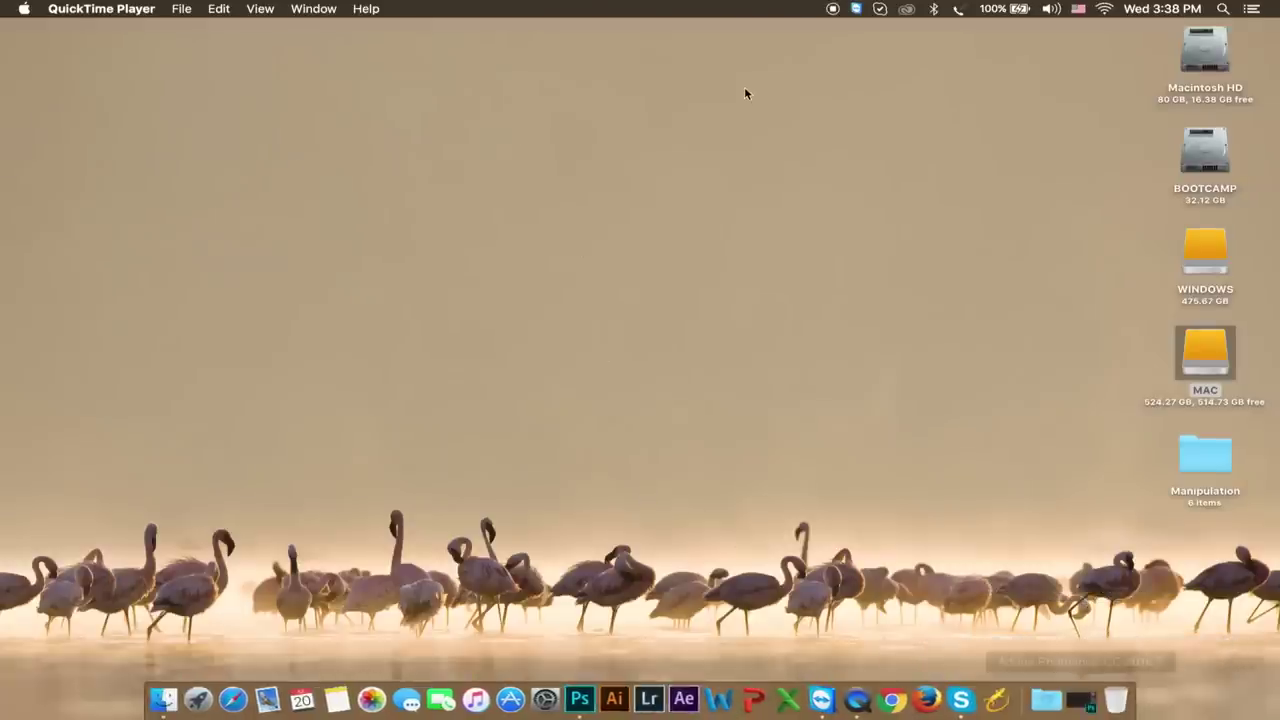
Open the desktop Manipulation folder and look over the Clouds 3, trunk and deer images
left_click(1227, 460)
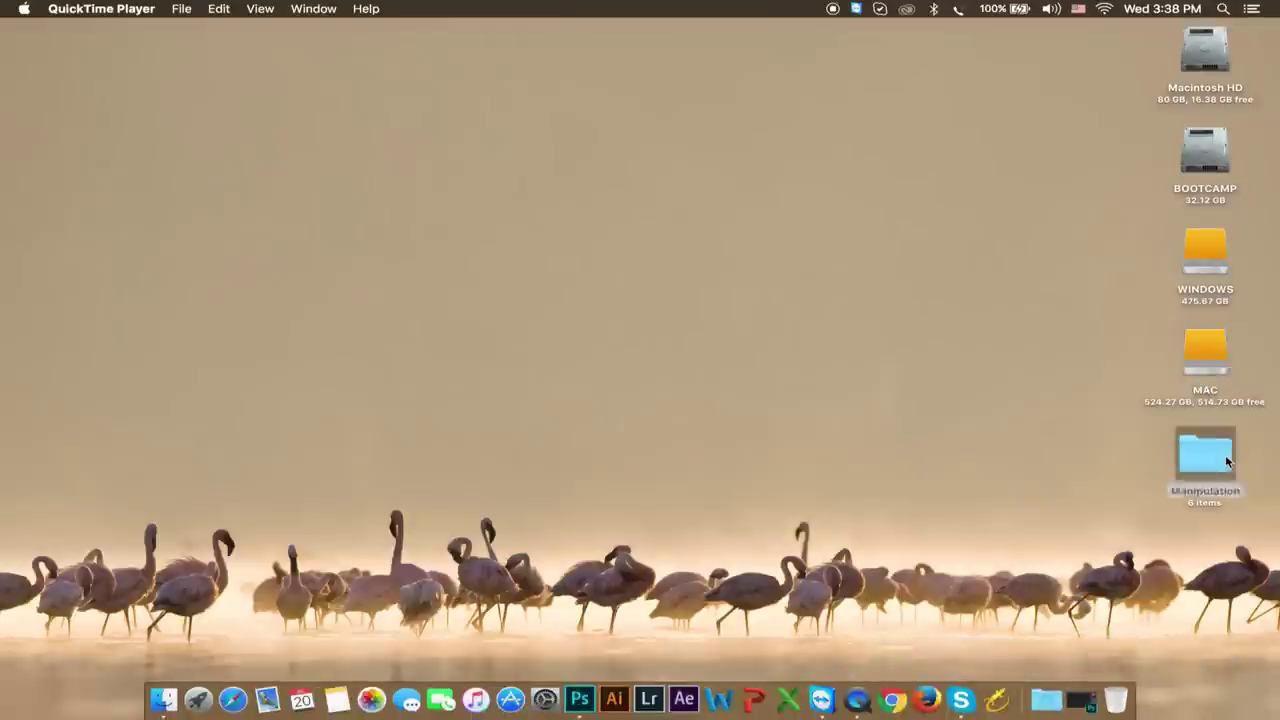
double_click(1226, 458)
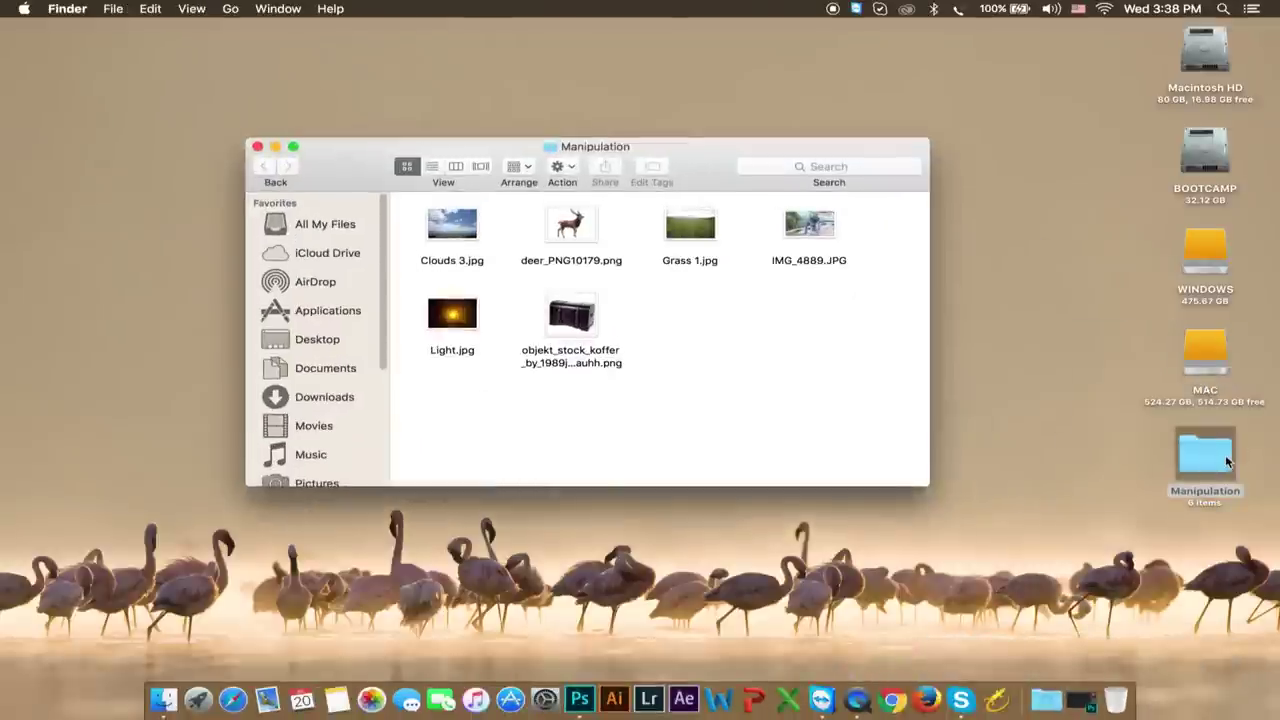
left_click(443, 227)
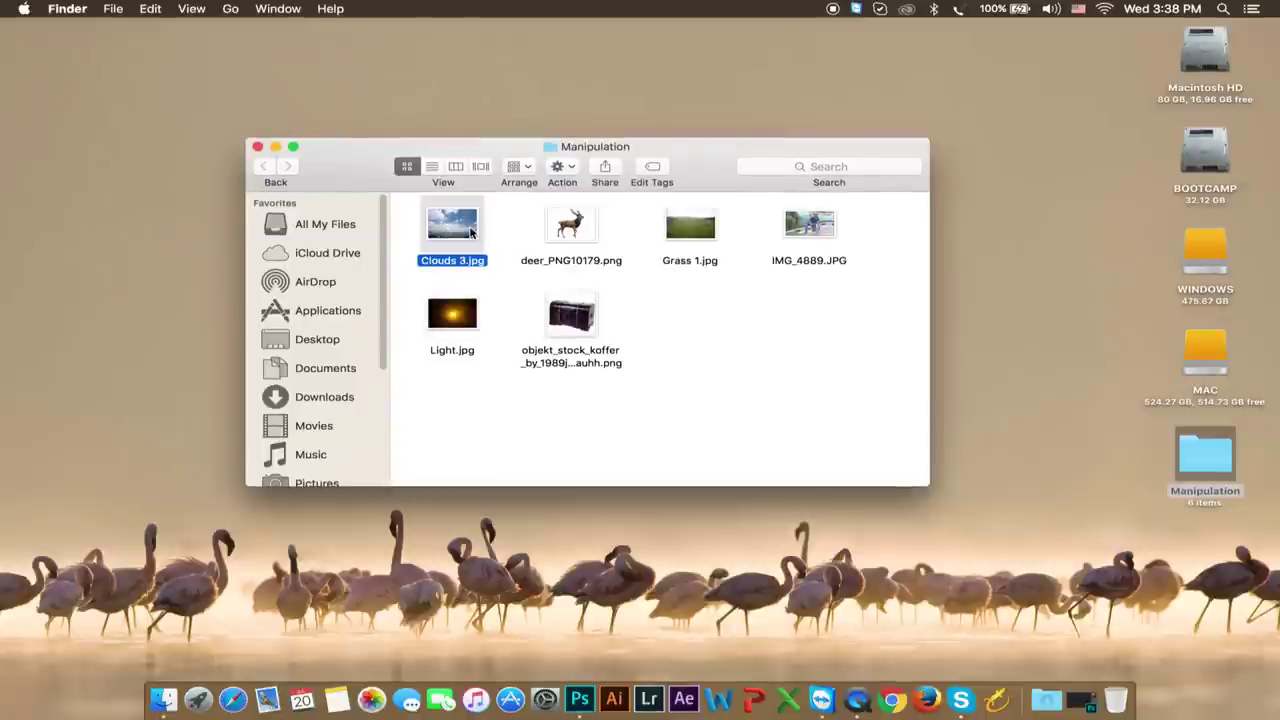
left_click(580, 312)
left_click(570, 225)
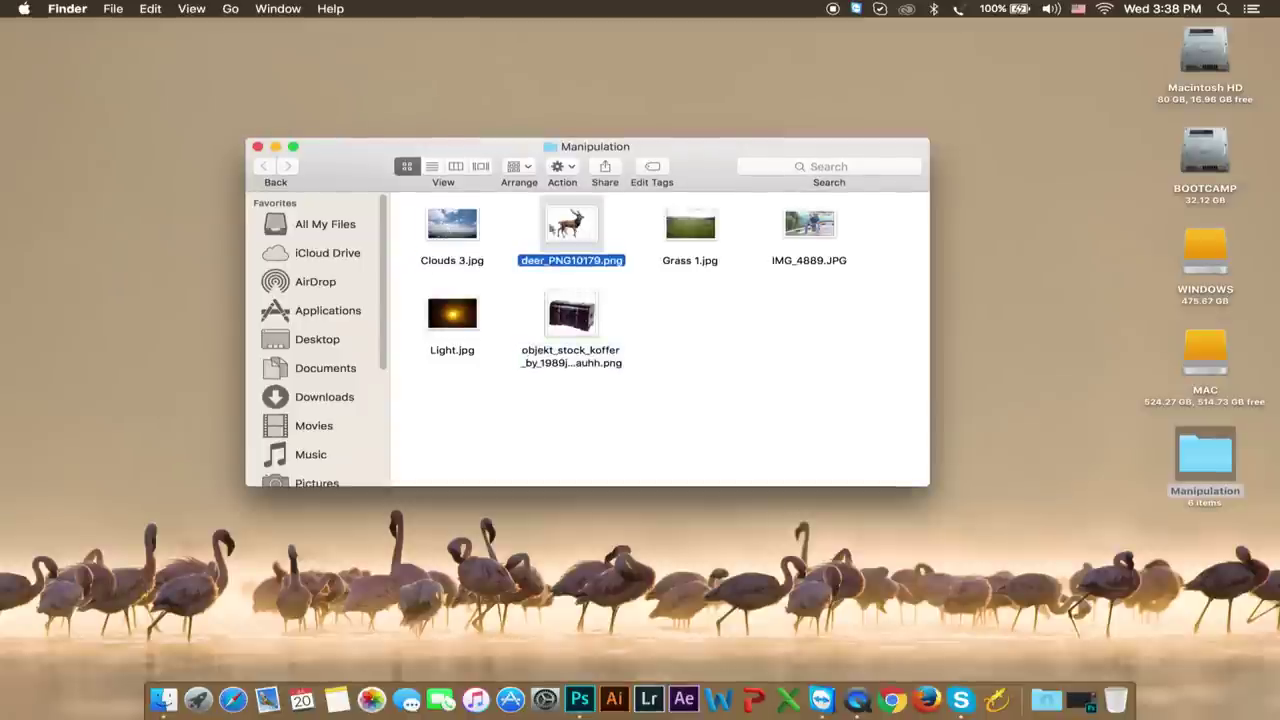
Preview the IMG_4889.JPG photo of the seated man, then close it and quit Preview
left_click(826, 230)
double_click(826, 230)
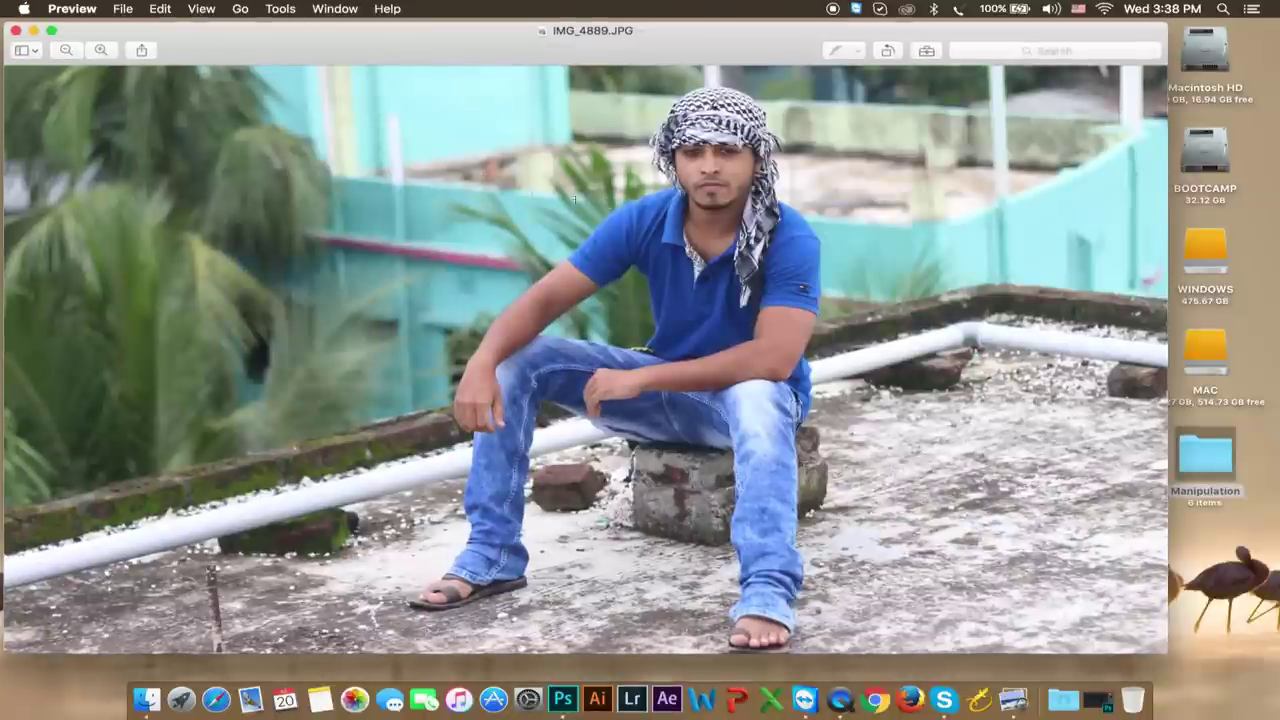
key("super+w")
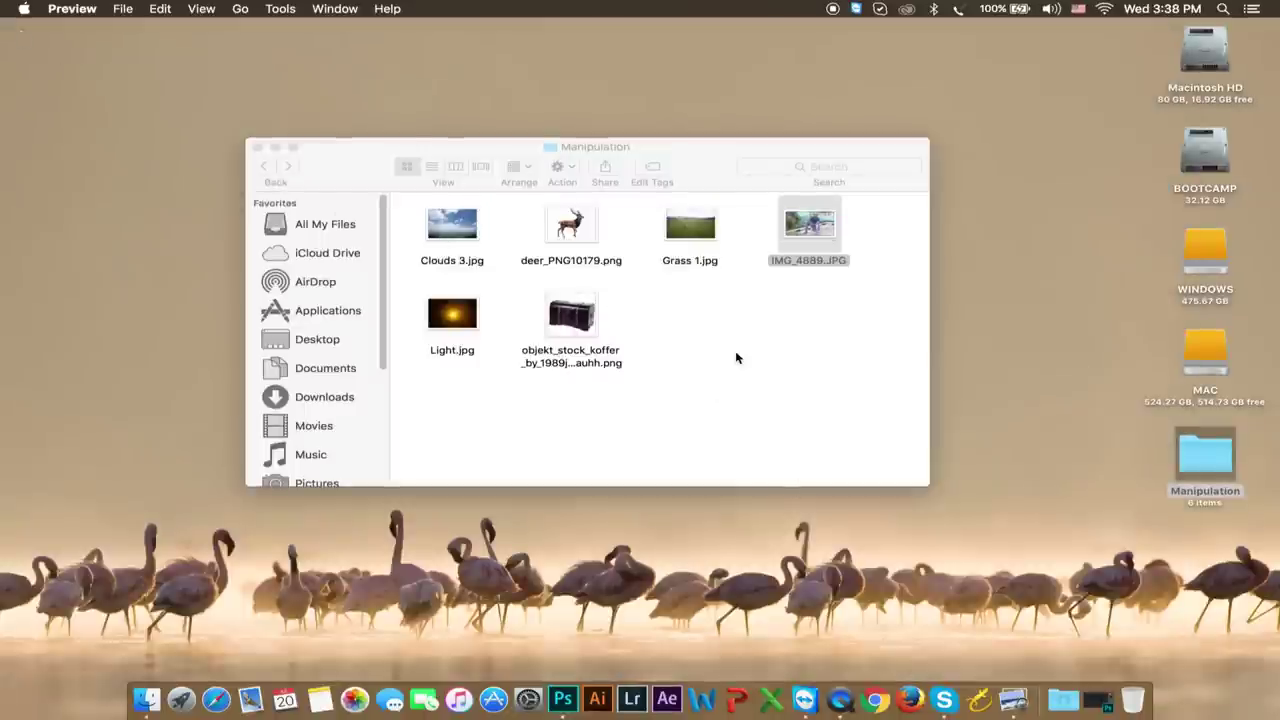
key("super+q")
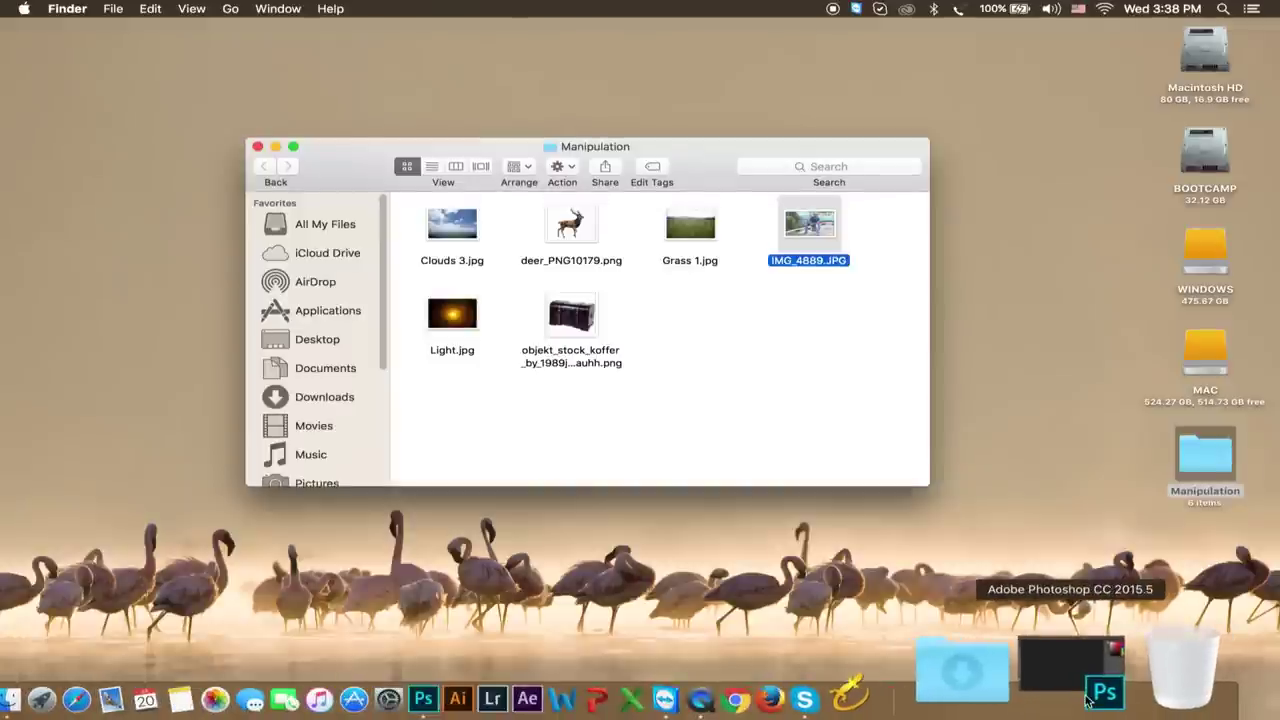
Open IMG_4889.JPG from Desktop > Manipulation in Photoshop
left_click(1080, 673)
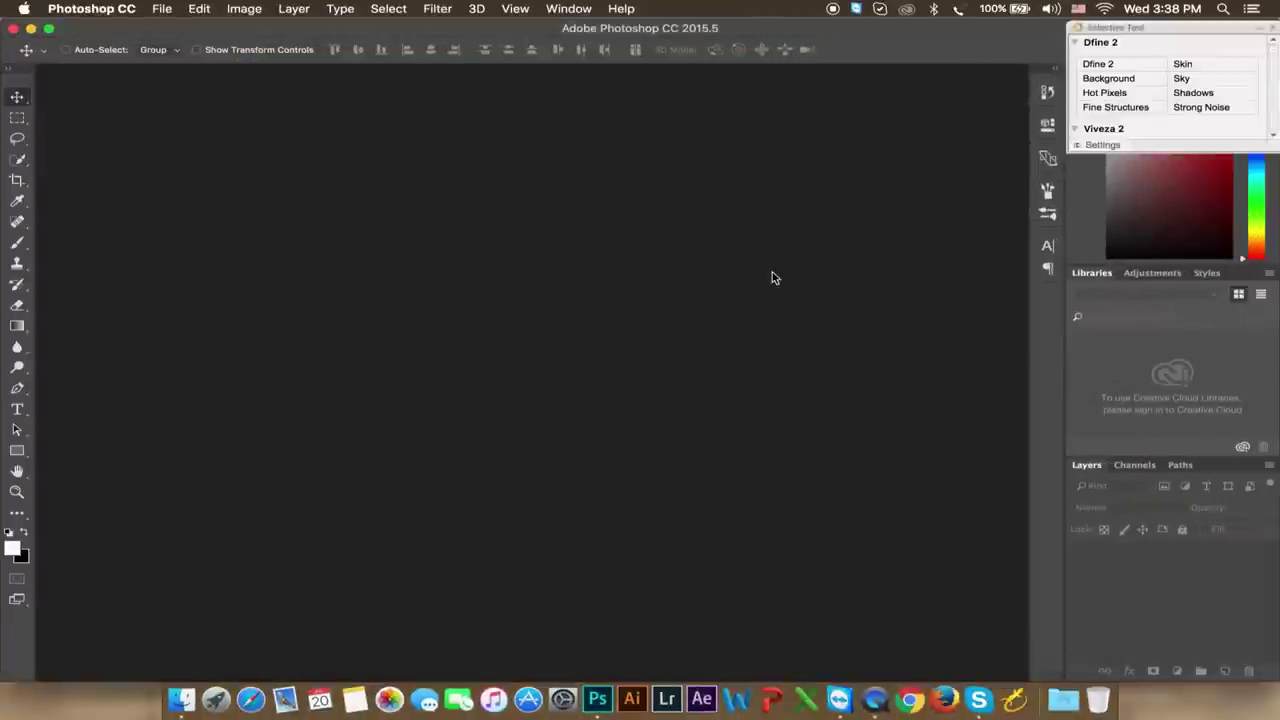
double_click(391, 234)
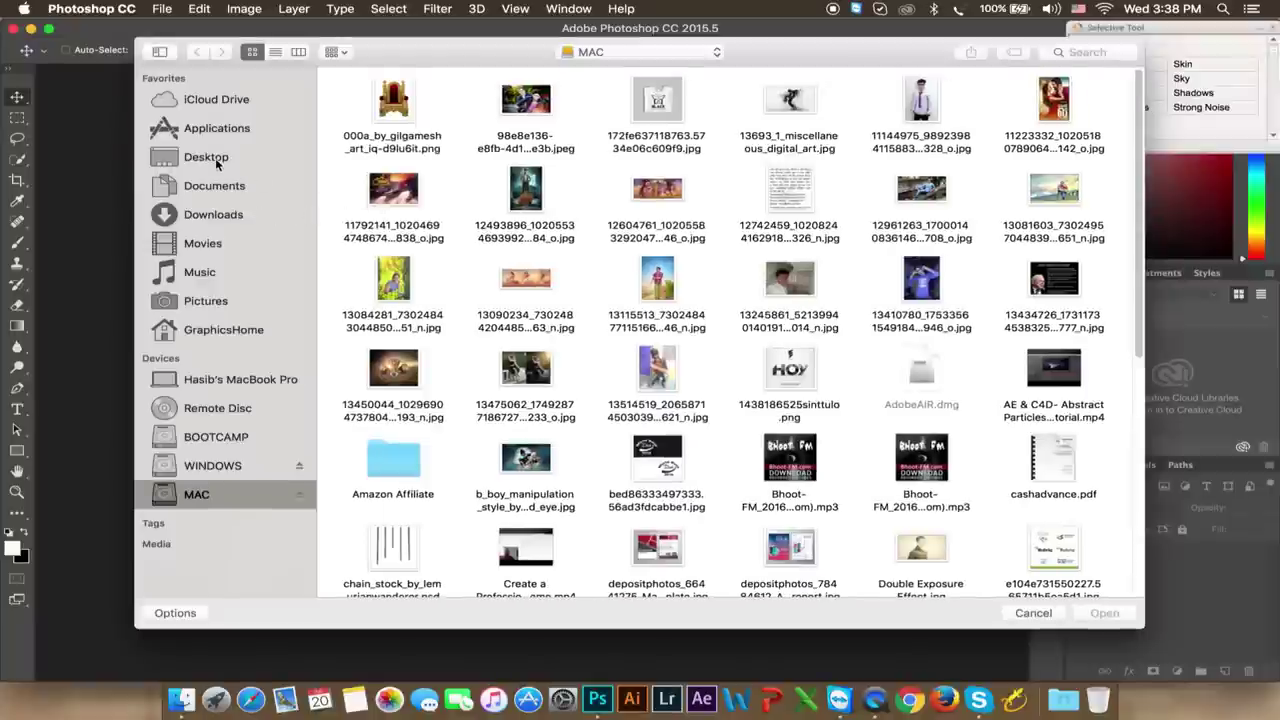
left_click(206, 157)
double_click(384, 104)
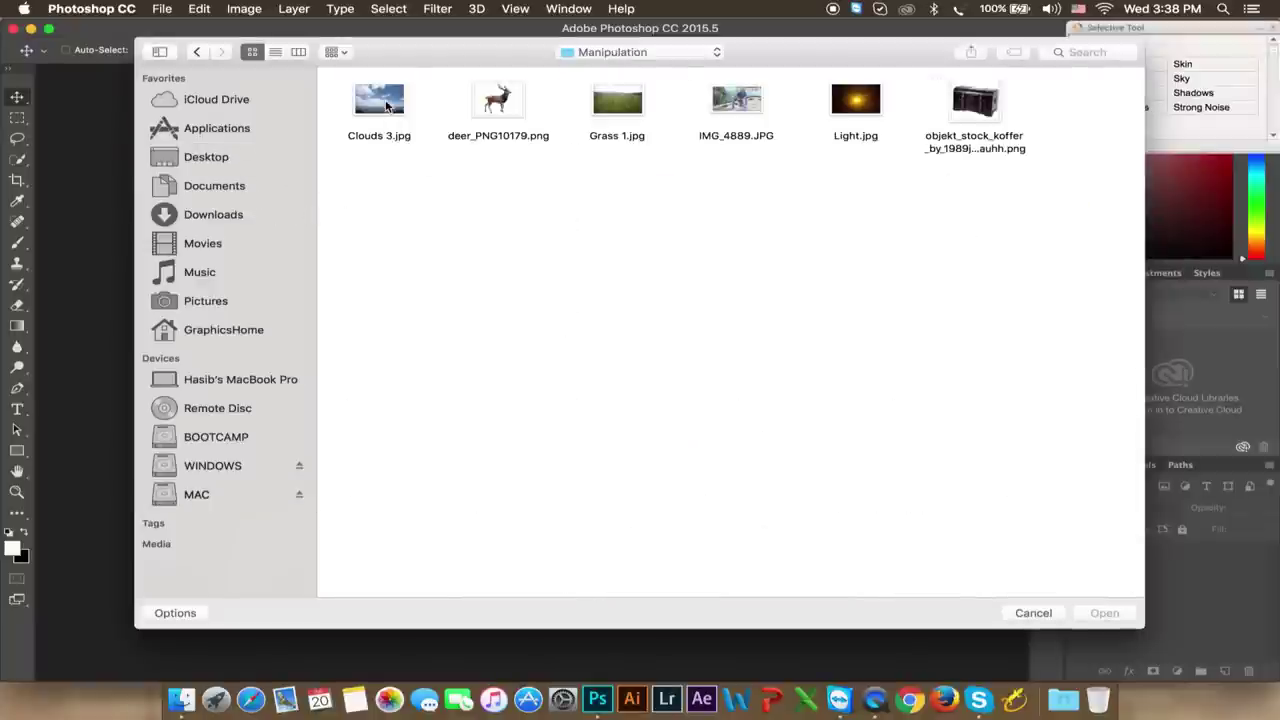
left_click(729, 110)
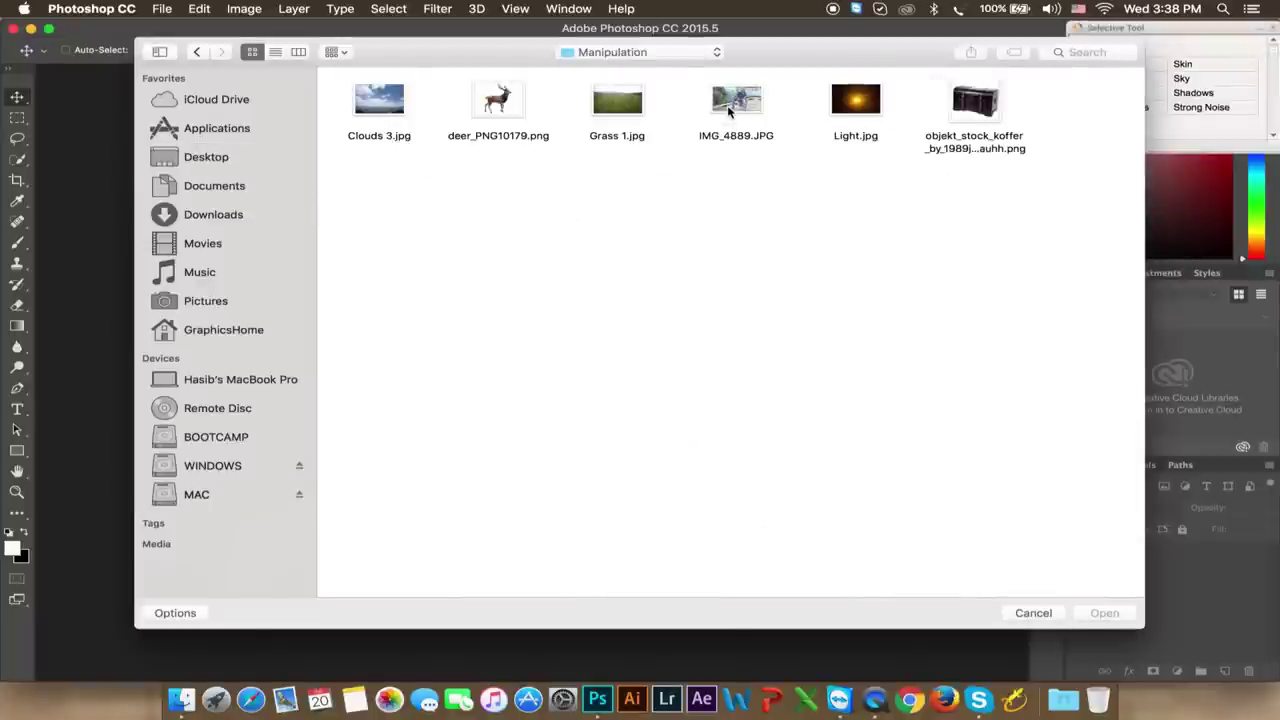
double_click(728, 107)
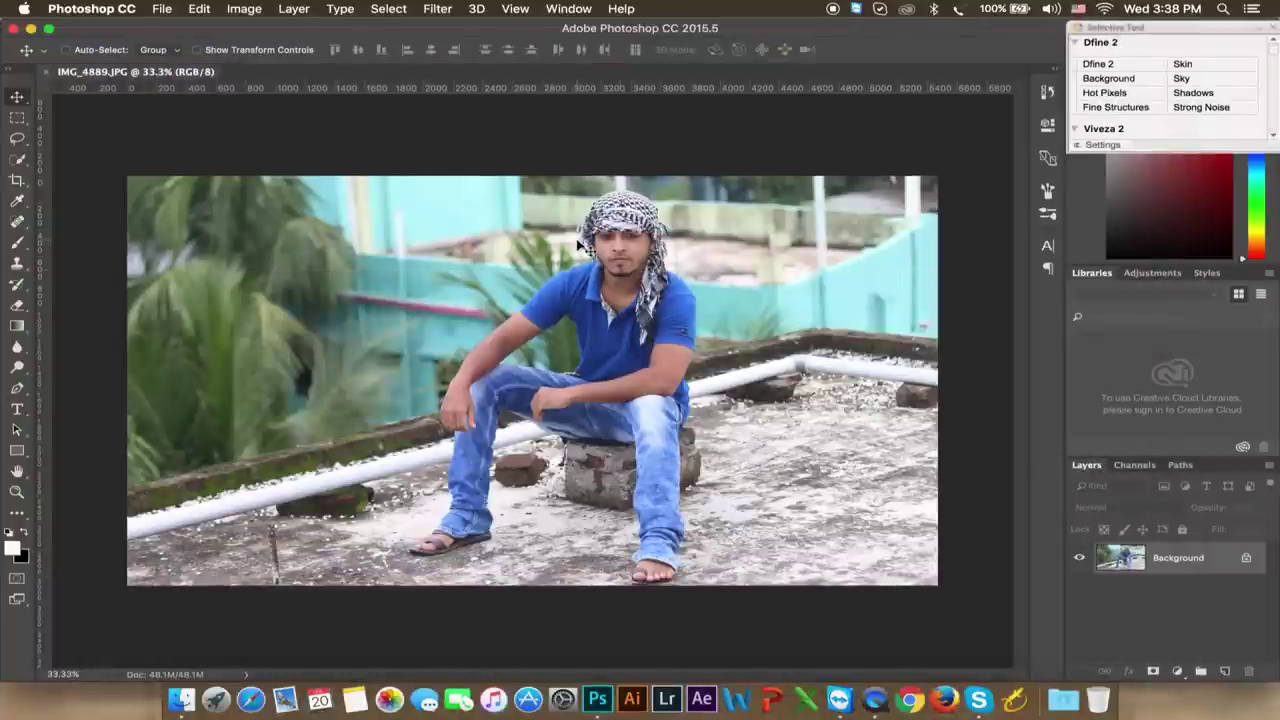
Dismiss the two disk-not-ejected notifications
left_click(1229, 60)
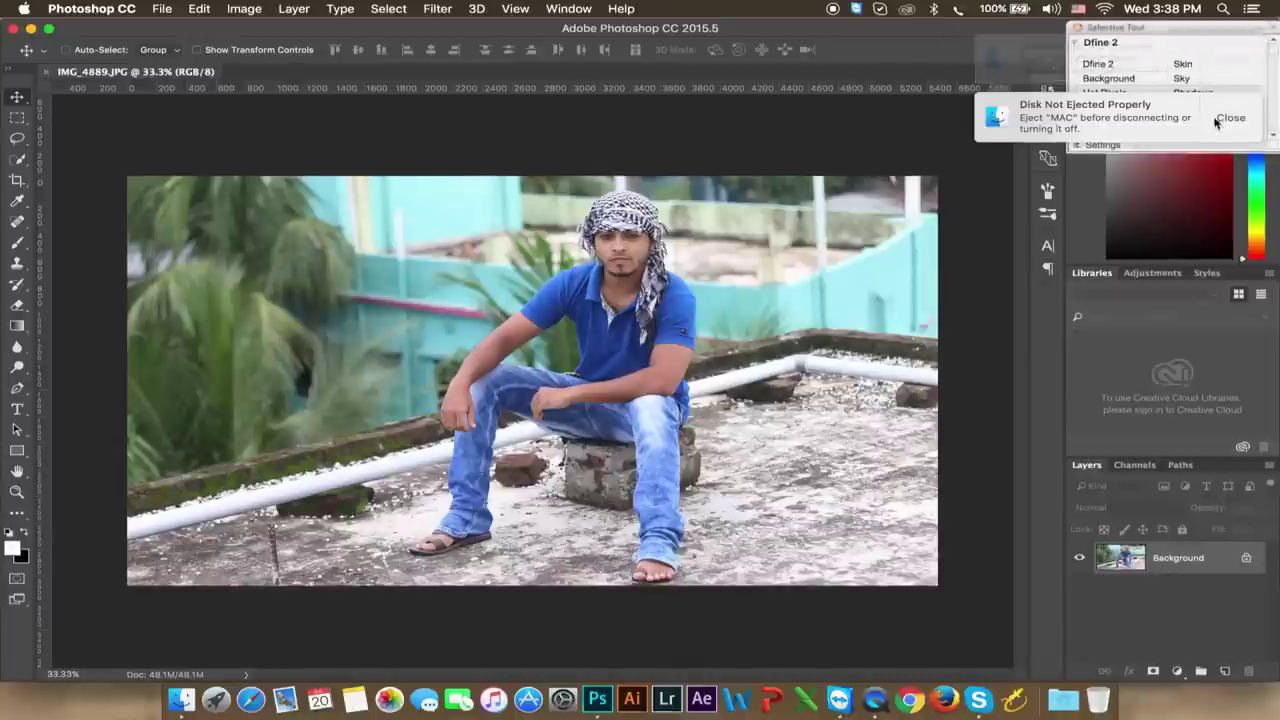
left_click(1229, 118)
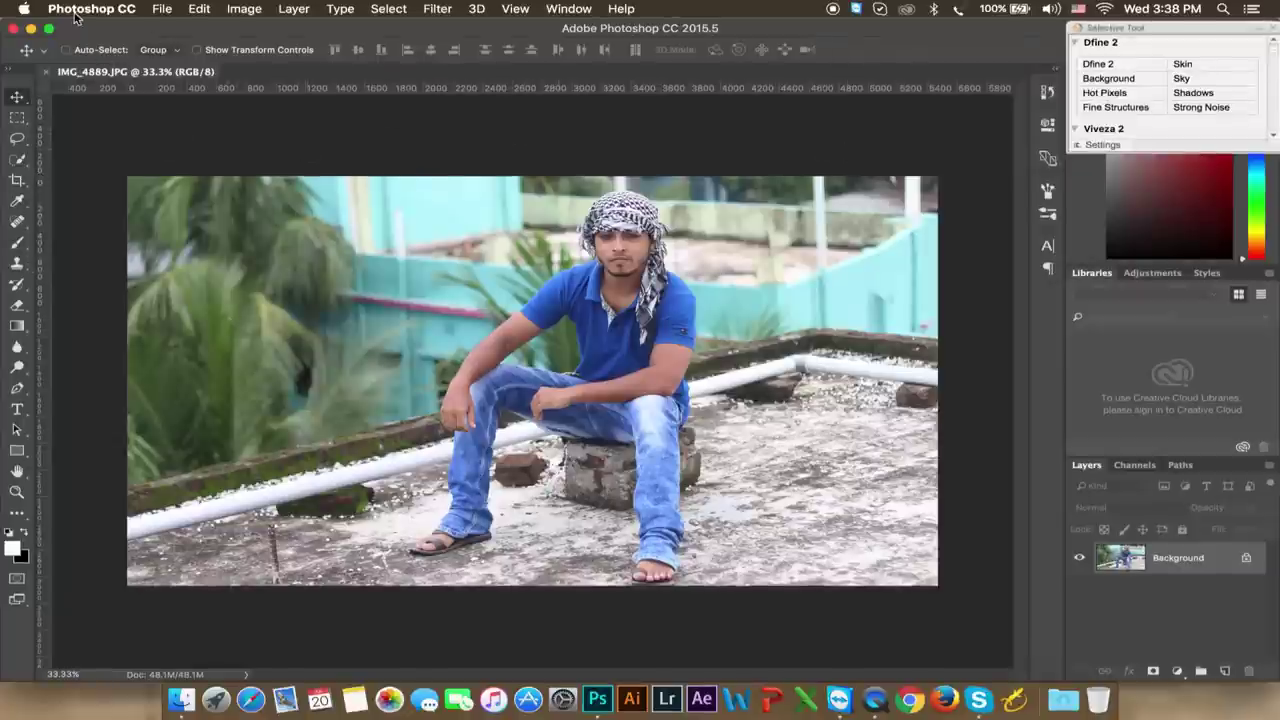
left_click(162, 9)
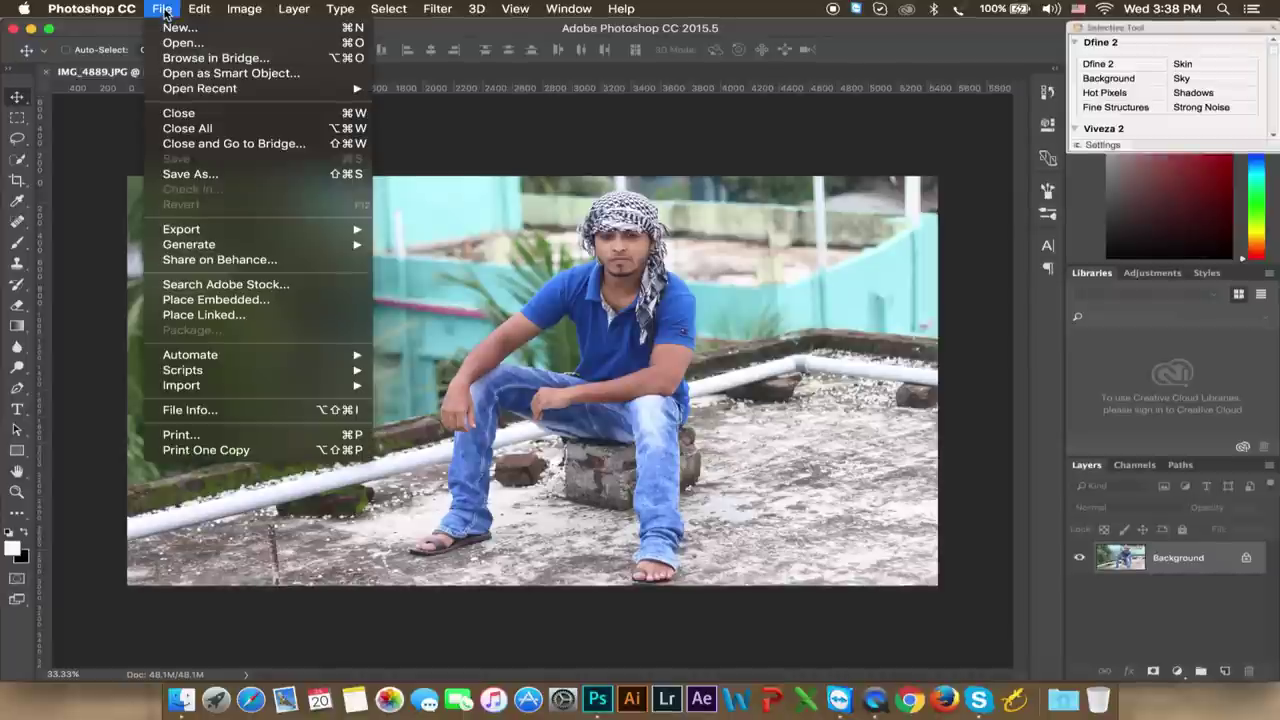
Create a Default Photoshop Size document of 3000 × 2000 pixels at resolution 72
left_click(169, 30)
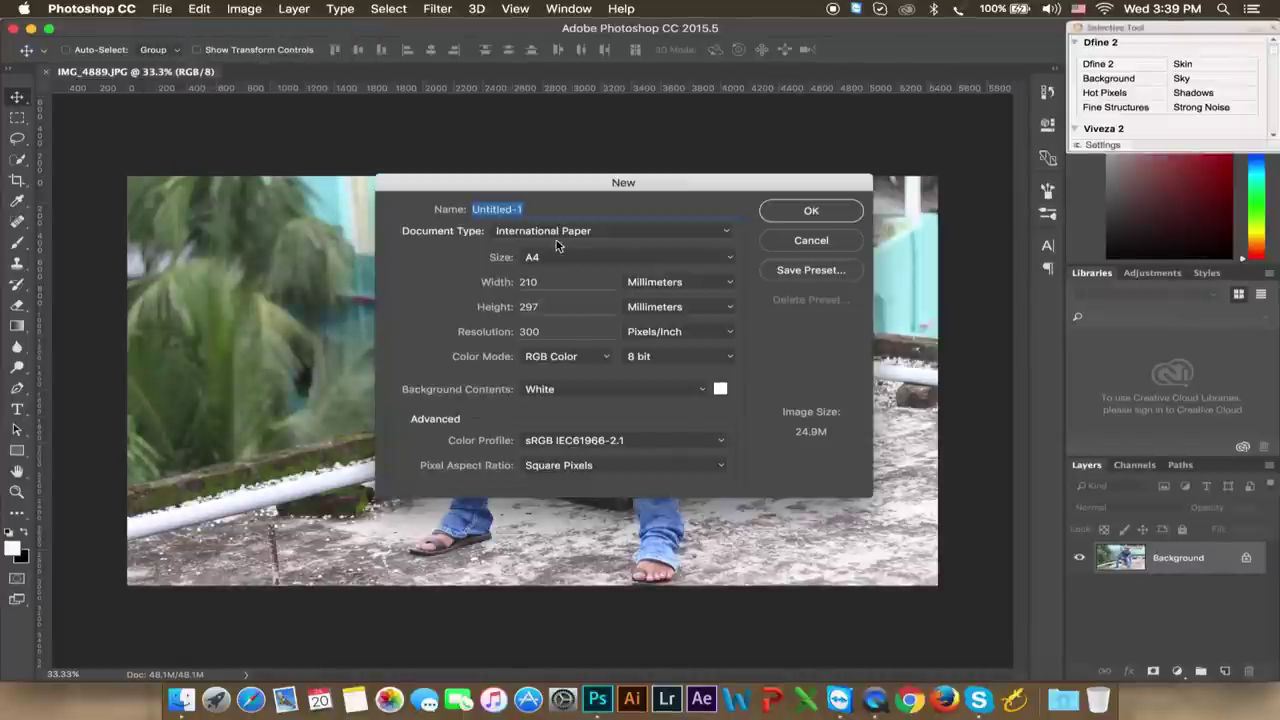
left_click(598, 250)
left_click(600, 257)
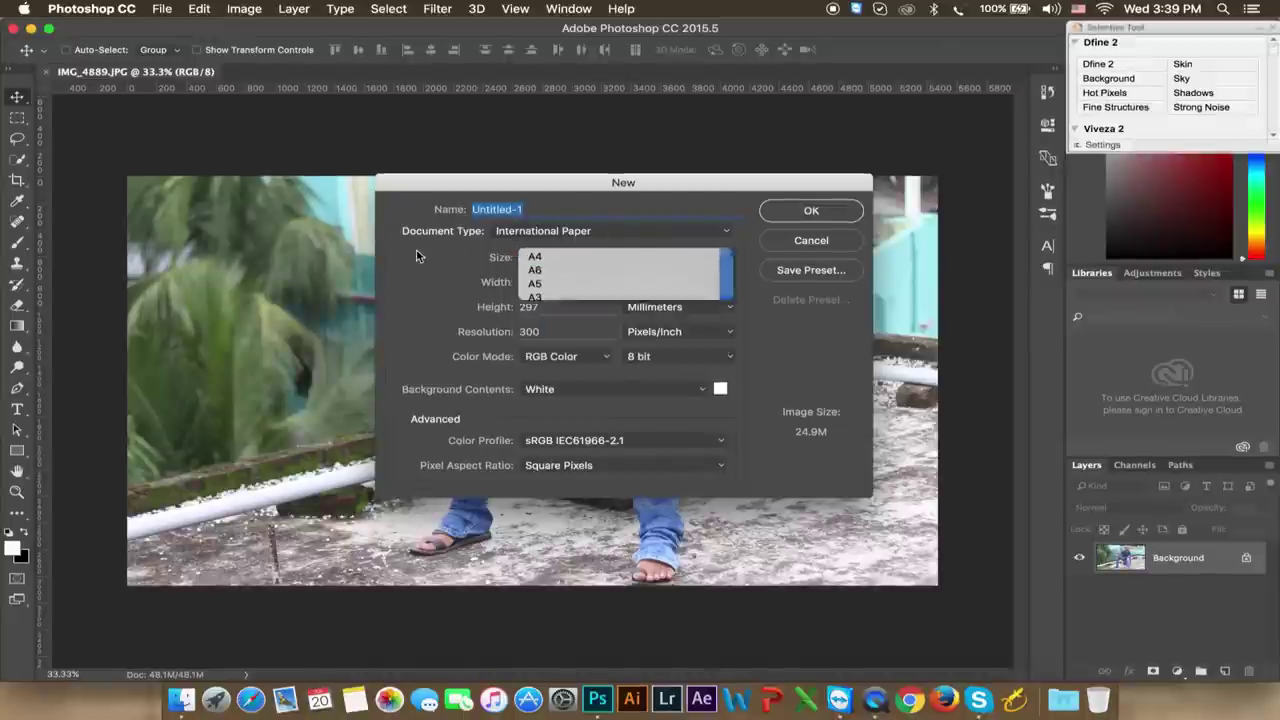
left_click(540, 230)
left_click(557, 192)
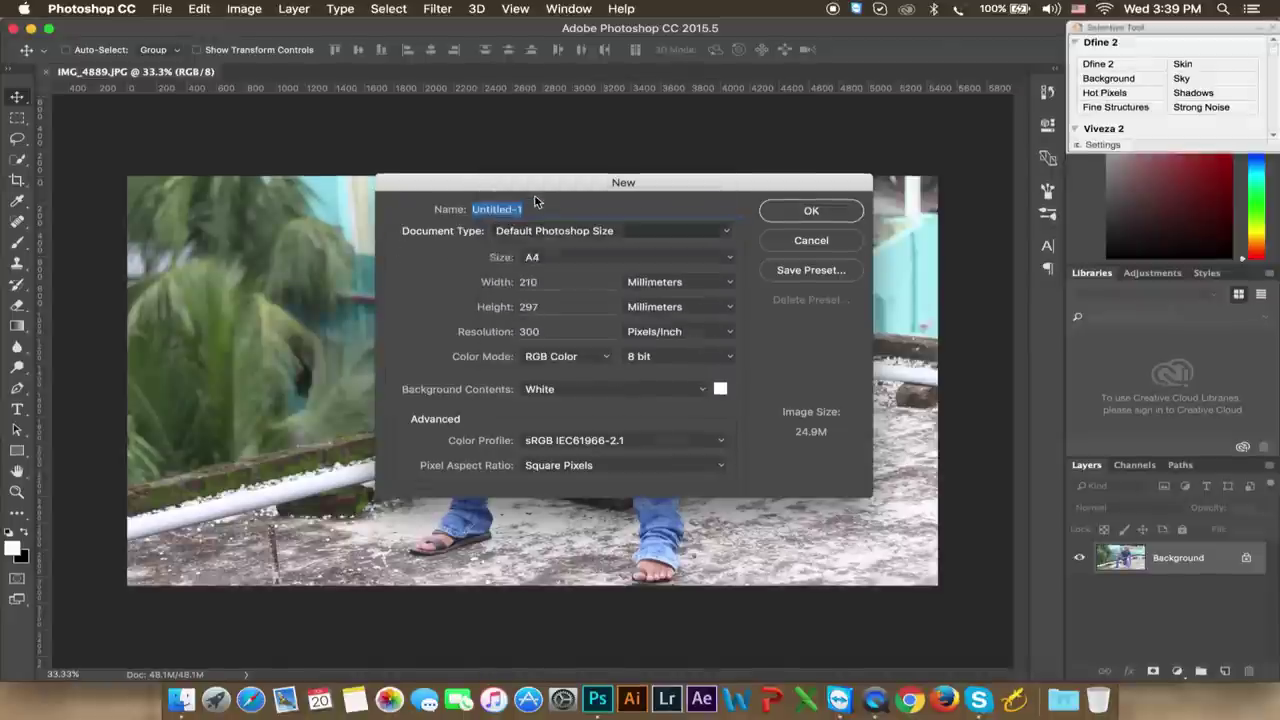
left_click(645, 286)
left_click(644, 253)
double_click(561, 281)
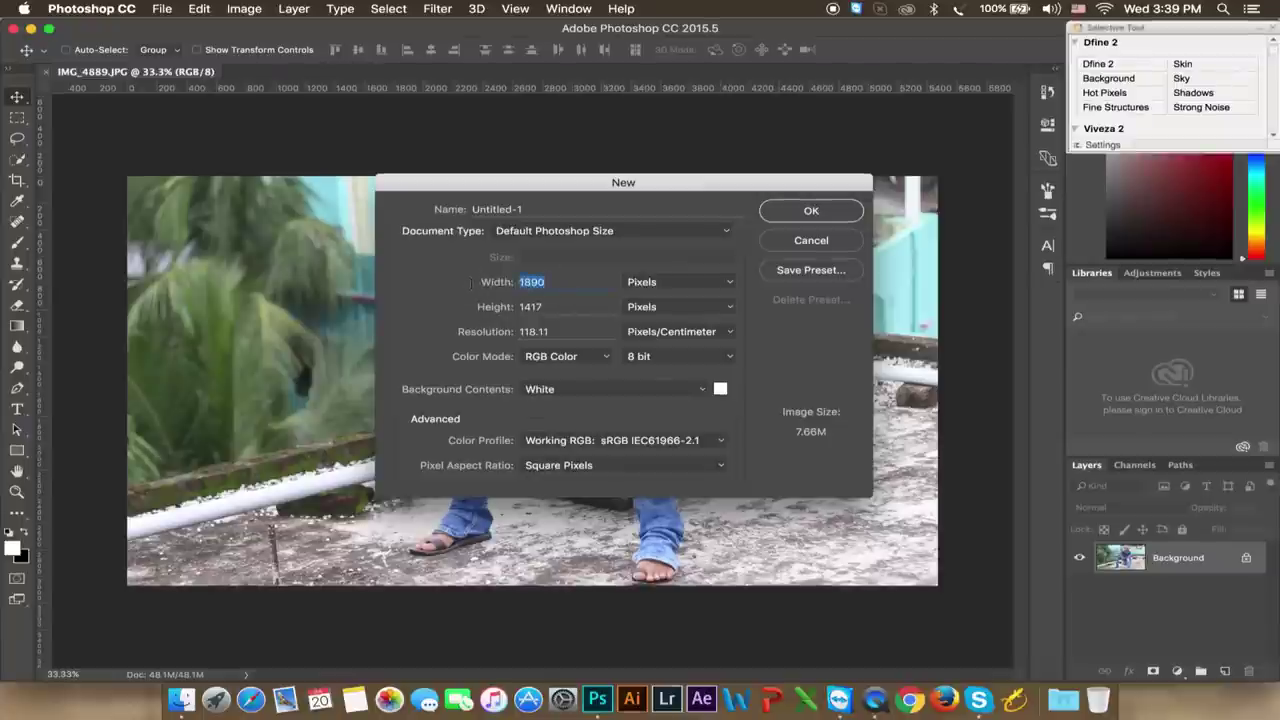
type("3000")
key("Tab")
type("2000")
type("72")
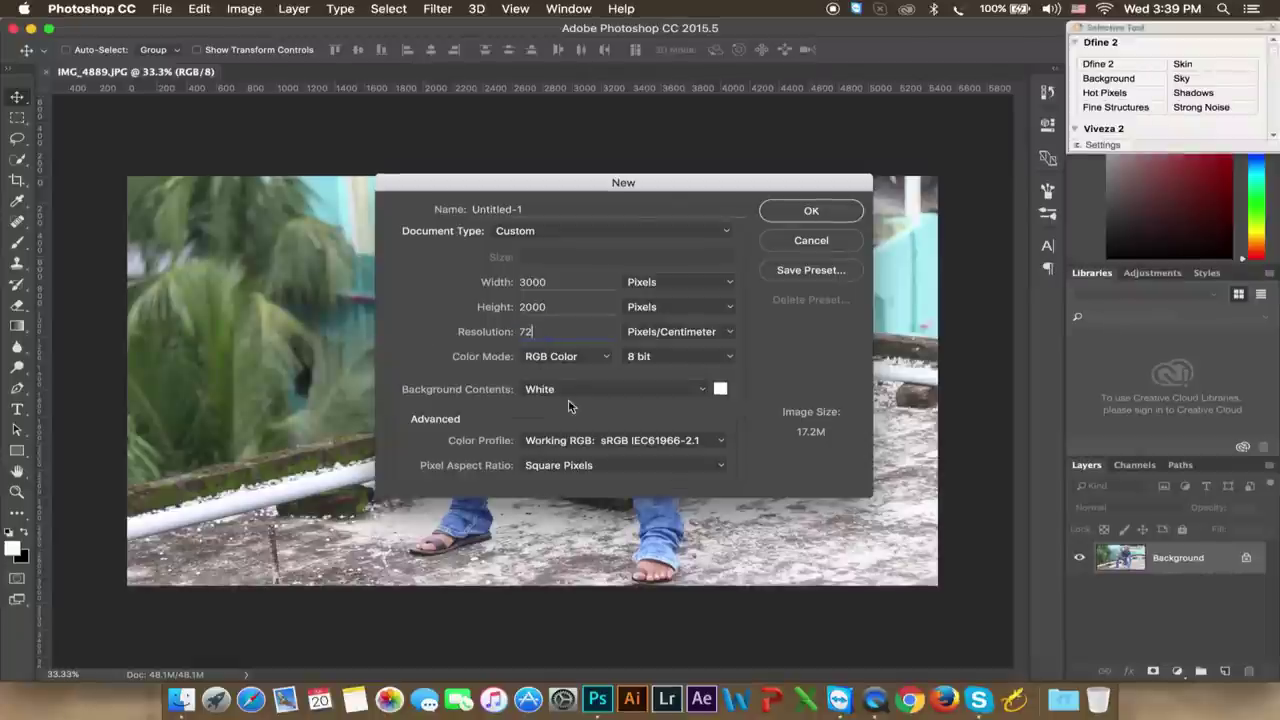
left_click(806, 212)
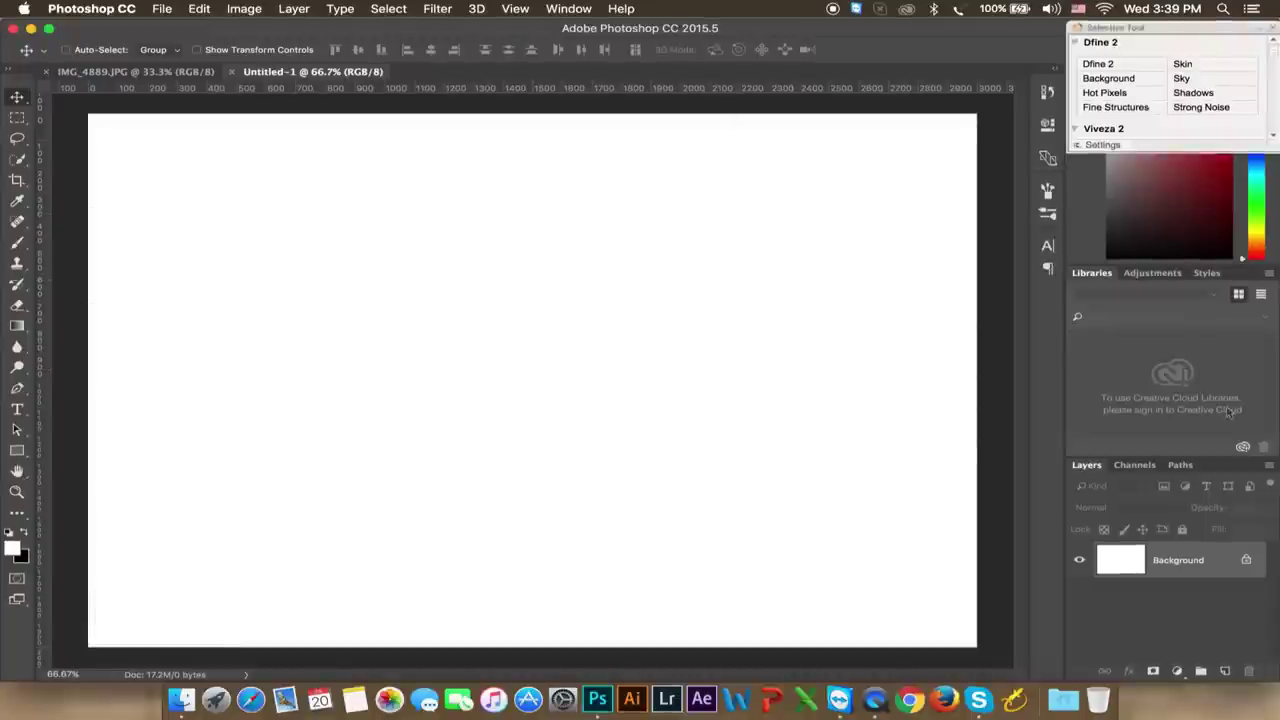
Close the Libraries panel, add a grey #717171 Solid Color fill layer, then return to IMG_4889.JPG
left_click(1270, 276)
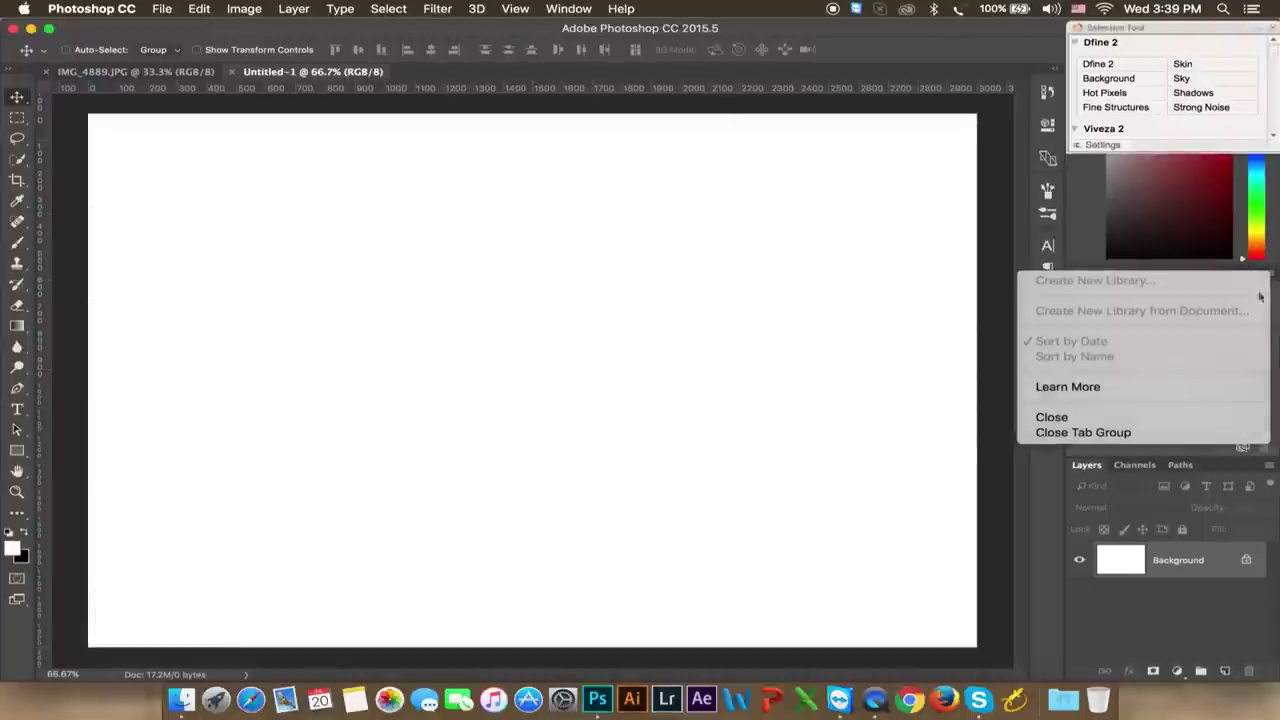
left_click(1115, 434)
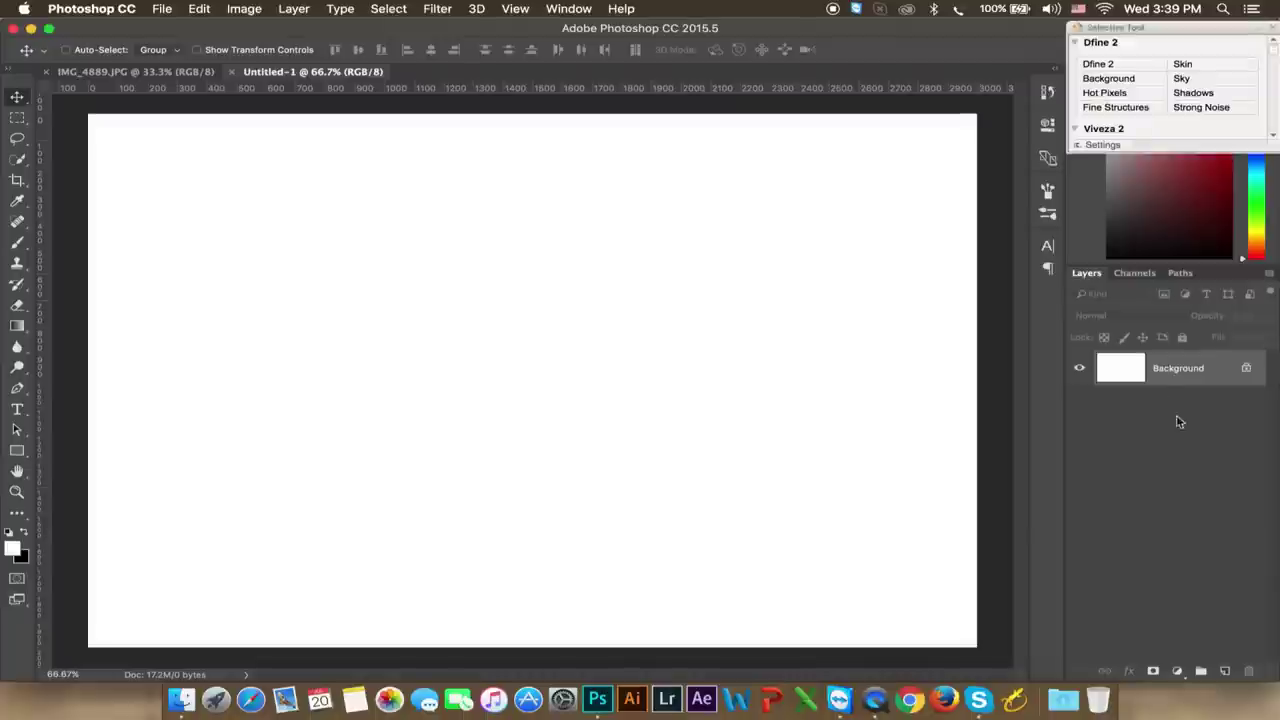
left_click(1180, 672)
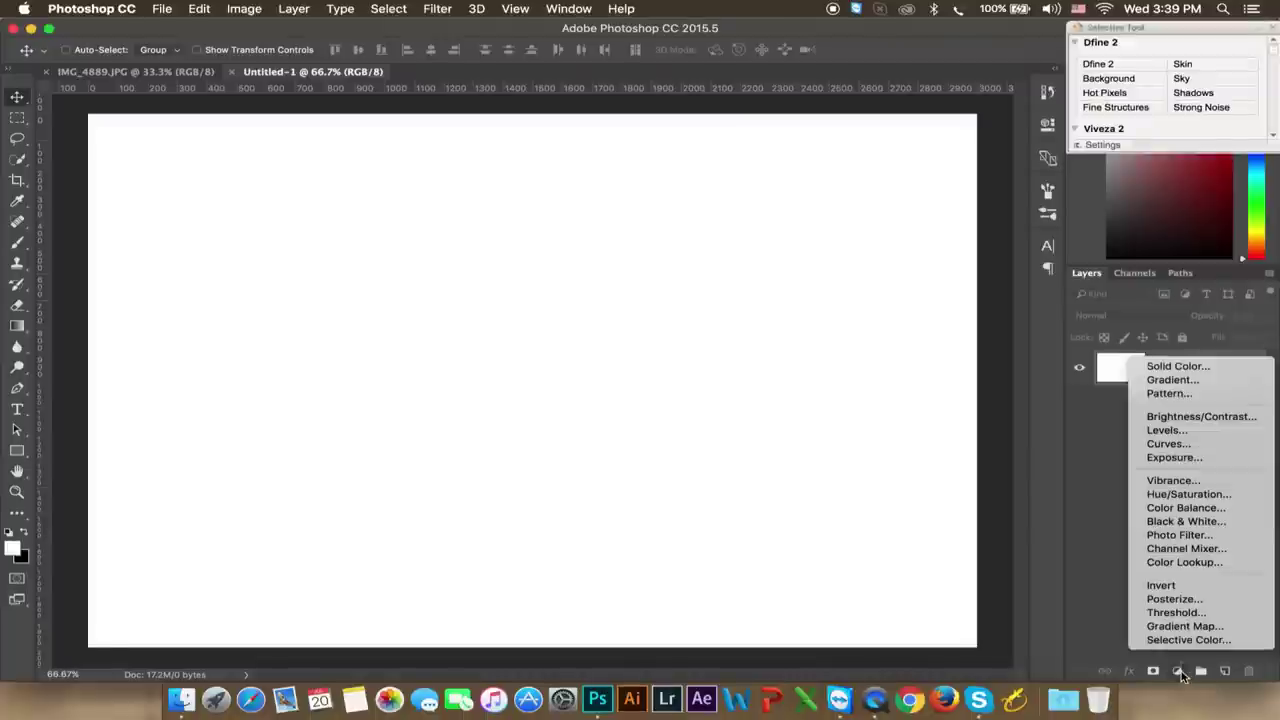
left_click(1184, 365)
left_click_drag(843, 251, 711, 207)
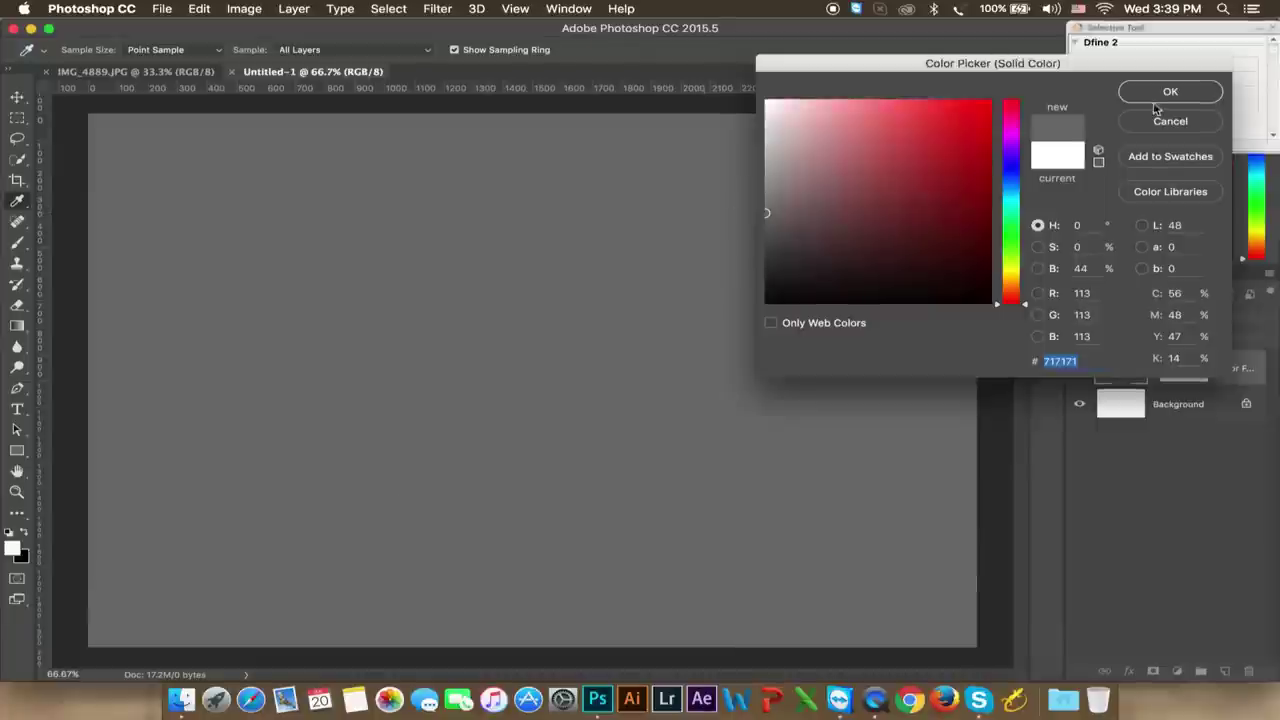
left_click(1170, 92)
key("v")
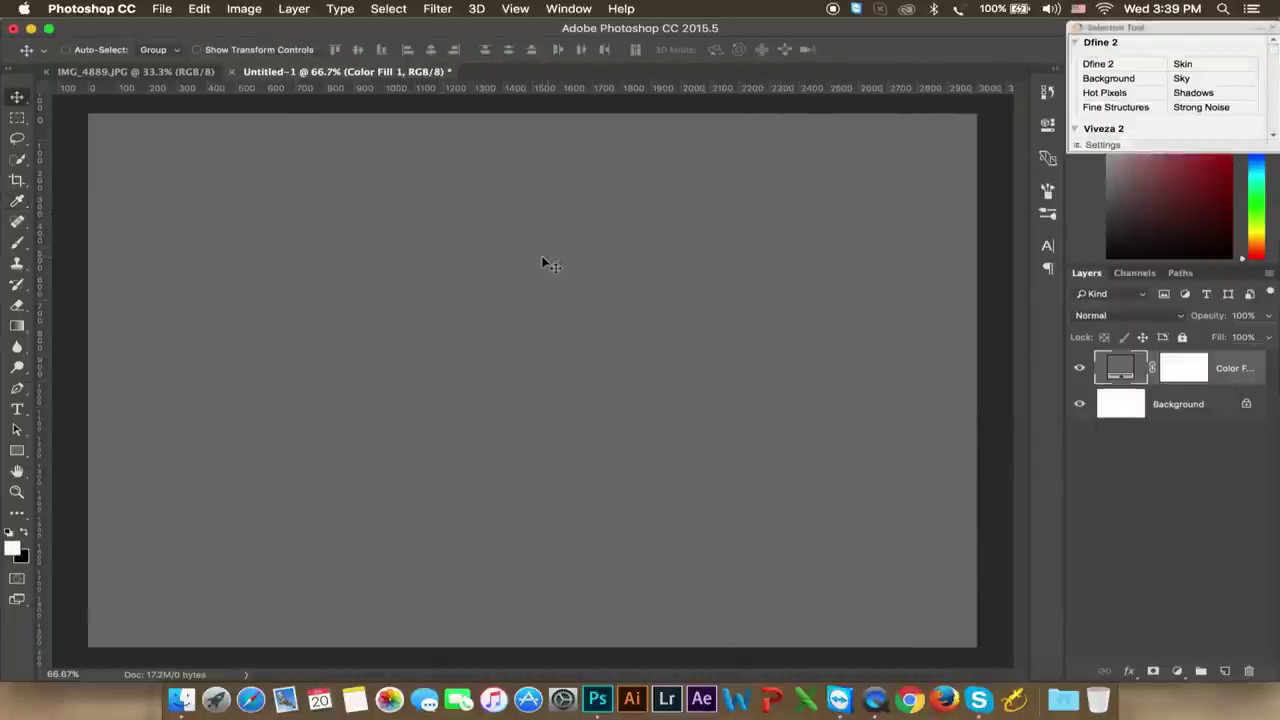
left_click(124, 79)
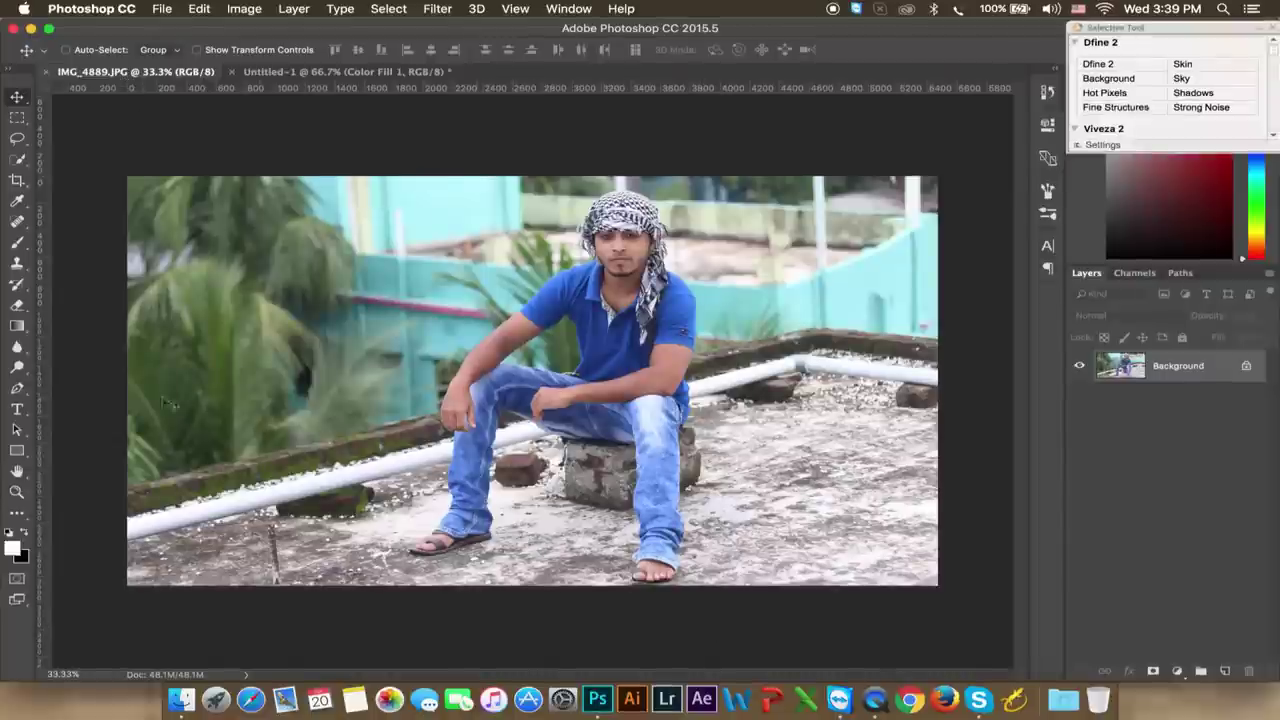
Select the standard Pen tool and set it to draw paths
left_click(12, 391)
left_click(85, 387)
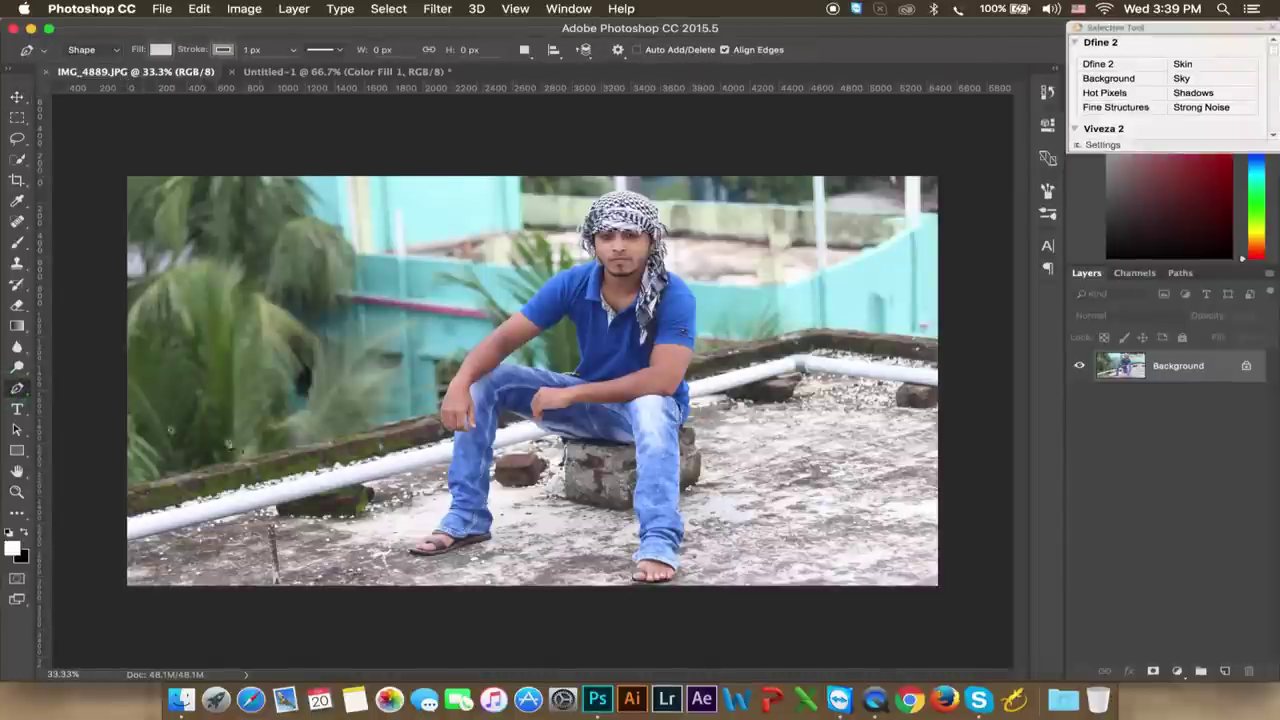
left_click(88, 49)
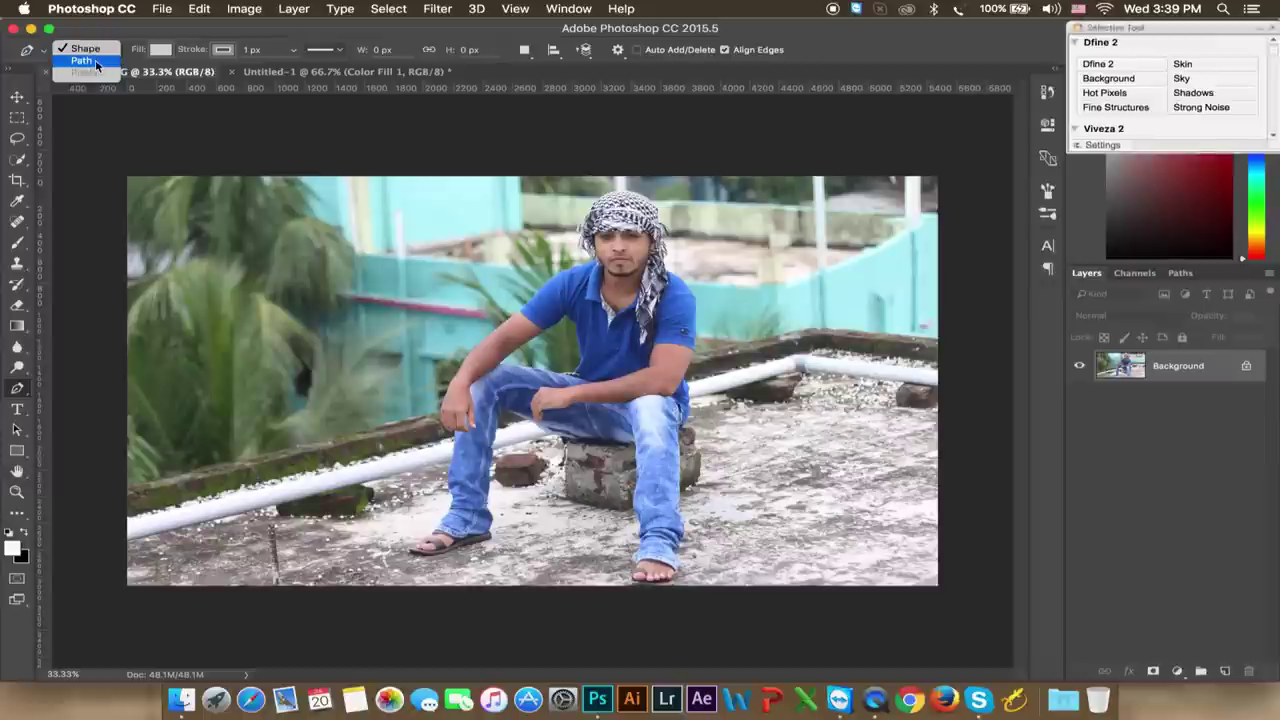
left_click(94, 59)
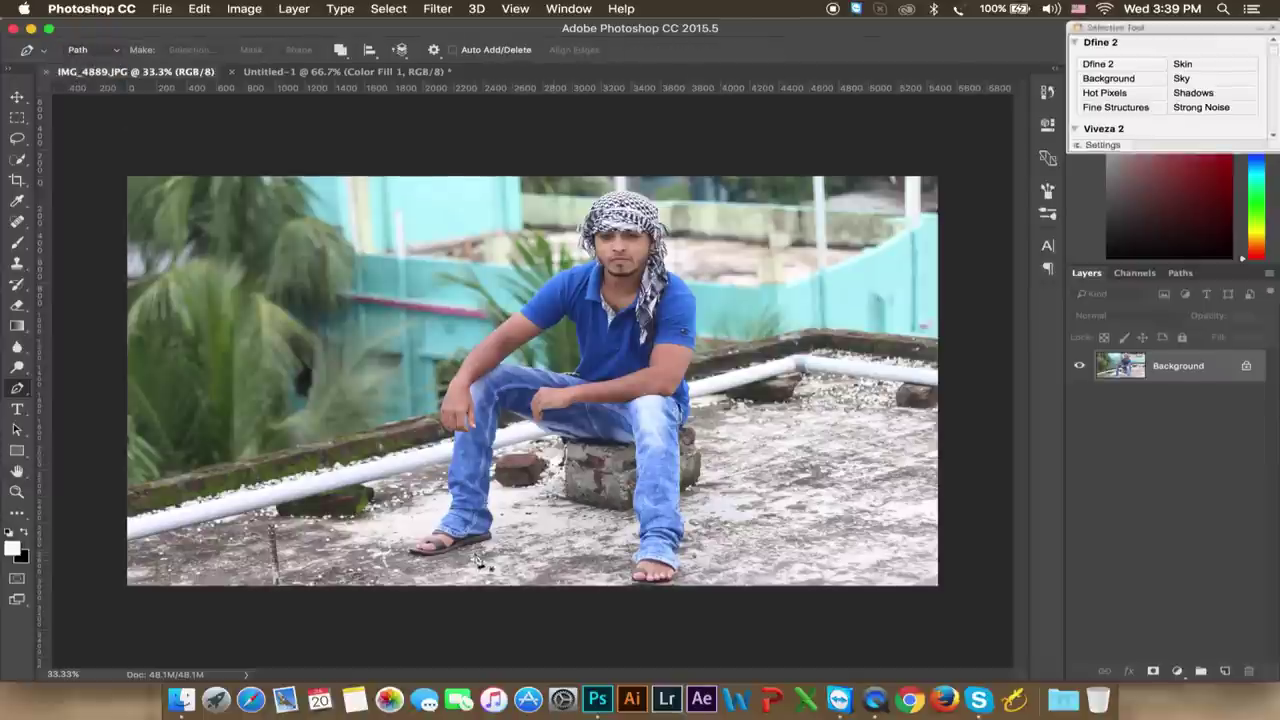
Start the man's outline path, anchoring at the sandal edge and curving up the jeans
left_click(474, 552)
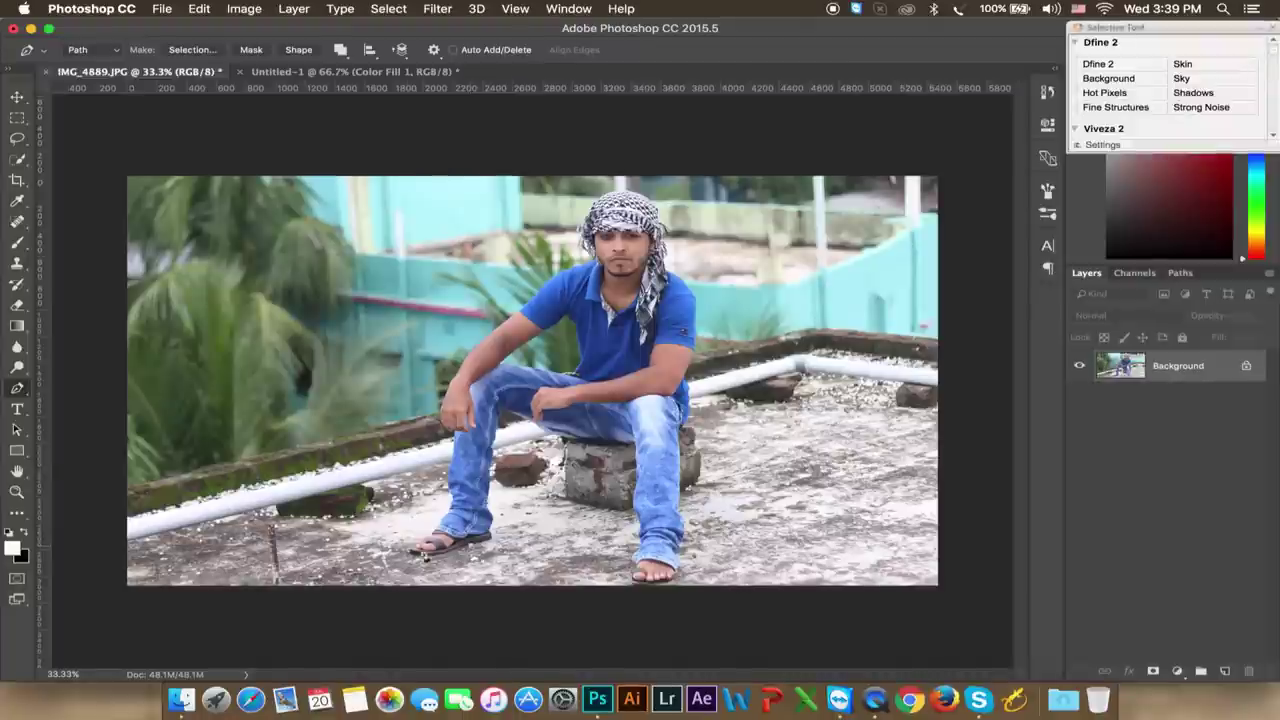
key("super+equal")
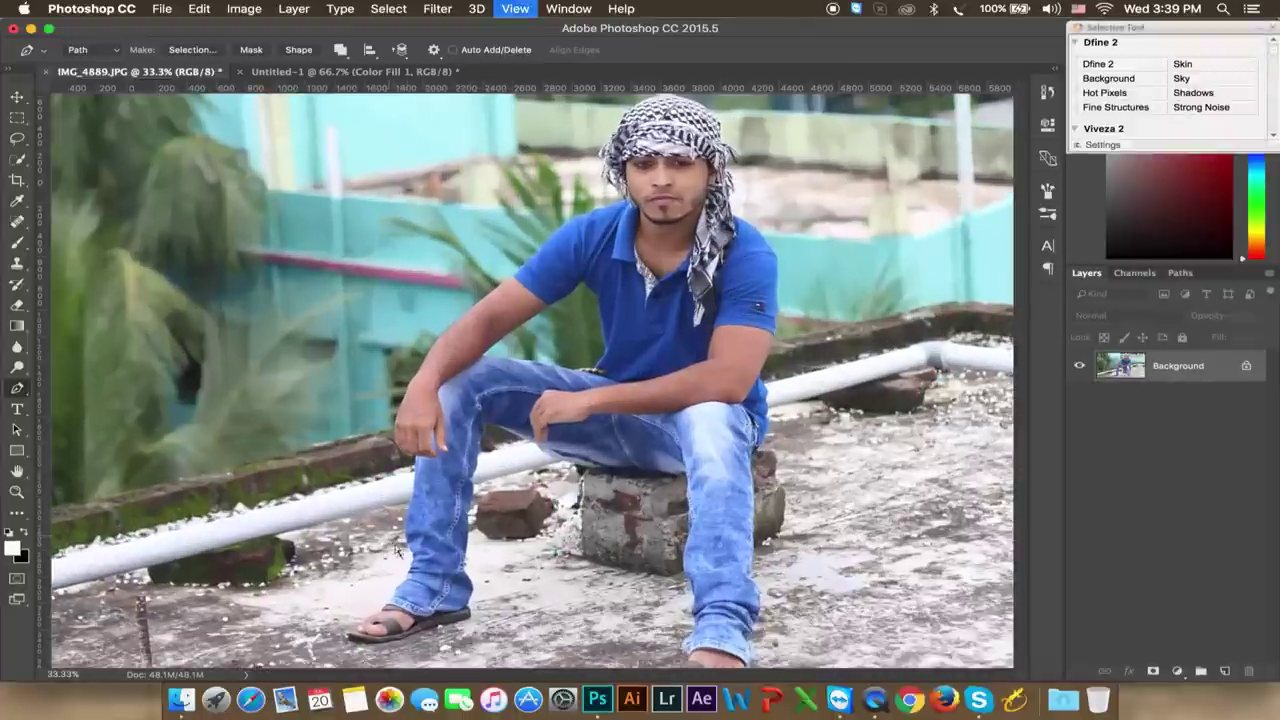
key("super+equal")
key("super+equal")
key("super+equal")
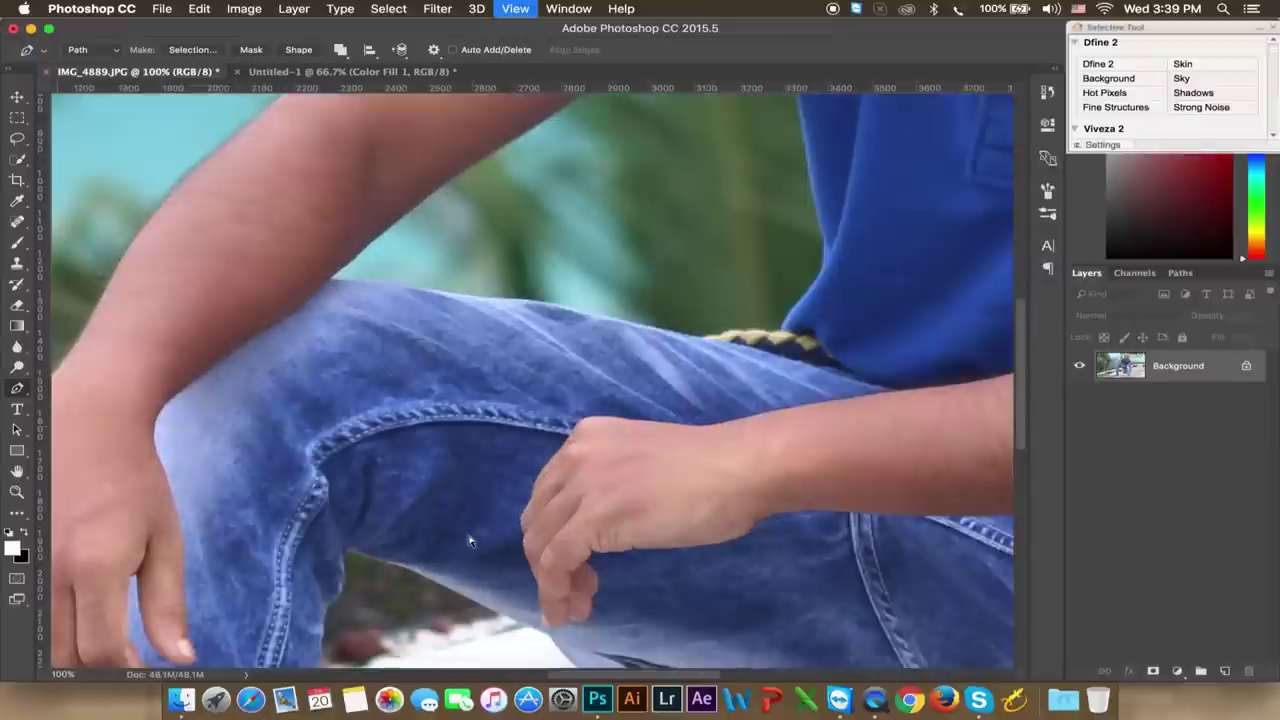
scroll(523, 337, "down", 10)
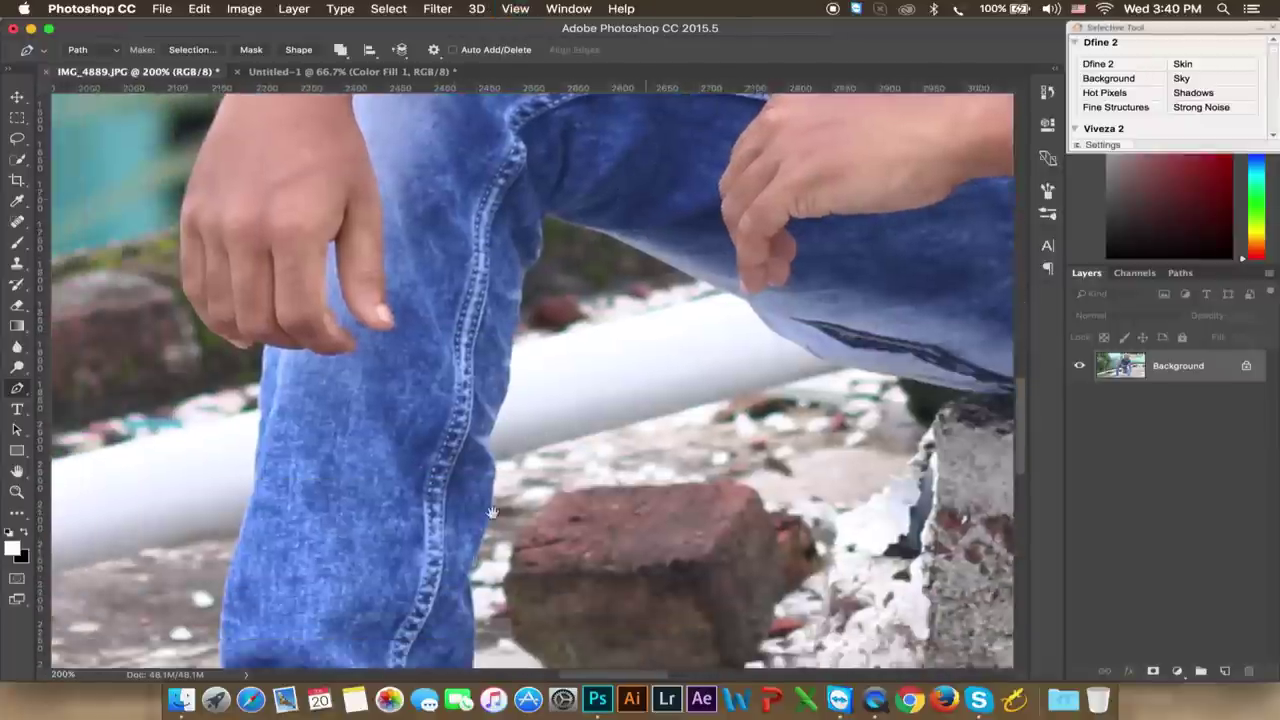
scroll(537, 423, "down", 2)
scroll(609, 334, "down", 5)
scroll(609, 334, "left", 3)
scroll(580, 527, "down", 5)
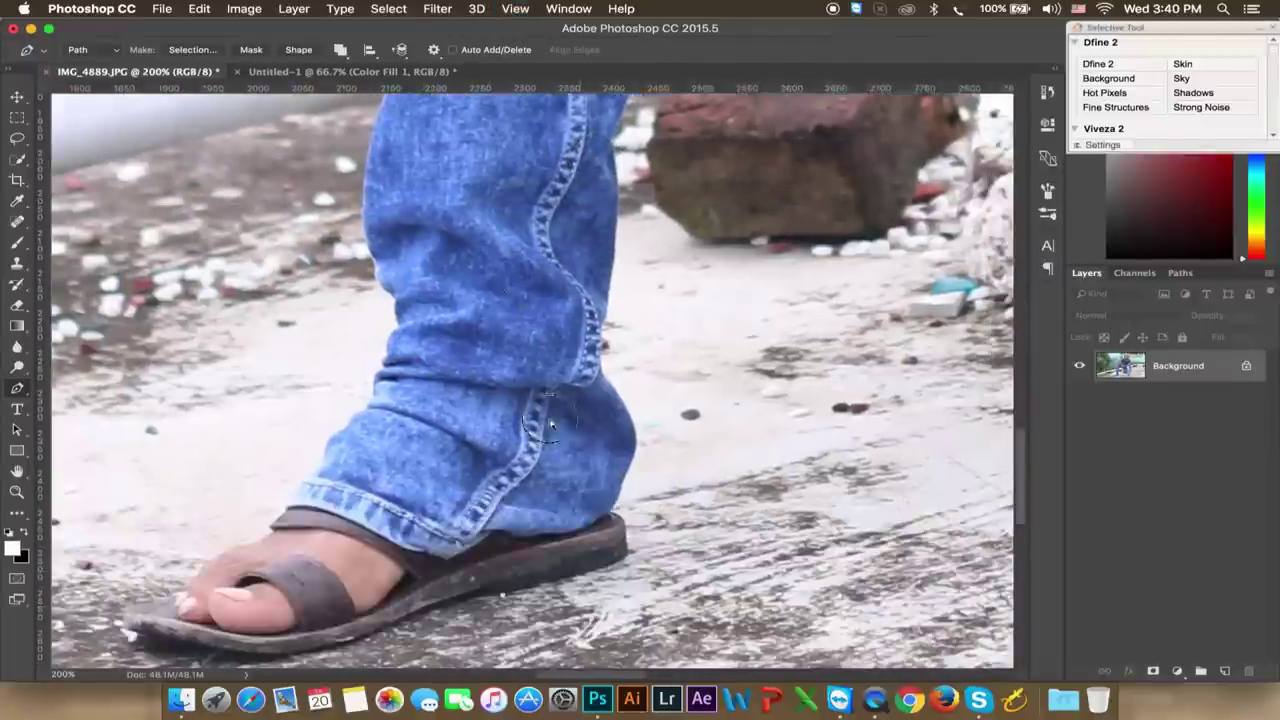
scroll(547, 394, "down", 2)
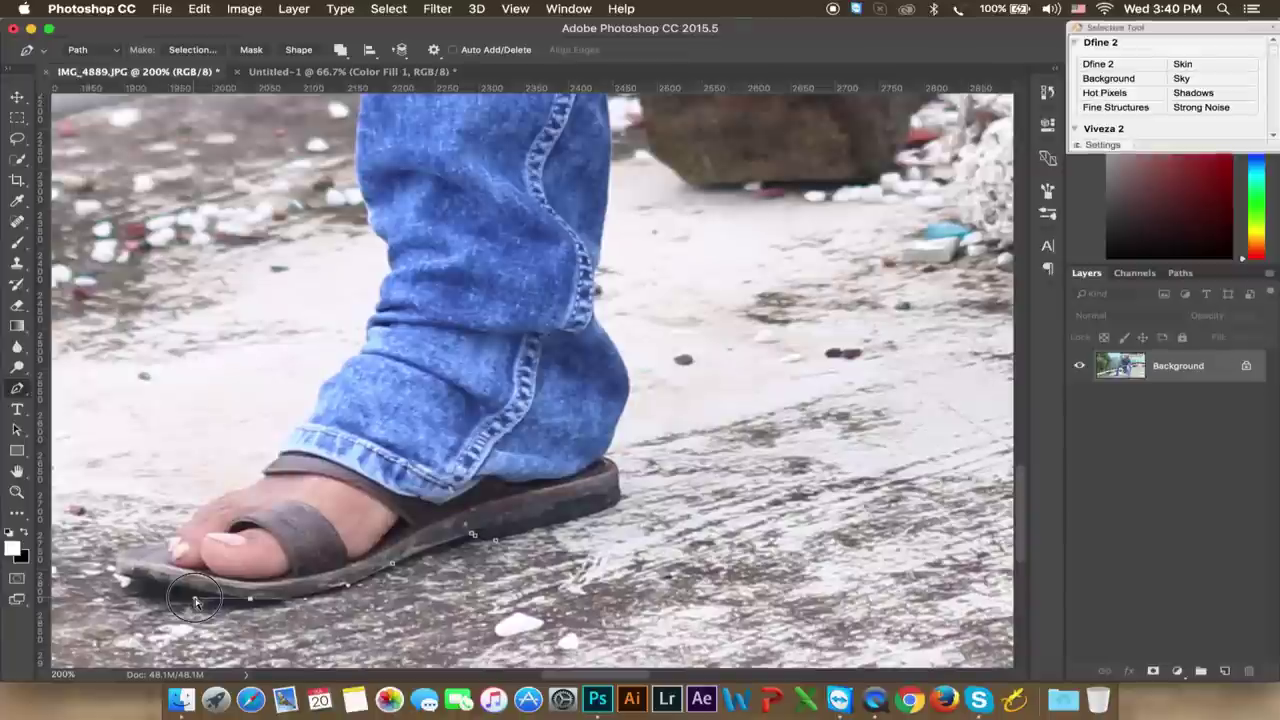
left_click(250, 600)
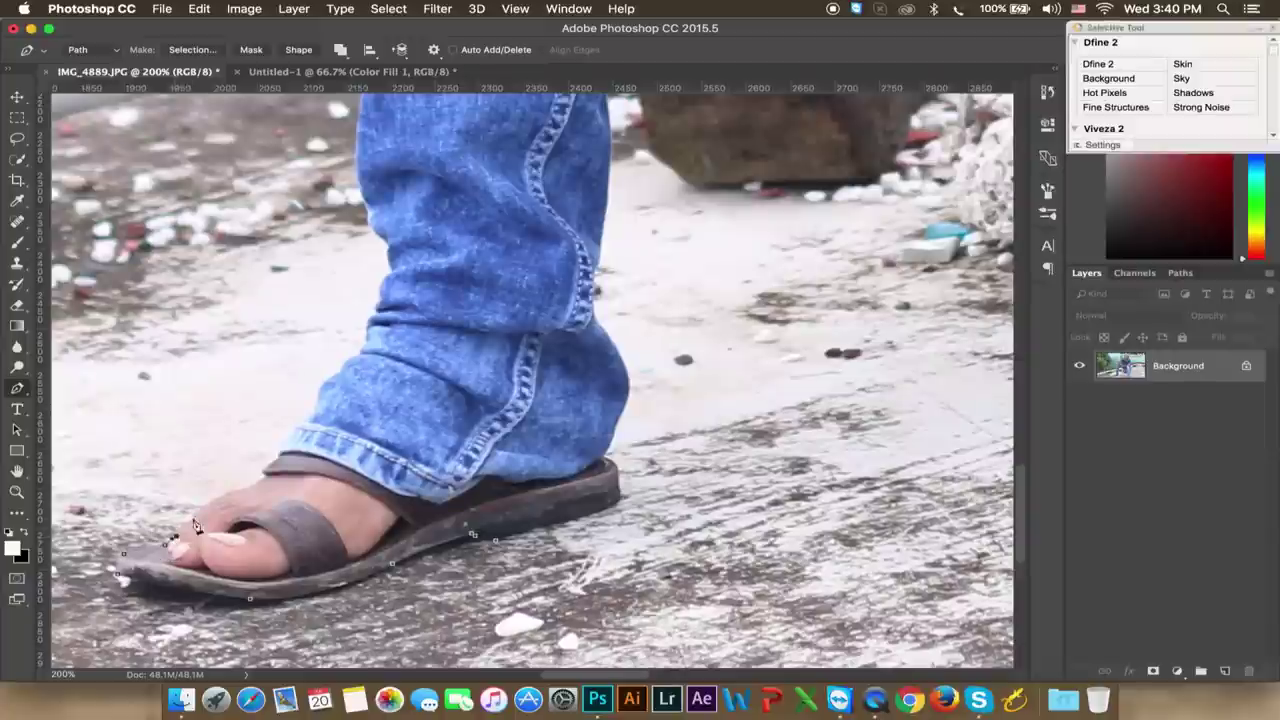
scroll(250, 485, "up", 2)
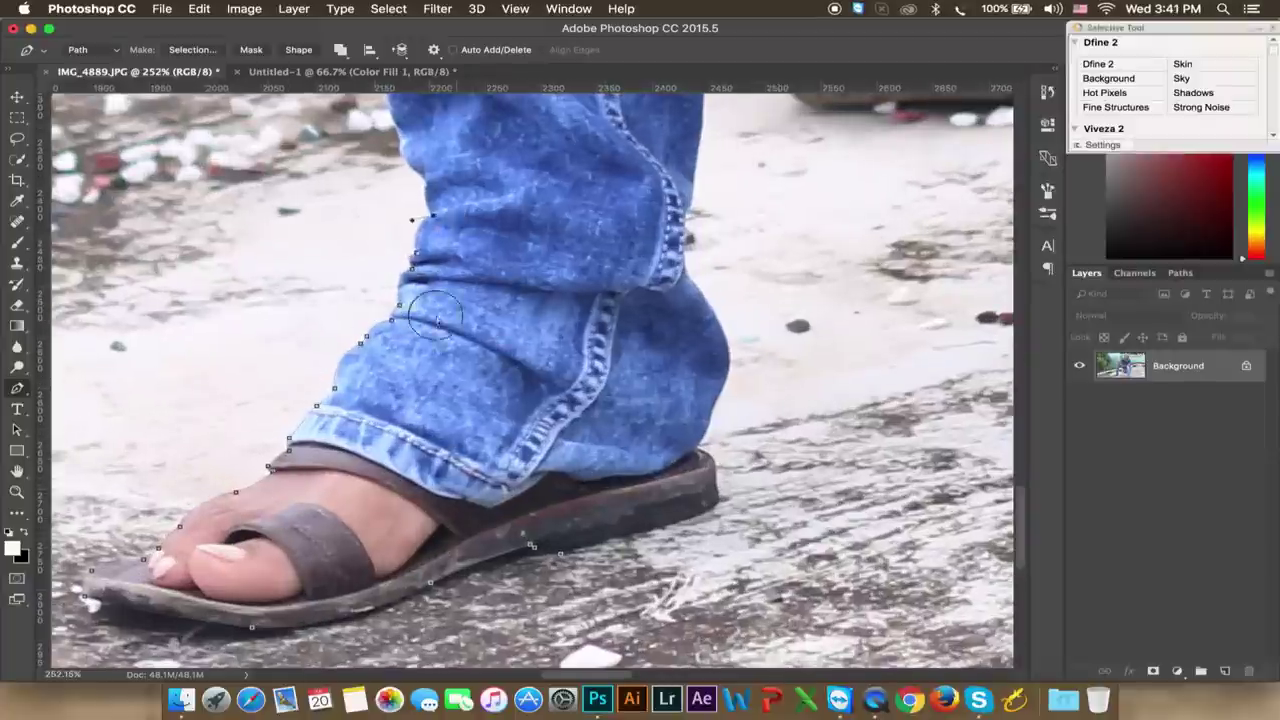
left_click_drag(428, 290, 335, 415)
Extend the outline with anchor points along the trouser edge and around the toes
scroll(297, 293, "up", 3)
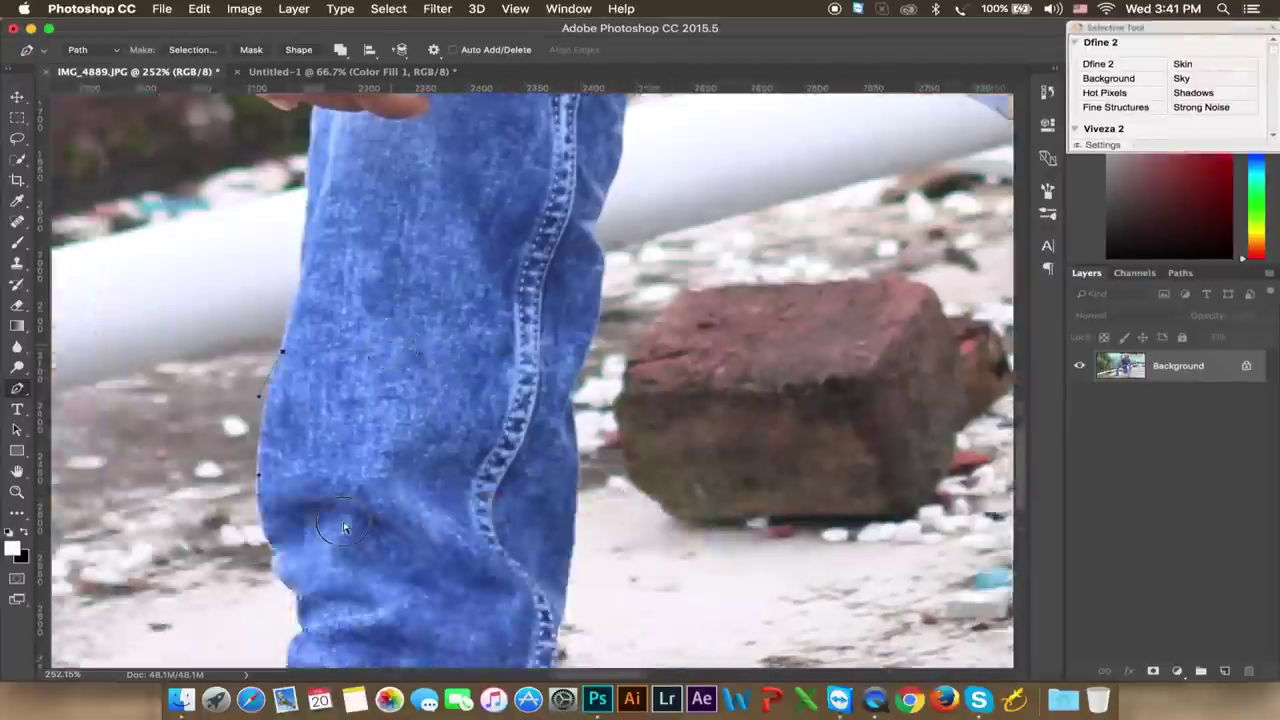
scroll(275, 291, "up", 3)
scroll(230, 293, "up", 3)
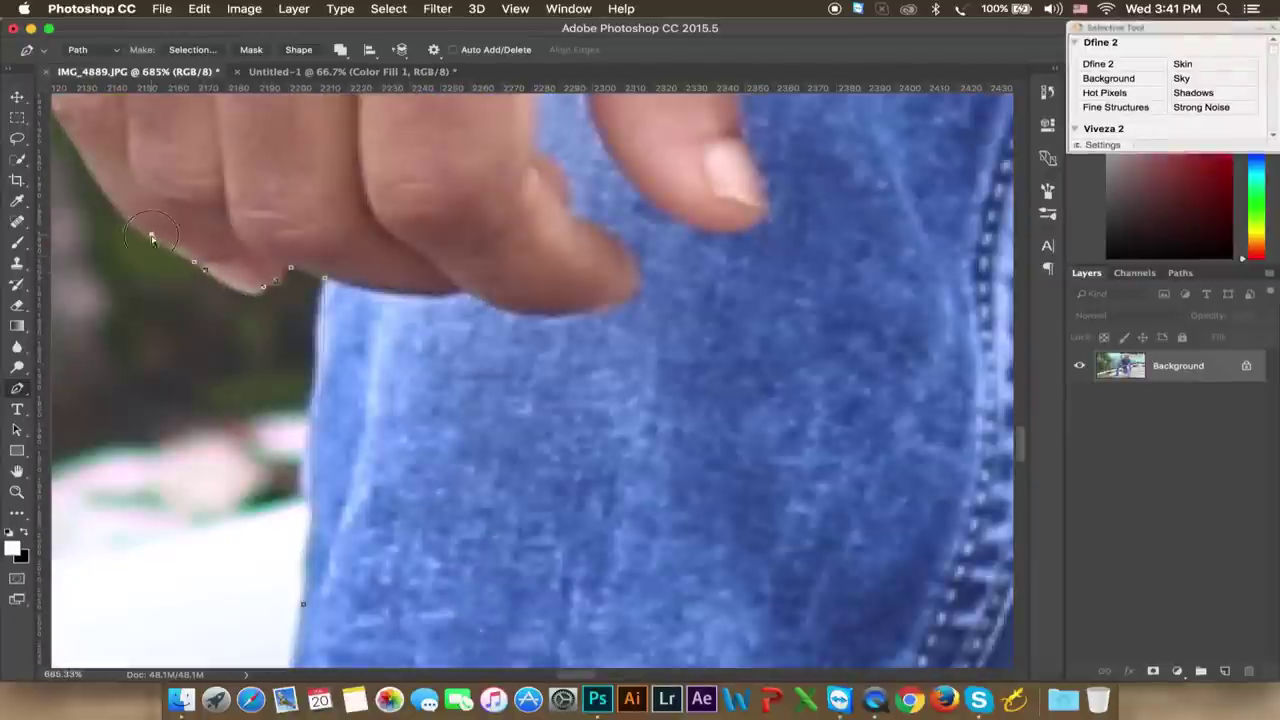
scroll(220, 290, "up", 3)
scroll(143, 198, "up", 2)
scroll(277, 109, "up", 2)
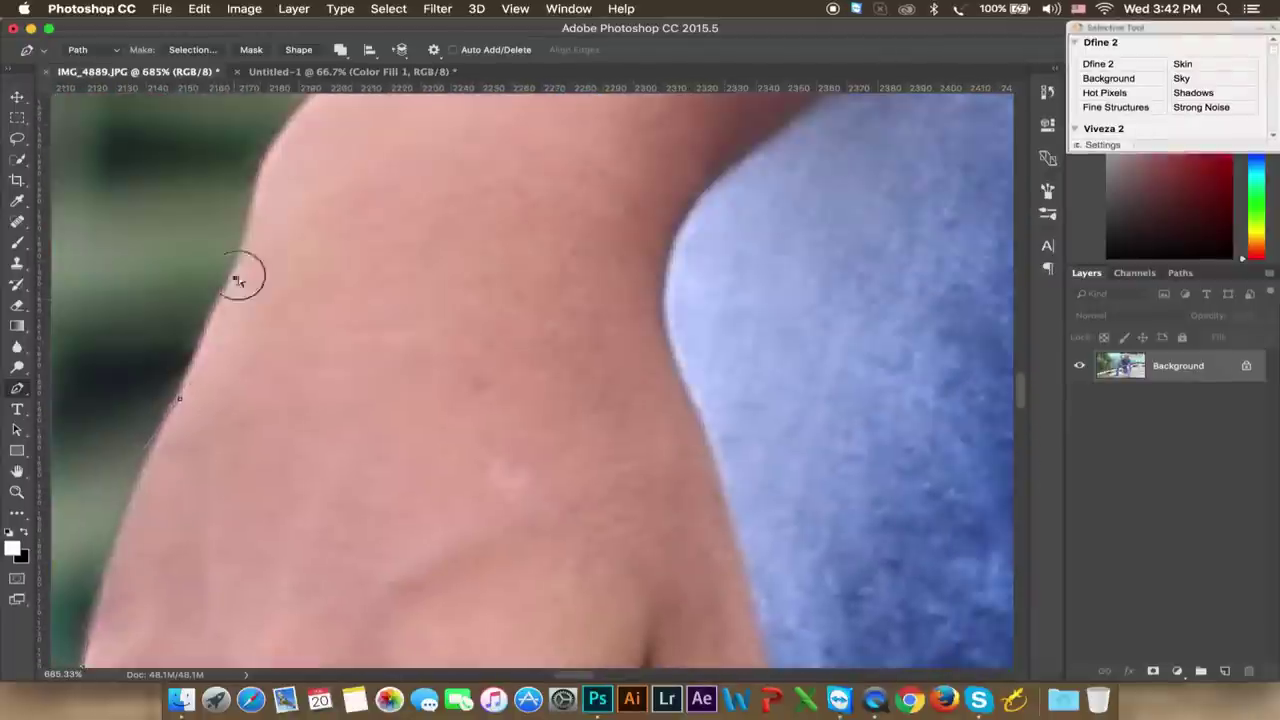
scroll(268, 155, "up", 2)
scroll(374, 246, "up", 2)
scroll(589, 117, "up", 2)
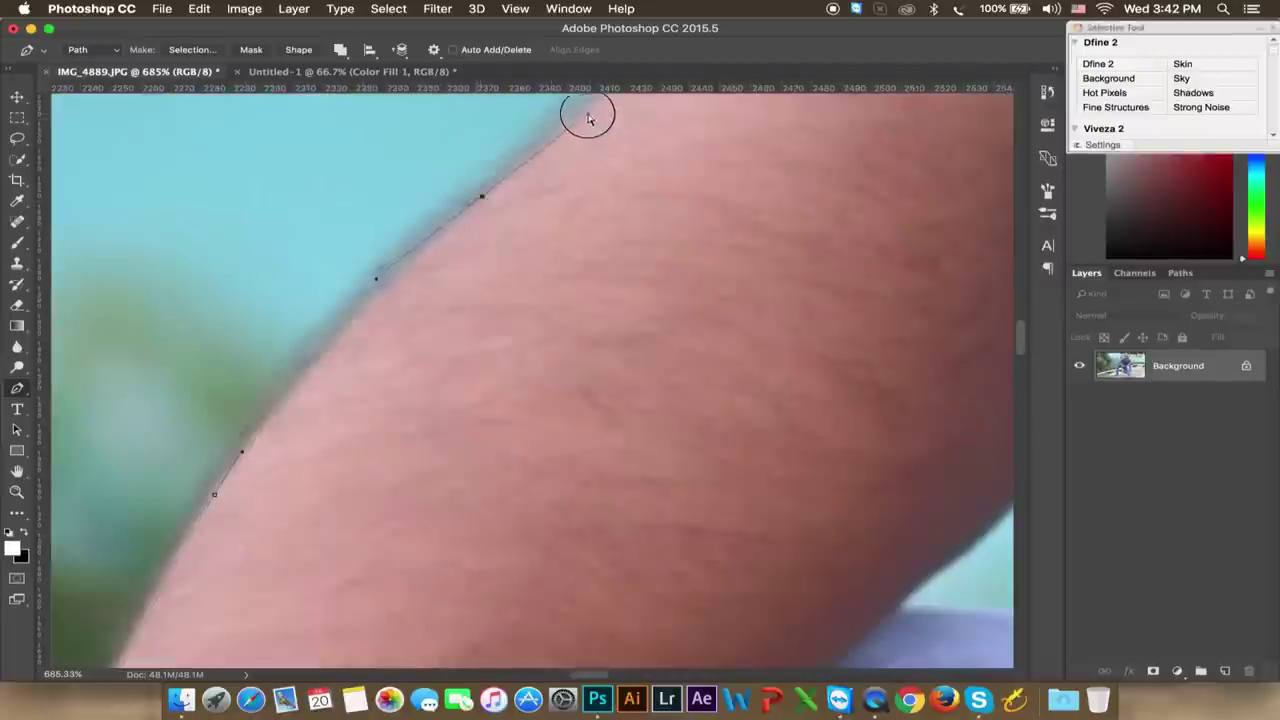
scroll(391, 440, "up", 2)
scroll(391, 440, "right", 5)
scroll(471, 323, "right", 3)
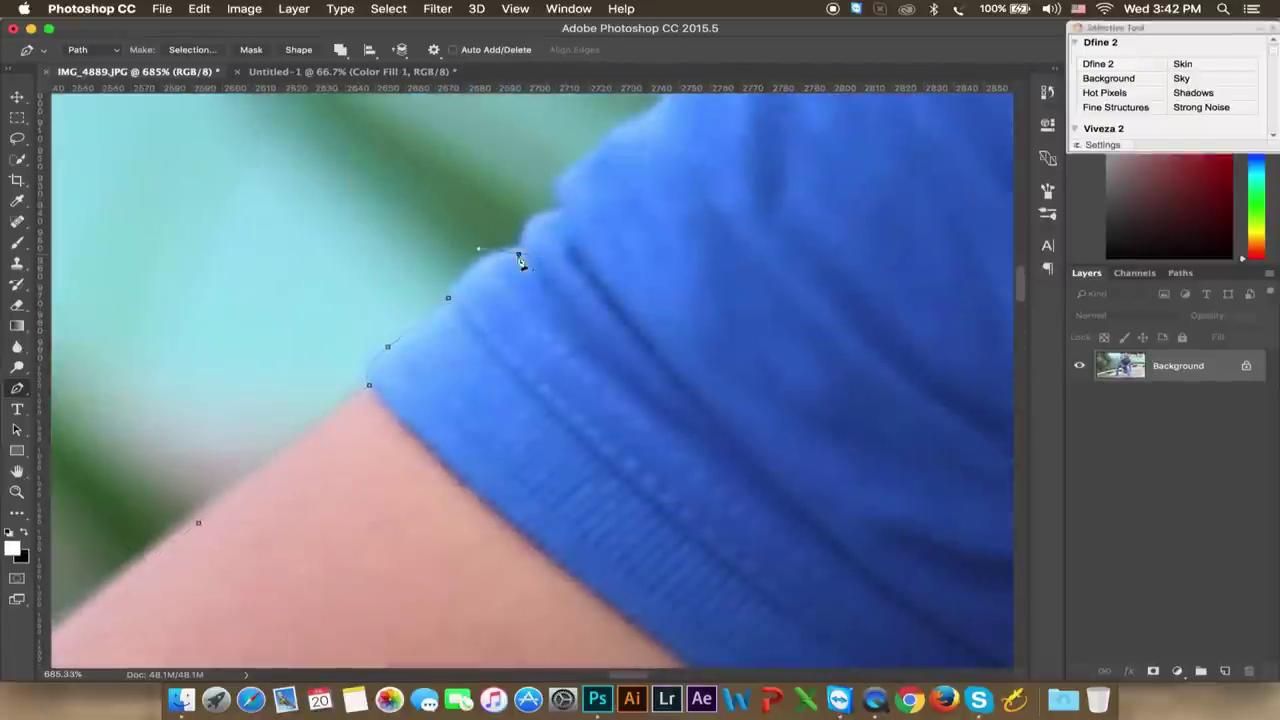
scroll(453, 316, "right", 3)
scroll(519, 207, "right", 3)
scroll(380, 343, "right", 3)
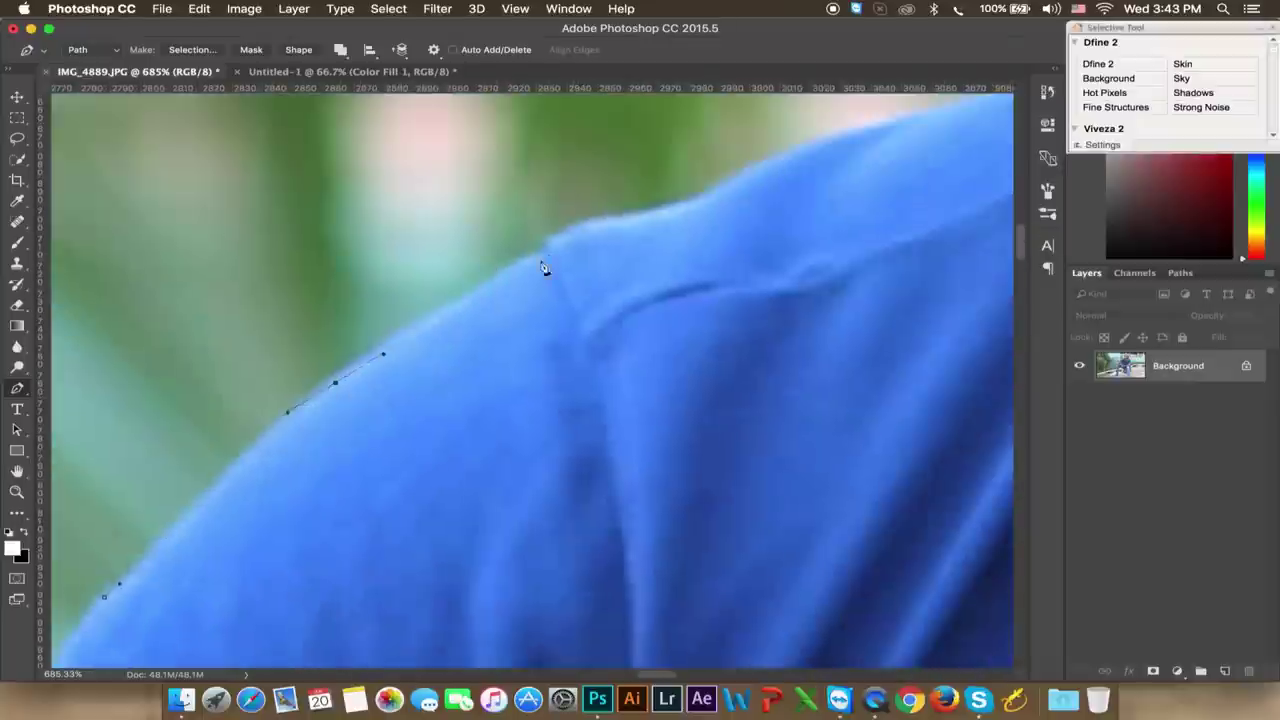
scroll(573, 233, "right", 3)
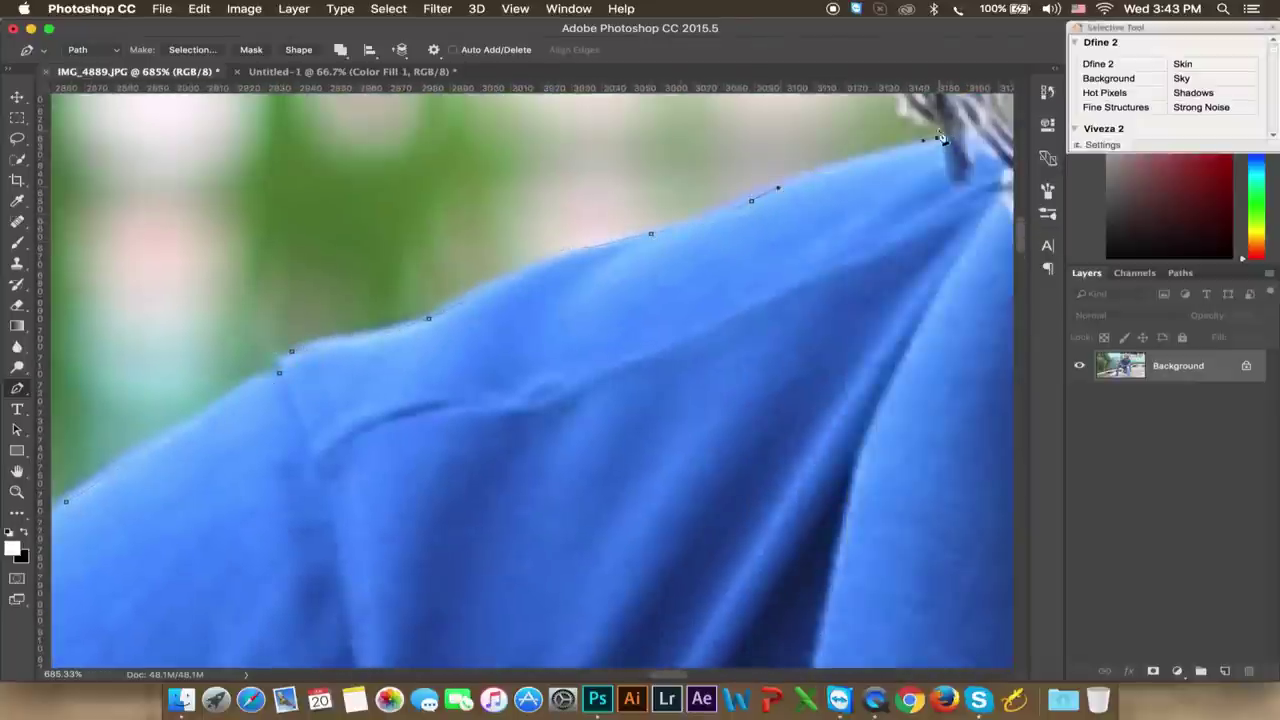
scroll(740, 200, "up", 3)
scroll(494, 123, "up", 3)
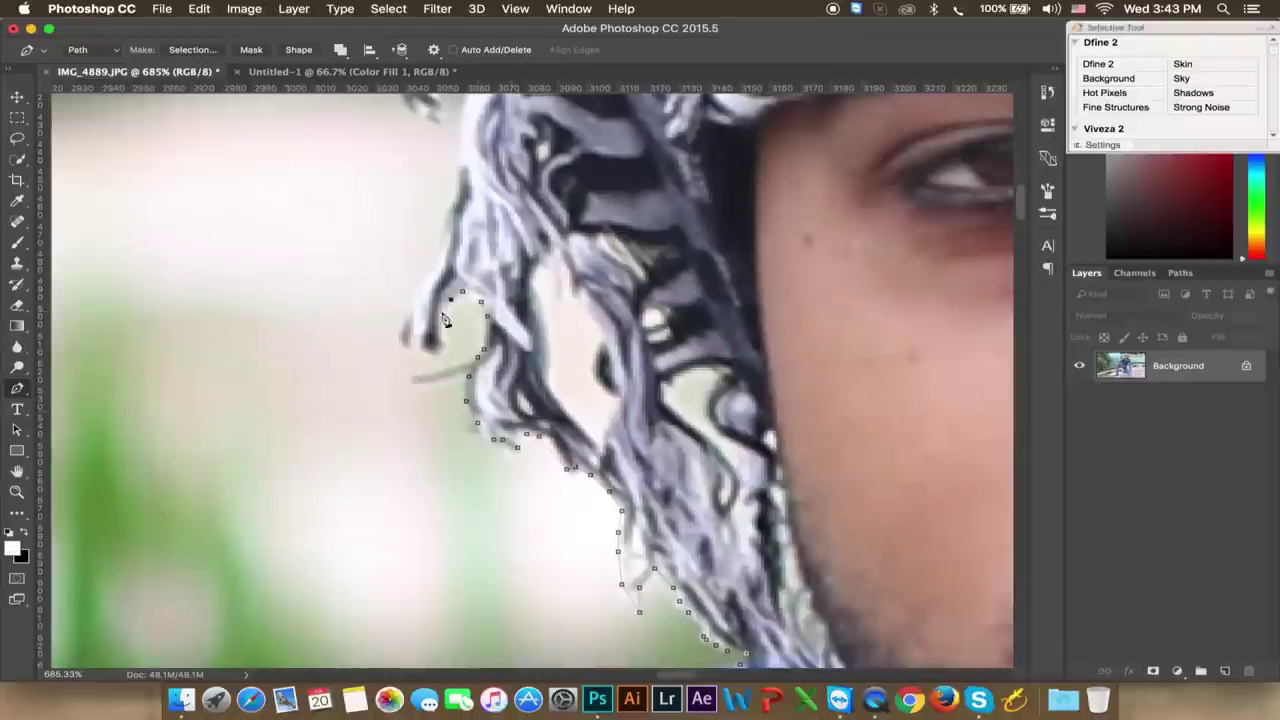
scroll(543, 199, "up", 3)
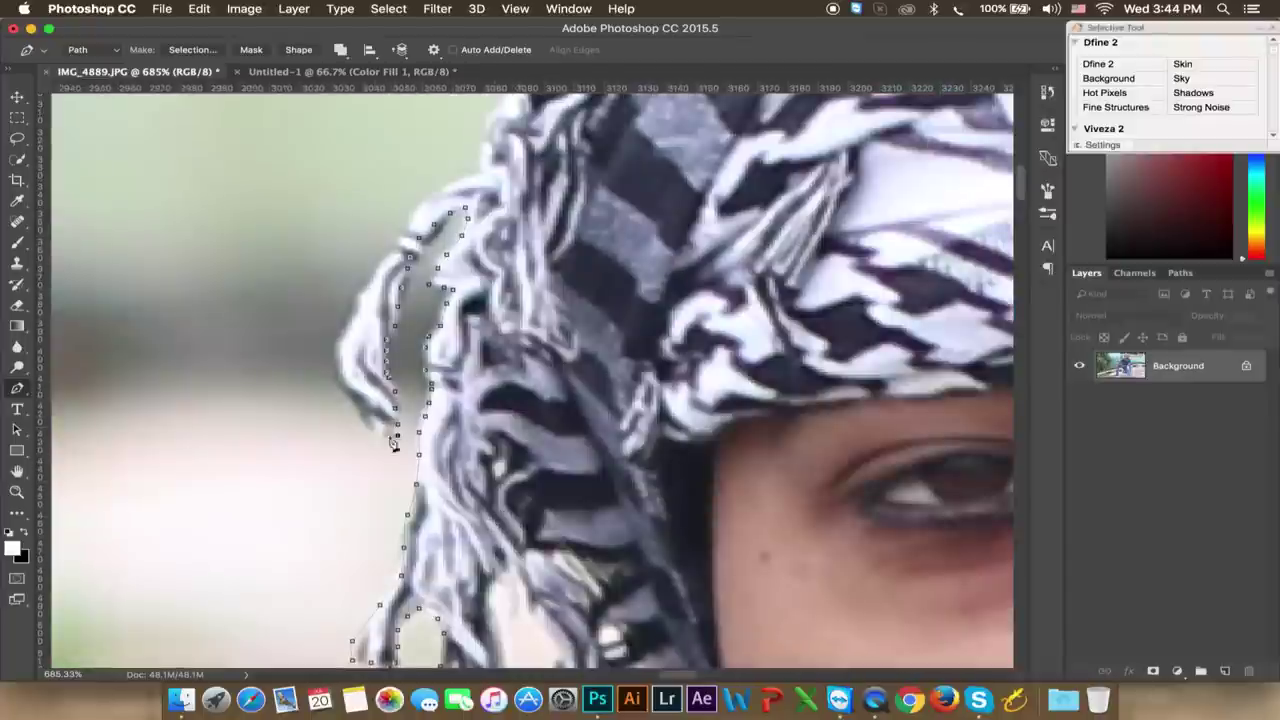
scroll(477, 181, "up", 5)
scroll(511, 229, "up", 3)
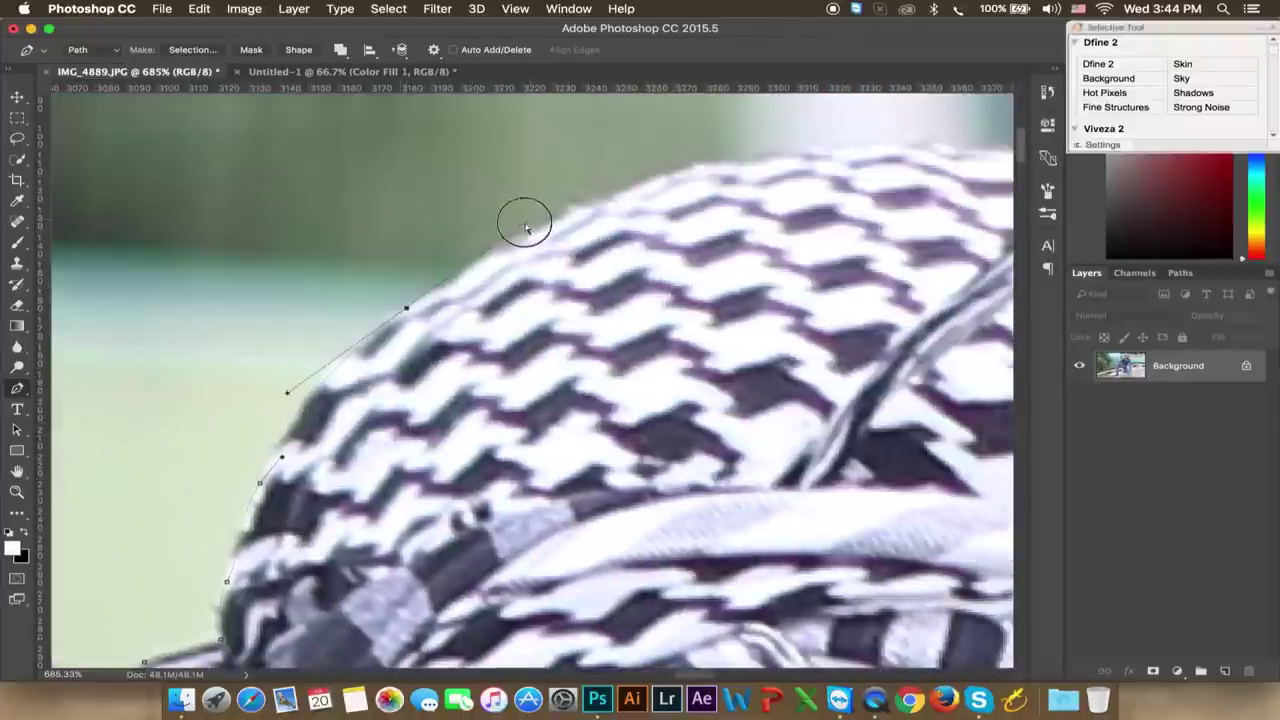
scroll(986, 131, "right", 5)
scroll(672, 170, "right", 5)
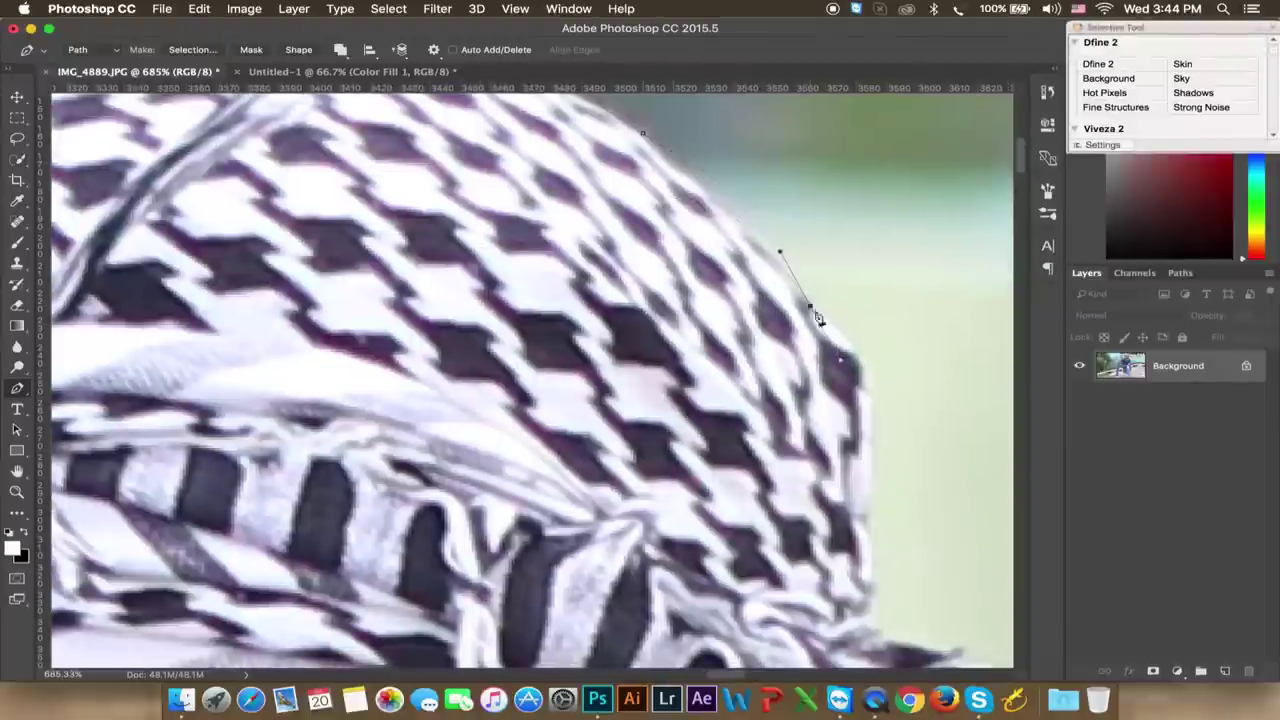
scroll(869, 623, "down", 5)
scroll(869, 623, "right", 3)
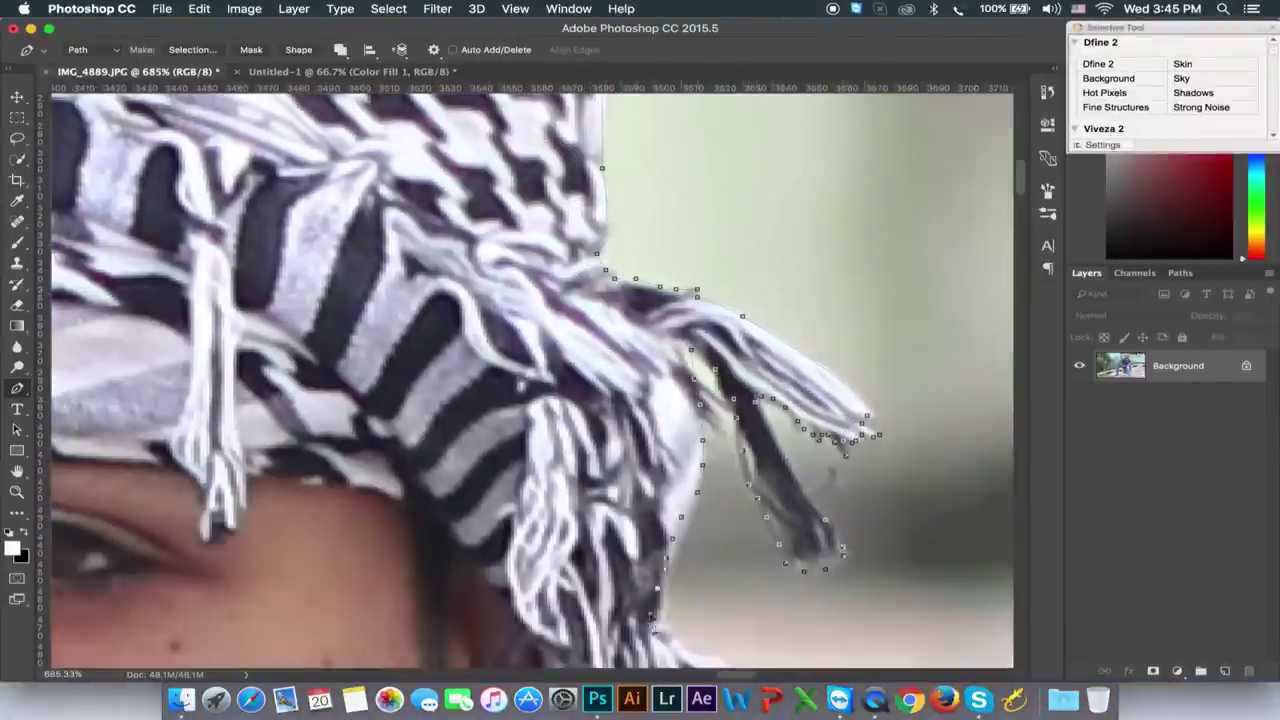
scroll(663, 580, "down", 5)
scroll(663, 580, "right", 2)
scroll(628, 500, "down", 5)
scroll(628, 500, "right", 3)
scroll(600, 355, "down", 3)
scroll(614, 349, "down", 5)
scroll(614, 349, "right", 3)
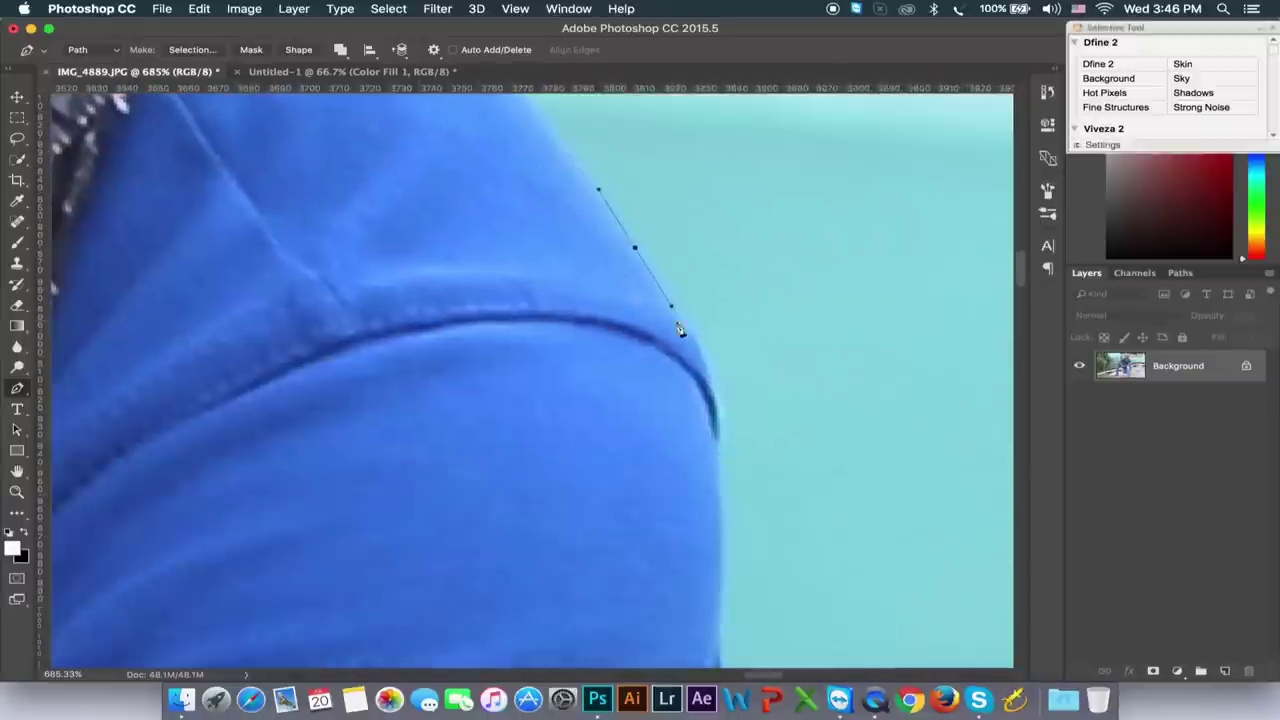
scroll(757, 229, "down", 5)
scroll(672, 360, "down", 5)
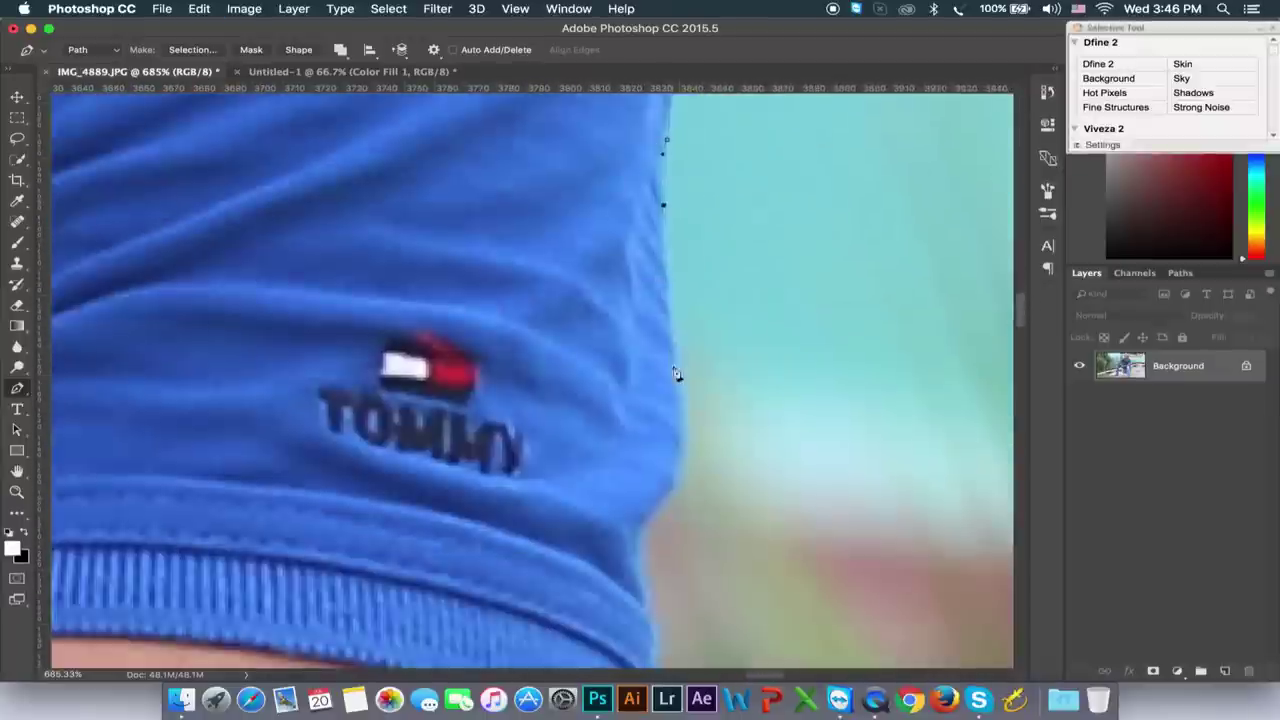
scroll(647, 580, "down", 5)
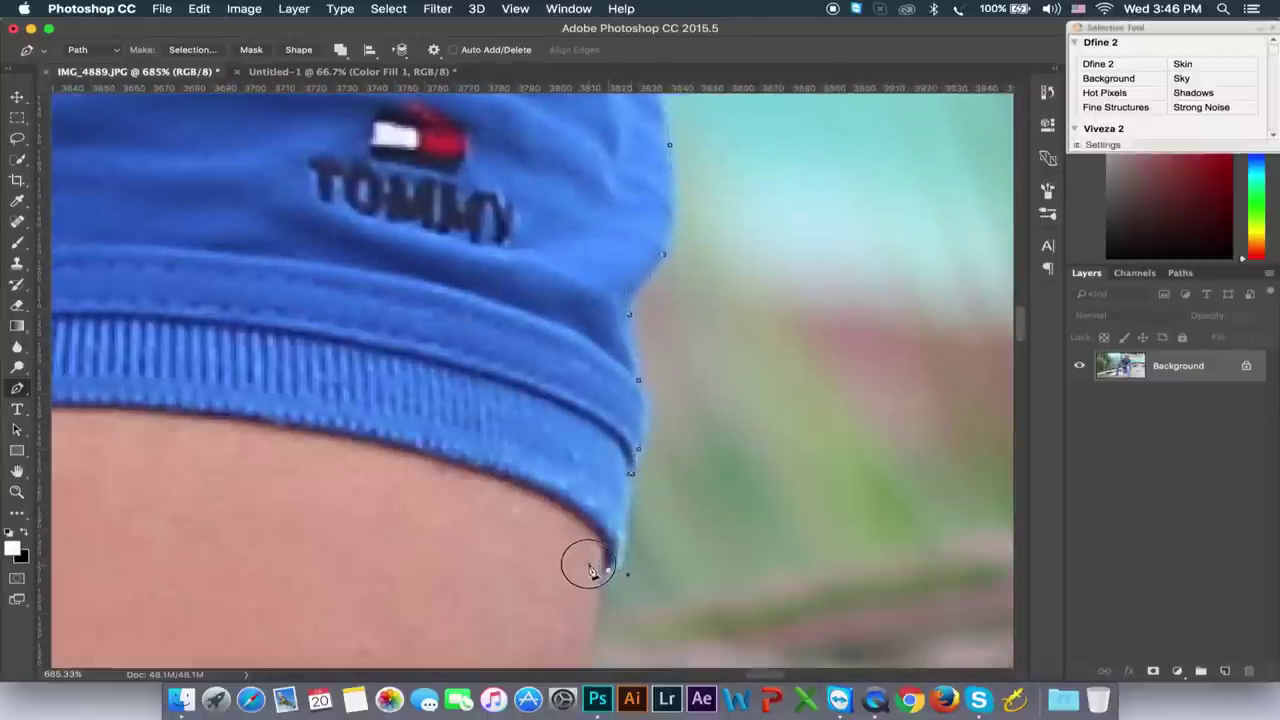
scroll(586, 563, "down", 5)
scroll(509, 534, "down", 5)
scroll(509, 534, "left", 3)
scroll(645, 555, "down", 5)
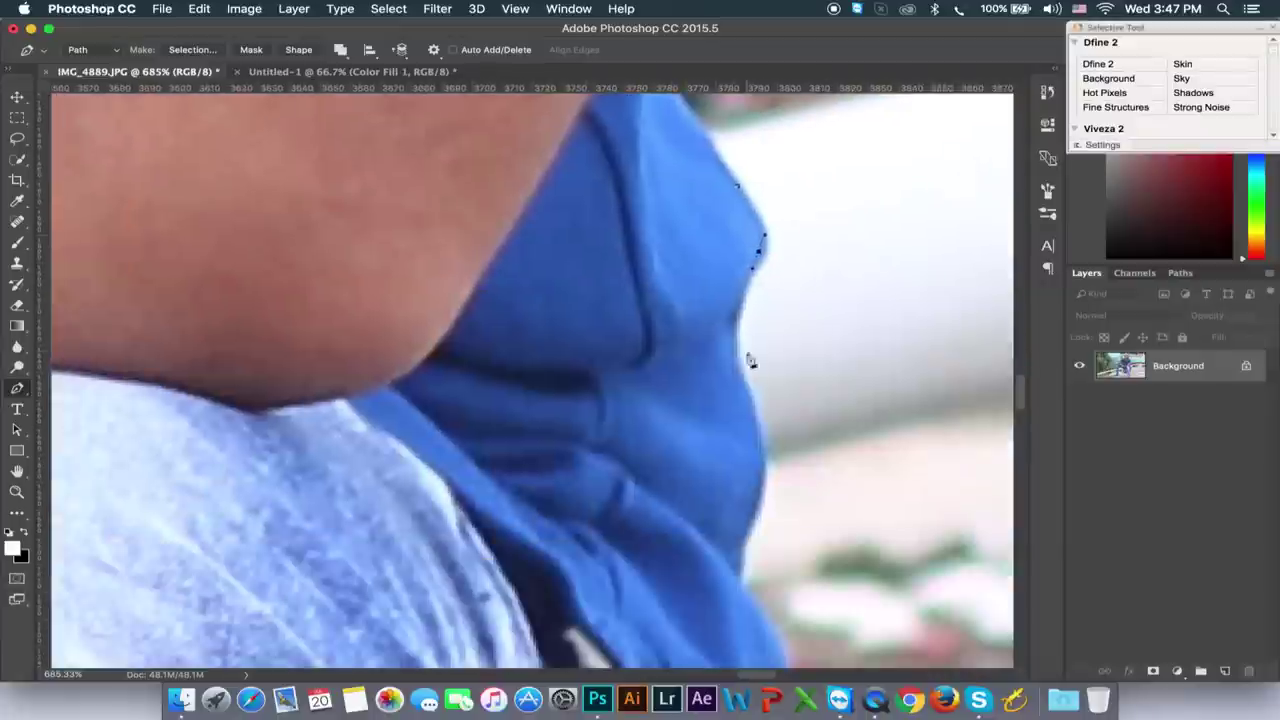
scroll(713, 392, "down", 5)
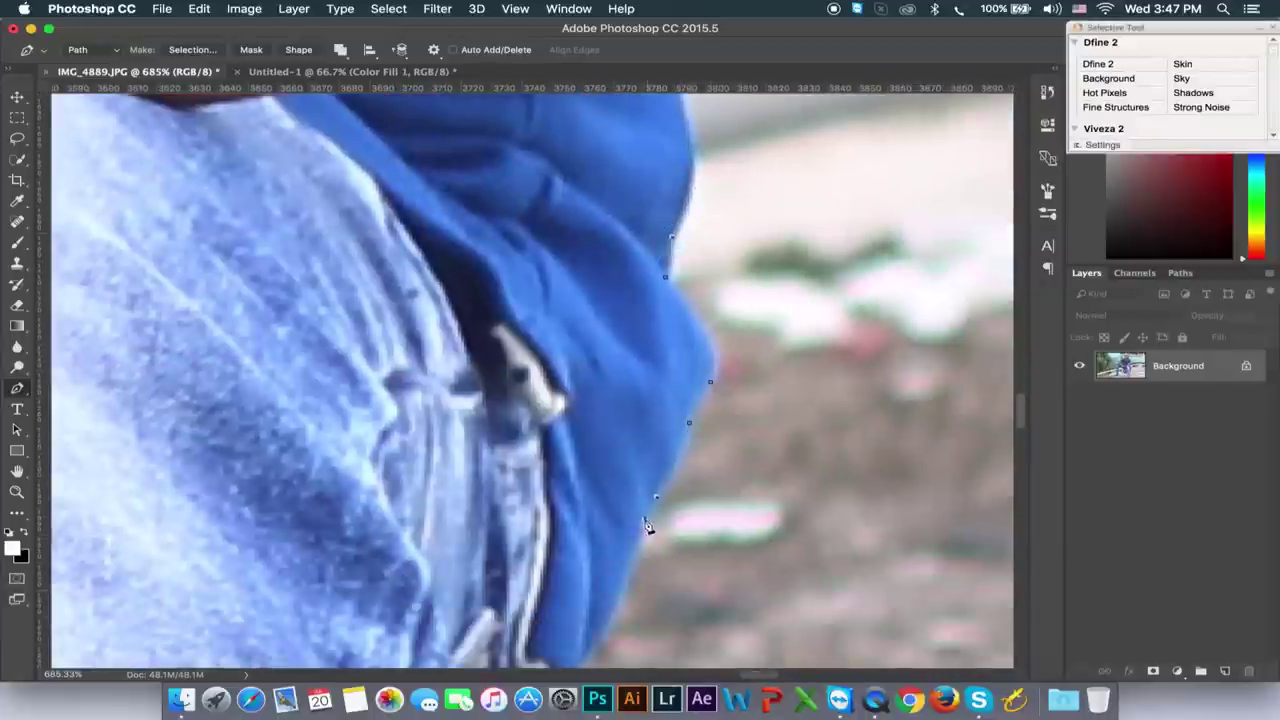
scroll(647, 527, "down", 5)
scroll(609, 463, "down", 5)
scroll(604, 530, "down", 5)
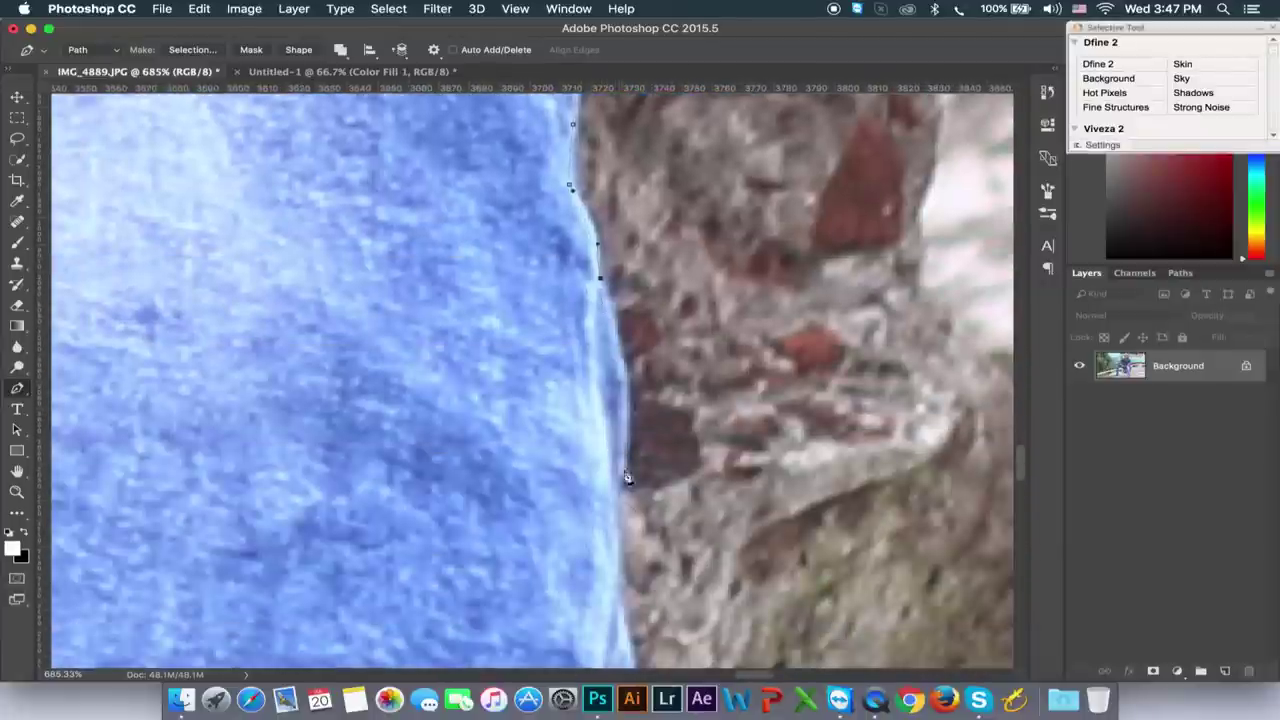
scroll(614, 550, "down", 5)
scroll(590, 560, "down", 5)
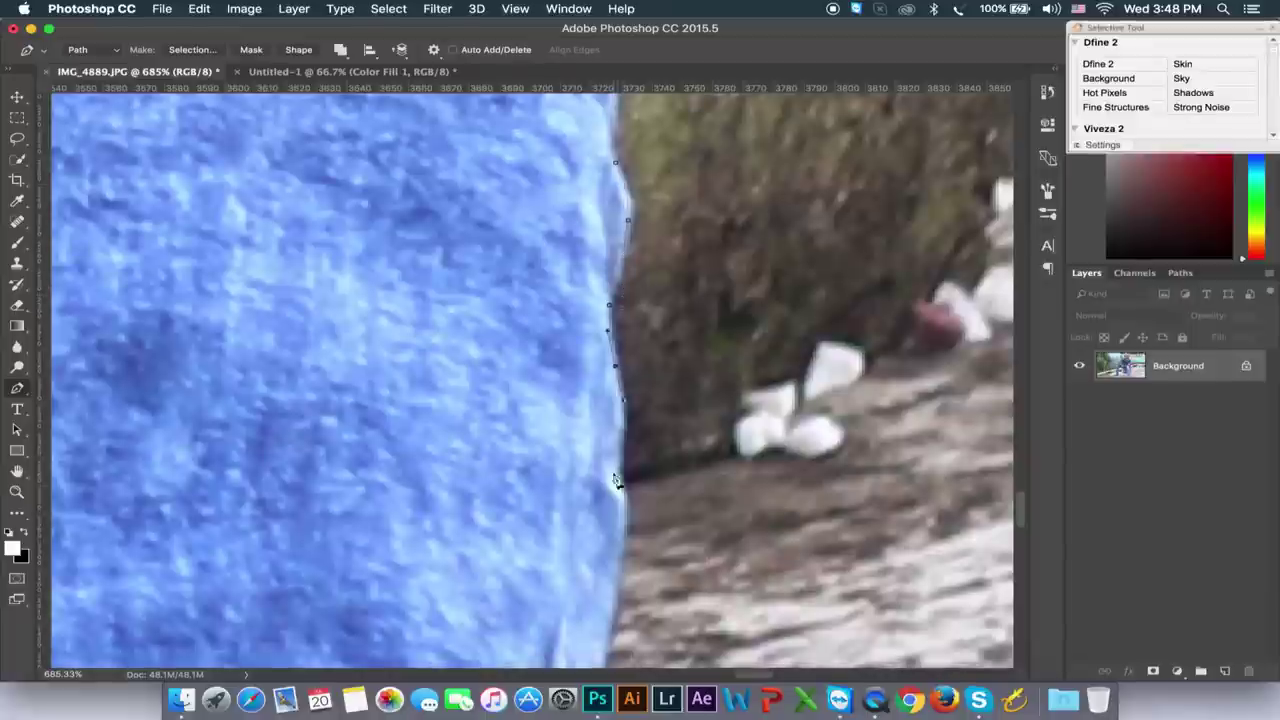
scroll(617, 490, "down", 5)
scroll(640, 420, "down", 5)
scroll(734, 520, "down", 5)
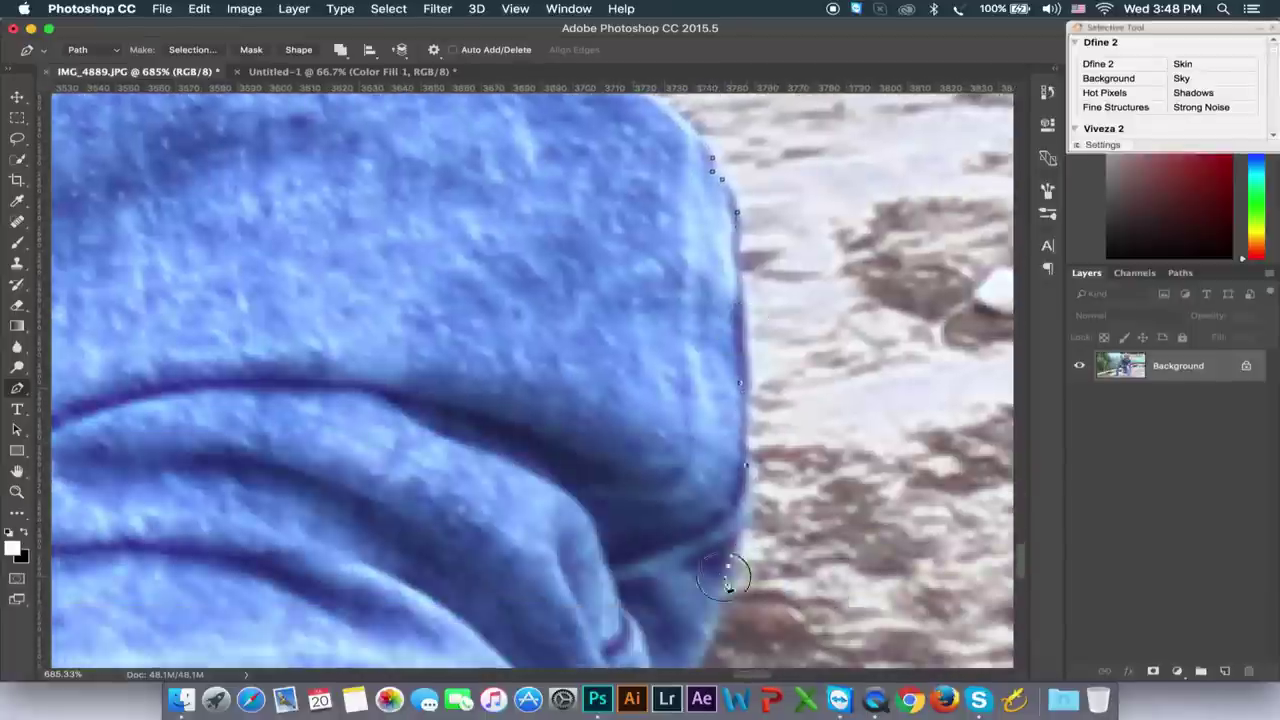
scroll(730, 560, "down", 5)
scroll(729, 540, "down", 5)
left_click(734, 556)
scroll(734, 560, "down", 5)
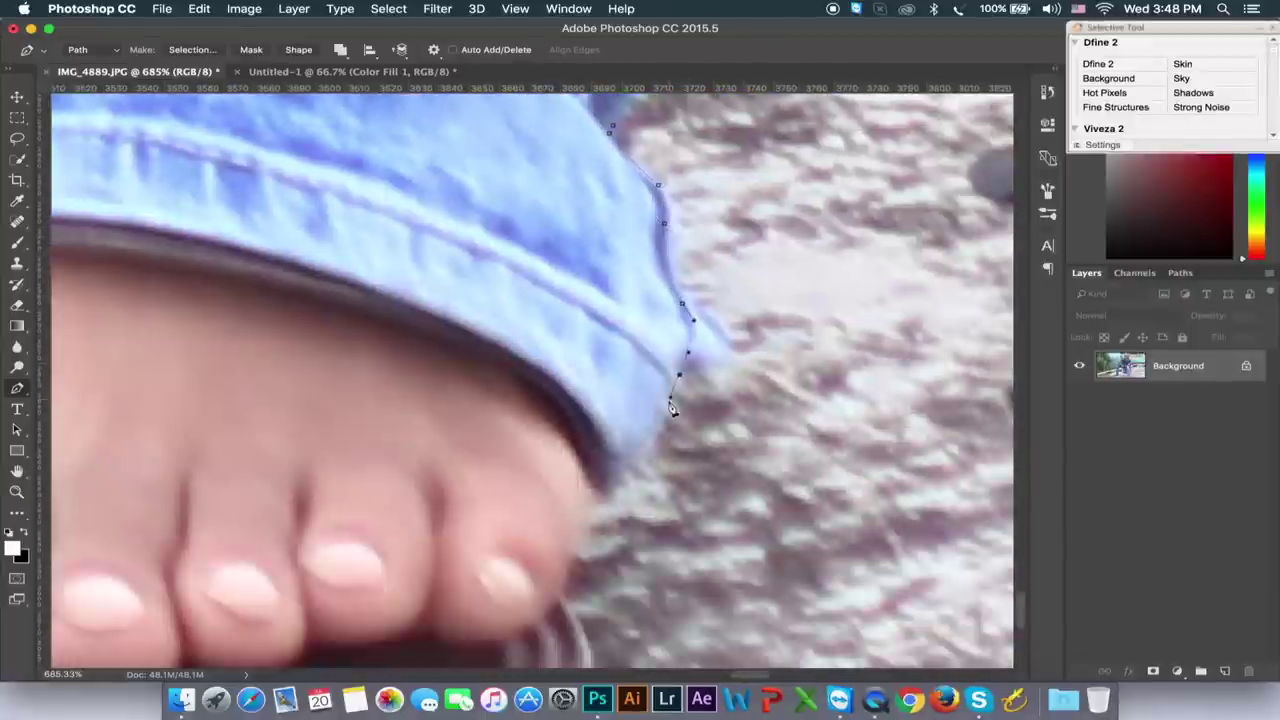
scroll(660, 400, "down", 5)
left_click(661, 383)
left_click(679, 537)
left_click(420, 577)
left_click(205, 570)
Trace the outline along the sandal strap toward the big toe
scroll(205, 570, "left", 10)
left_click(432, 558)
left_click(475, 449)
left_click(463, 357)
left_click(499, 290)
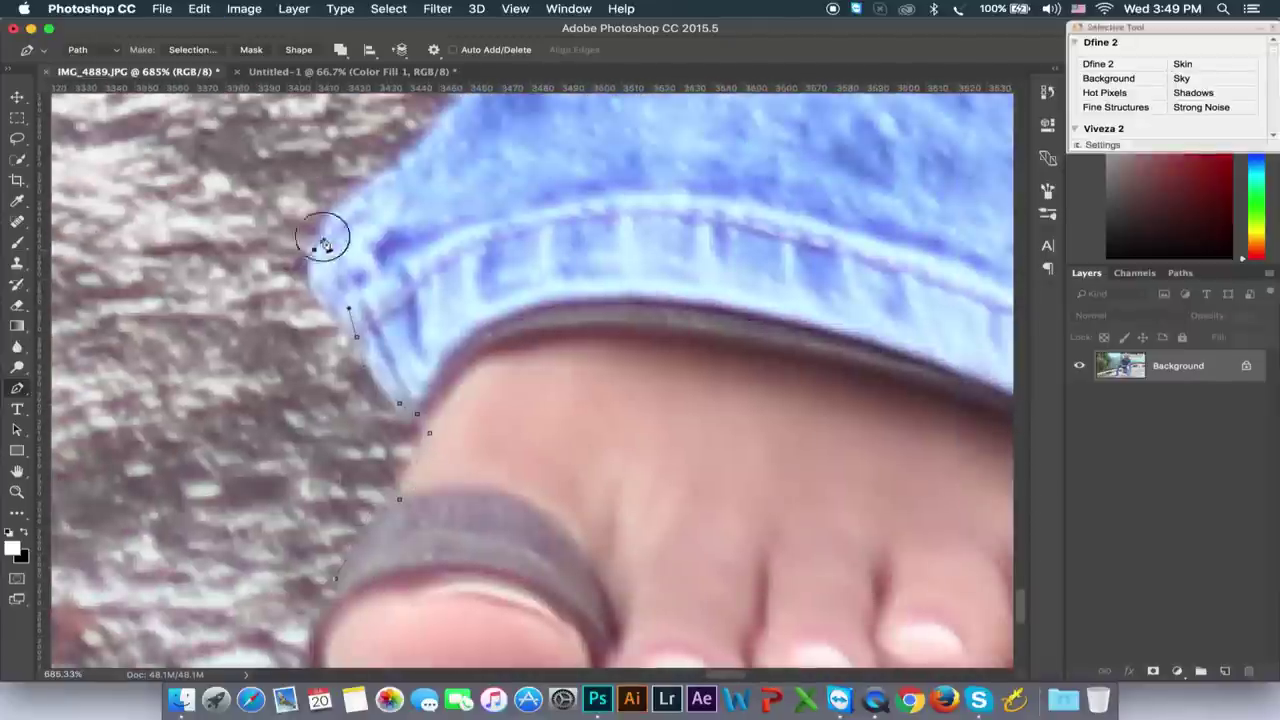
Curve the outline along the jeans edge, adding several anchors toward the hand
scroll(316, 258, "up", 5)
scroll(281, 122, "down", 3)
scroll(260, 289, "down", 3)
scroll(200, 229, "down", 3)
scroll(289, 177, "down", 3)
scroll(357, 468, "up", 1)
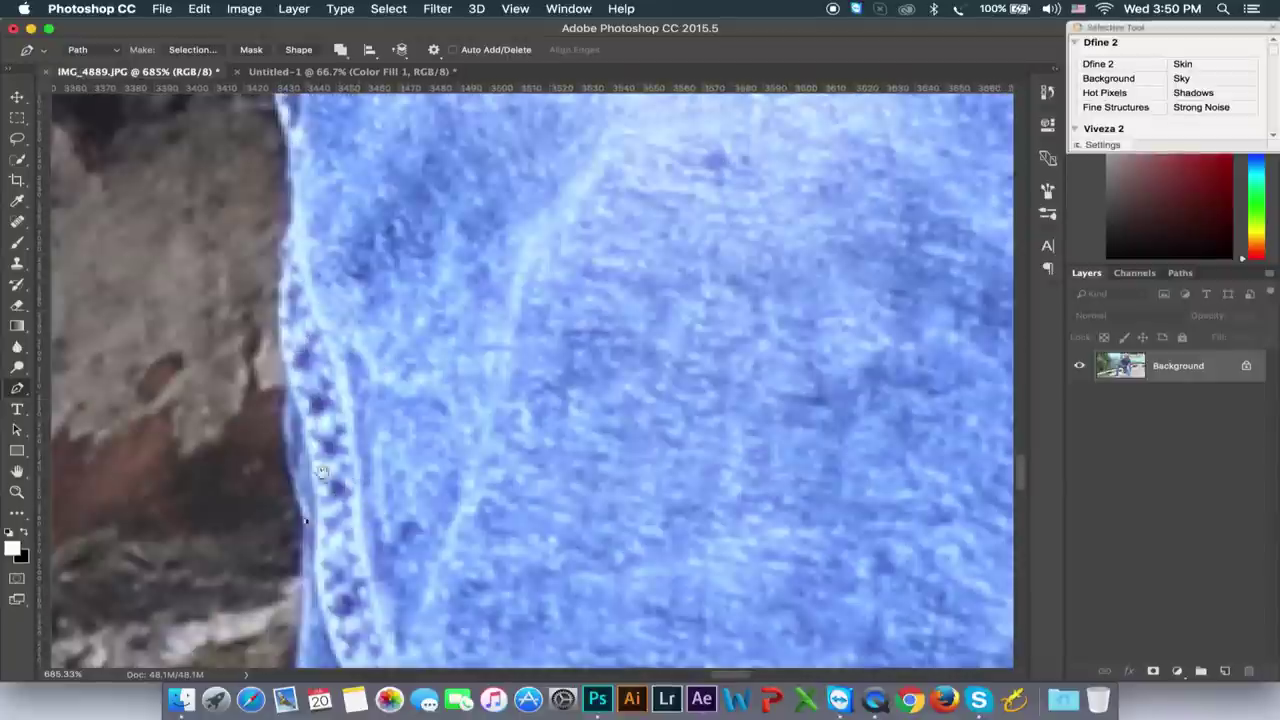
scroll(286, 234, "up", 3)
scroll(277, 406, "left", 5)
scroll(224, 371, "left", 3)
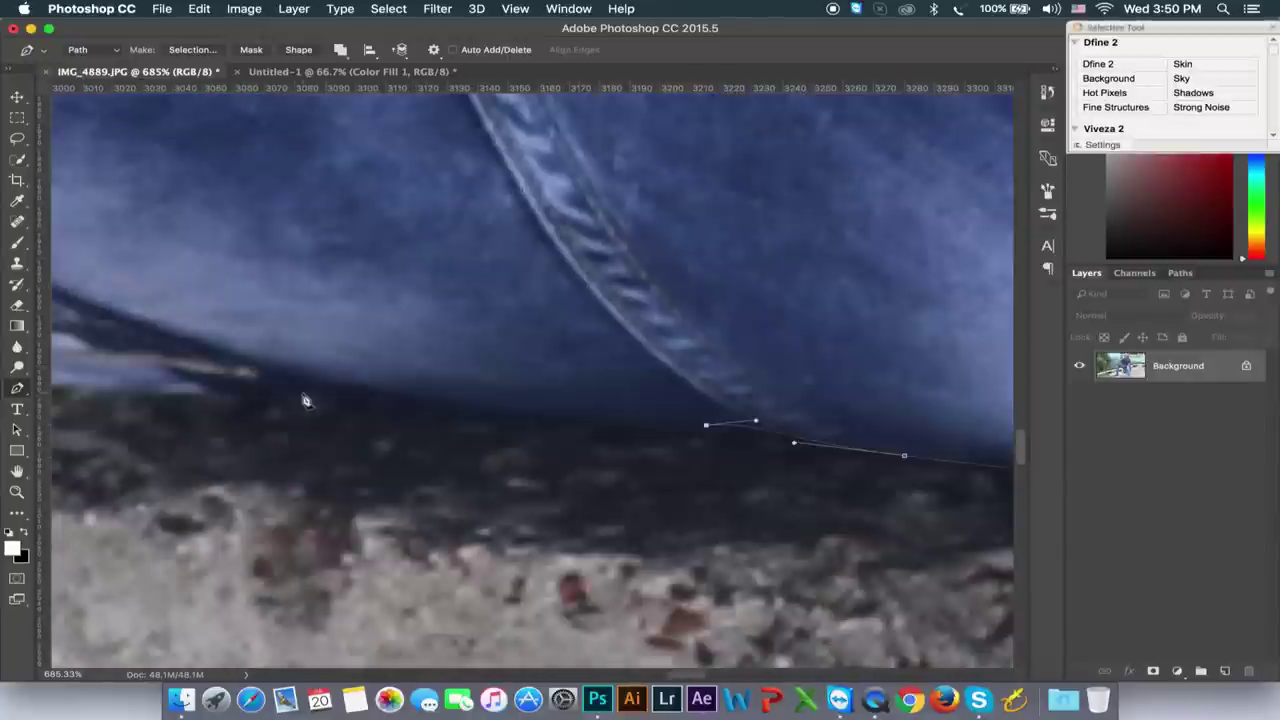
scroll(306, 400, "left", 5)
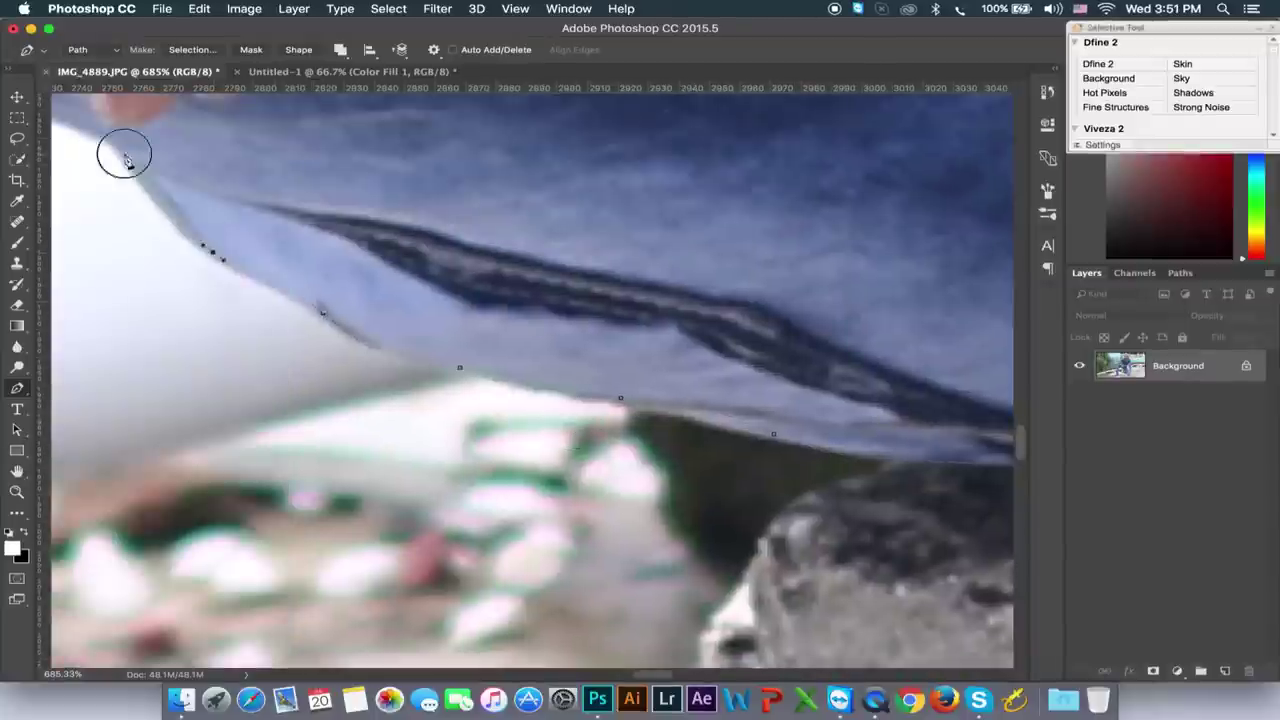
scroll(449, 309, "up", 3)
scroll(500, 363, "left", 5)
left_click_drag(188, 235, 165, 220)
left_click(145, 393)
left_click(104, 427)
left_click(91, 485)
key("super+0")
Continue the Pen outline down the jeans and place curved anchors along the sandal sole
scroll(498, 312, "up", 5)
scroll(371, 500, "down", 2)
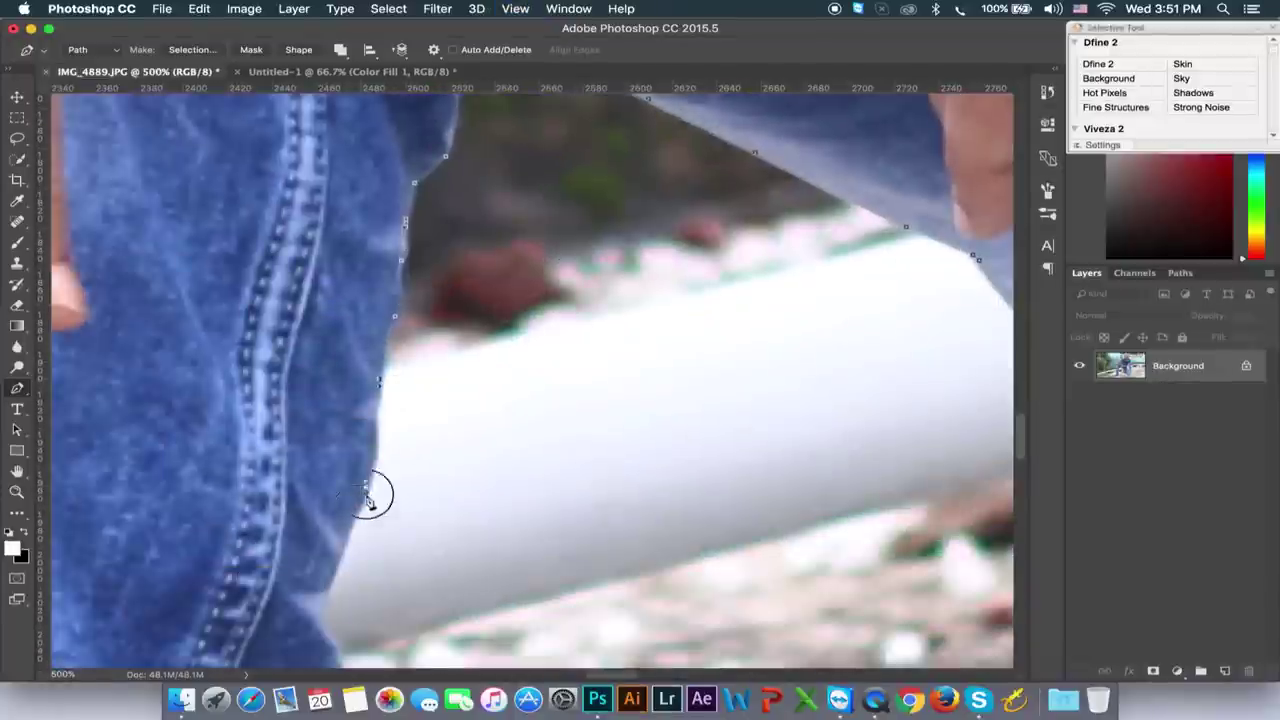
scroll(343, 460, "down", 5)
scroll(382, 465, "down", 5)
scroll(382, 465, "left", 3)
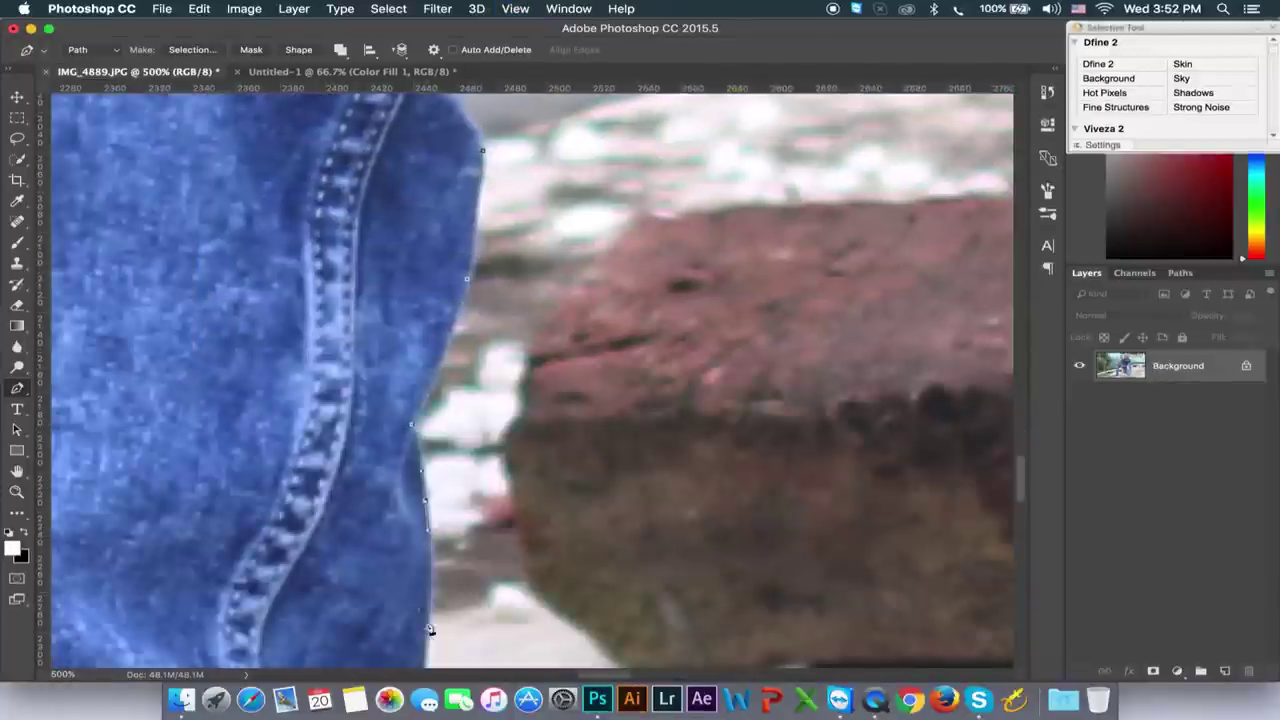
scroll(419, 602, "down", 5)
left_click_drag(484, 515, 484, 542)
scroll(500, 643, "down", 3)
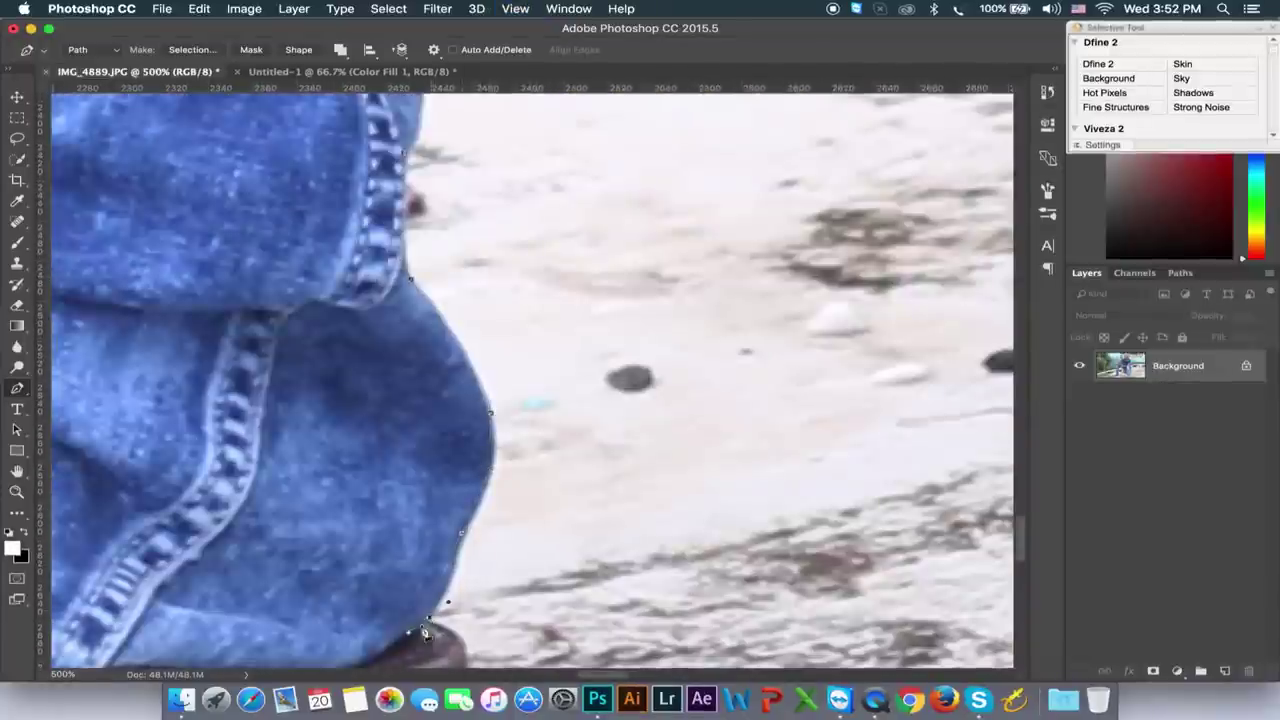
scroll(410, 637, "down", 5)
left_click(483, 332)
left_click(486, 382)
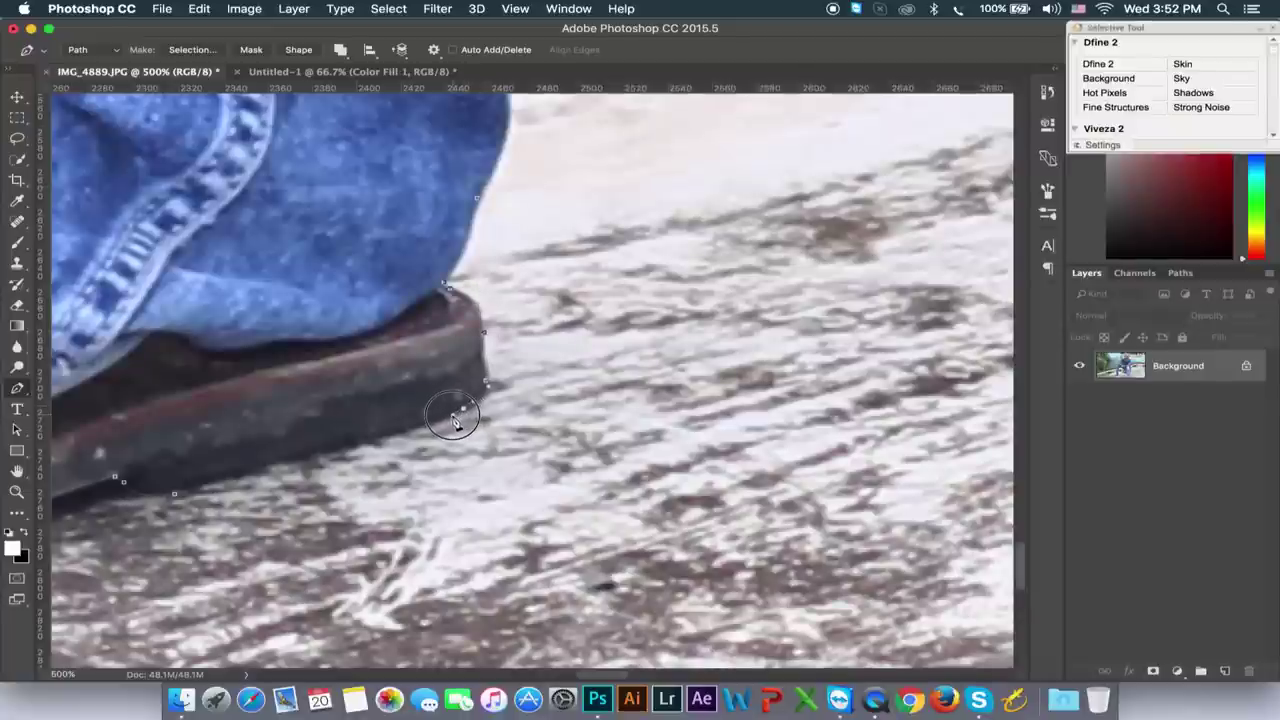
left_click_drag(149, 503, 177, 503)
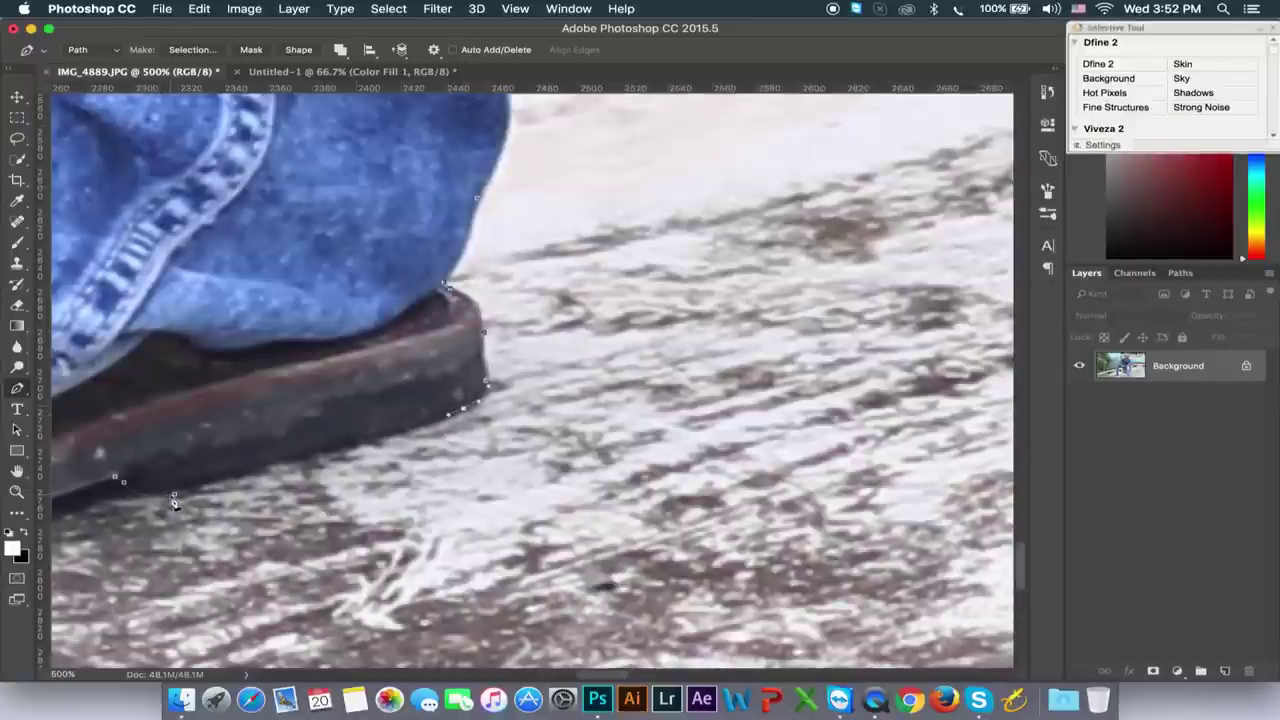
left_click(175, 498)
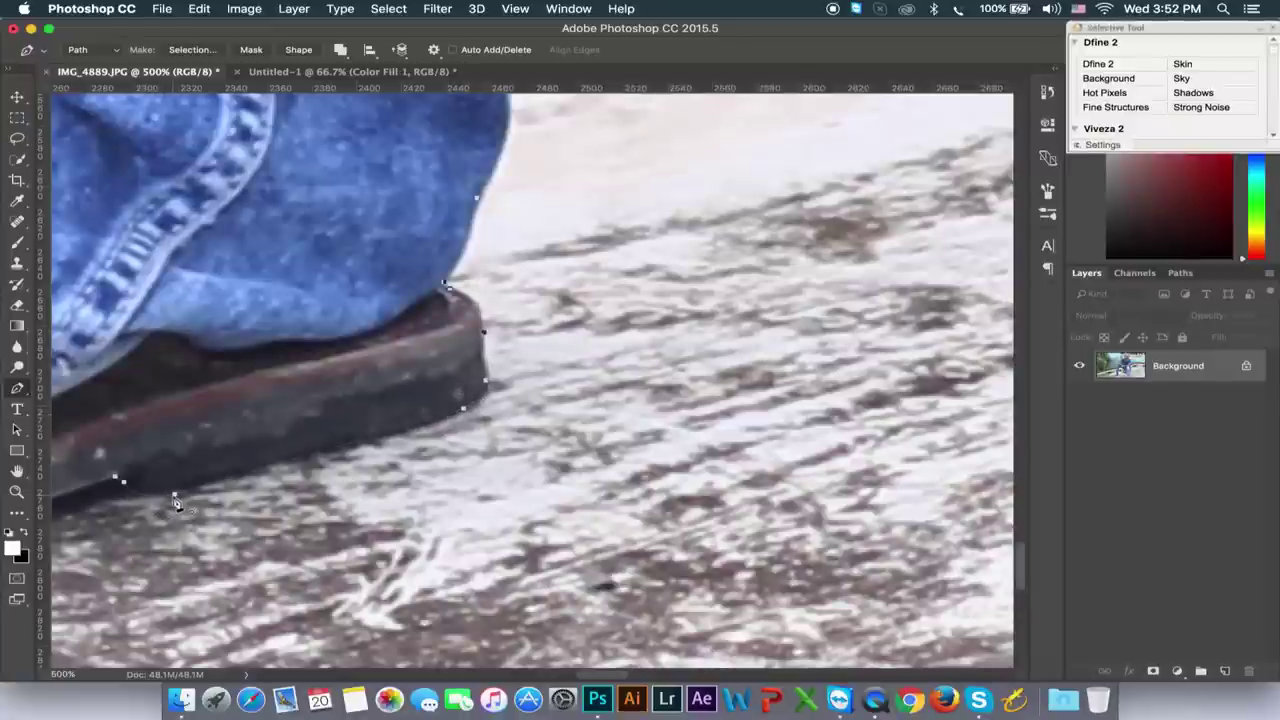
Zoom out until the whole photo fits the window
key("z")
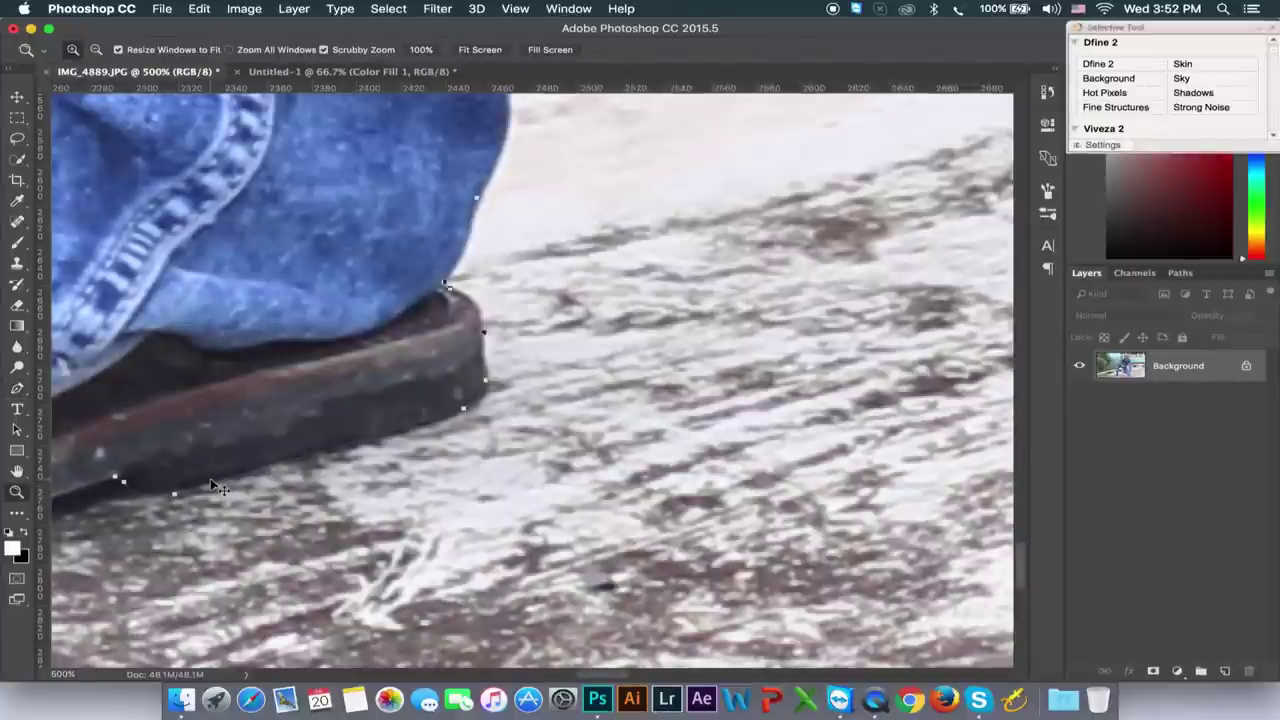
key("ctrl+minus")
key("ctrl+minus")
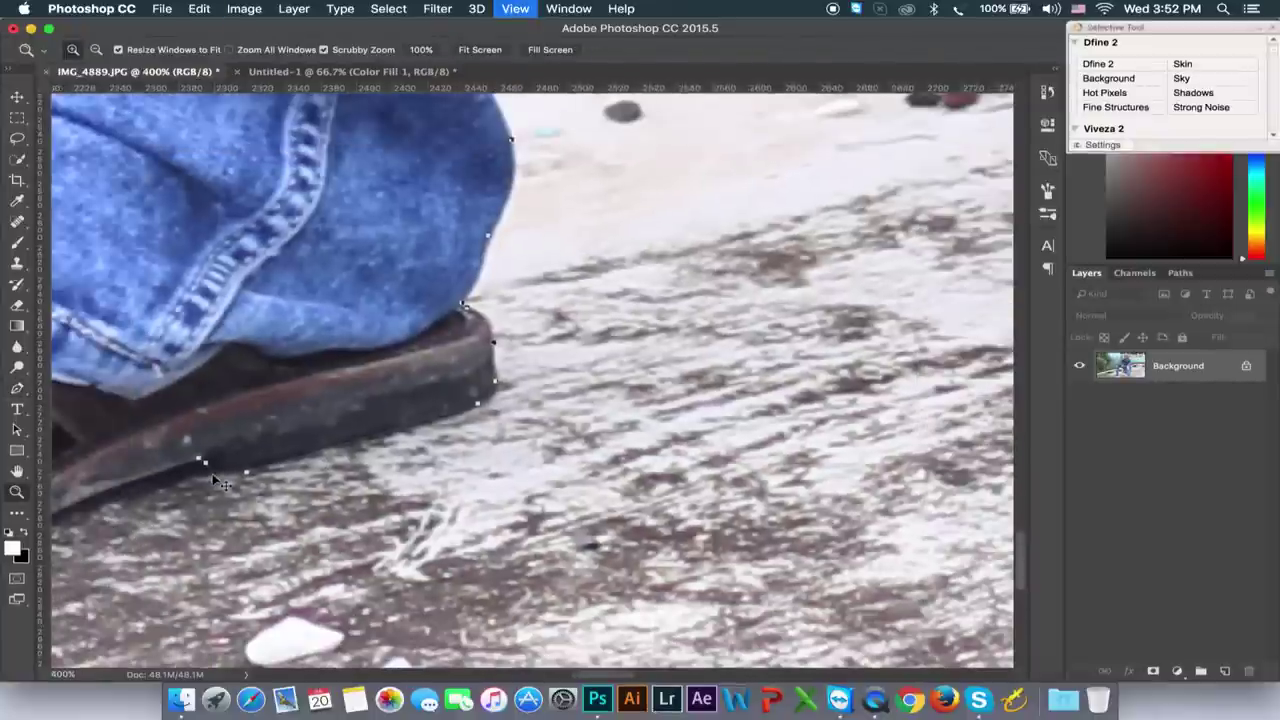
key("ctrl+minus")
key("ctrl+minus")
key("ctrl+minus")
key("ctrl+minus")
key("p")
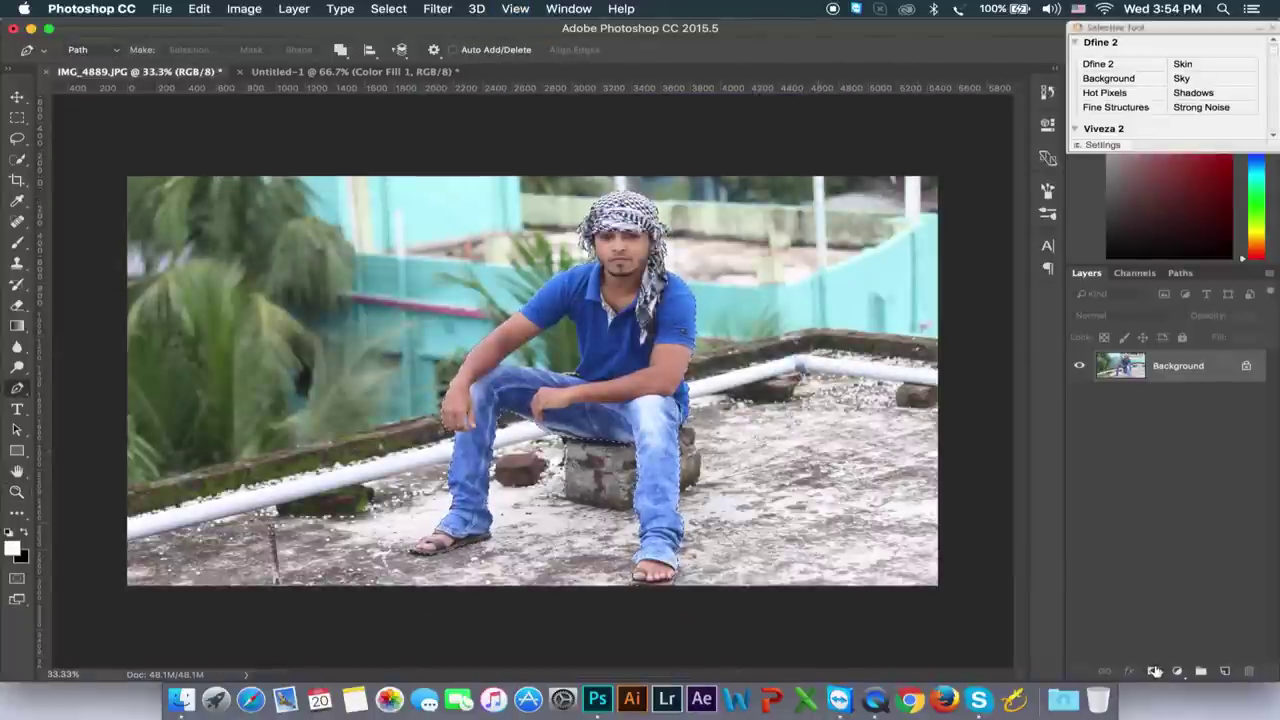
Add a vector mask from the outline to hide the background, then zoom to the head
left_click(1153, 671)
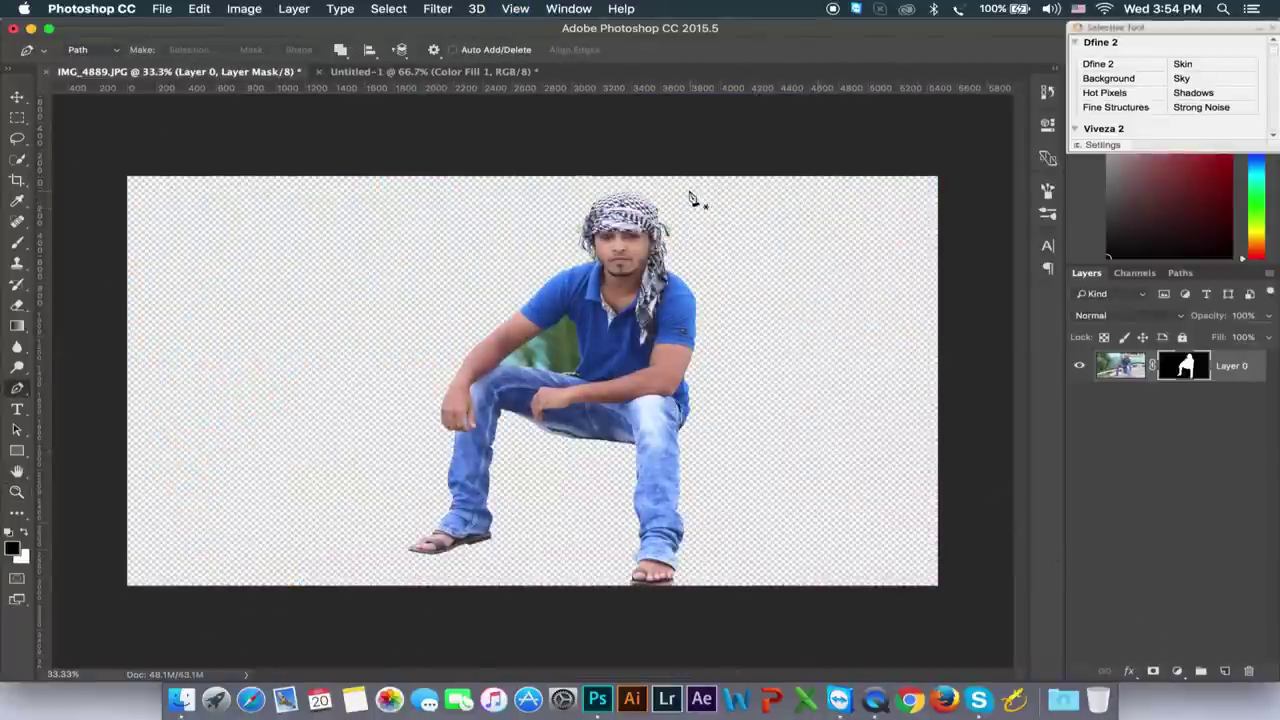
scroll(663, 190, "down", 1)
scroll(663, 190, "up", 2)
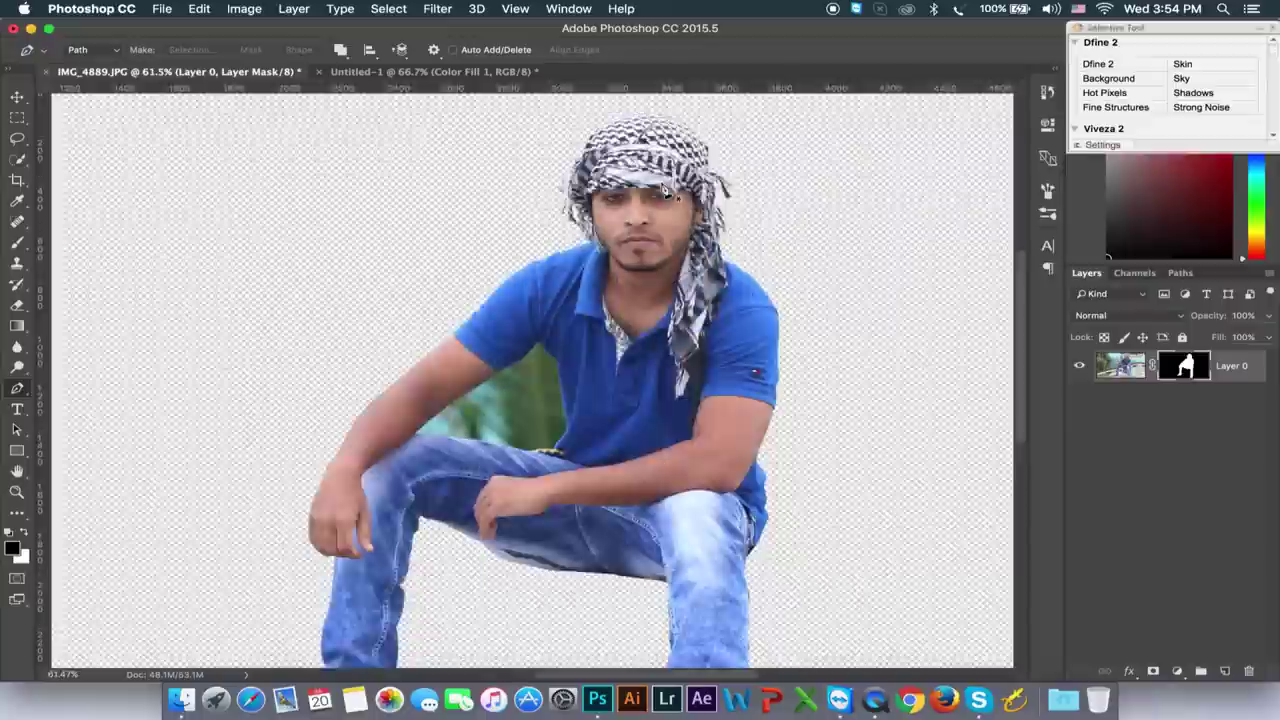
scroll(663, 190, "up", 2)
scroll(663, 190, "up", 1)
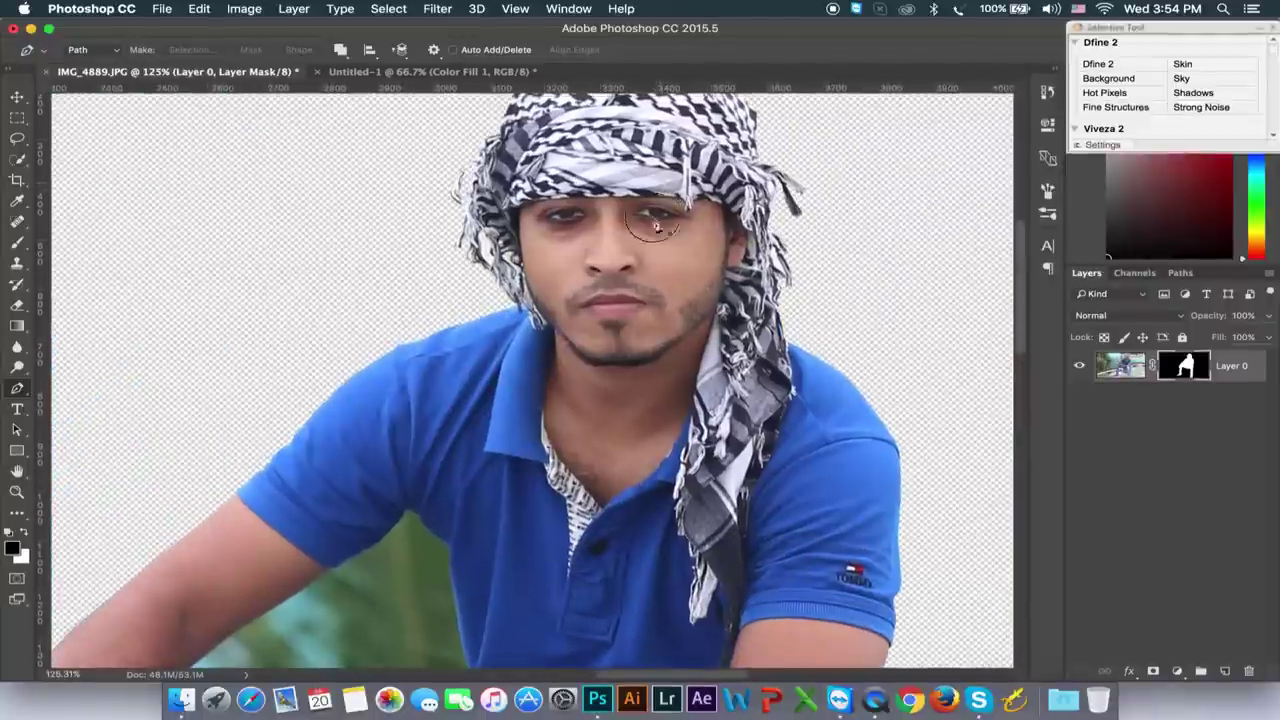
left_click_drag(663, 190, 615, 330)
scroll(450, 375, "up", 2)
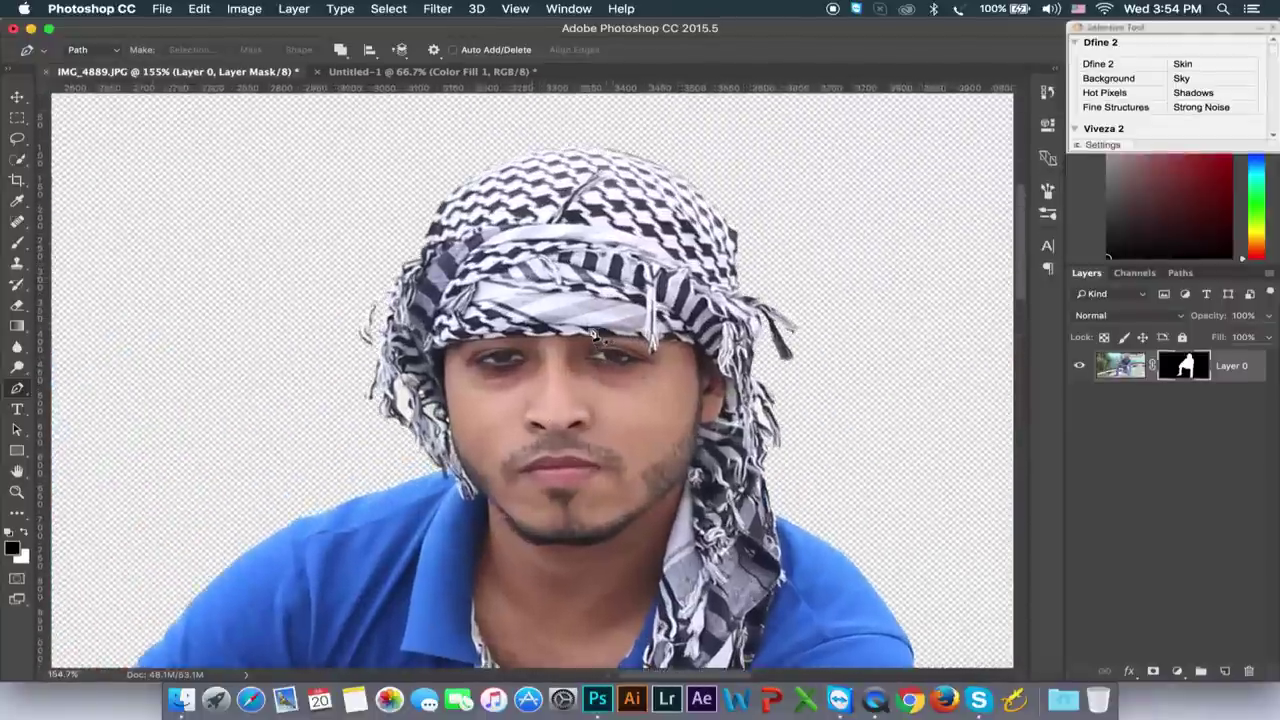
scroll(450, 375, "up", 2)
scroll(440, 400, "up", 2)
Trace the upper background gap inside the turban and remove it from the mask
left_click(428, 478)
left_click(418, 458)
left_click(404, 438)
left_click(400, 418)
left_click(398, 398)
left_click(398, 378)
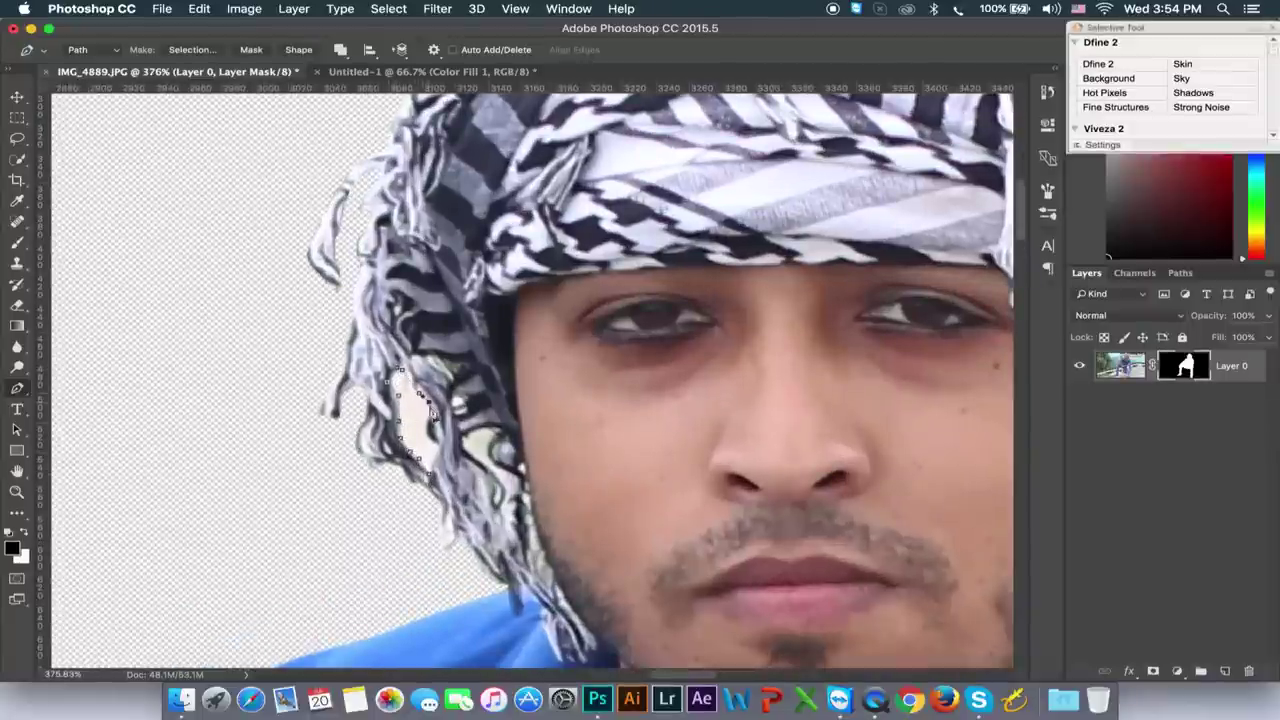
left_click(437, 459)
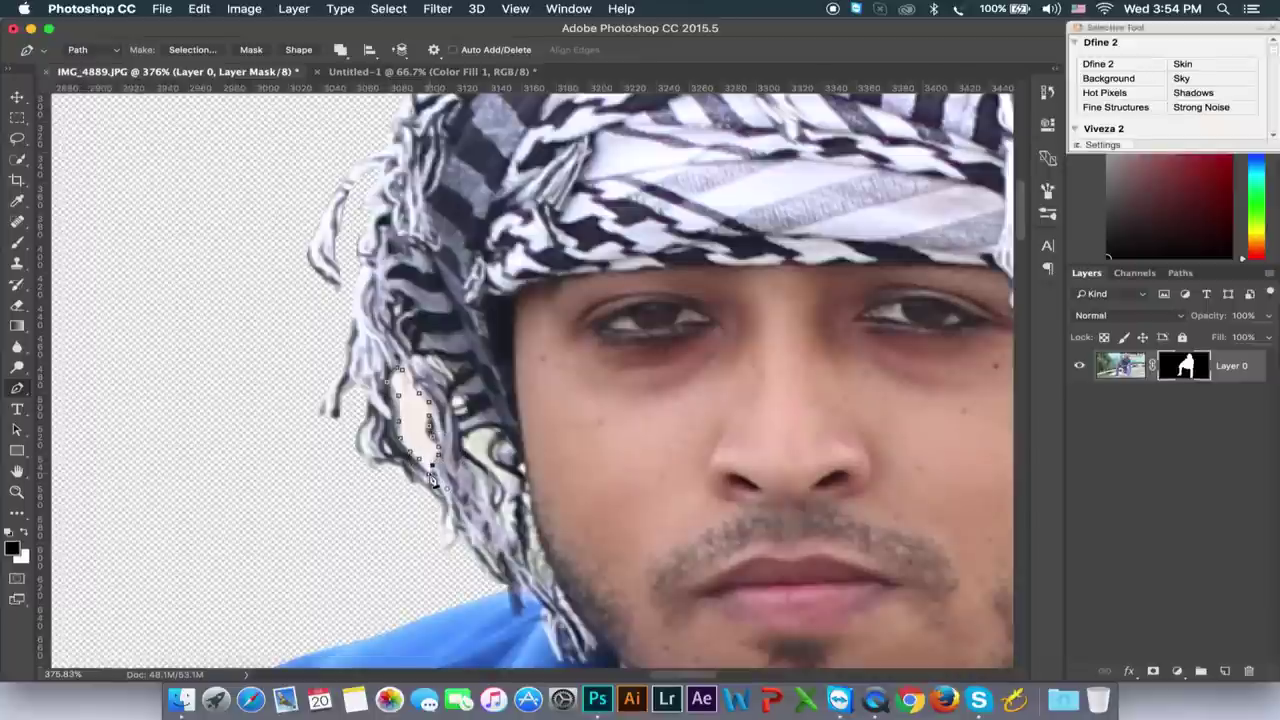
key("ctrl+Return")
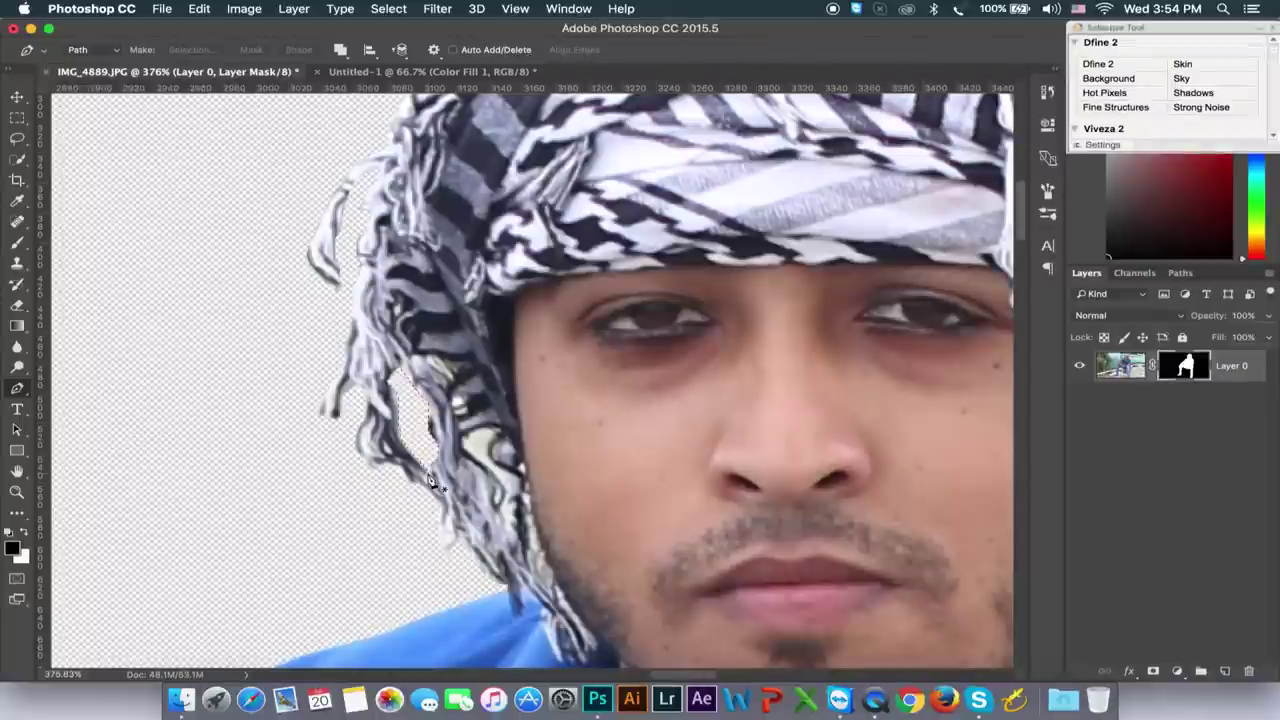
Trace the lower turban gap to clear it from the mask
left_click(510, 530)
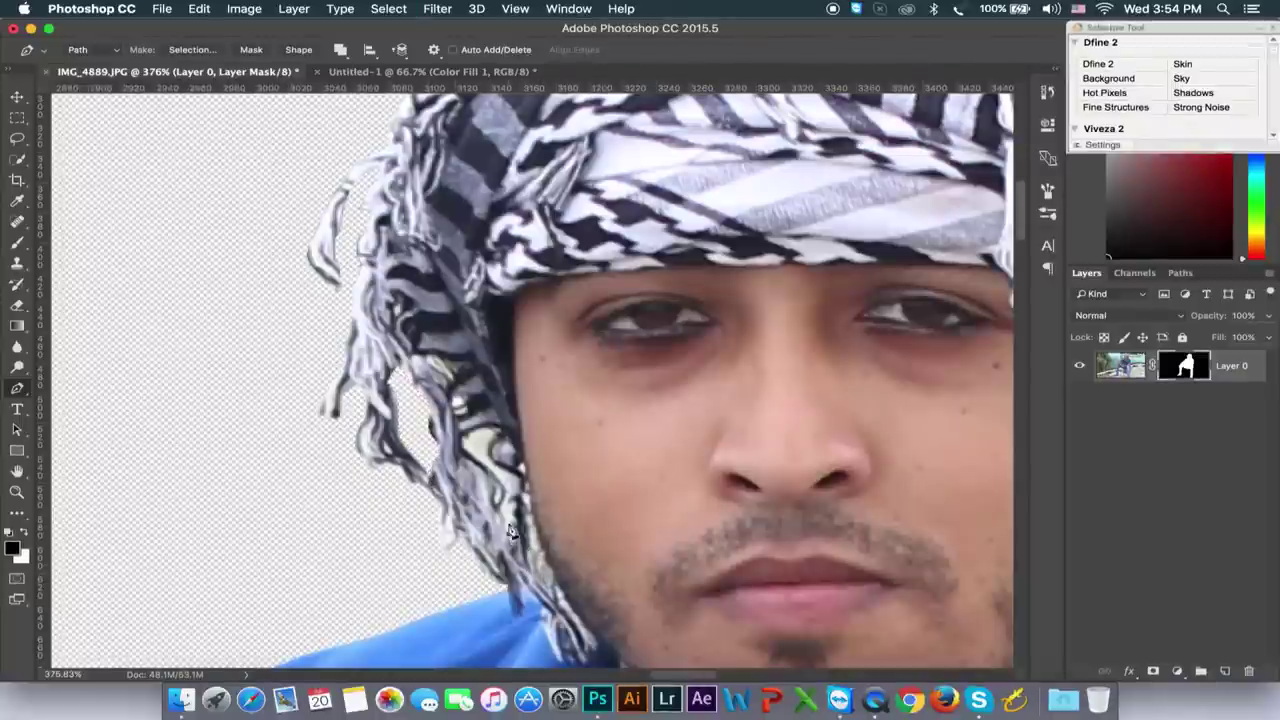
left_click(491, 428)
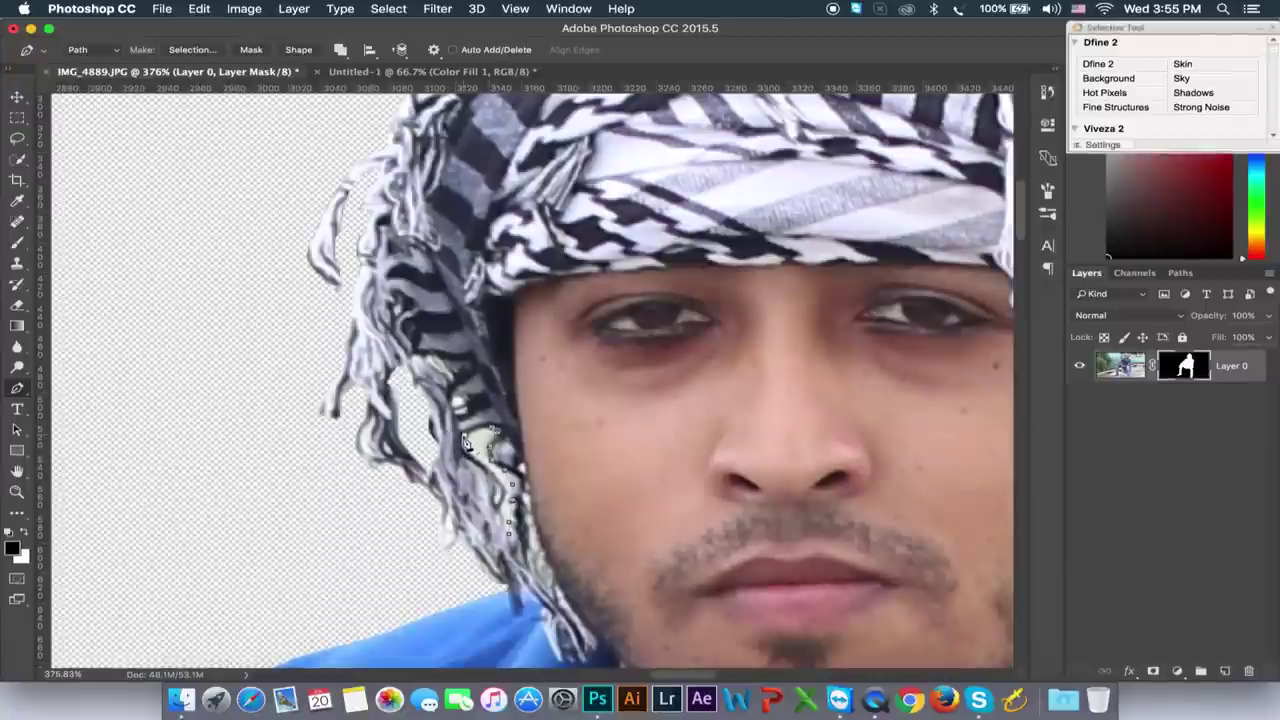
left_click(513, 545)
key("Escape")
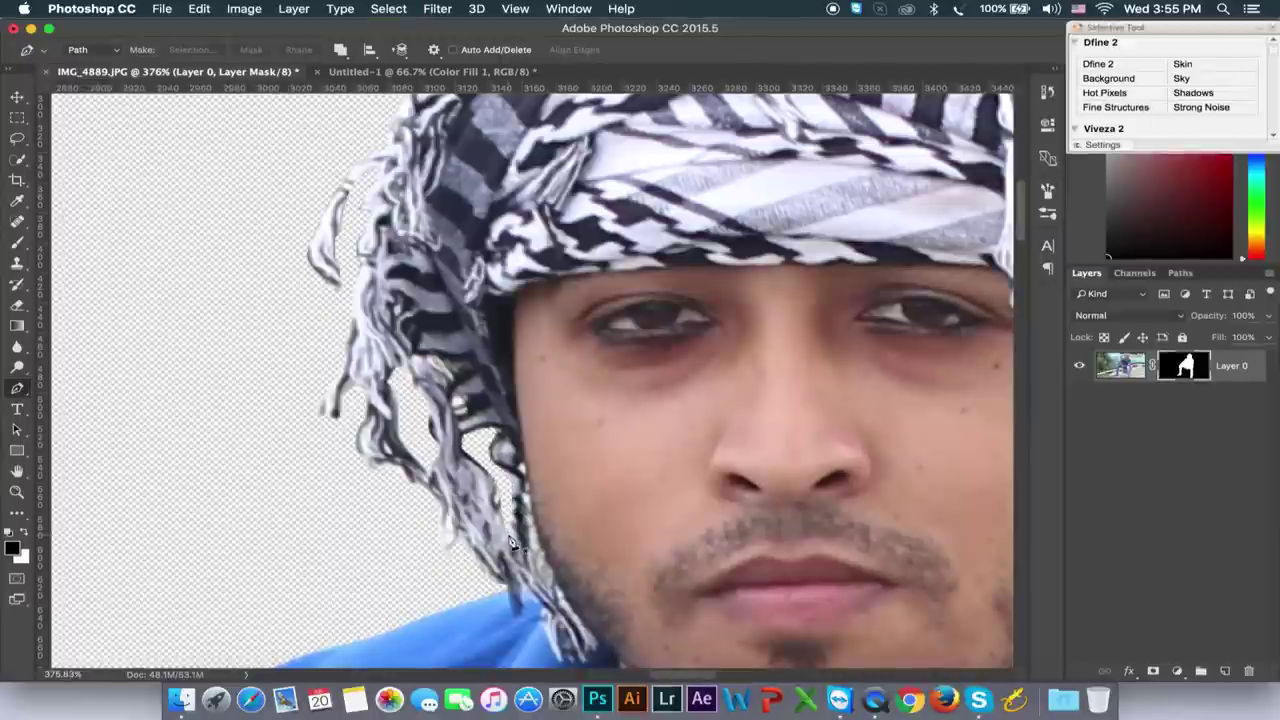
Bring the gap between the man's arm and knee into view
scroll(510, 543, "down", 5)
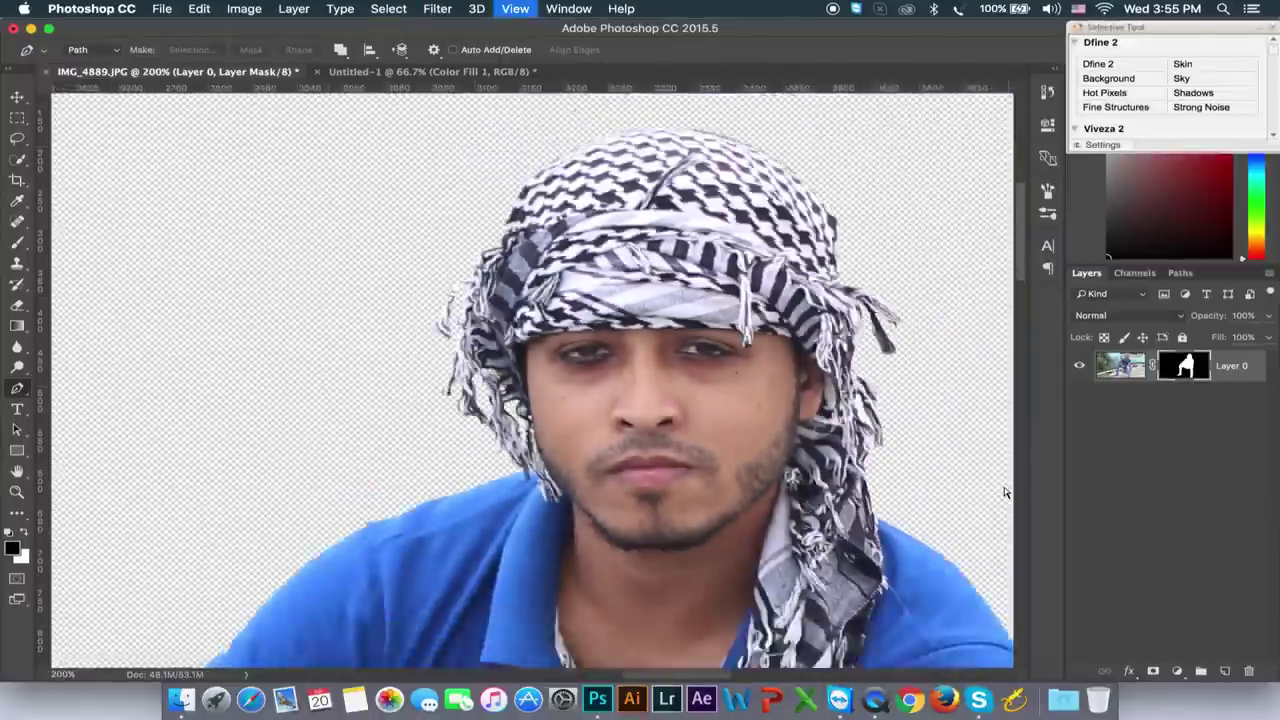
key("b")
left_click_drag(254, 449, 379, 428)
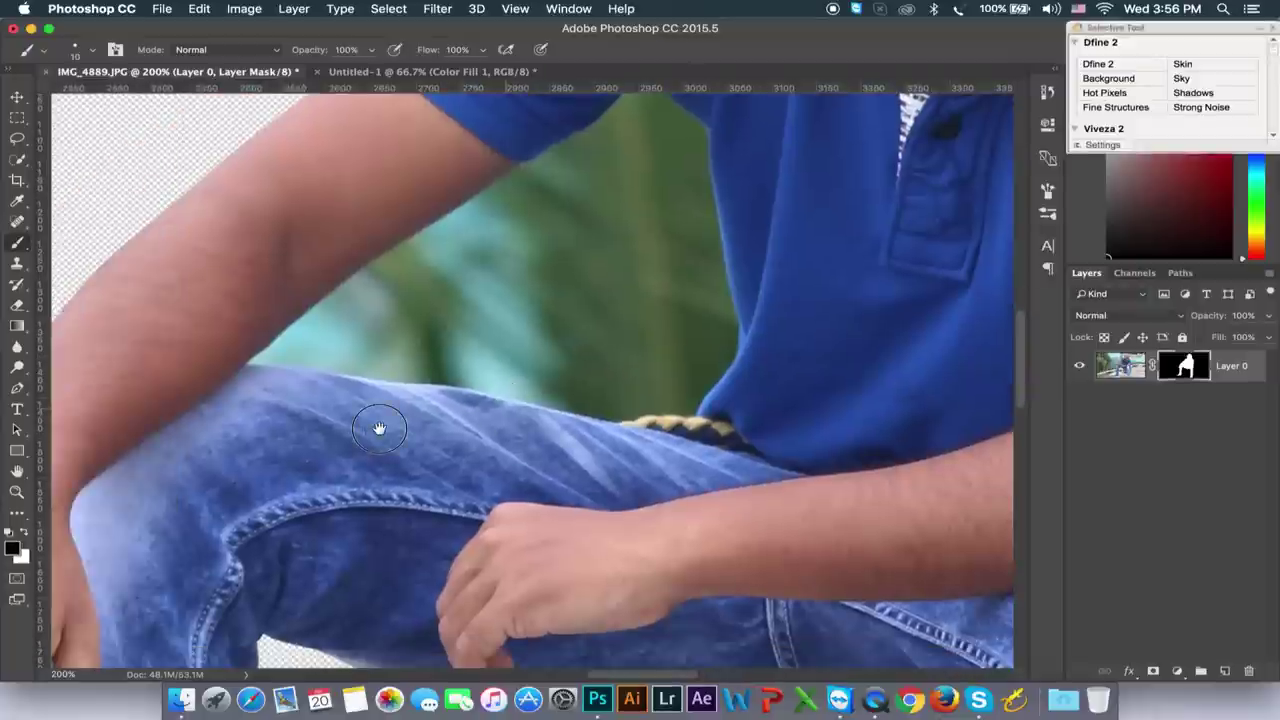
With the Pen tool, outline the gap from the arm up the sleeve and down the shirt
left_click(16, 390)
left_click(246, 366)
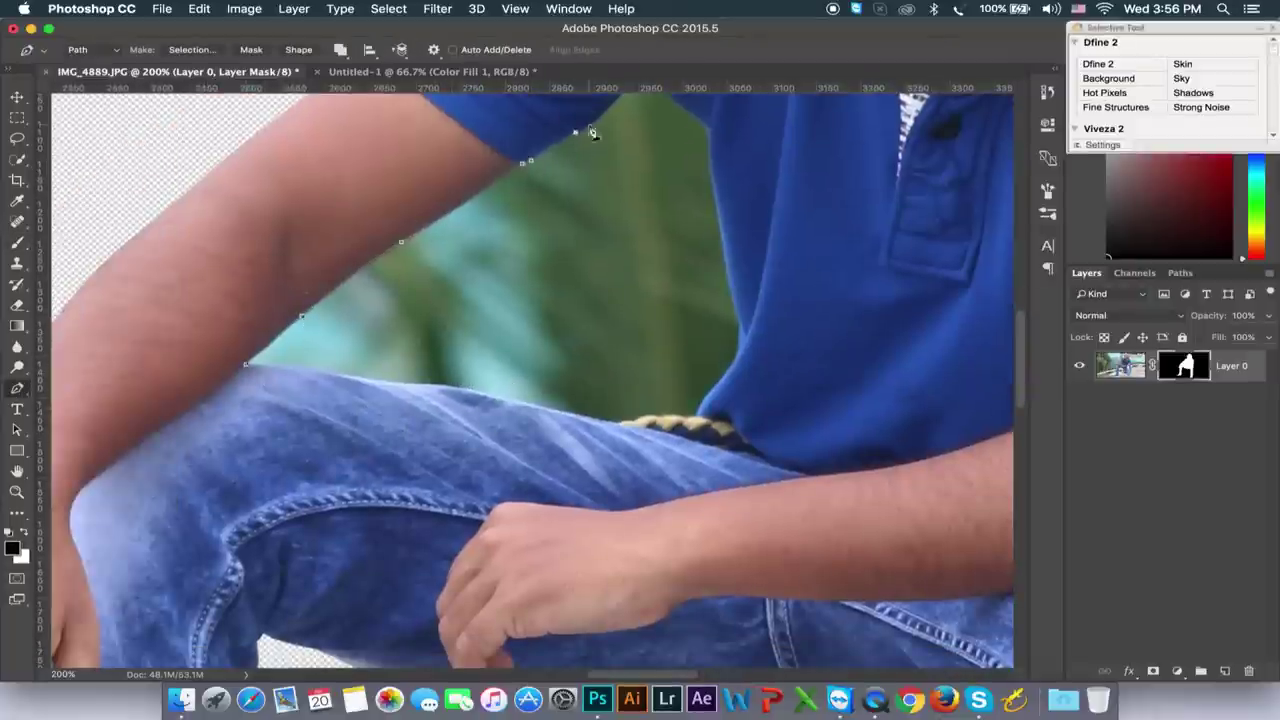
scroll(560, 160, "up", 5)
left_click(529, 247)
left_click(573, 211)
left_click(591, 190)
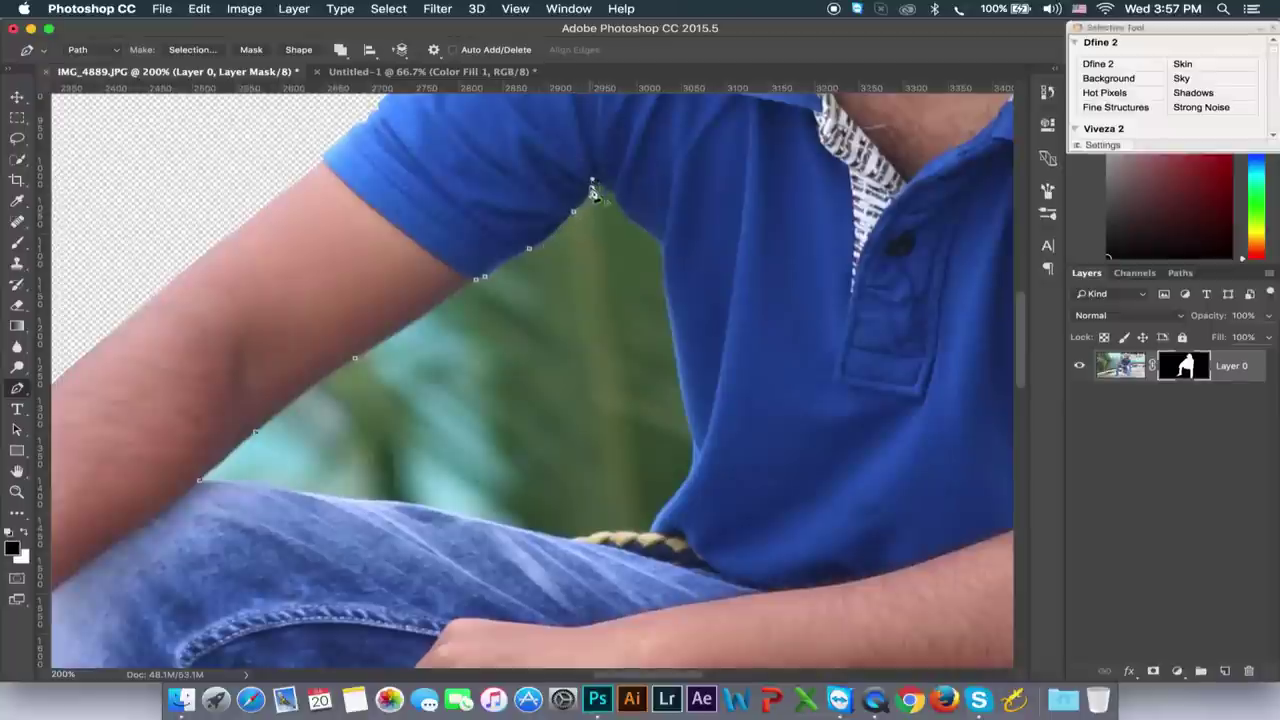
left_click(670, 314)
left_click(696, 445)
left_click(688, 480)
Close the outline along the belt, jeans and knee, then delete the selected green gap
left_click(642, 541)
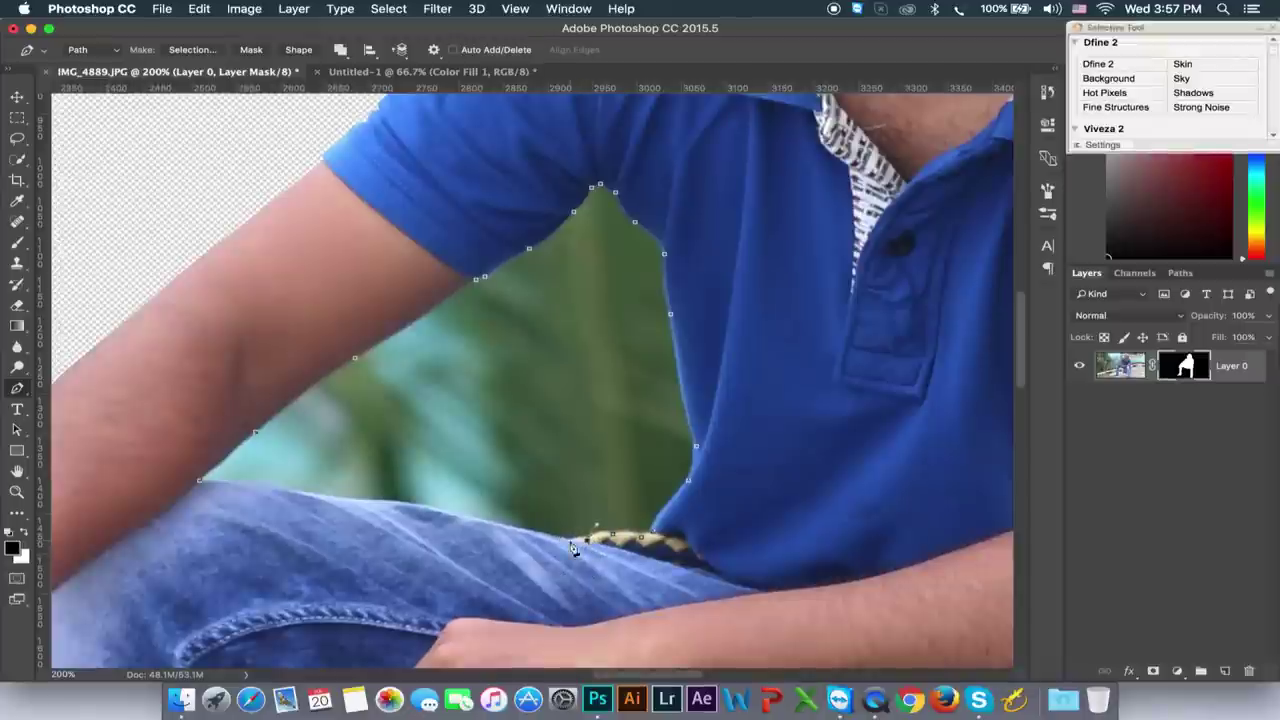
left_click(378, 506)
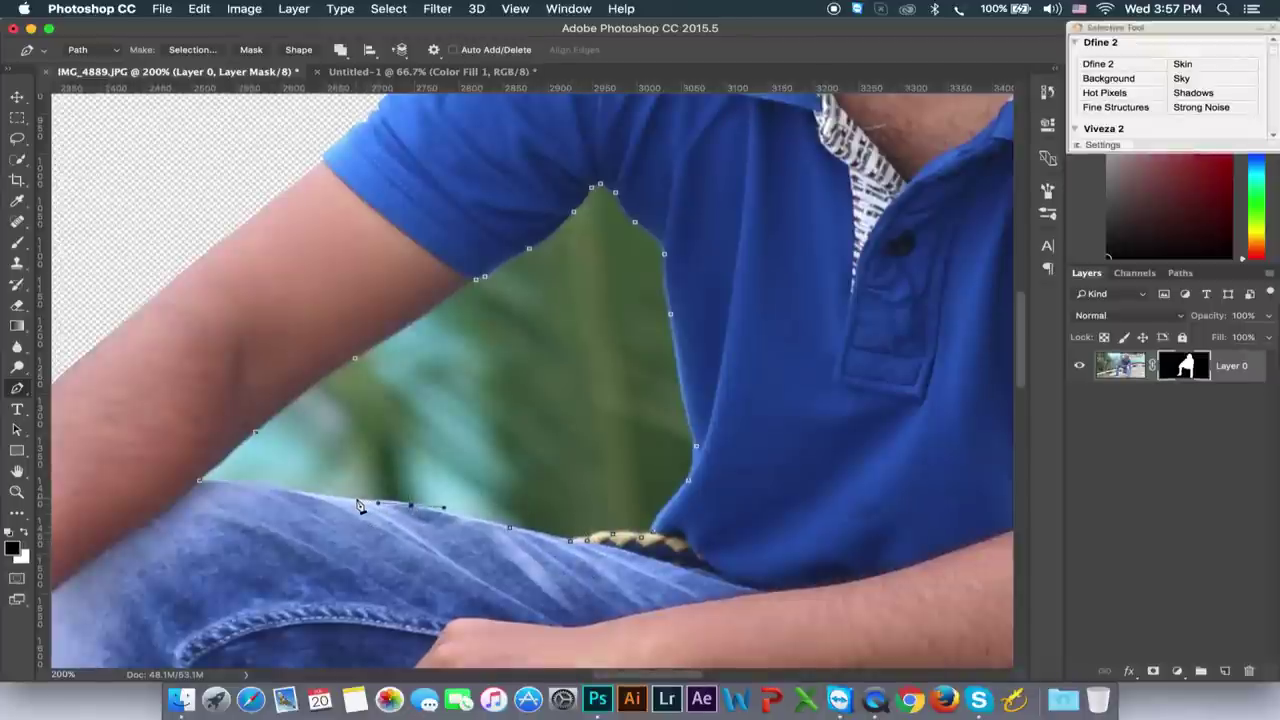
left_click_drag(203, 481, 171, 490)
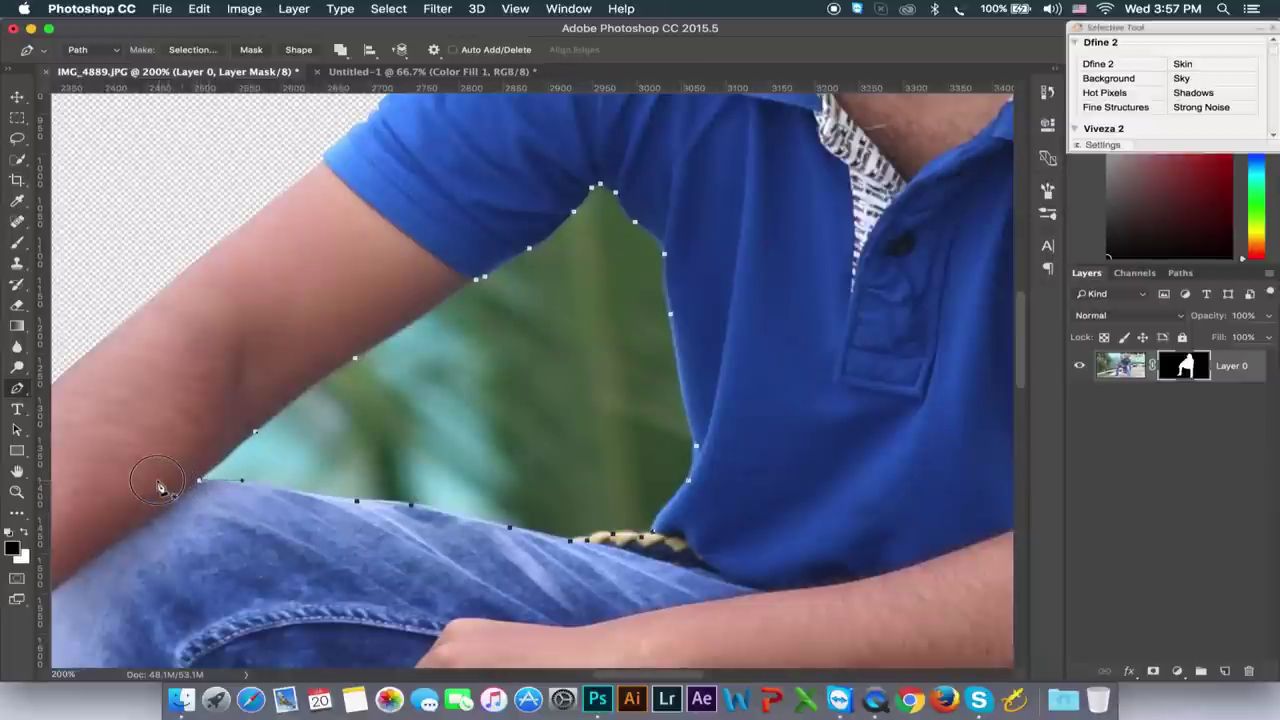
key("ctrl+Return")
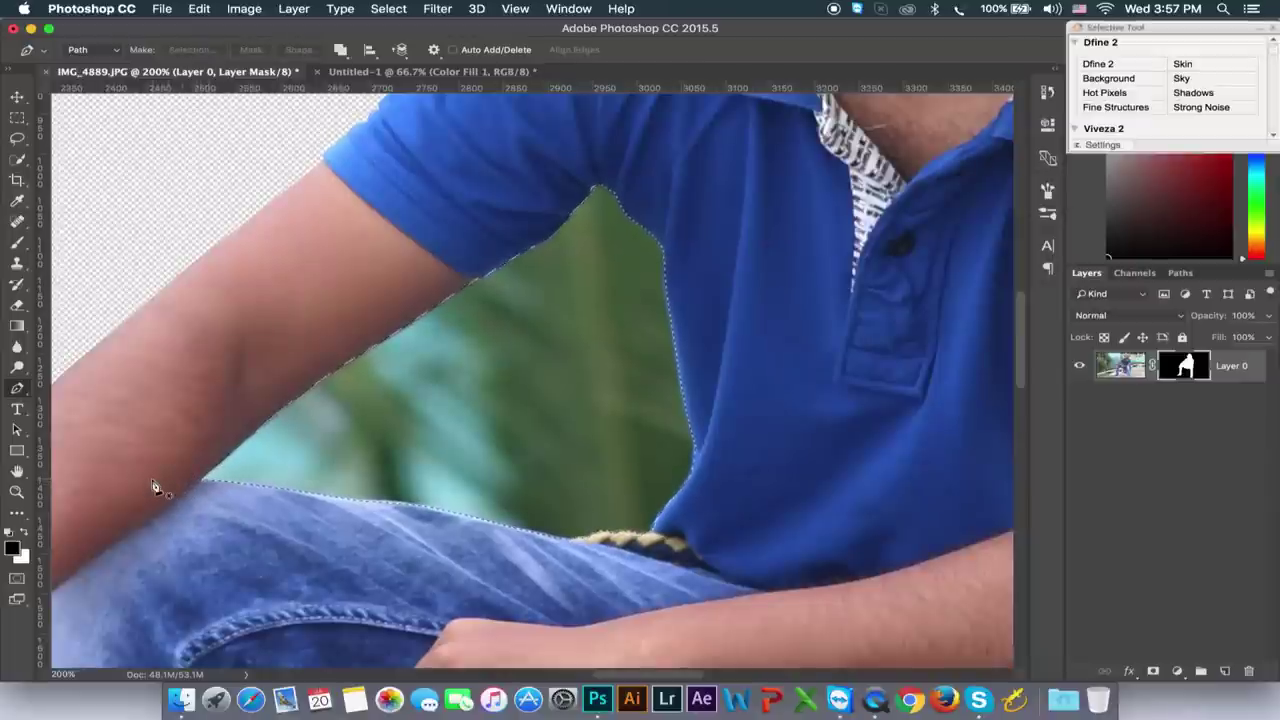
key("Delete")
key("ctrl+minus")
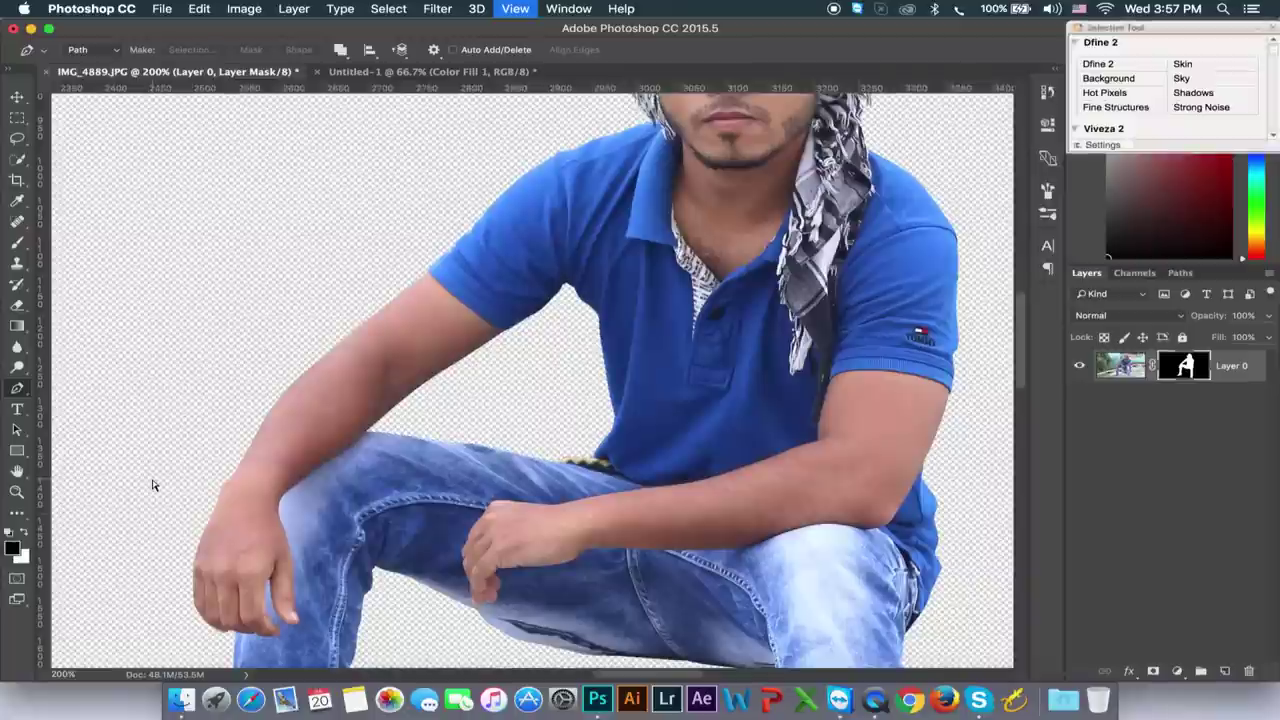
Deselect and zoom out to fit the whole image
key("ctrl+minus")
key("ctrl+d")
key("ctrl+minus")
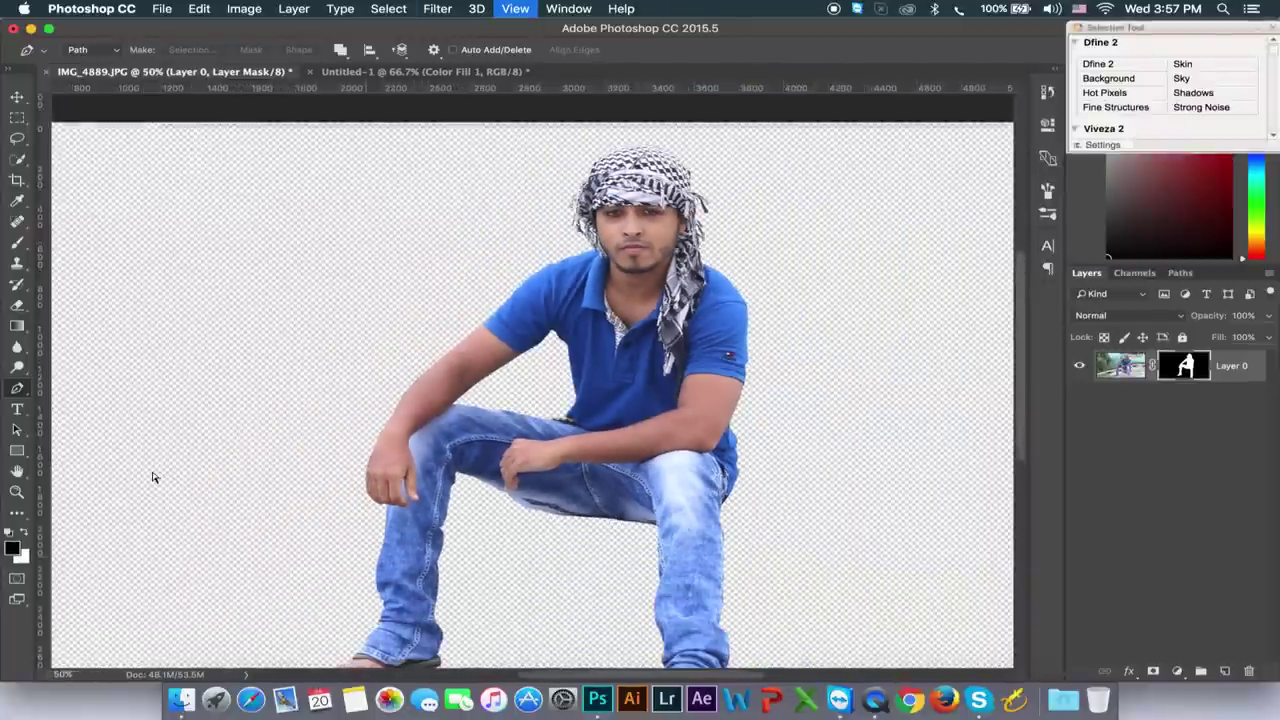
key("ctrl+minus")
key("ctrl+minus")
Save the image in Photoshop format as IMG_4889.psd
key("ctrl+shift+s")
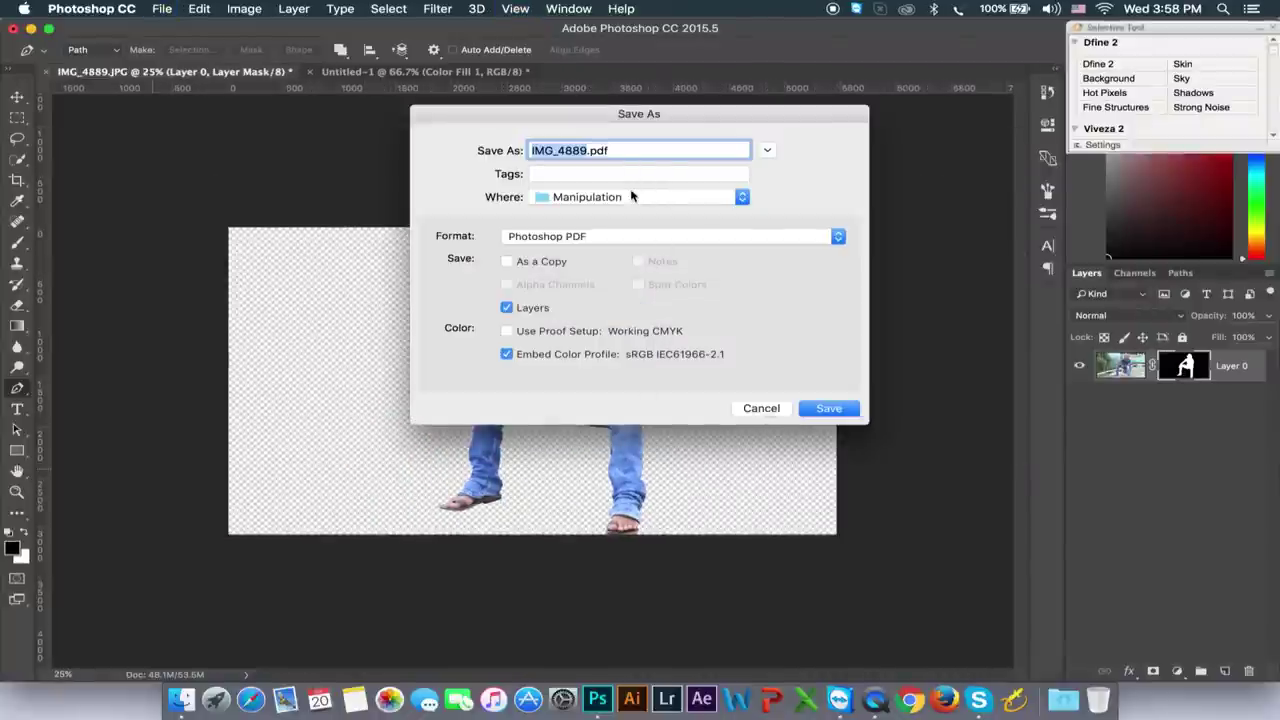
left_click(768, 149)
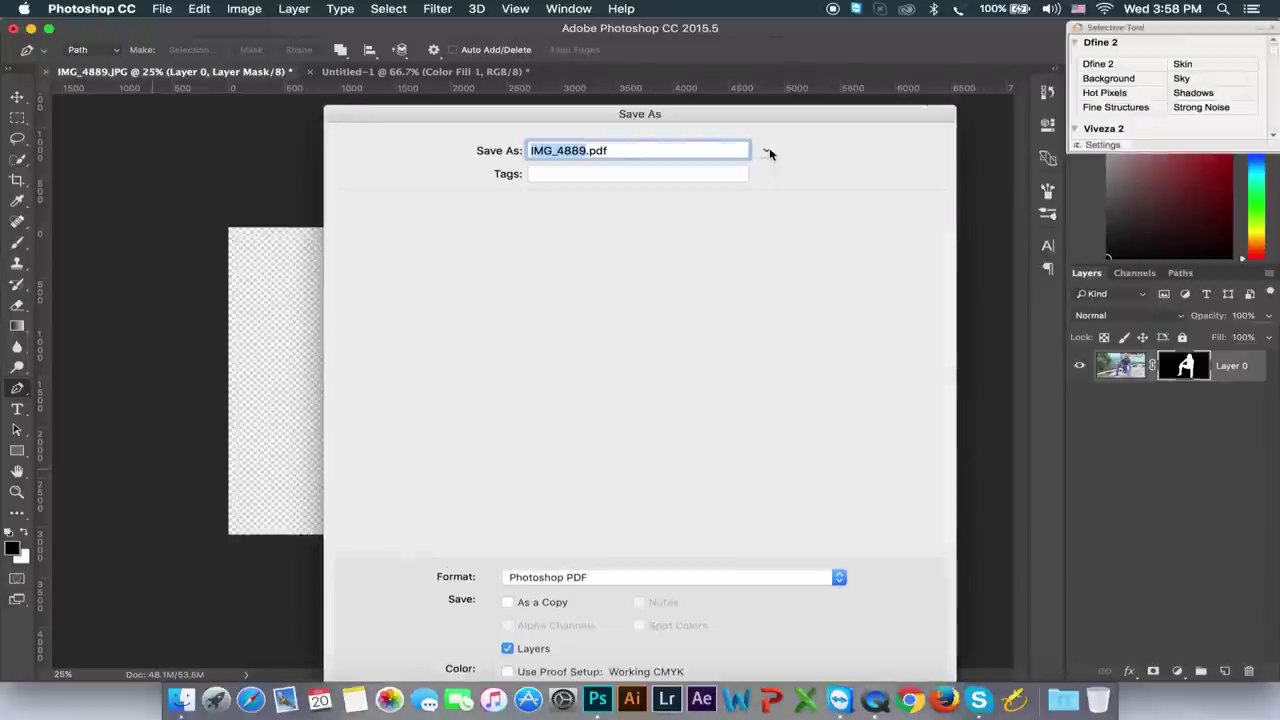
left_click(768, 150)
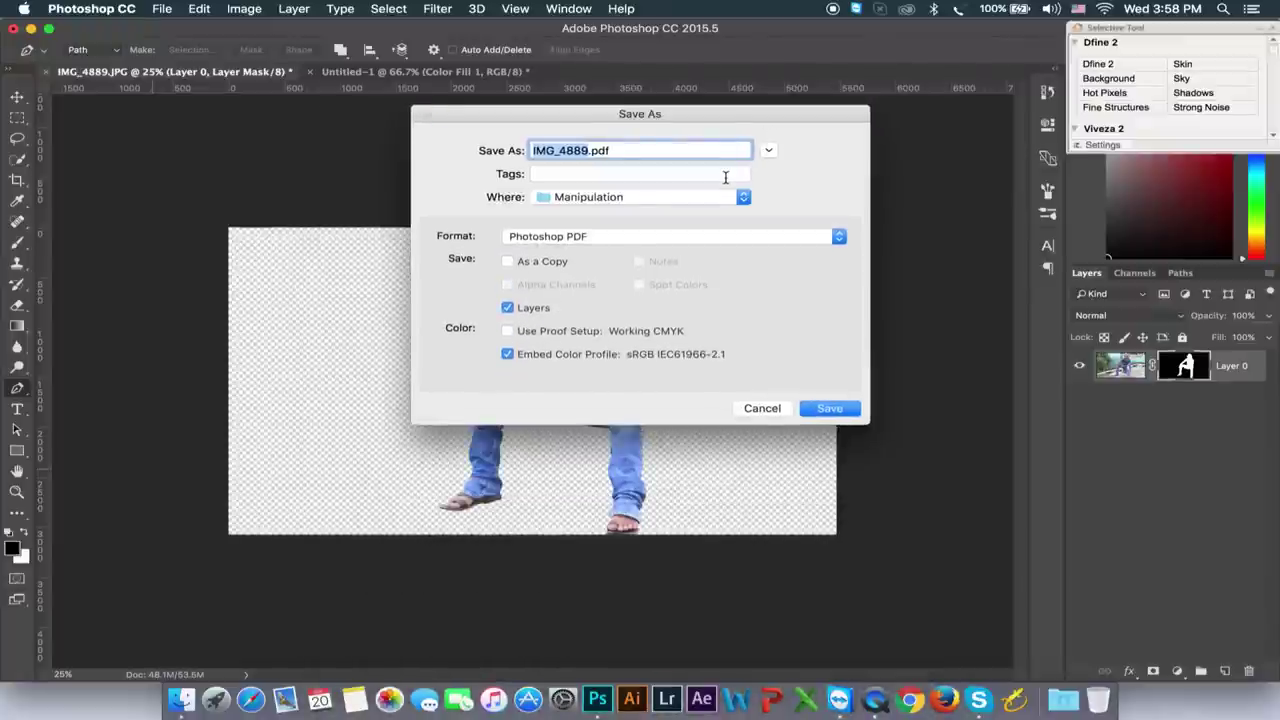
left_click(697, 238)
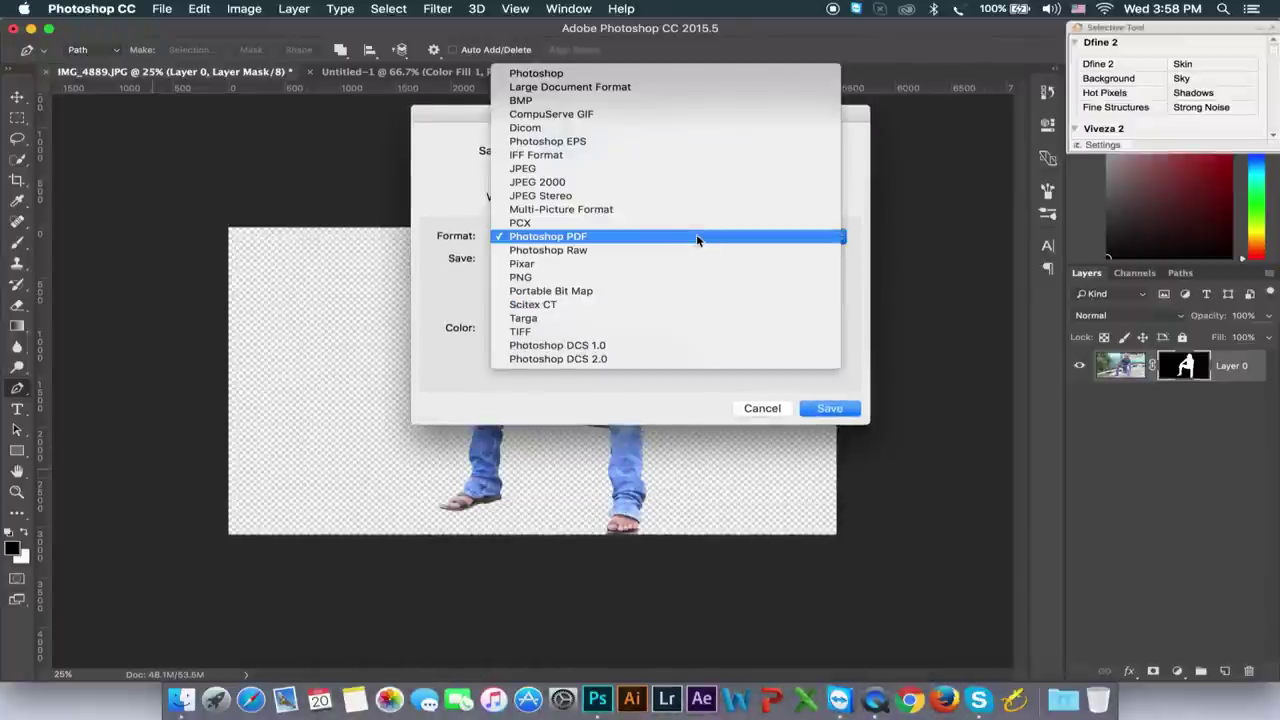
left_click(758, 73)
left_click(824, 410)
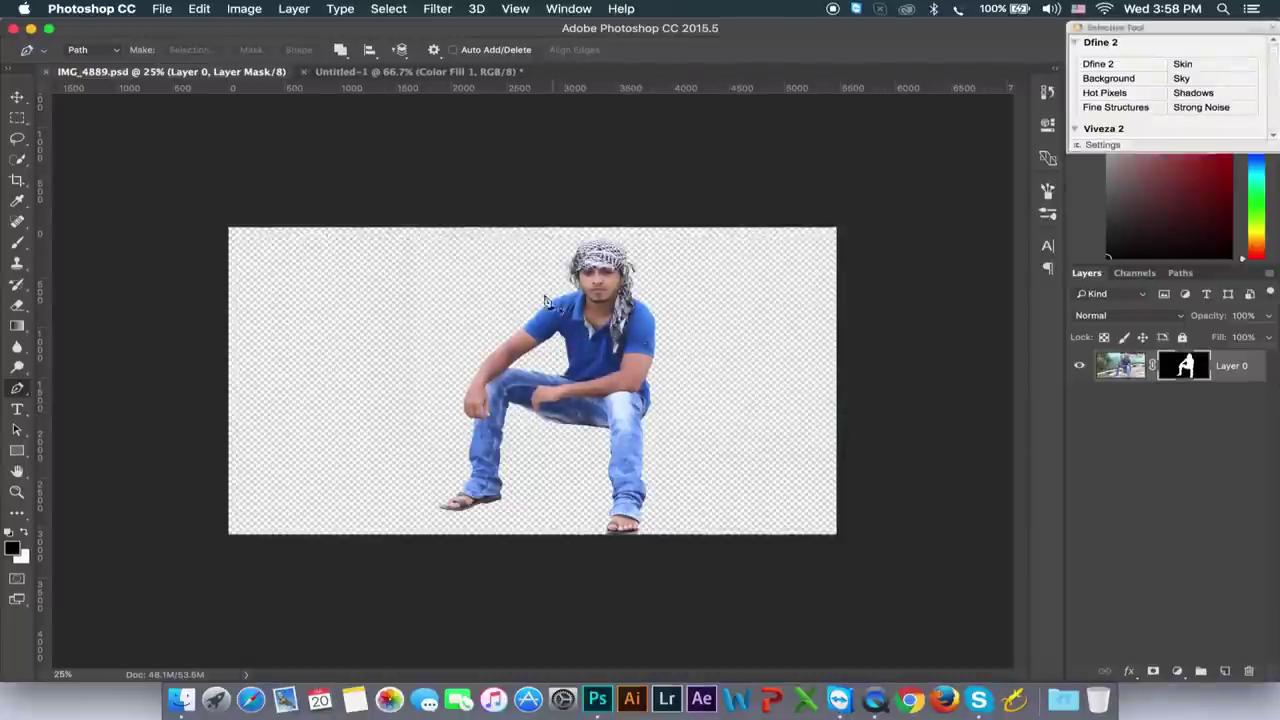
Select the Spot Healing Brush and zoom to 400% on the man's face
left_click(17, 115)
left_click(16, 102)
left_click(17, 221)
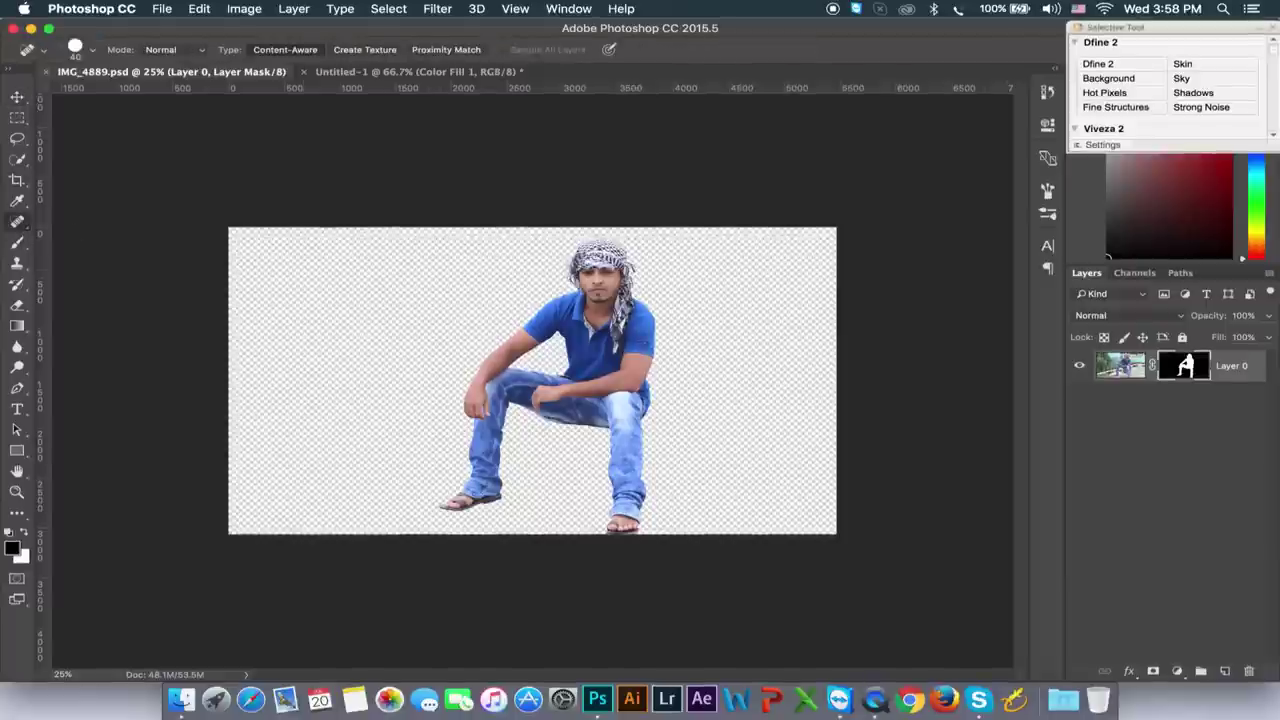
key("ctrl+plus")
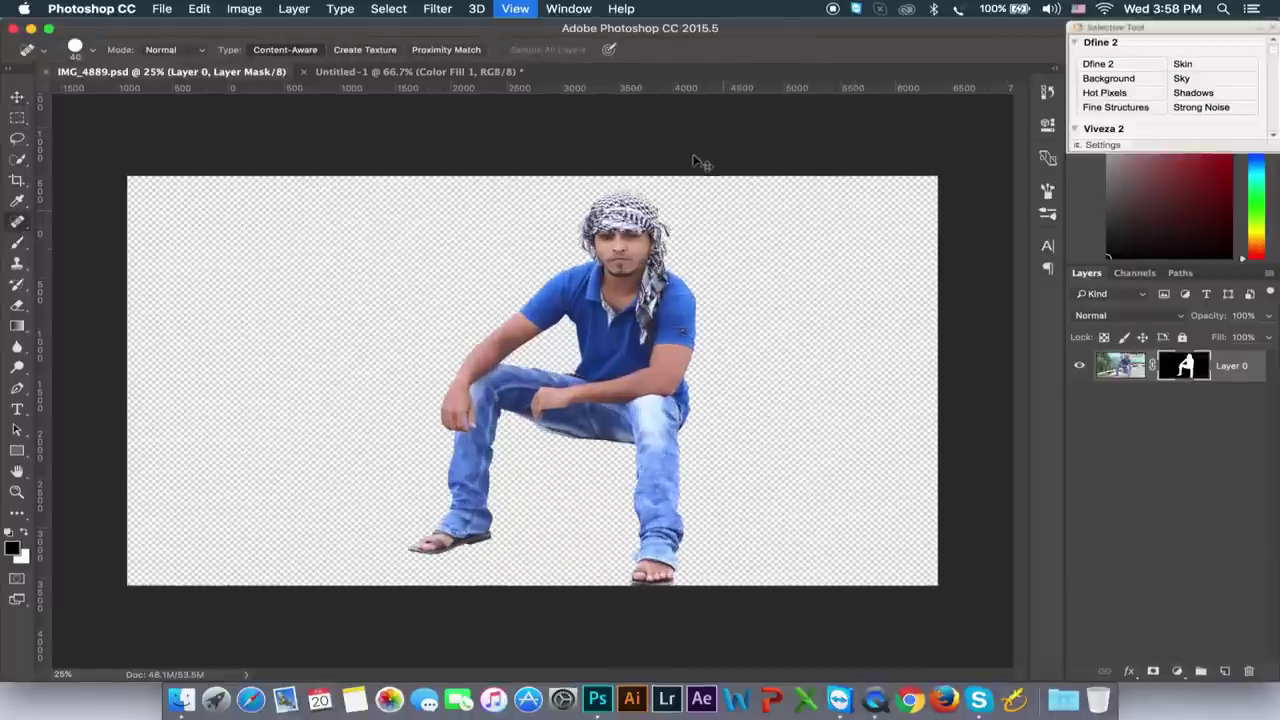
key("ctrl+plus")
key("ctrl+plus")
key("ctrl+plus")
key("ctrl+plus")
key("ctrl+plus")
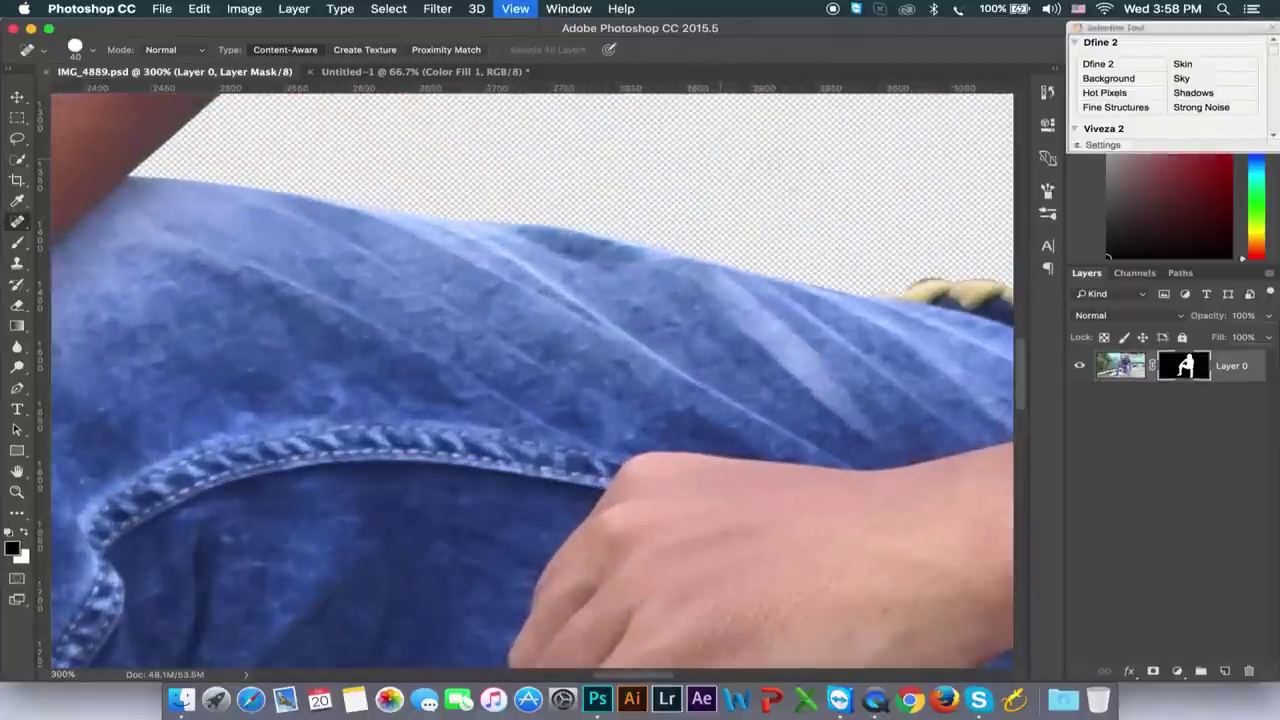
key("ctrl+plus")
left_click_drag(893, 97, 566, 471)
mouse_move(729, 289)
left_mouse_down()
mouse_move(506, 491)
mouse_move(613, 399)
mouse_move(594, 429)
mouse_move(915, 240)
left_mouse_up()
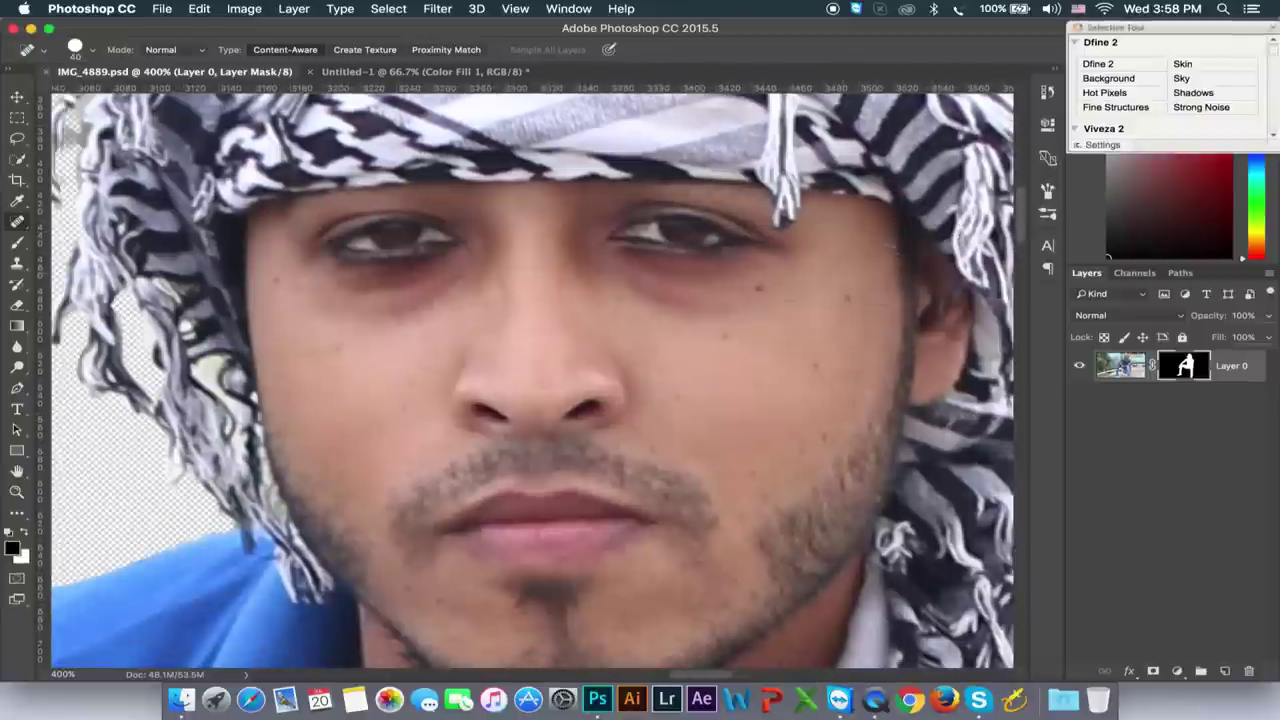
Target the layer image, heal the marks on both cheeks, then zoom back out
left_click(1120, 365)
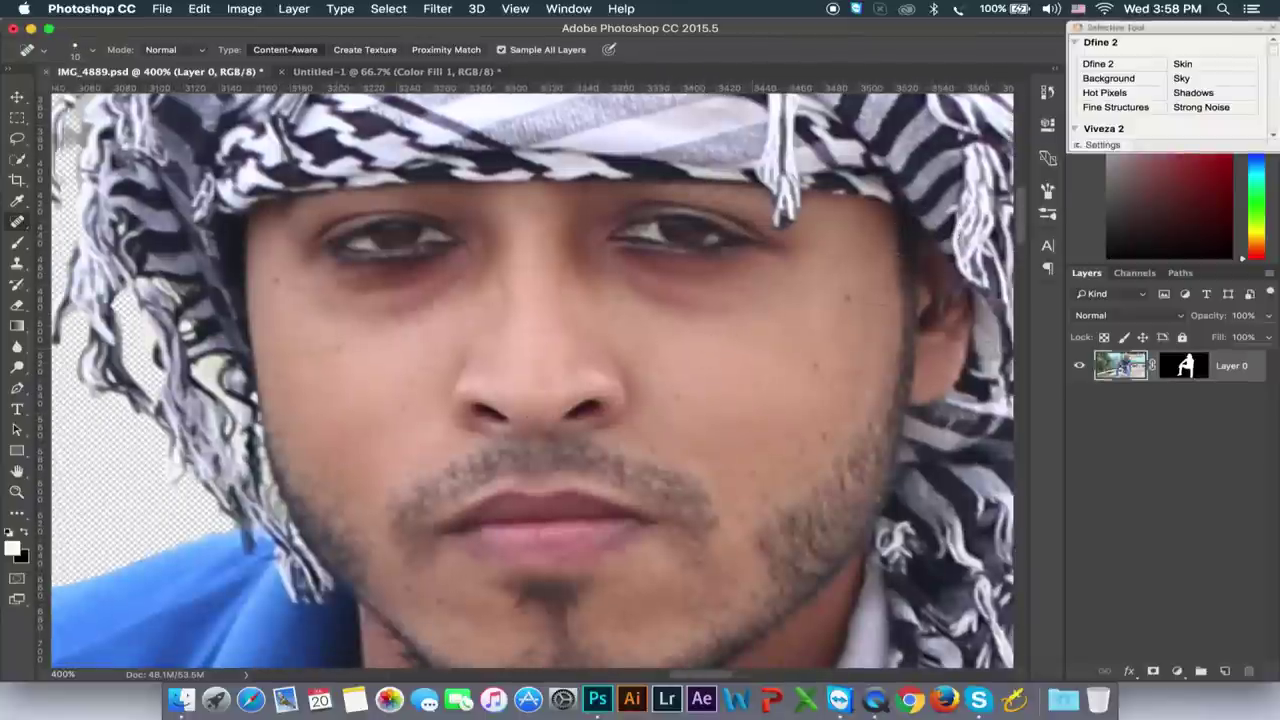
left_click(405, 410)
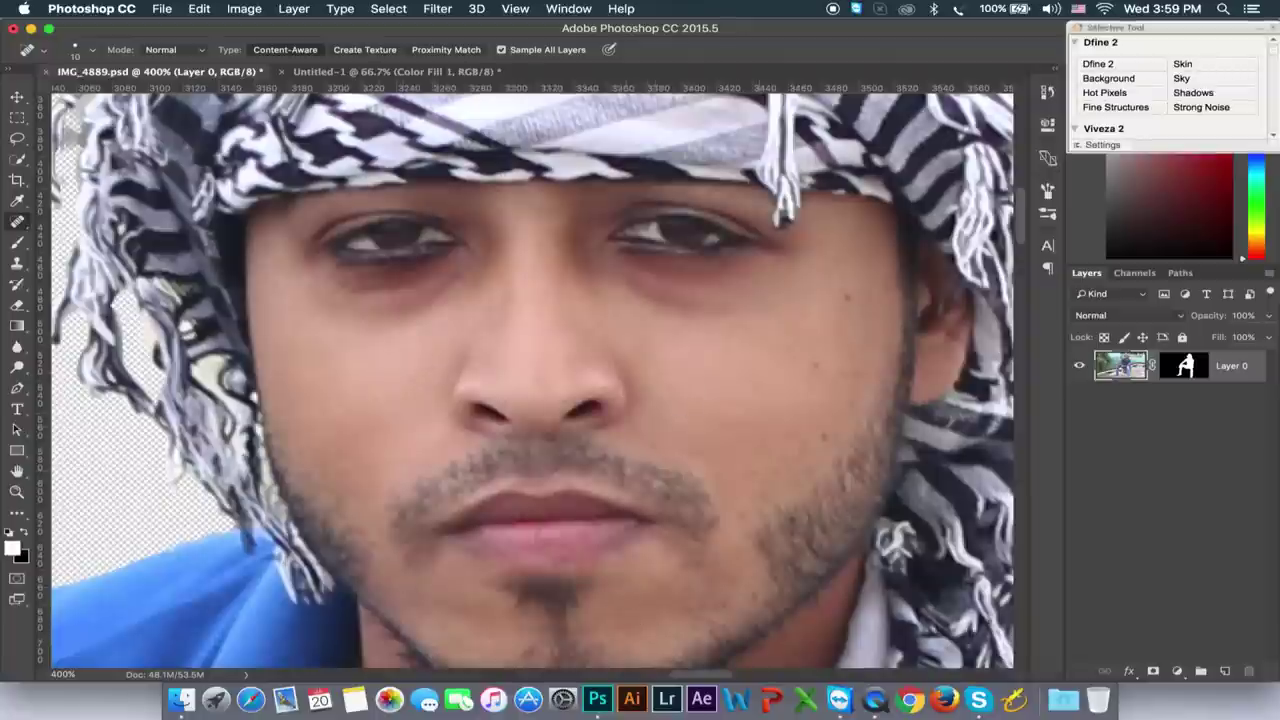
left_click(851, 300)
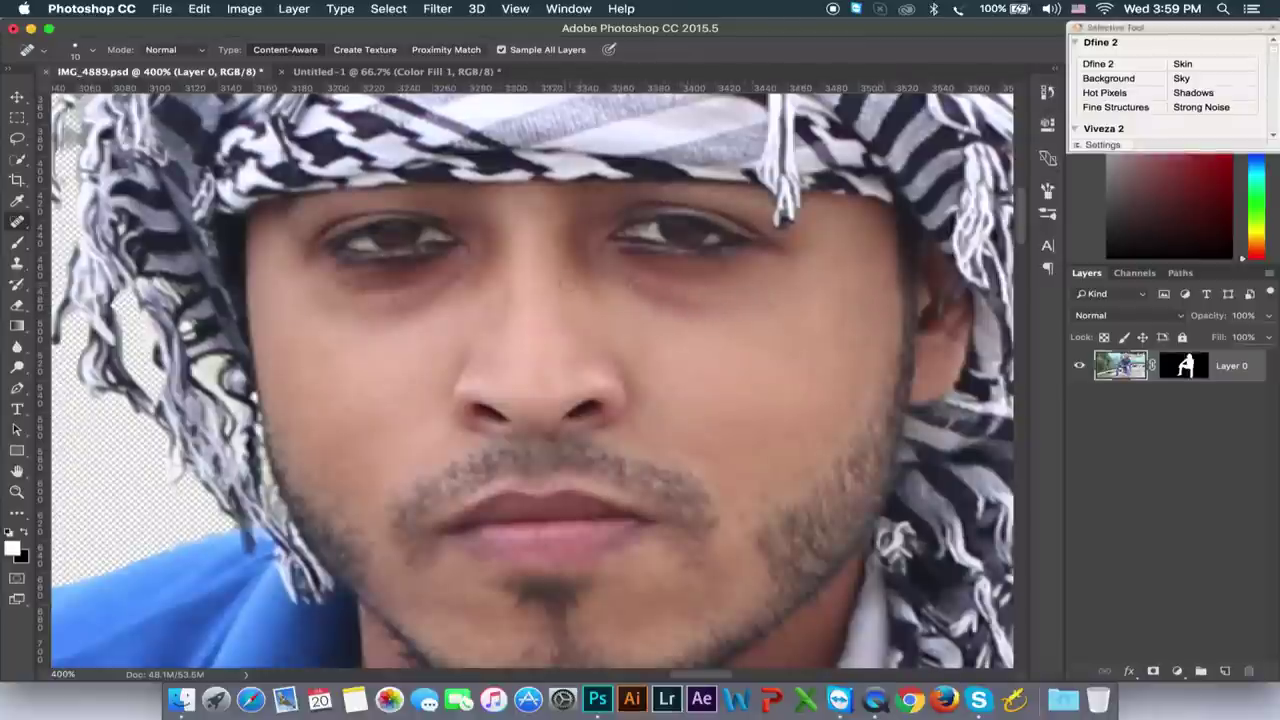
key("super+minus")
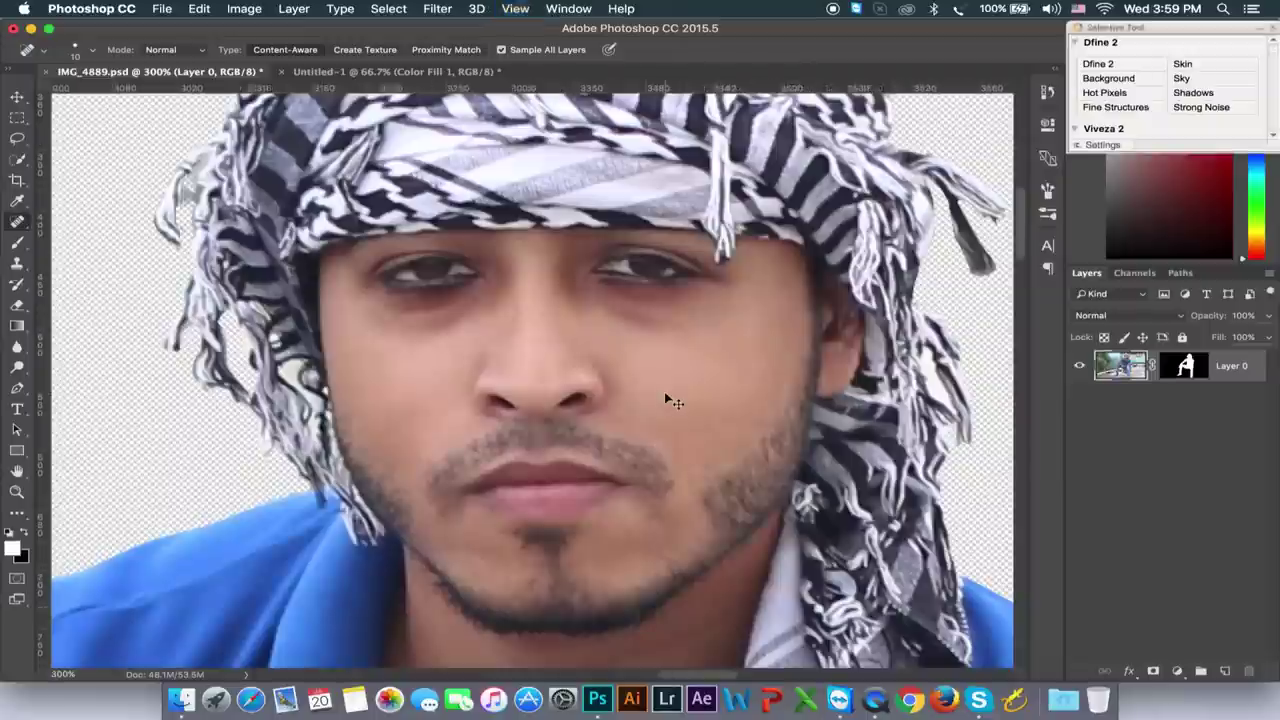
key("super+minus")
key("super+minus")
key("super+minus")
key("super+minus")
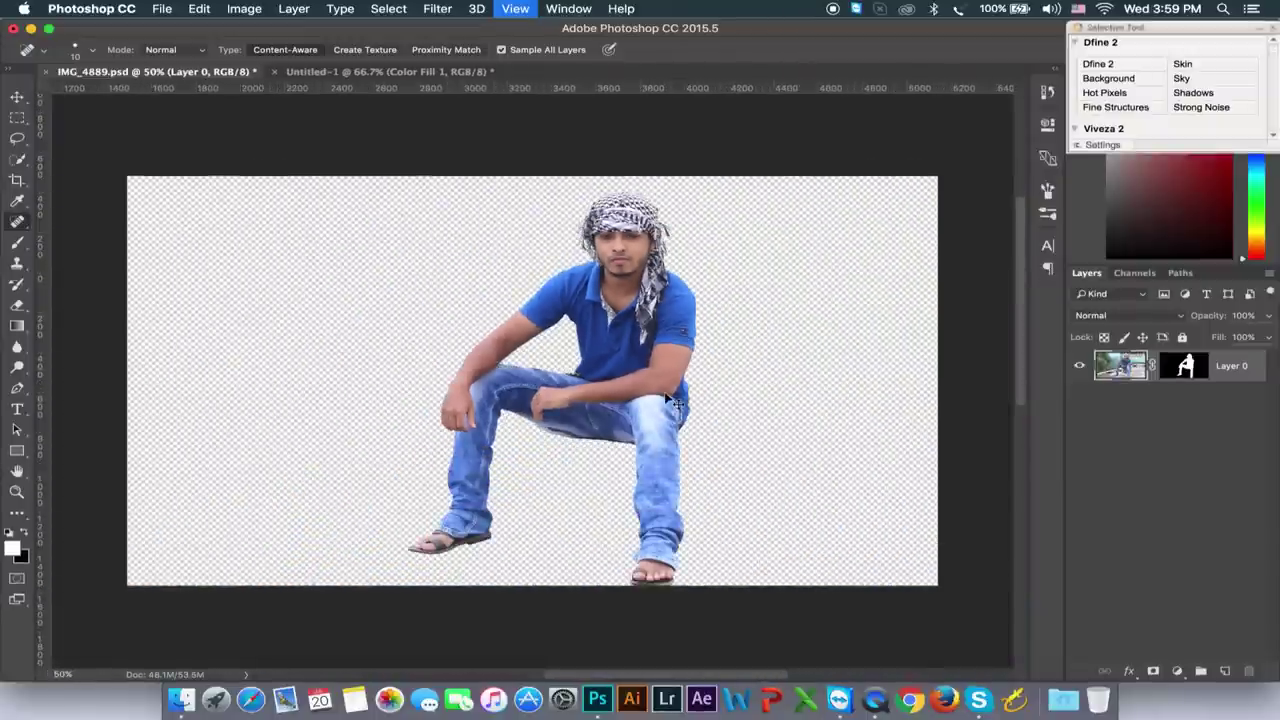
key("super+minus")
key("super+minus")
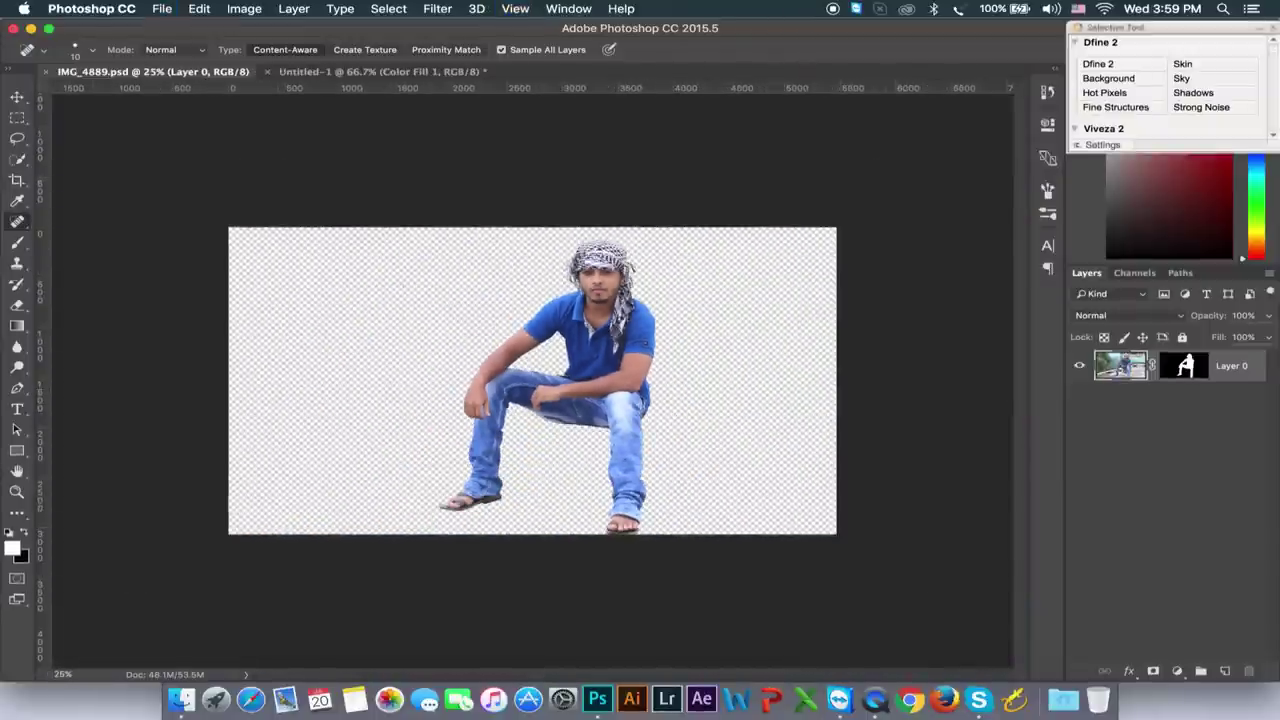
left_click(18, 98)
Drag the cut-out man into the Untitled-1 document as Layer 1
mouse_move(540, 278)
left_mouse_down()
mouse_move(465, 55)
mouse_move(451, 82)
left_mouse_up()
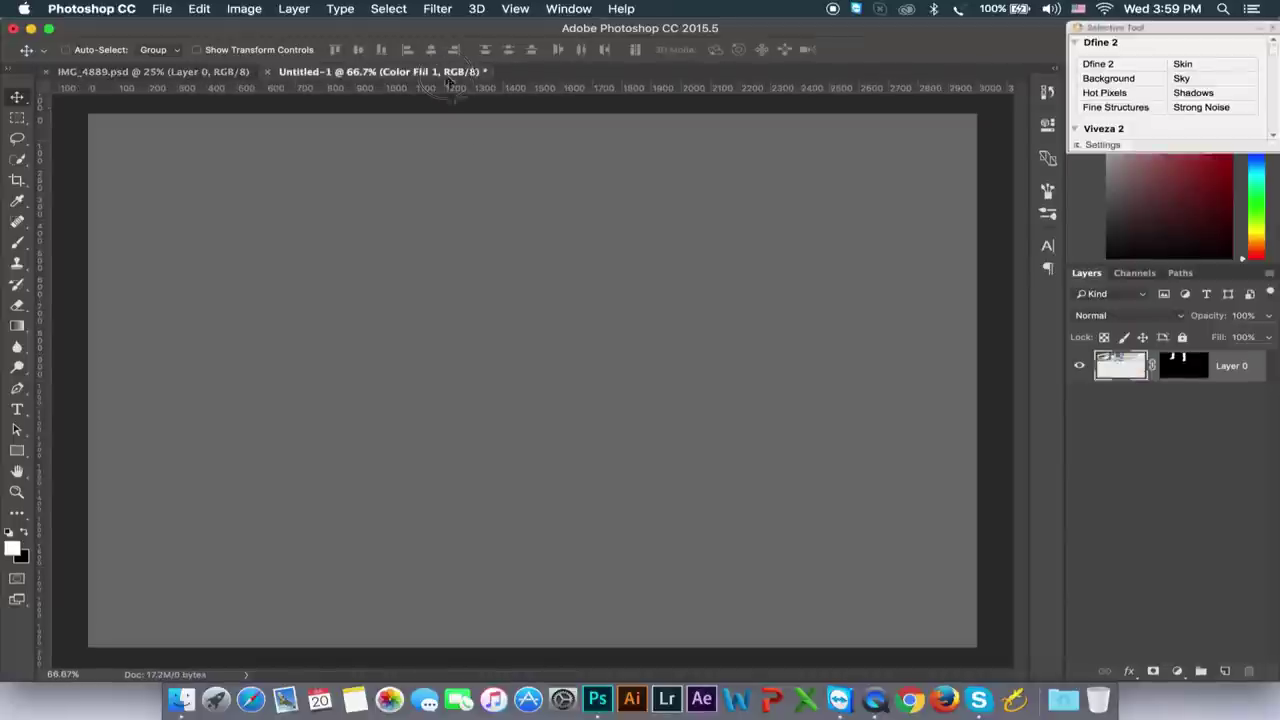
left_click(162, 72)
left_click_drag(500, 92, 537, 313)
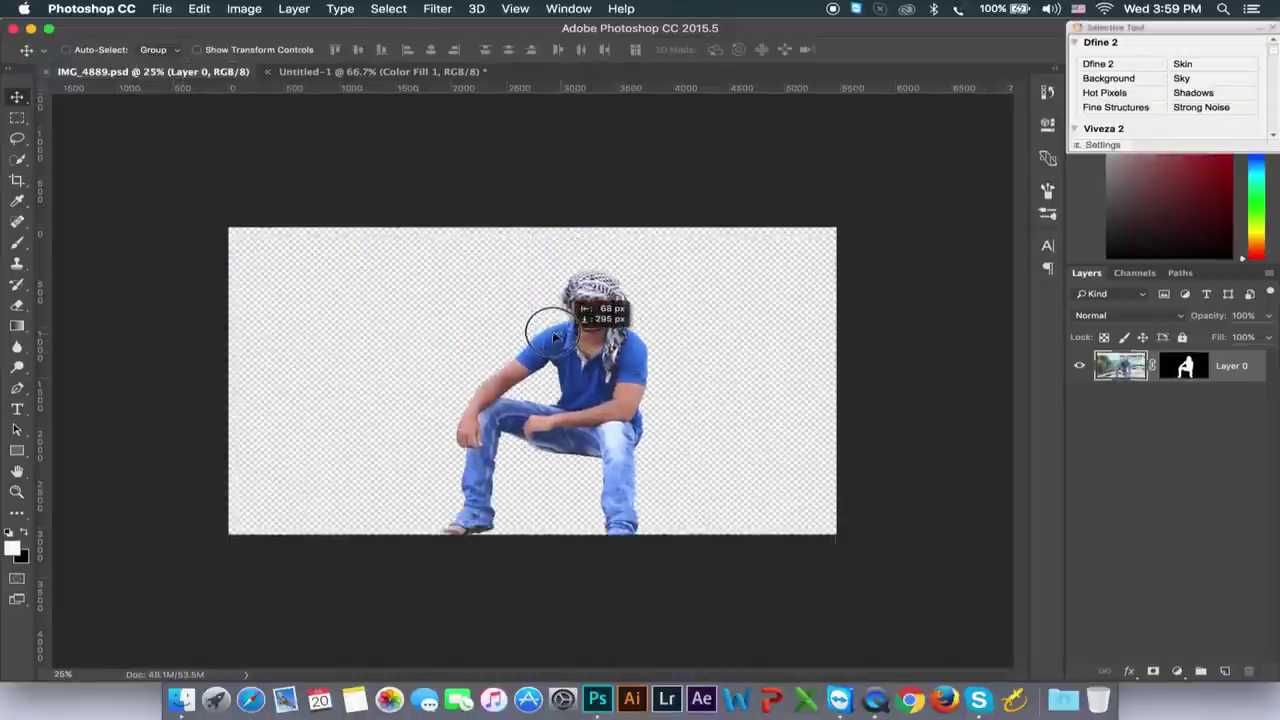
left_click_drag(537, 313, 515, 308)
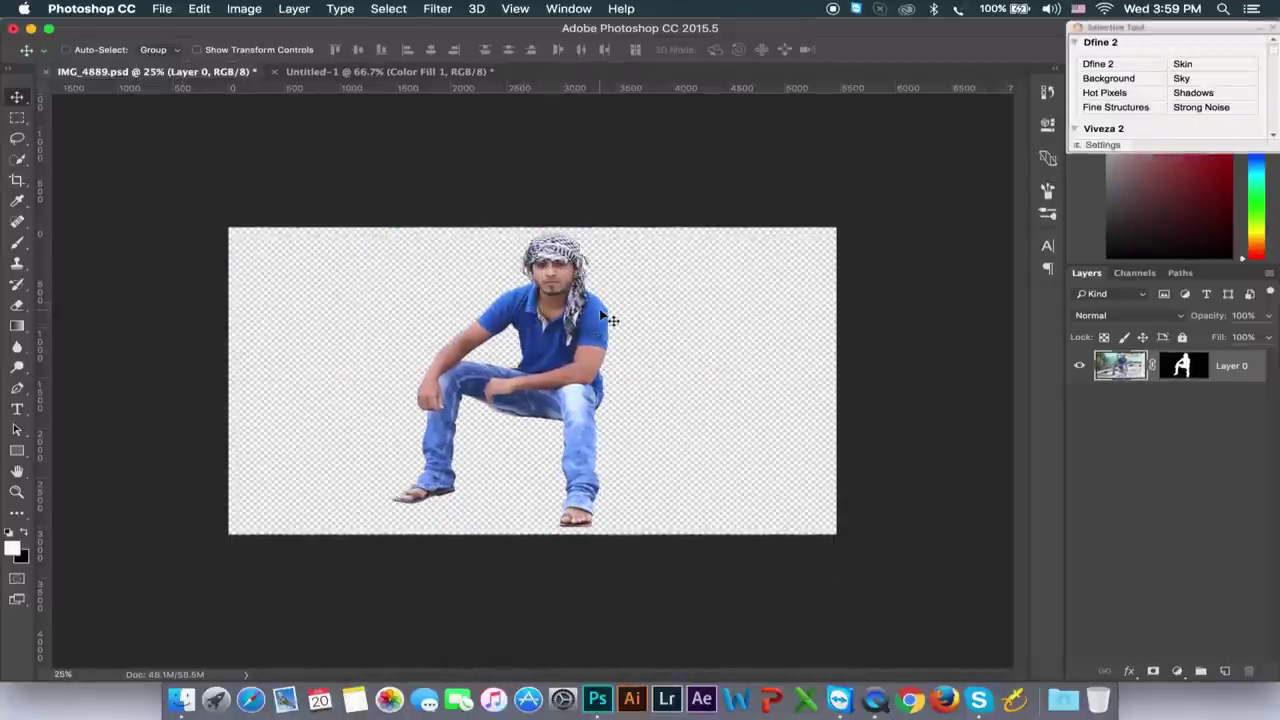
key("super+plus")
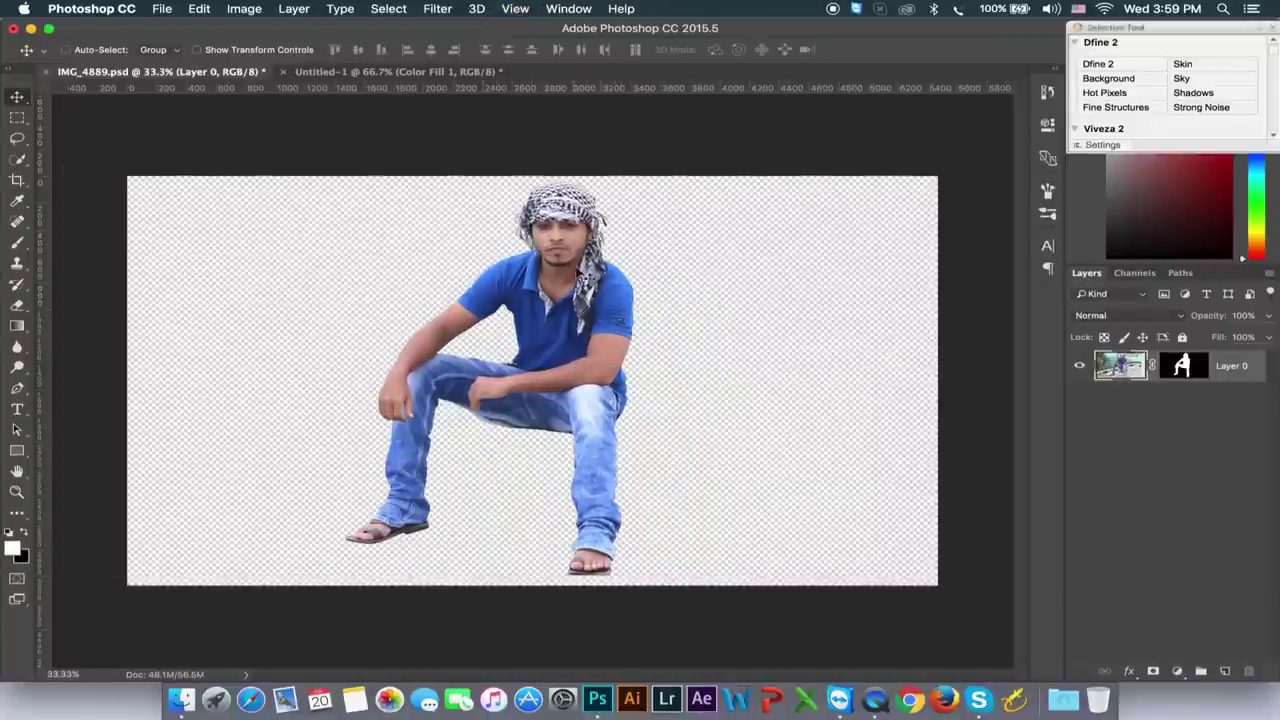
mouse_move(578, 270)
left_mouse_down()
mouse_move(487, 145)
mouse_move(463, 78)
mouse_move(517, 200)
left_mouse_up()
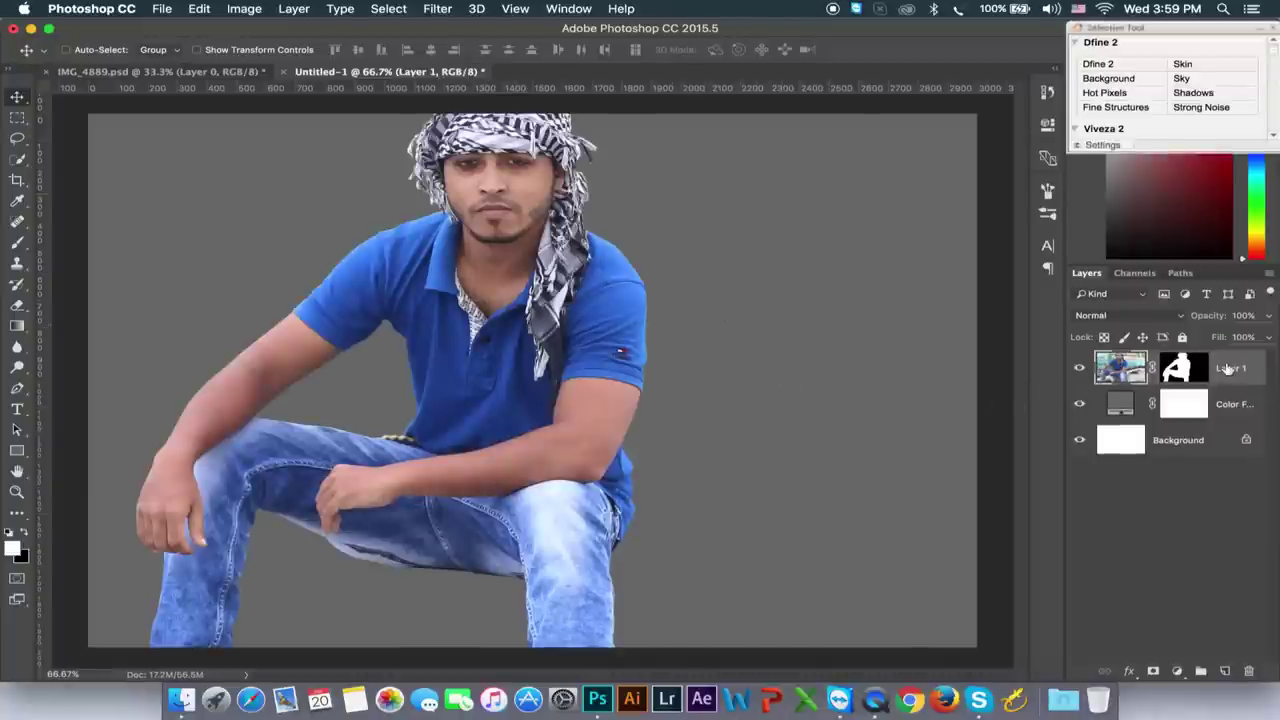
Convert Layer 1 to a Smart Object
right_click(1240, 368)
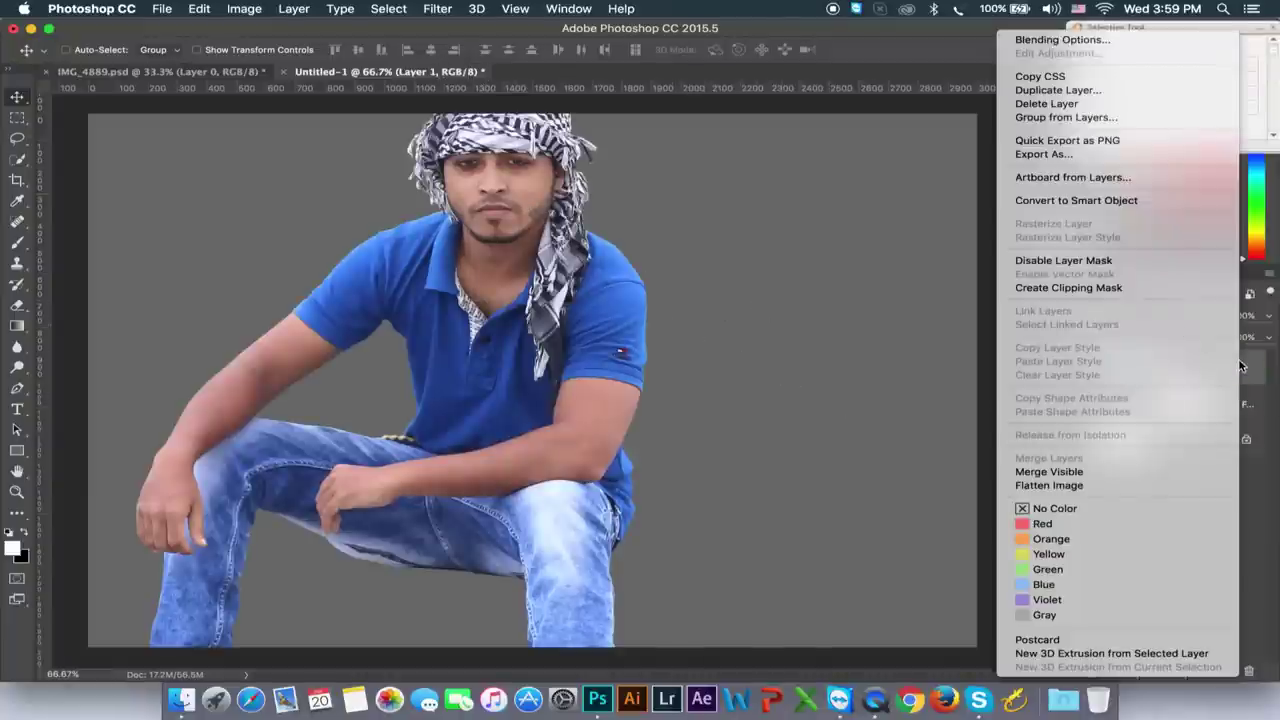
left_click(1030, 201)
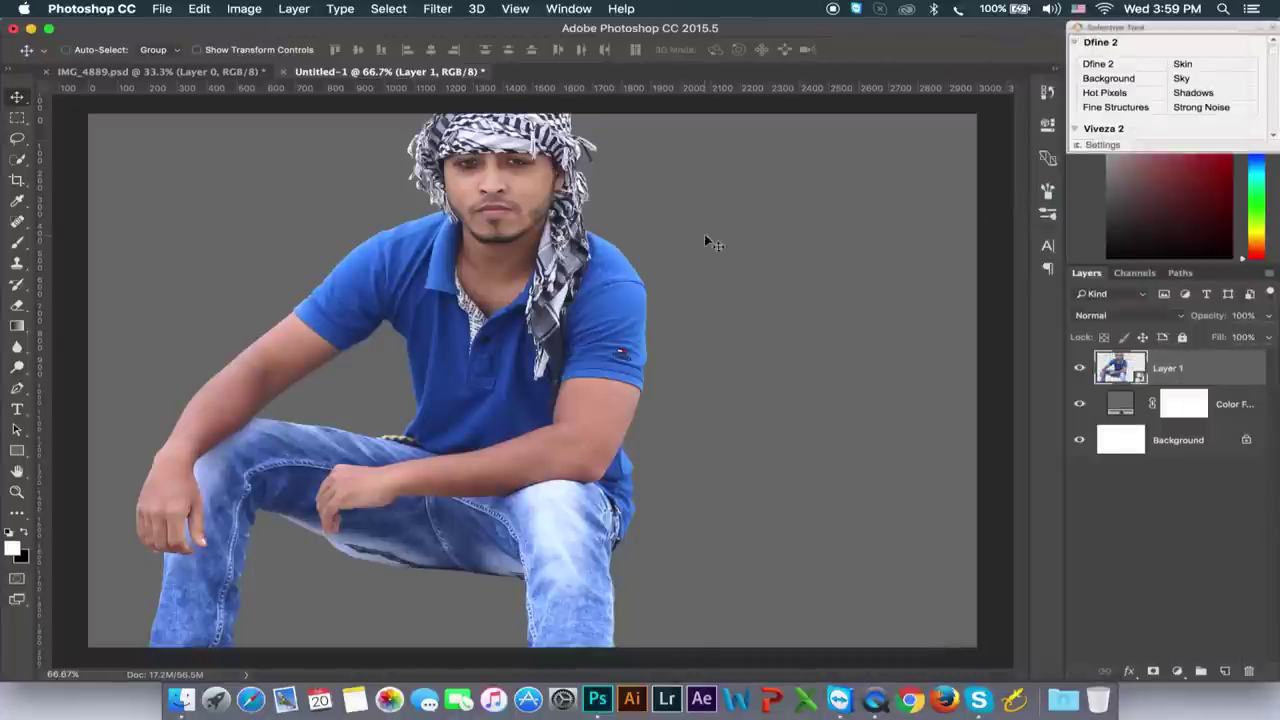
left_click(150, 72)
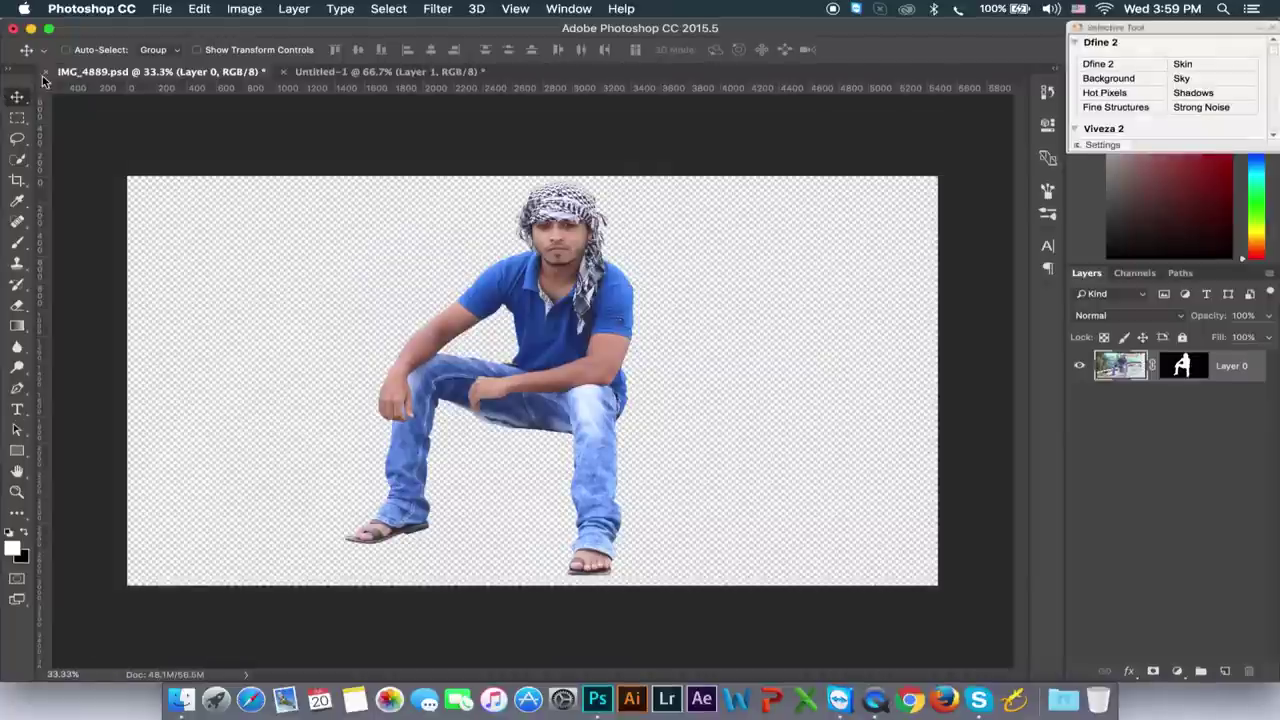
Save and close IMG_4889.psd, then free-transform the man in Untitled-1 to about 45%
left_click(47, 74)
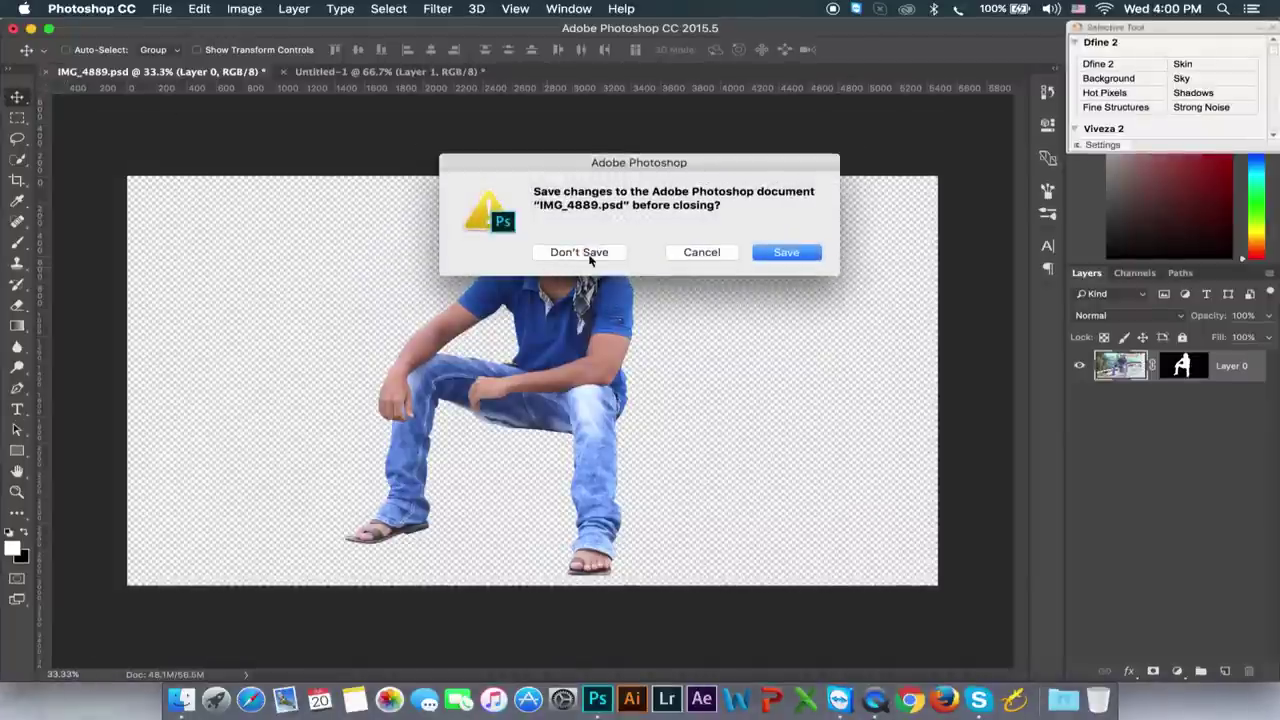
left_click(786, 253)
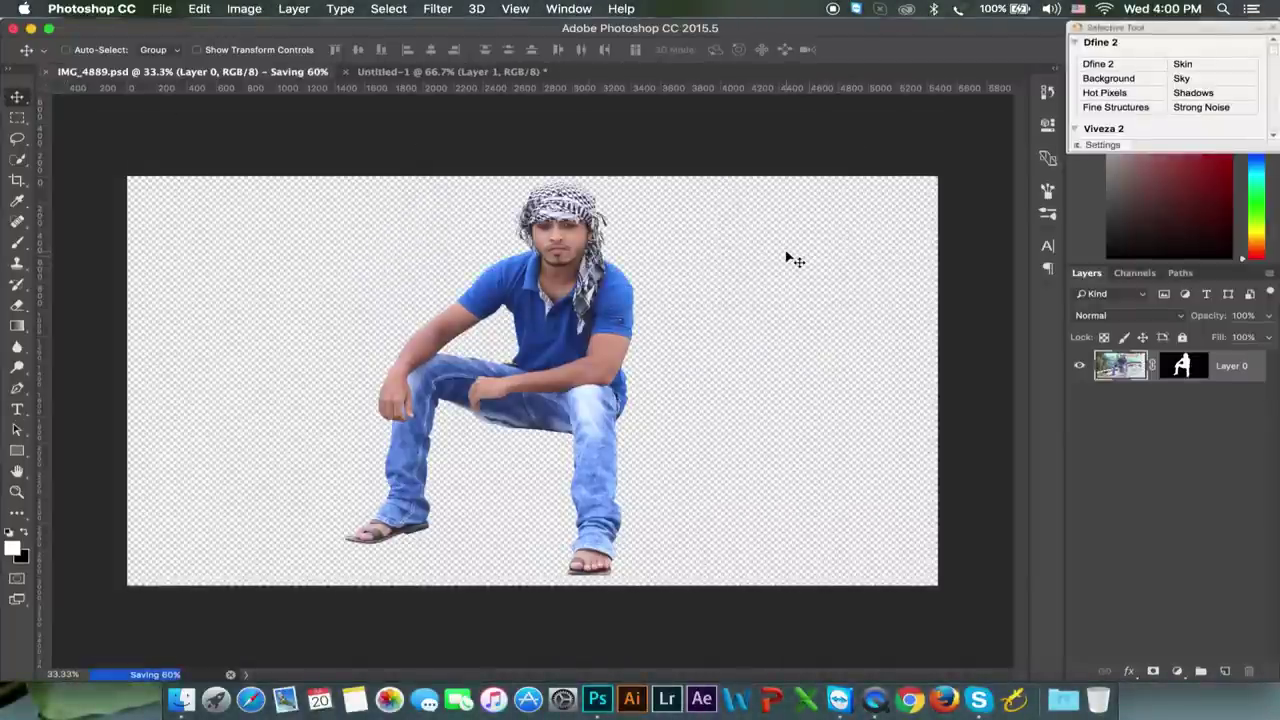
key("ctrl+t")
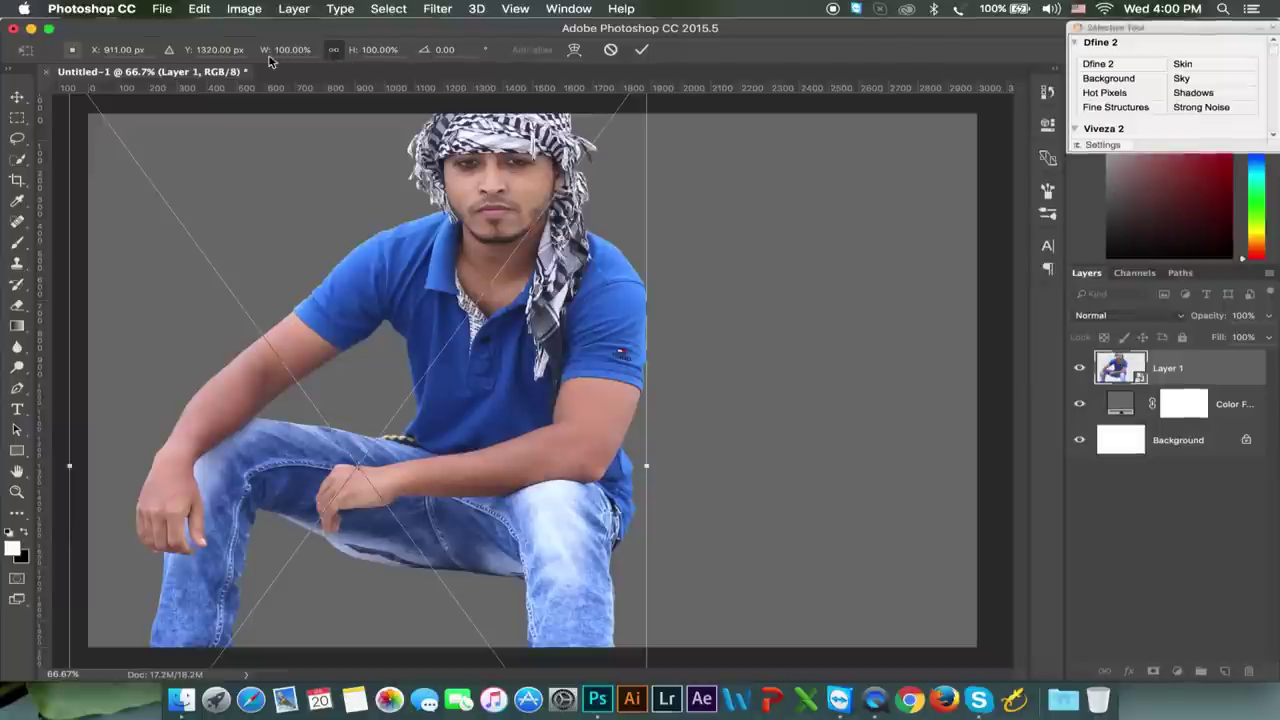
left_click_drag(265, 58, 199, 73)
mouse_move(423, 413)
left_mouse_down()
mouse_move(575, 350)
mouse_move(562, 385)
left_mouse_up()
mouse_move(612, 252)
left_mouse_down()
mouse_move(637, 250)
mouse_move(624, 246)
left_mouse_up()
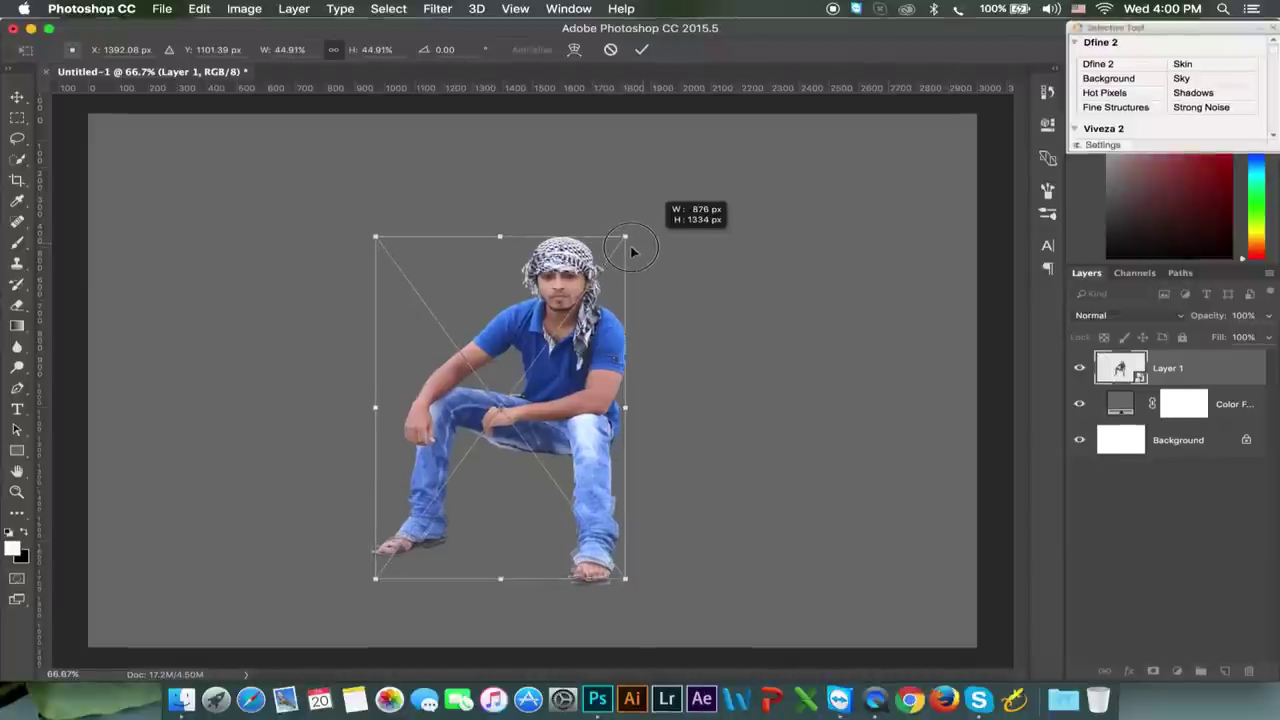
Apply the resize, nudge the man slightly right and down, and hide Photoshop
key("Return")
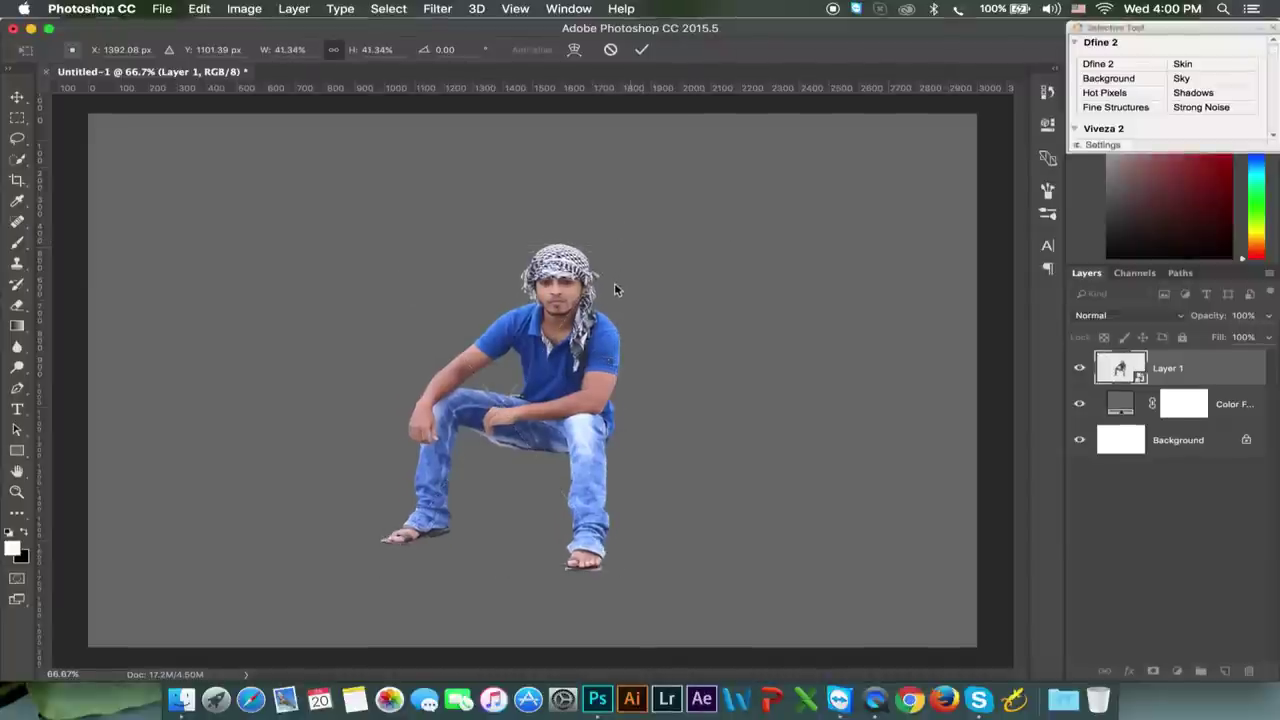
left_click_drag(614, 286, 624, 294)
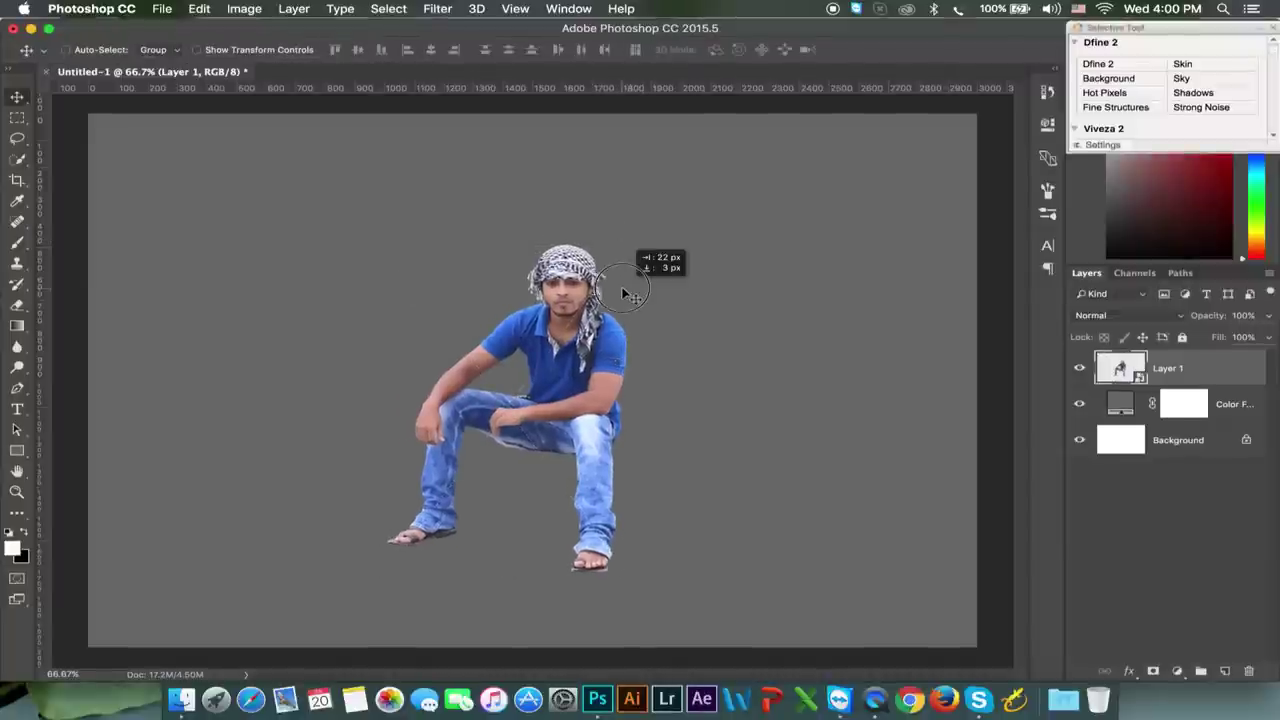
left_click(31, 29)
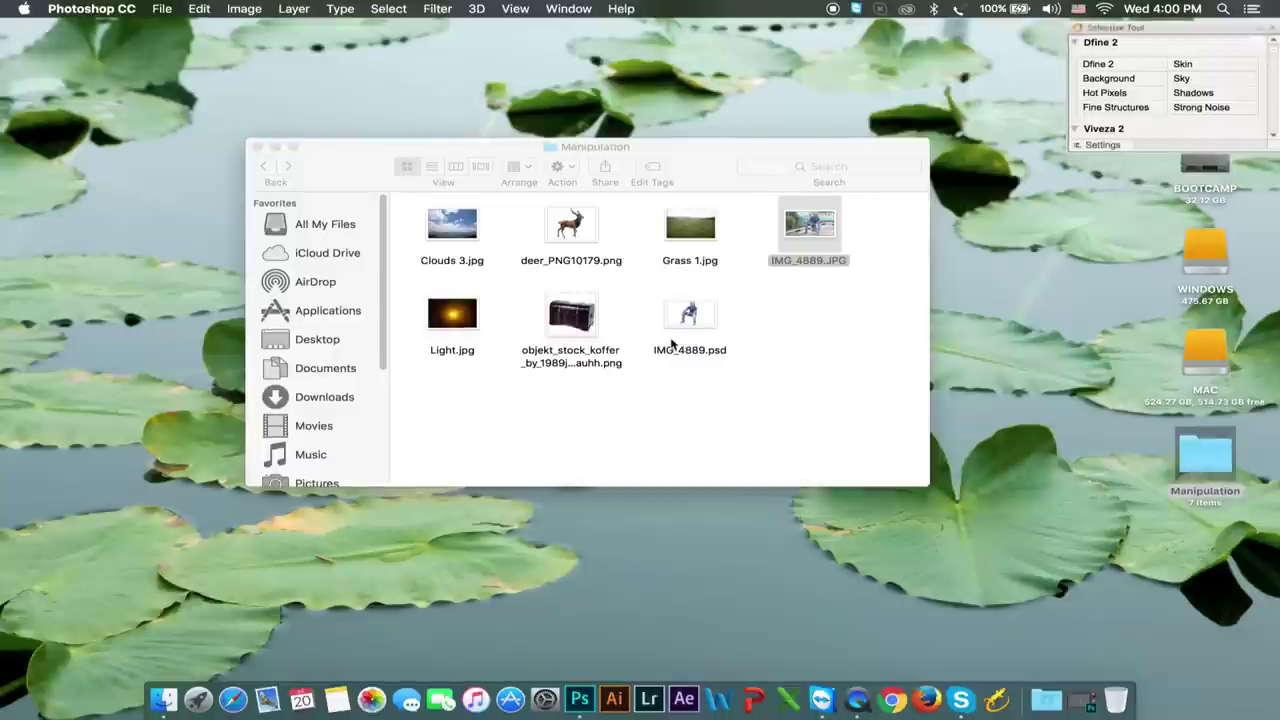
Drag Grass 1.jpg from the Manipulation folder into Untitled-1 and confirm its placement
left_click(838, 329)
mouse_move(690, 226)
left_mouse_down()
mouse_move(1038, 585)
mouse_move(1078, 672)
left_mouse_up()
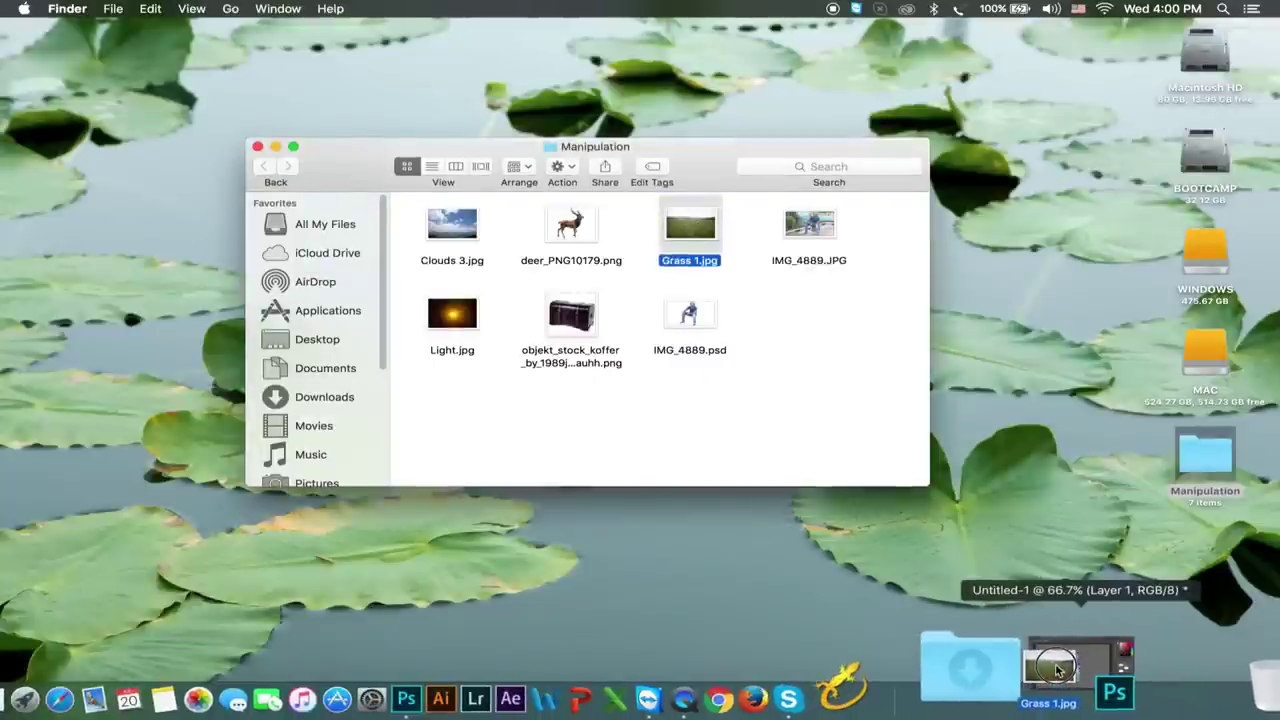
mouse_move(1078, 672)
left_mouse_down()
mouse_move(1057, 670)
mouse_move(517, 216)
left_mouse_up()
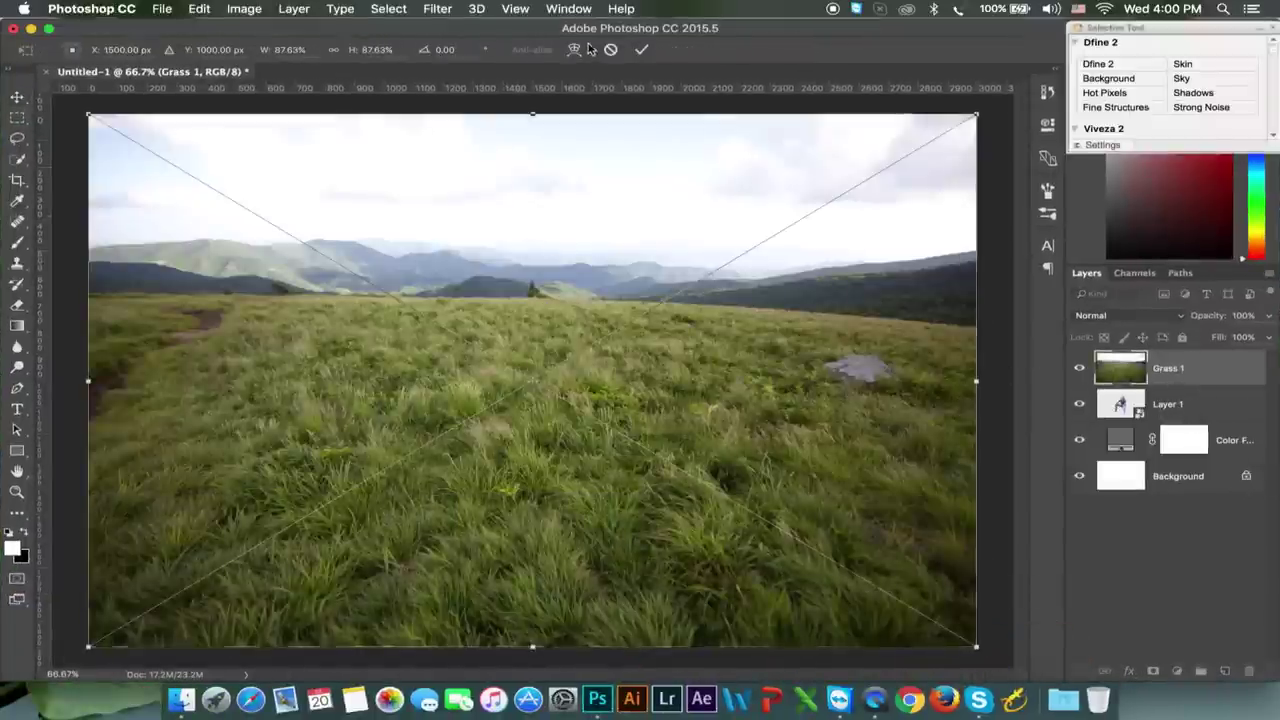
key("Return")
left_click(1170, 388, "alt")
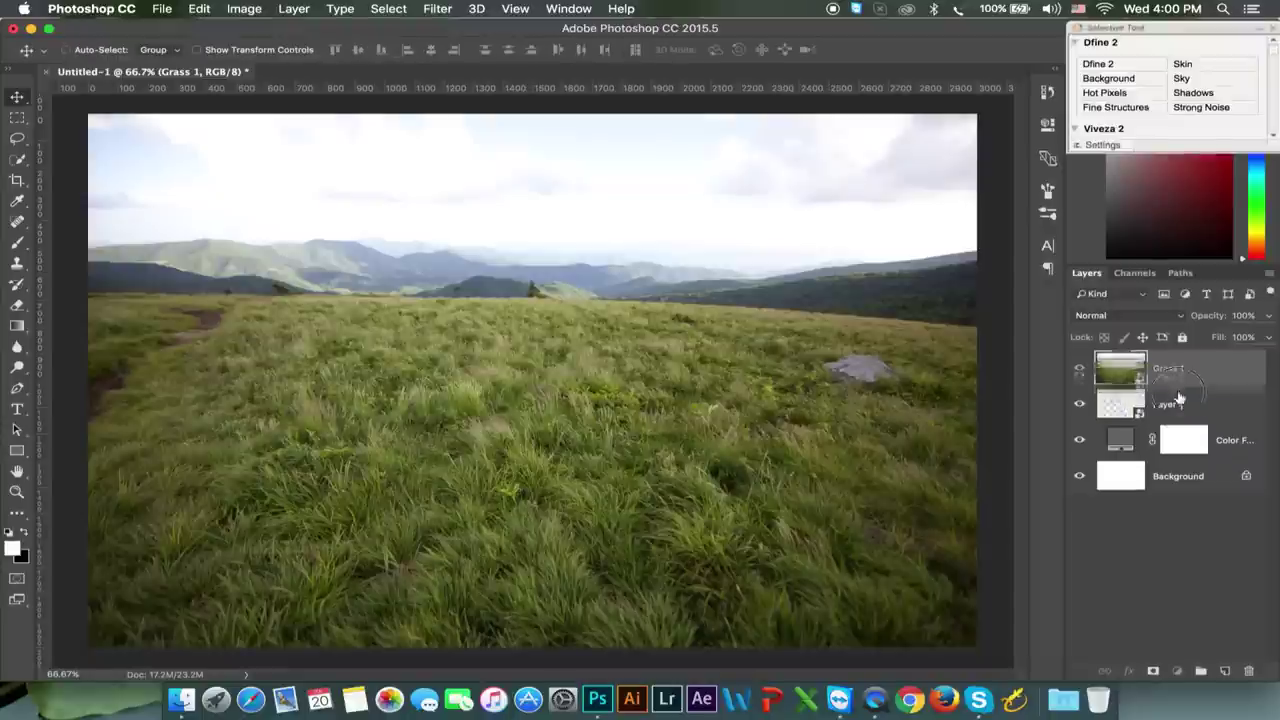
Move Grass 1 below the man's layer and lower it on the canvas
left_click_drag(1178, 398, 1176, 418)
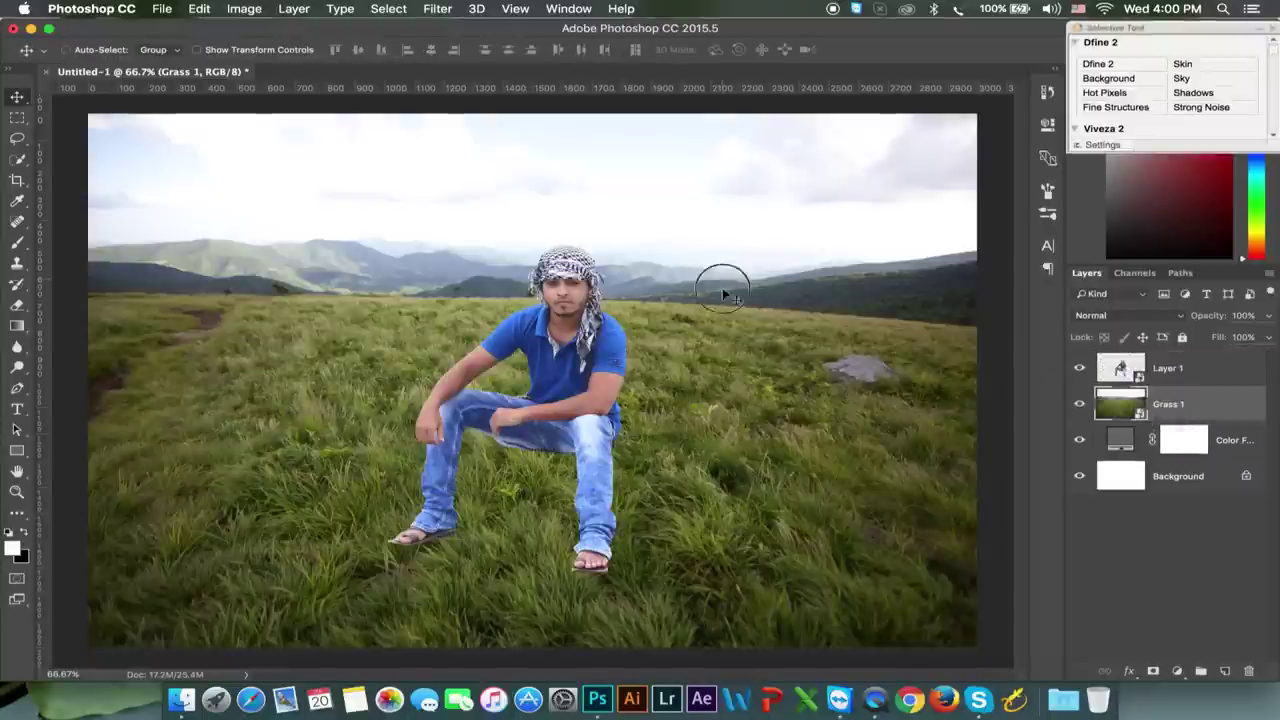
left_click_drag(722, 294, 722, 372)
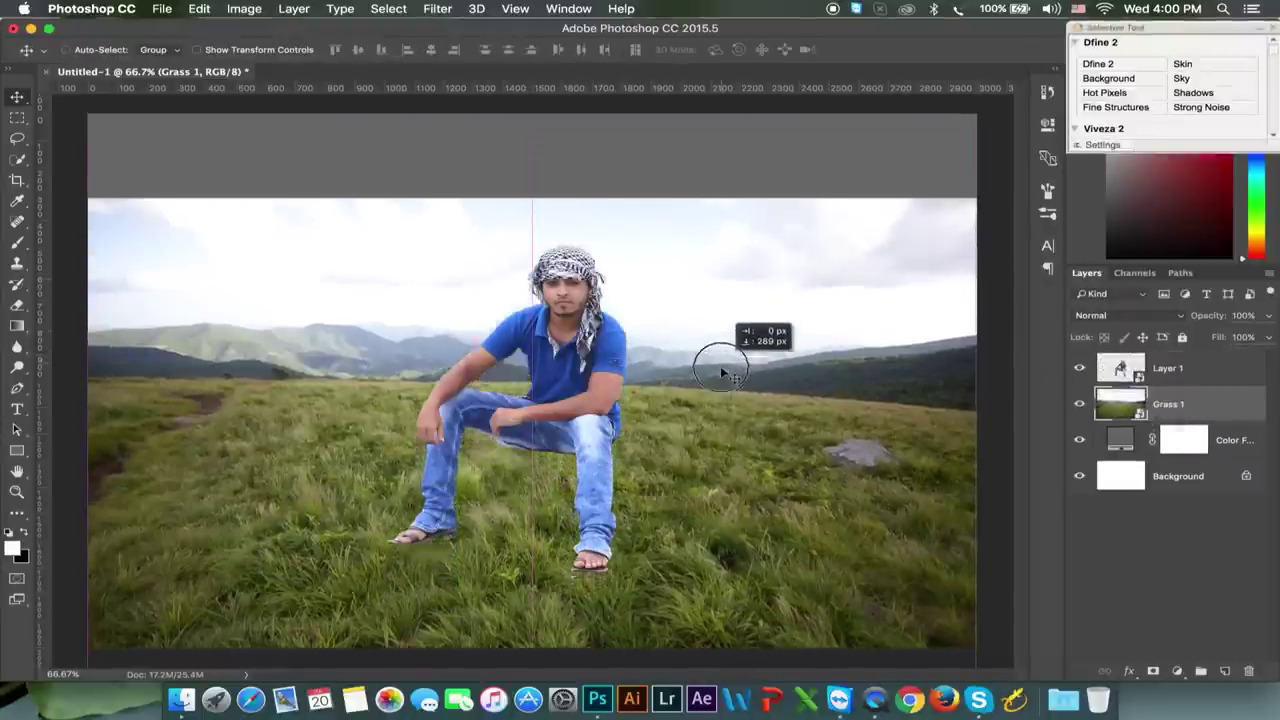
left_click_drag(722, 372, 721, 388)
scroll(710, 381, "down", 2)
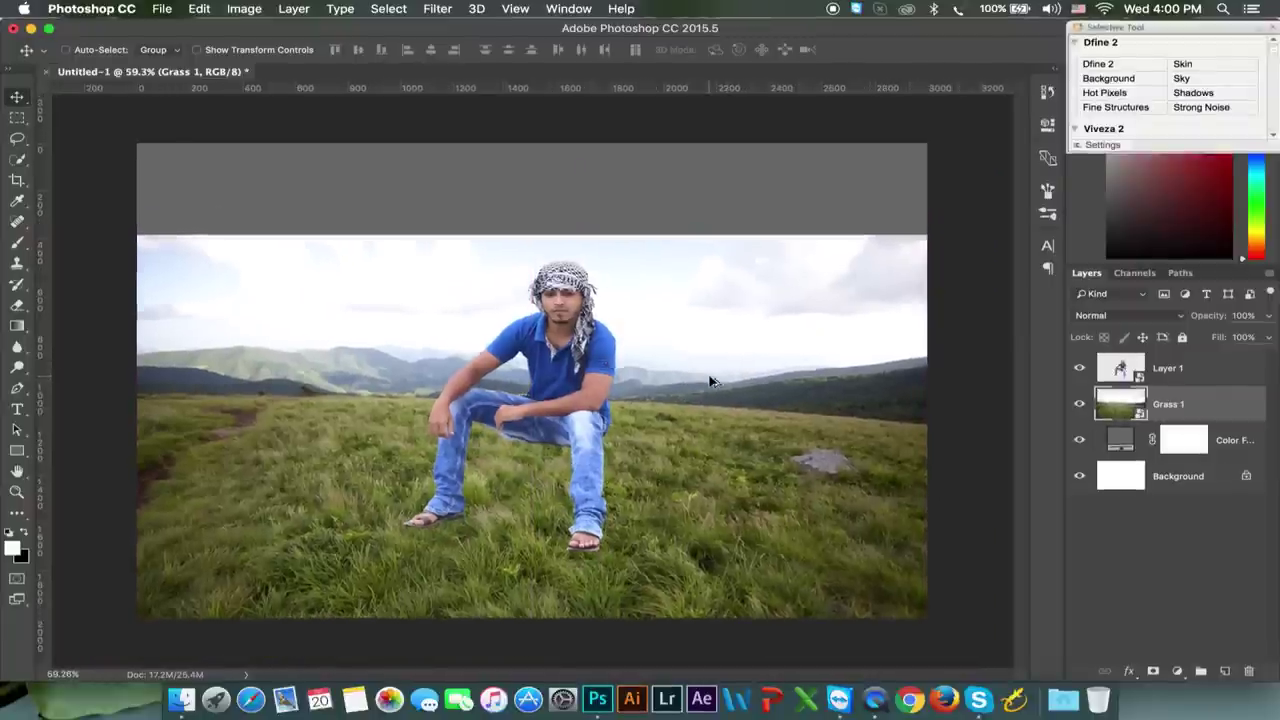
scroll(710, 381, "down", 2)
Tilt and enlarge the grass photo, stretching both lower corners outward, and apply
key("ctrl+t")
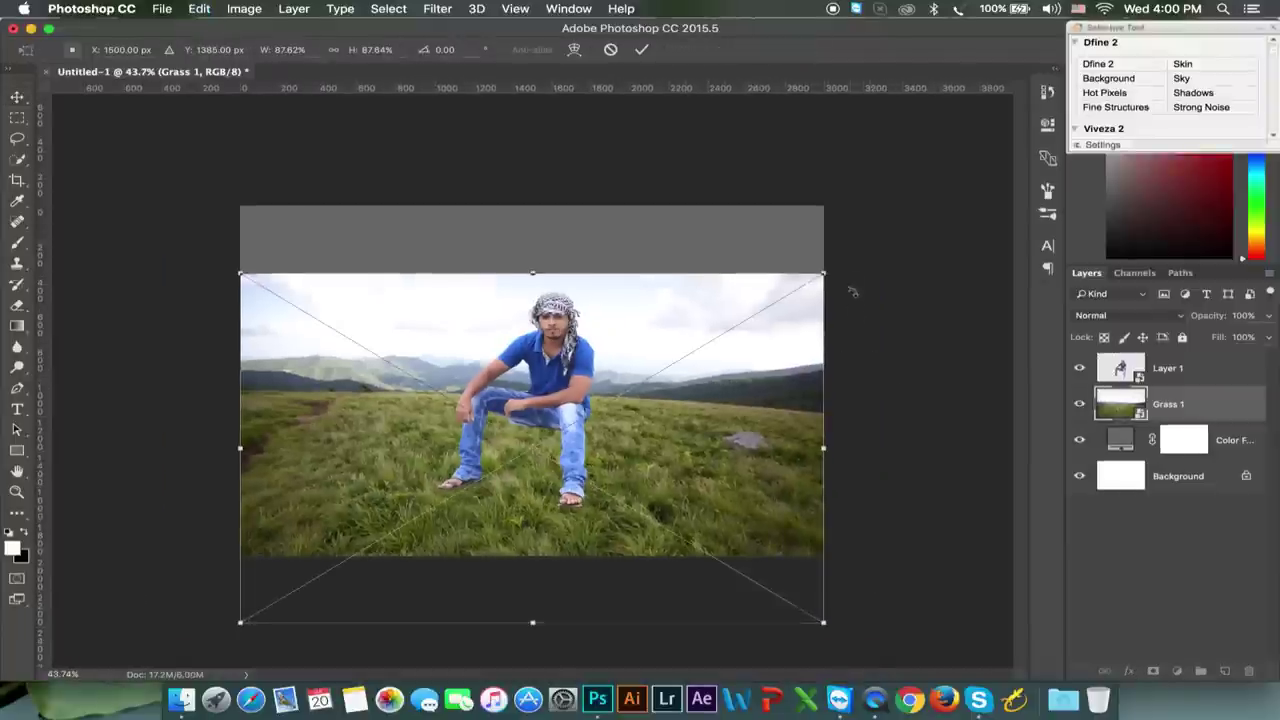
left_click_drag(874, 354, 880, 329)
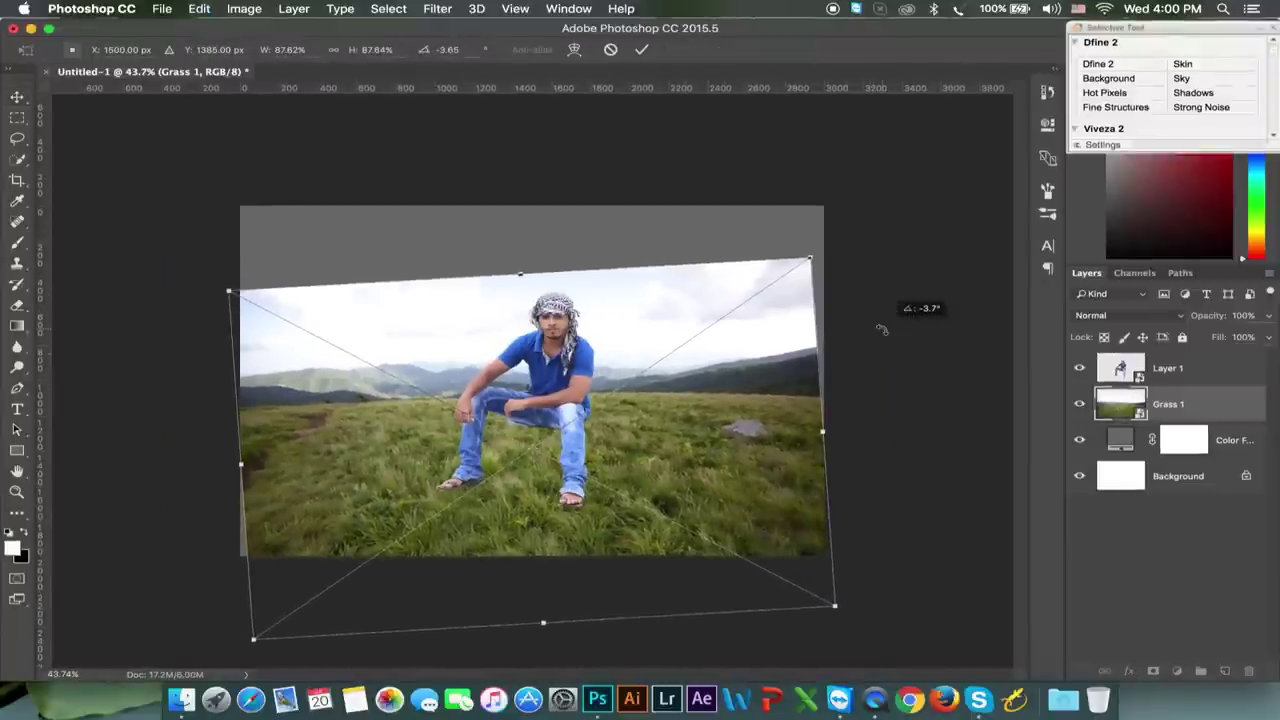
left_click_drag(837, 606, 856, 628)
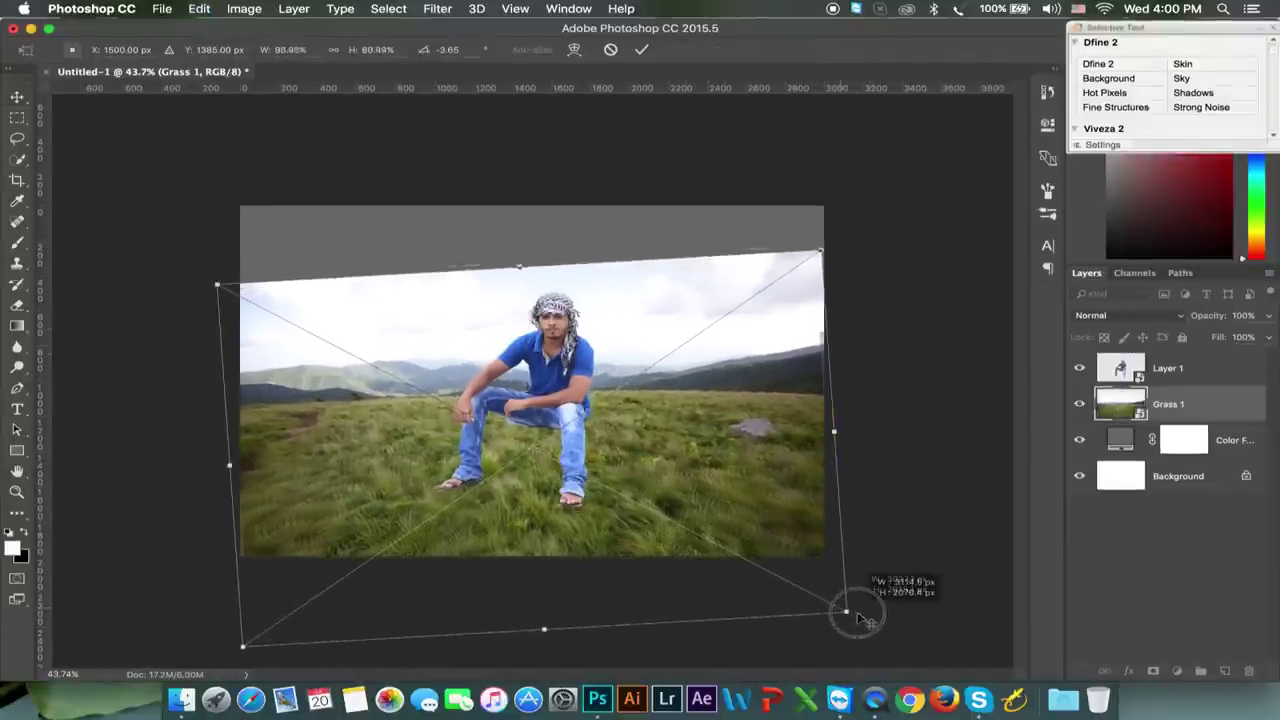
left_click_drag(729, 413, 729, 430)
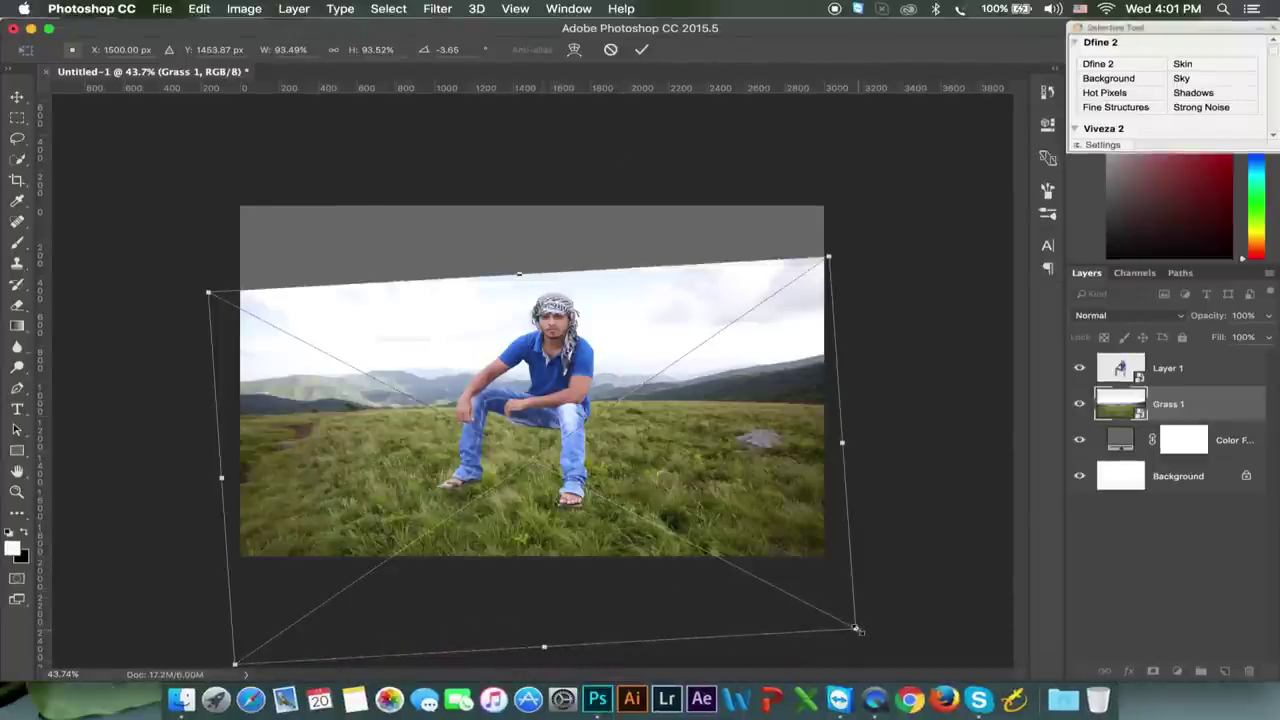
left_click_drag(859, 633, 877, 627)
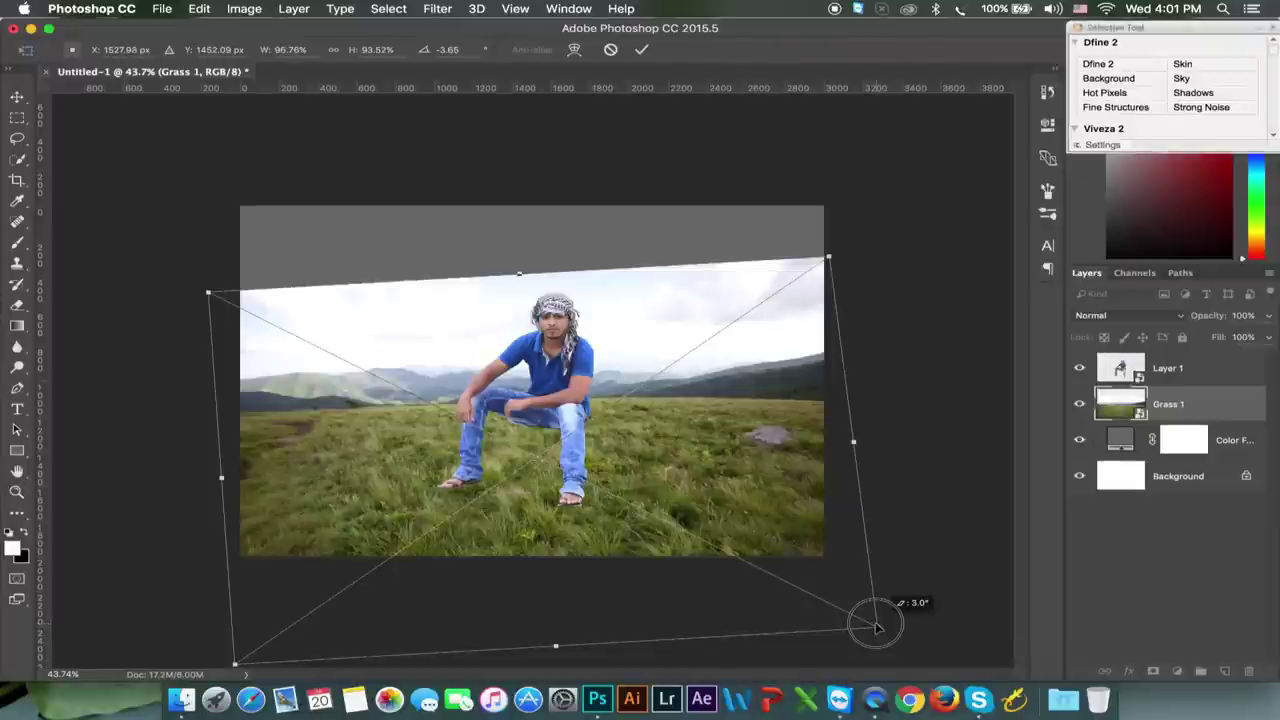
left_click_drag(877, 627, 897, 628)
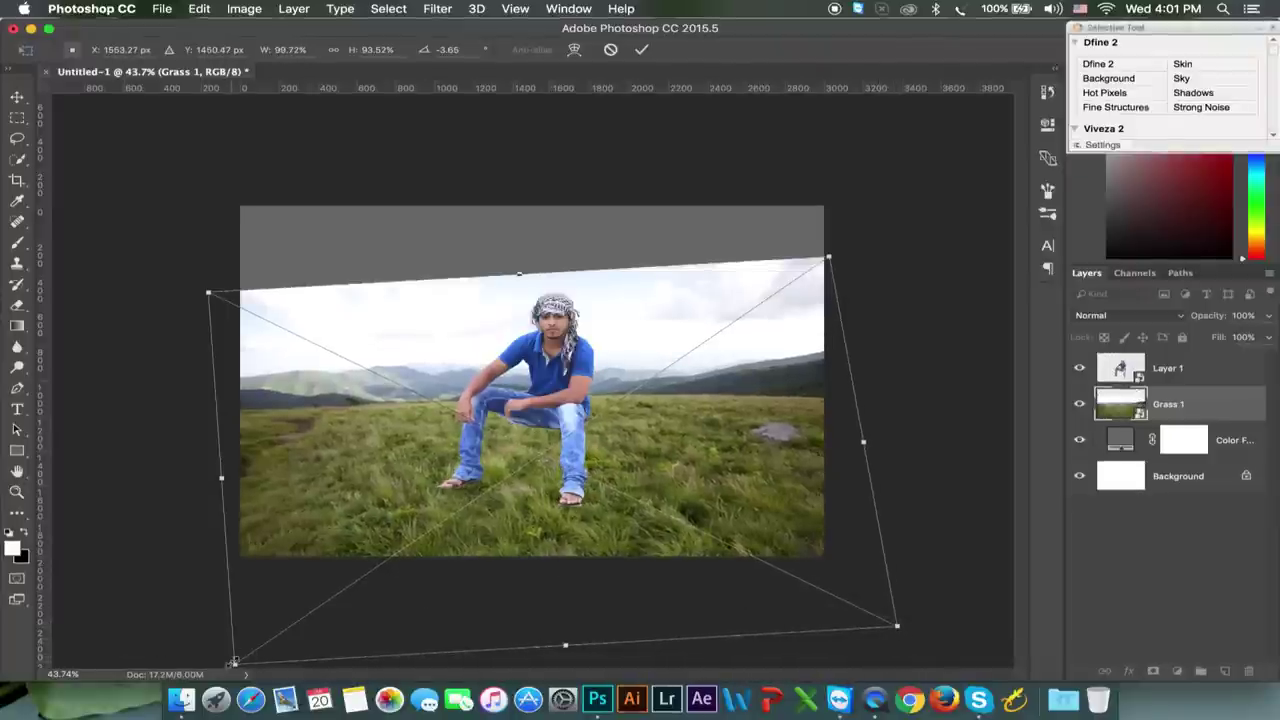
left_click_drag(233, 660, 216, 662)
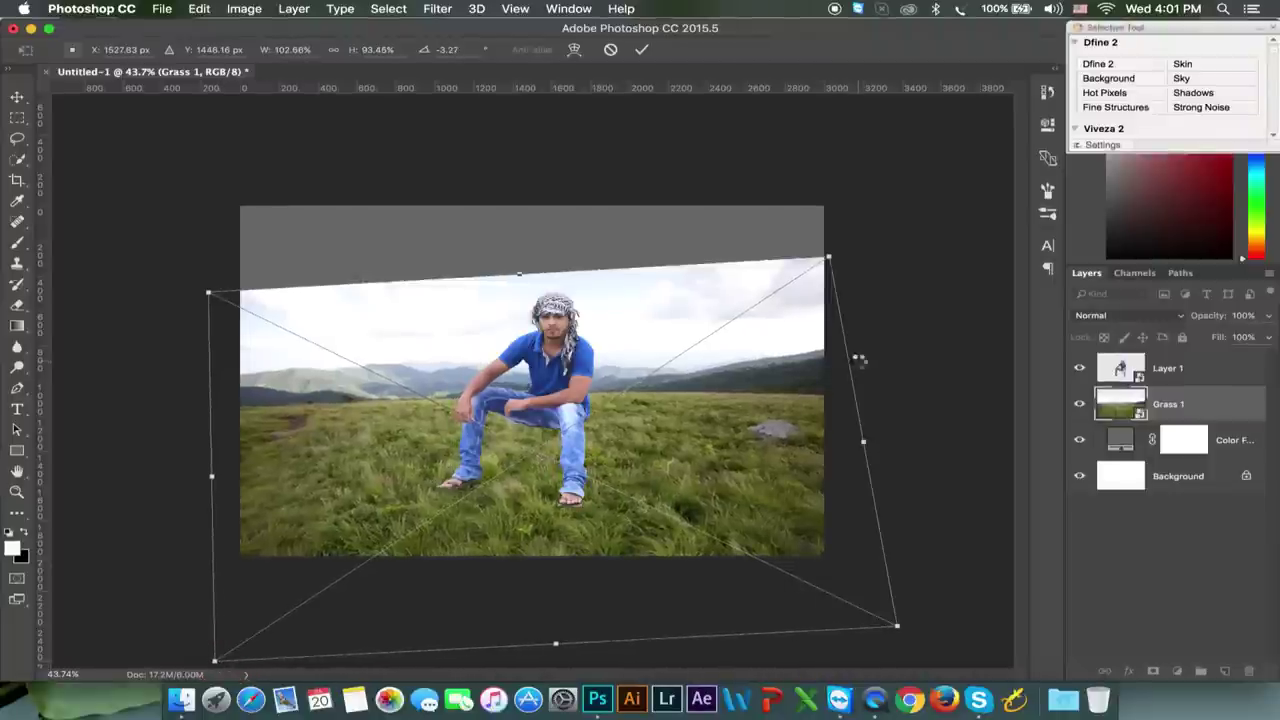
key("Return")
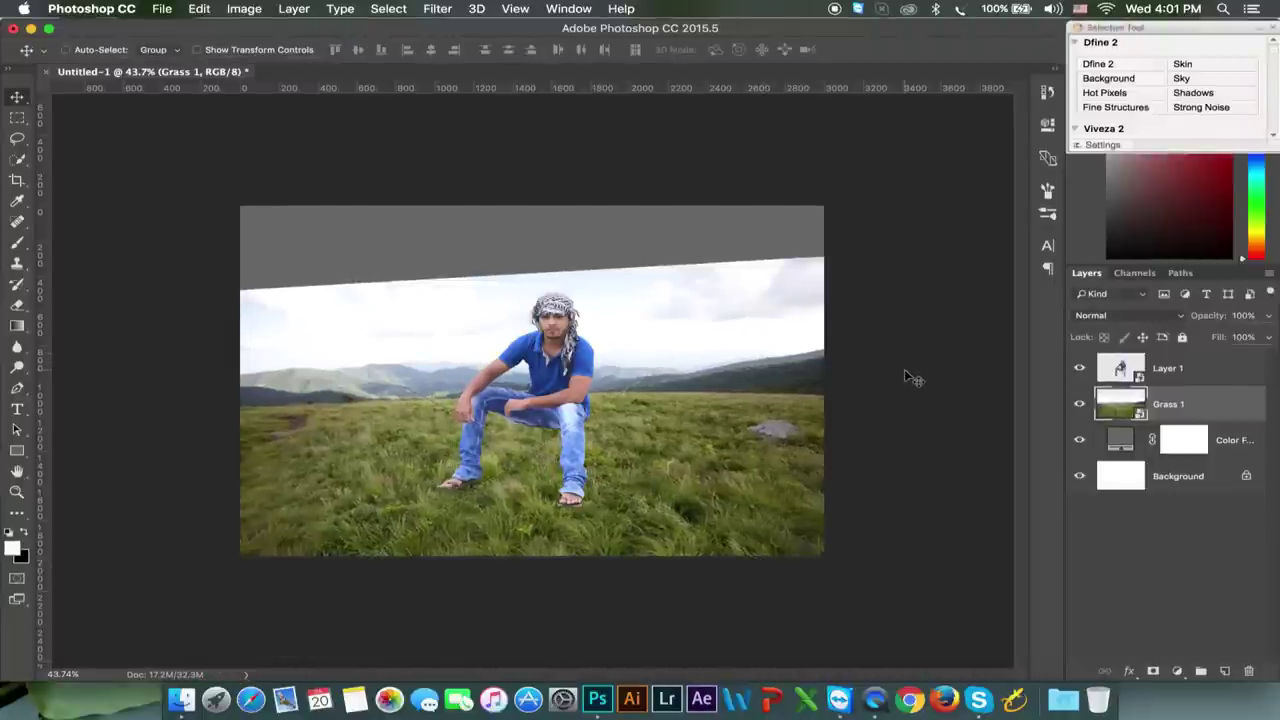
key("ctrl+plus")
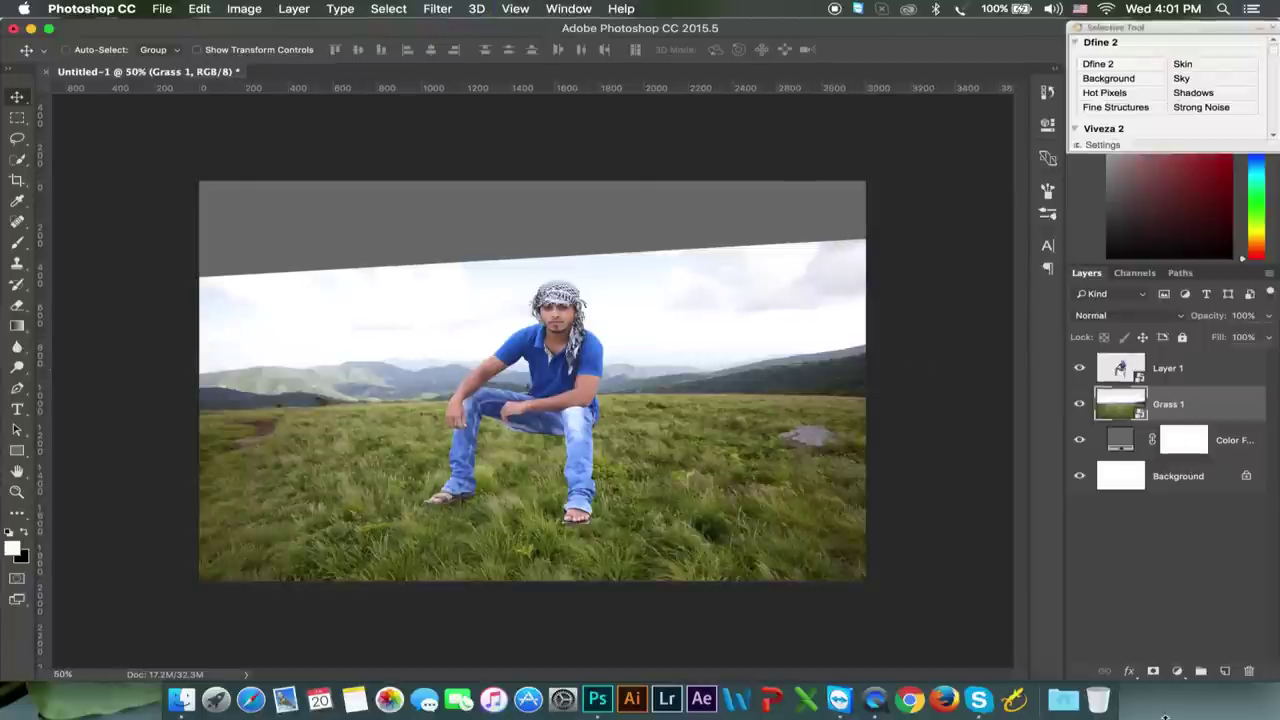
Add a layer mask to Grass 1 and choose the Gradient tool with default gradients restored
left_click(1153, 672)
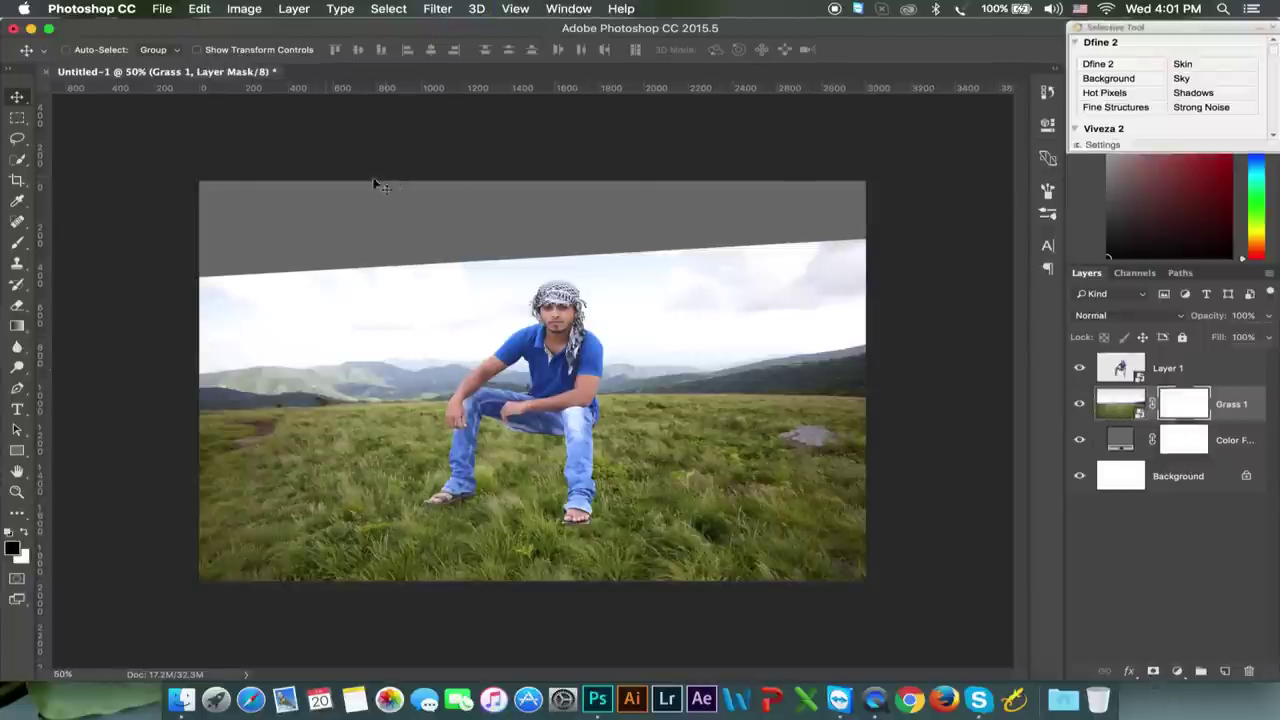
left_click(22, 309)
left_click(17, 325)
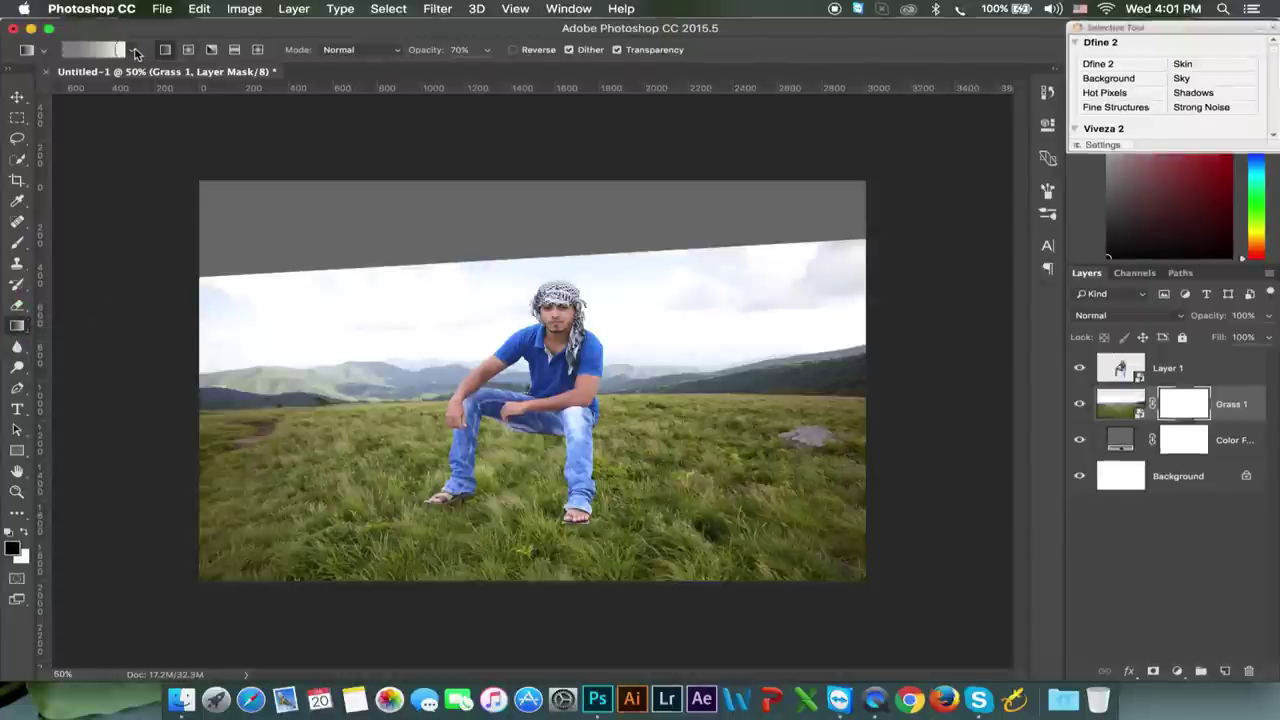
left_click(131, 50)
left_click(399, 75)
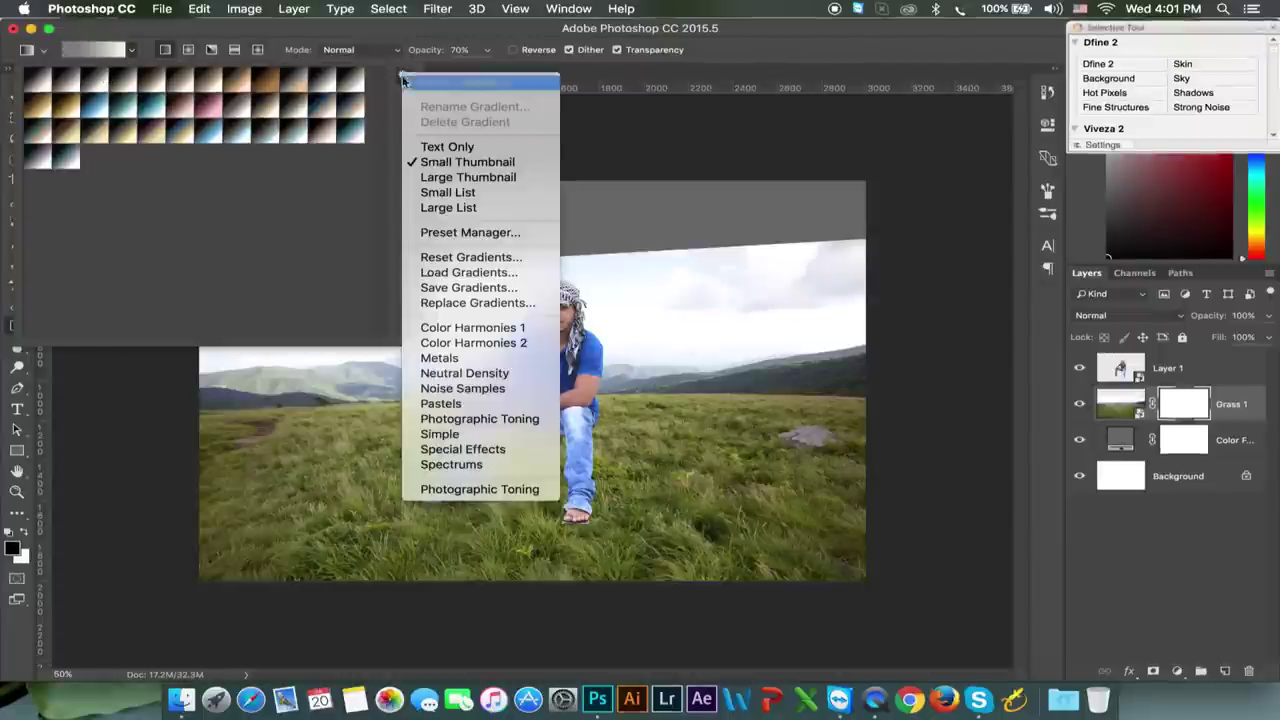
left_click(452, 260)
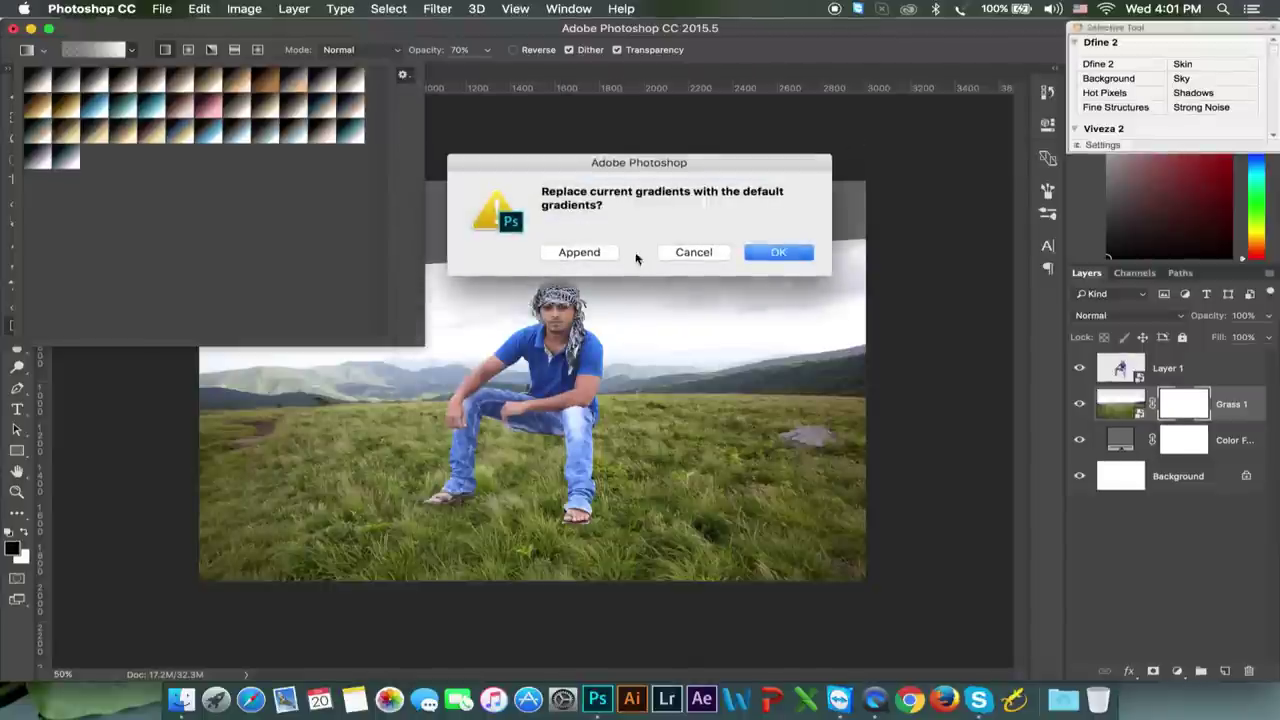
left_click(797, 257)
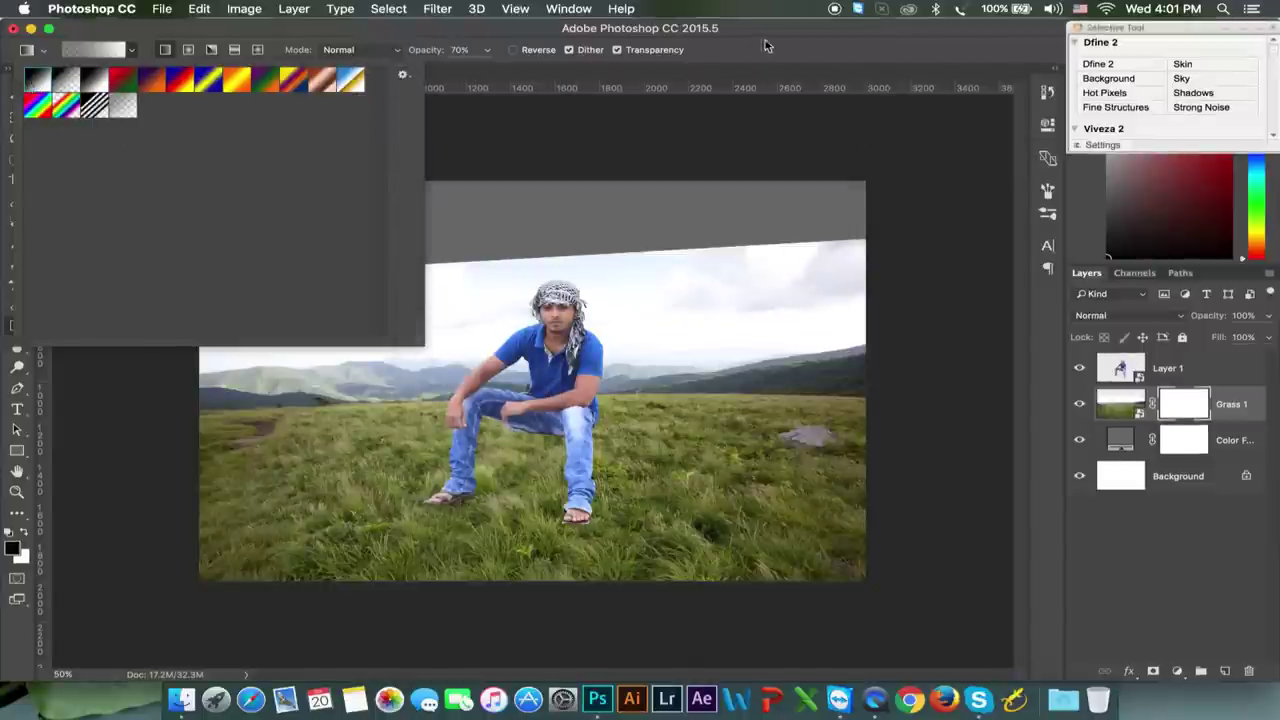
left_click(758, 45)
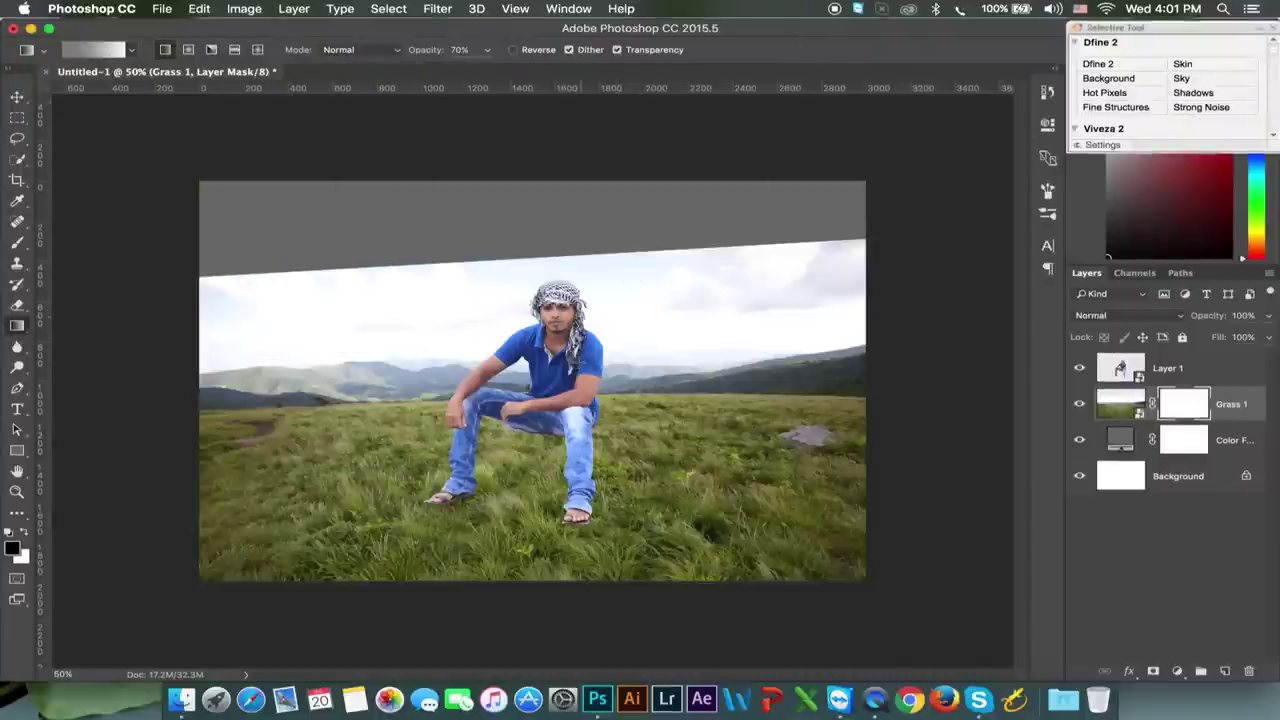
Draw 100%-opacity gradients on the mask, fading the sky and horizon into grey haze
left_click_drag(582, 228, 586, 212)
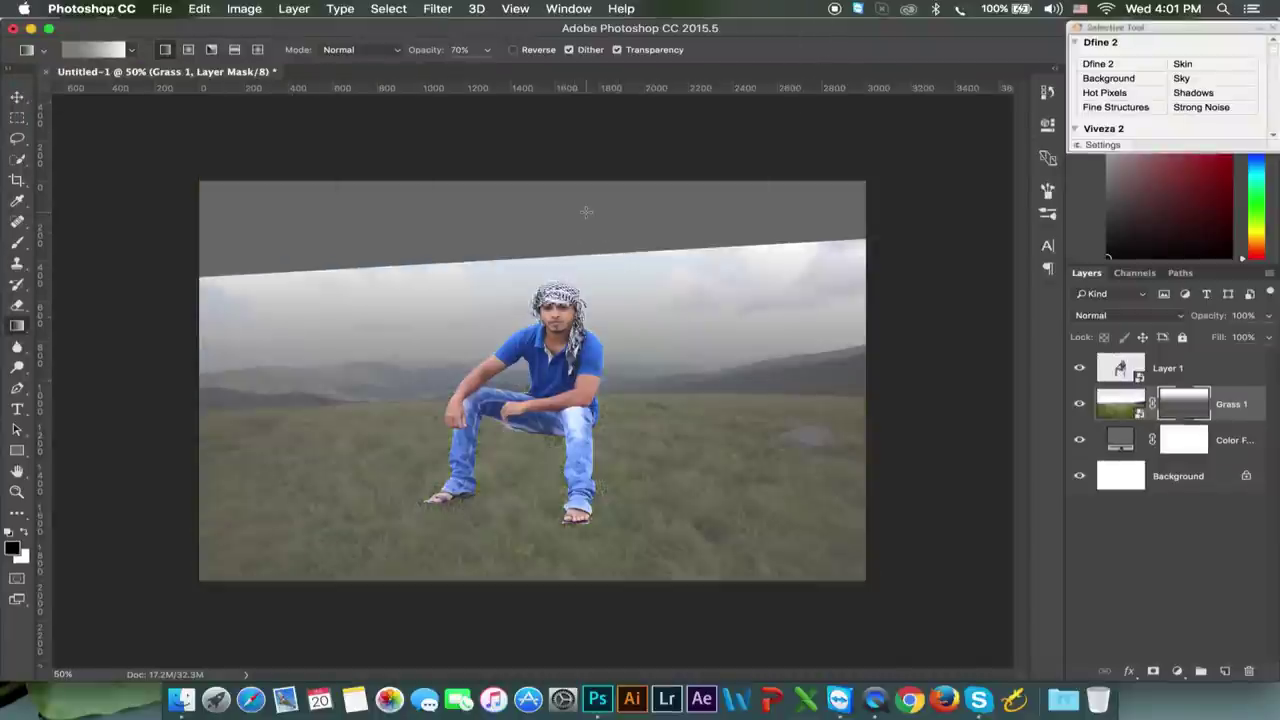
key("ctrl+z")
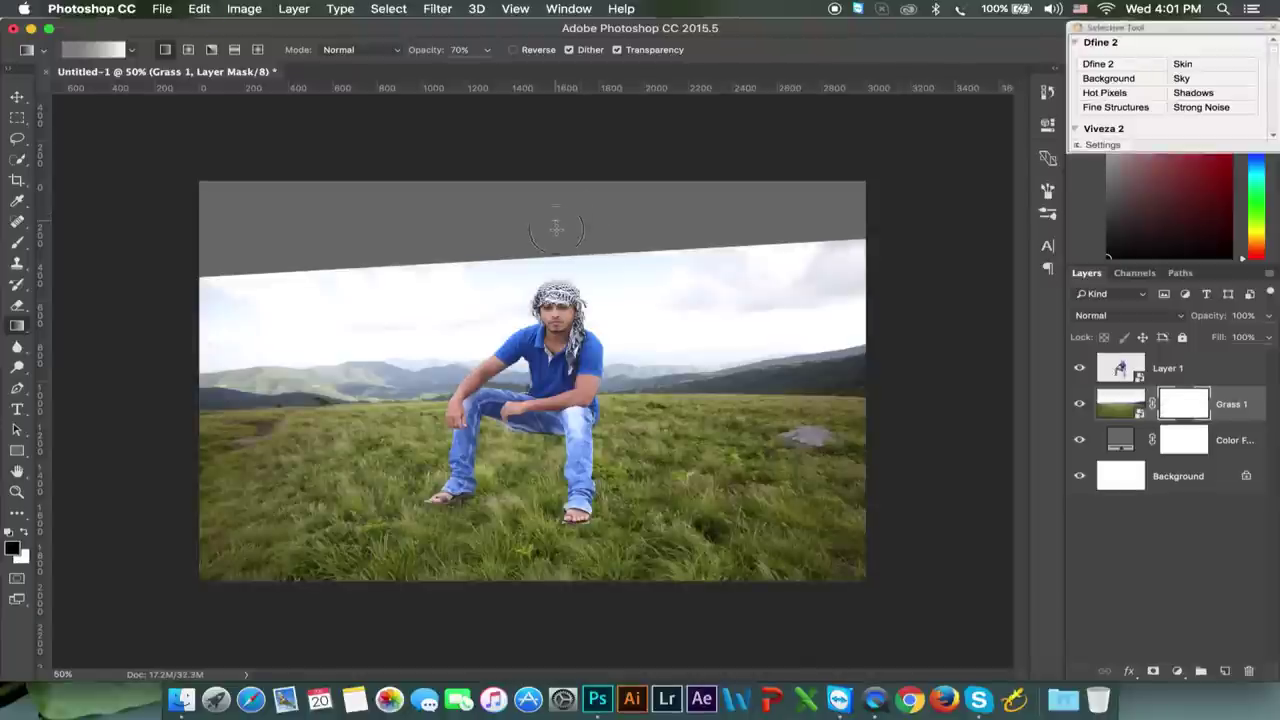
left_click_drag(566, 392, 566, 394)
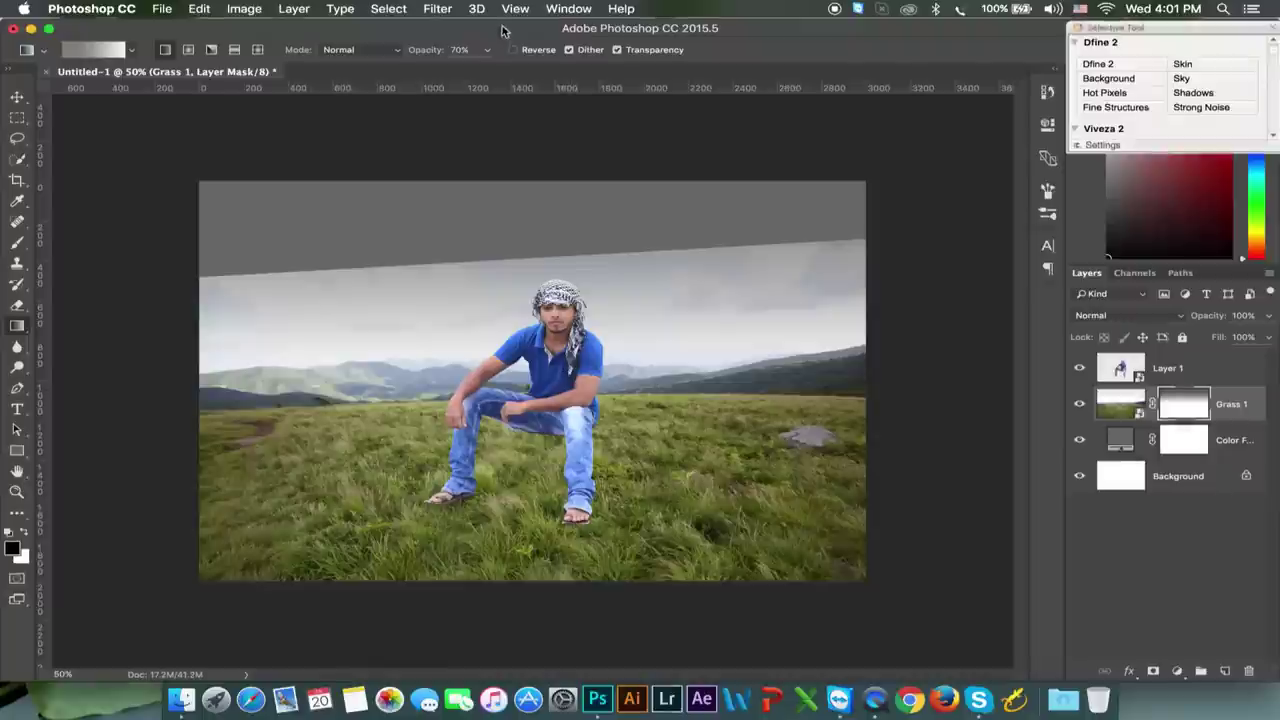
left_click_drag(427, 53, 806, 100)
left_click_drag(601, 216, 615, 428)
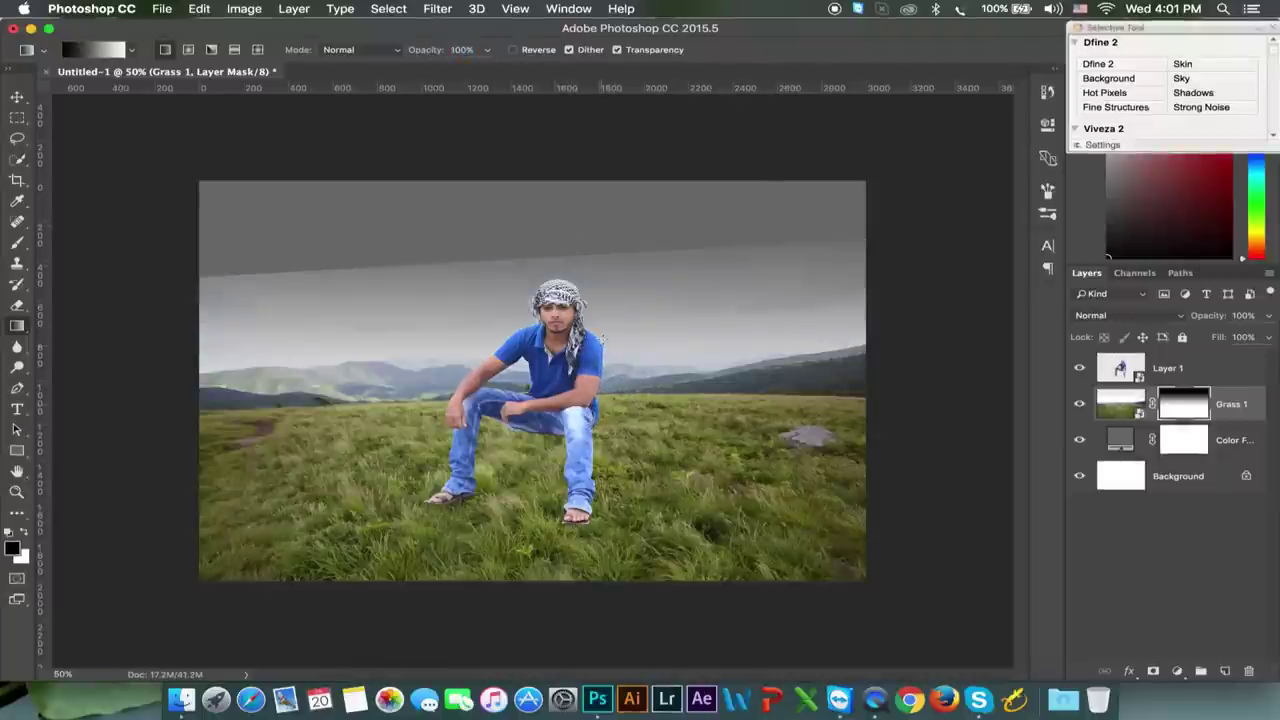
left_click_drag(618, 433, 618, 439)
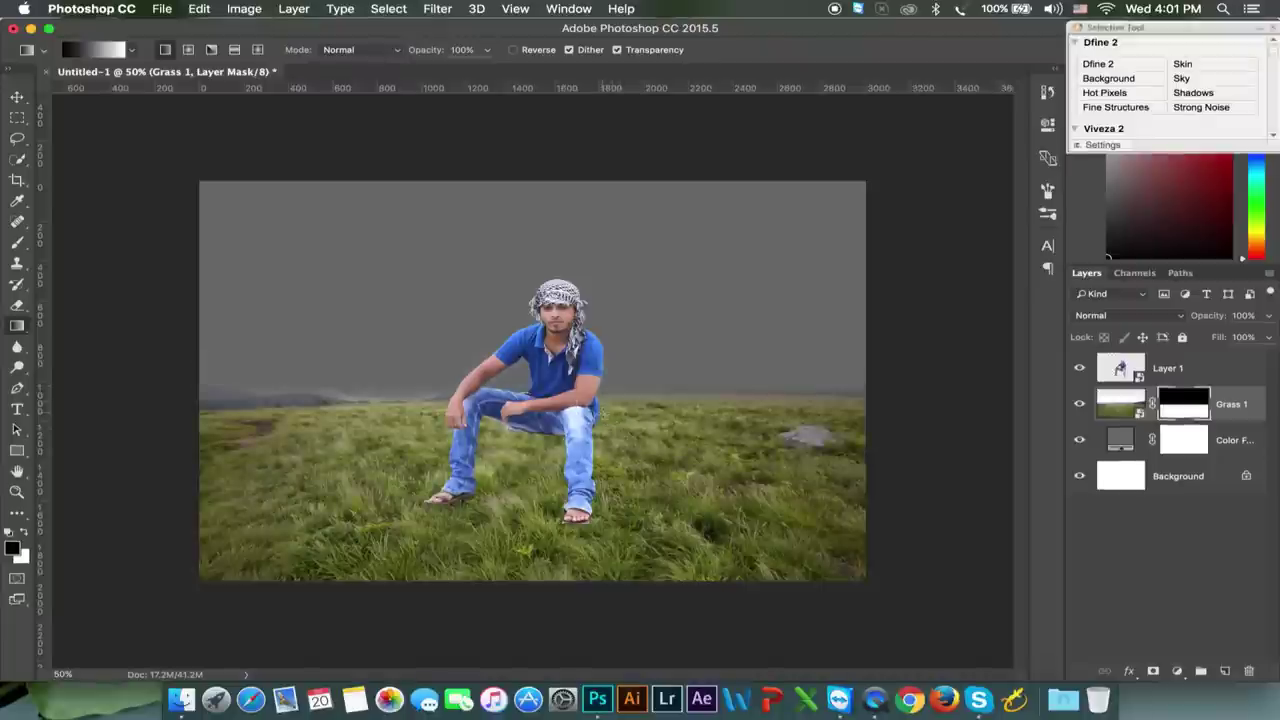
left_click_drag(606, 416, 614, 489)
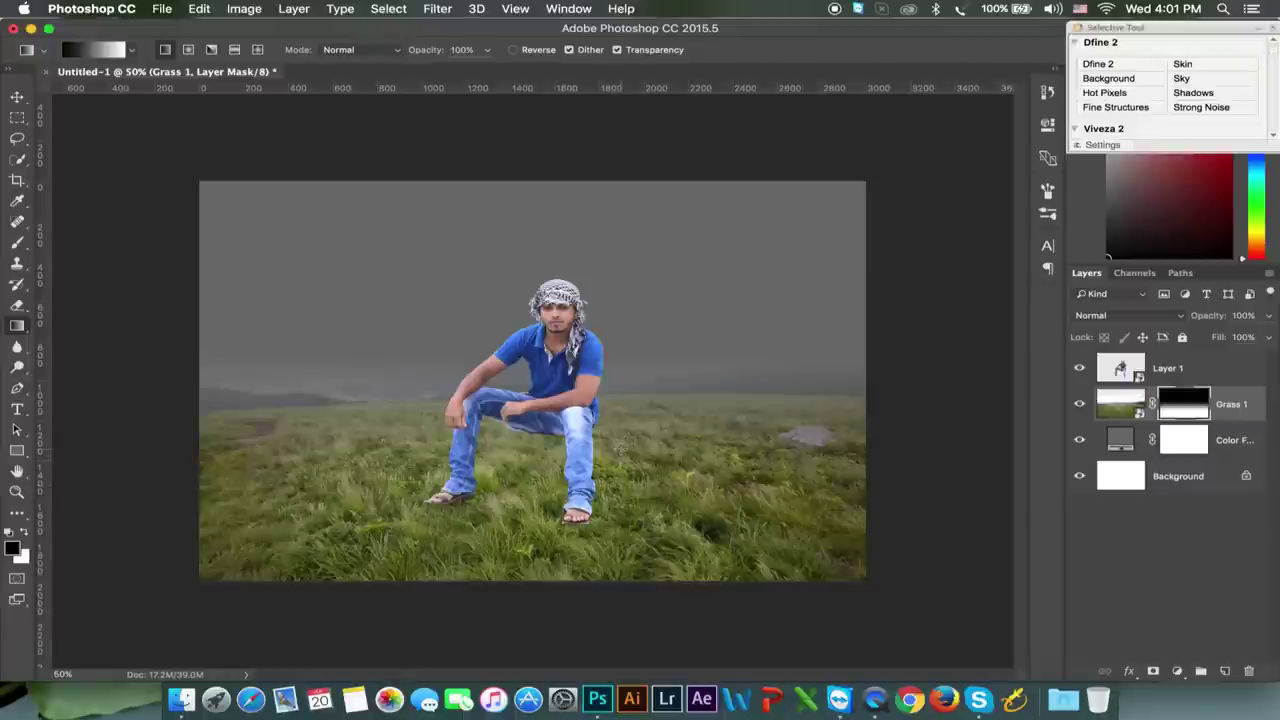
left_click_drag(630, 386, 621, 392)
left_click_drag(620, 476, 621, 490)
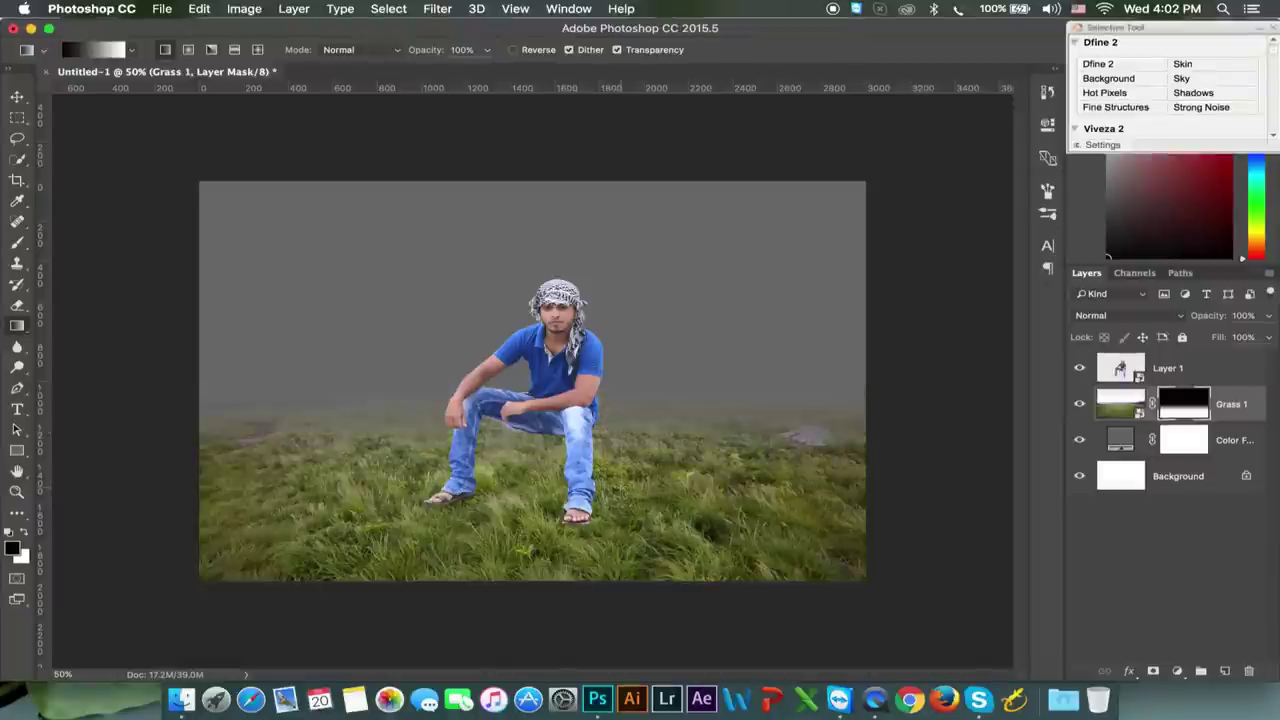
Move Grass 1 down about 111 px and the man's Layer 1 down about 109 px
left_click(17, 97)
left_click_drag(760, 386, 766, 405)
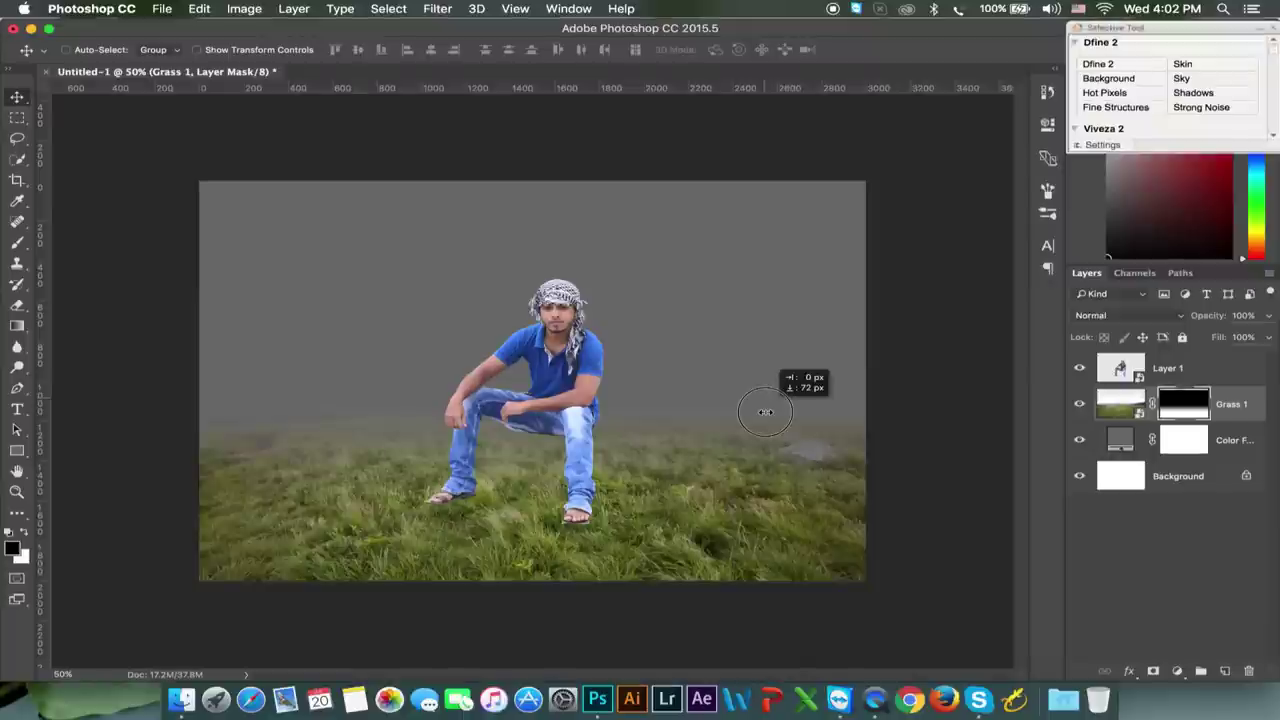
left_click_drag(766, 405, 766, 402)
left_click(1222, 372)
left_click_drag(791, 357, 797, 380)
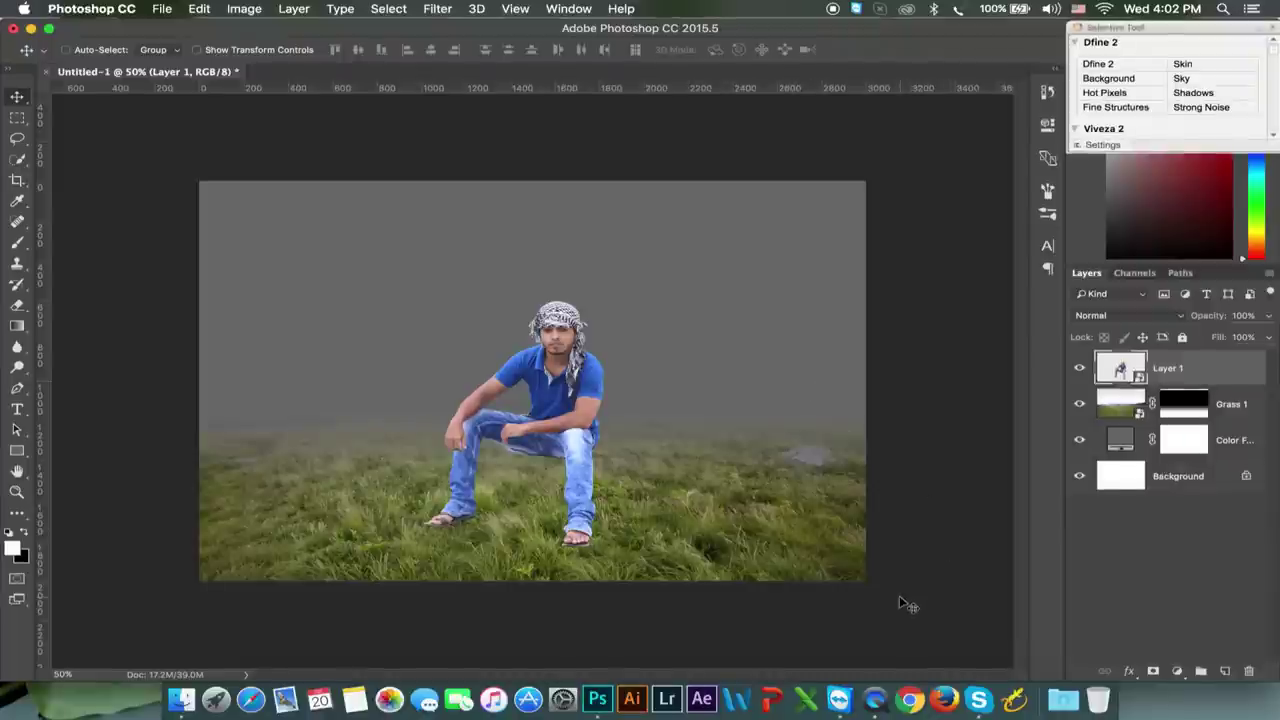
left_click(163, 10)
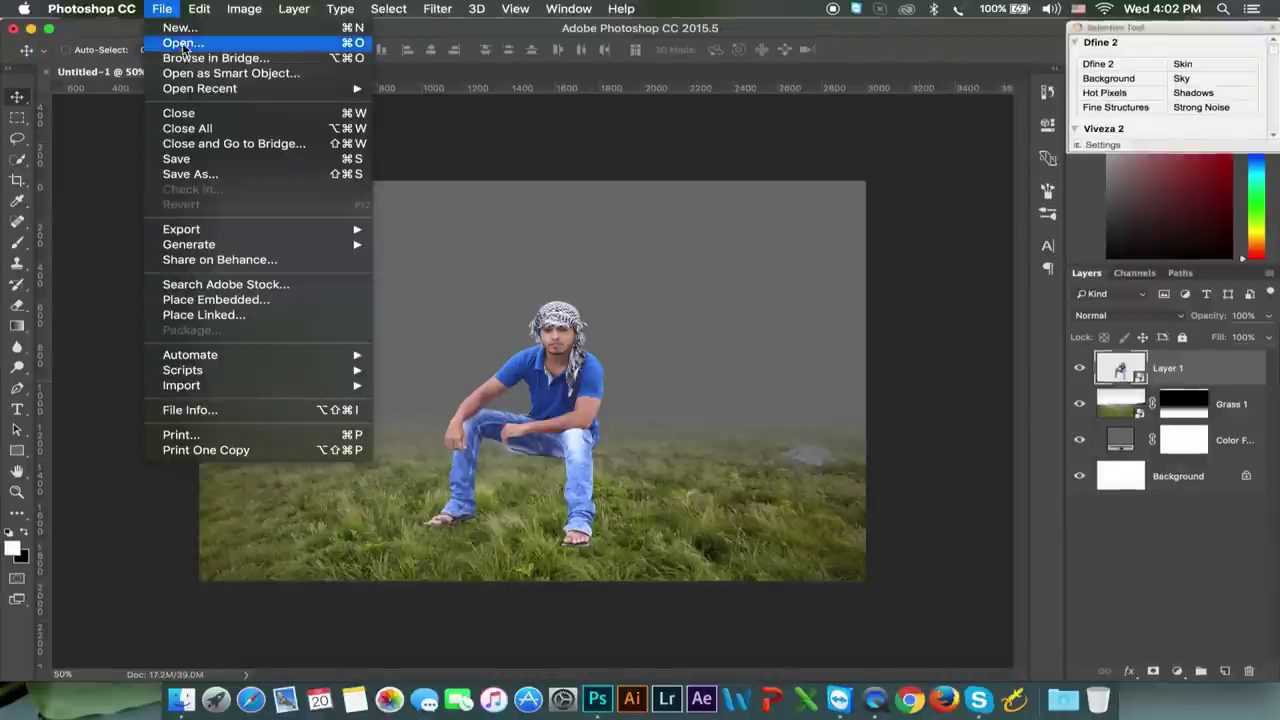
Open Clouds 3.jpg as its own document
left_click(183, 43)
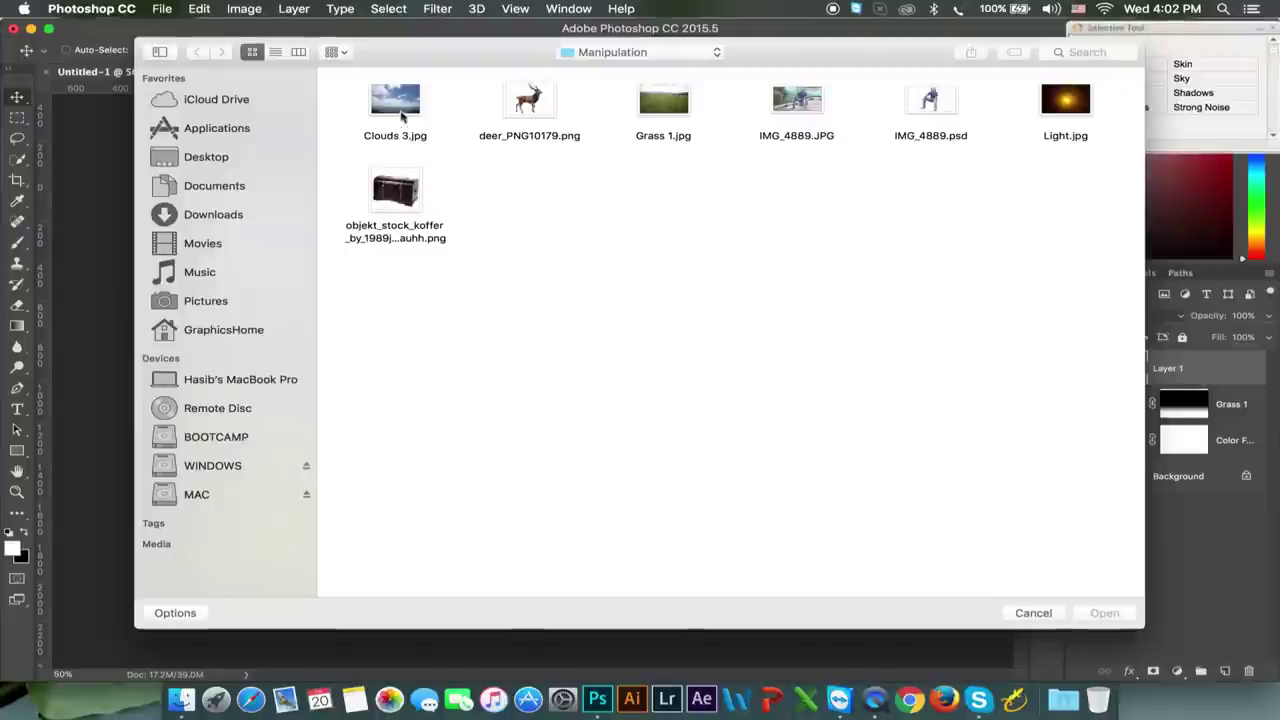
left_click(400, 108)
double_click(400, 108)
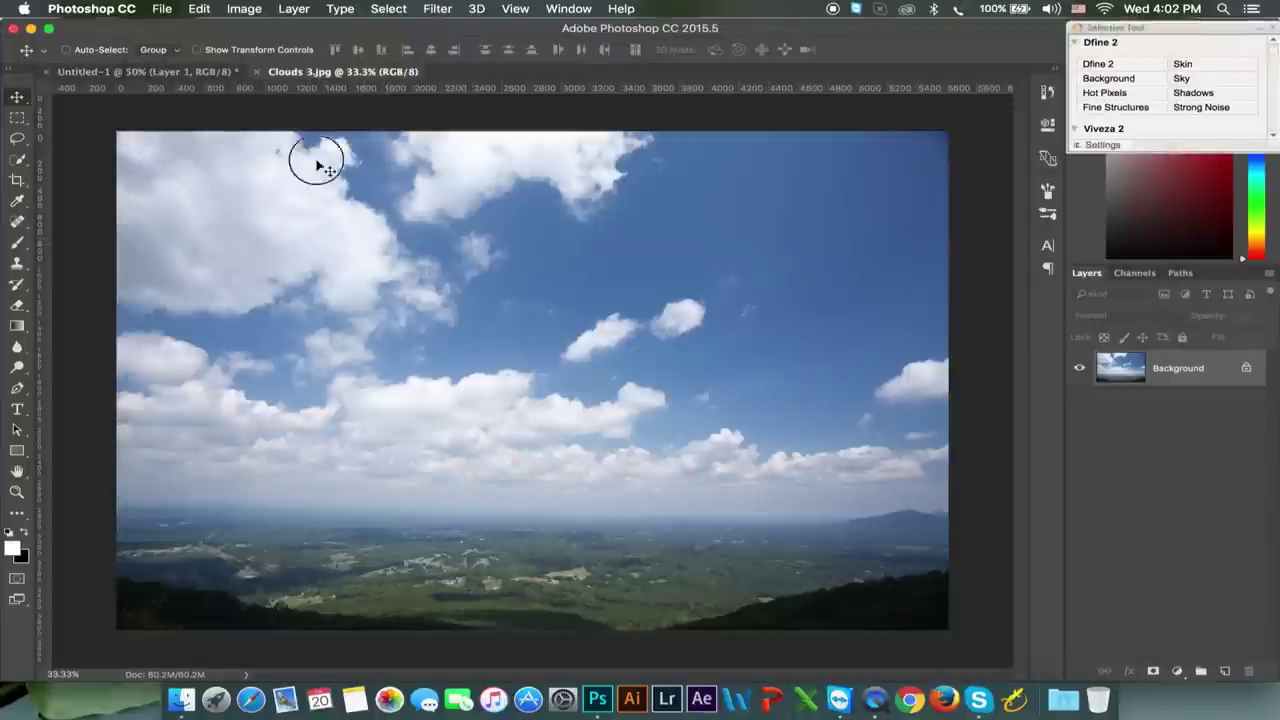
Drop the clouds into Untitled-1 as Layer 2 below Grass 1 and shift them upward
left_click(198, 71)
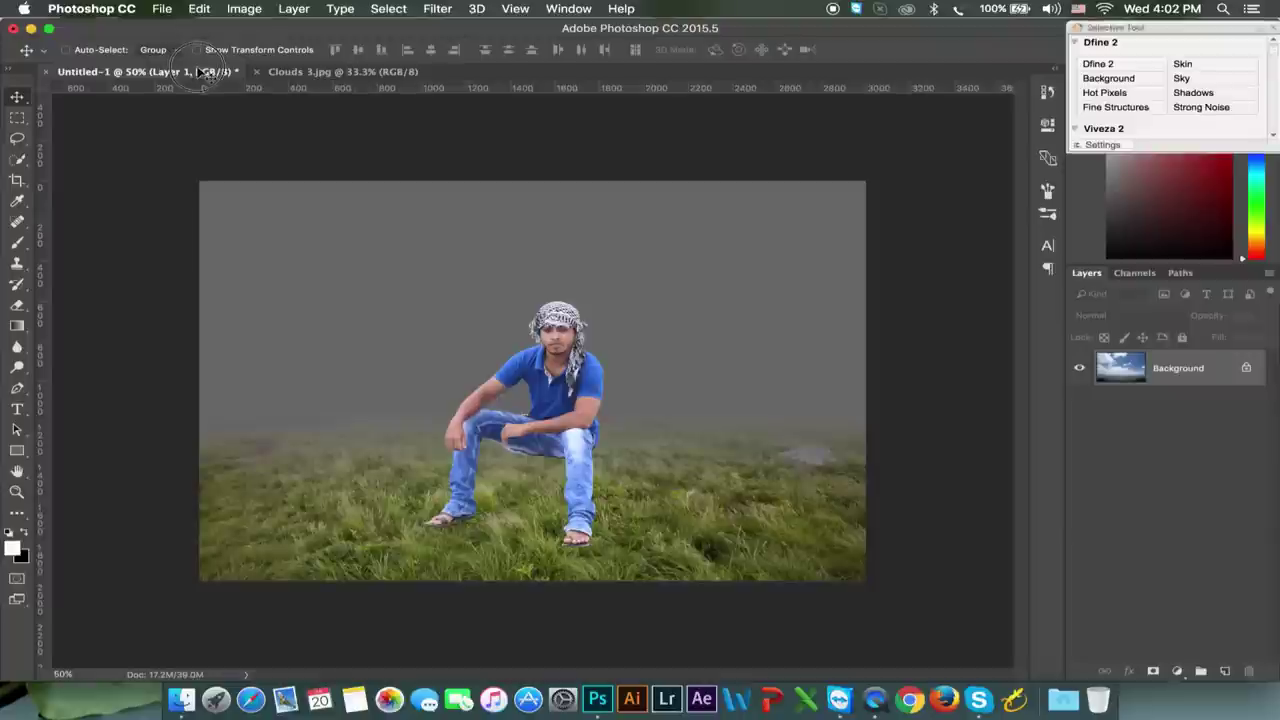
left_click_drag(327, 214, 340, 238)
left_click_drag(1178, 368, 1183, 453)
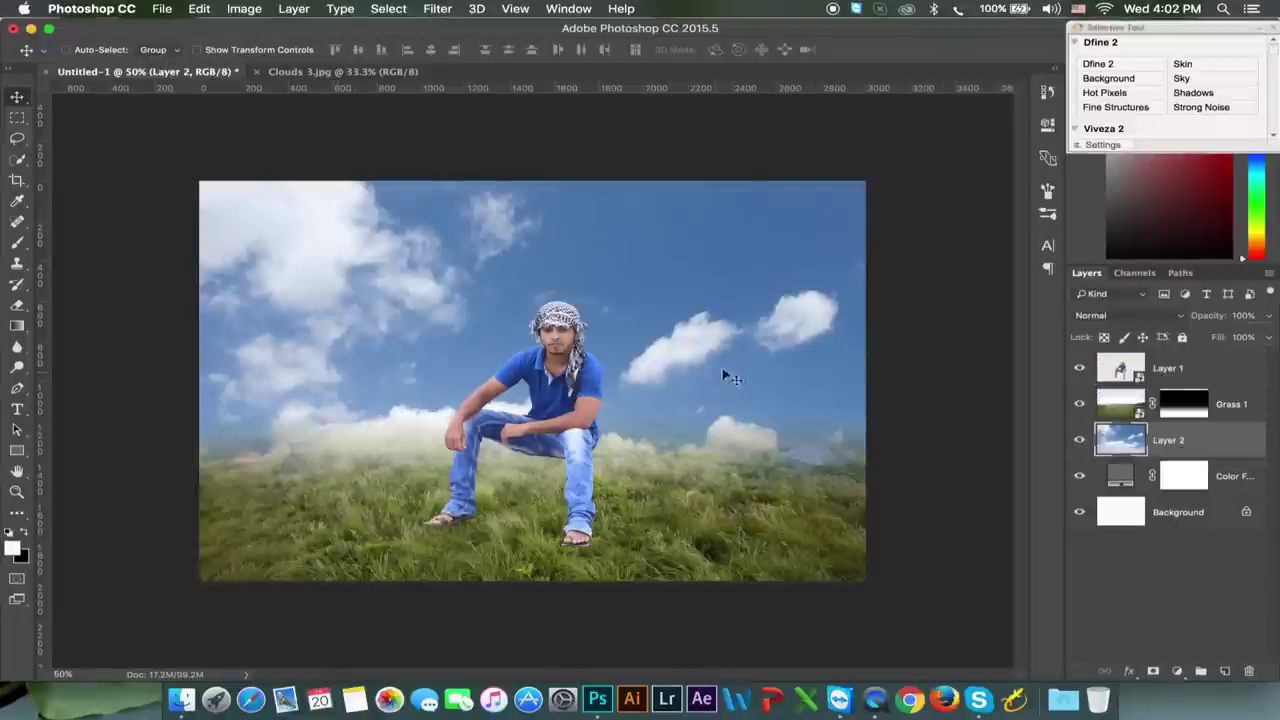
left_click_drag(727, 375, 705, 235)
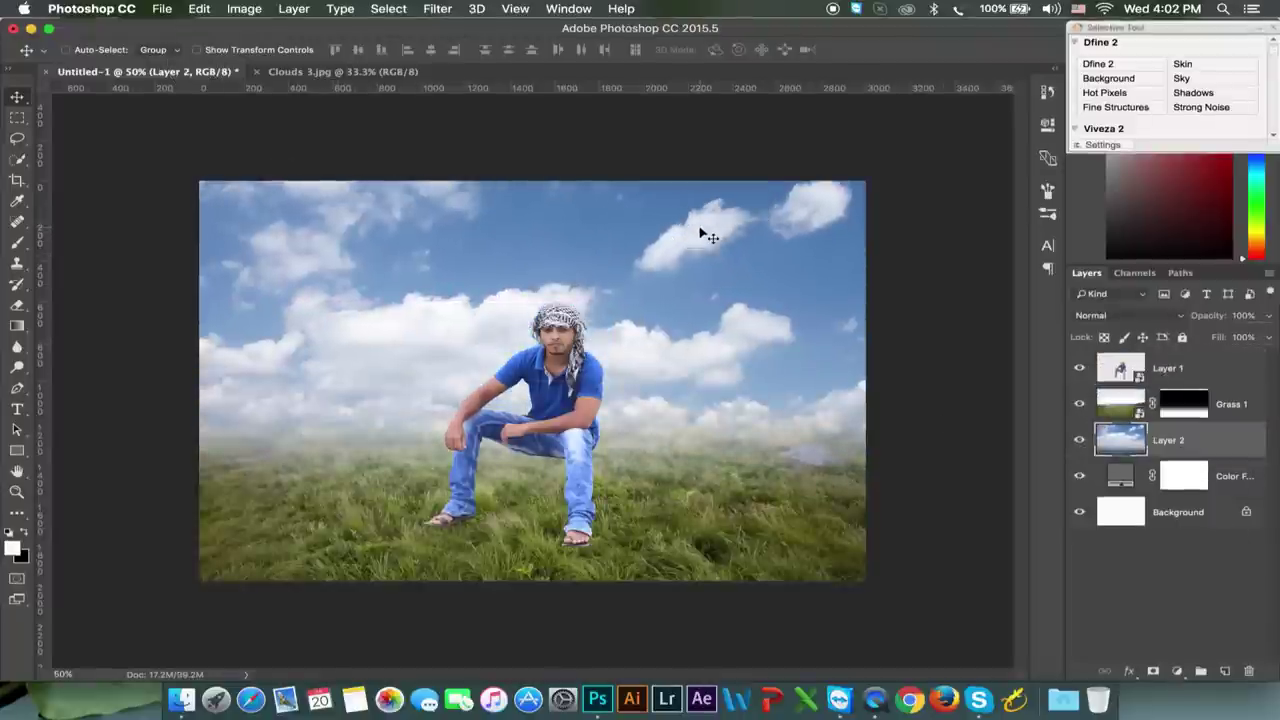
key("ctrl+t")
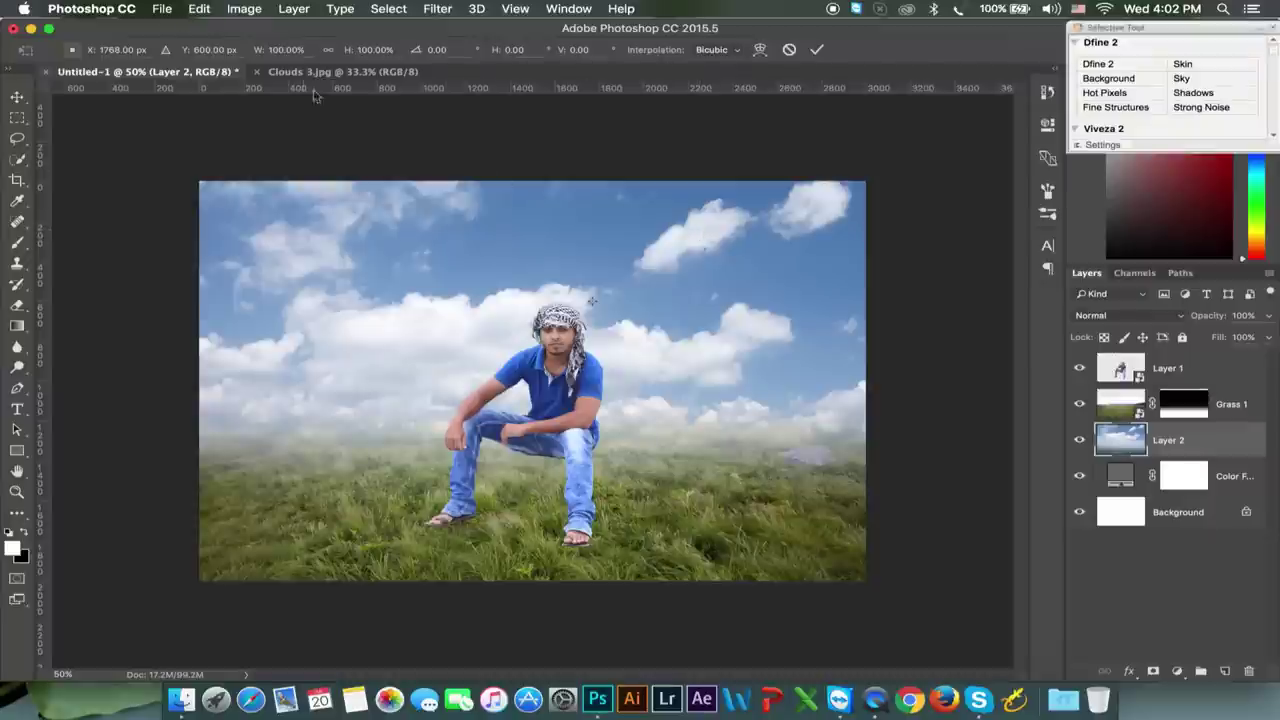
Scale the clouds proportionally to roughly half size and reposition them up and left
left_click(329, 50)
left_click_drag(256, 58, 204, 58)
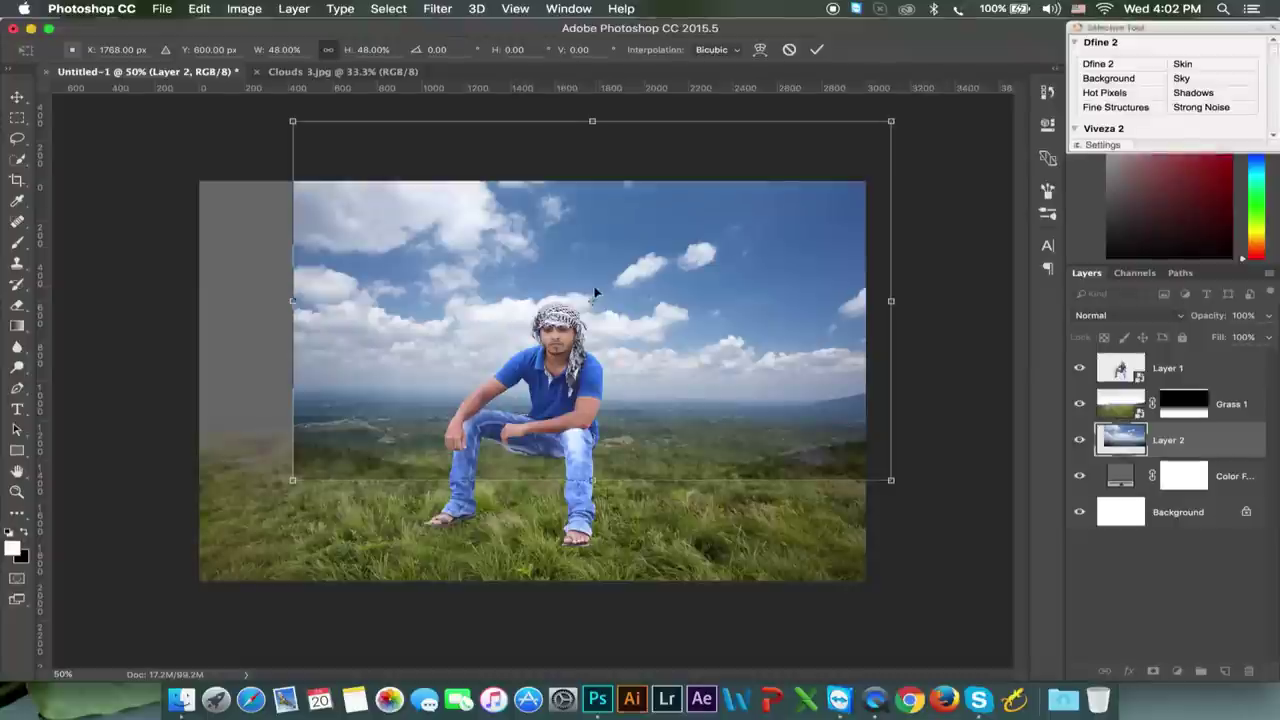
left_click_drag(591, 294, 489, 279)
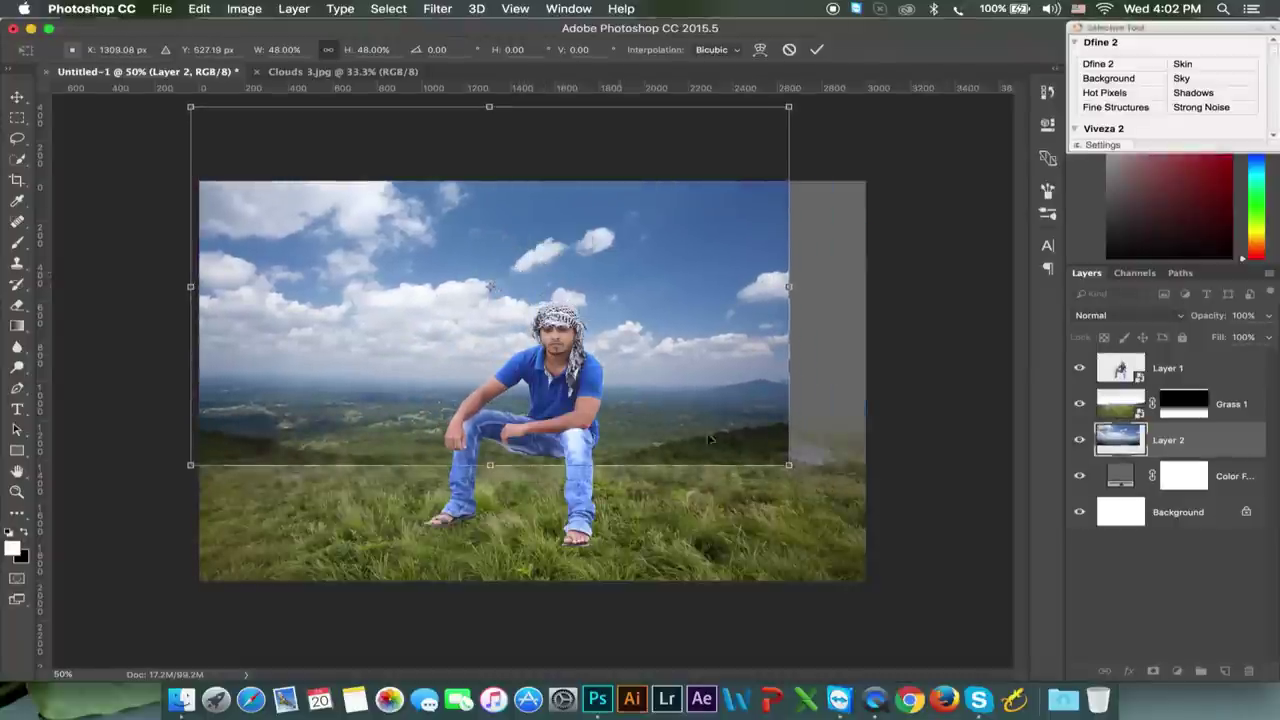
mouse_move(788, 464)
left_mouse_down()
mouse_move(843, 462)
mouse_move(871, 517)
left_mouse_up()
mouse_move(811, 443)
left_mouse_down()
mouse_move(807, 397)
mouse_move(809, 408)
left_mouse_up()
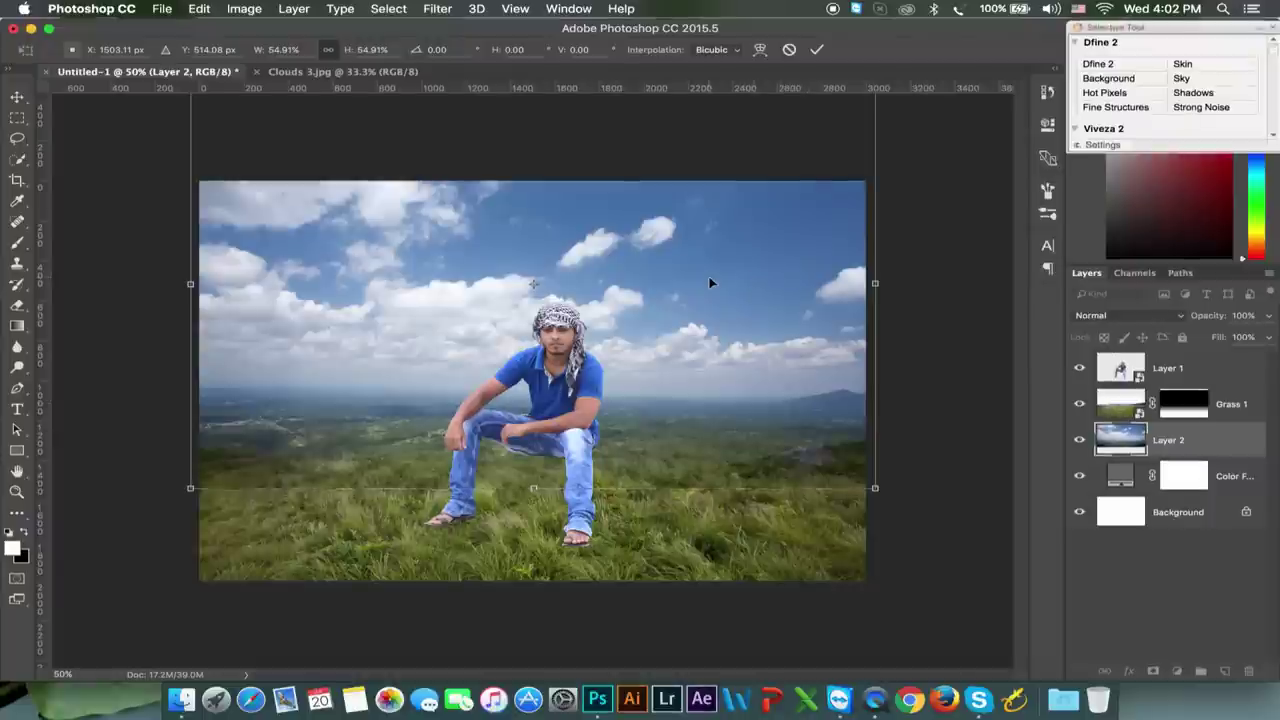
scroll(710, 283, "down", 3)
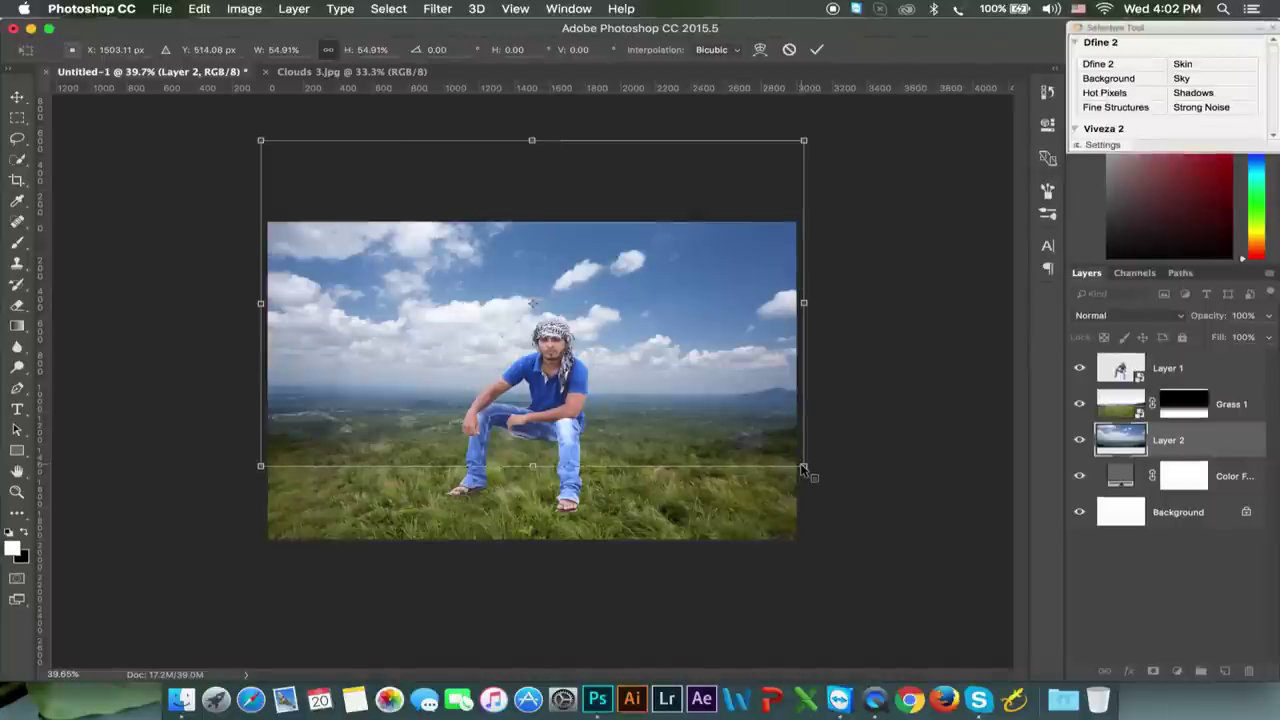
left_click(813, 465)
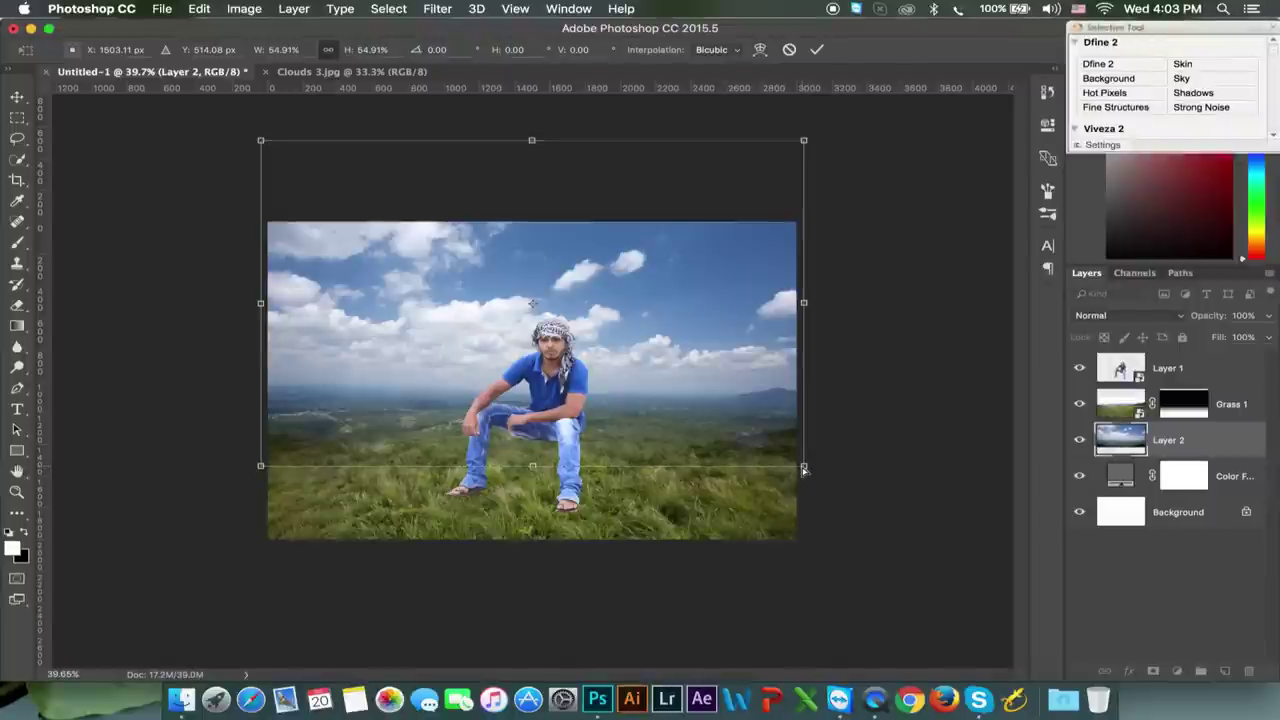
Spread the cloud layer's top outward in perspective, pull the top down, and commit
left_click_drag(804, 468, 821, 467)
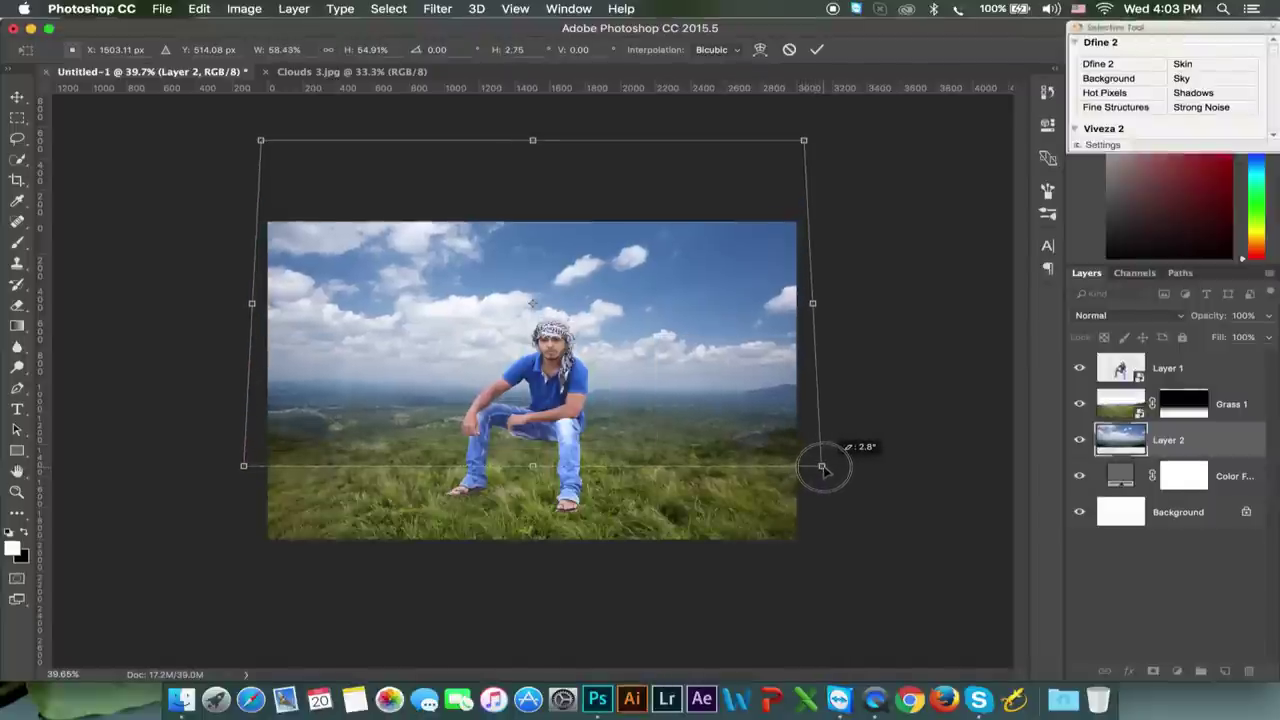
mouse_move(821, 467)
left_mouse_down()
mouse_move(801, 471)
mouse_move(760, 435)
left_mouse_up()
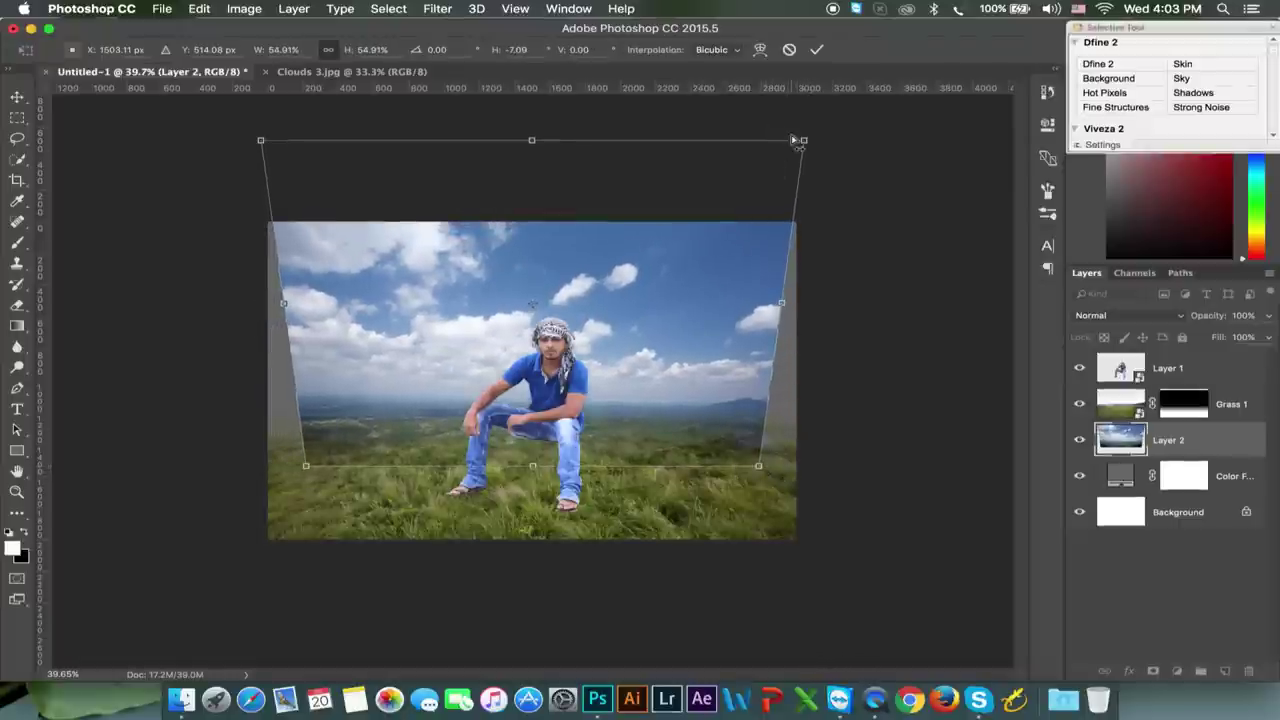
mouse_move(806, 142)
left_mouse_down()
mouse_move(845, 145)
mouse_move(891, 112)
left_mouse_up()
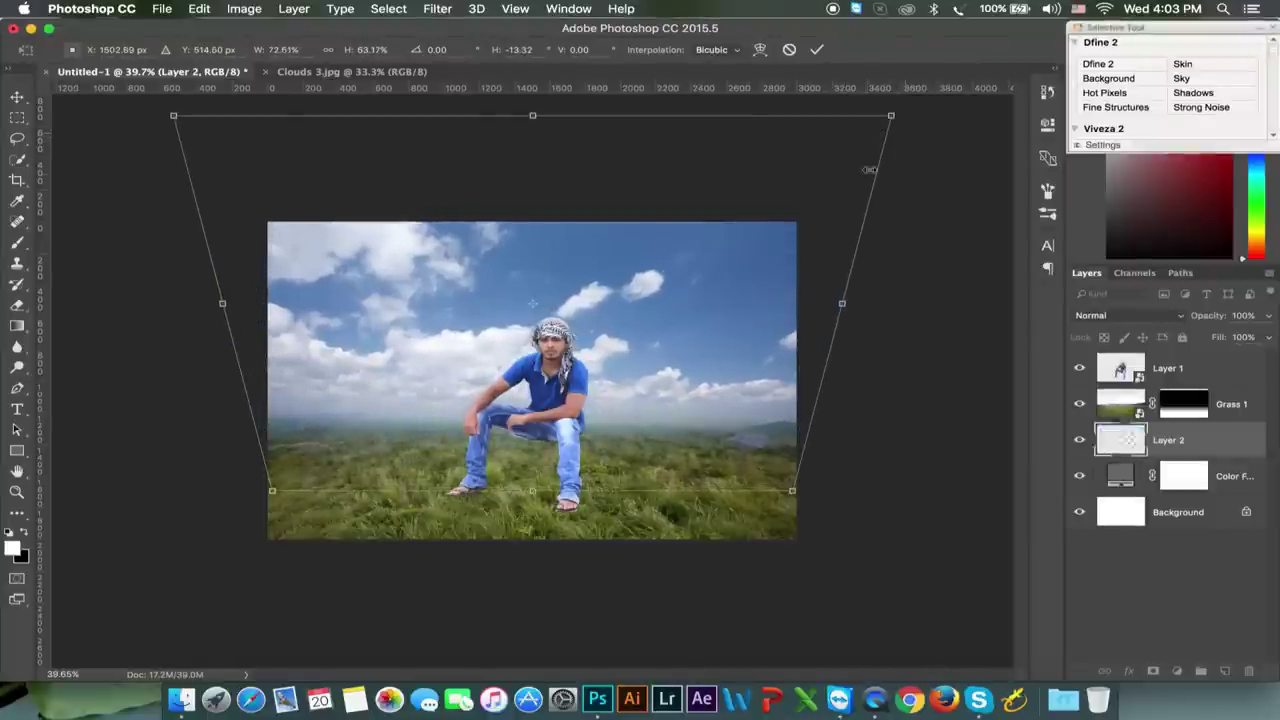
left_click_drag(568, 275, 570, 254)
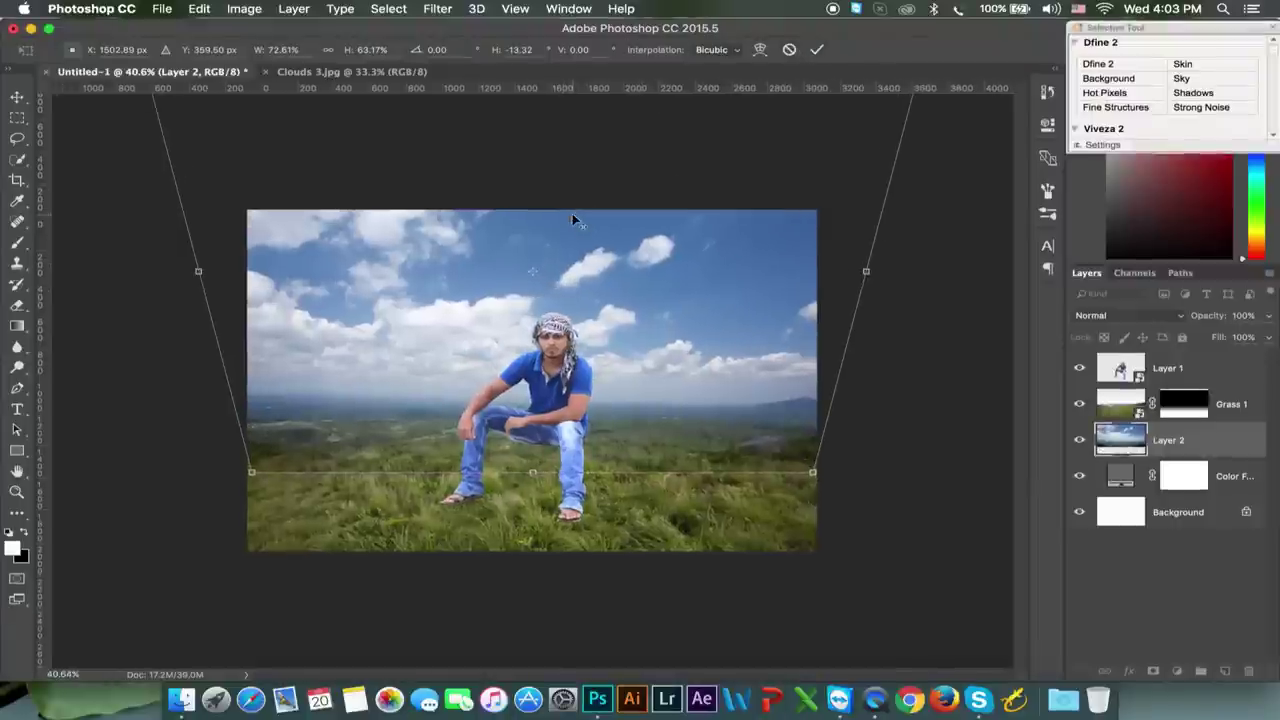
key("ctrl+minus")
left_click_drag(533, 177, 532, 244)
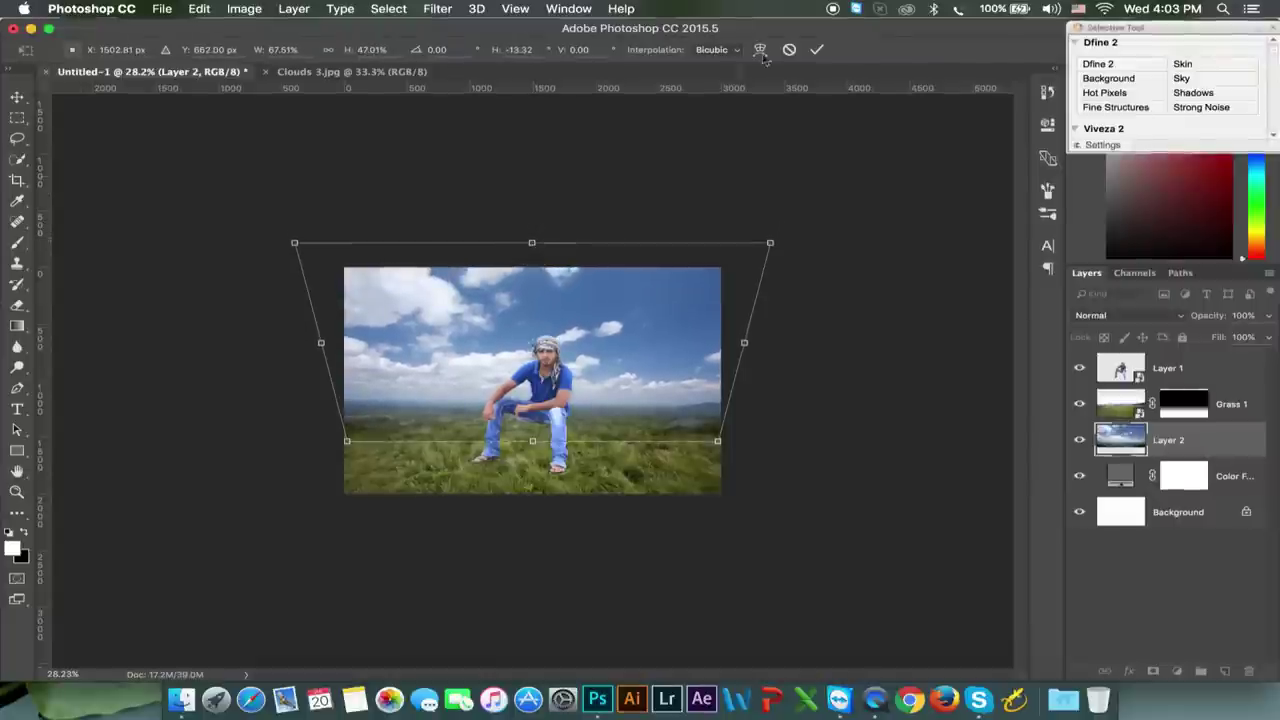
left_click(814, 49)
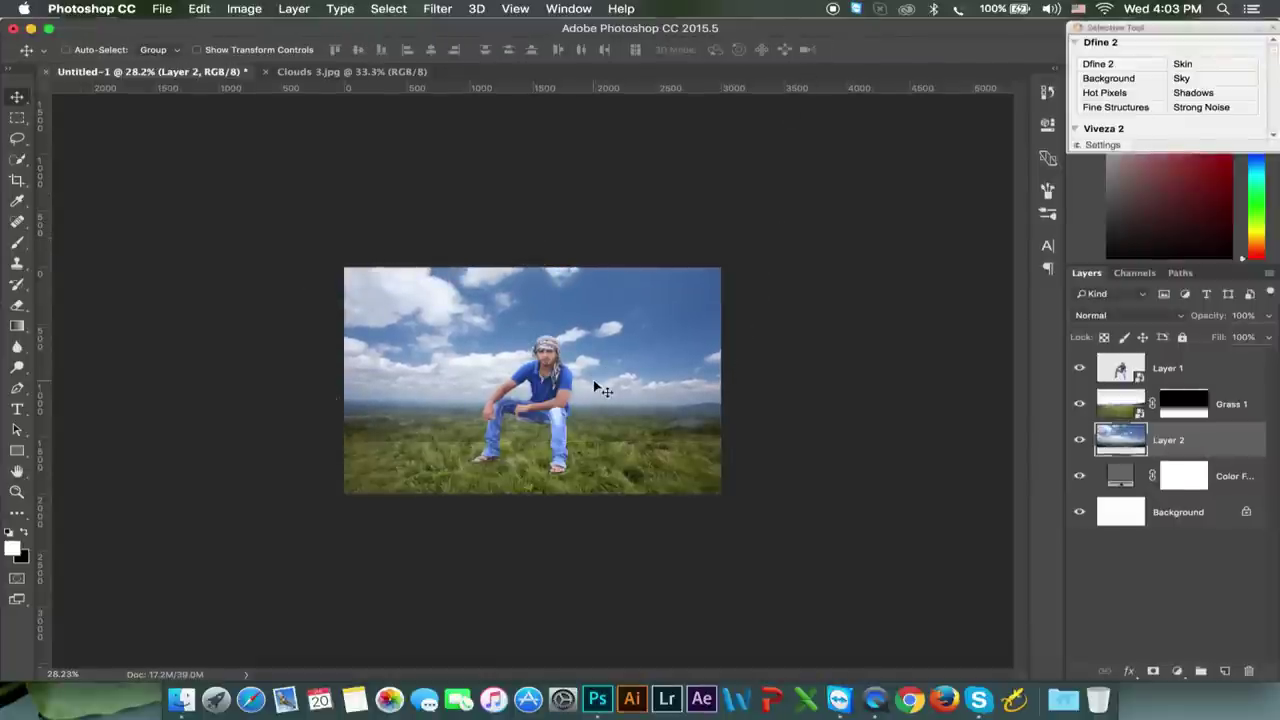
scroll(594, 383, "up", 3)
scroll(600, 385, "up", 3)
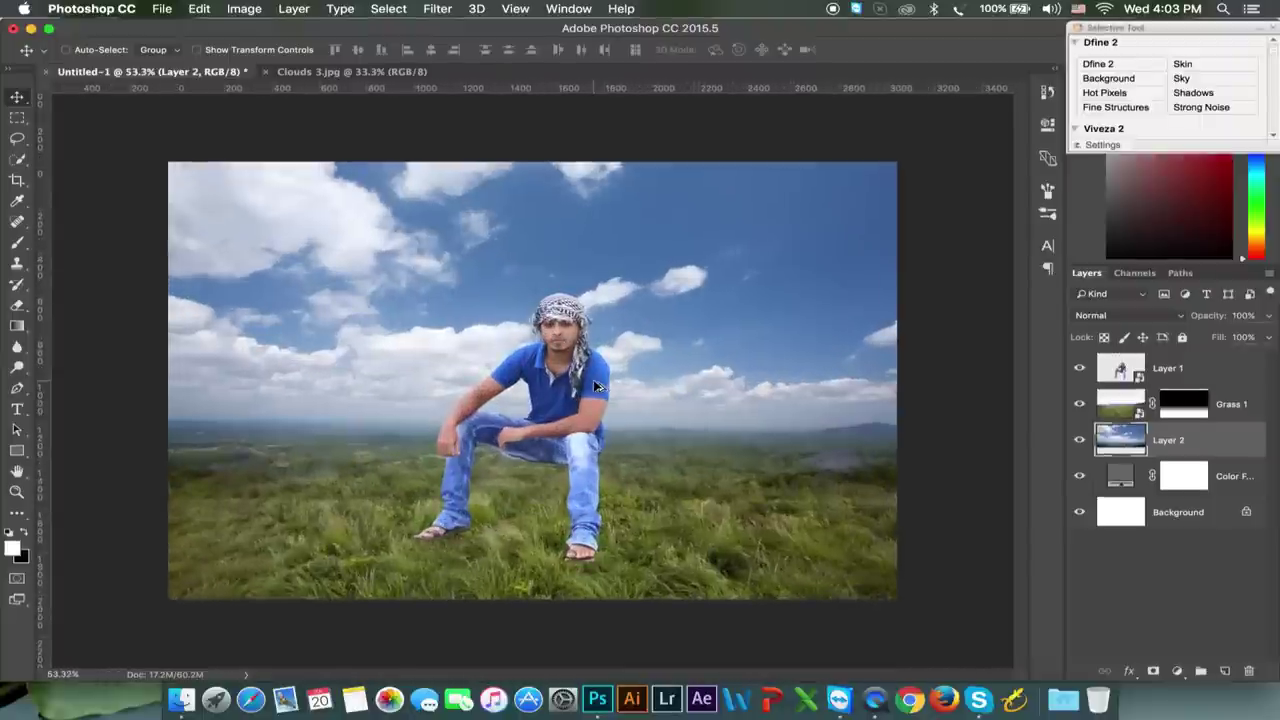
Add a mask to Layer 2 with a black-to-white gradient fading clouds into the horizon
key("ctrl+shift+m")
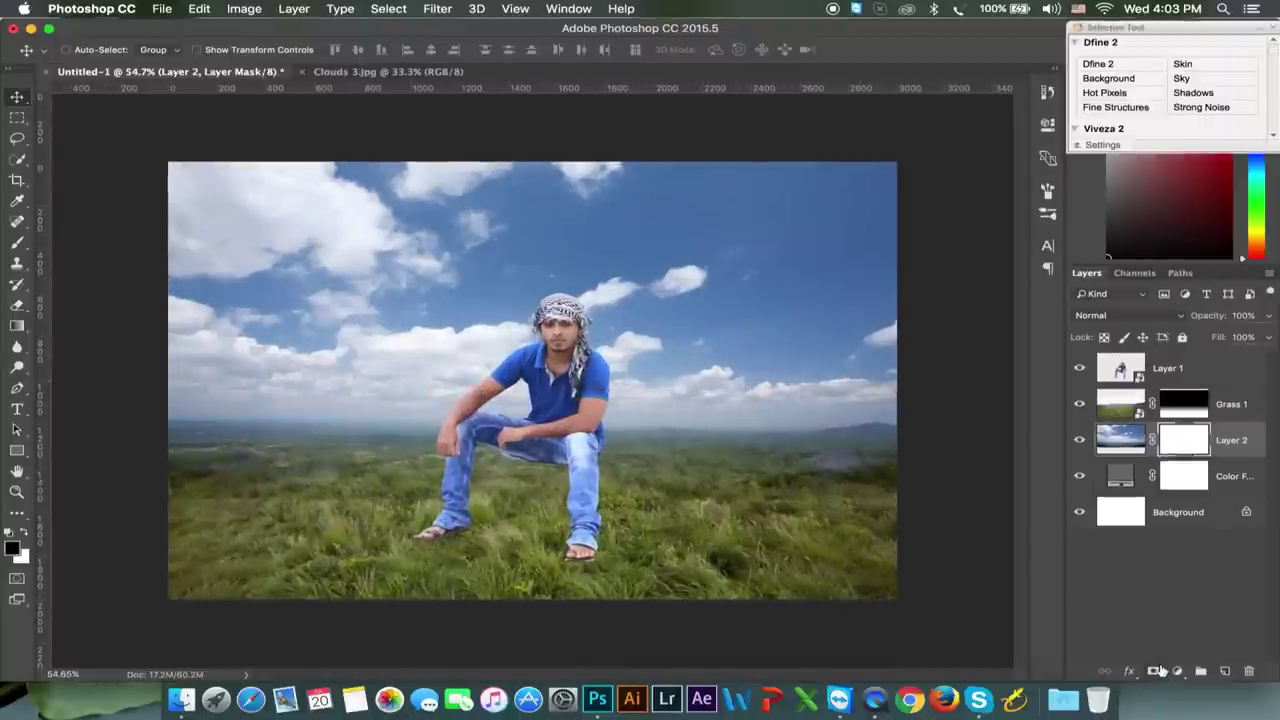
left_click(20, 327)
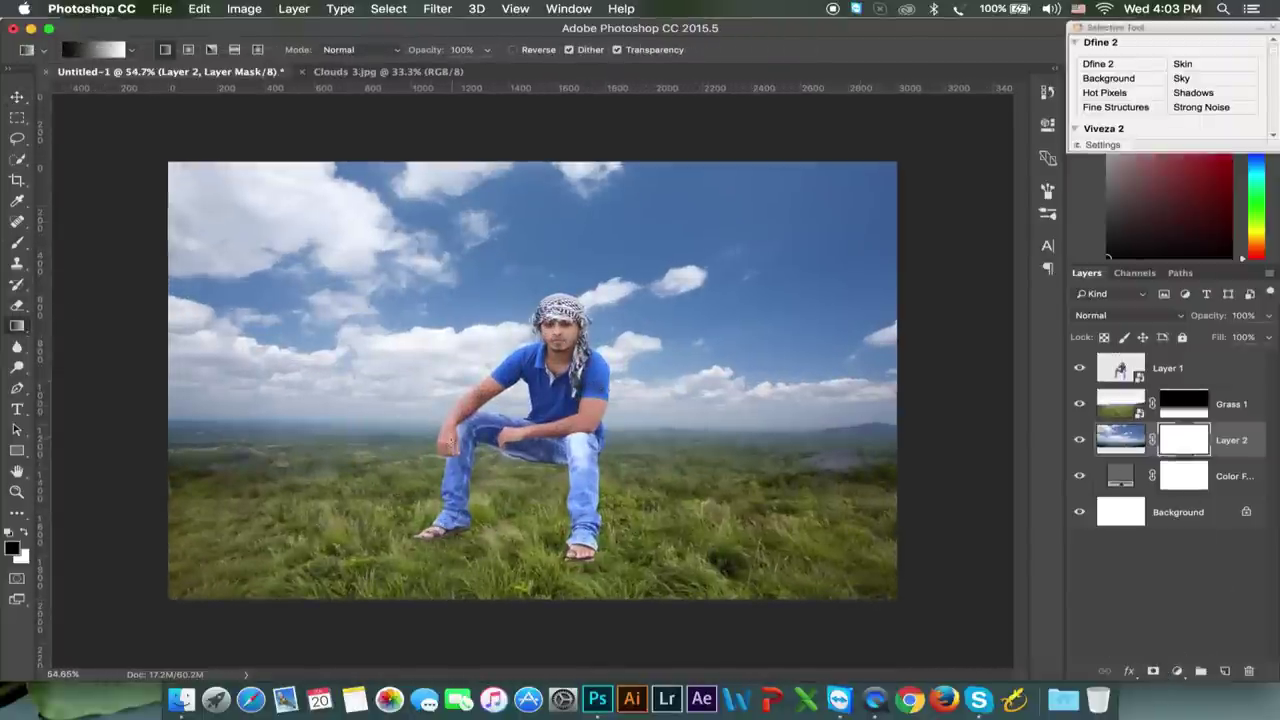
left_click_drag(447, 492, 439, 407)
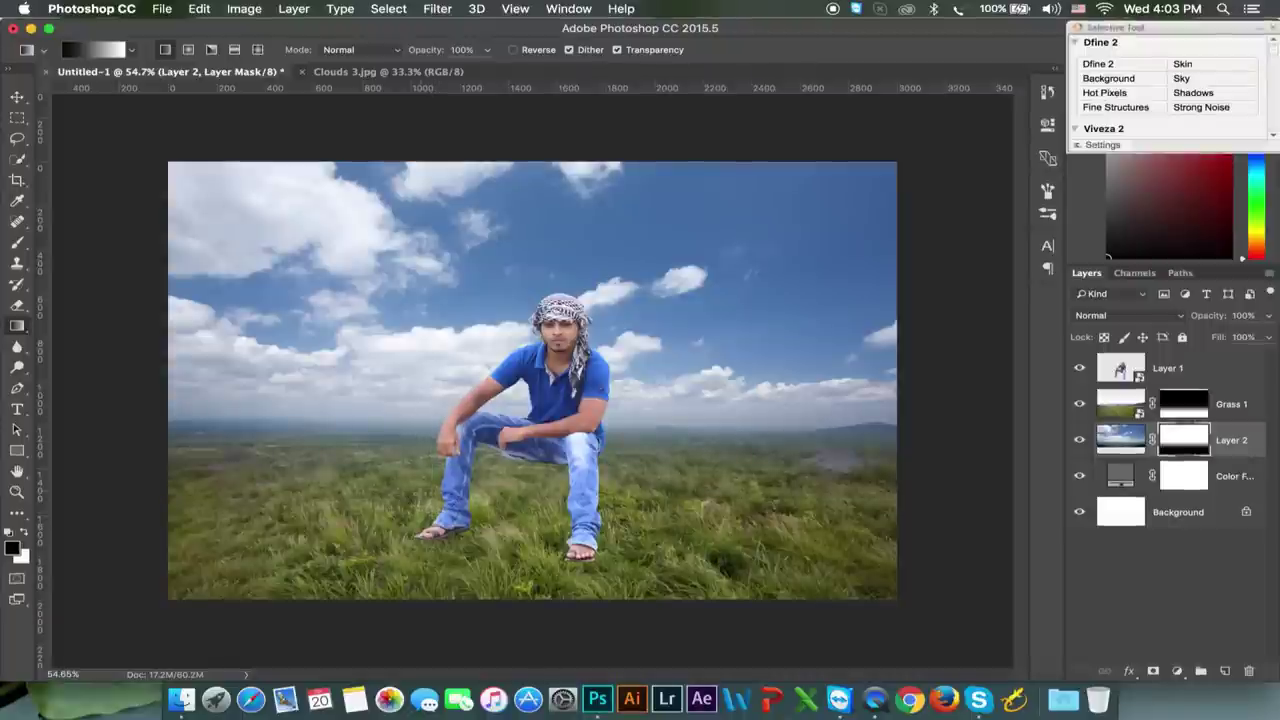
left_click_drag(421, 456, 430, 384)
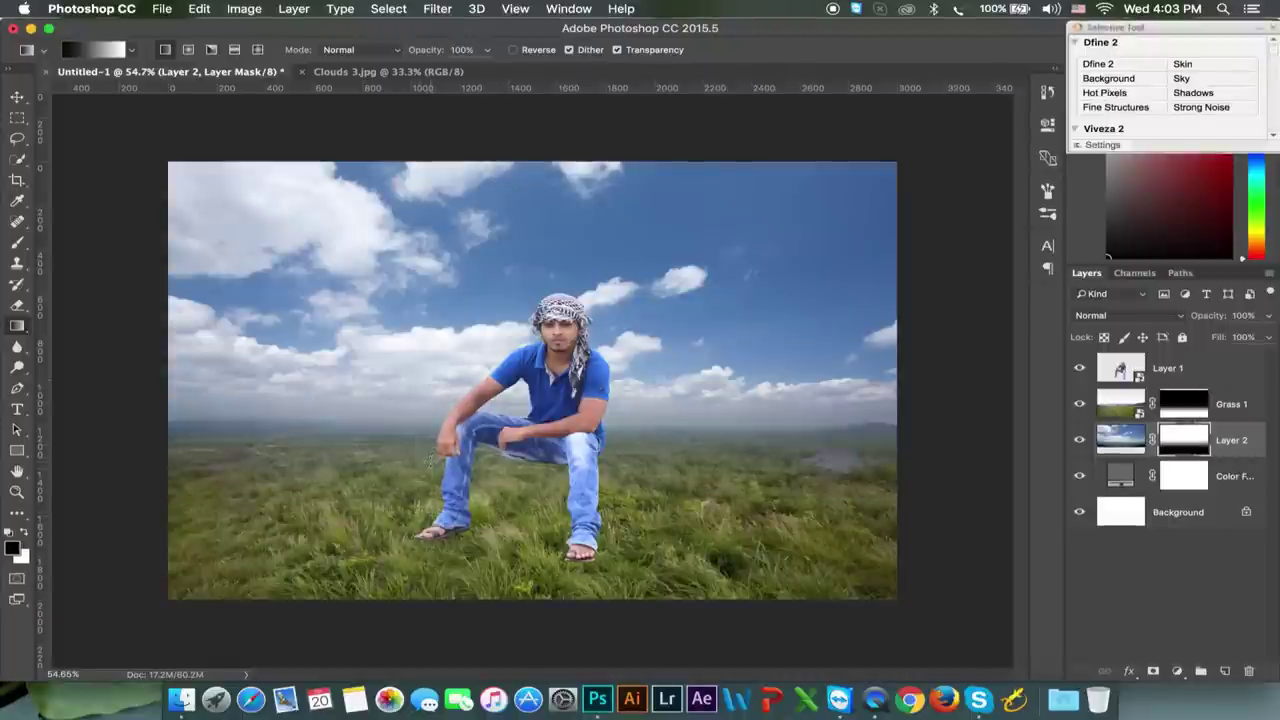
key("ctrl+z")
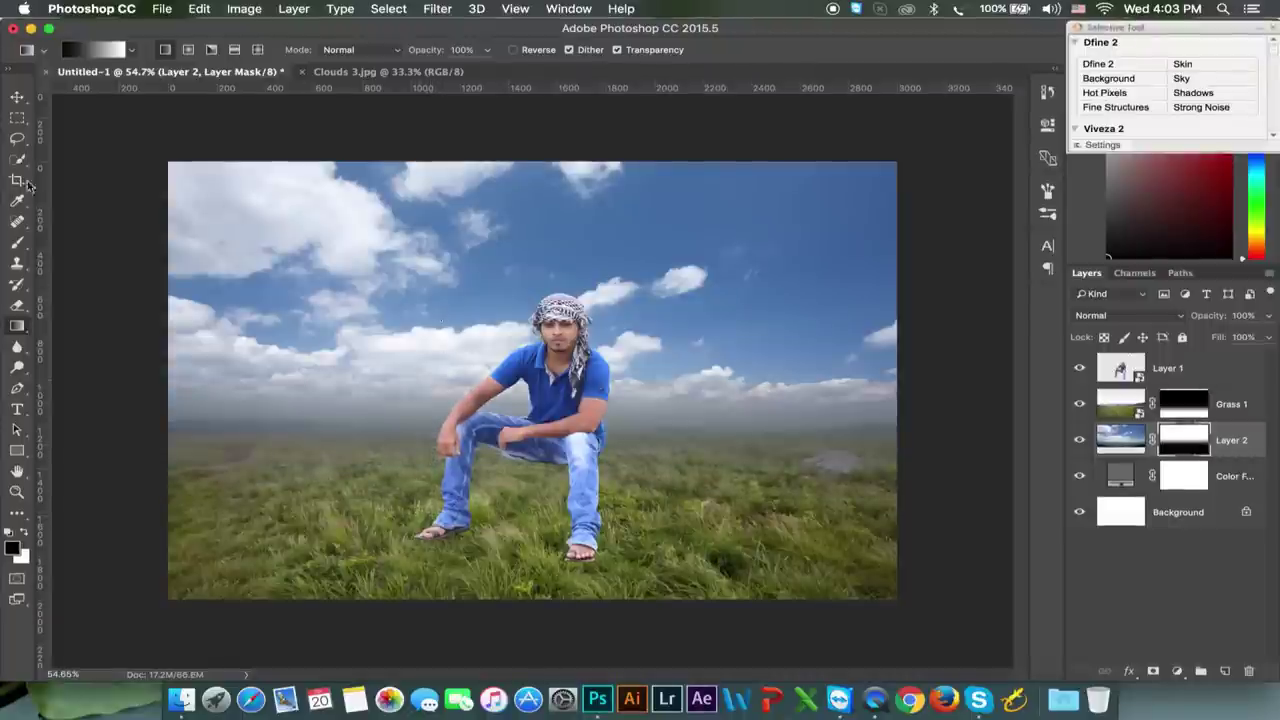
left_click(17, 100)
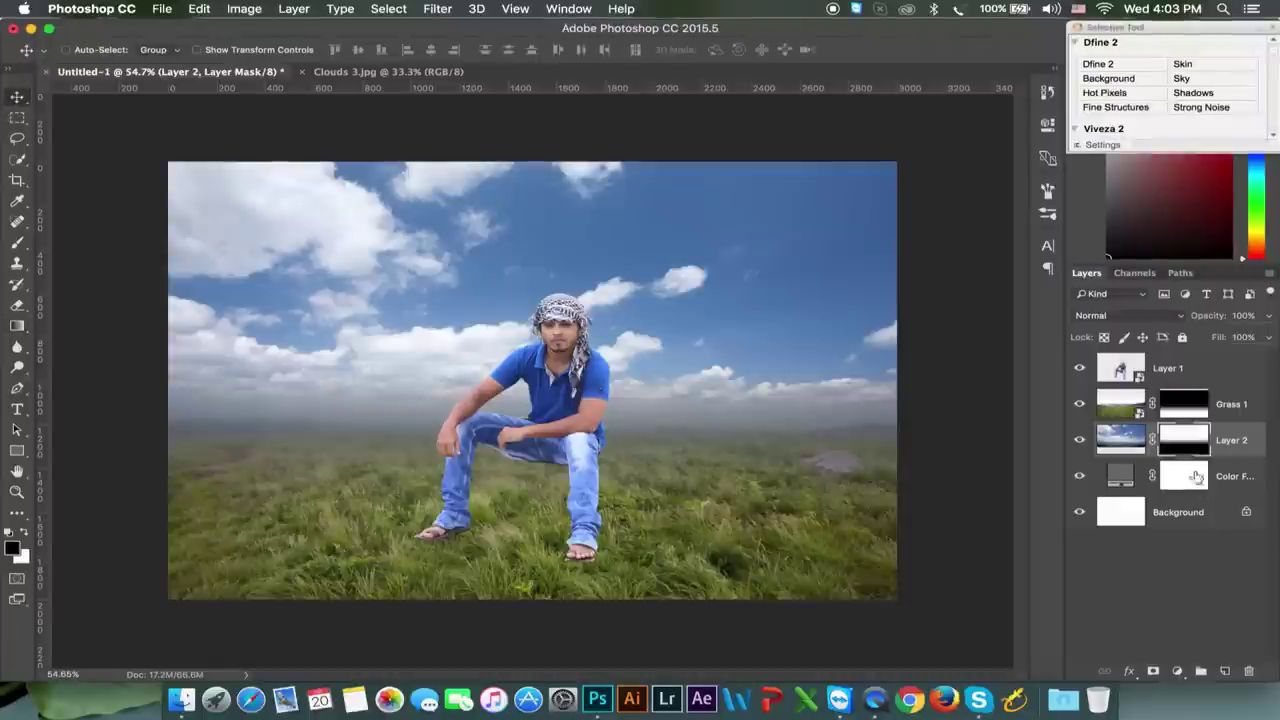
After trying Darken and other modes, set Layer 2 to Normal blending at 87% opacity
left_click(1238, 441)
left_click(1128, 315)
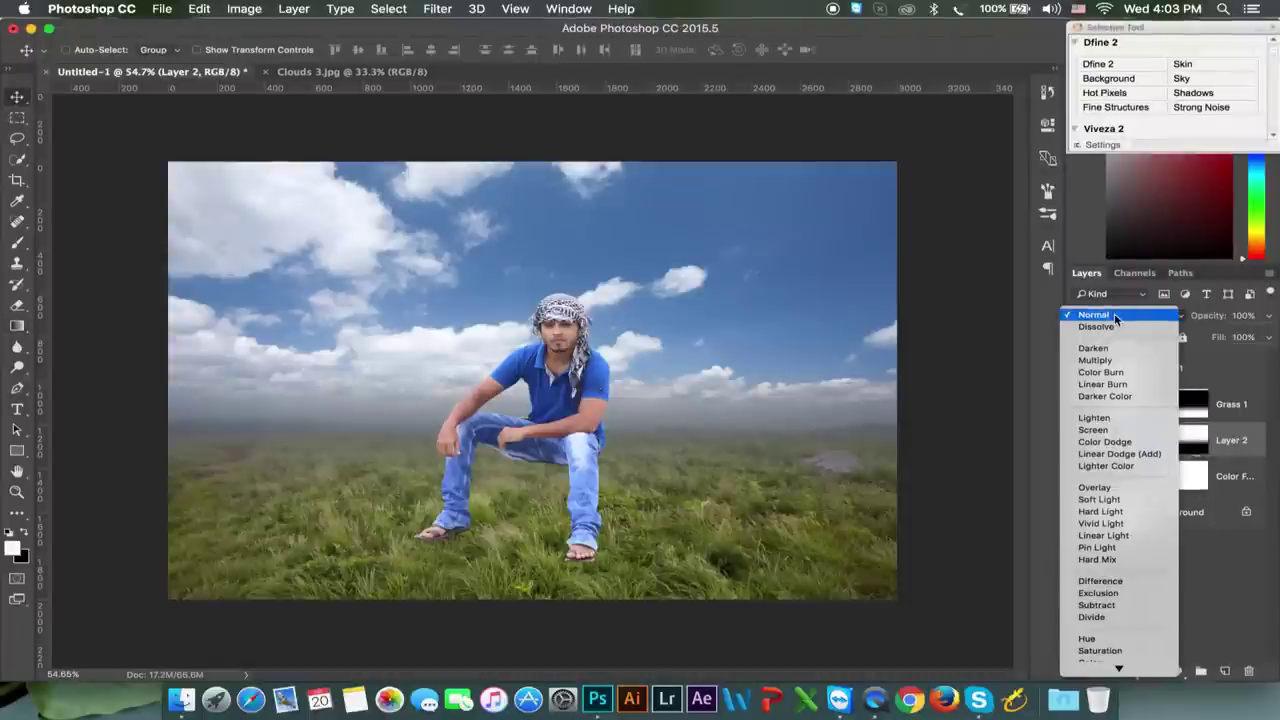
left_click(1116, 349)
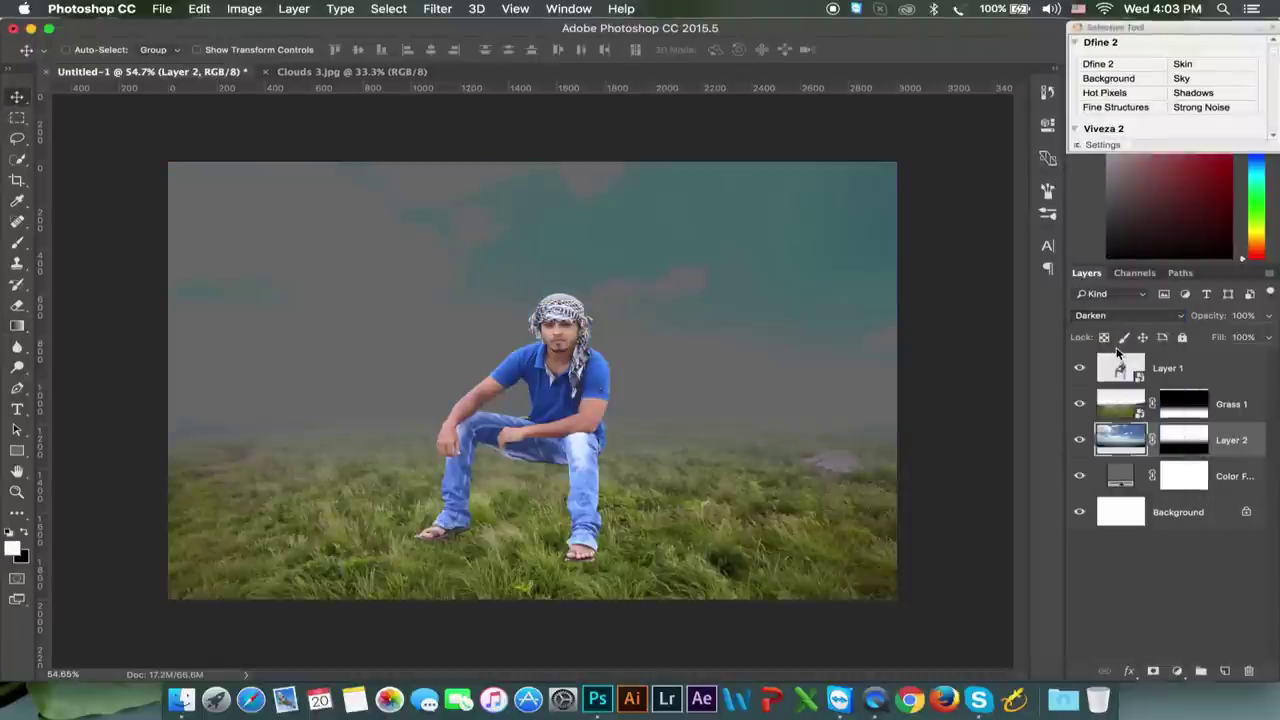
left_click(1122, 317)
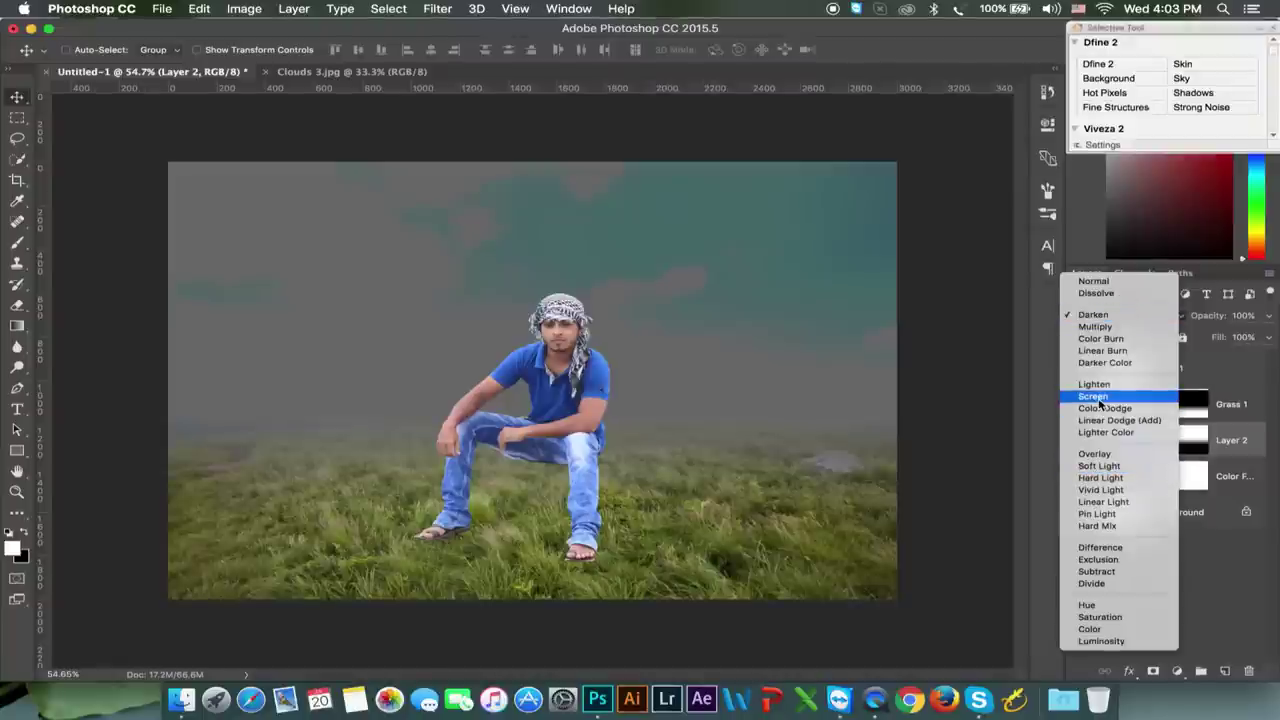
left_click(1110, 472)
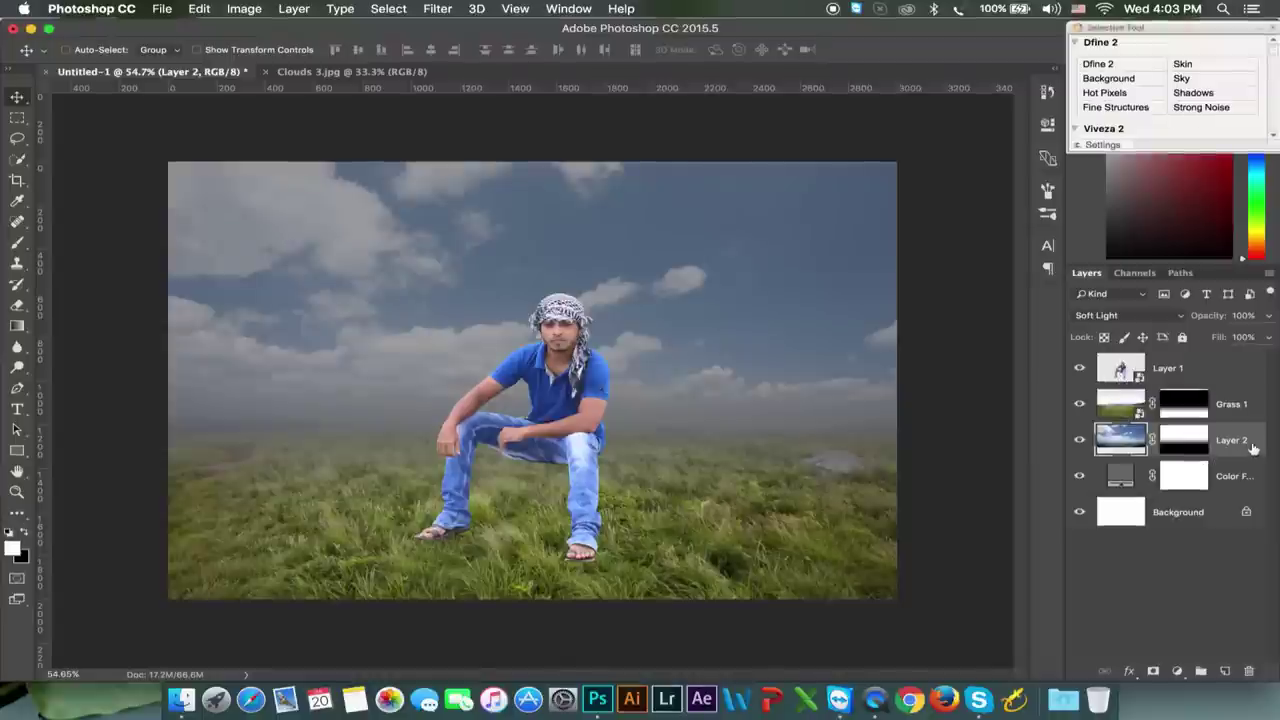
left_click(1130, 315)
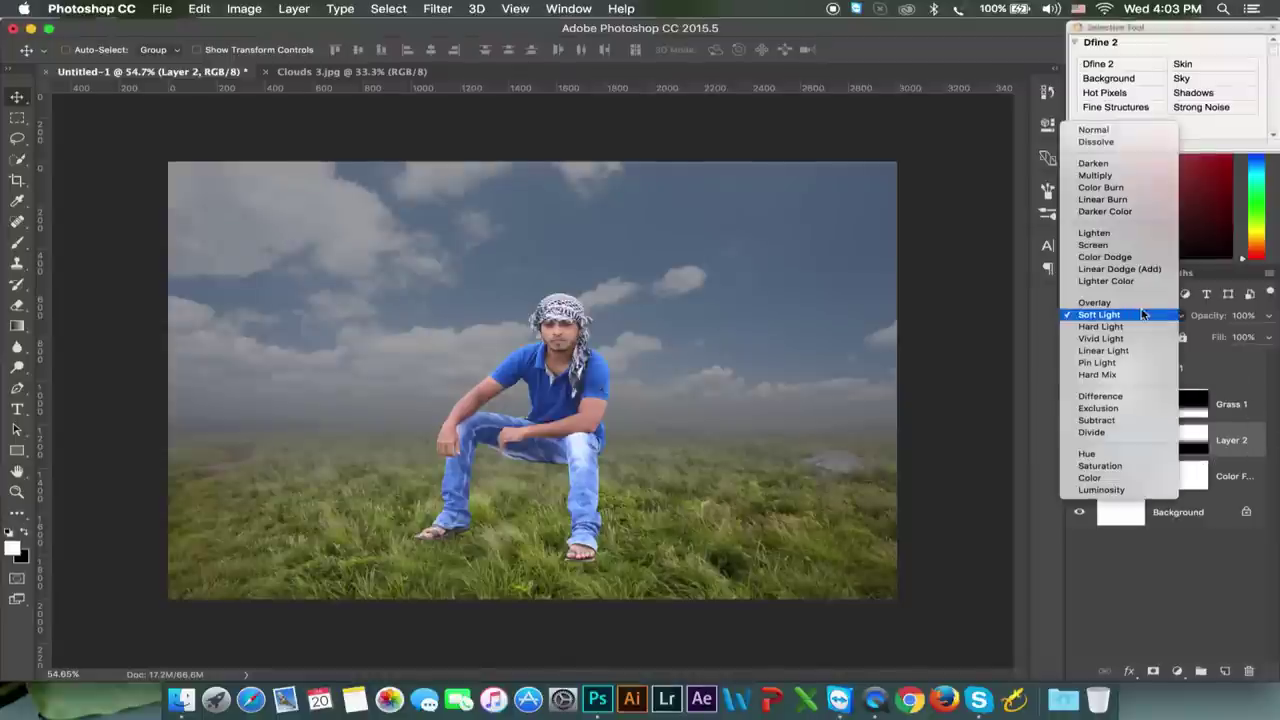
left_click(1095, 130)
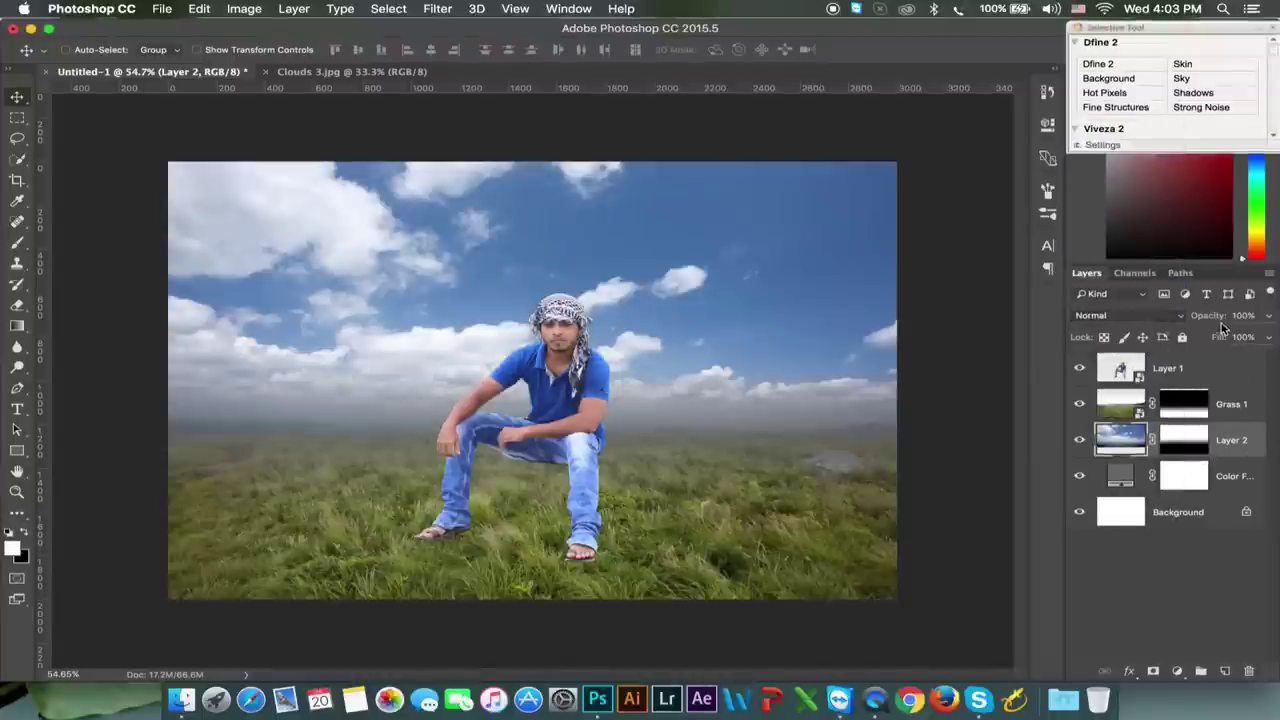
mouse_move(1210, 316)
left_mouse_down()
mouse_move(1195, 330)
mouse_move(1215, 328)
left_mouse_up()
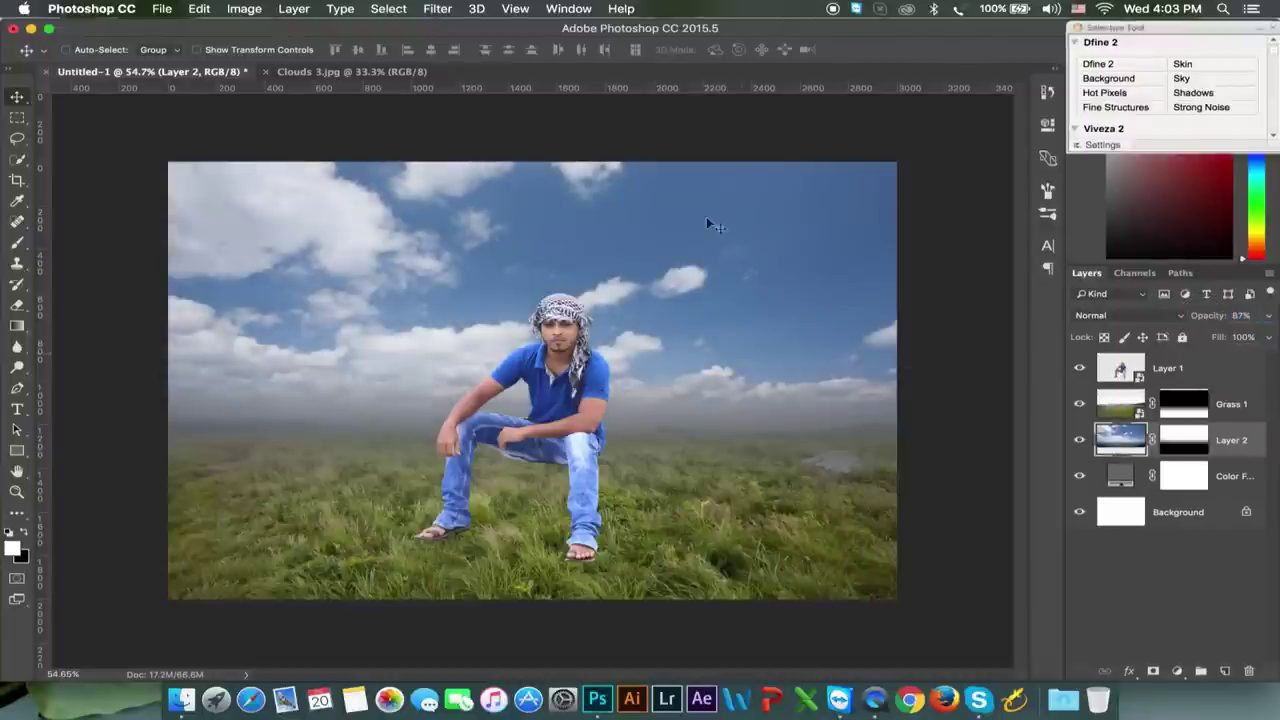
left_click(293, 75)
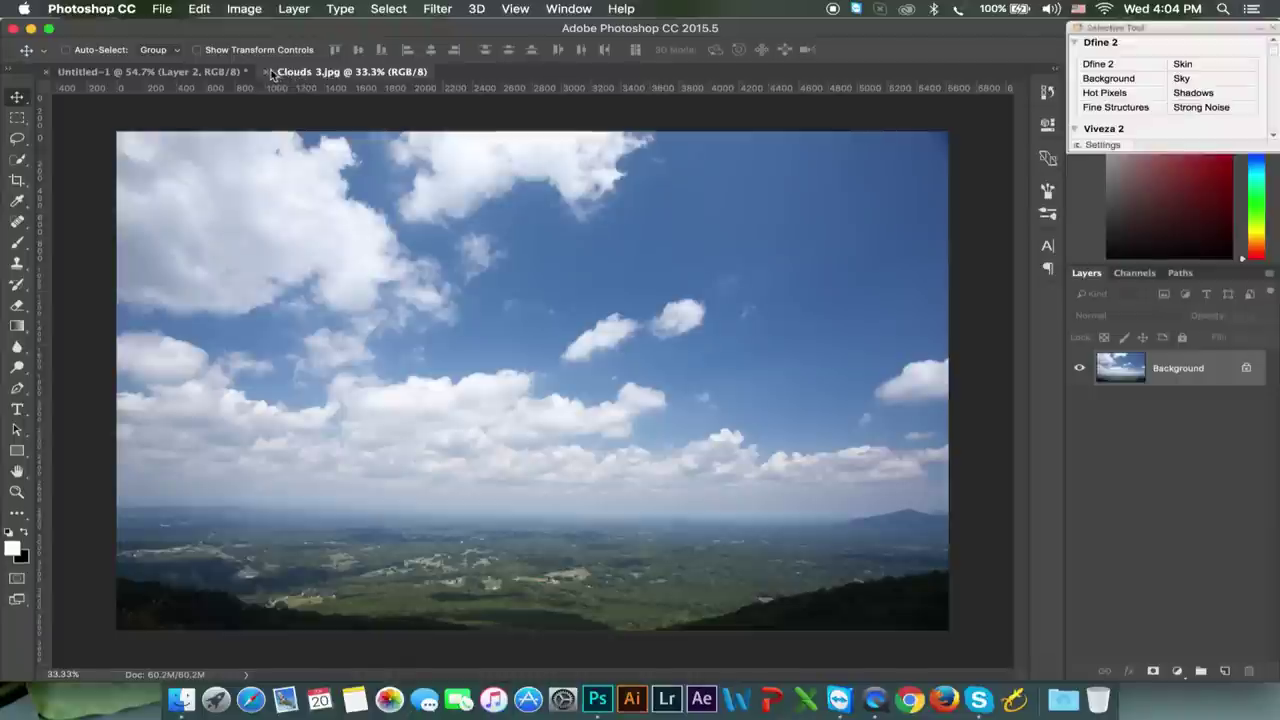
Close Clouds 3.jpg and open objekt_stock_koffer_by_1989juni-d4yauhh.png from the Manipulation folder
left_click(267, 72)
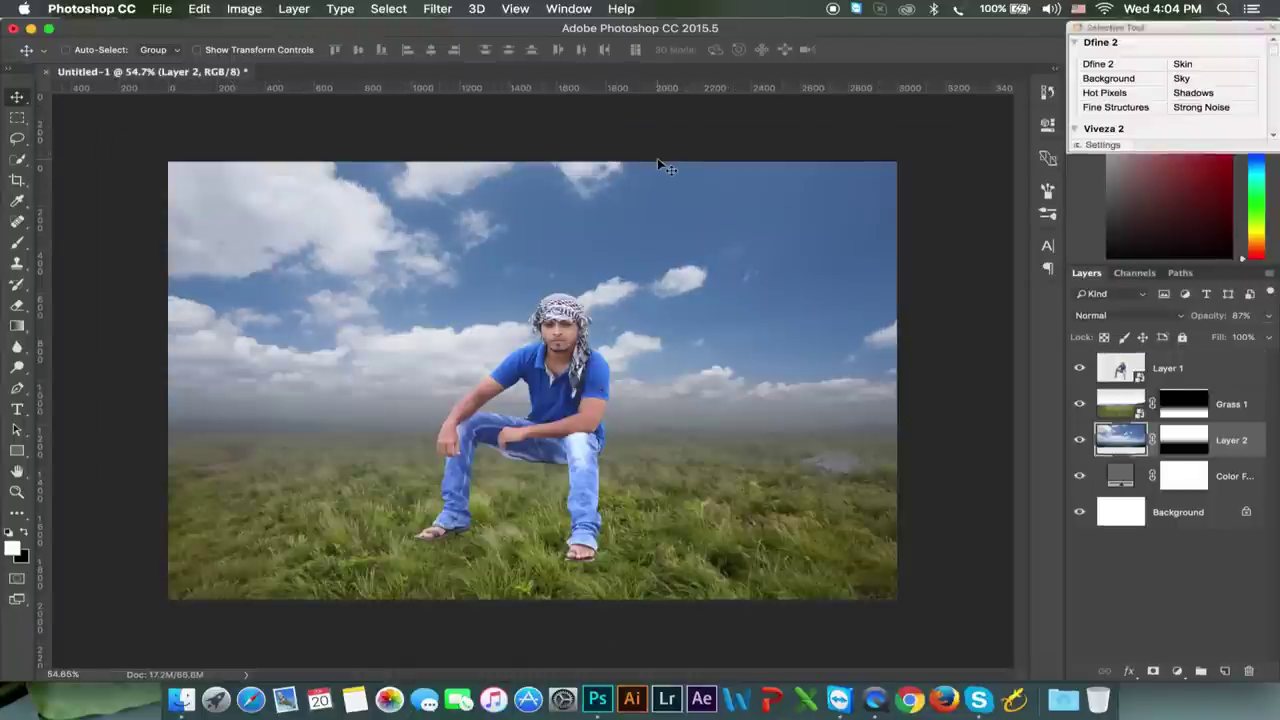
left_click(161, 9)
left_click(176, 43)
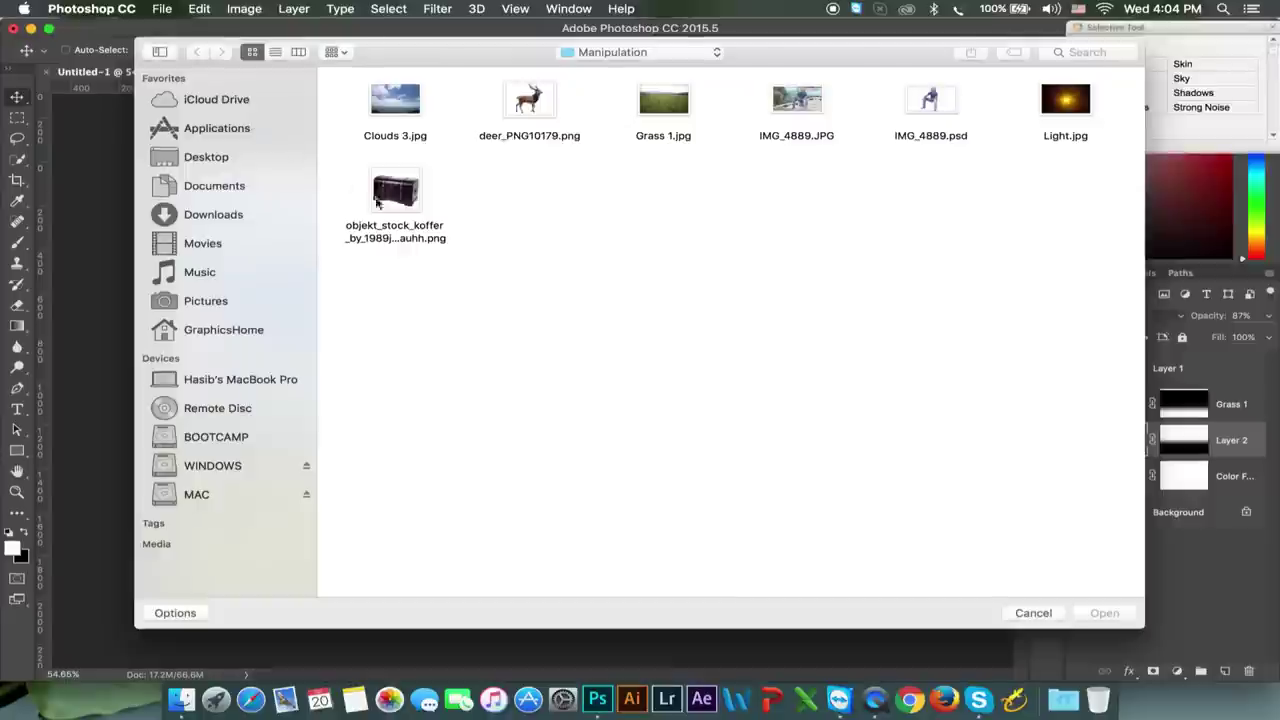
left_click(399, 196)
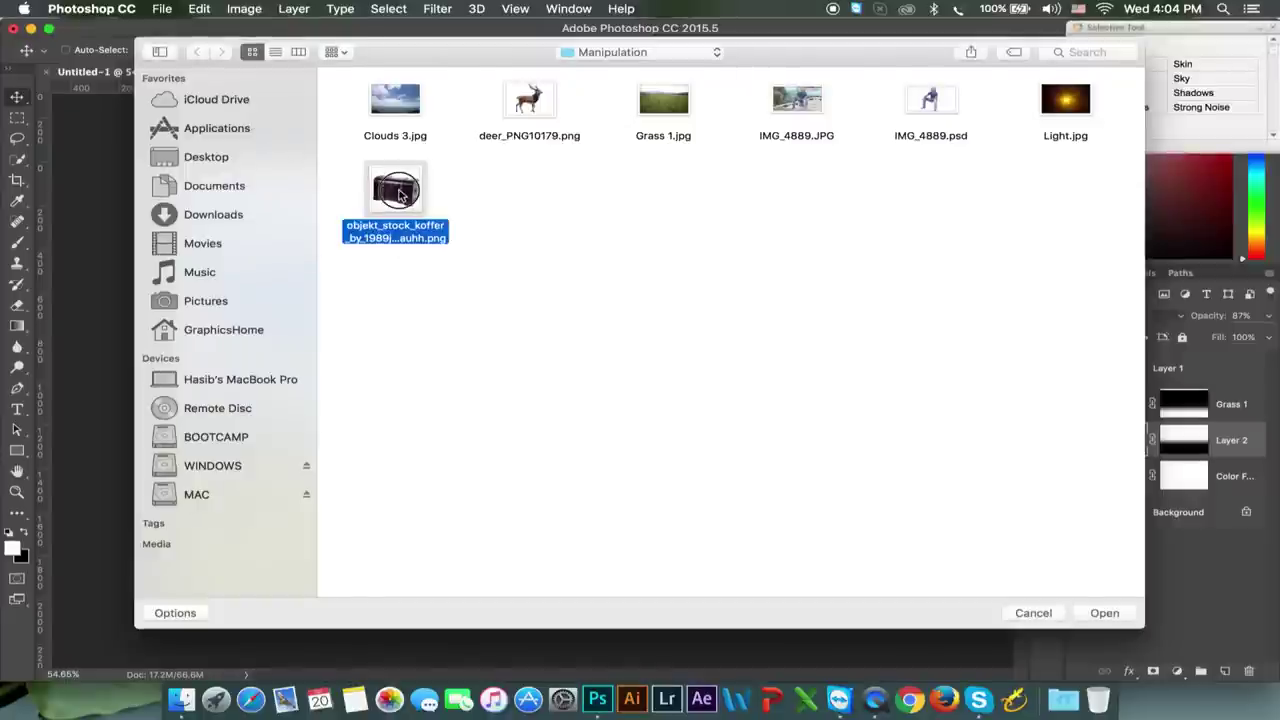
double_click(399, 196)
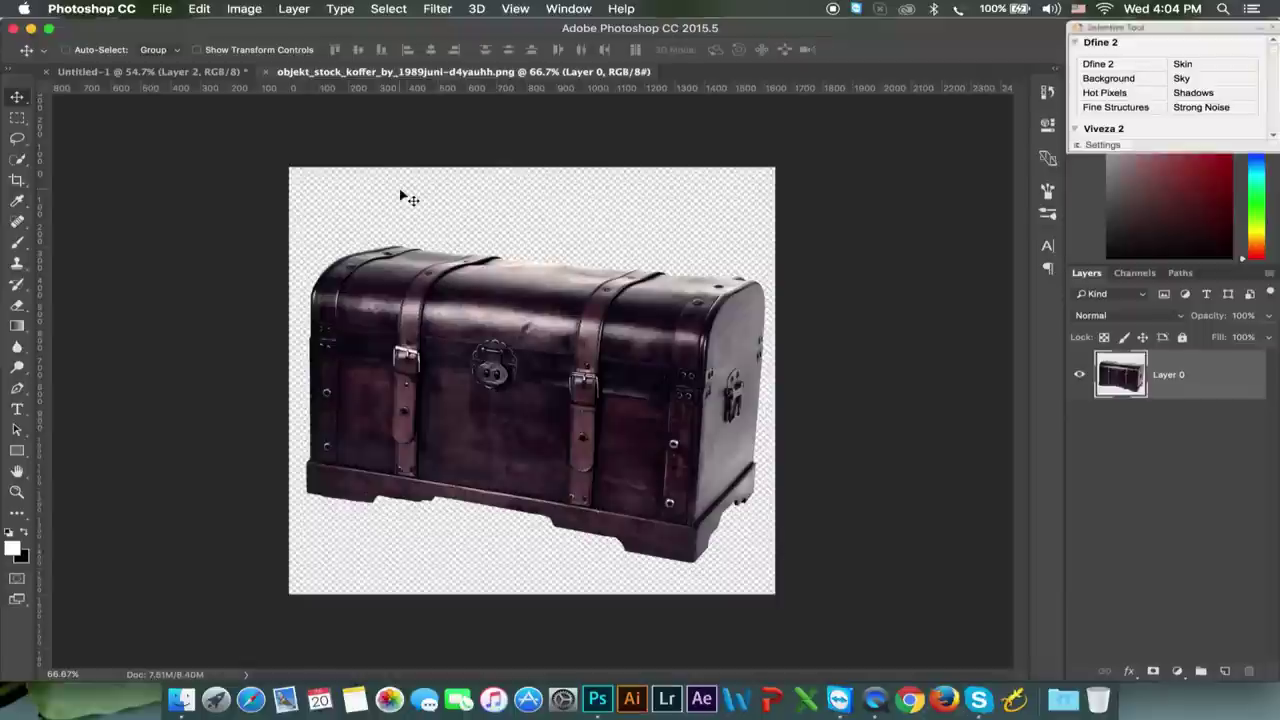
Bring the trunk into Untitled-1 as Layer 3 above Grass 1 and shrink it to about 35%
mouse_move(425, 288)
left_mouse_down()
mouse_move(195, 75)
mouse_move(478, 497)
left_mouse_up()
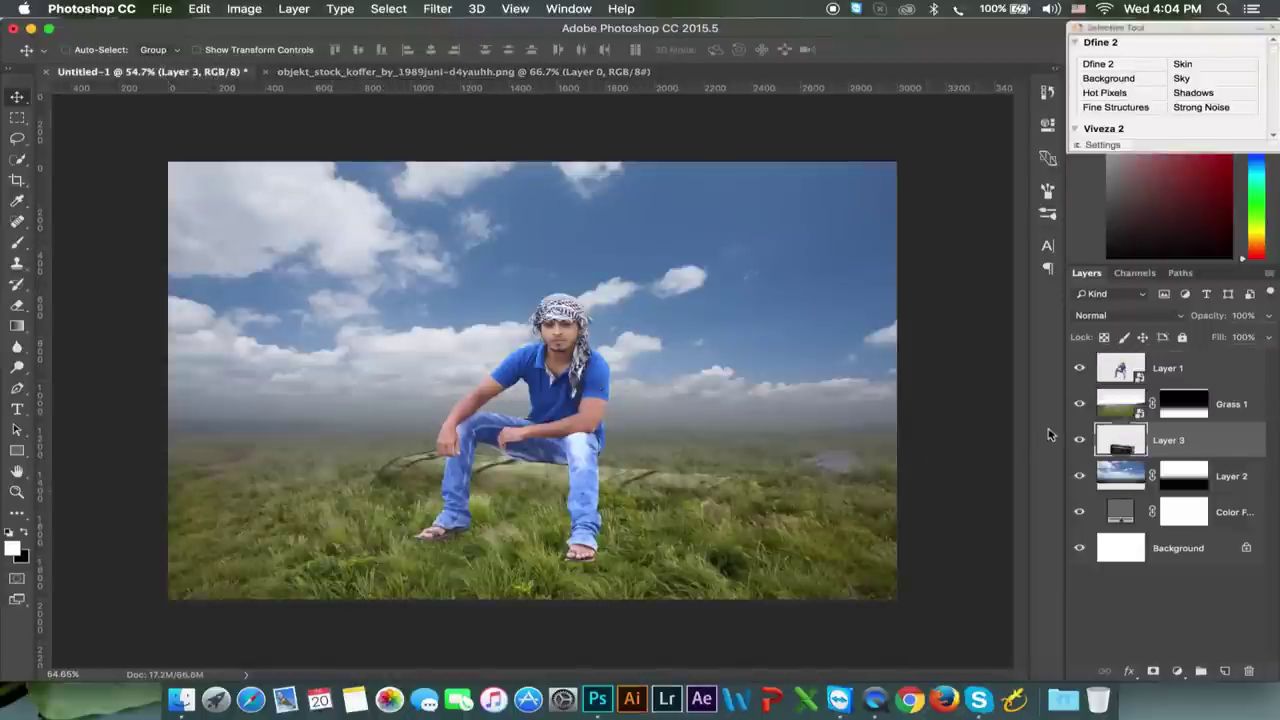
left_click_drag(1141, 444, 1141, 388)
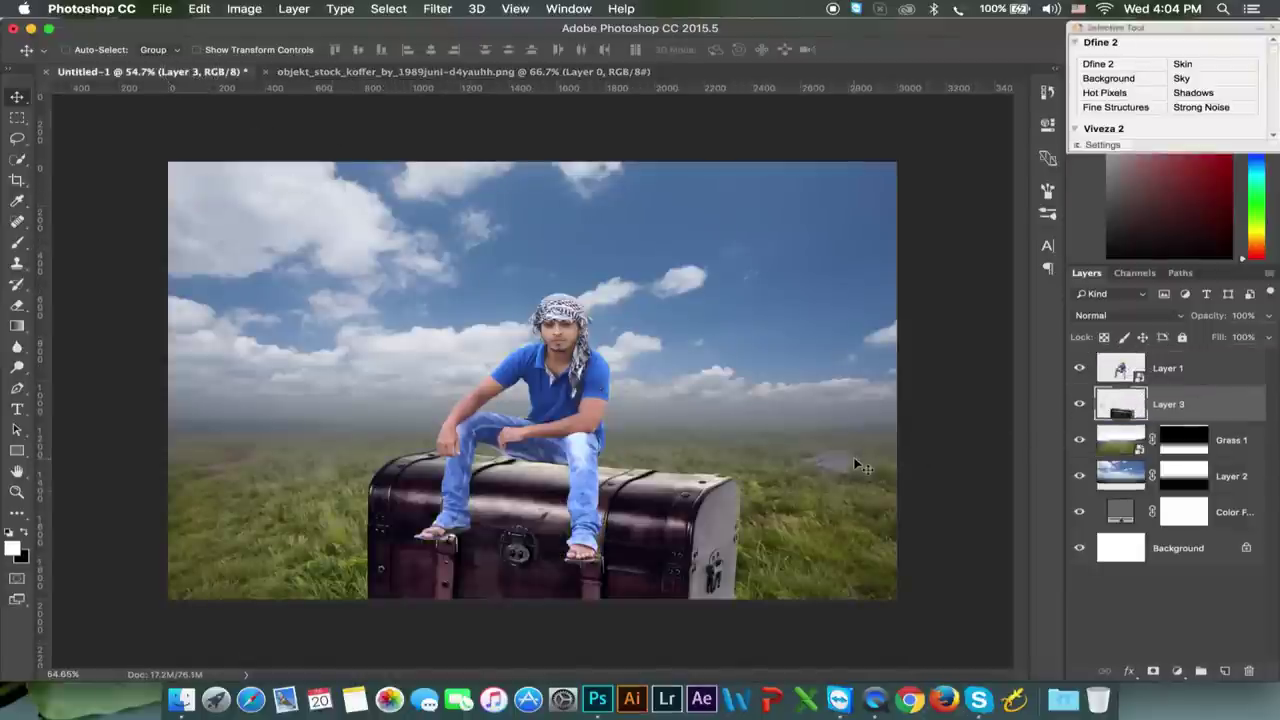
key("ctrl+t")
mouse_move(743, 391)
left_mouse_down()
mouse_move(585, 568)
mouse_move(577, 474)
left_mouse_up()
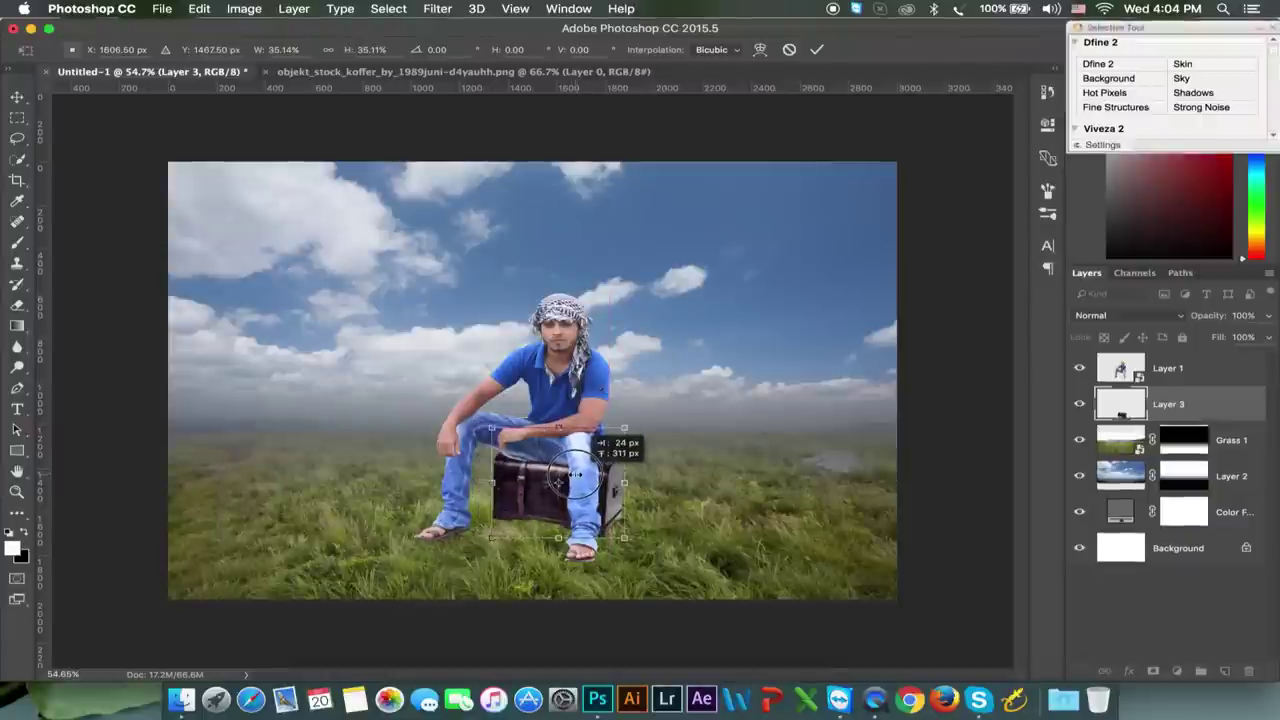
Position the trunk under the man's seat and confirm the transform
key("super+plus")
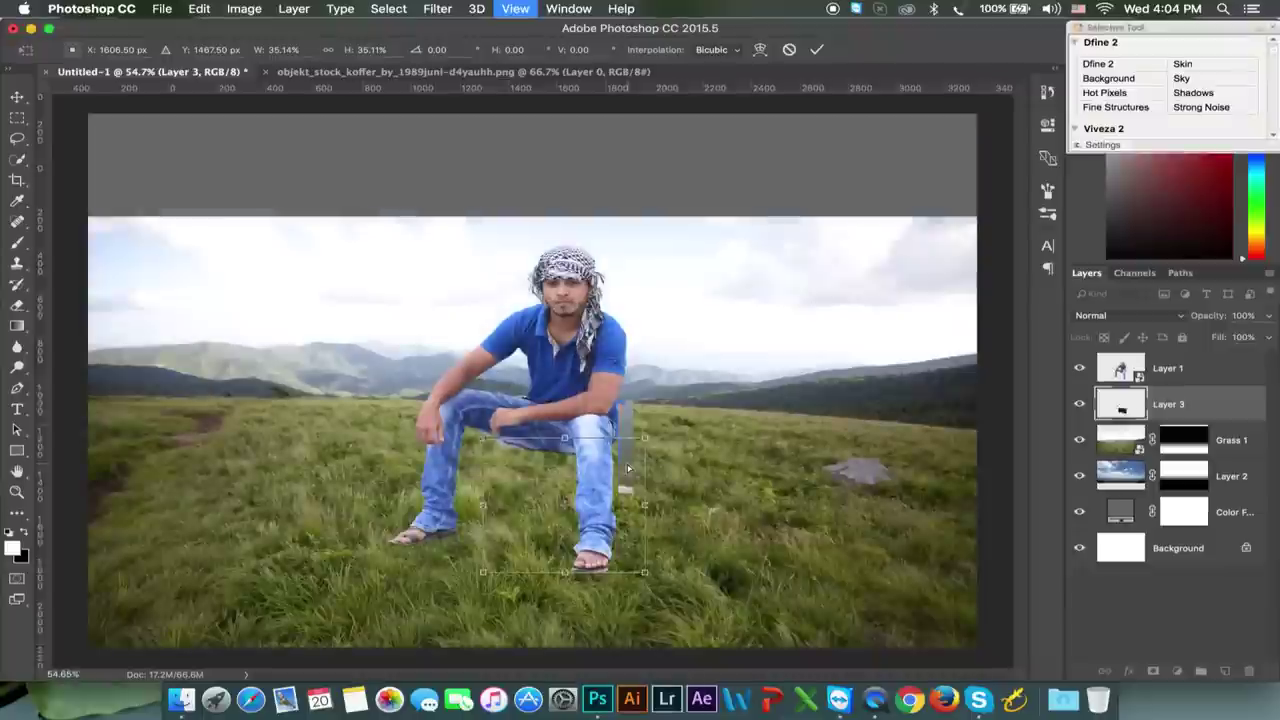
key("super+plus")
key("super+plus")
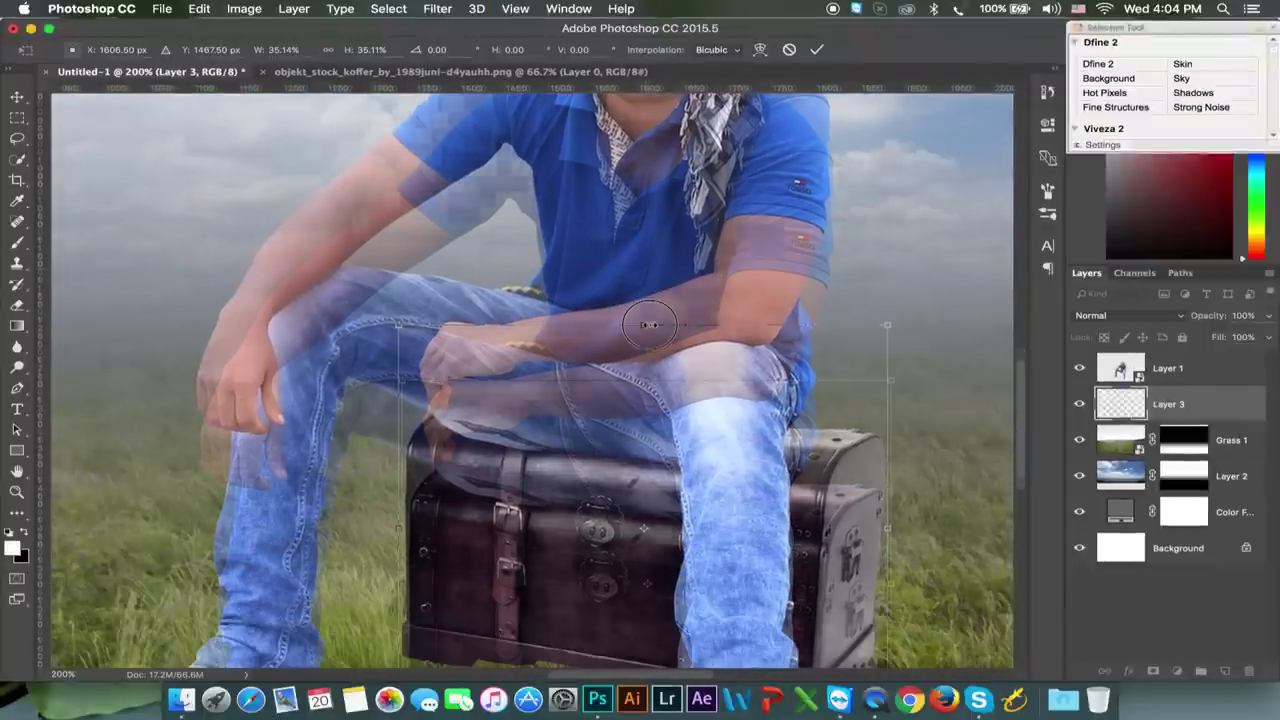
left_click_drag(631, 549, 647, 322)
left_click_drag(743, 465, 678, 466)
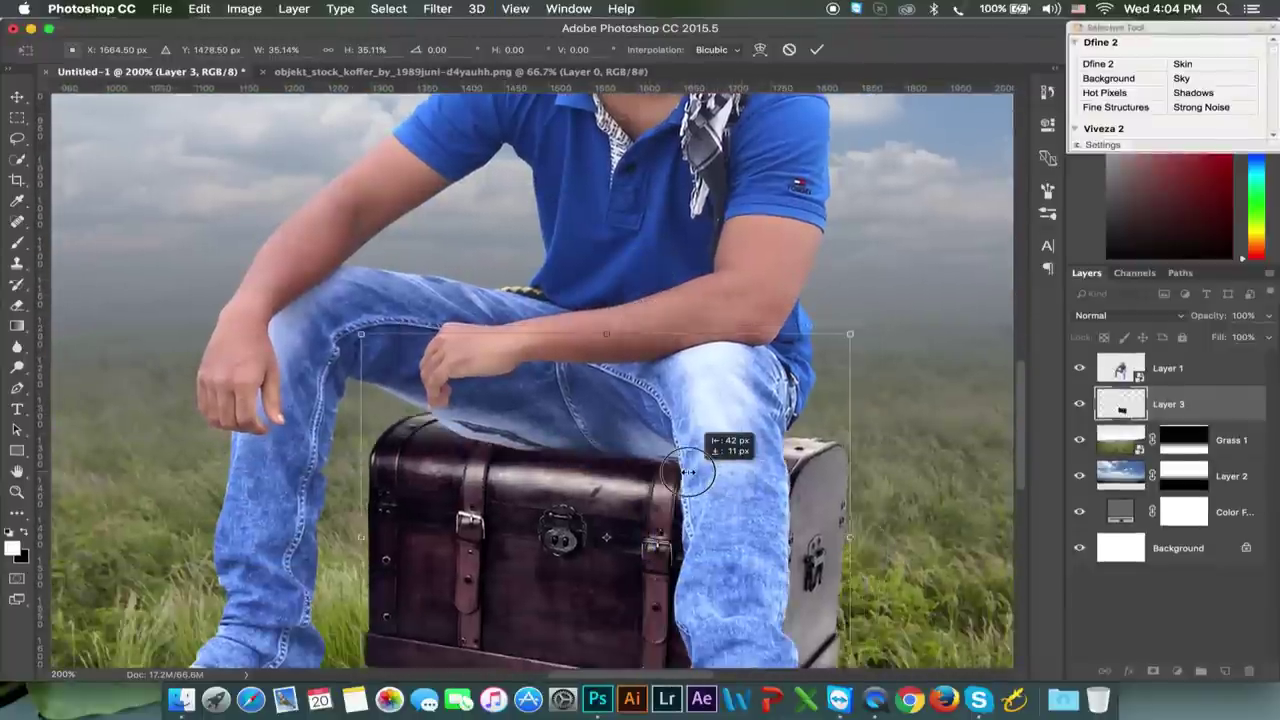
left_click_drag(678, 466, 694, 469)
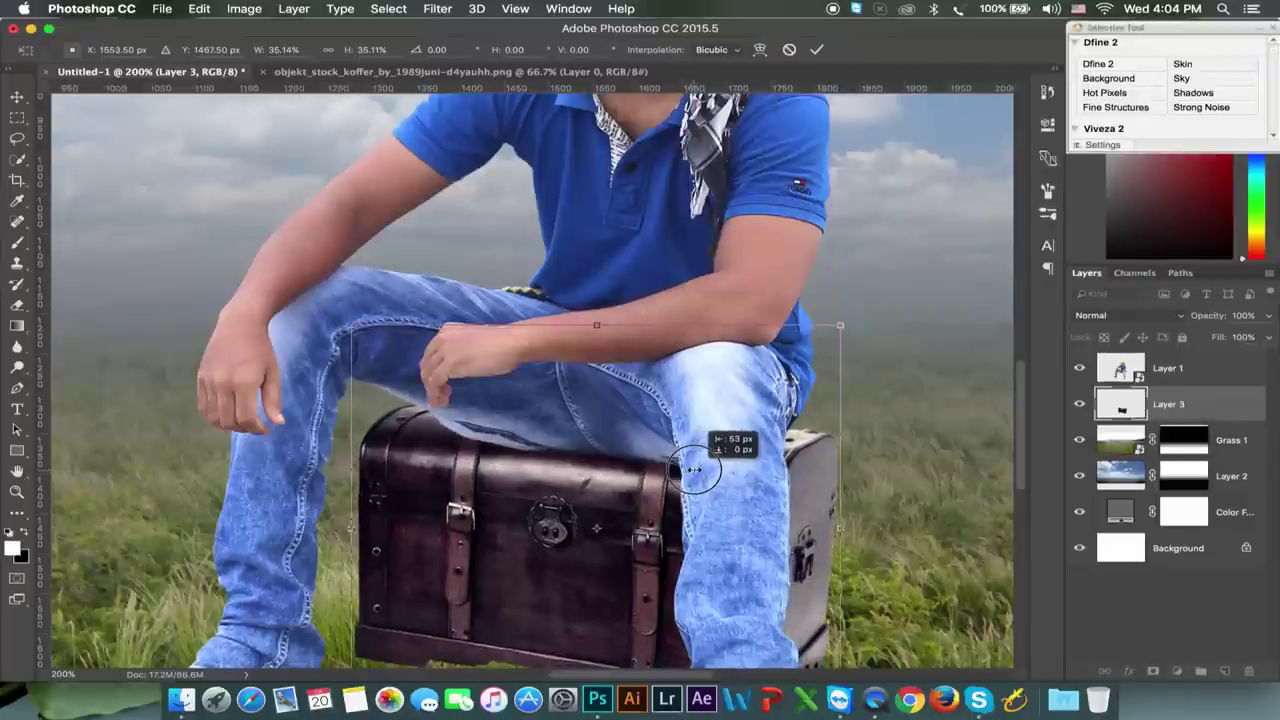
key("super+minus")
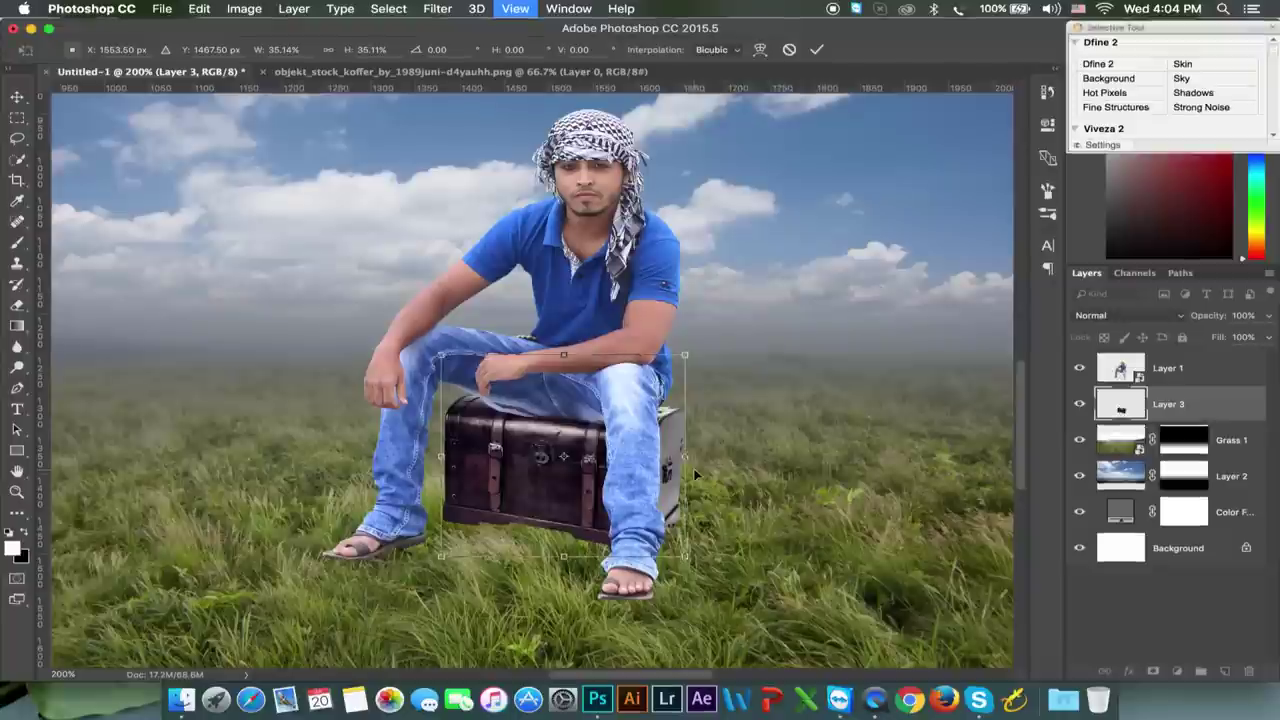
key("super+minus")
key("super+minus")
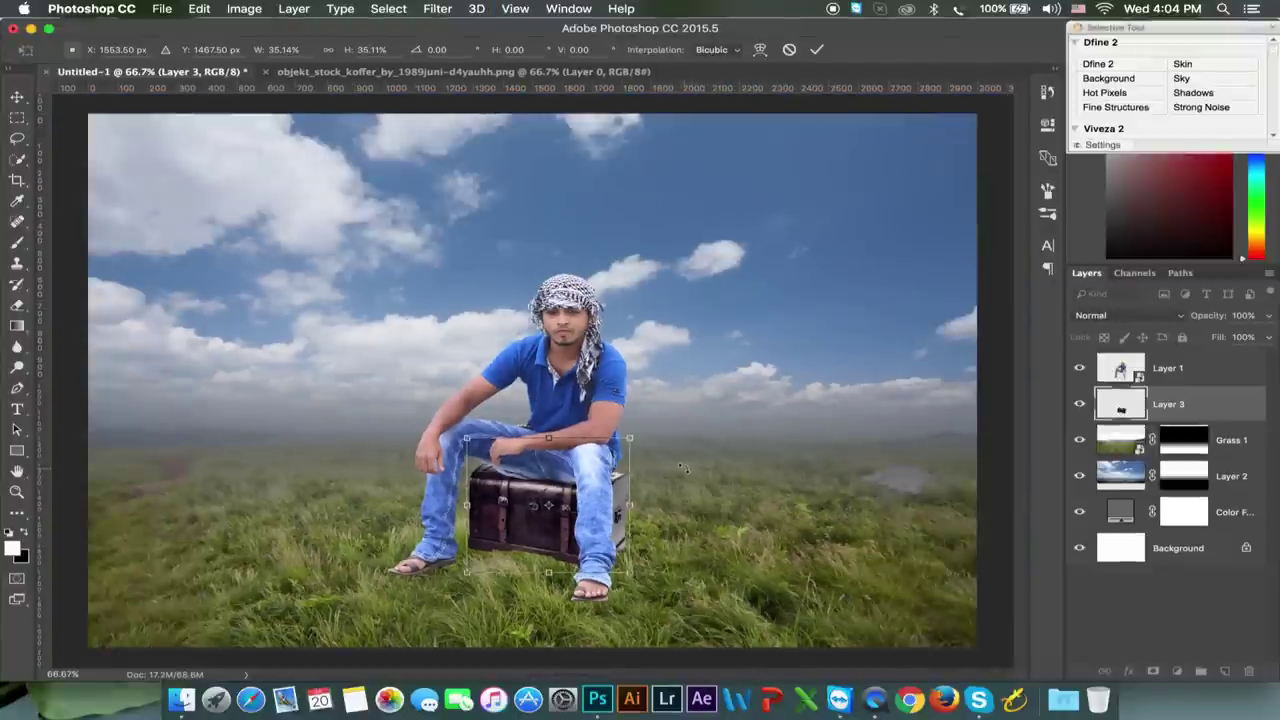
key("Return")
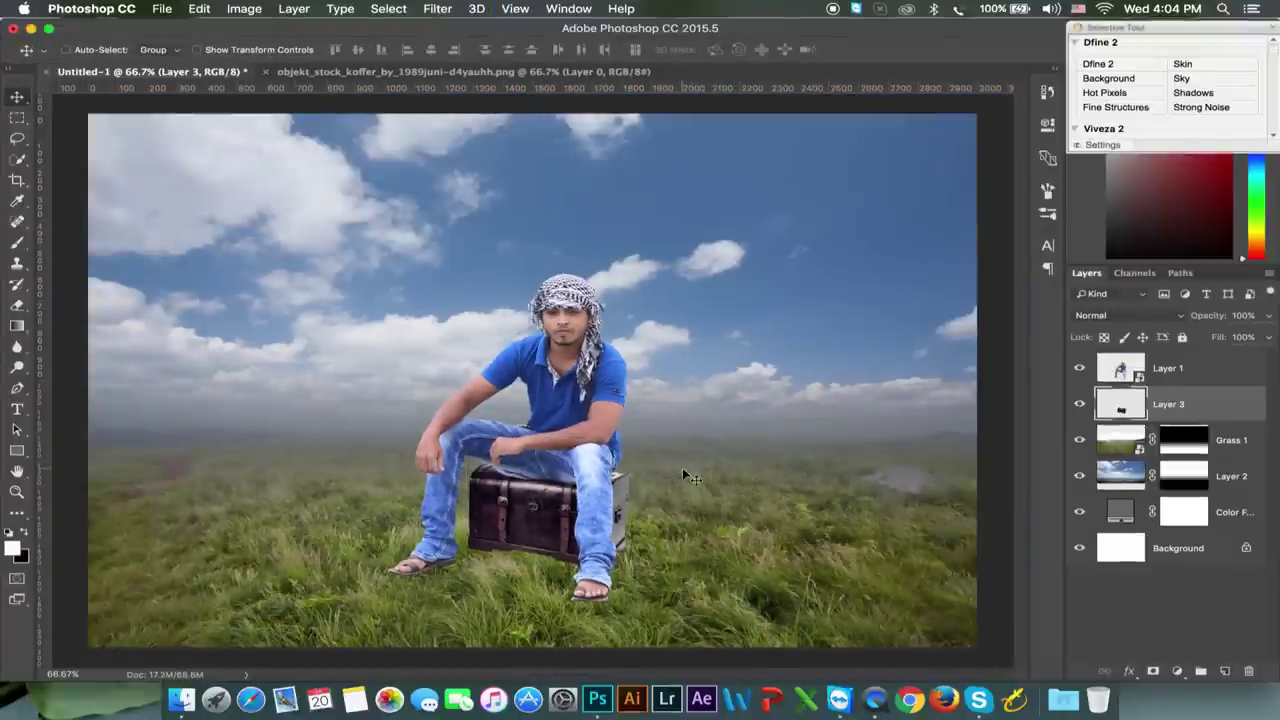
Nudge the trunk right and hide Layer 1 to see the trunk alone on the grass
key("Right")
key("Right")
key("Right")
key("Right")
key("Right")
key("Right")
key("Right")
key("Right")
key("Right")
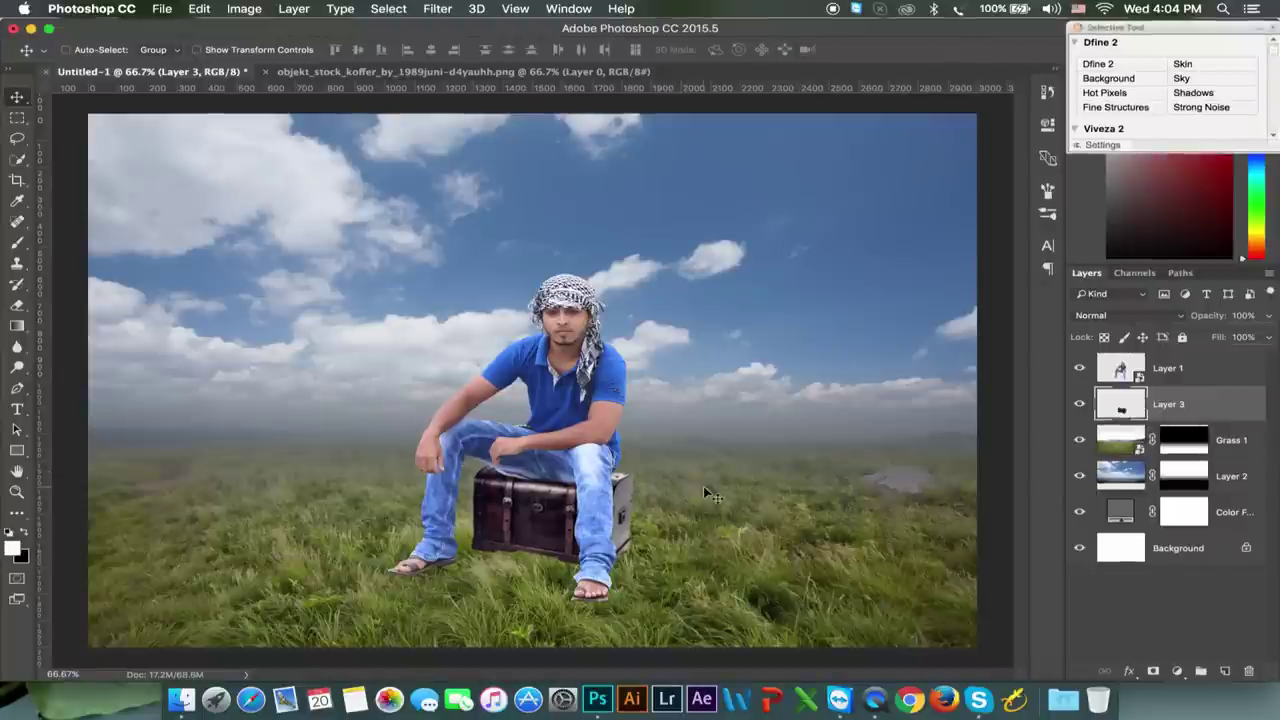
key("ctrl+plus")
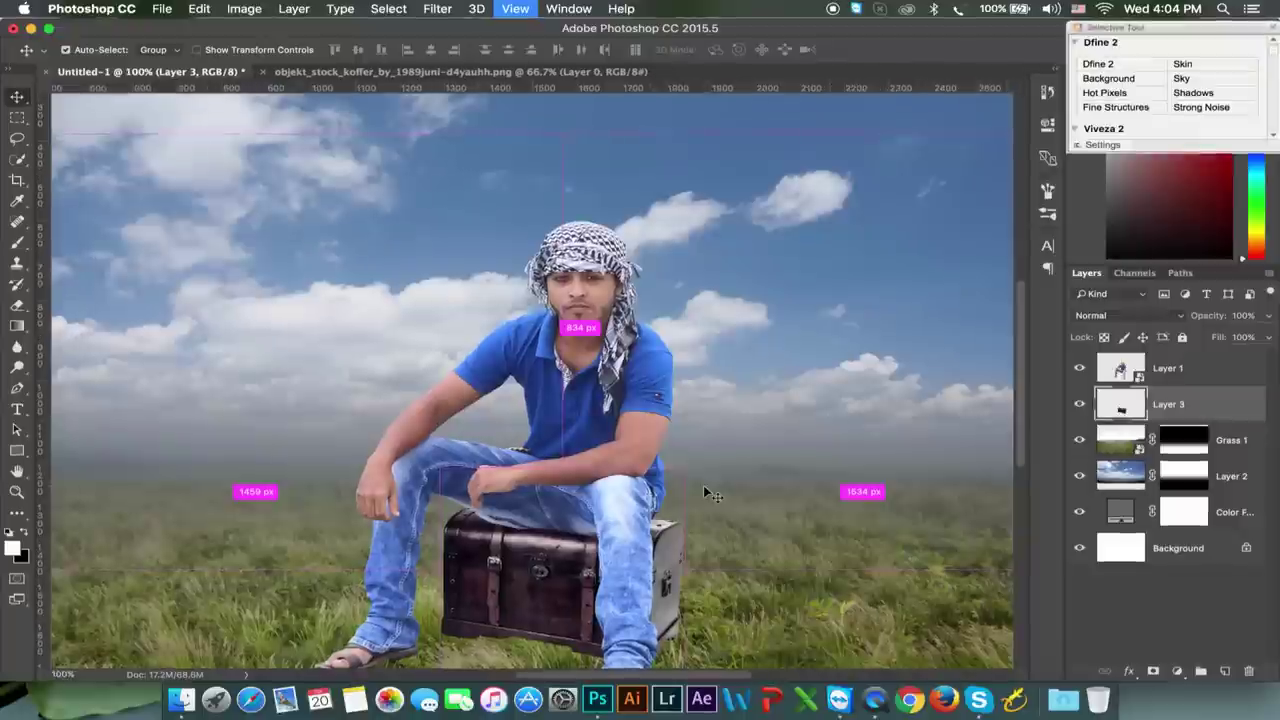
key("ctrl+plus")
key("ctrl+plus")
scroll(628, 415, "down", 5)
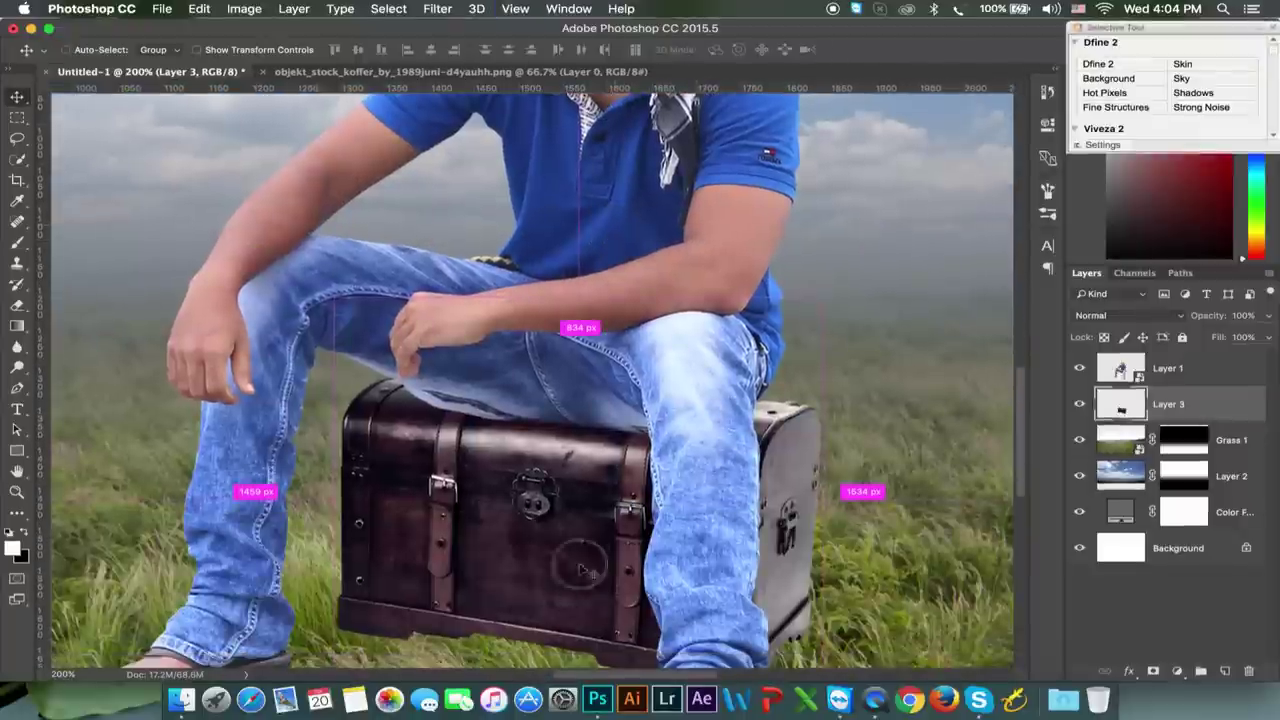
scroll(716, 651, "down", 3)
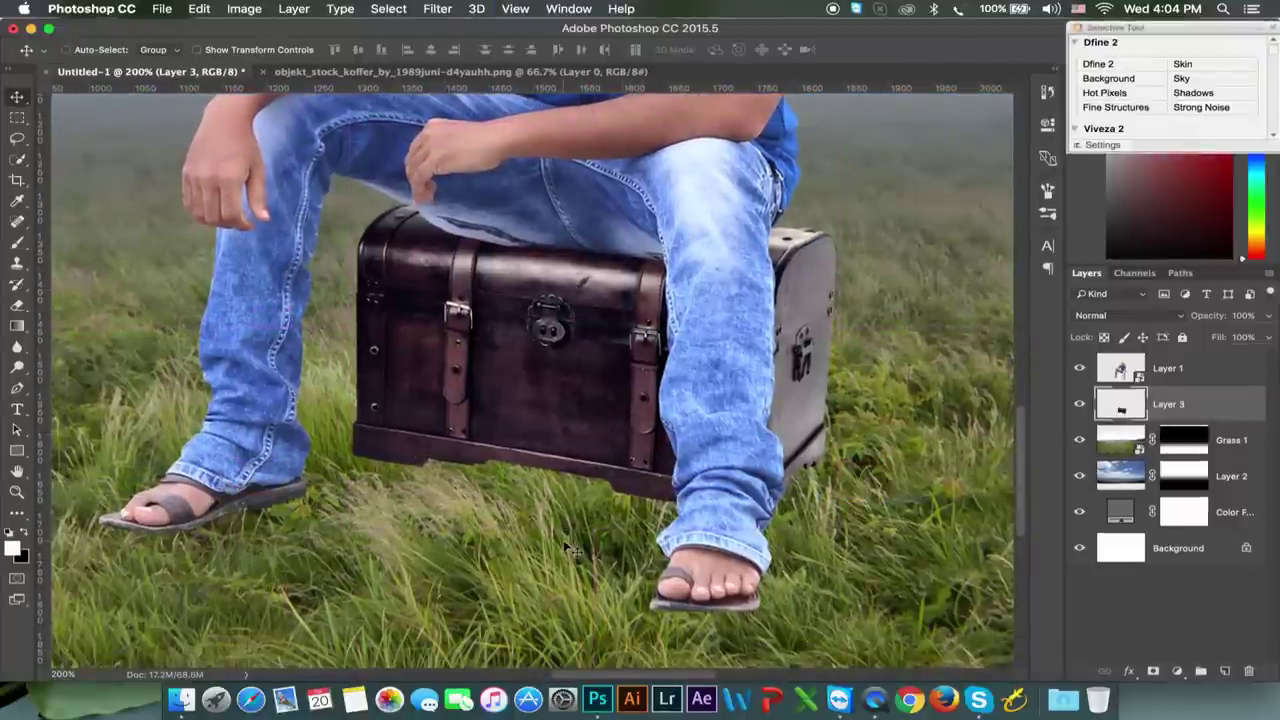
scroll(760, 520, "left", 2)
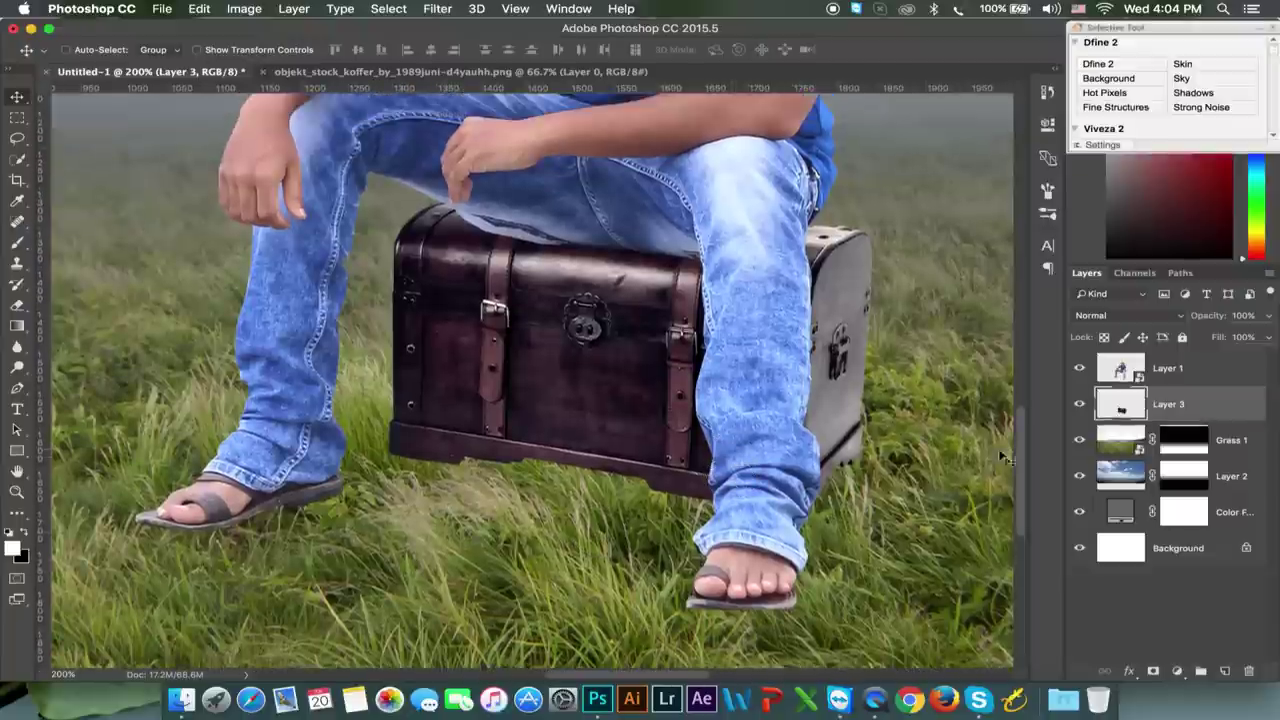
left_click(1080, 368)
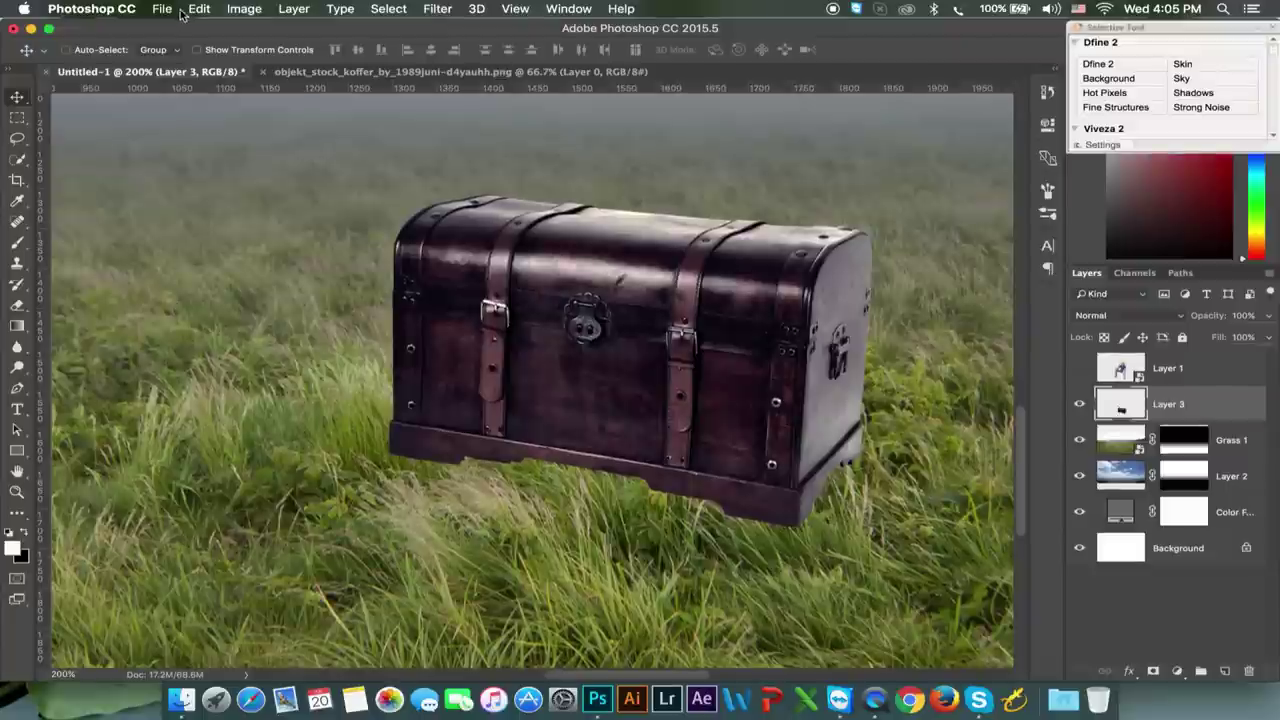
left_click(262, 10)
Apply Hue/Saturation to the trunk with Hue +36 and Saturation -32, then add a white mask
left_click(268, 48)
left_click(262, 12)
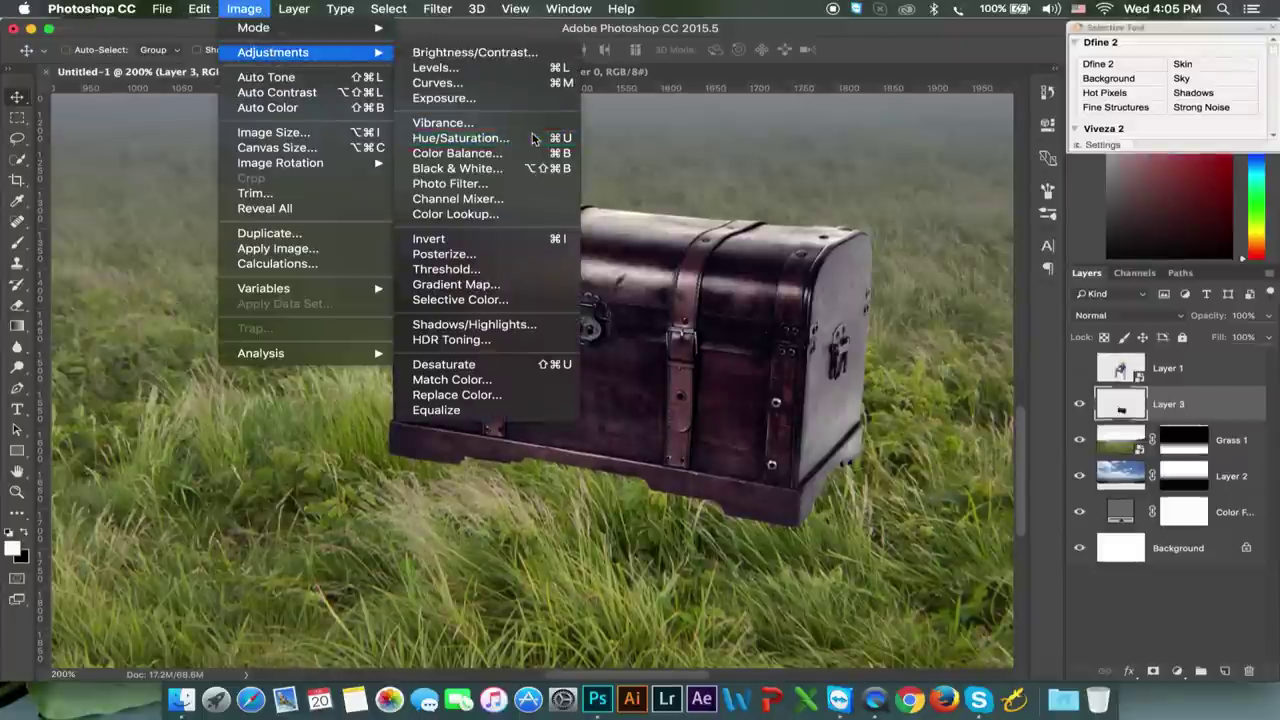
left_click(560, 138)
left_click_drag(848, 276, 829, 286)
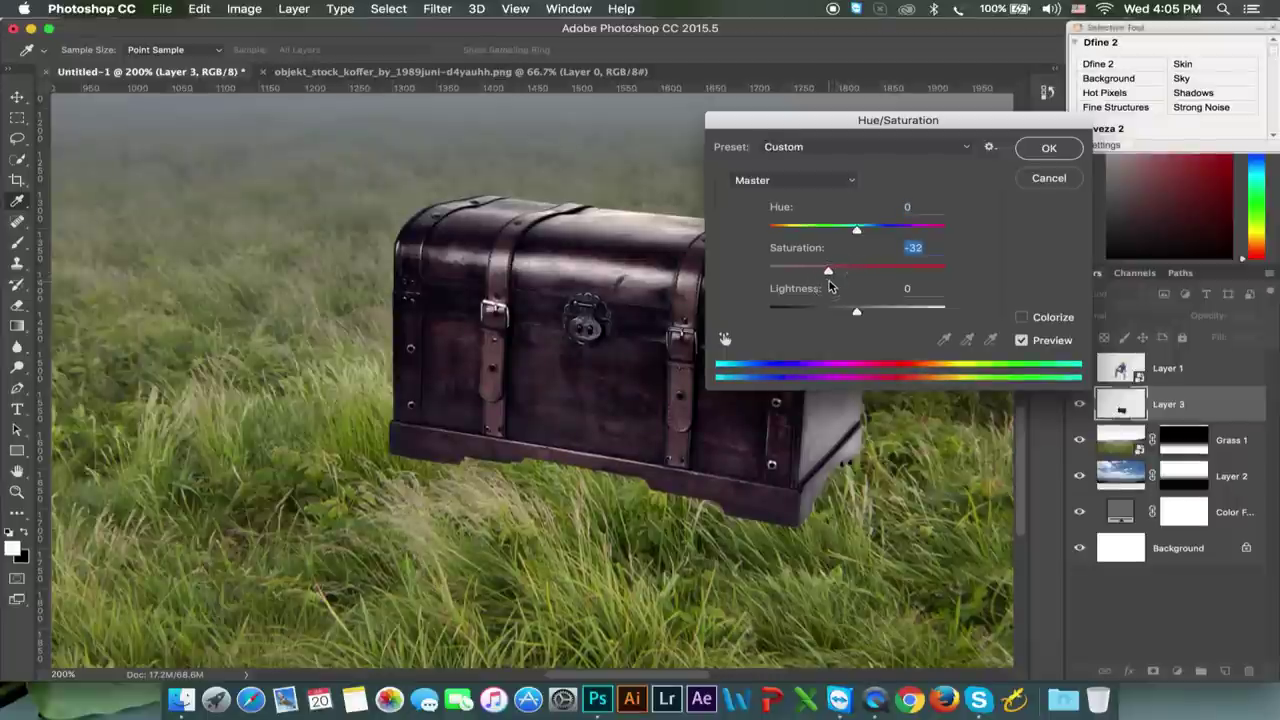
mouse_move(858, 233)
left_mouse_down()
mouse_move(838, 231)
mouse_move(888, 228)
left_mouse_up()
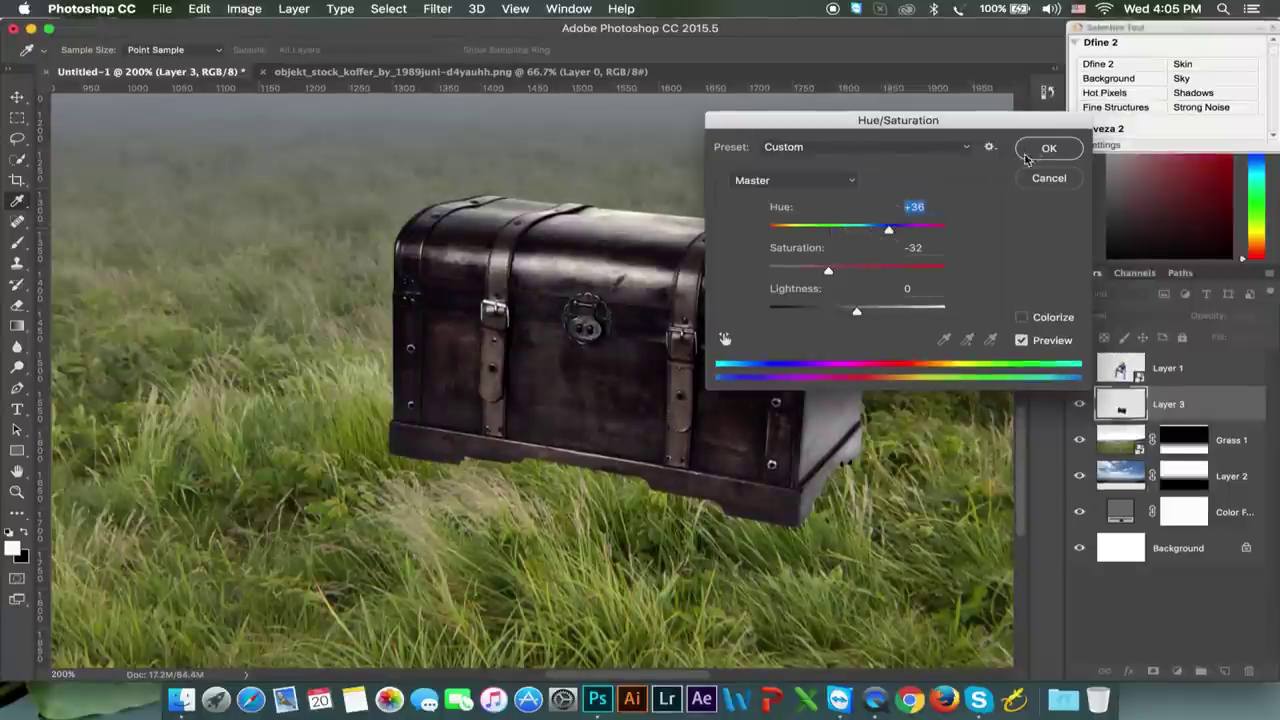
left_click(1045, 150)
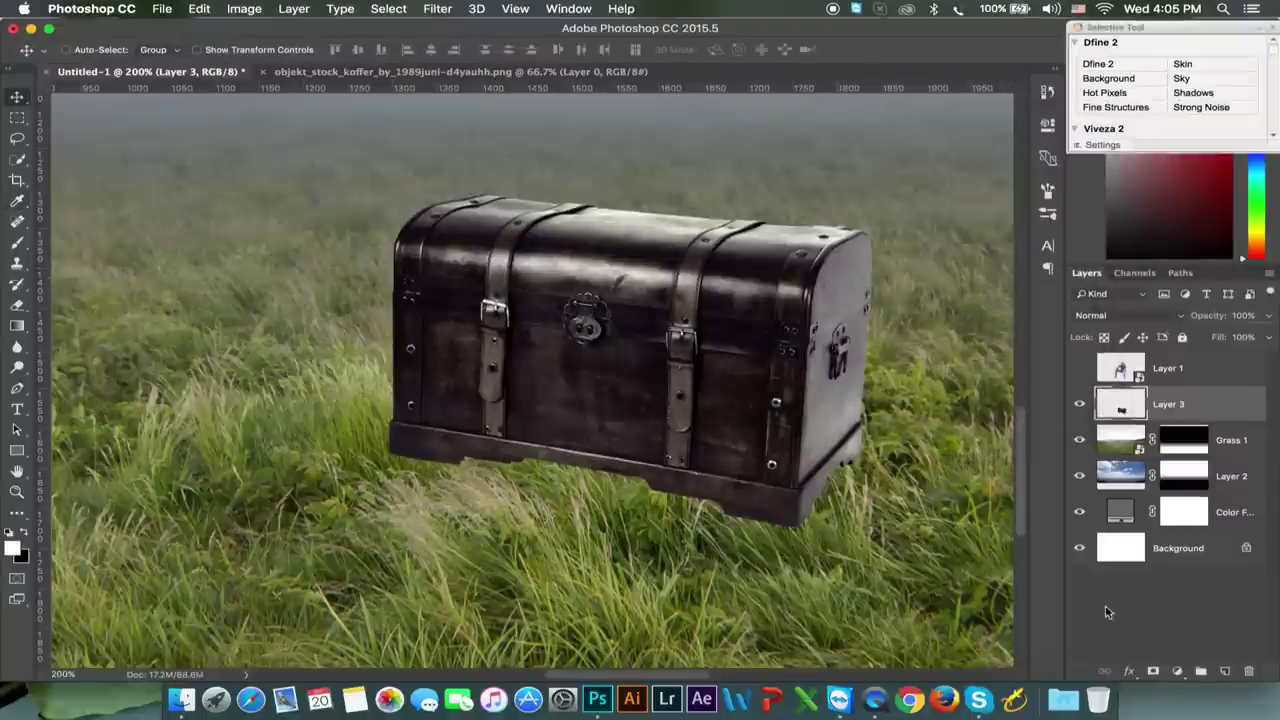
left_click(1152, 671)
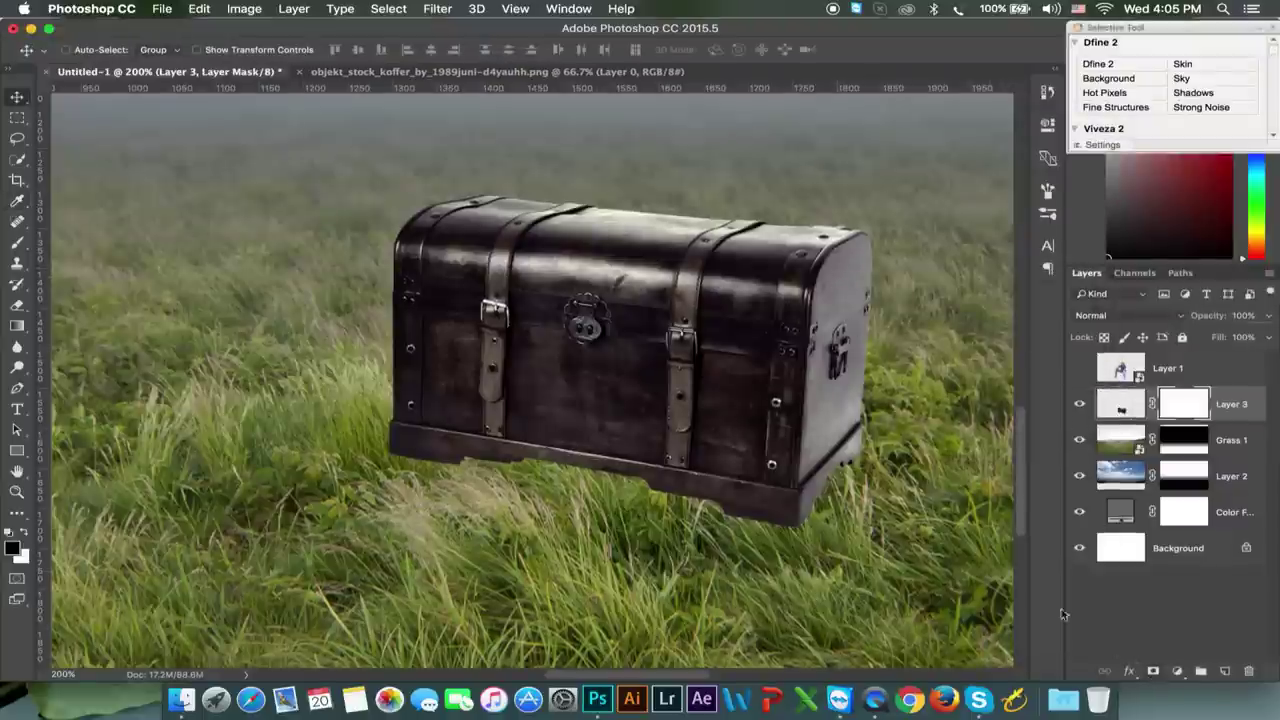
Set up the Brush tool with the 112 grass-blade preset and black as the colour
right_click(17, 242)
left_click(60, 242)
scroll(530, 380, "up", 2)
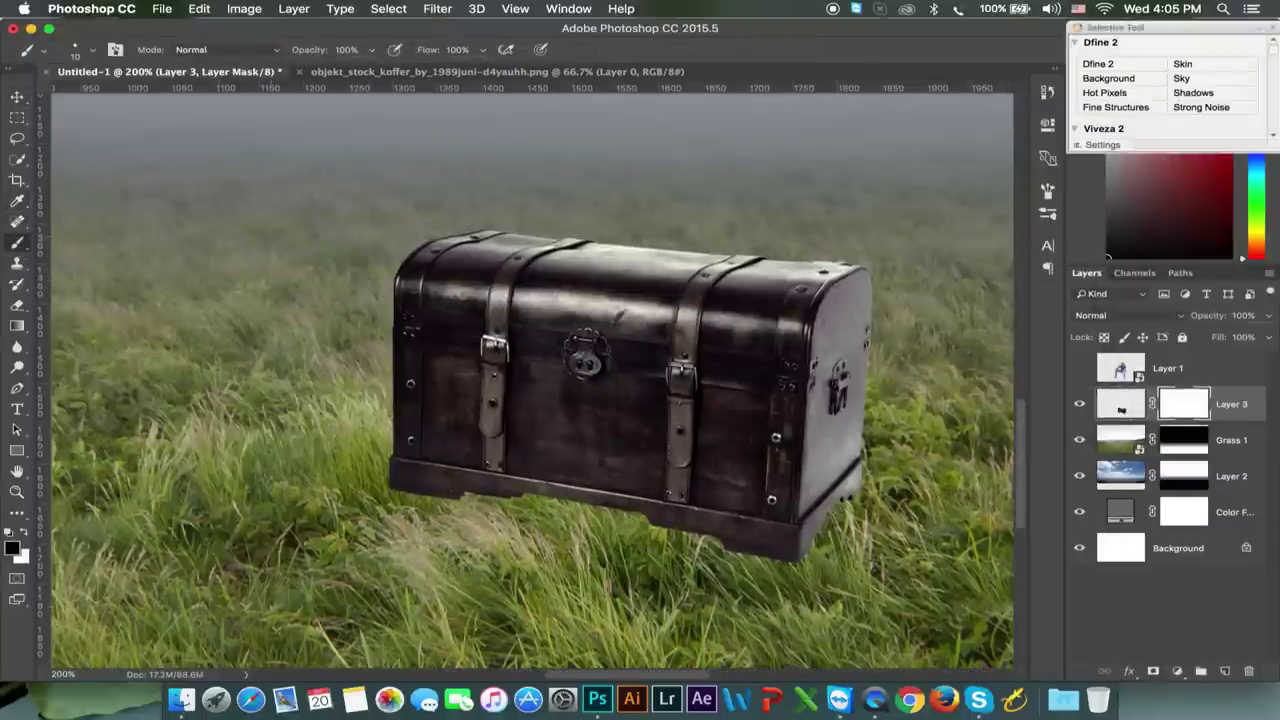
scroll(530, 380, "down", 3)
right_click(338, 290)
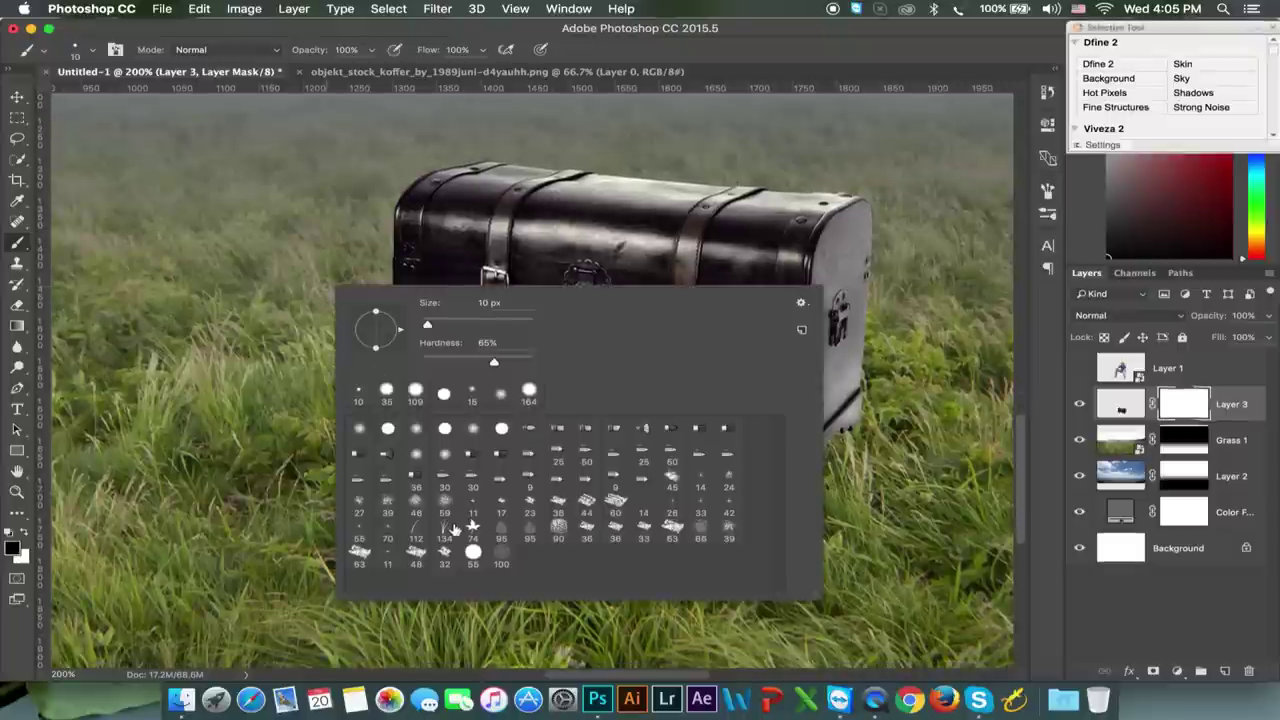
left_click(416, 533)
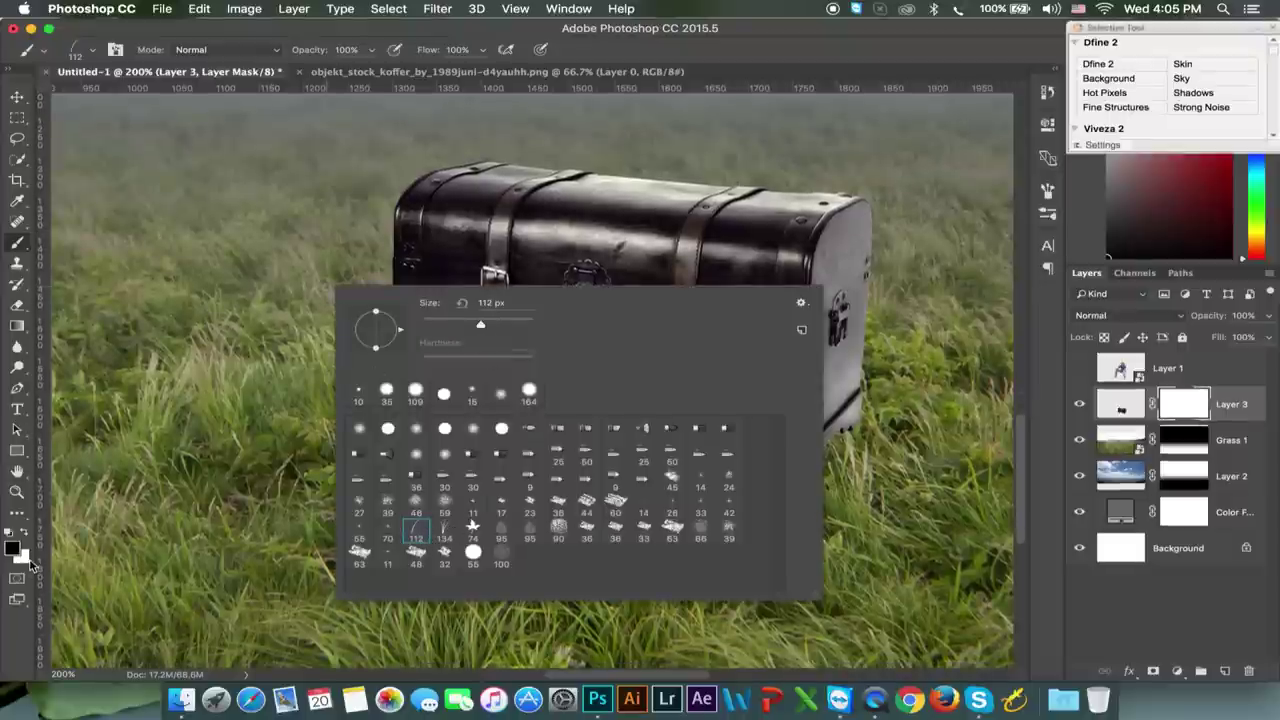
left_click(28, 562)
left_click(28, 562)
left_click(663, 344)
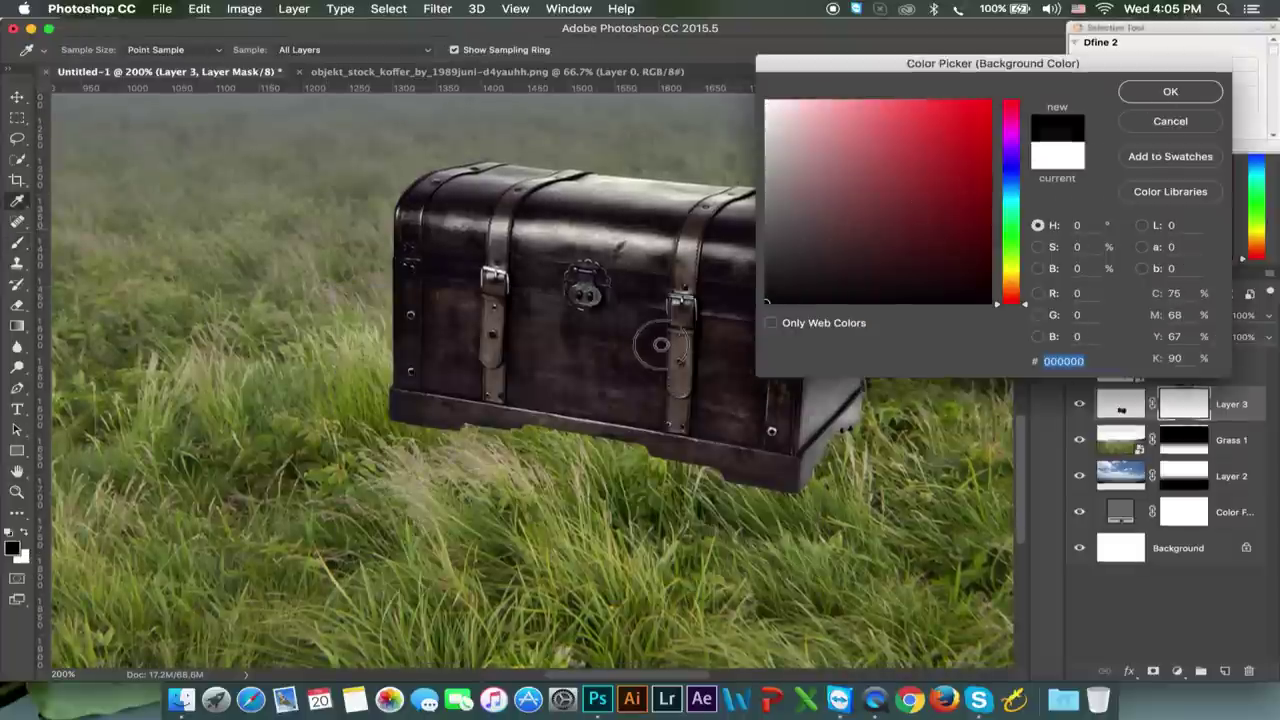
left_click(1147, 93)
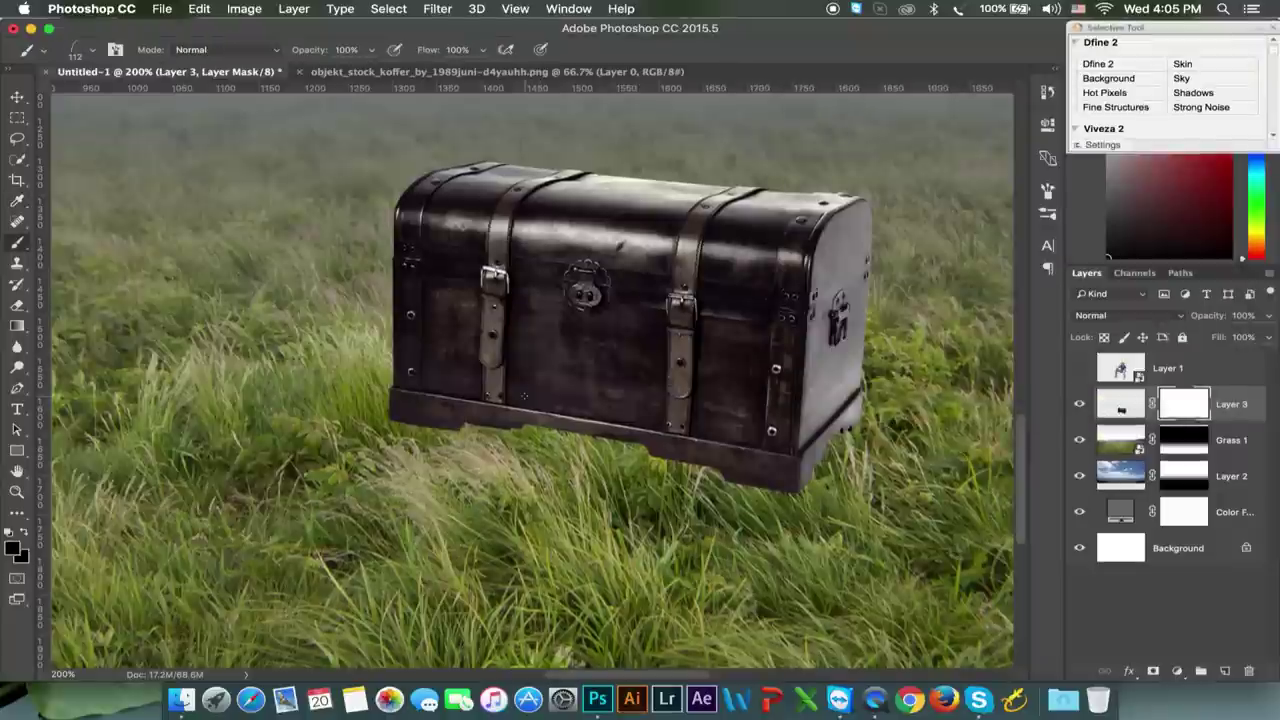
key("bracketright")
right_click(378, 404)
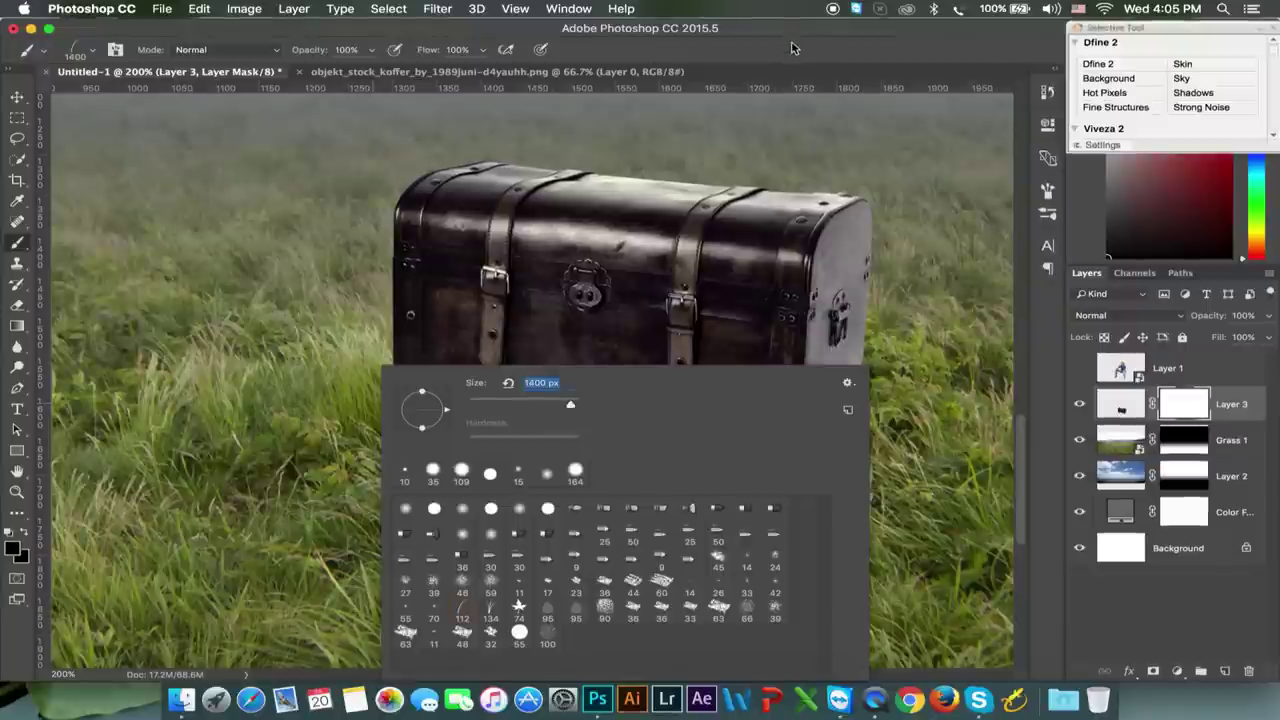
key("Return")
Paint grass blades on Layer 3's mask over the trunk's lower-left and lower-right edges
left_click_drag(520, 300, 424, 437)
left_click(424, 437)
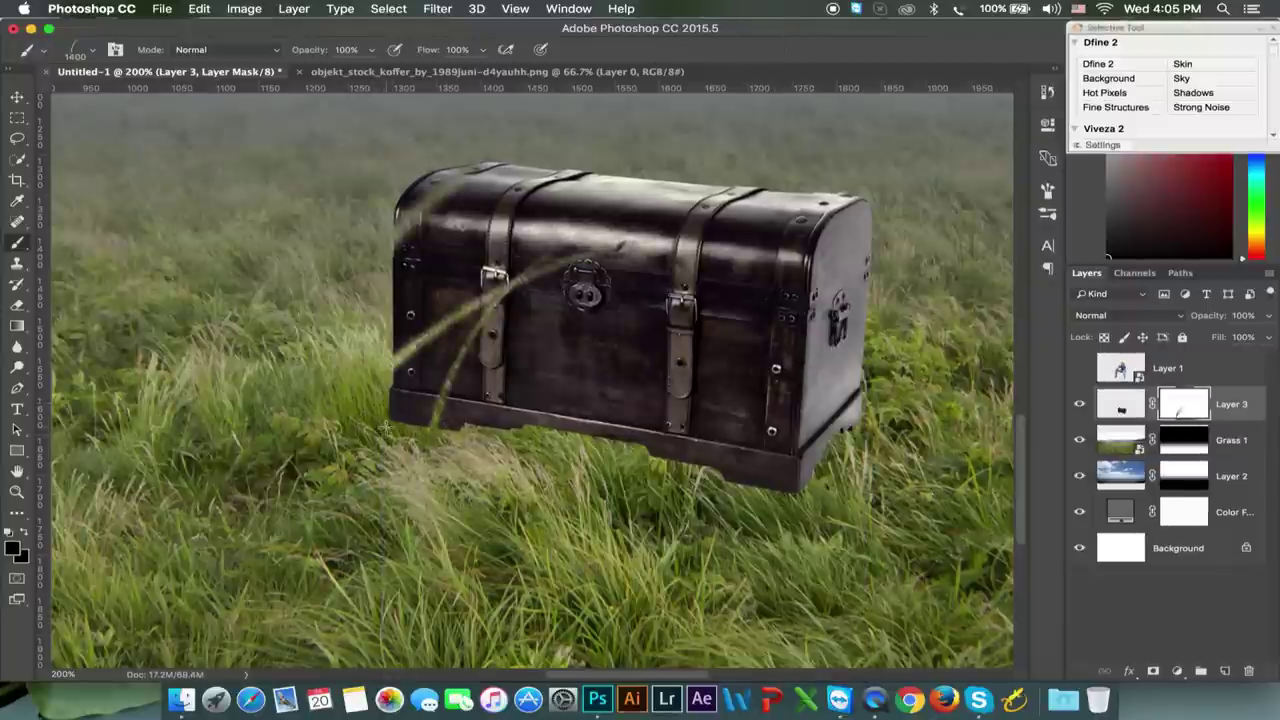
key("bracketleft")
key("bracketleft")
key("bracketleft")
key("ctrl+z")
key("bracketleft")
key("bracketleft")
key("bracketleft")
key("bracketleft")
key("bracketleft")
key("bracketleft")
key("bracketleft")
key("bracketleft")
key("bracketleft")
key("bracketleft")
key("bracketleft")
left_click_drag(400, 390, 407, 503)
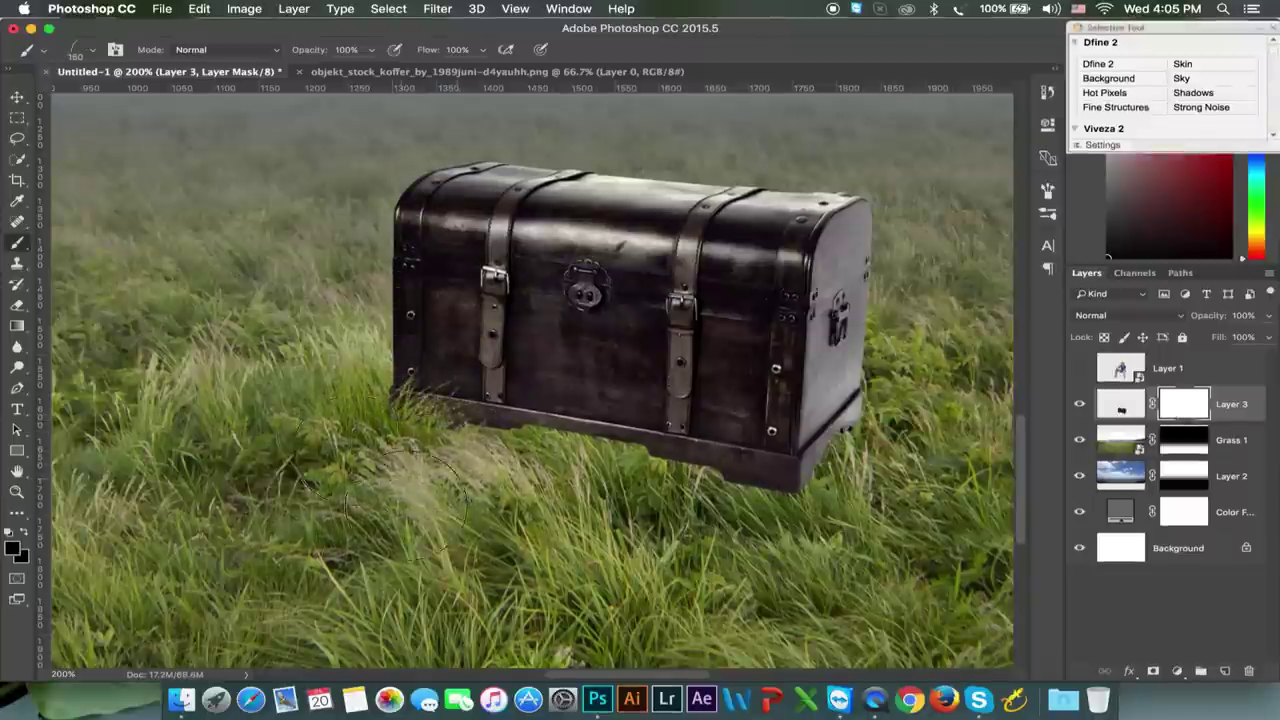
left_click_drag(407, 500, 465, 430)
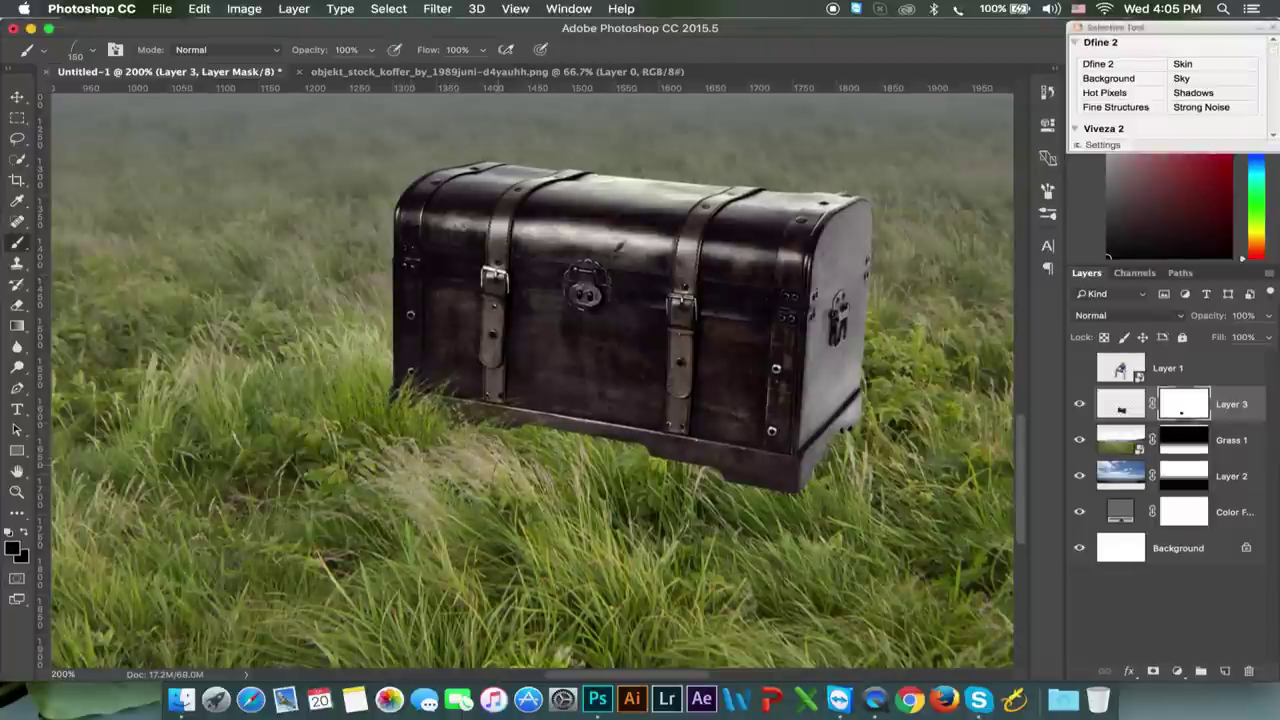
left_click_drag(530, 420, 415, 390)
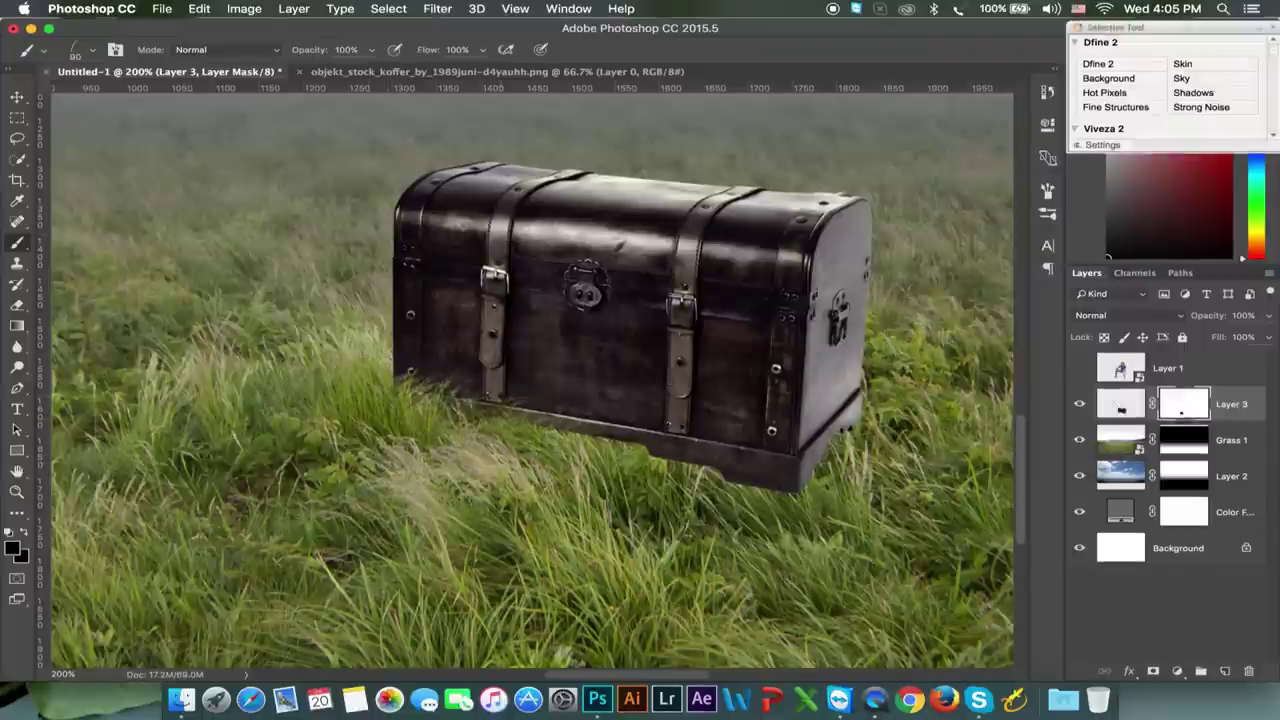
mouse_move(590, 418)
left_mouse_down()
mouse_move(750, 475)
mouse_move(815, 450)
mouse_move(855, 395)
mouse_move(835, 412)
left_mouse_up()
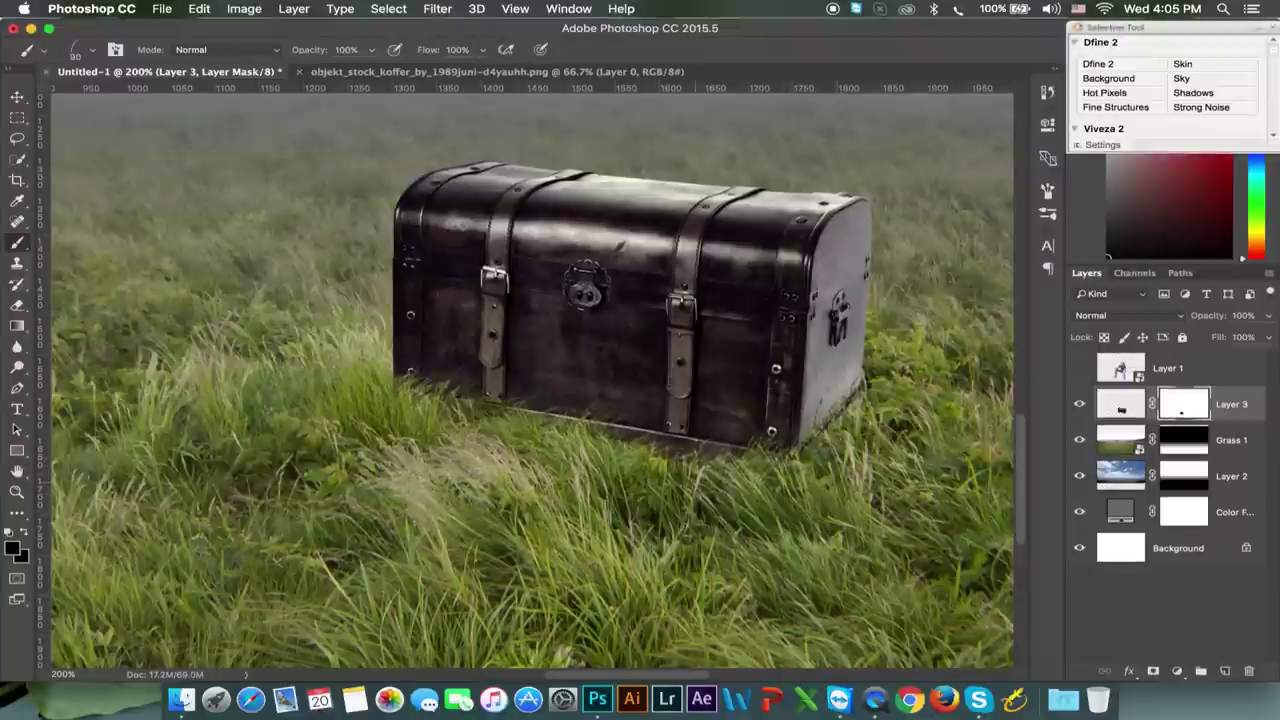
left_click_drag(720, 440, 666, 448)
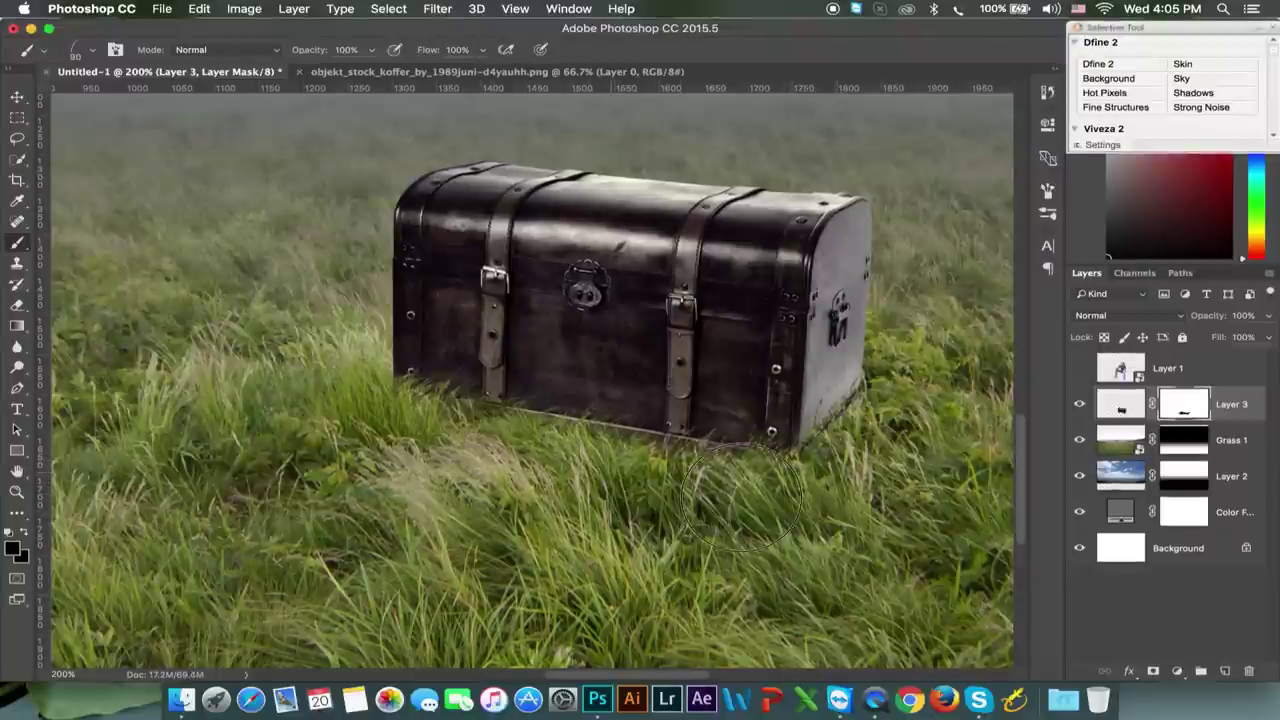
Add more grass strokes across the trunk's bottom edge, corners and middle
right_click(697, 368)
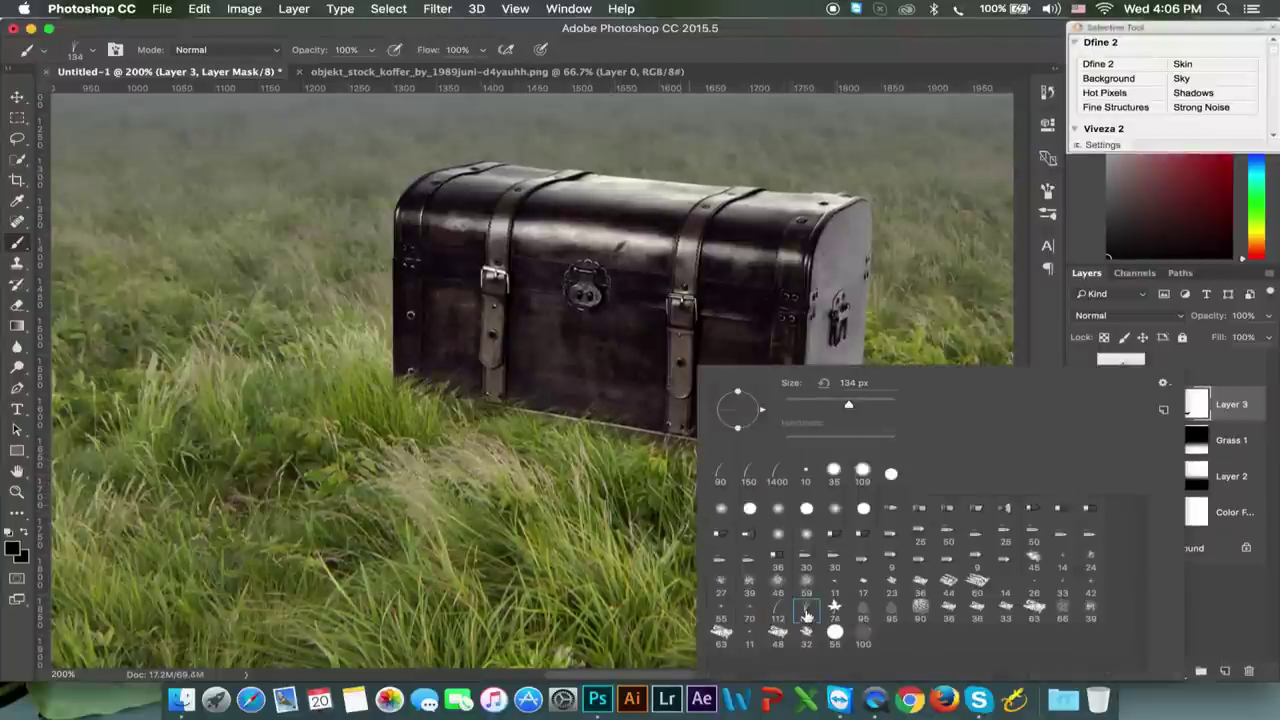
key("Return")
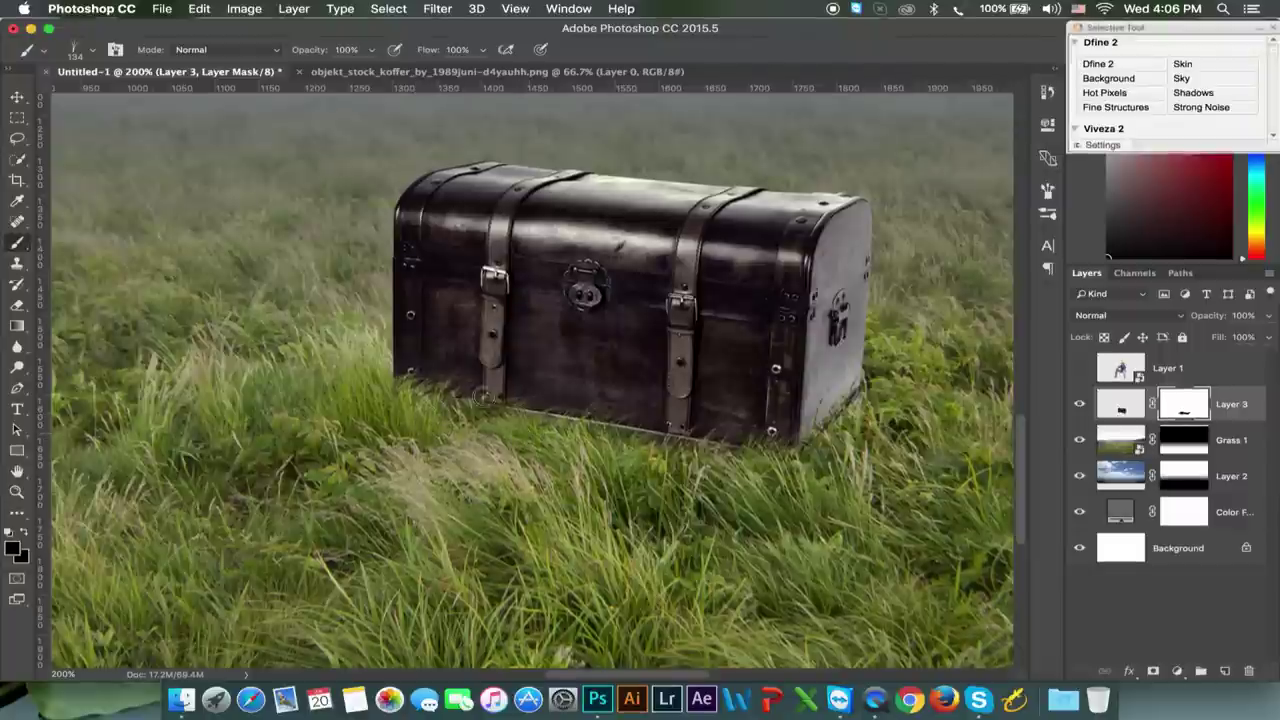
left_click_drag(478, 382, 580, 432)
left_click_drag(689, 466, 717, 468)
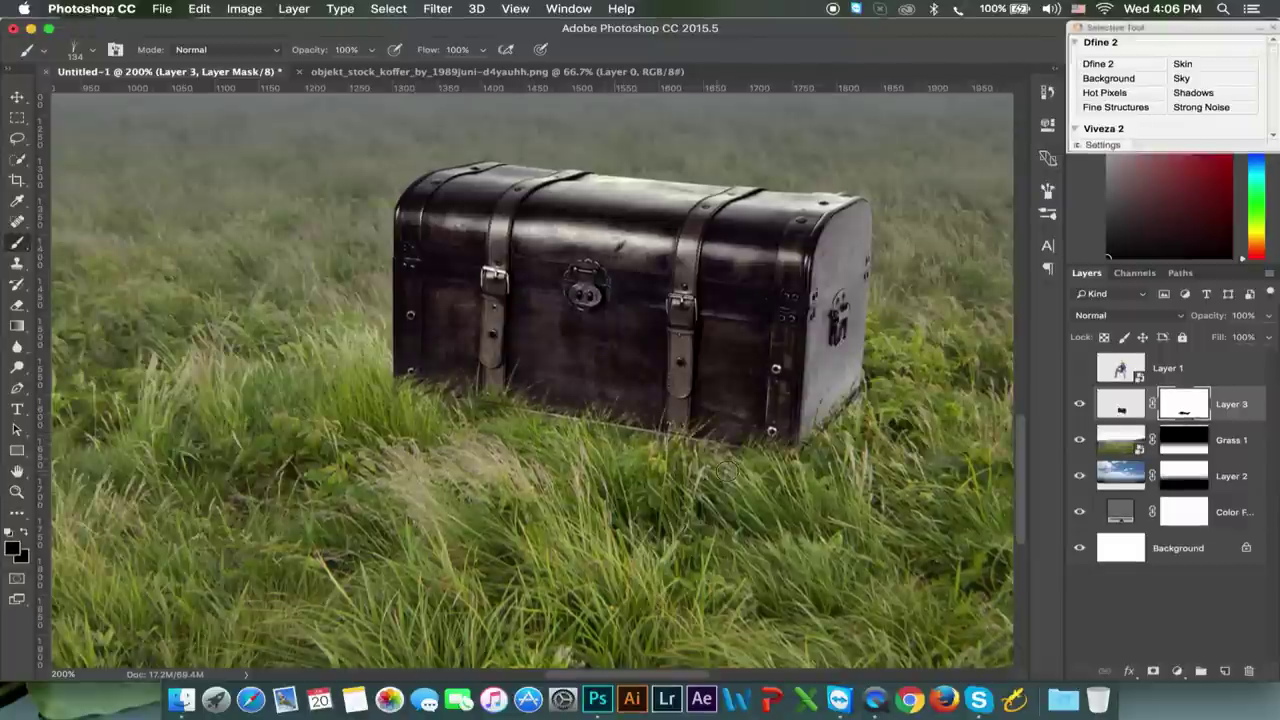
left_click_drag(818, 458, 700, 445)
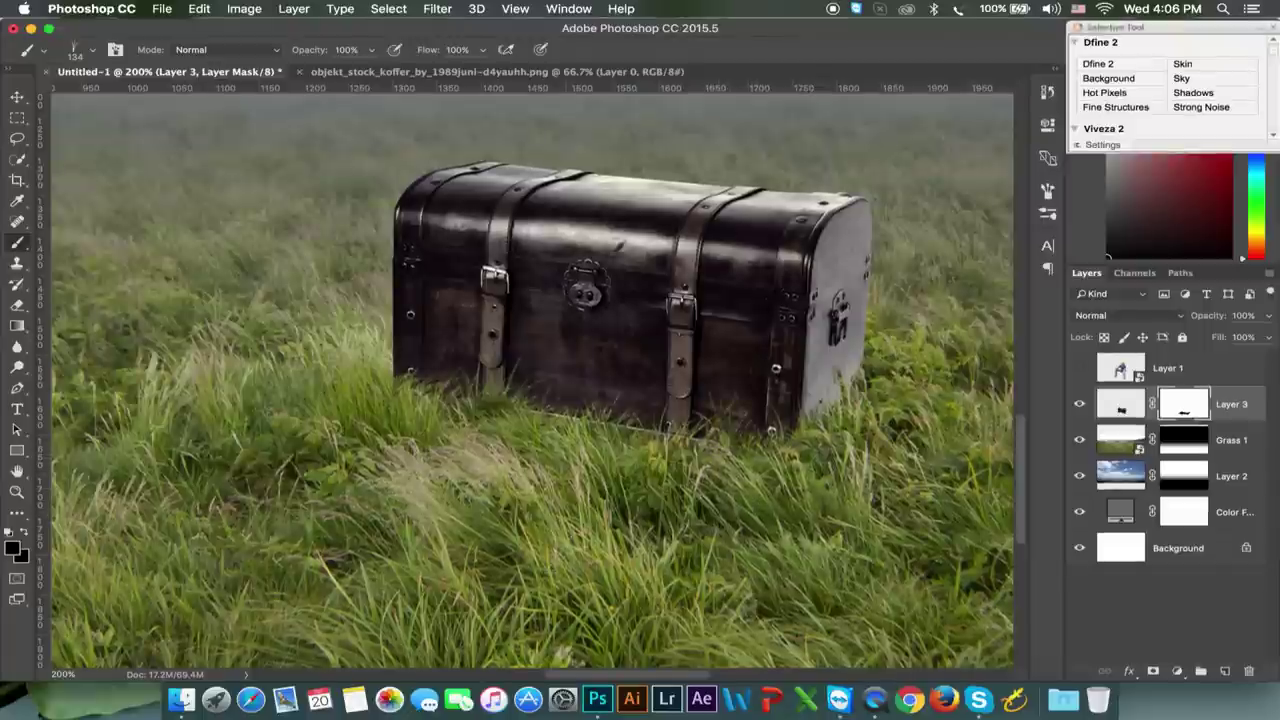
left_click_drag(395, 385, 425, 370)
mouse_move(620, 420)
left_mouse_down()
mouse_move(533, 473)
mouse_move(640, 440)
left_mouse_up()
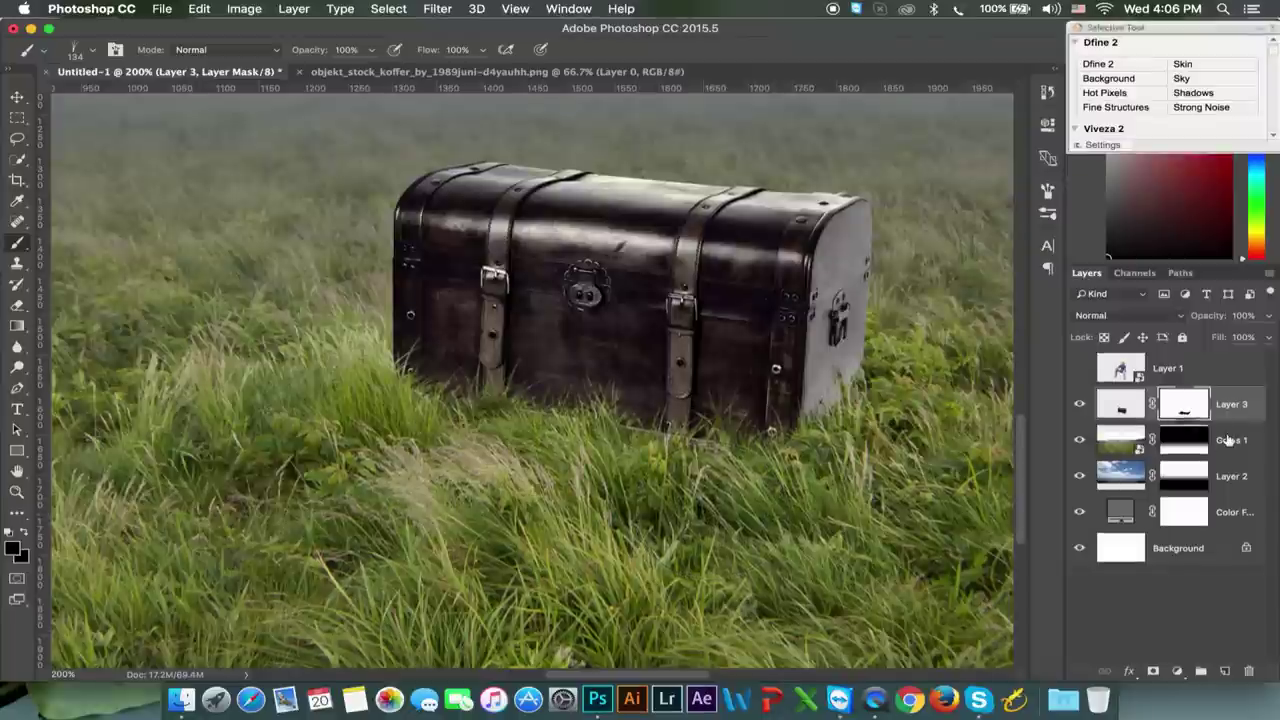
left_click(1121, 372)
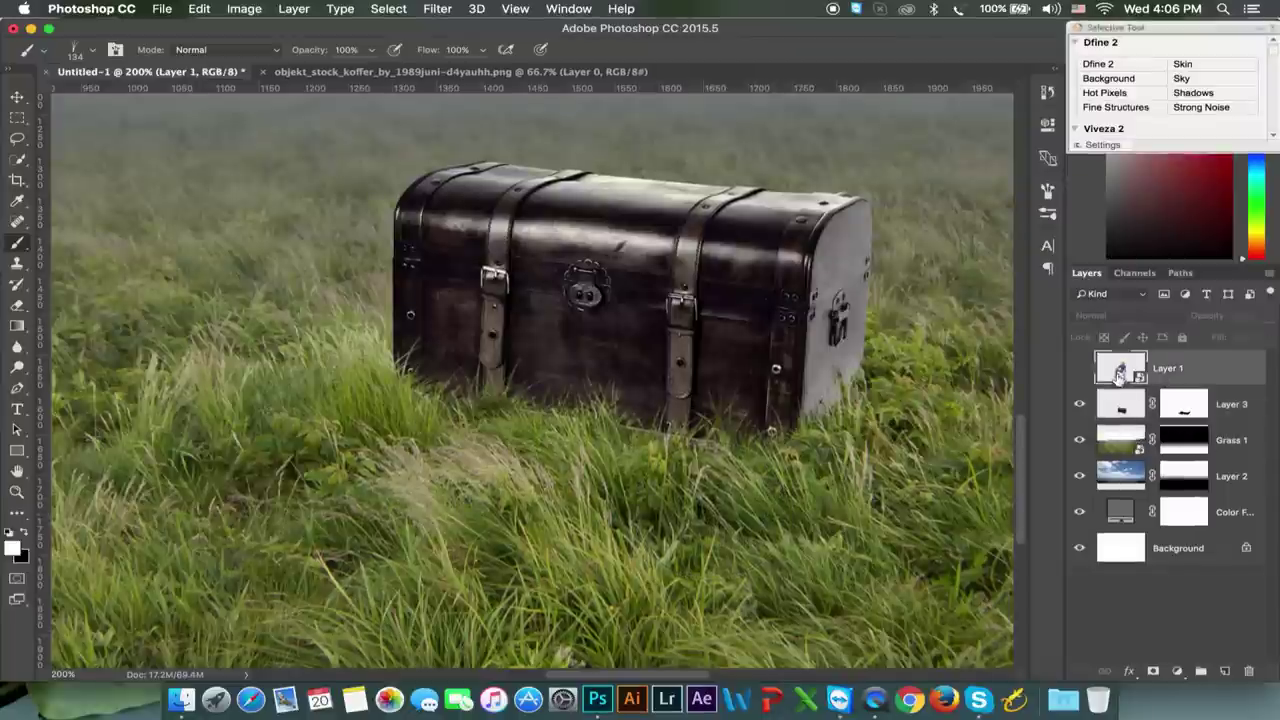
Make Layer 1 visible again, add a layer mask, and set a black 90 px brush
left_click(1080, 370)
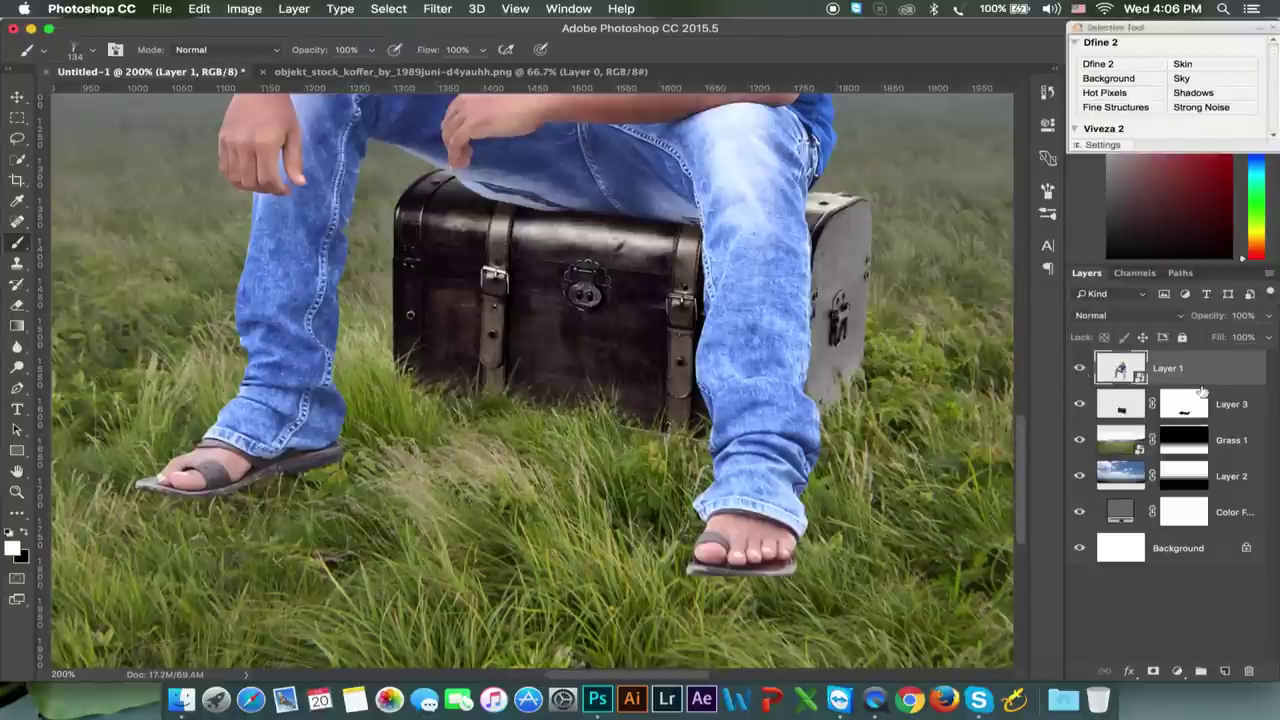
left_click(1153, 671)
key("x")
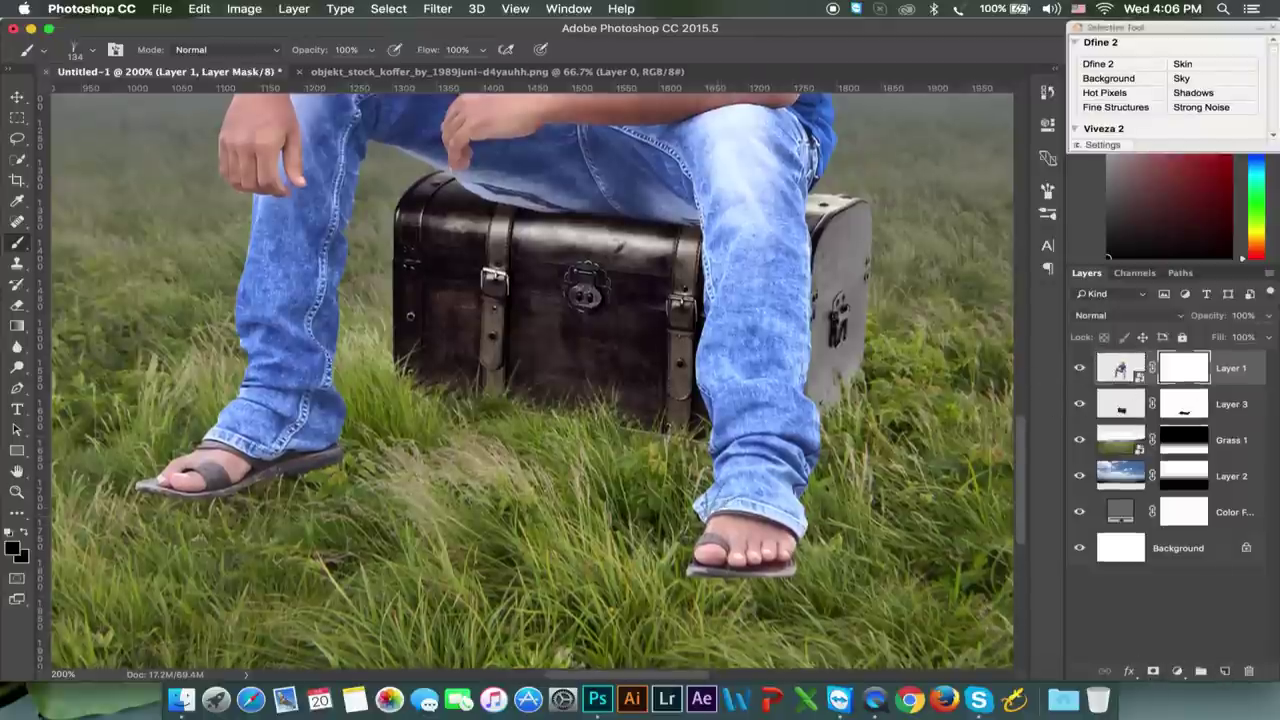
scroll(372, 410, "down", 5)
key("bracketleft")
key("bracketleft")
key("bracketleft")
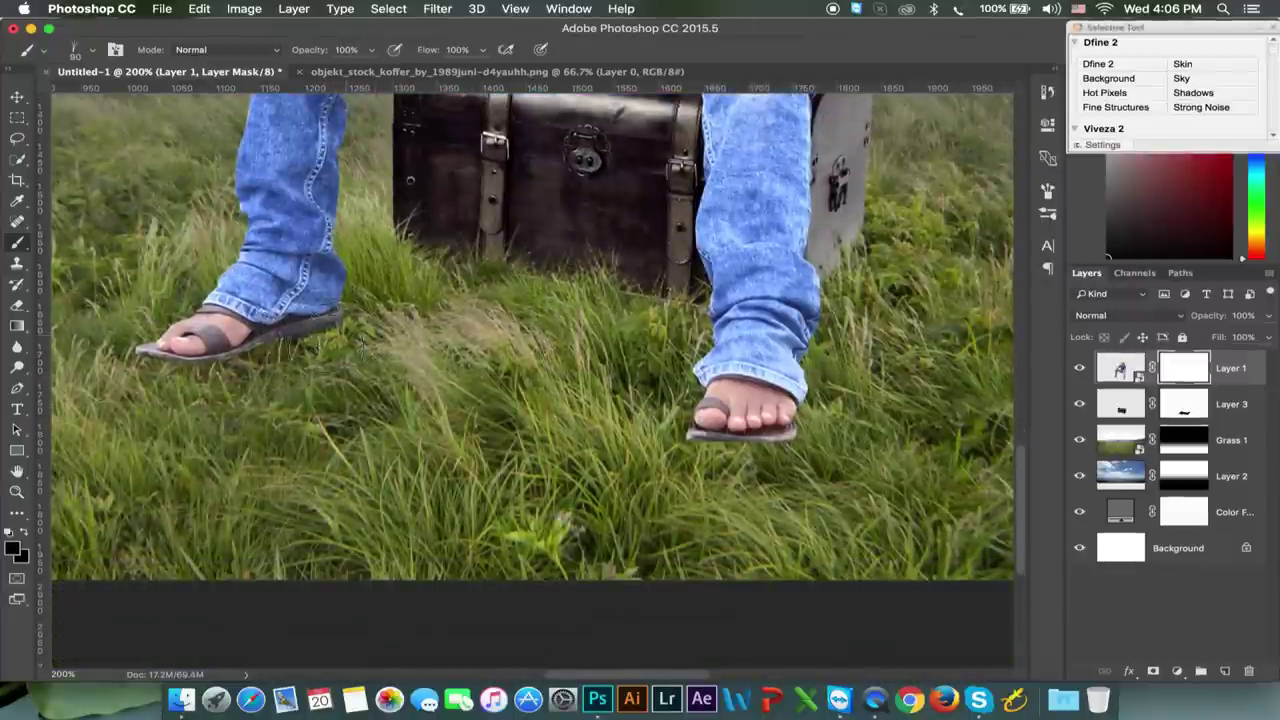
Mask in grass over the left sandal heel, right sole, right jeans cuff and right foot edge
mouse_move(300, 352)
left_mouse_down()
mouse_move(305, 335)
mouse_move(175, 385)
mouse_move(130, 365)
mouse_move(183, 397)
mouse_move(160, 370)
mouse_move(268, 398)
mouse_move(240, 380)
mouse_move(136, 364)
left_mouse_up()
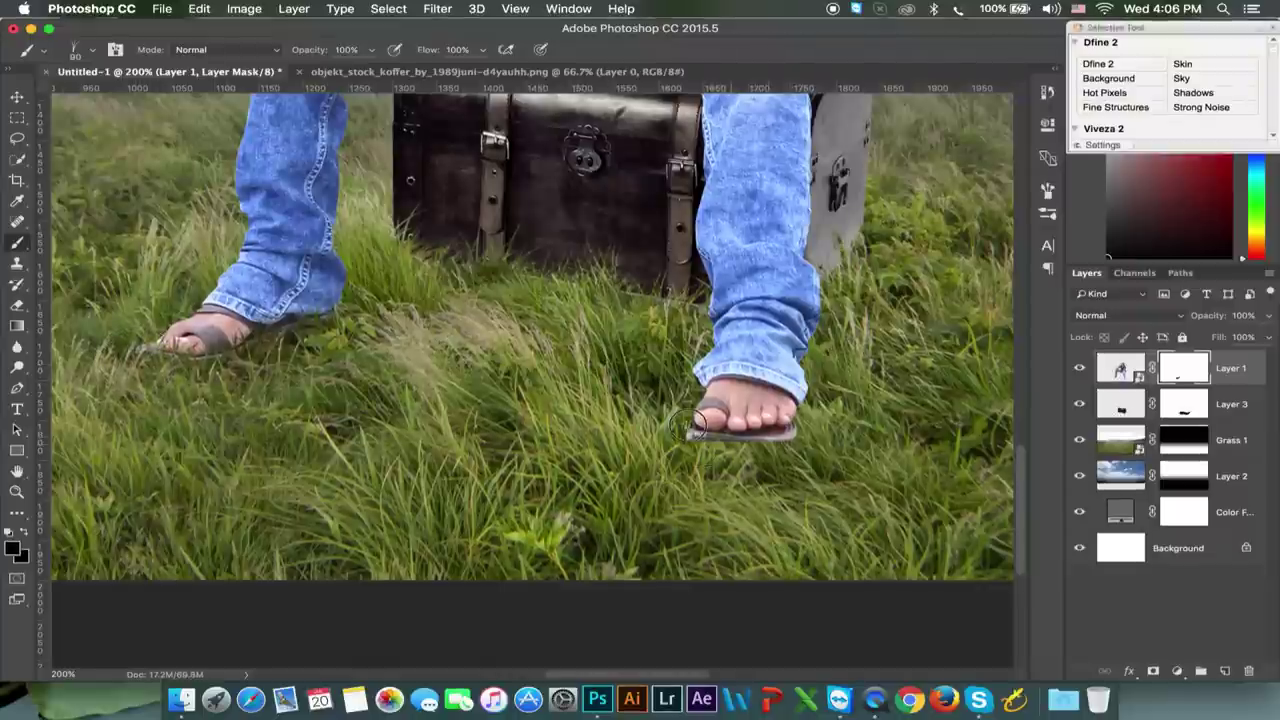
mouse_move(695, 435)
left_mouse_down()
mouse_move(760, 440)
mouse_move(795, 420)
mouse_move(760, 445)
left_mouse_up()
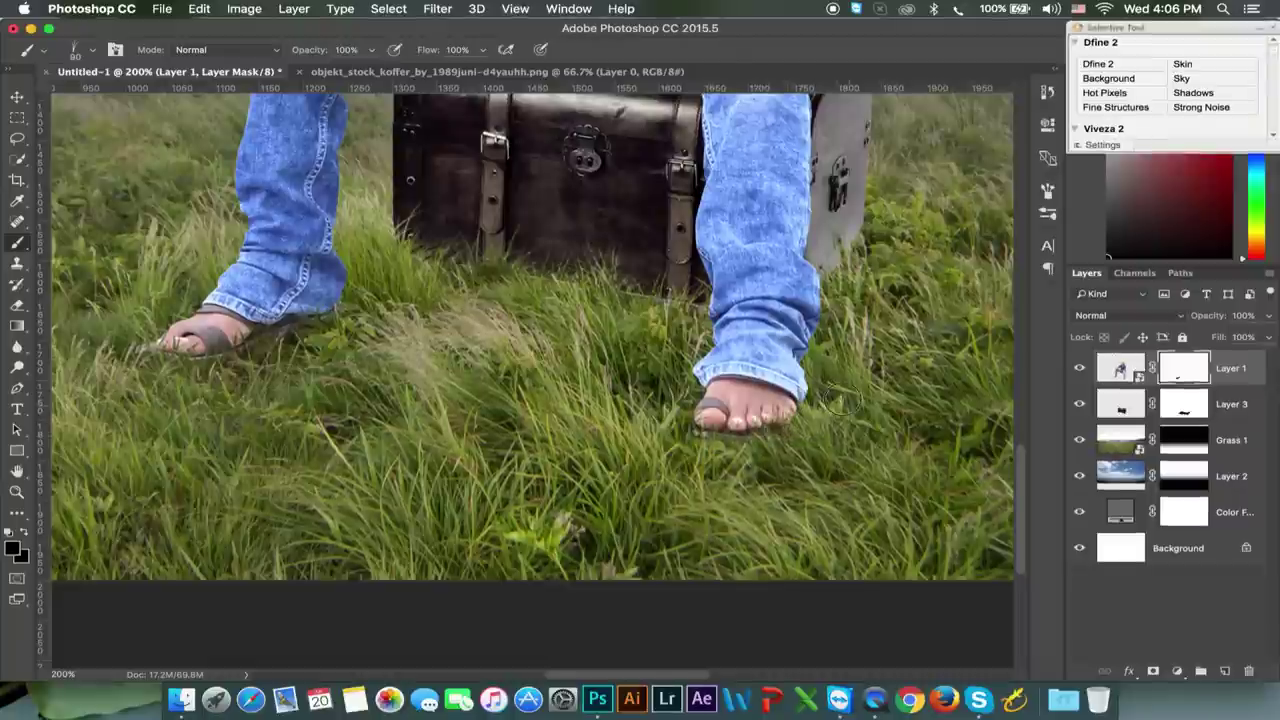
left_click_drag(820, 403, 820, 340)
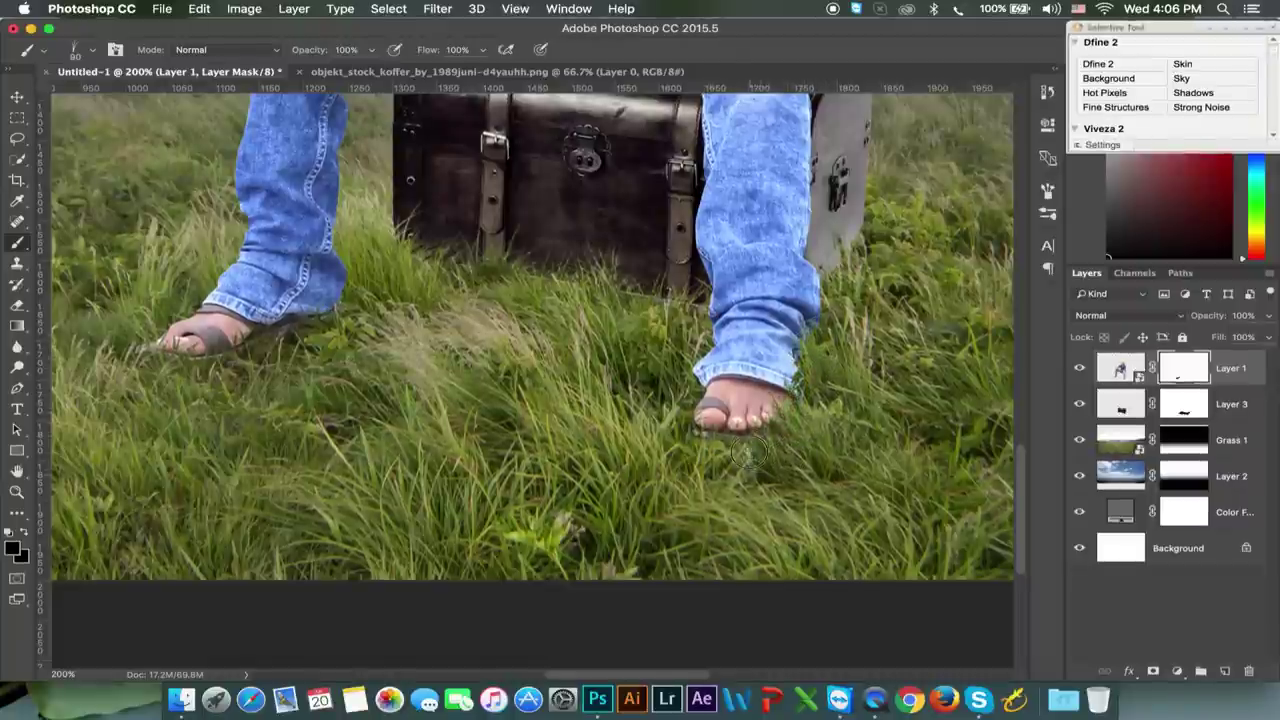
left_click_drag(700, 425, 690, 370)
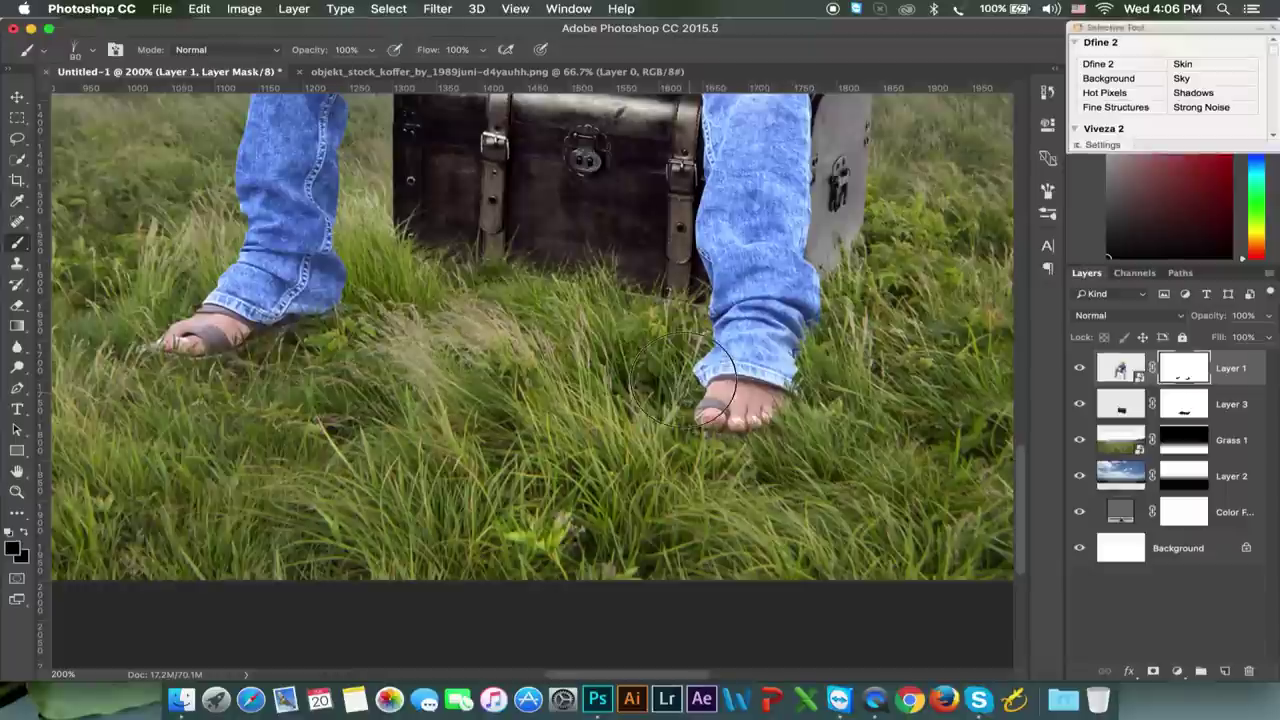
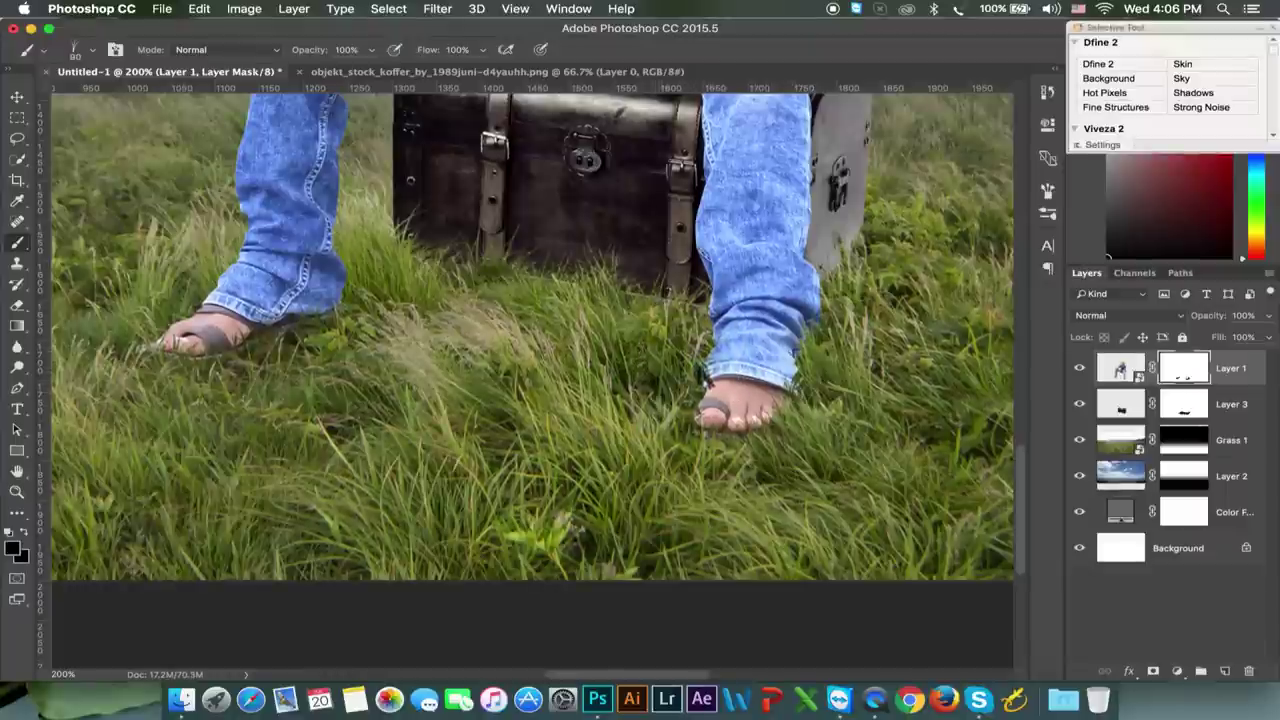
Paint on Layer 1's mask so grass overlaps both jeans cuffs
left_click_drag(698, 388, 700, 340)
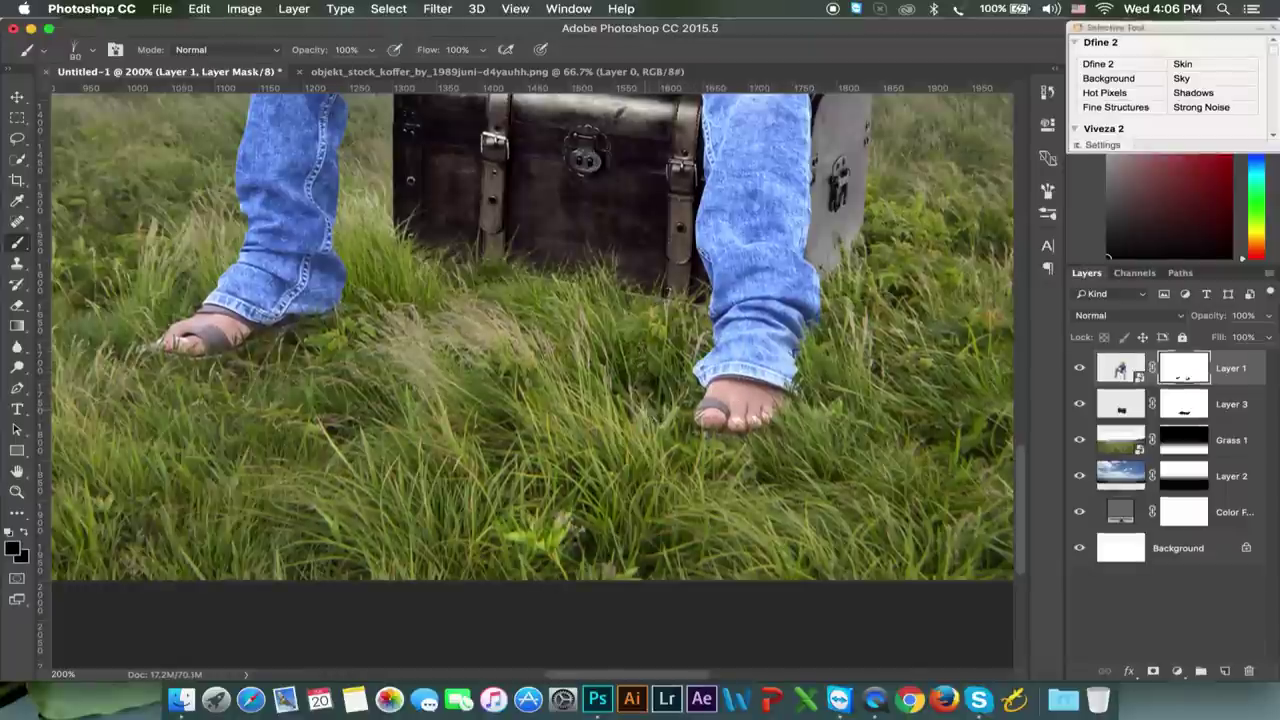
left_click_drag(690, 395, 705, 350)
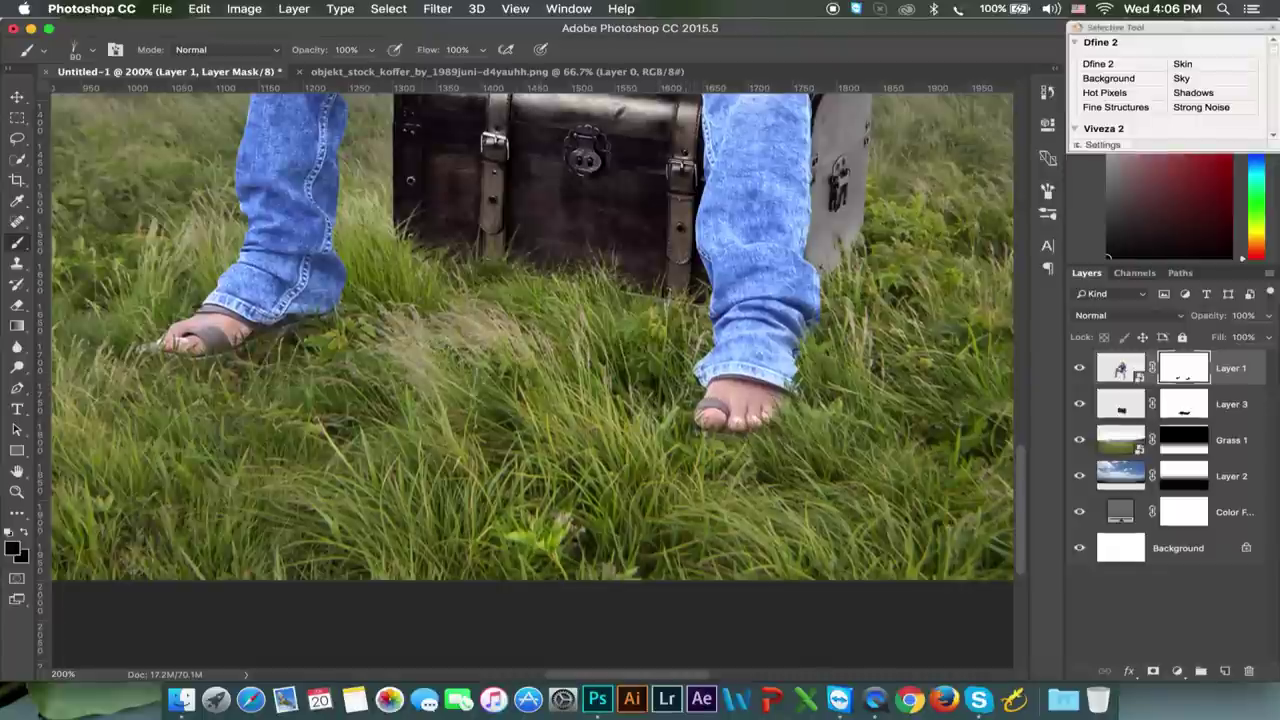
left_click_drag(317, 321, 326, 301)
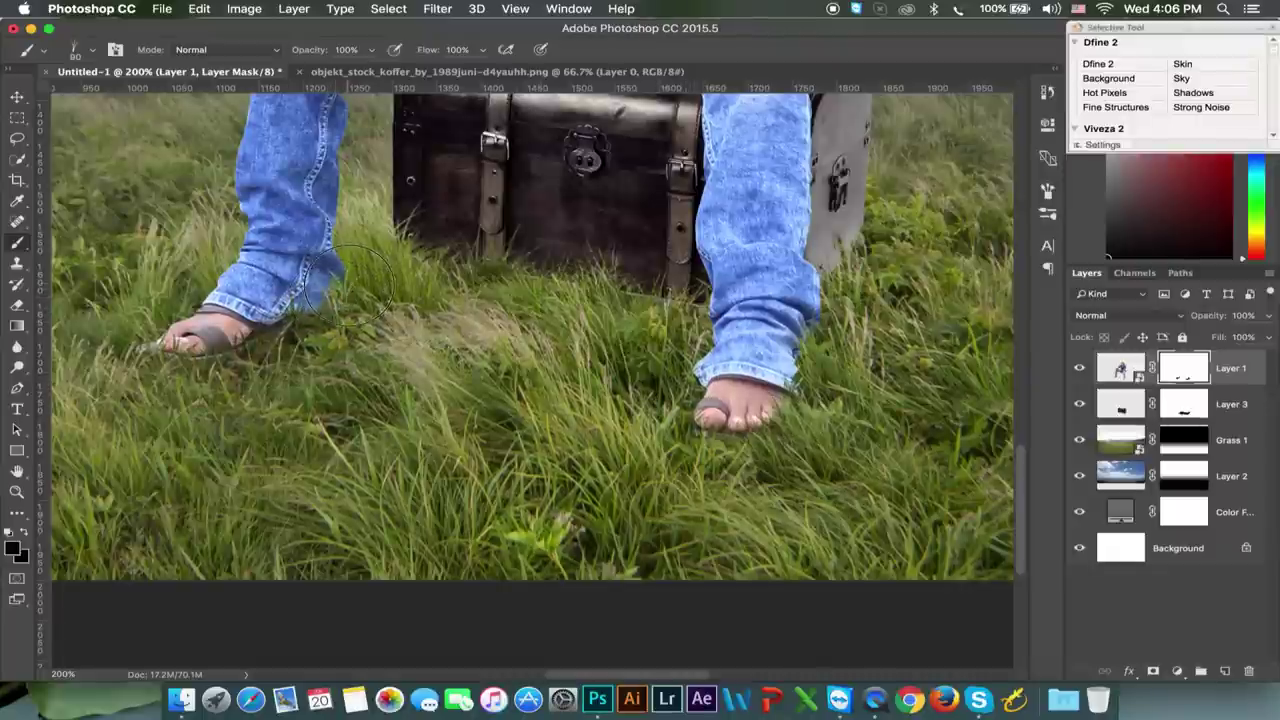
With an 83 px grass brush tip, paint grass back over the toes, then zoom out
right_click(372, 330)
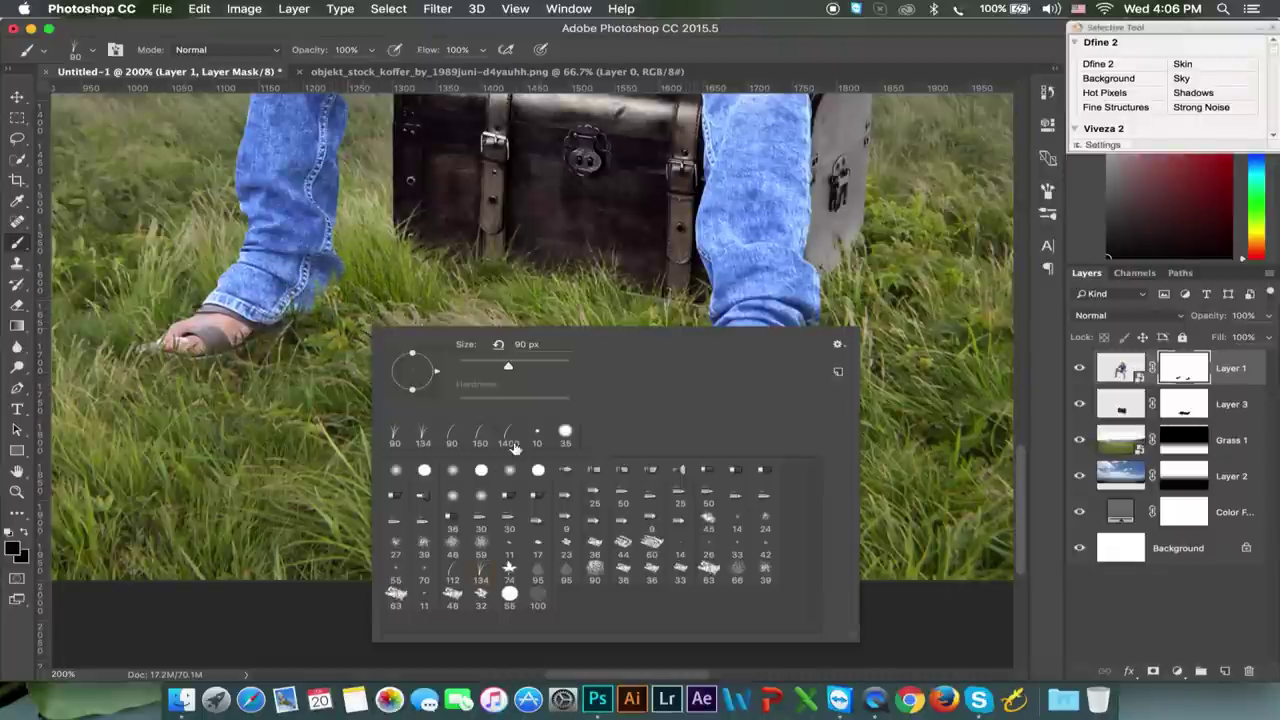
left_click(450, 578)
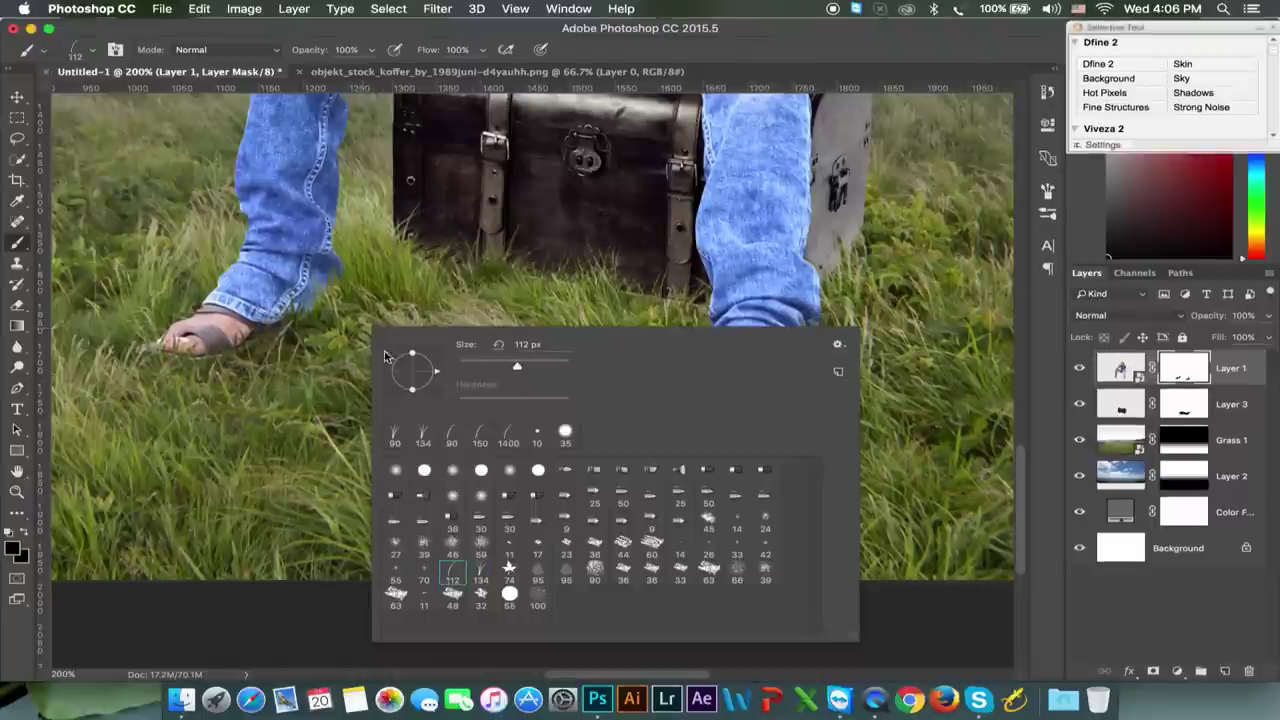
key("Return")
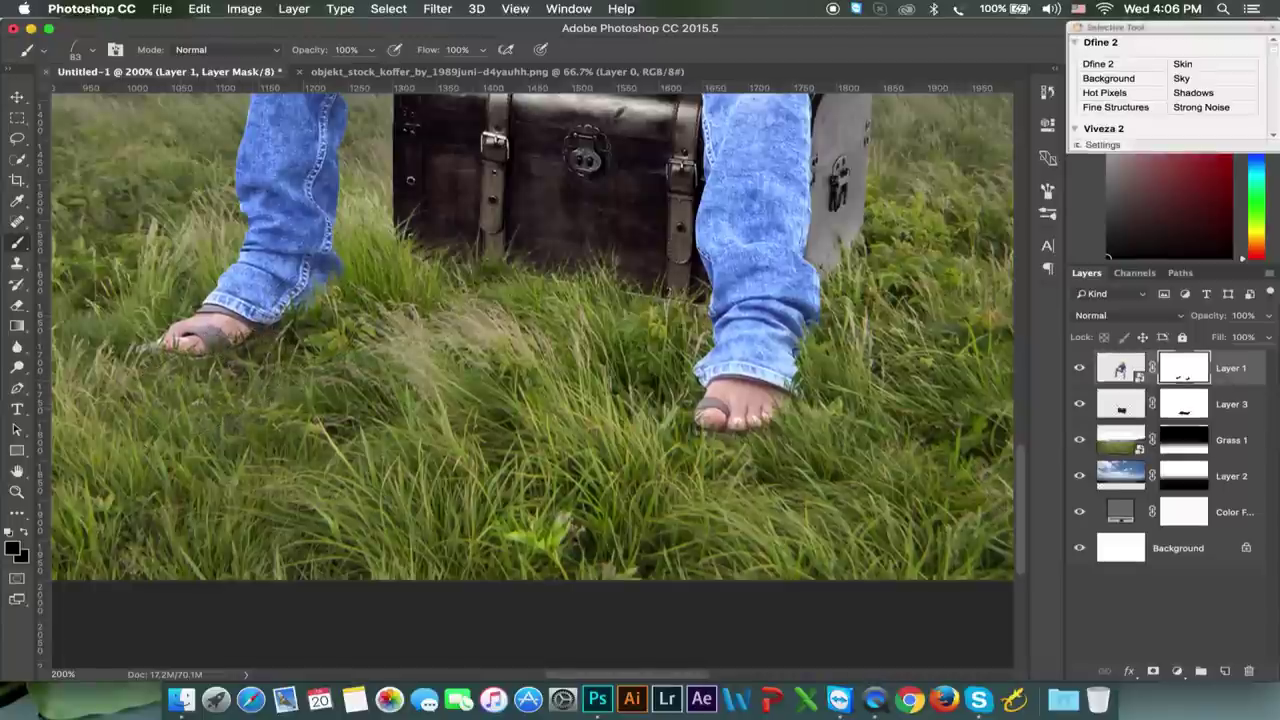
left_click_drag(818, 462, 757, 432)
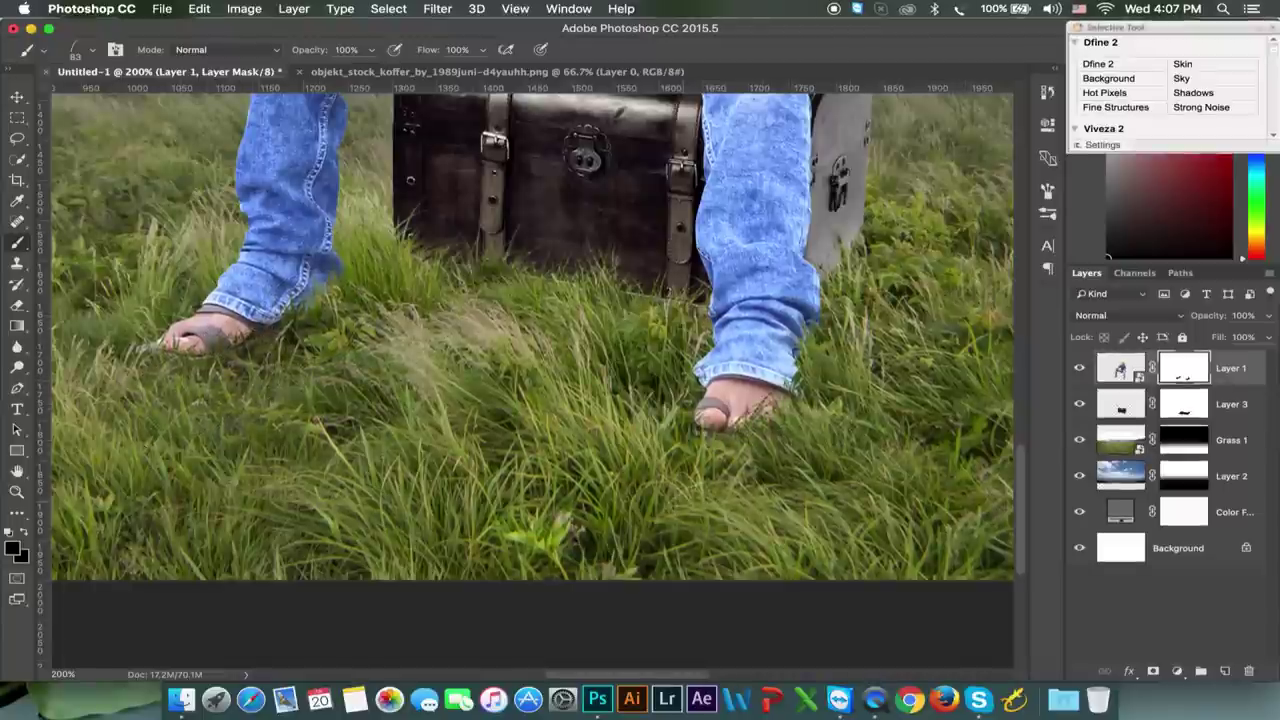
key("super+minus")
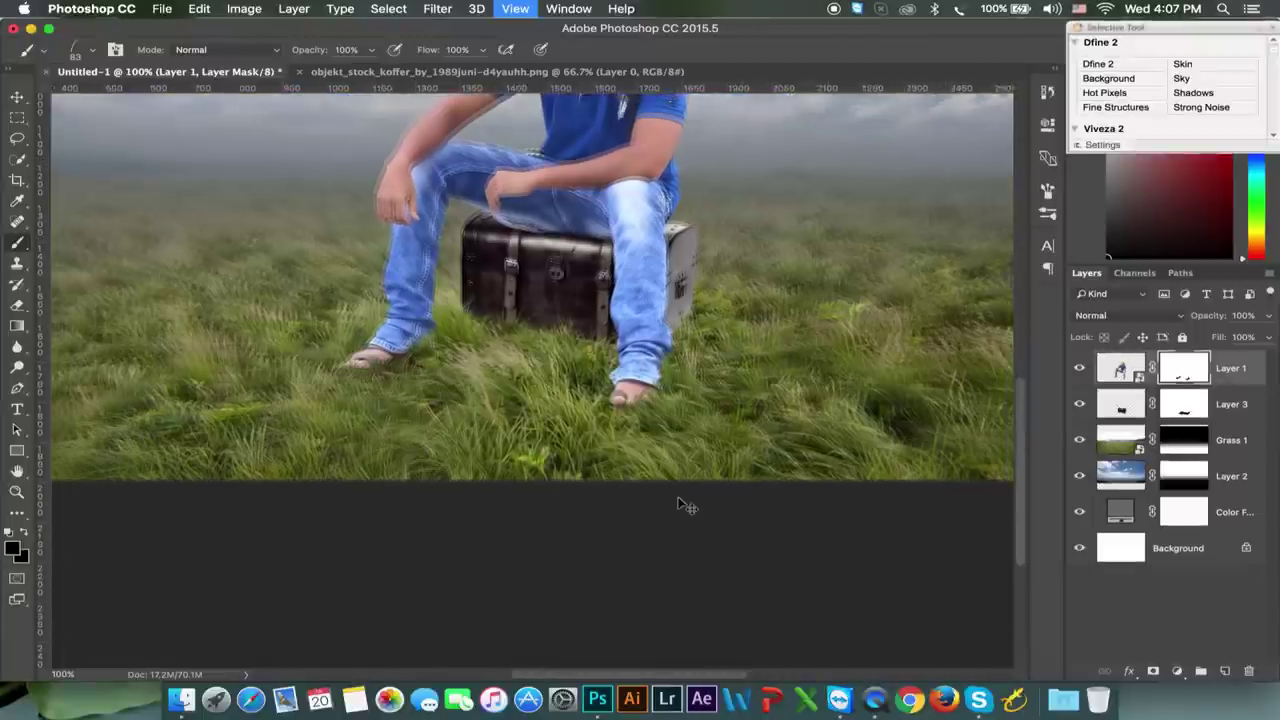
key("super+minus")
key("super+minus")
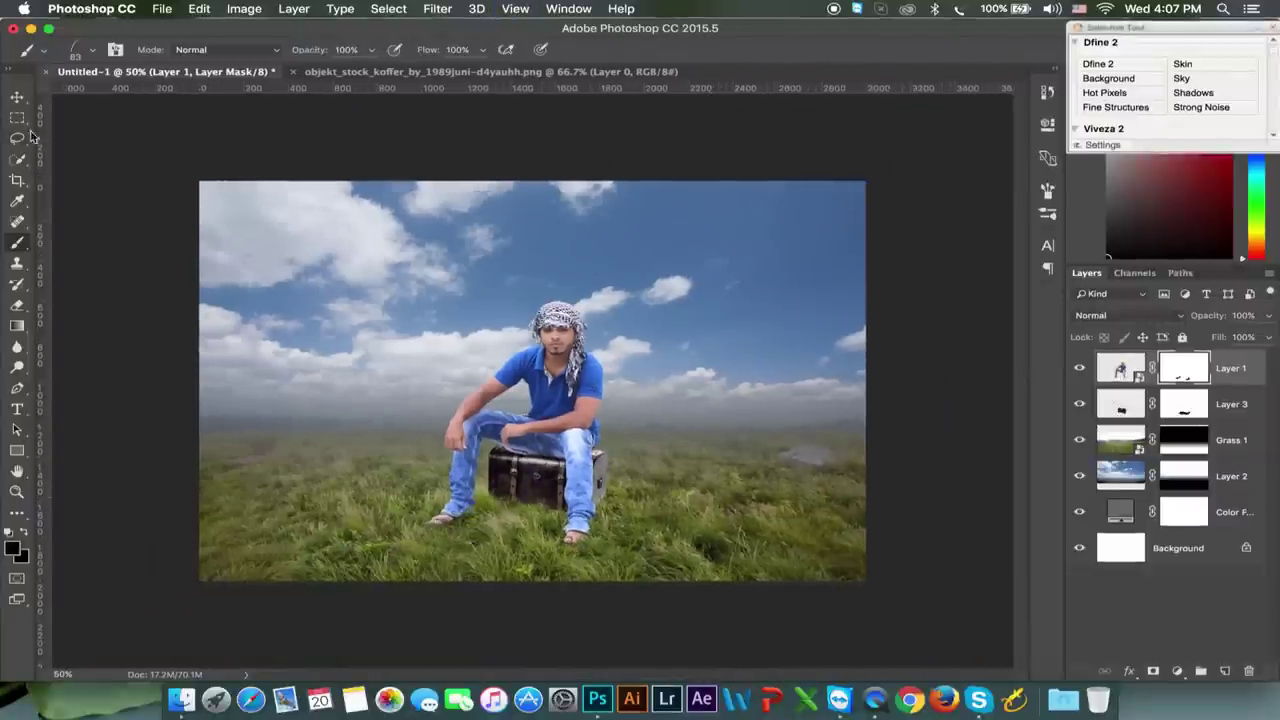
Drag the chest from the objekt_stock_koffer document into Untitled-1 as a new layer
left_click(20, 99)
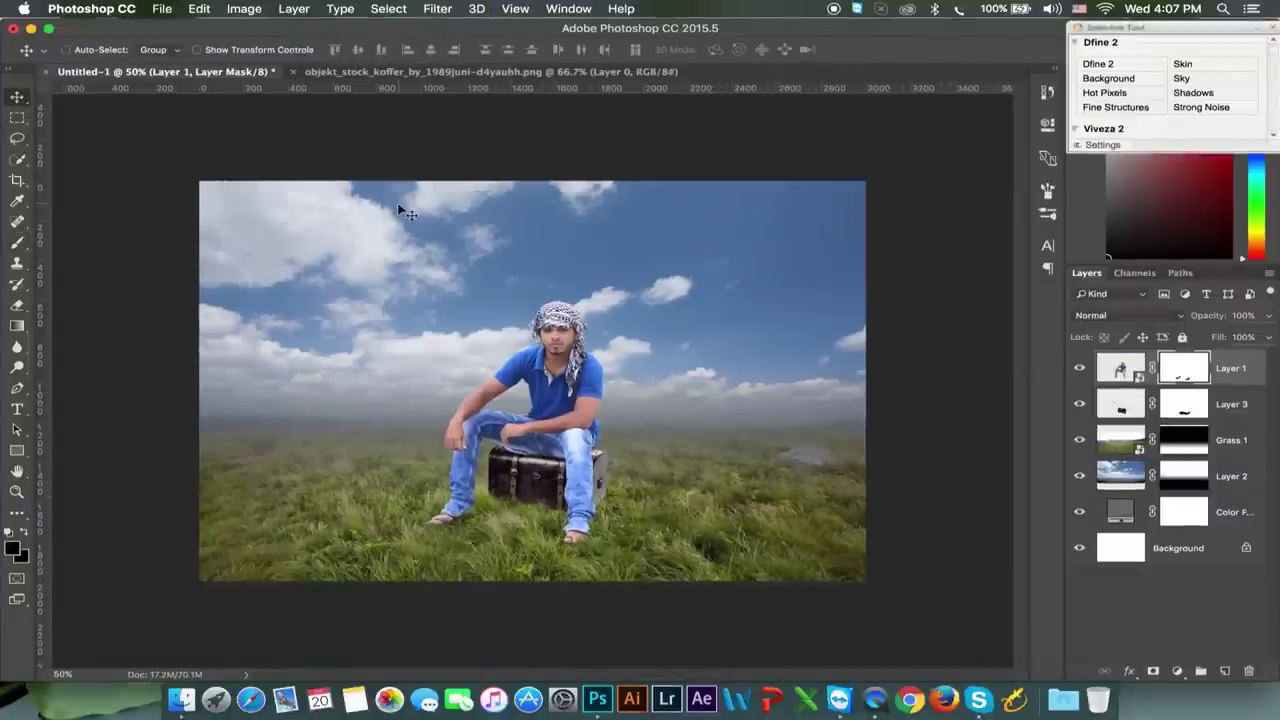
left_click(330, 72)
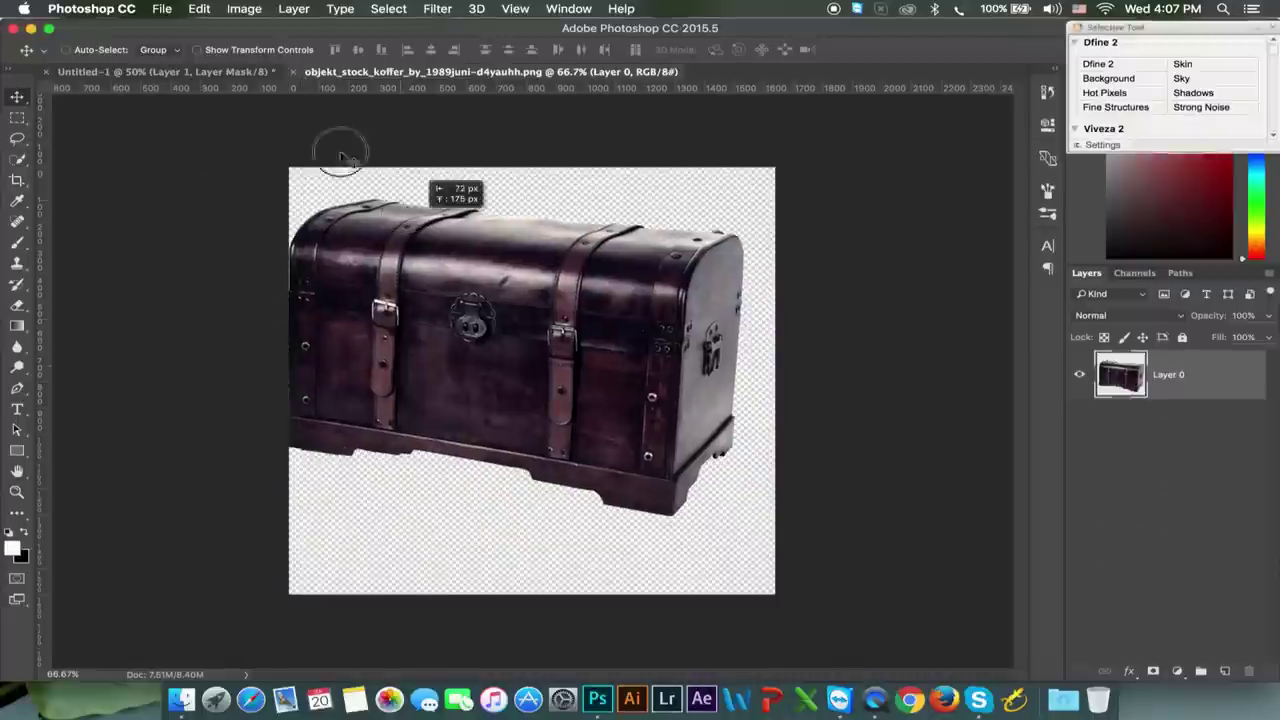
left_click_drag(368, 173, 258, 80)
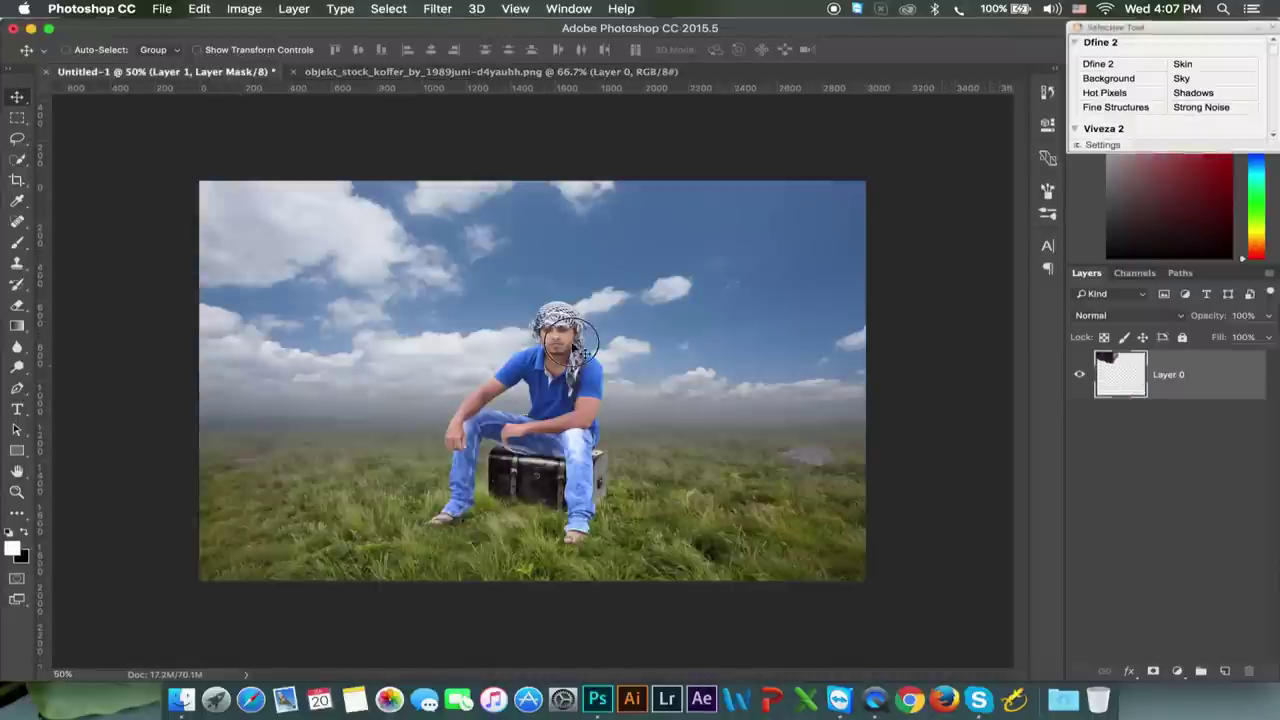
left_click_drag(570, 342, 571, 347)
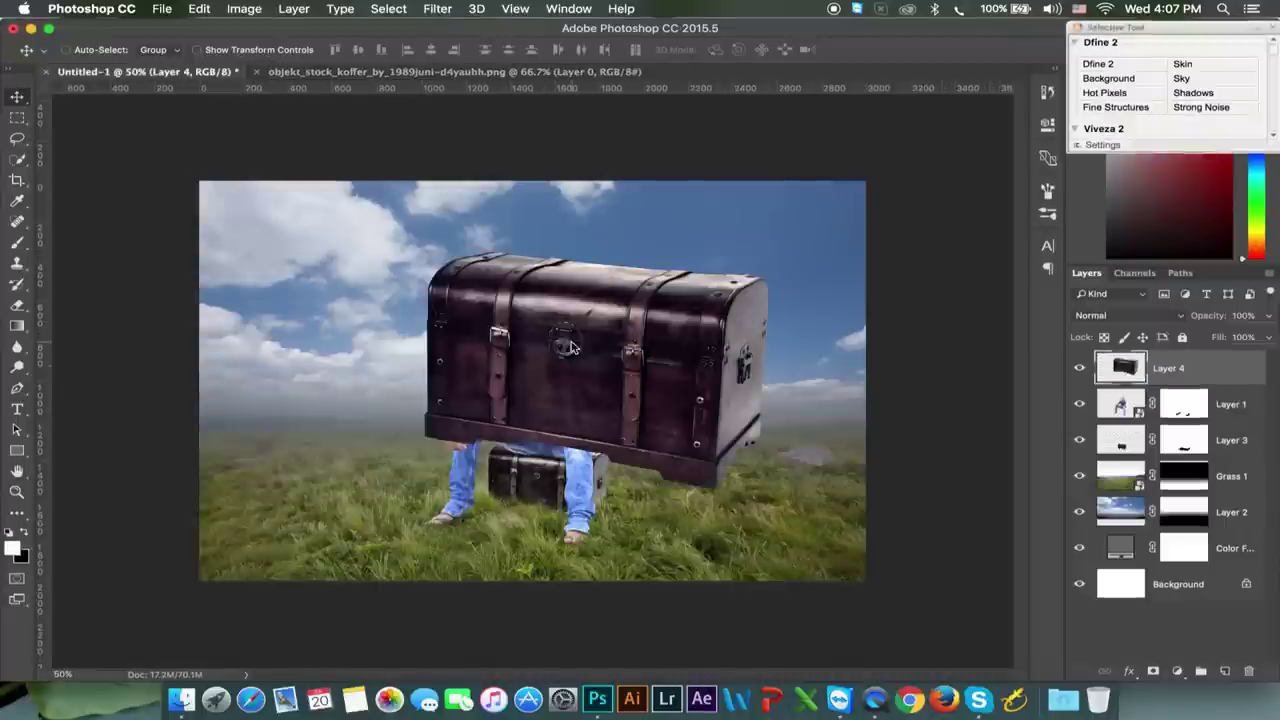
Mute the chest's purple with Hue/Saturation: Hue +38, Saturation −37
left_click(246, 10)
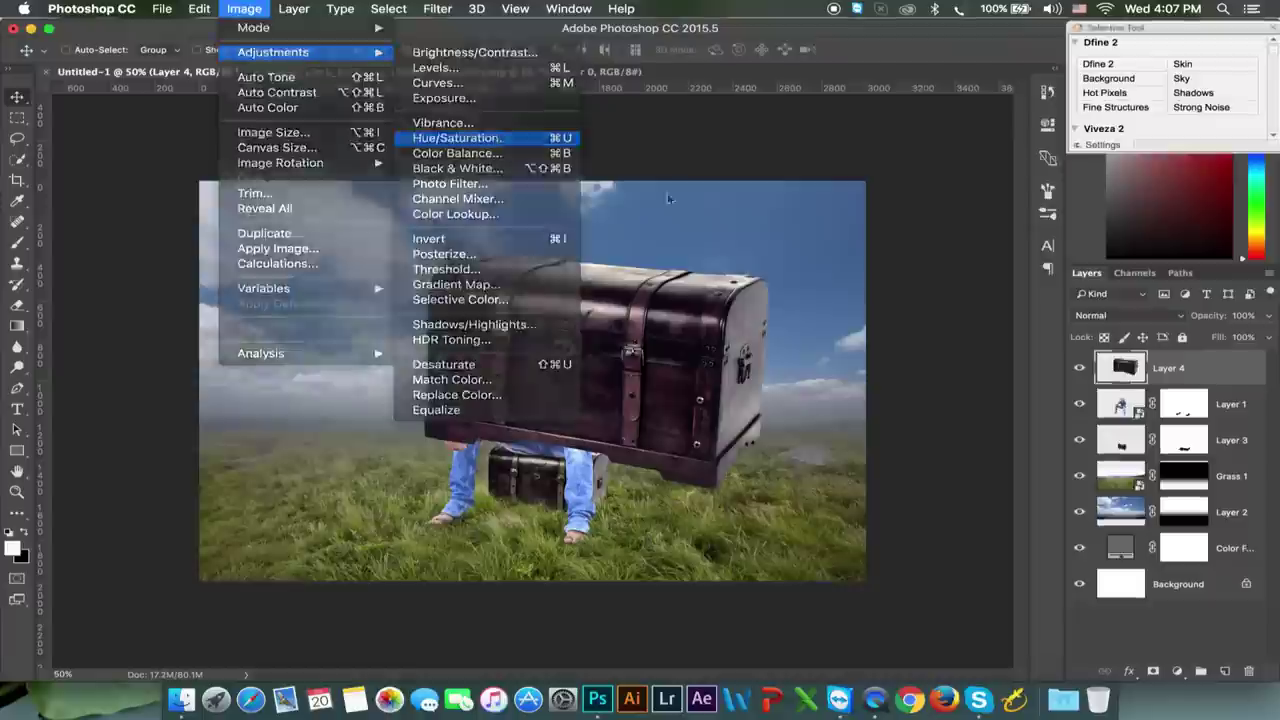
key("Return")
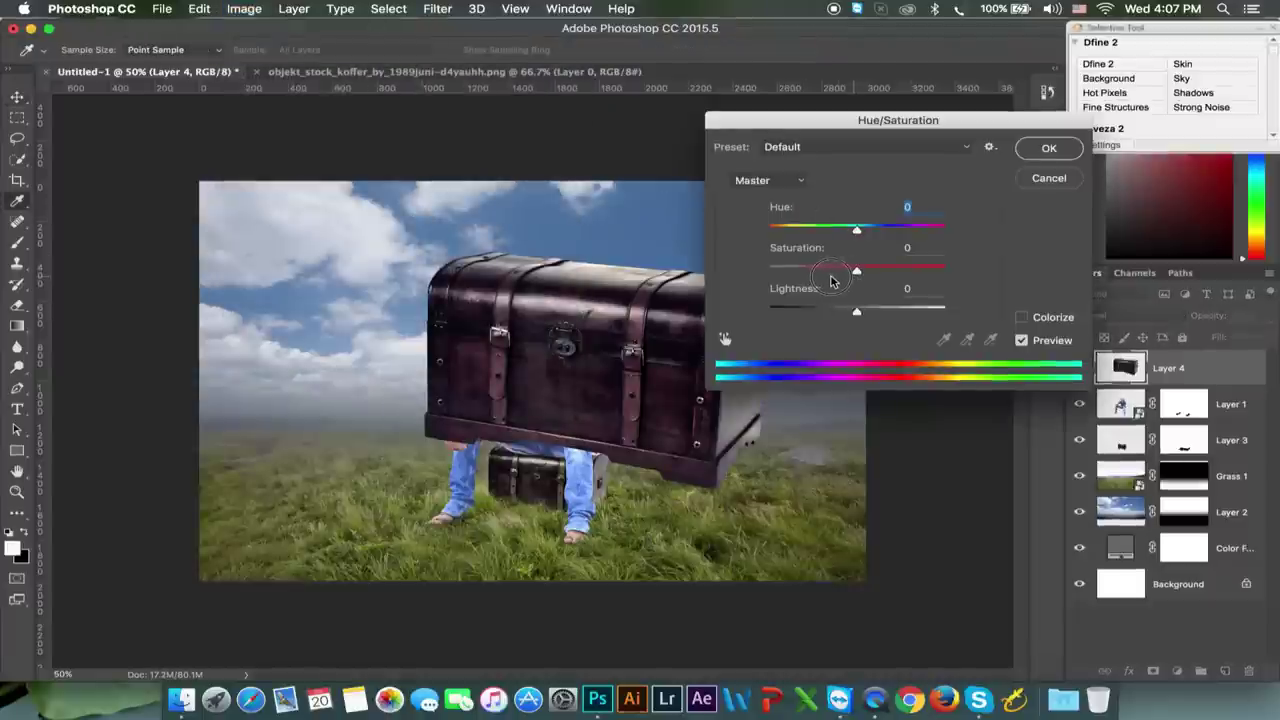
left_click_drag(851, 279, 825, 283)
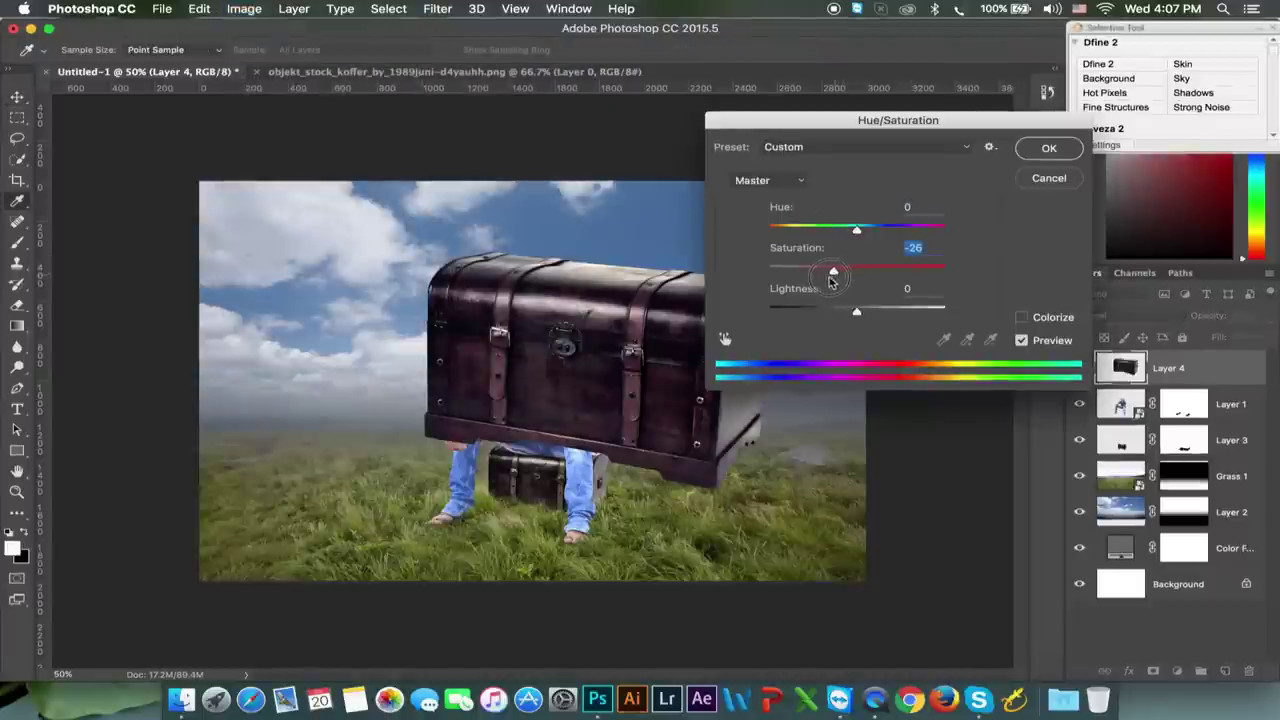
left_click_drag(843, 233, 892, 227)
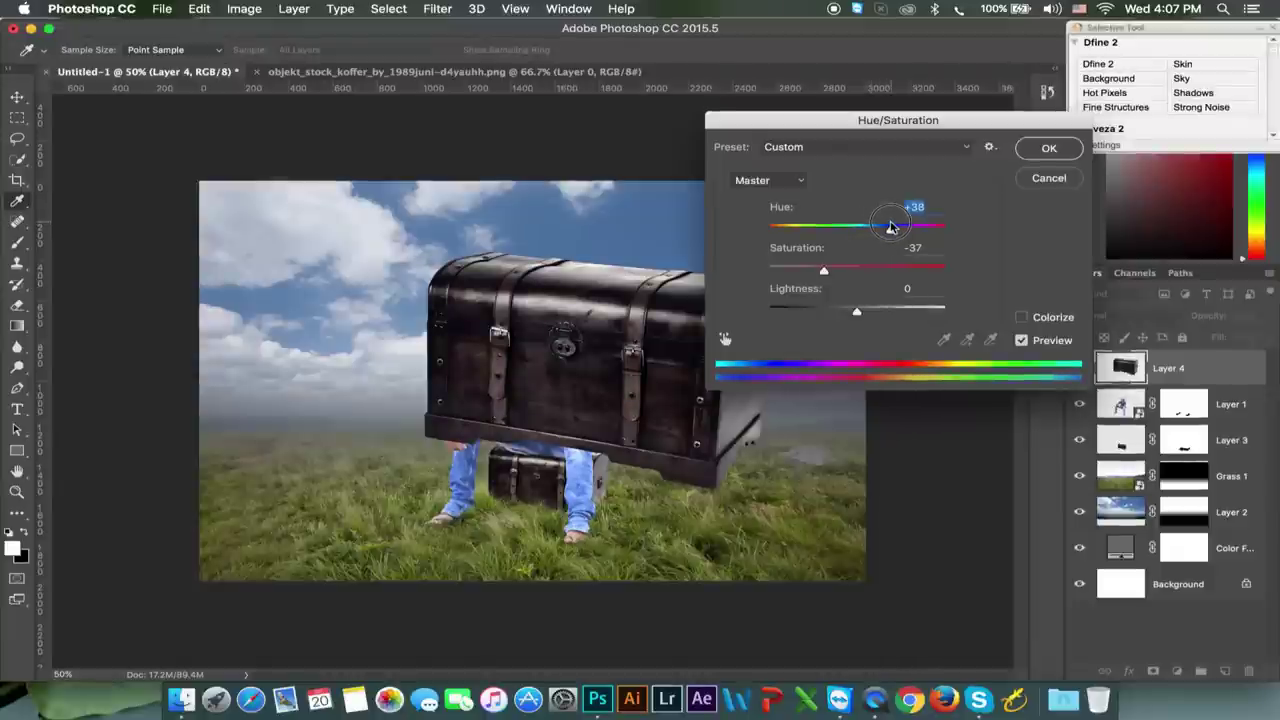
key("Return")
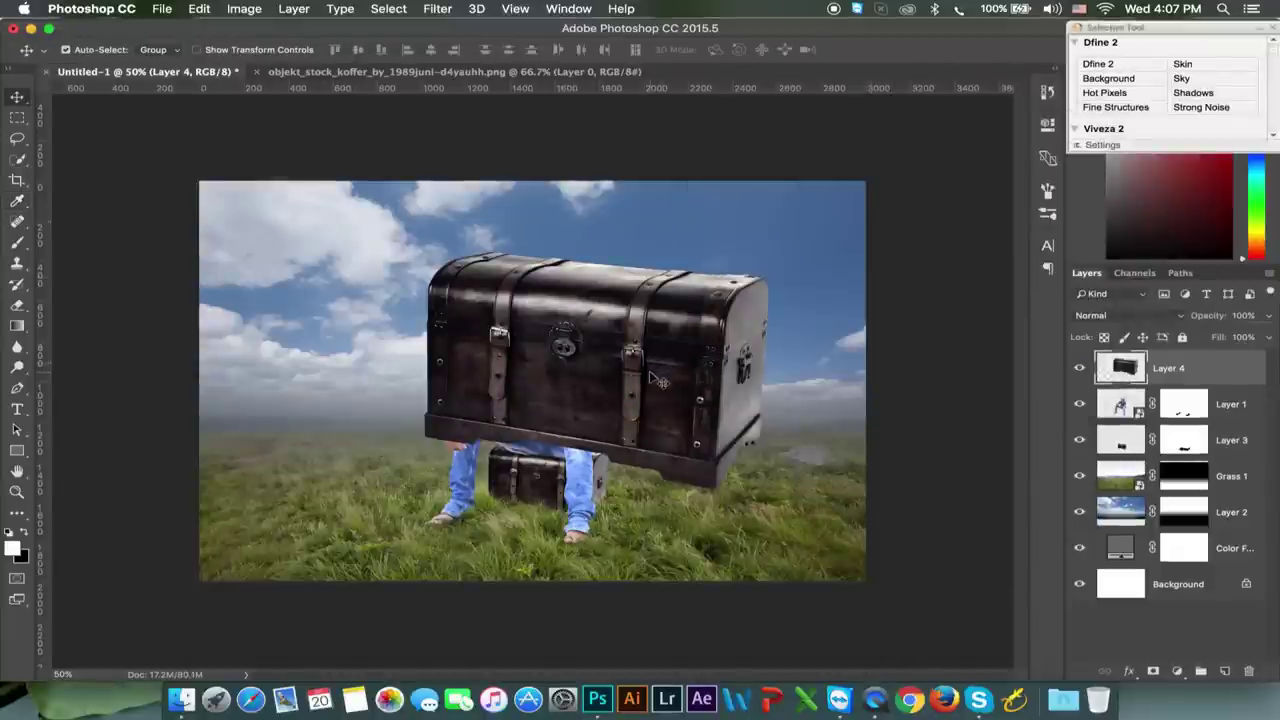
key("ctrl+t")
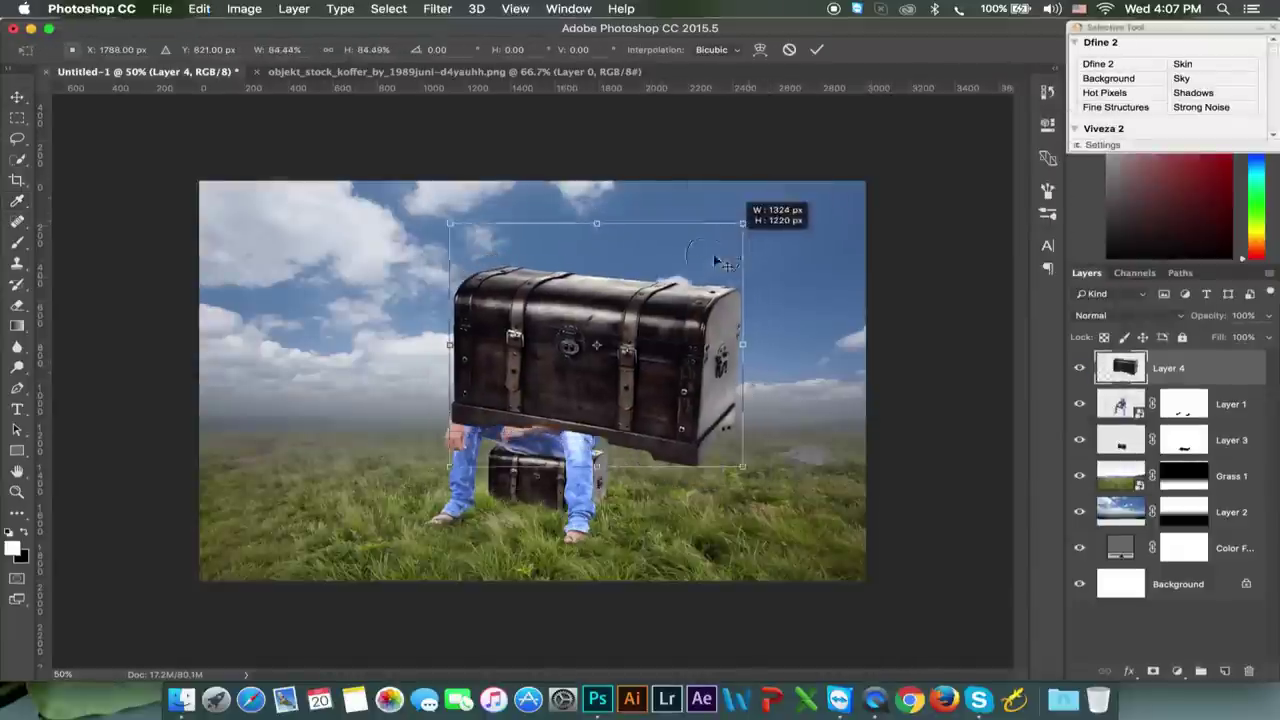
Scale the Layer 4 chest to about 48.6%, flip it horizontally, and place it beside the man
left_click_drag(769, 200, 688, 275)
mouse_move(700, 330)
left_mouse_down()
mouse_move(755, 425)
mouse_move(787, 427)
mouse_move(771, 394)
left_mouse_up()
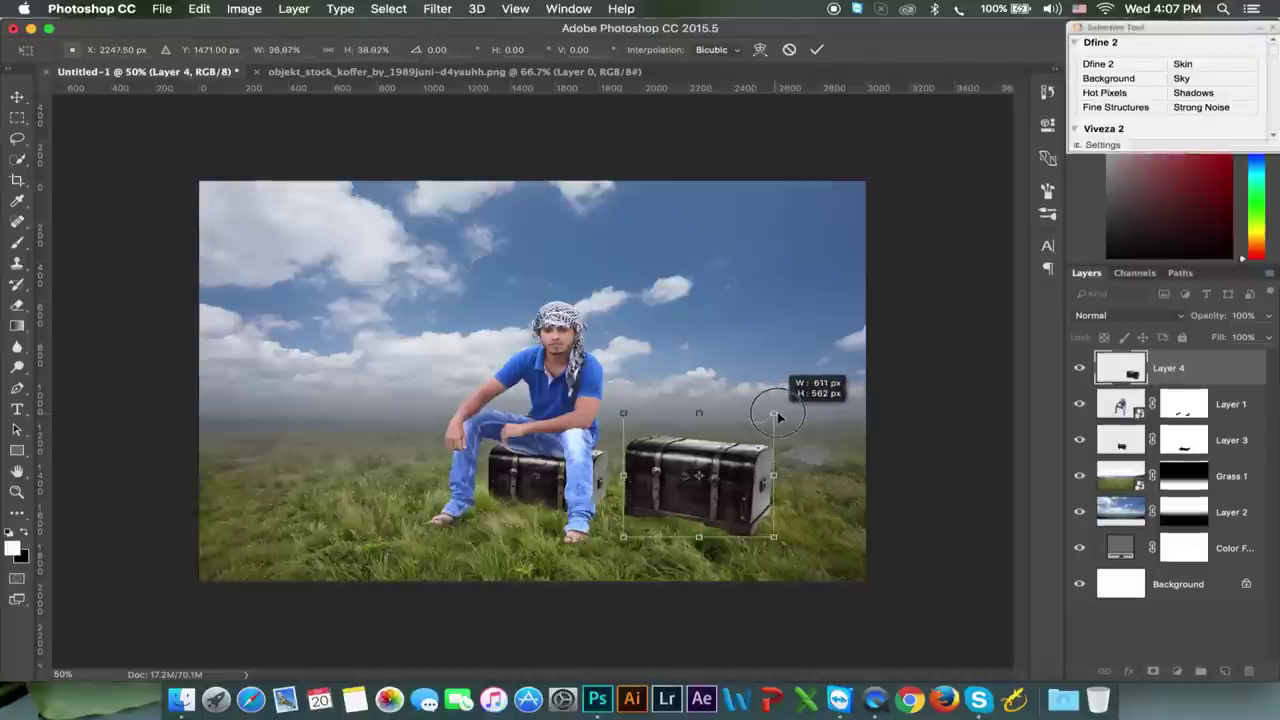
left_click_drag(680, 437, 703, 464)
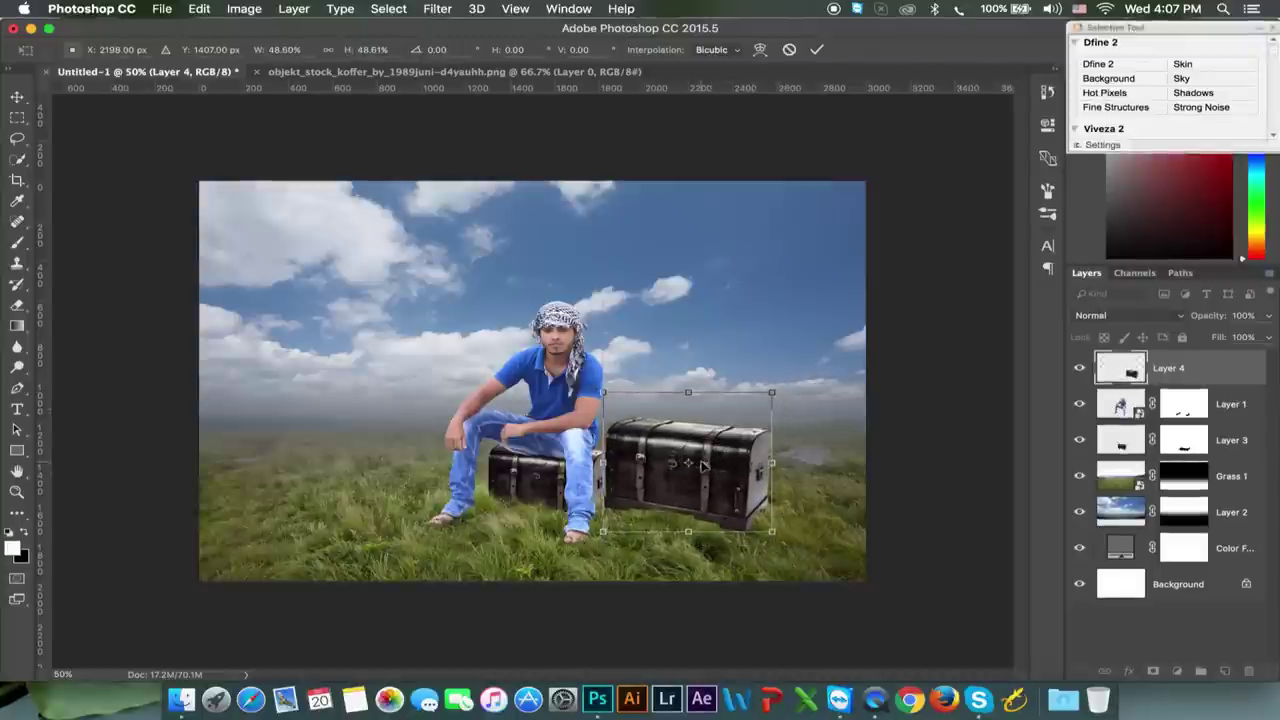
key("super+plus")
key("super+plus")
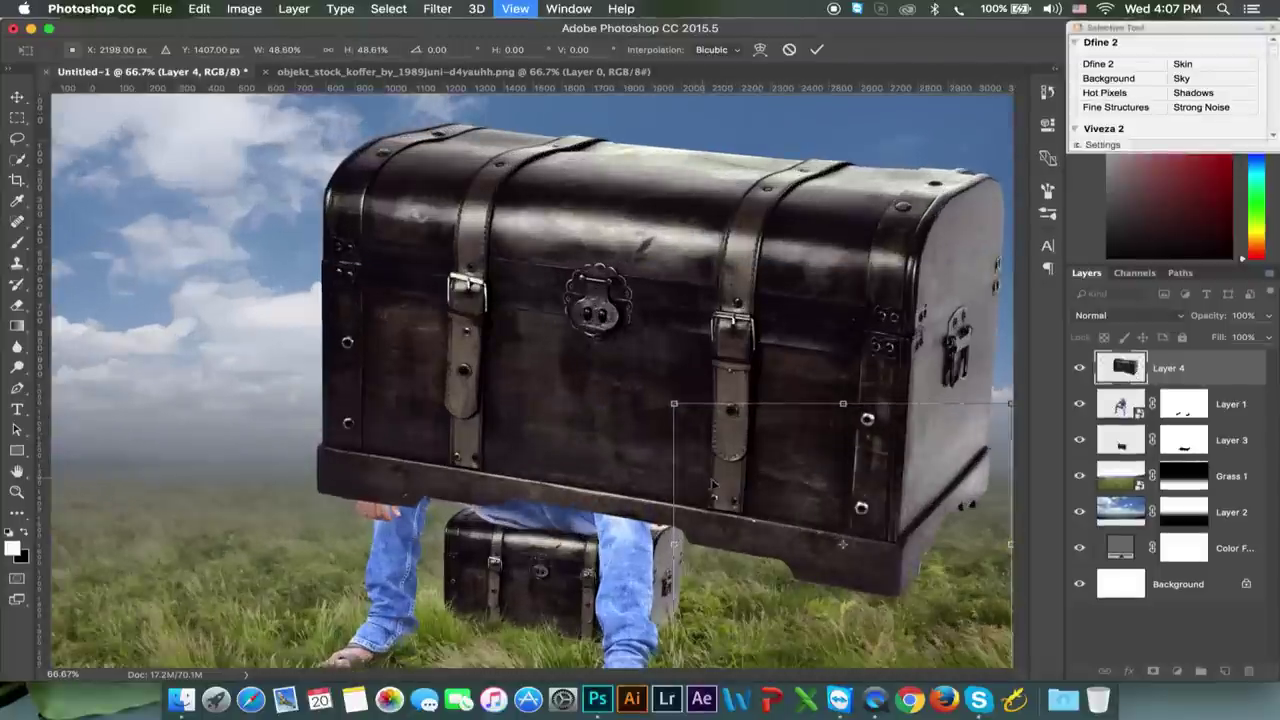
left_click_drag(712, 481, 497, 327)
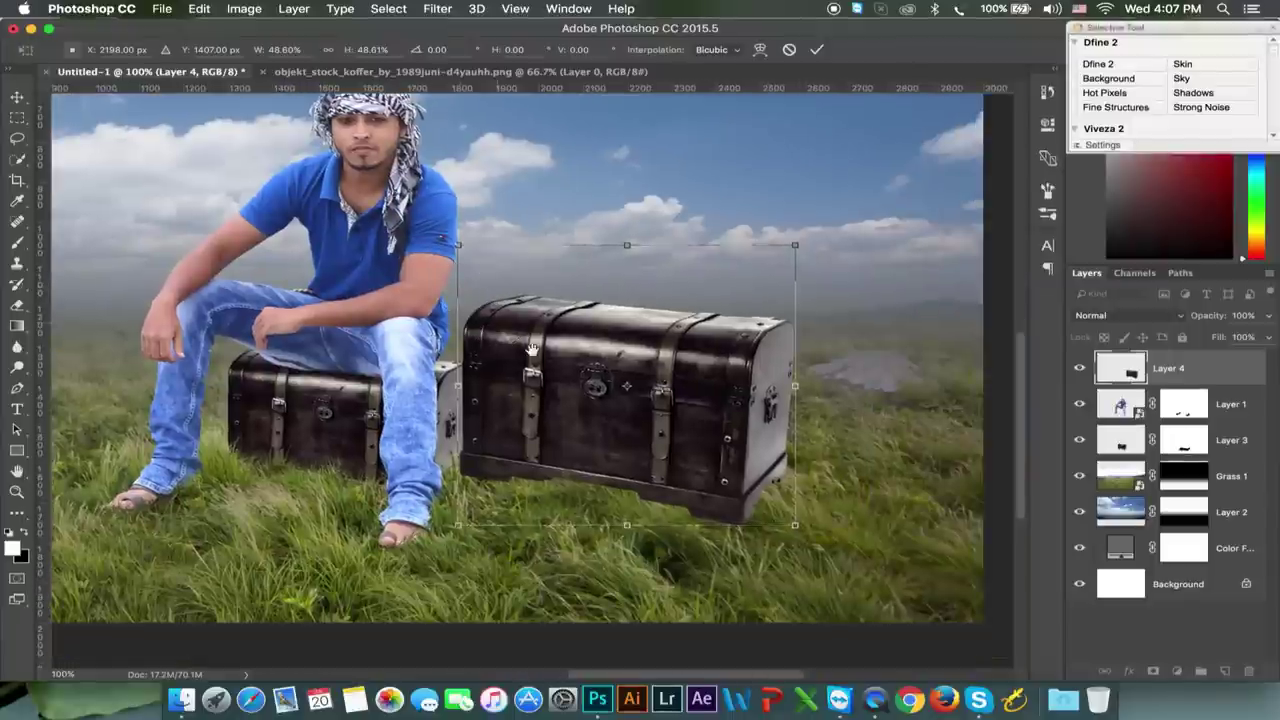
right_click(532, 348)
left_click(595, 549)
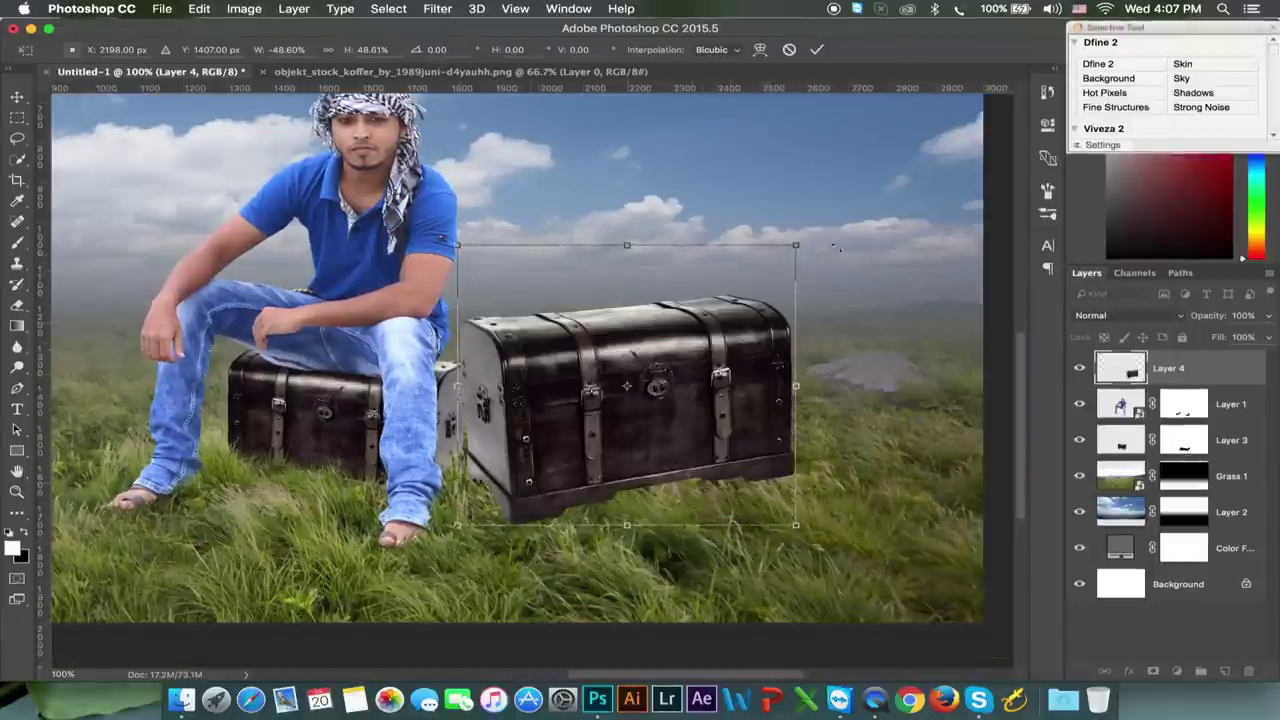
left_click(817, 49)
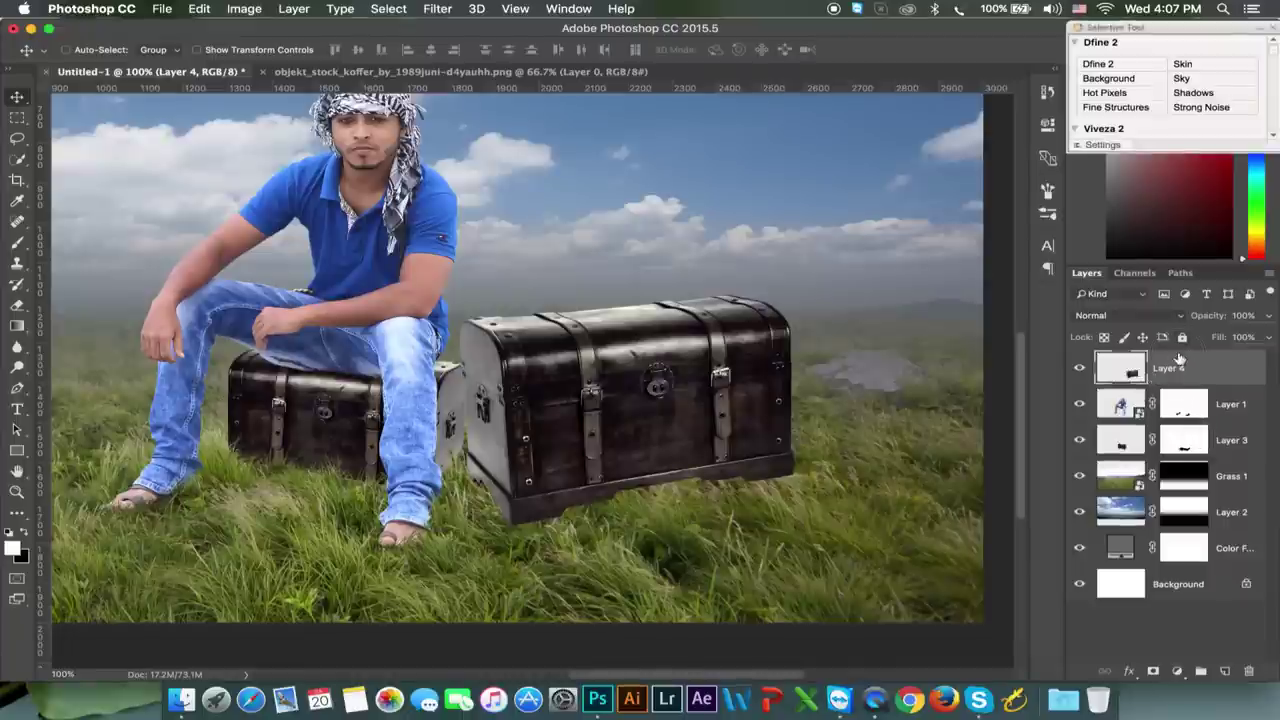
Move Layer 4 below Layer 3 and shift the chest up and left toward the man
double_click(1180, 358)
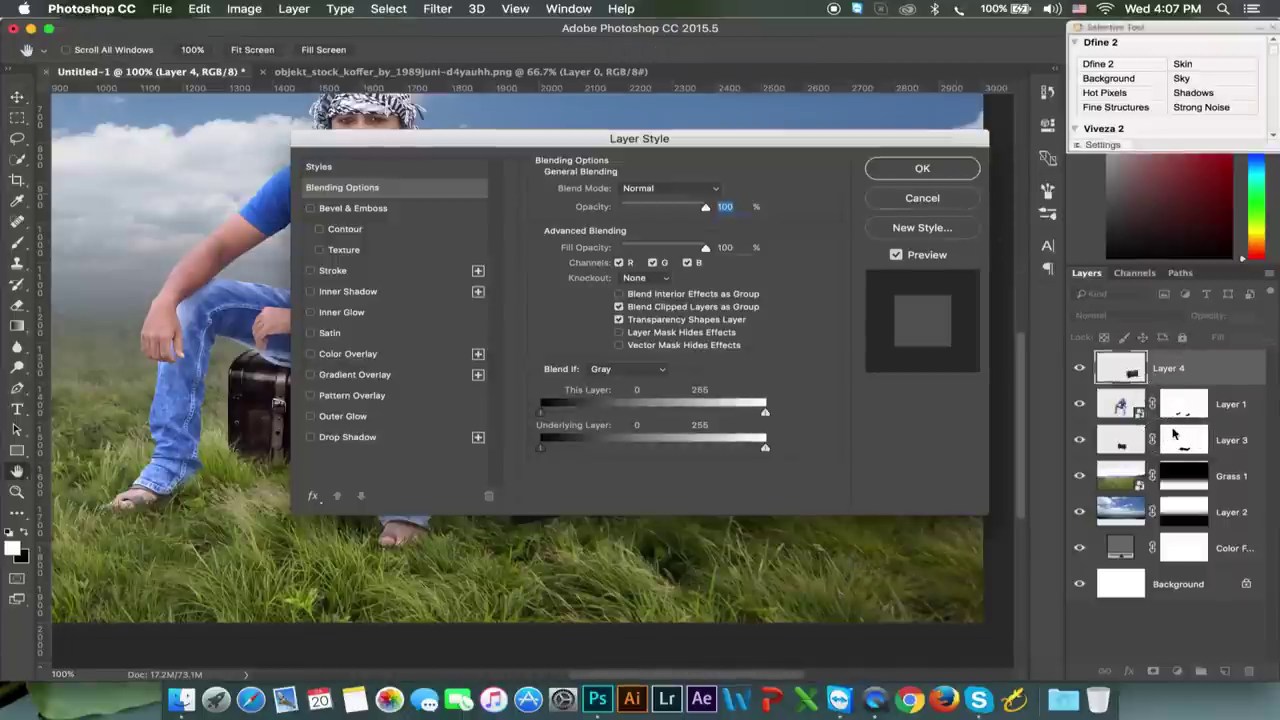
key("Escape")
left_click_drag(1178, 370, 1175, 458)
mouse_move(648, 428)
left_mouse_down()
mouse_move(592, 397)
mouse_move(598, 387)
left_mouse_up()
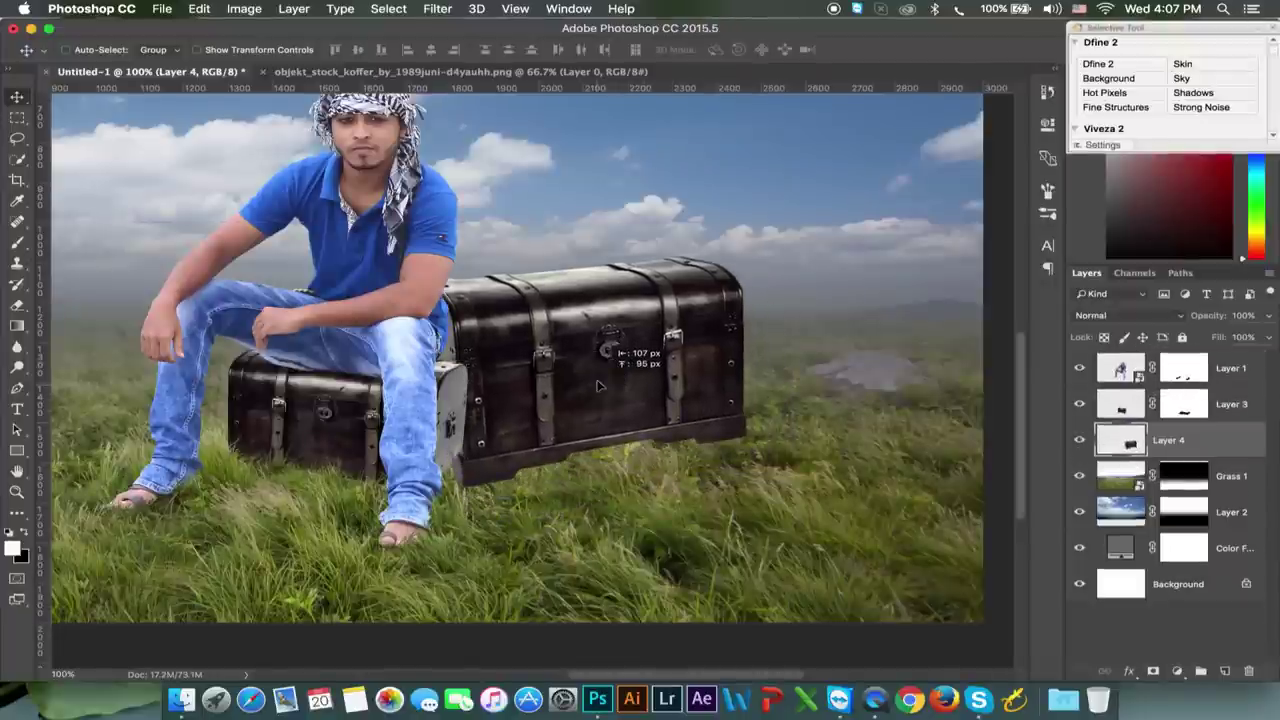
Scale the chest to about 69.5%, tilt it 5.07° behind the man's leg, and add a layer mask
key("ctrl+t")
left_click_drag(752, 203, 709, 257)
mouse_move(594, 361)
left_mouse_down()
mouse_move(605, 365)
mouse_move(568, 376)
left_mouse_up()
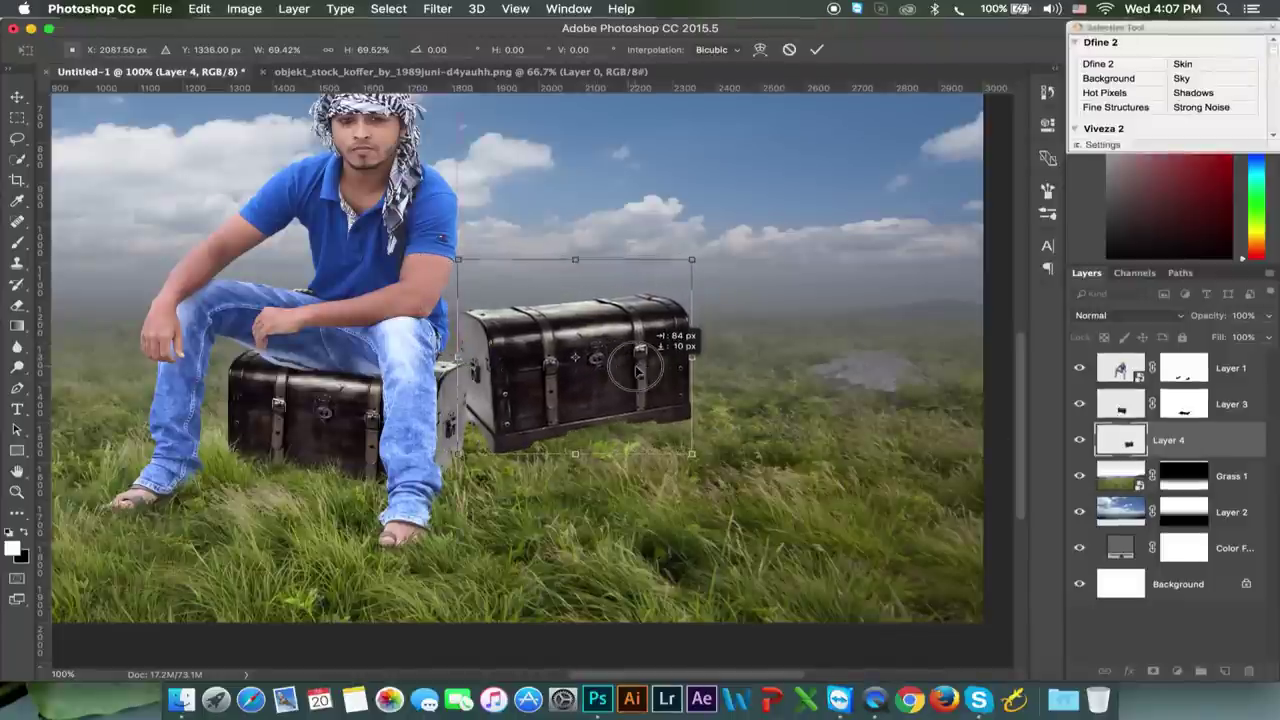
left_click_drag(621, 368, 580, 365)
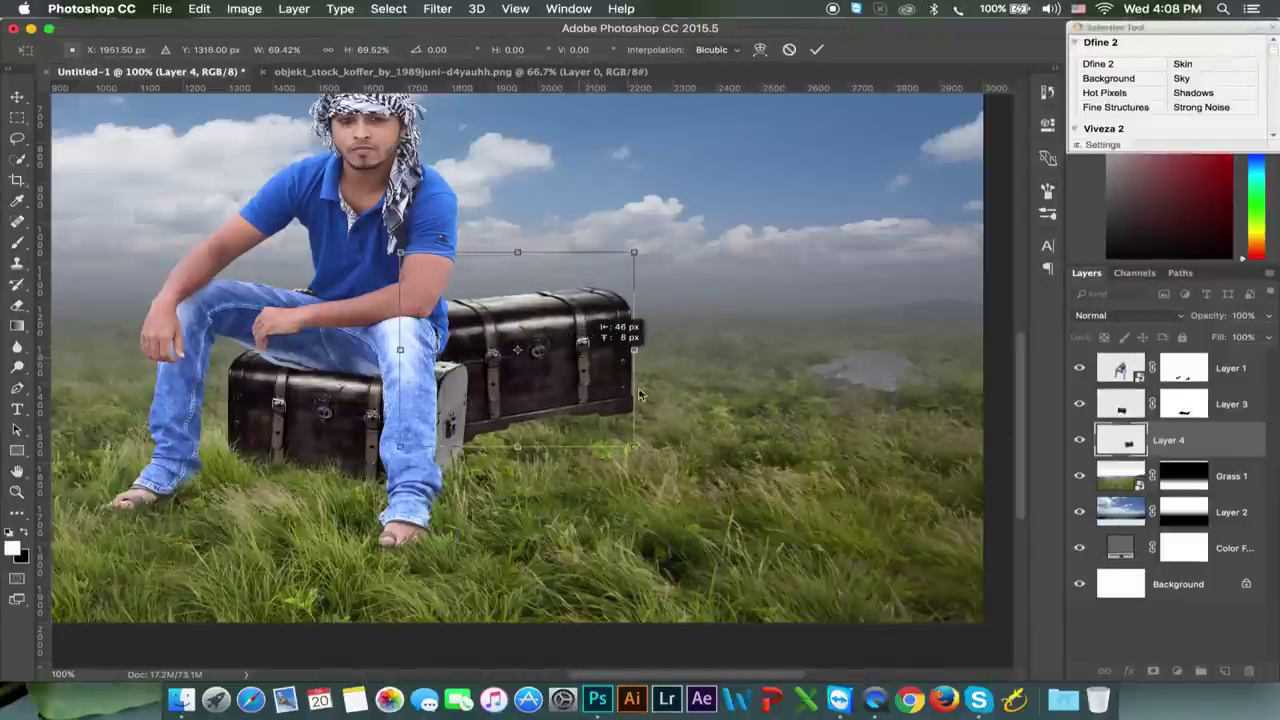
left_click_drag(680, 385, 690, 412)
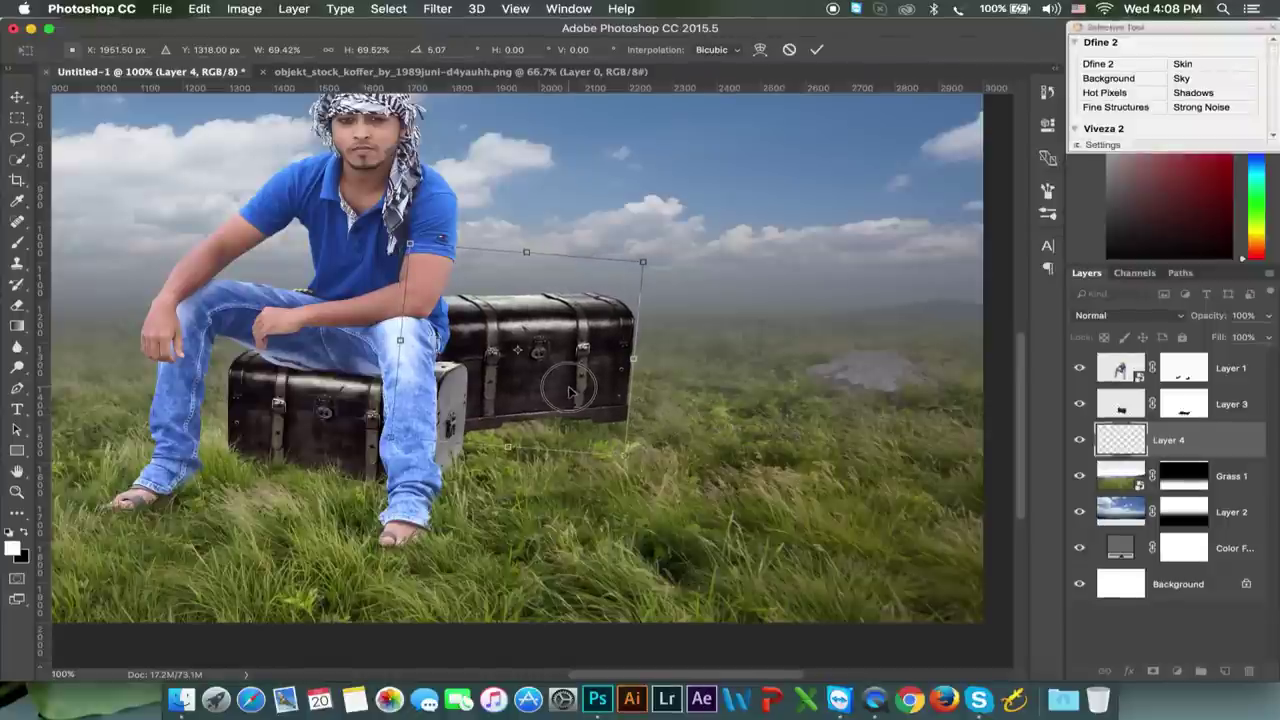
left_click_drag(571, 392, 576, 396)
key("Return")
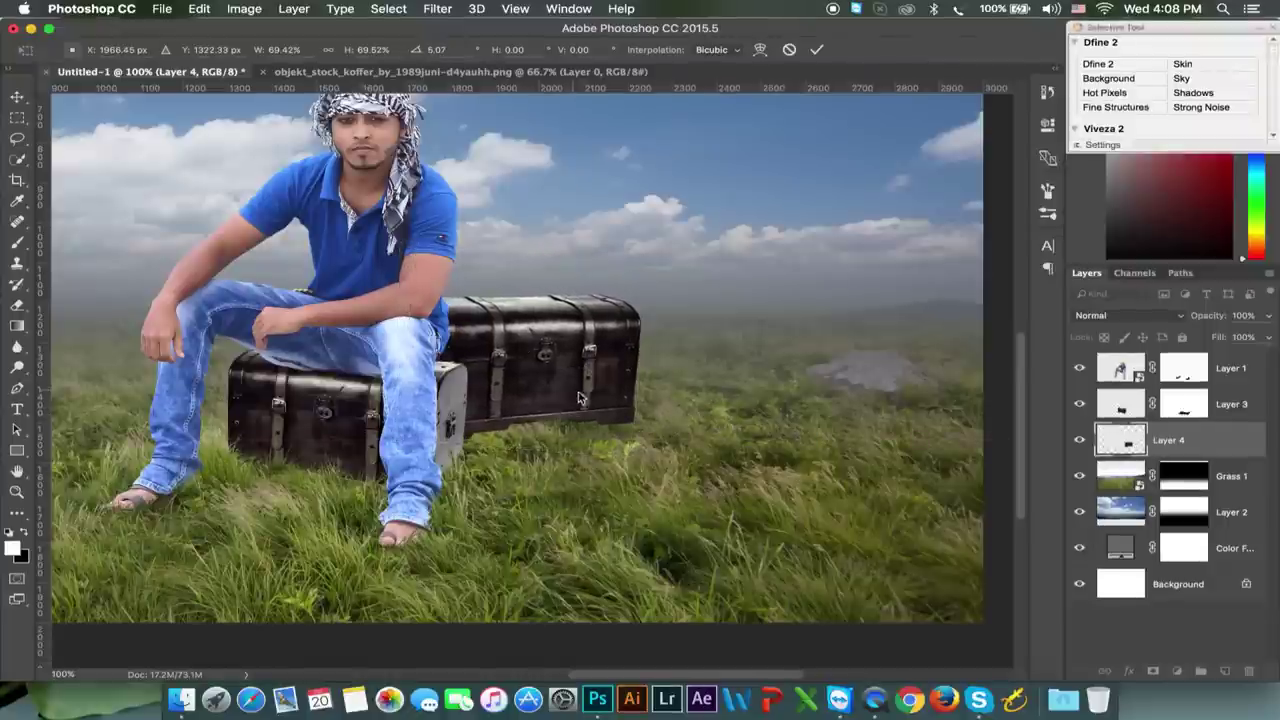
left_click(1152, 671)
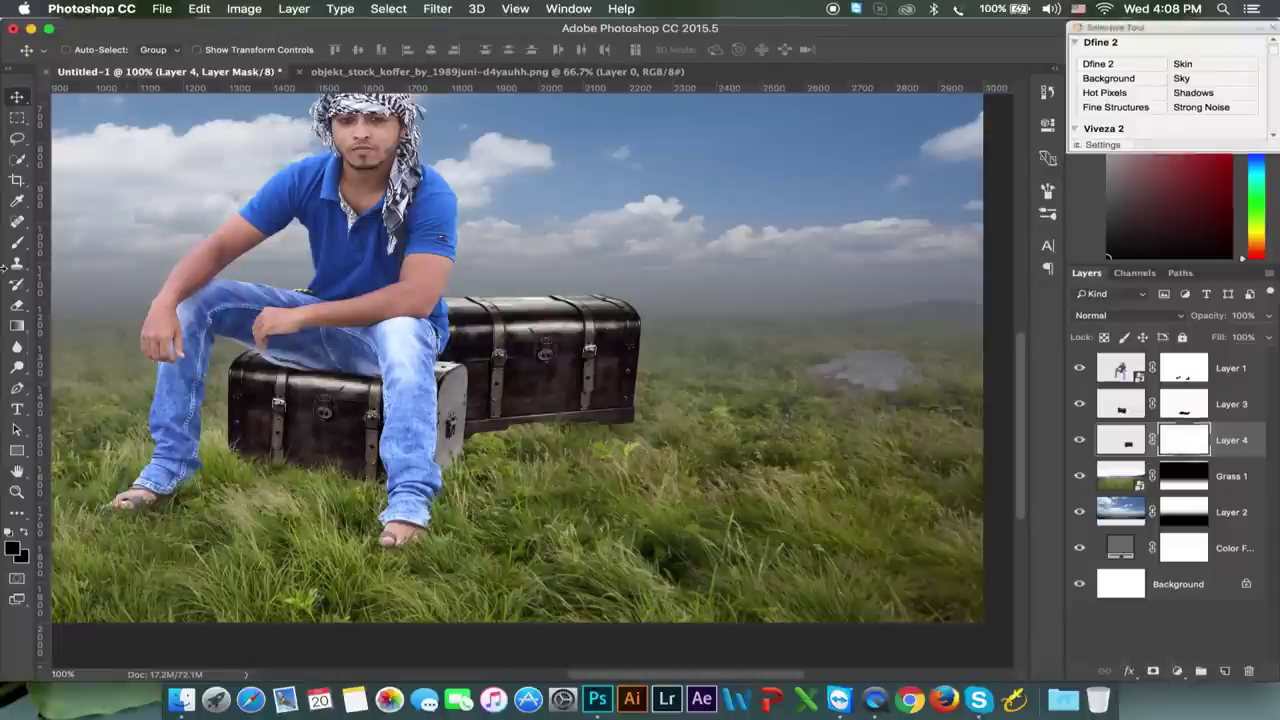
Brush black along the chest's bottom edge on Layer 4's mask, then set a 134 px brush
left_click(17, 243)
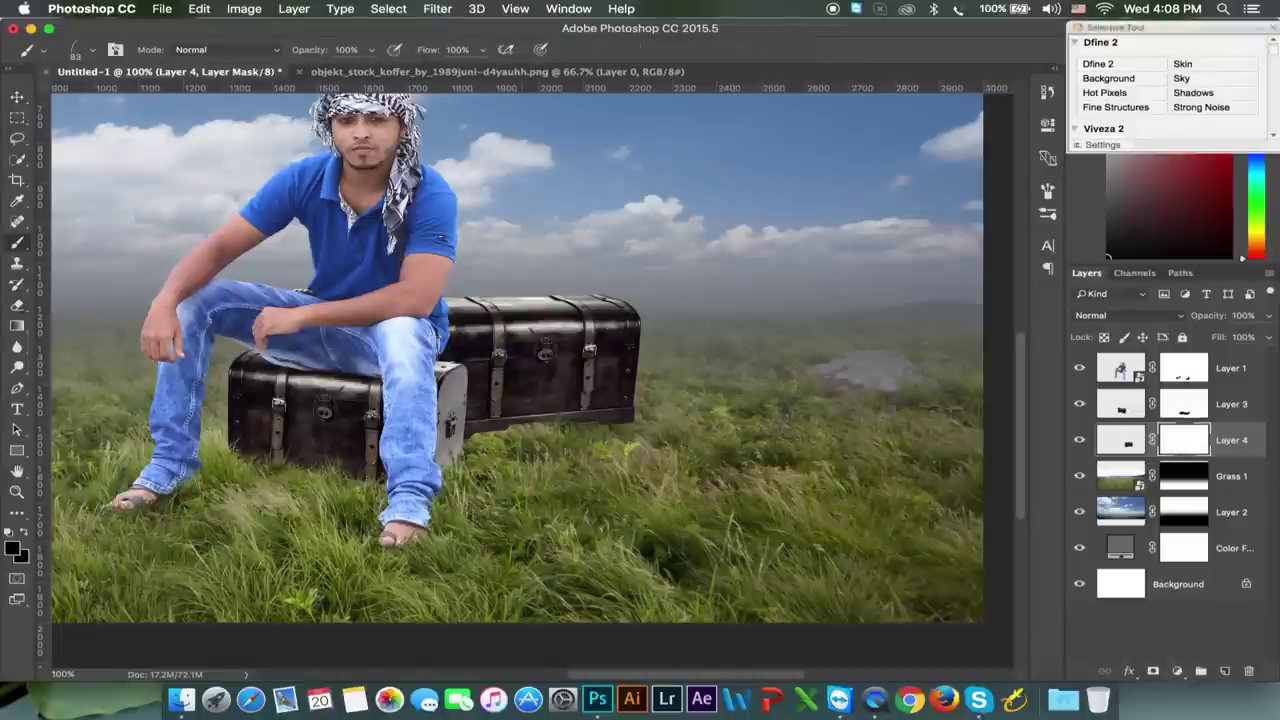
left_click_drag(625, 420, 533, 432)
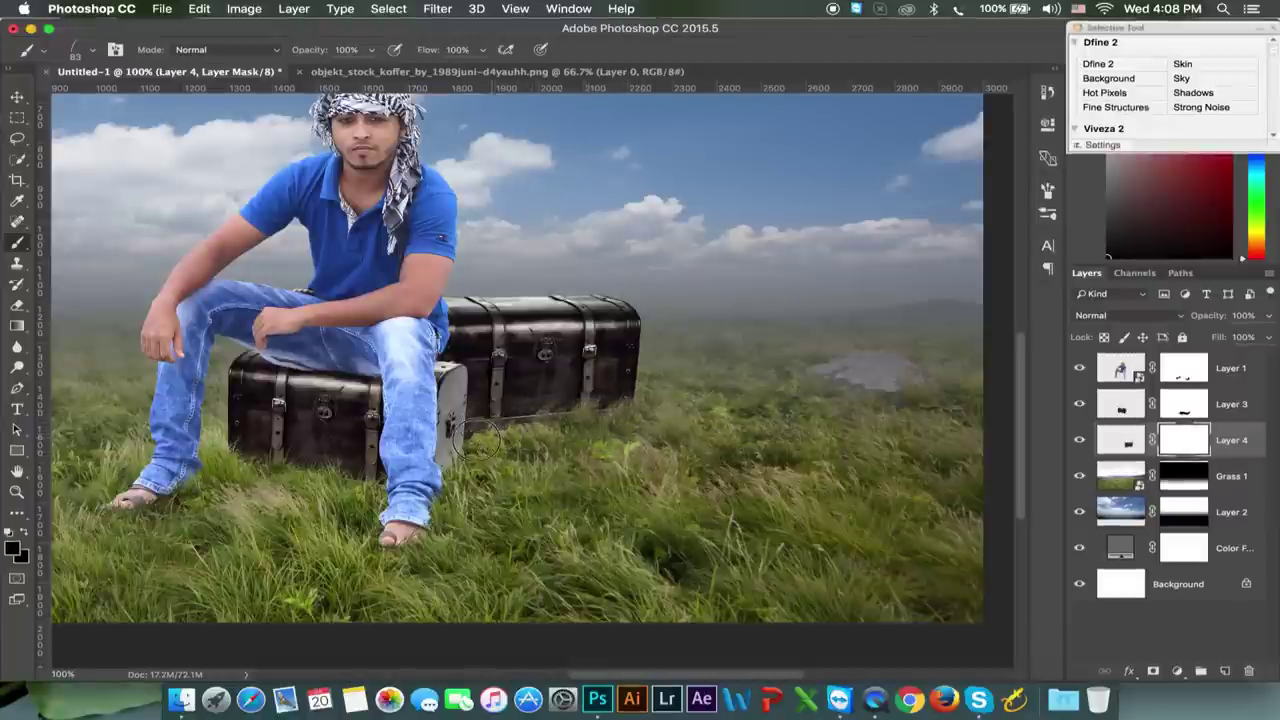
right_click(620, 420)
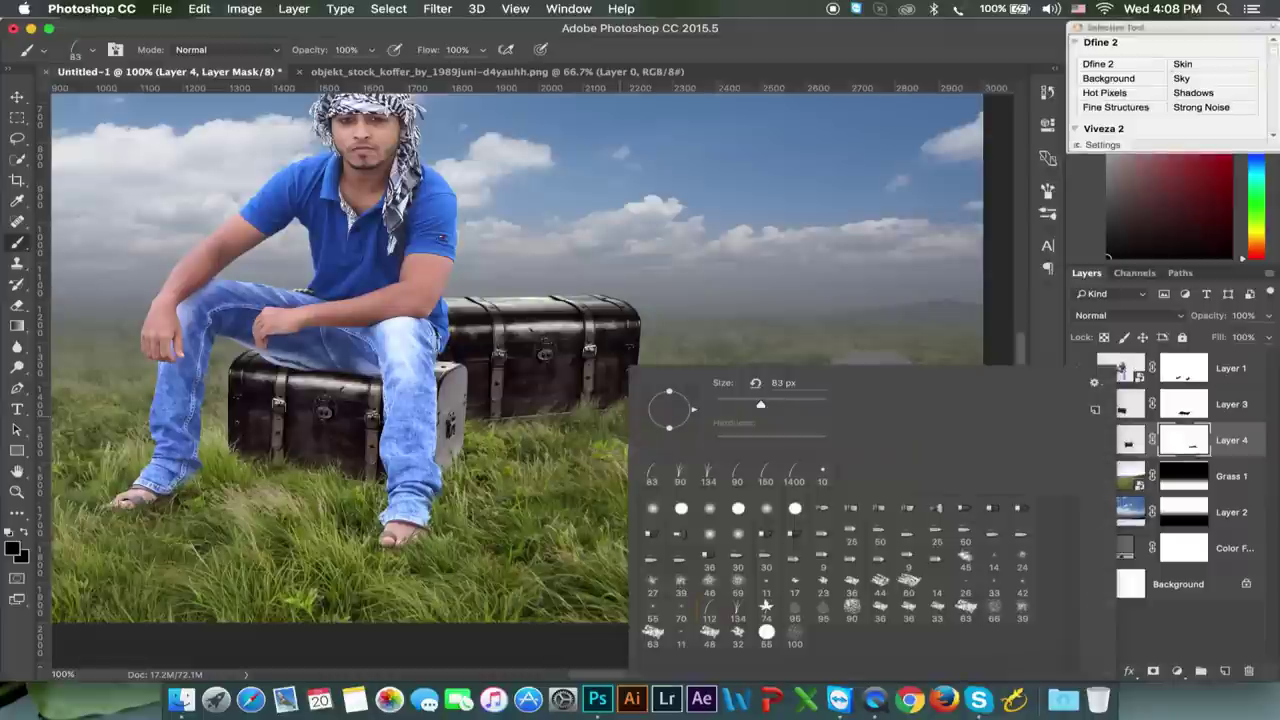
left_click(708, 470)
key("Return")
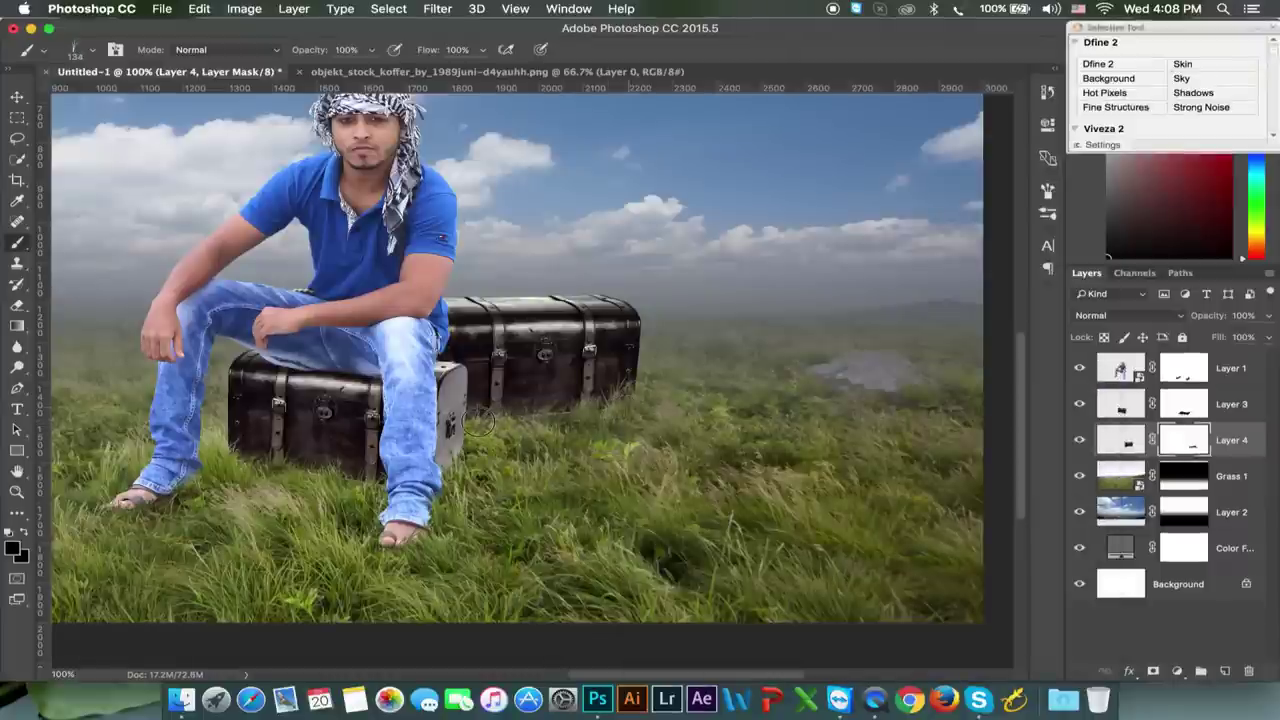
Zoom the view to 66.7% and undo an accidental chest move
key("ctrl+minus")
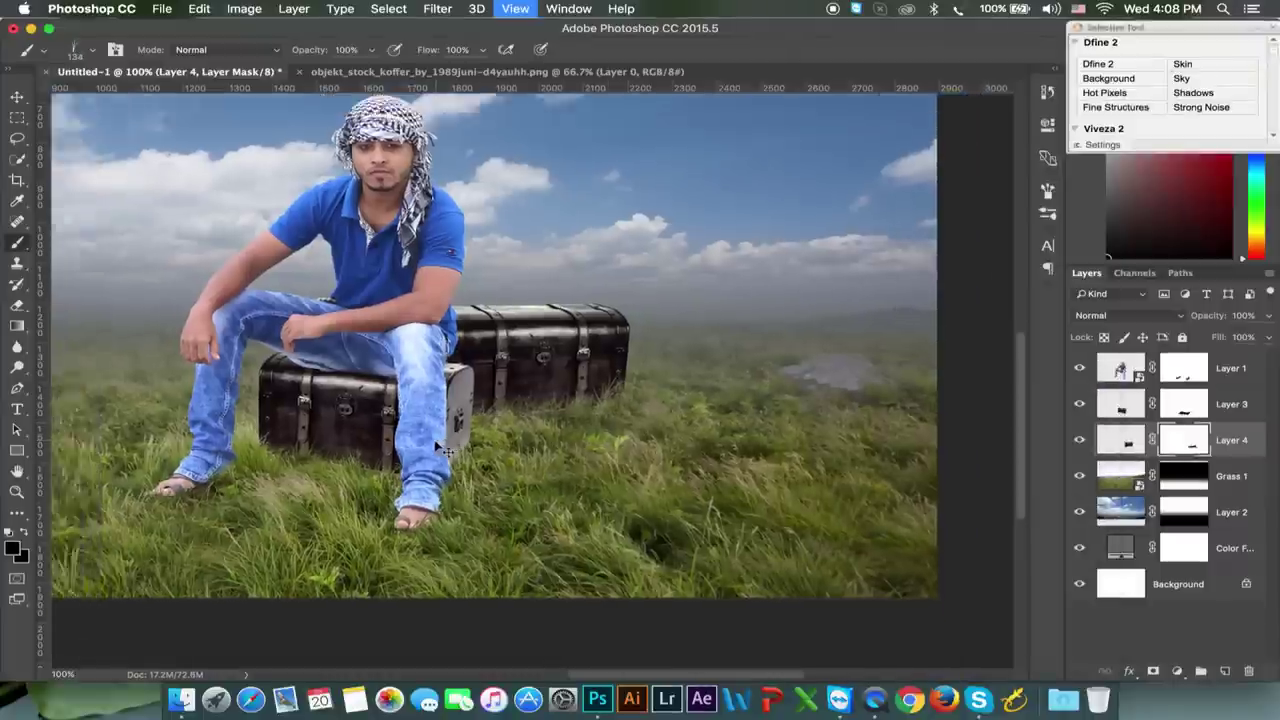
key("ctrl+minus")
key("ctrl+plus")
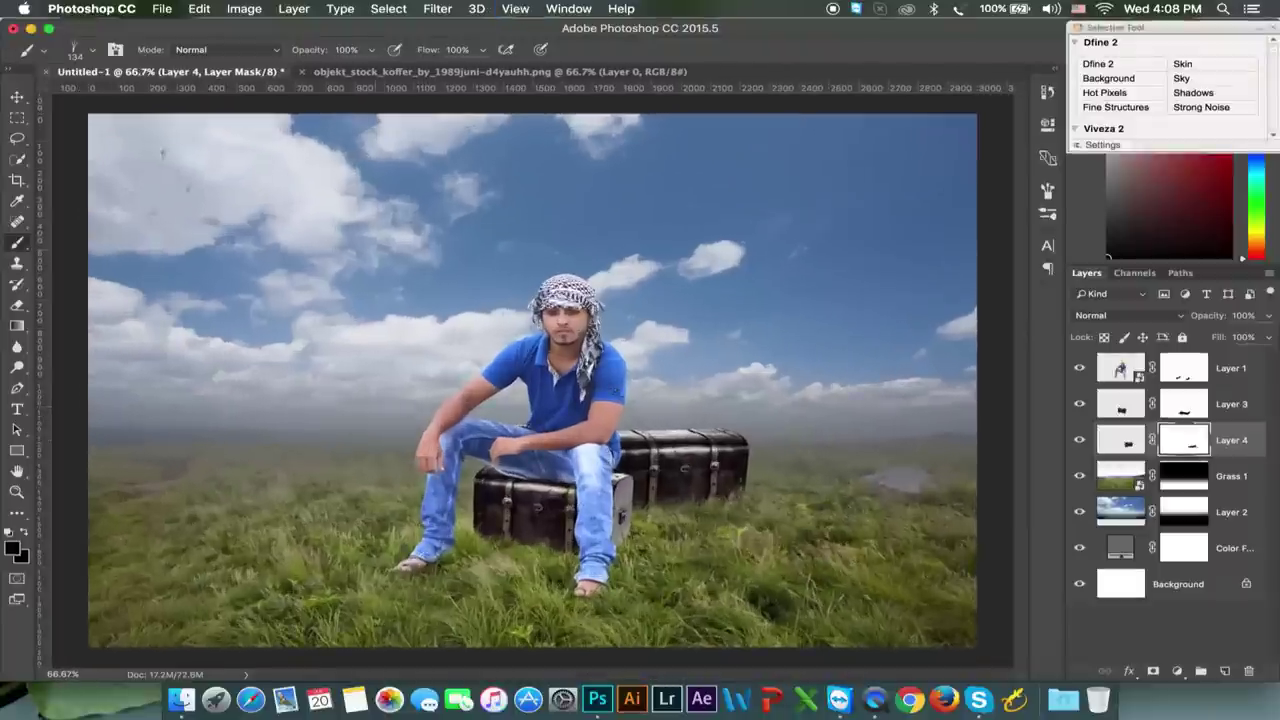
left_click(17, 97)
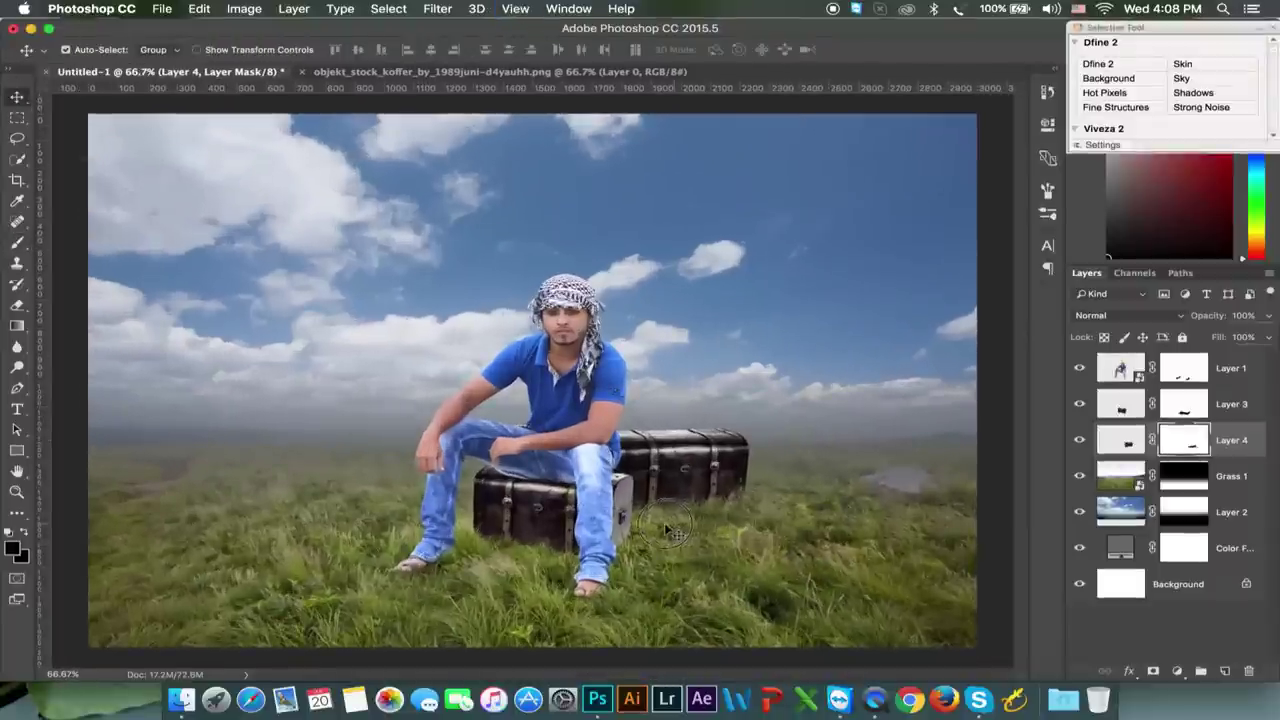
left_click_drag(682, 530, 645, 530)
key("ctrl+z")
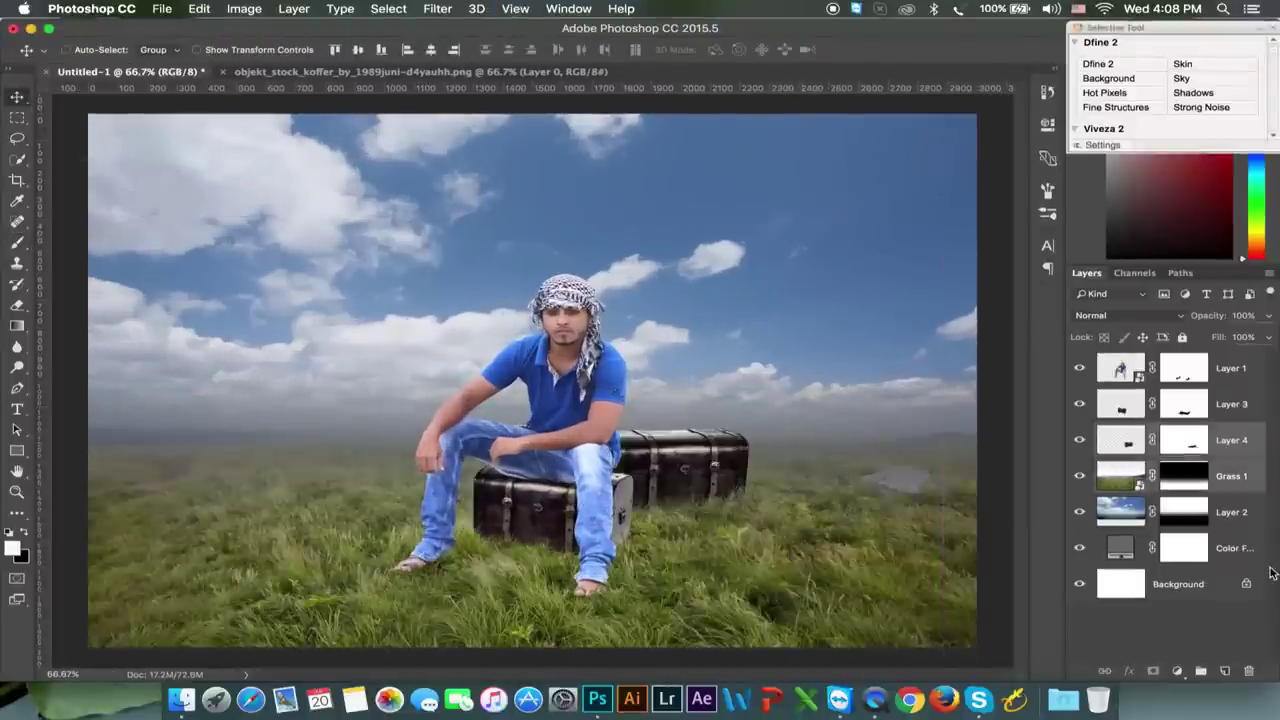
Duplicate the chest to the left of the man and flip the copy horizontally
left_click(1130, 451)
left_click_drag(760, 497, 510, 500)
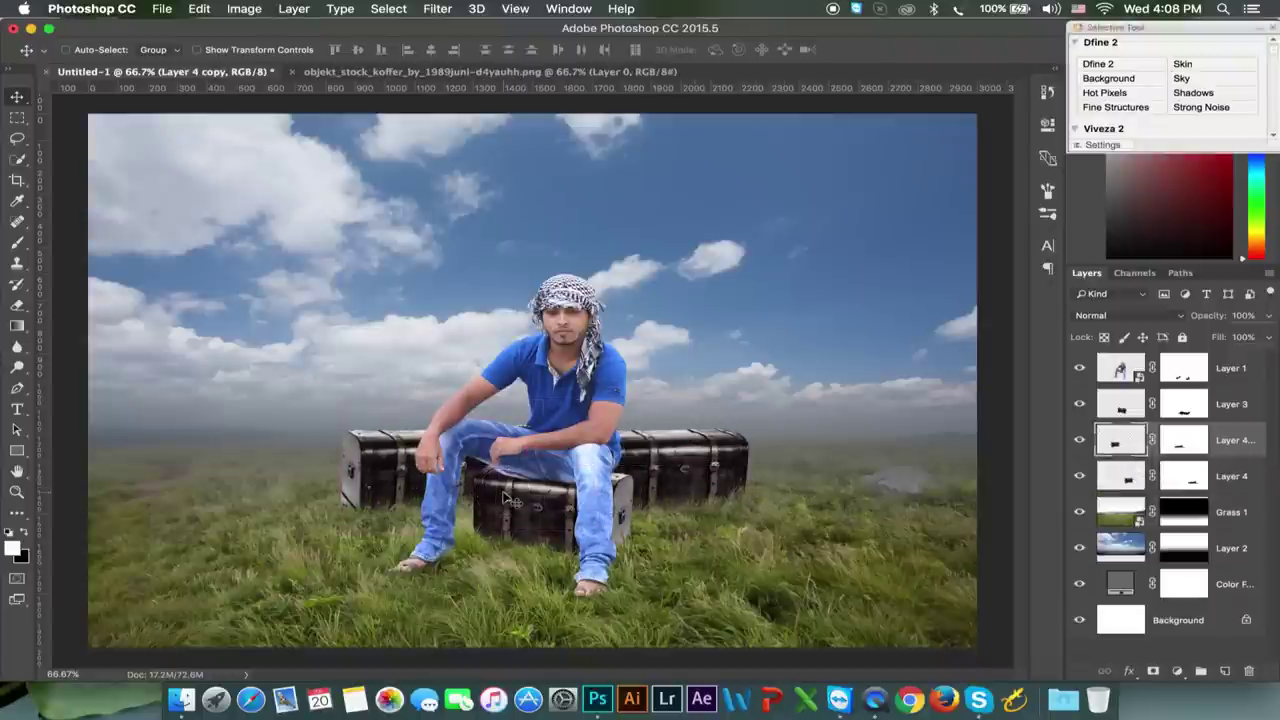
key("ctrl+t")
right_click(464, 451)
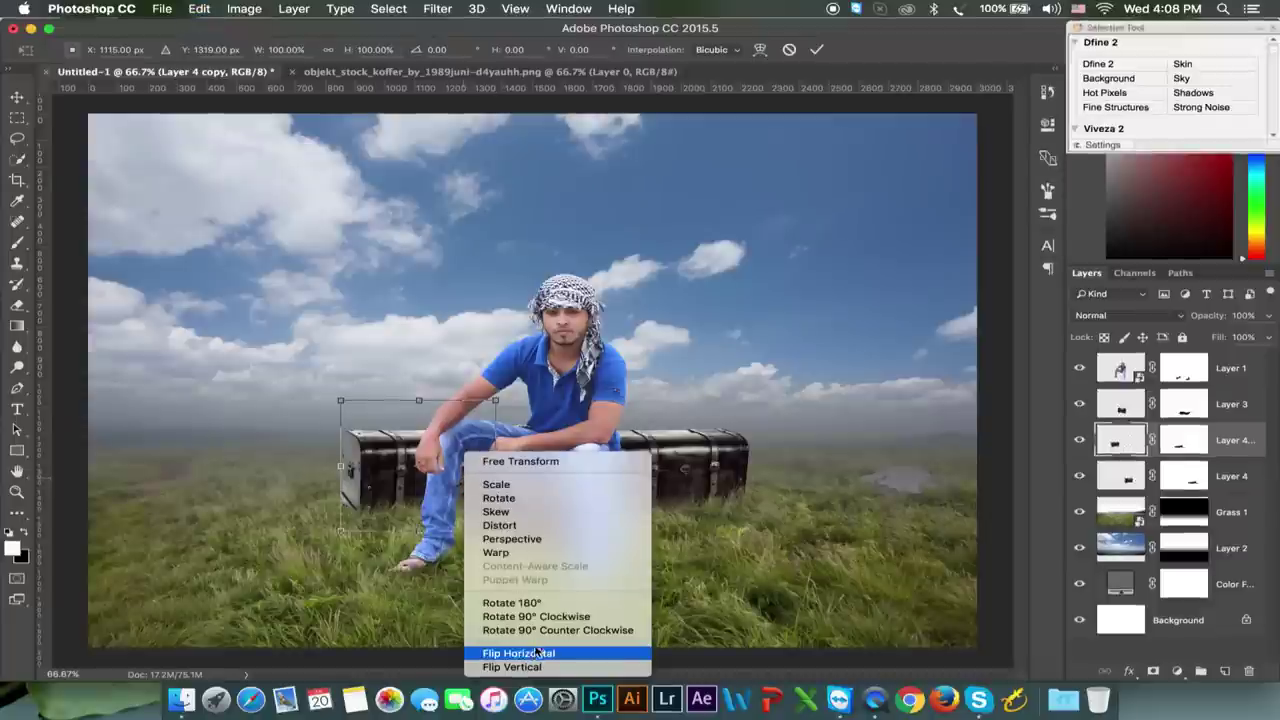
left_click(536, 652)
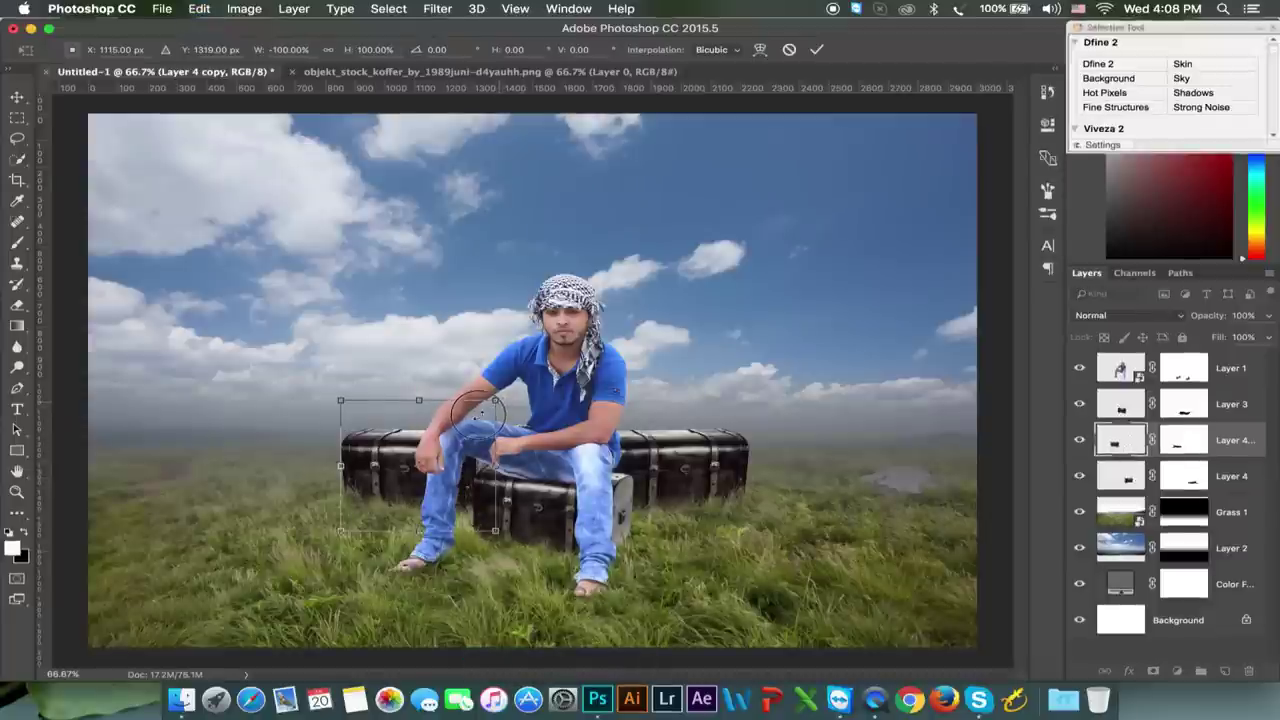
Scale the copied chest to about 68% and tilt it about 11° beneath the man's legs
left_click_drag(495, 401, 470, 414)
key("ctrl+z")
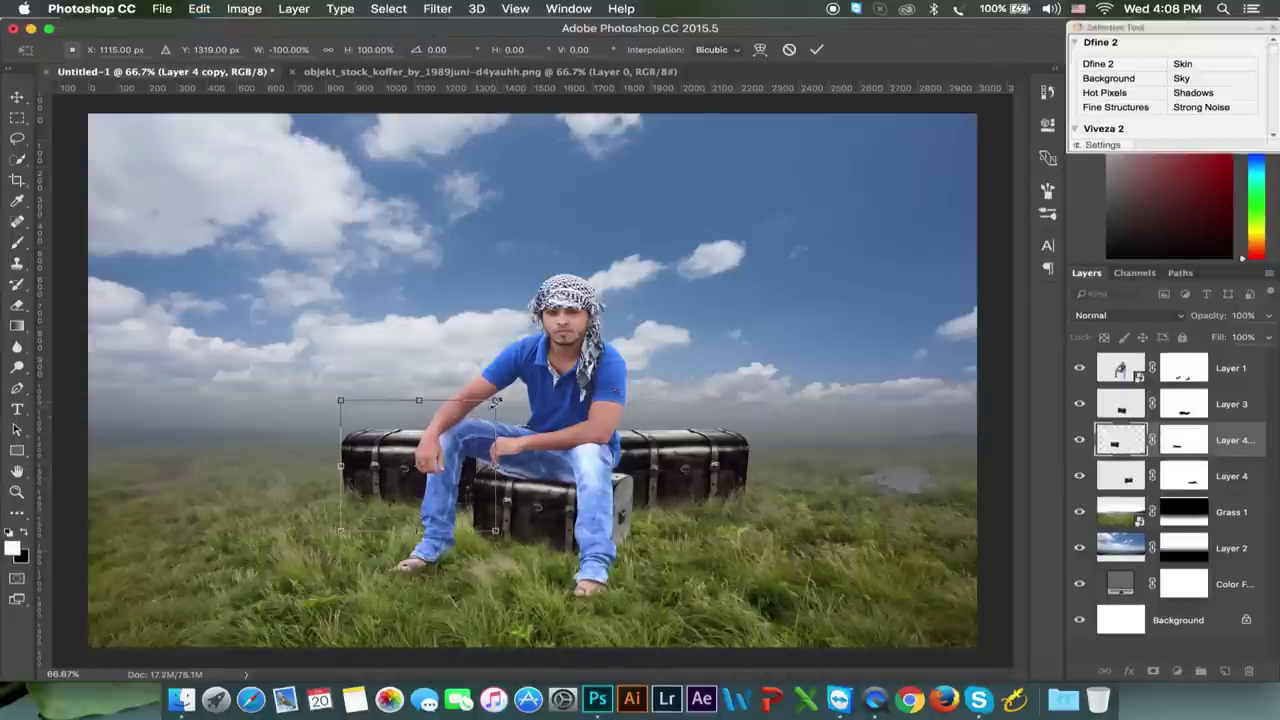
left_click_drag(495, 401, 478, 424)
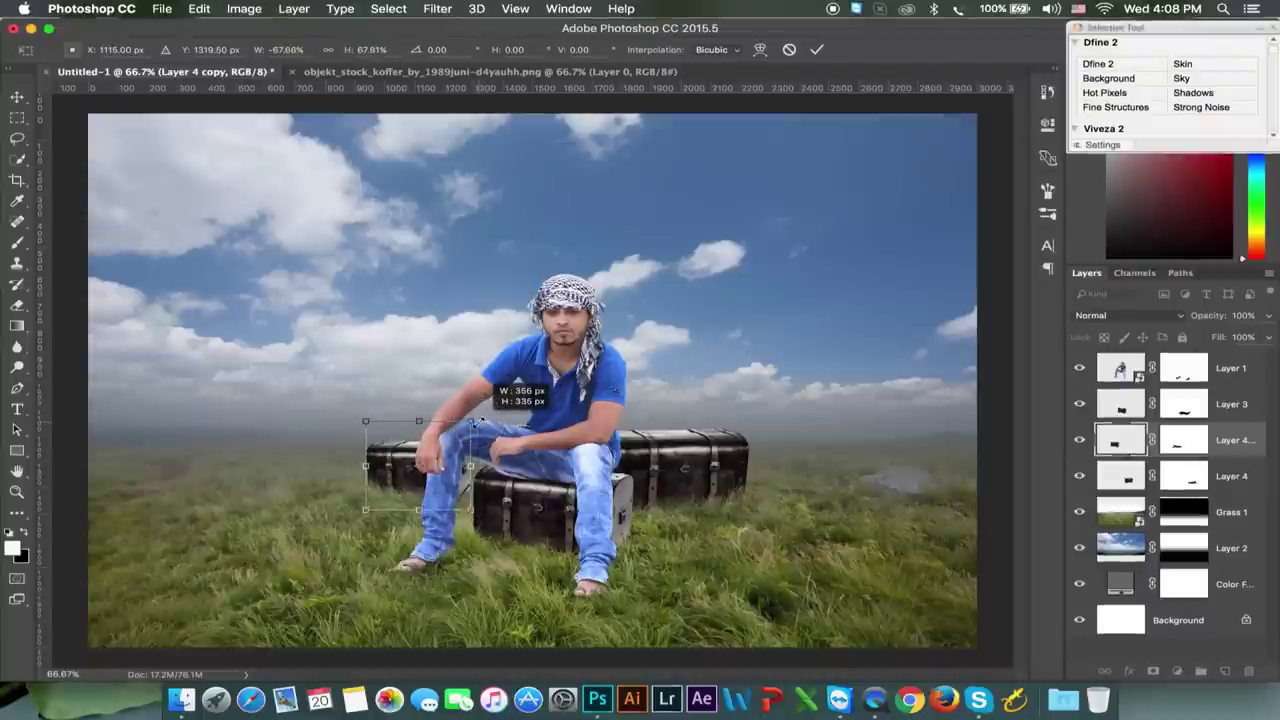
mouse_move(522, 471)
left_mouse_down()
mouse_move(520, 490)
mouse_move(545, 502)
mouse_move(504, 505)
mouse_move(555, 508)
mouse_move(520, 505)
mouse_move(532, 504)
left_mouse_up()
key("Return")
scroll(515, 527, "up", 1)
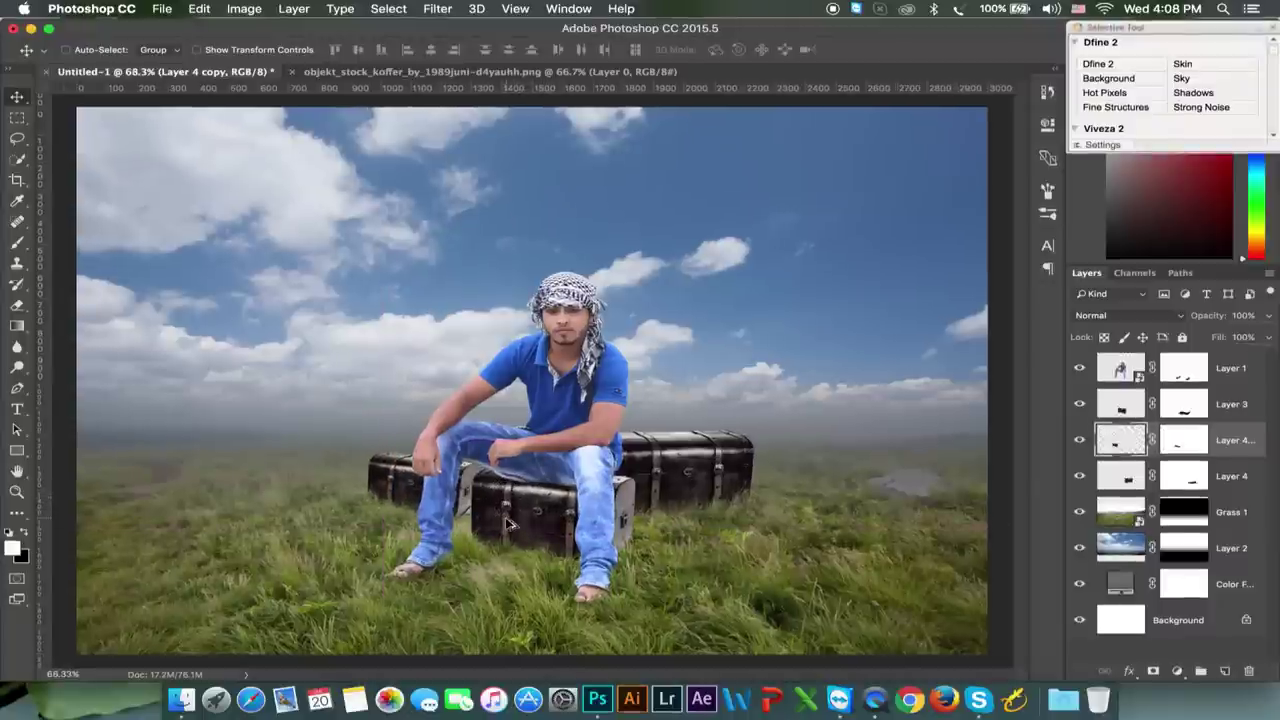
scroll(510, 528, "up", 1)
scroll(490, 530, "up", 3)
scroll(460, 533, "up", 3)
scroll(452, 533, "up", 3)
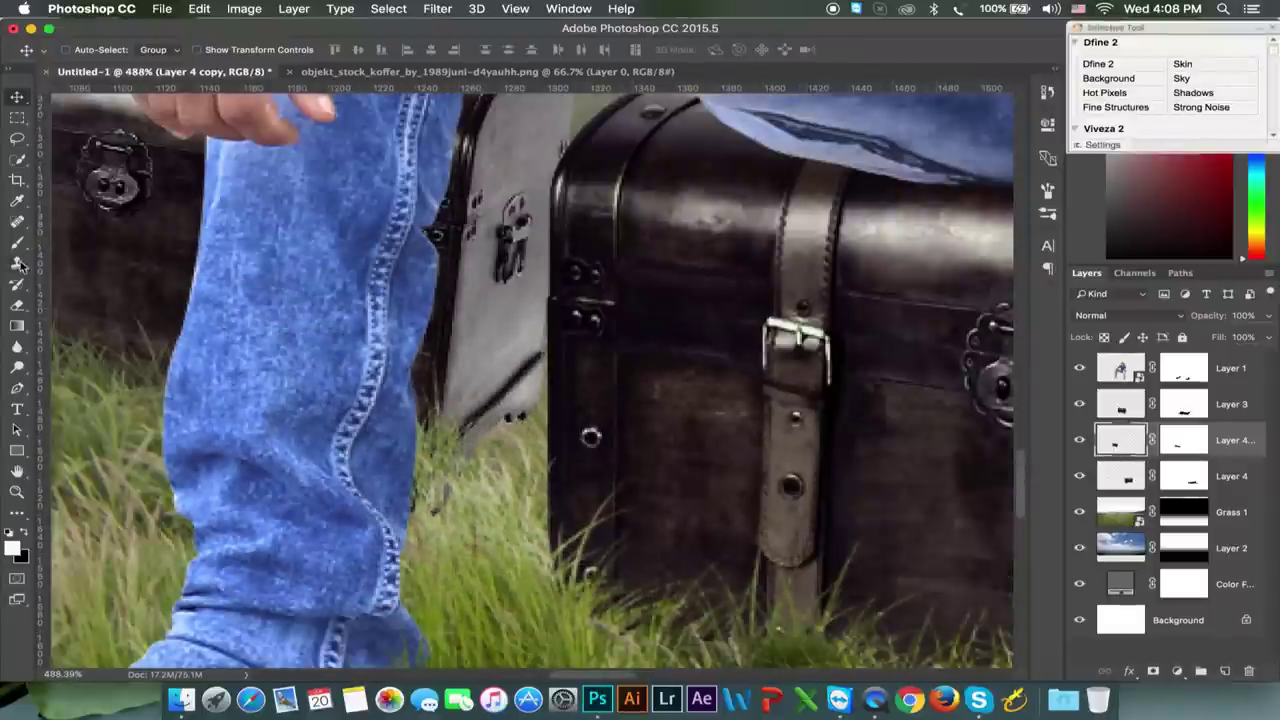
Paint black on the Layer 4 copy mask so grass covers the left chest's lower edge
left_click(17, 243)
left_click_drag(470, 540, 540, 345)
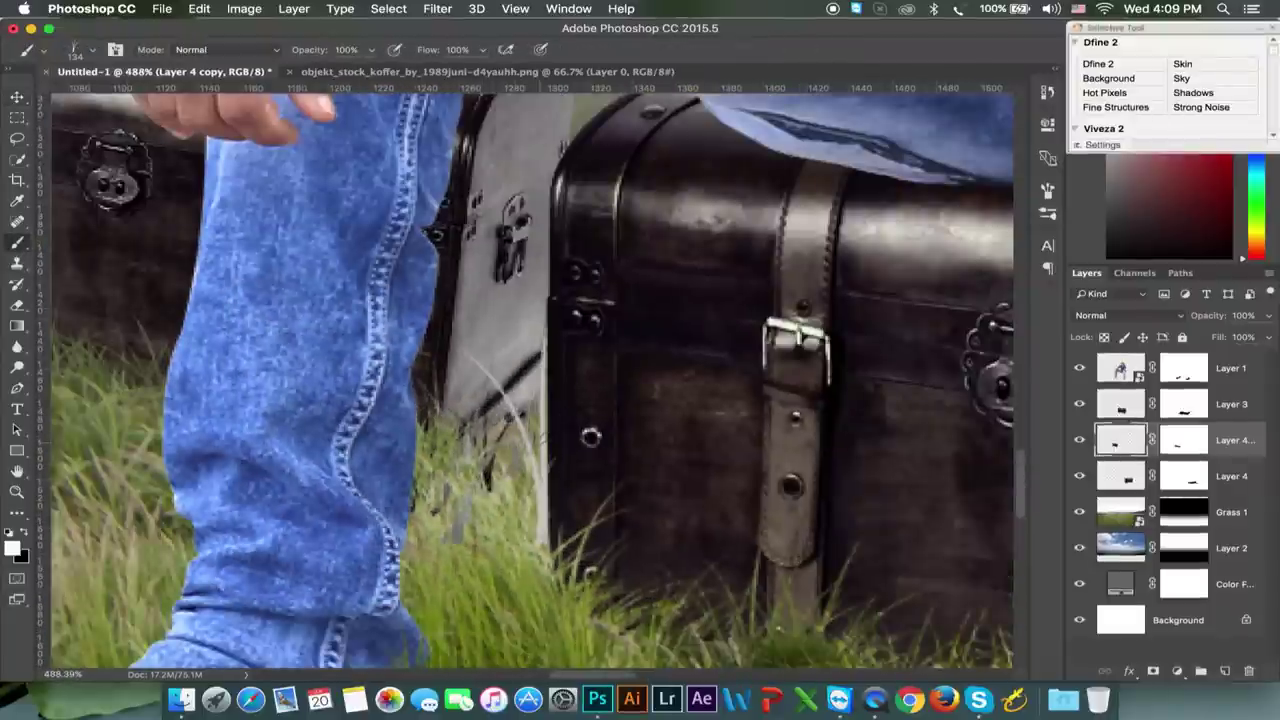
key("super+z")
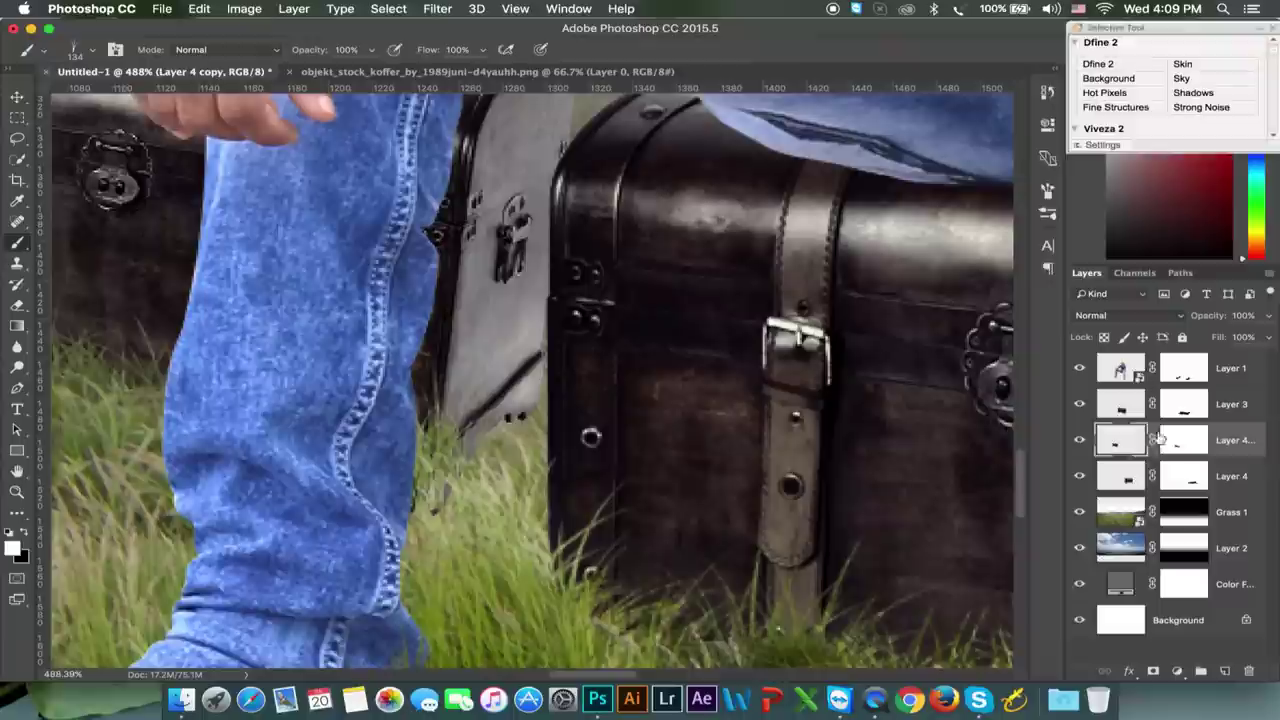
left_click(1184, 440)
key("x")
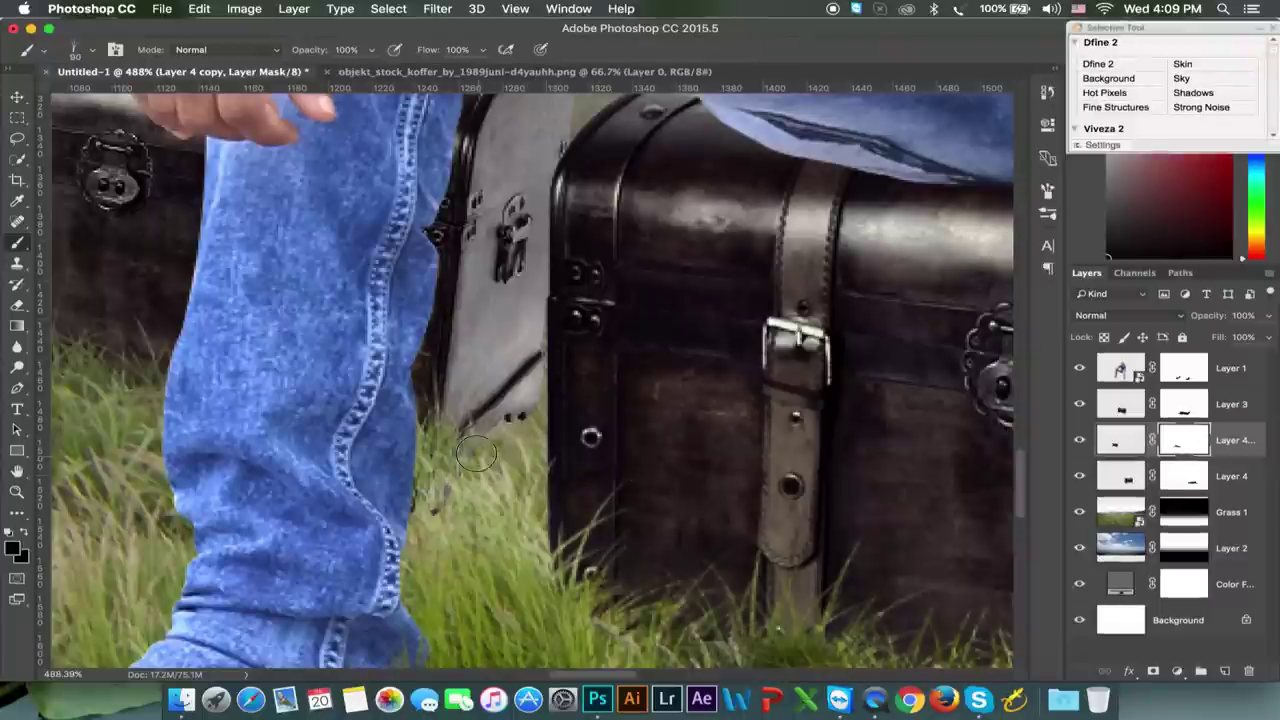
left_click_drag(440, 512, 531, 366)
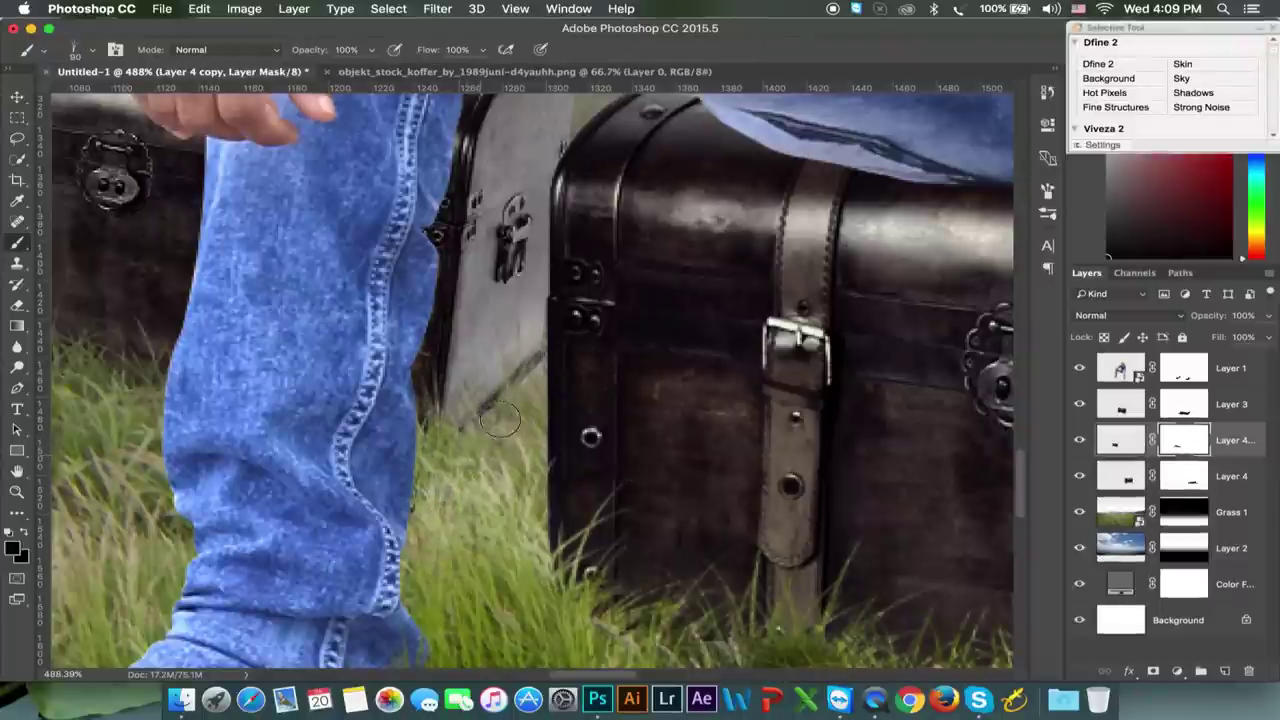
Zoom out to 50% to view the whole composite, reverting an accidental mask inversion
key("super+minus")
key("super+minus")
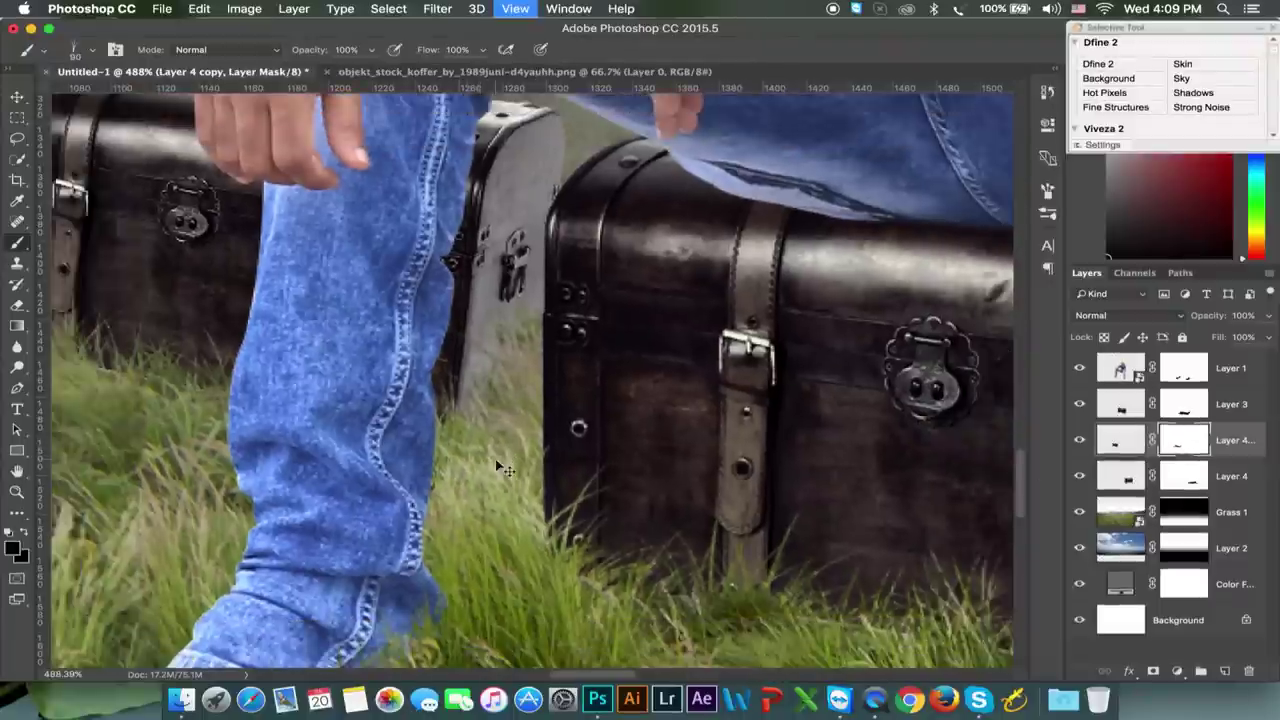
key("super+minus")
key("super+minus")
key("super+minus")
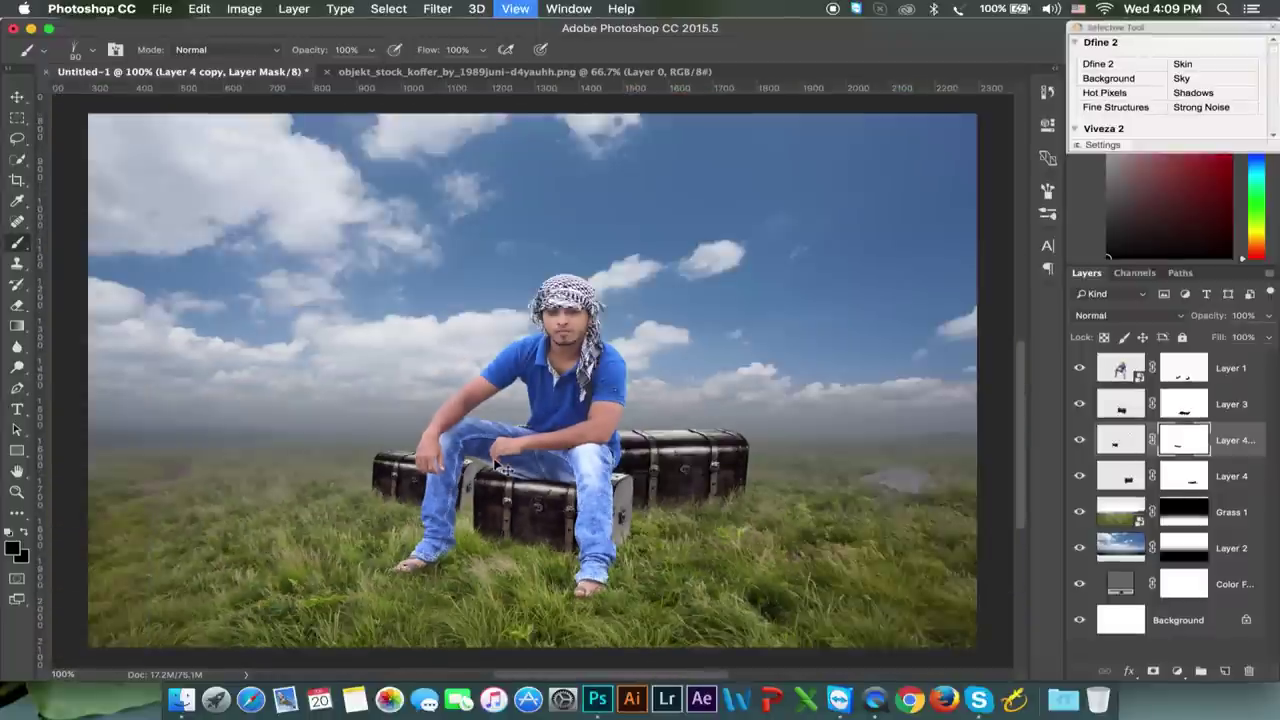
key("super+minus")
key("super+i")
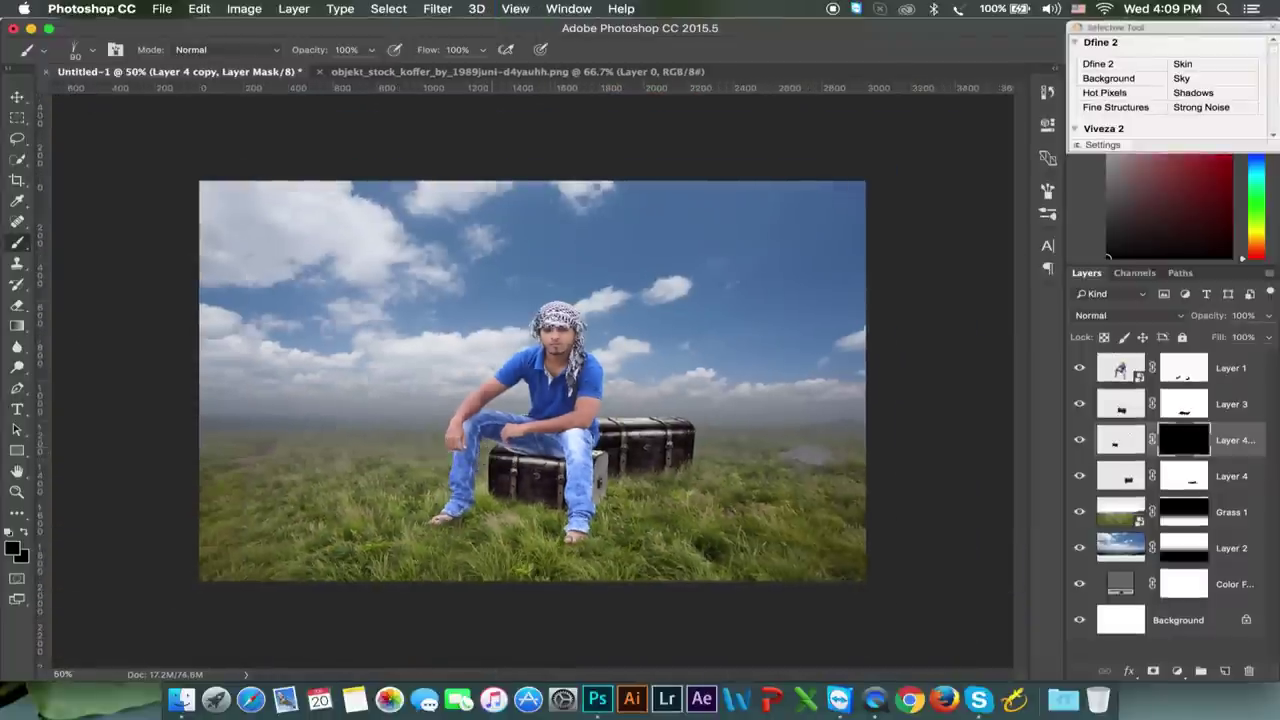
key("super+z")
left_click(16, 97)
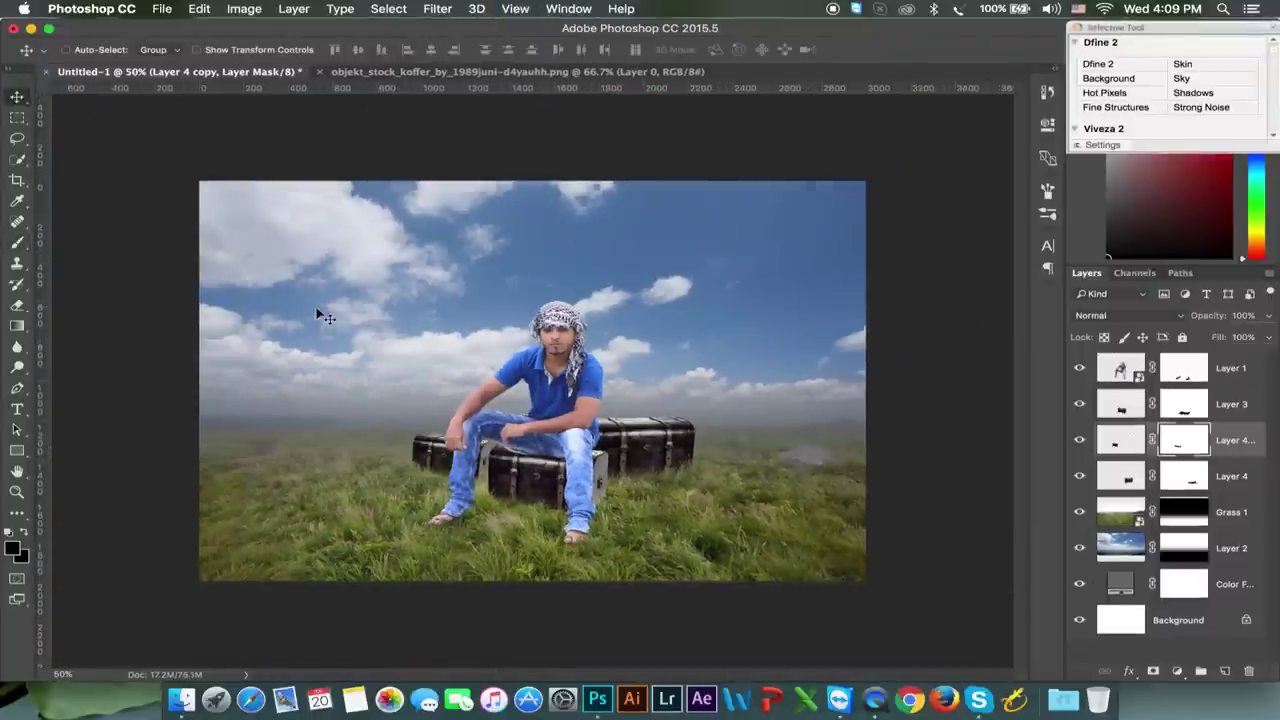
Close the chest file, open deer_PNG10179.png, and drag the stag into Untitled-1
key("super+equal")
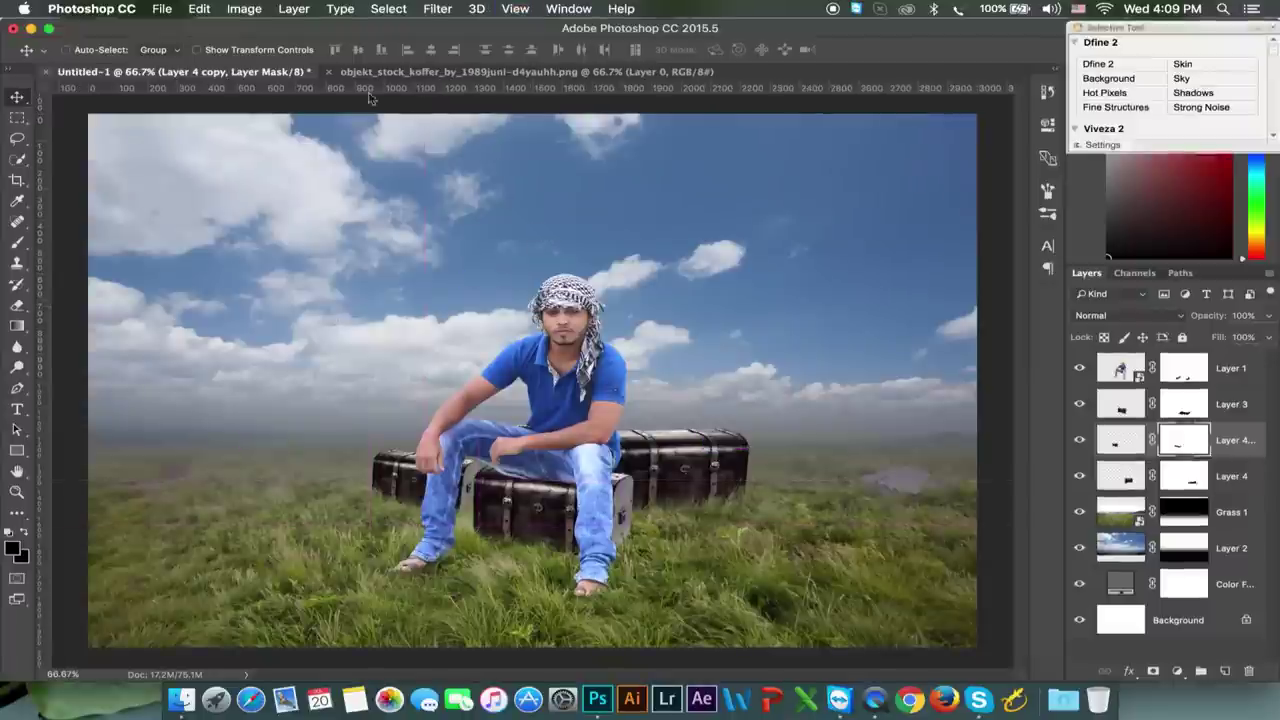
left_click(328, 72)
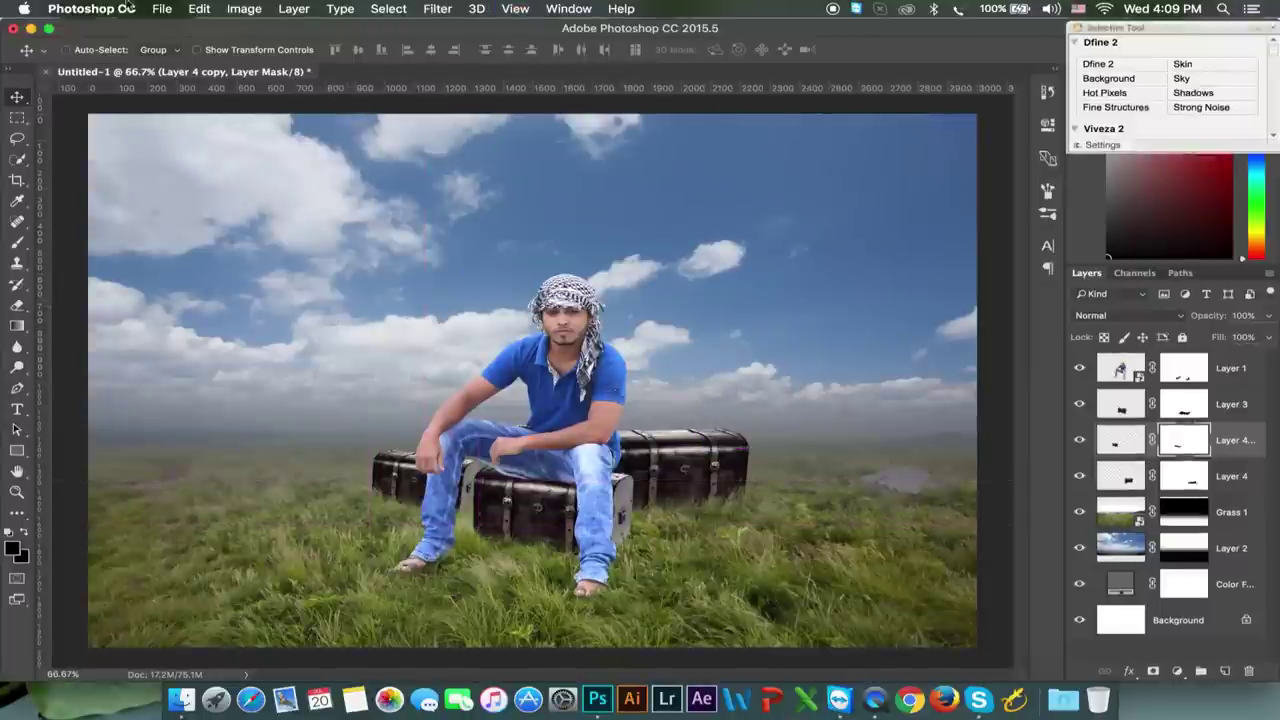
left_click(162, 9)
left_click(182, 46)
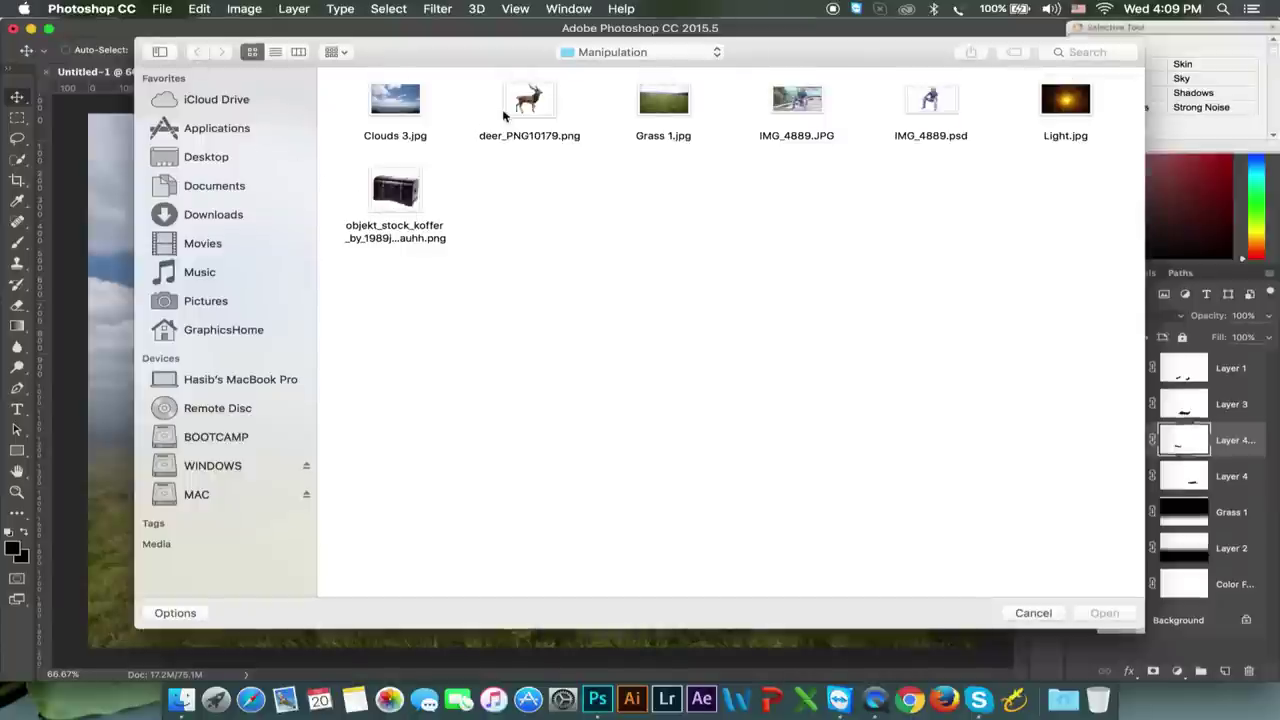
left_click(518, 107)
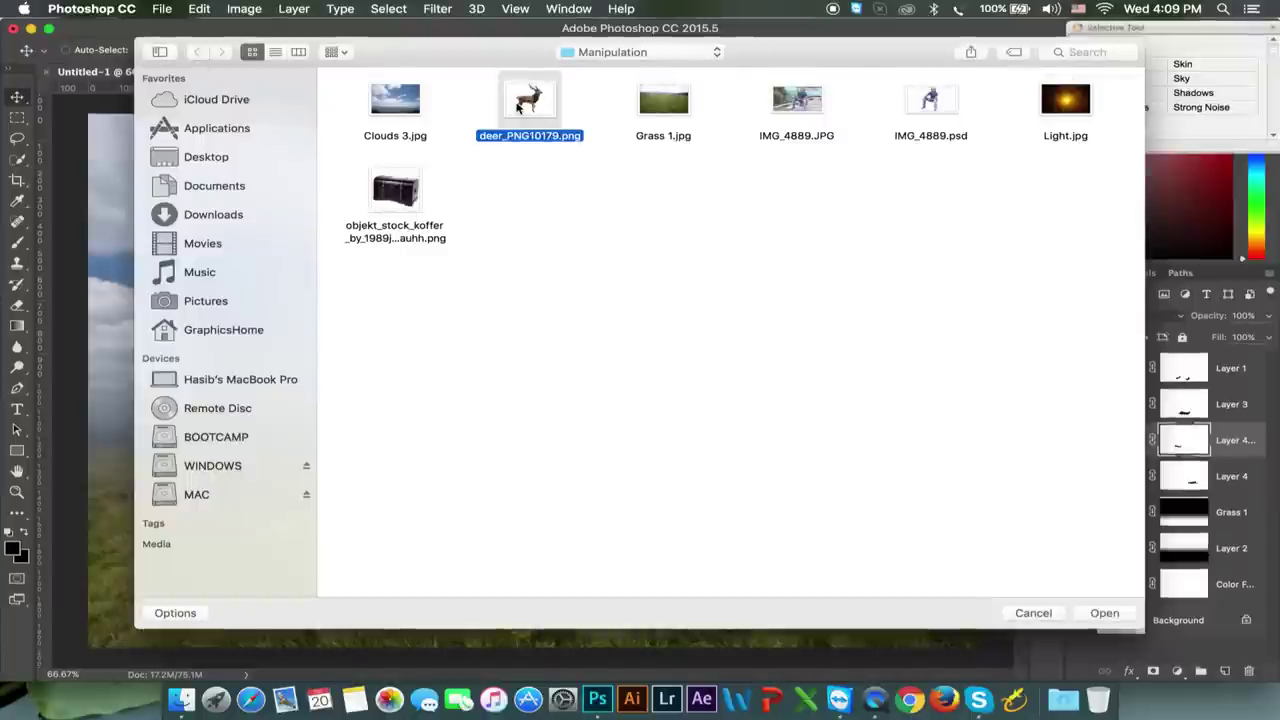
double_click(518, 107)
left_click_drag(565, 320, 283, 75)
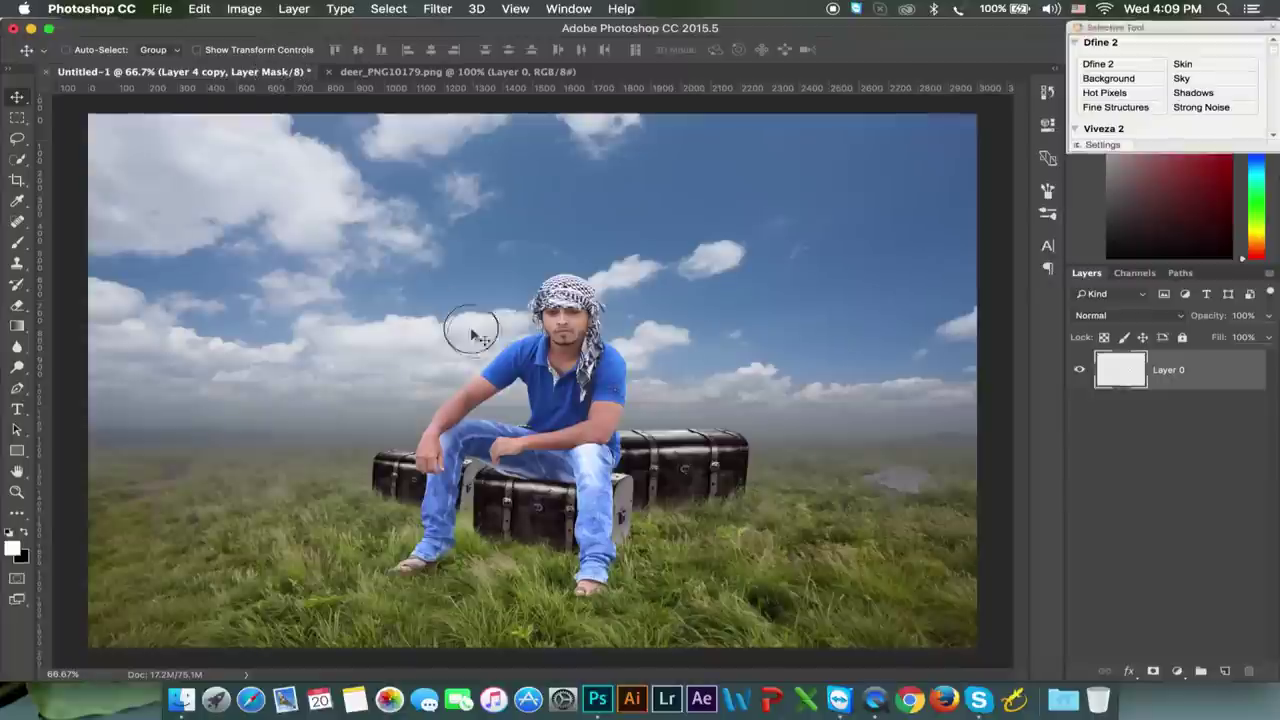
mouse_move(283, 75)
left_mouse_down()
mouse_move(470, 300)
mouse_move(490, 385)
left_mouse_up()
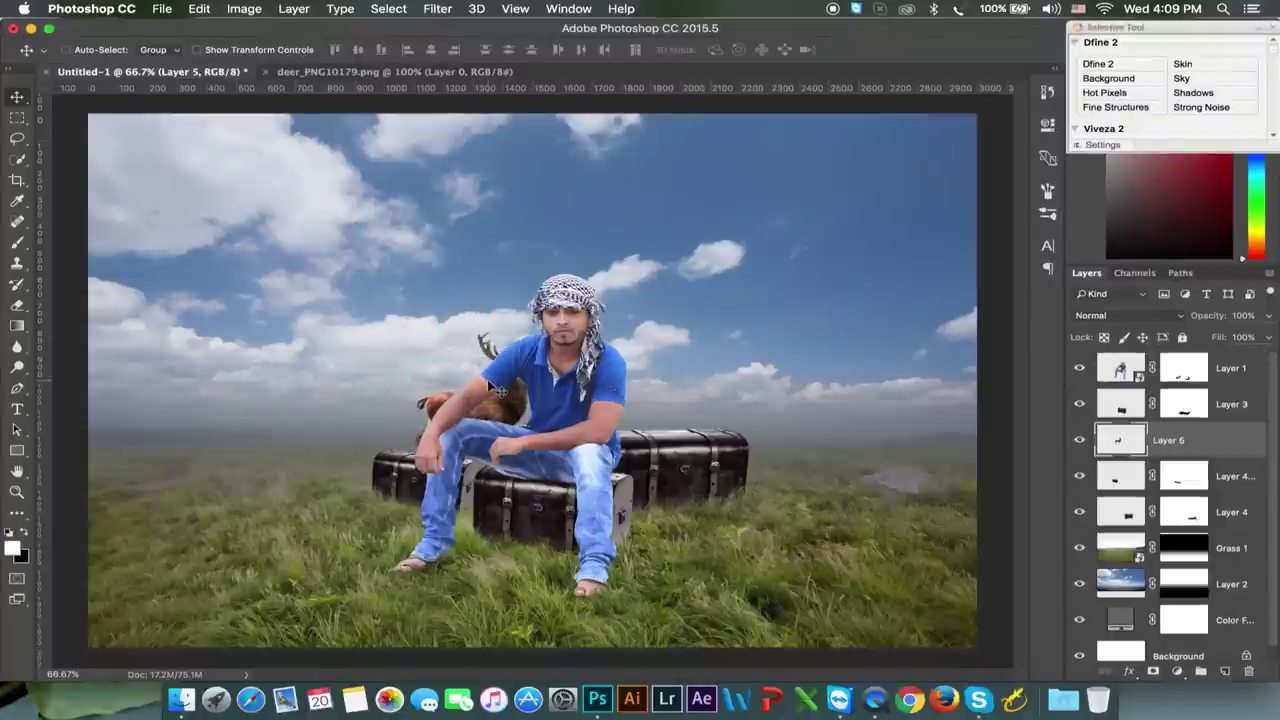
Flip the stag horizontally and enlarge it to about 201%
key("ctrl+t")
right_click(486, 381)
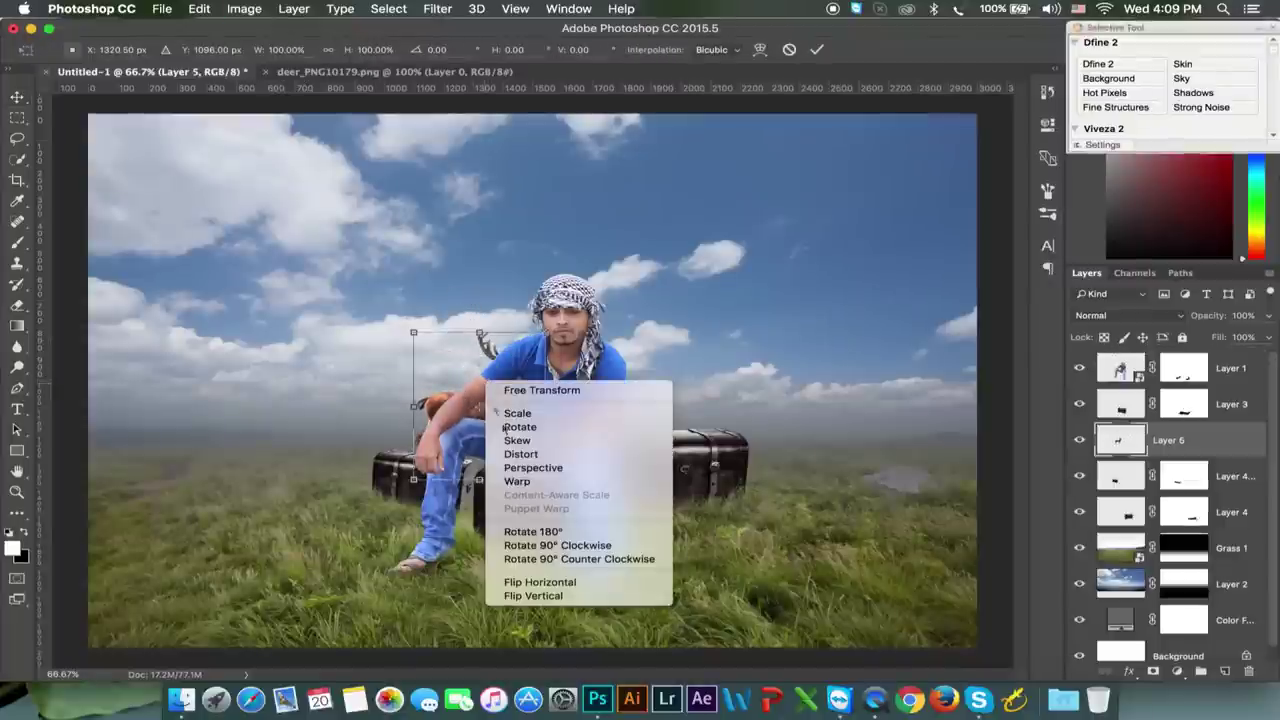
left_click(567, 588)
left_click_drag(547, 331, 798, 265)
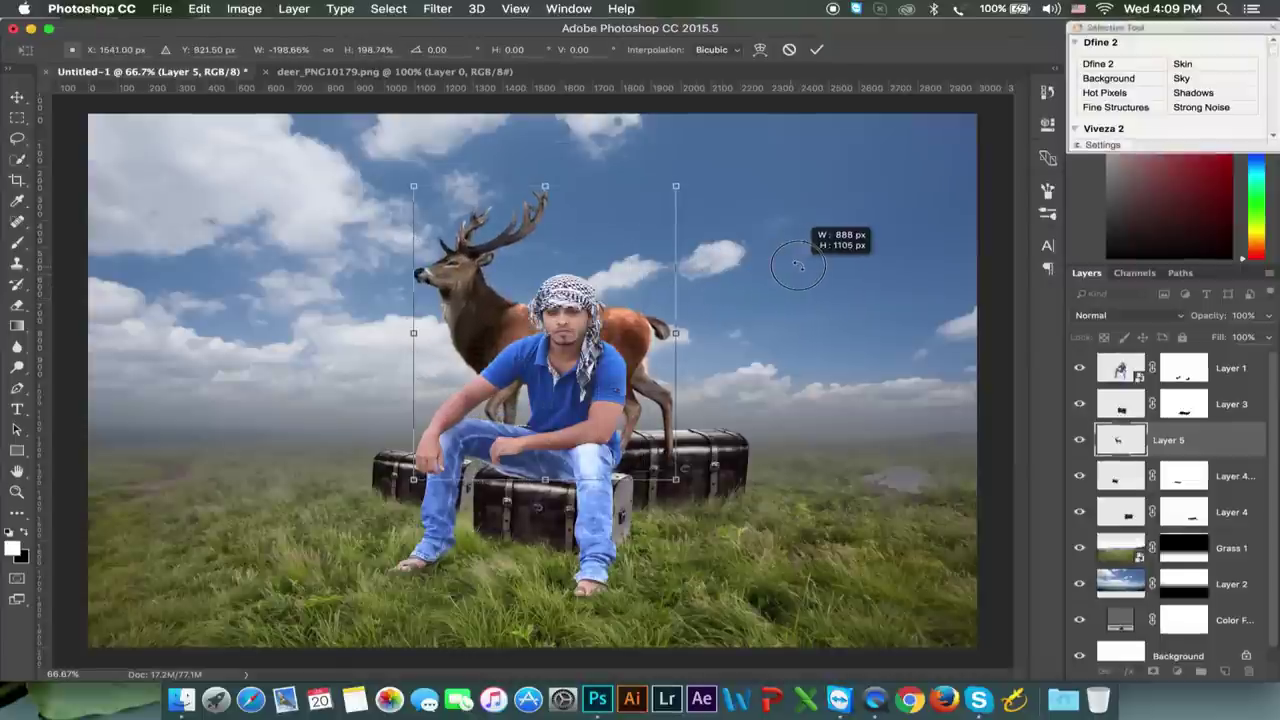
left_click_drag(798, 265, 795, 255)
left_click(820, 49)
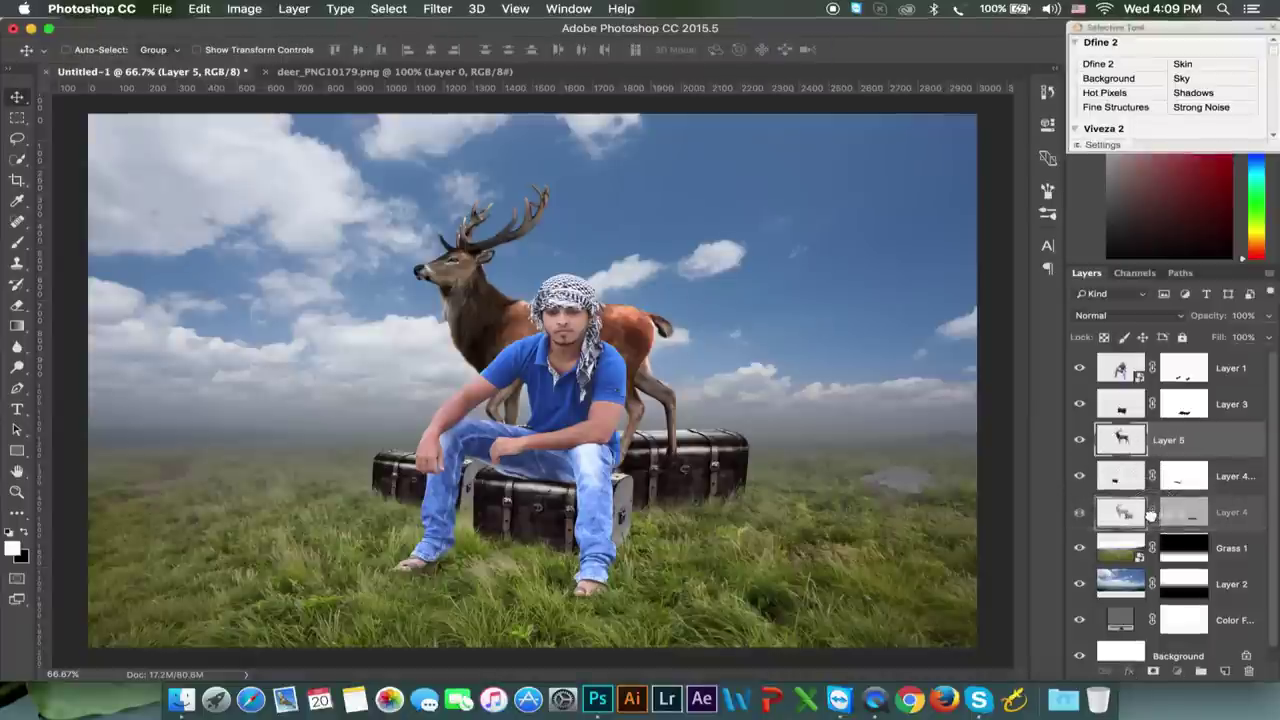
Move Layer 5 behind the chests, scale the stag to about 74.5%, and set it left of the man
left_click_drag(1155, 443, 1150, 530)
mouse_move(764, 440)
left_mouse_down()
mouse_move(736, 440)
mouse_move(734, 467)
mouse_move(757, 467)
left_mouse_up()
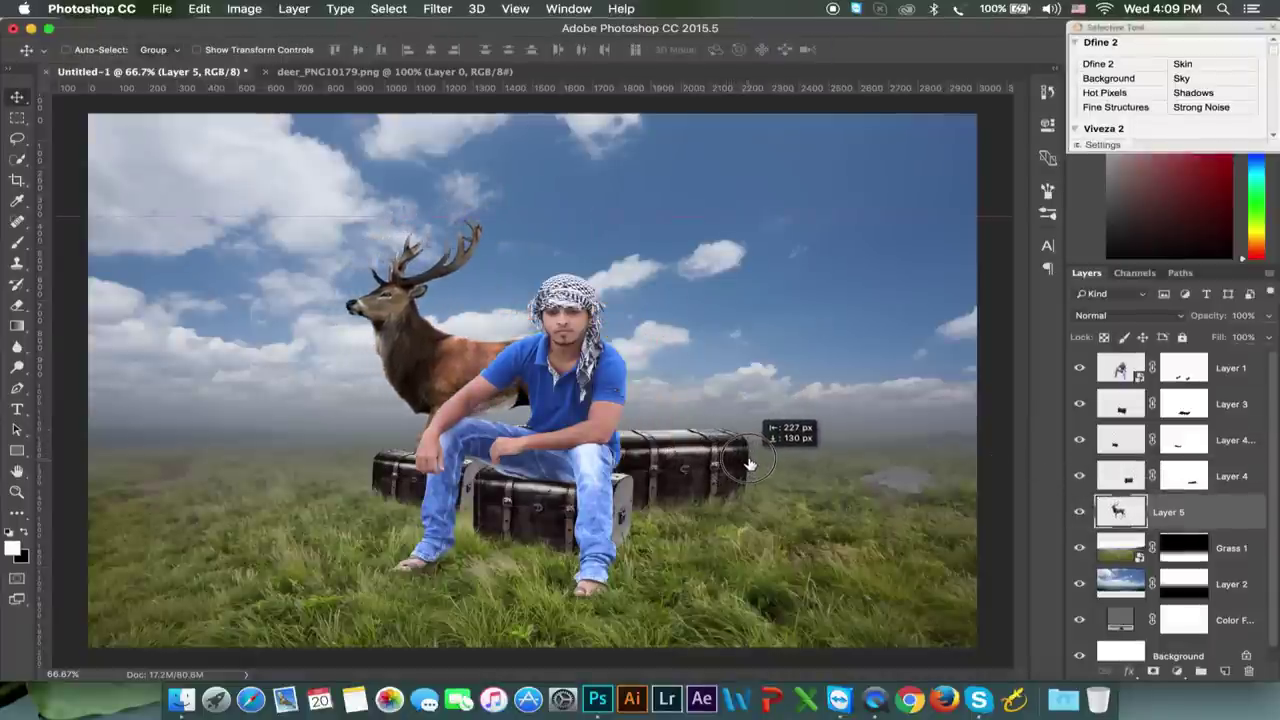
key("ctrl+t")
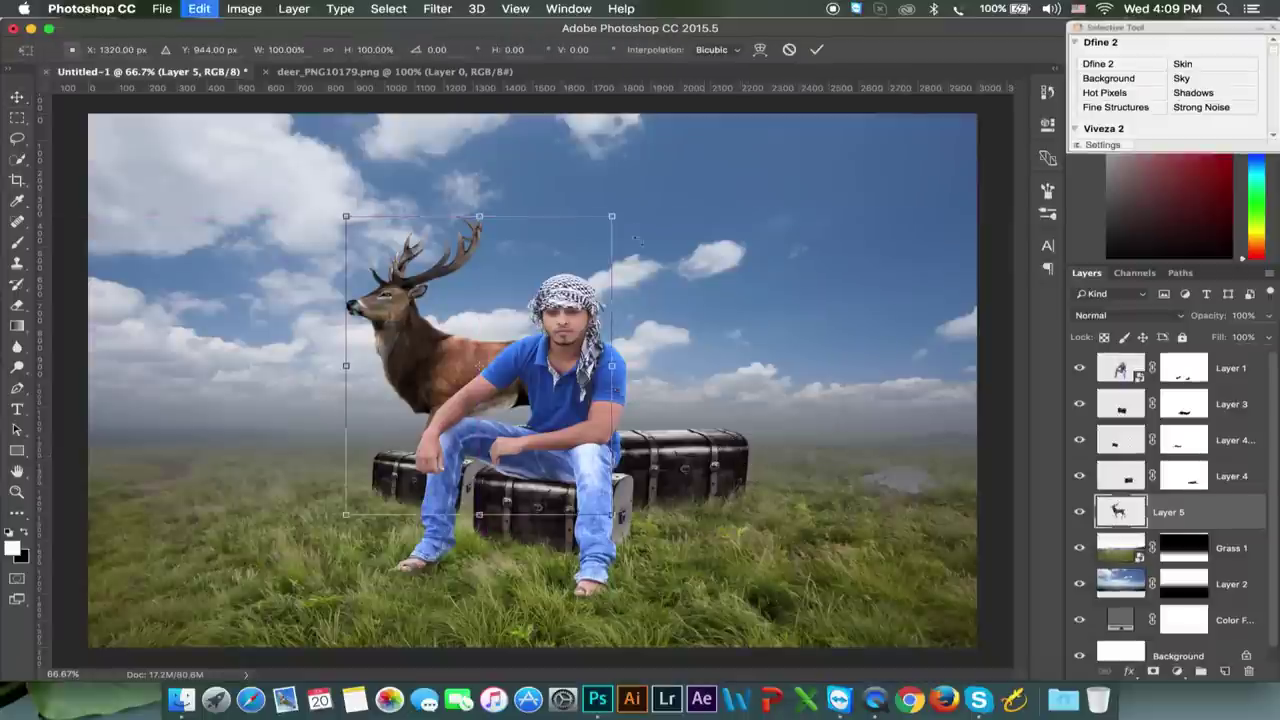
left_click_drag(597, 246, 535, 310)
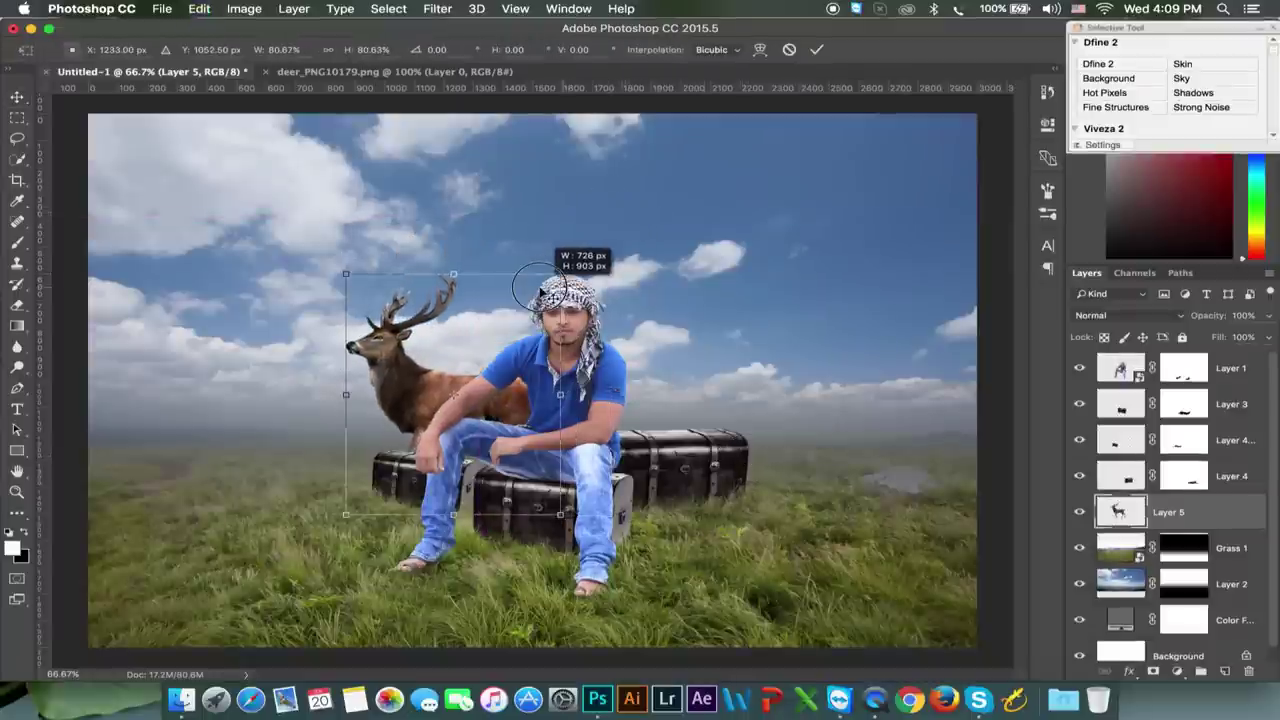
mouse_move(507, 368)
left_mouse_down()
mouse_move(522, 344)
mouse_move(341, 375)
left_mouse_up()
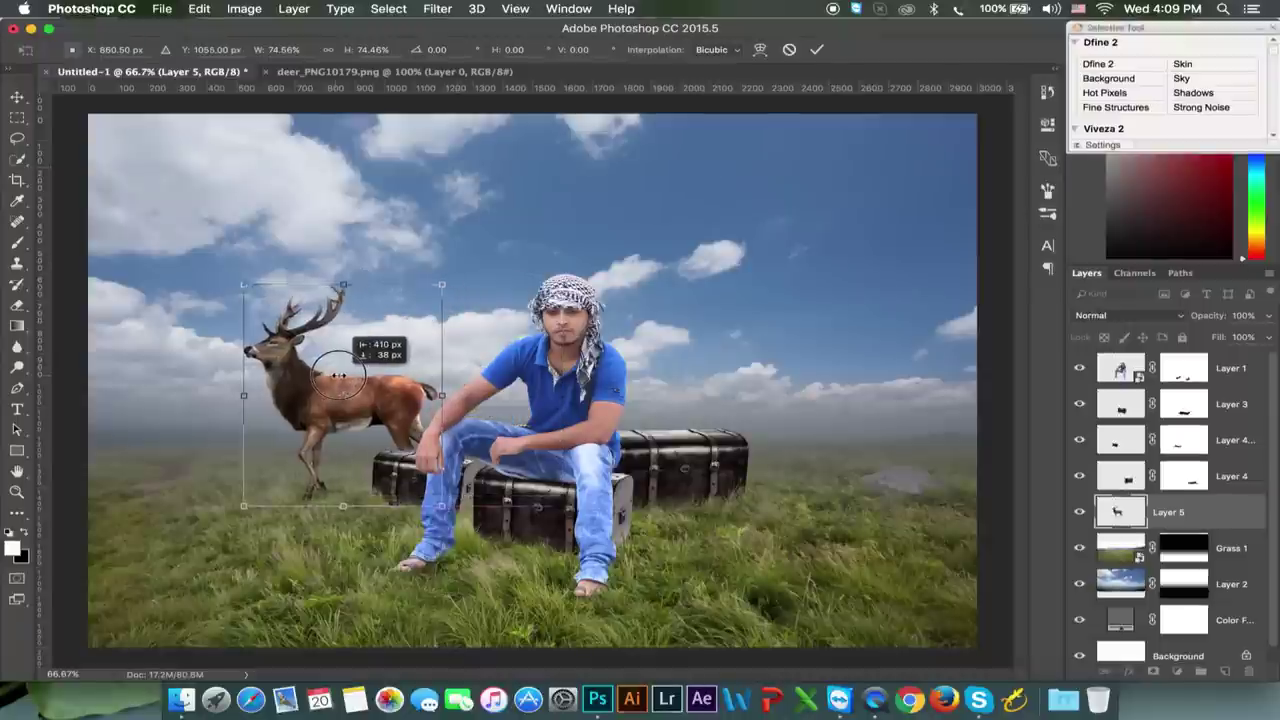
mouse_move(341, 375)
left_mouse_down()
mouse_move(444, 366)
mouse_move(211, 399)
mouse_move(585, 294)
mouse_move(506, 320)
mouse_move(714, 365)
mouse_move(391, 369)
left_mouse_up()
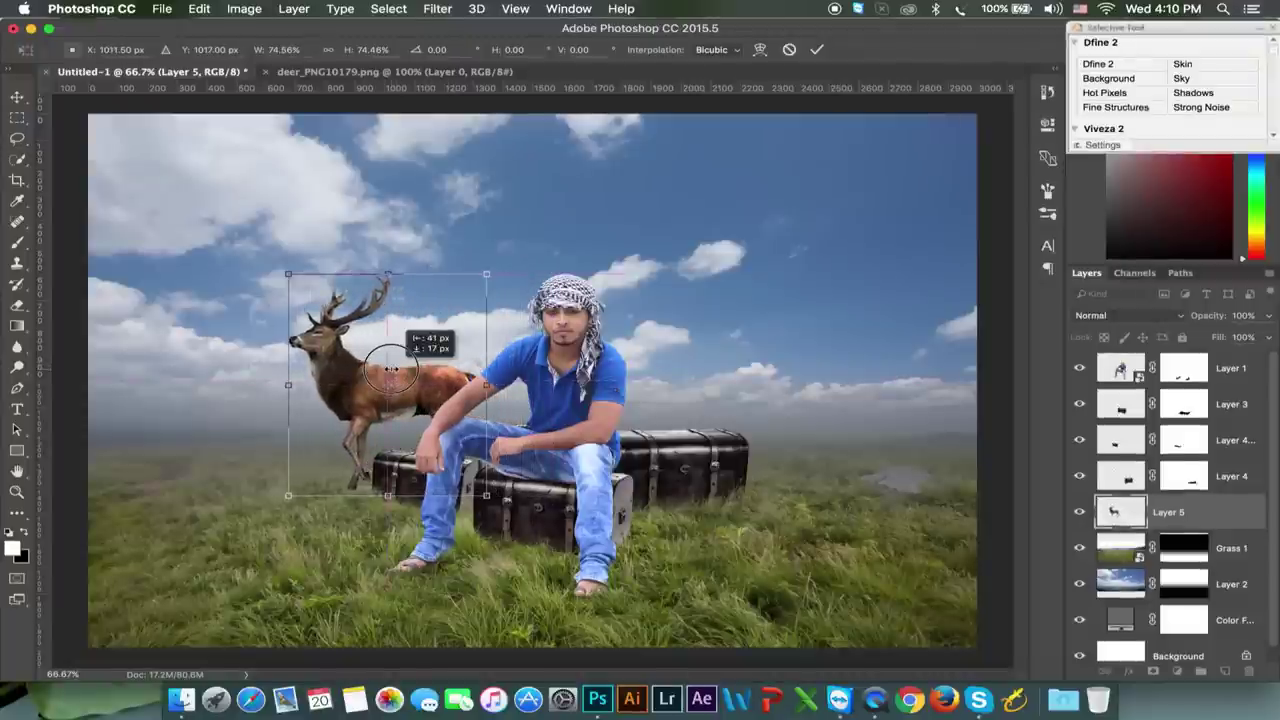
left_click(816, 52)
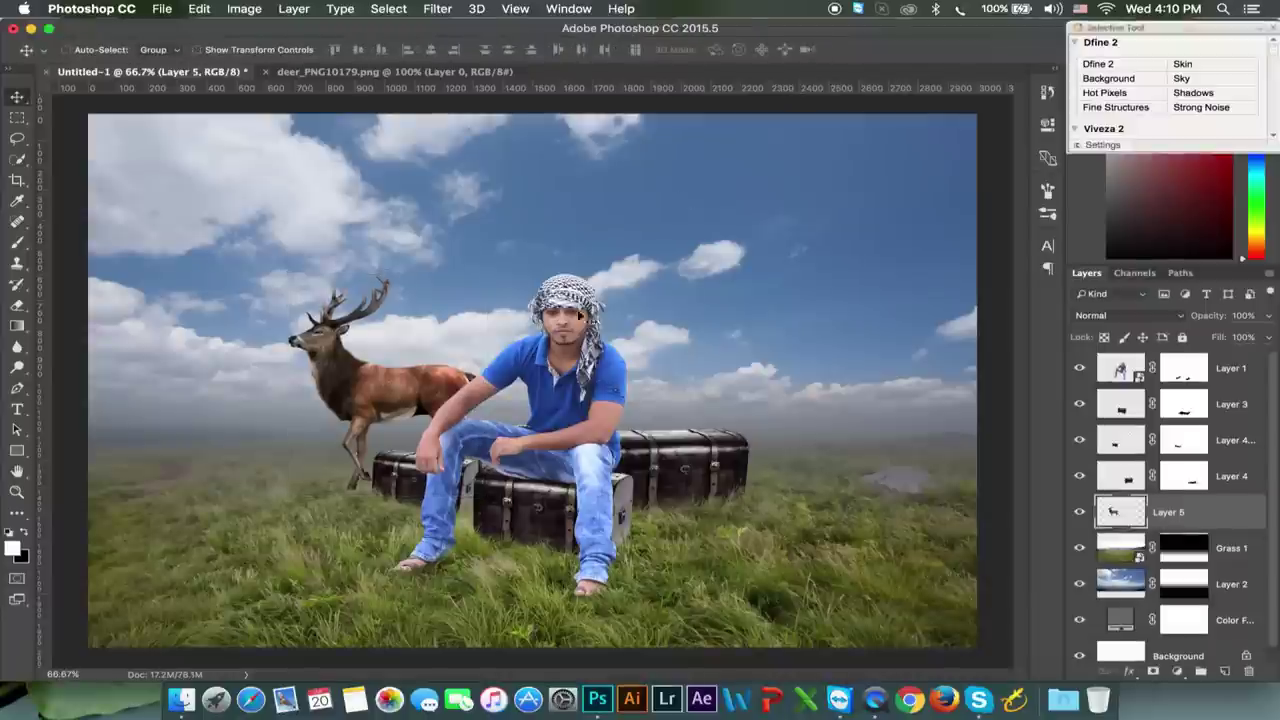
Nudge the stag, add a Layer 5 mask, and brush black over its hoof so grass overlaps it
left_click_drag(463, 393, 455, 402)
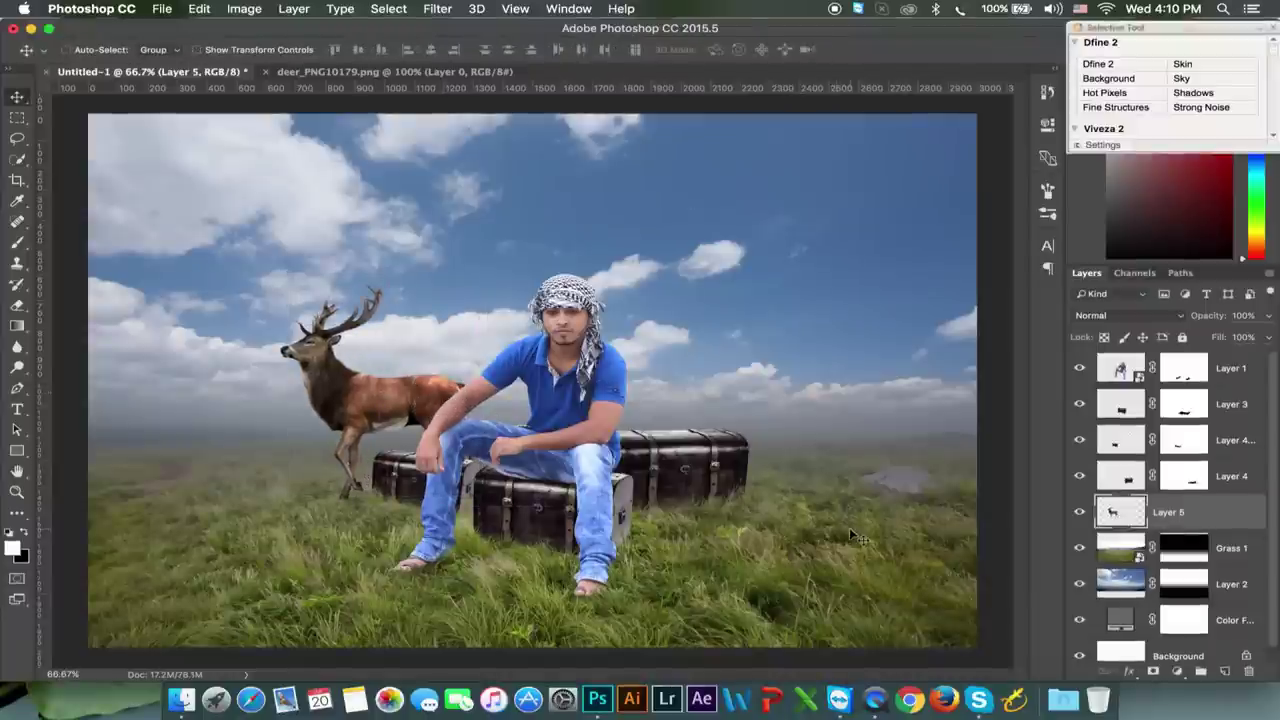
scroll(327, 525, "up", 5)
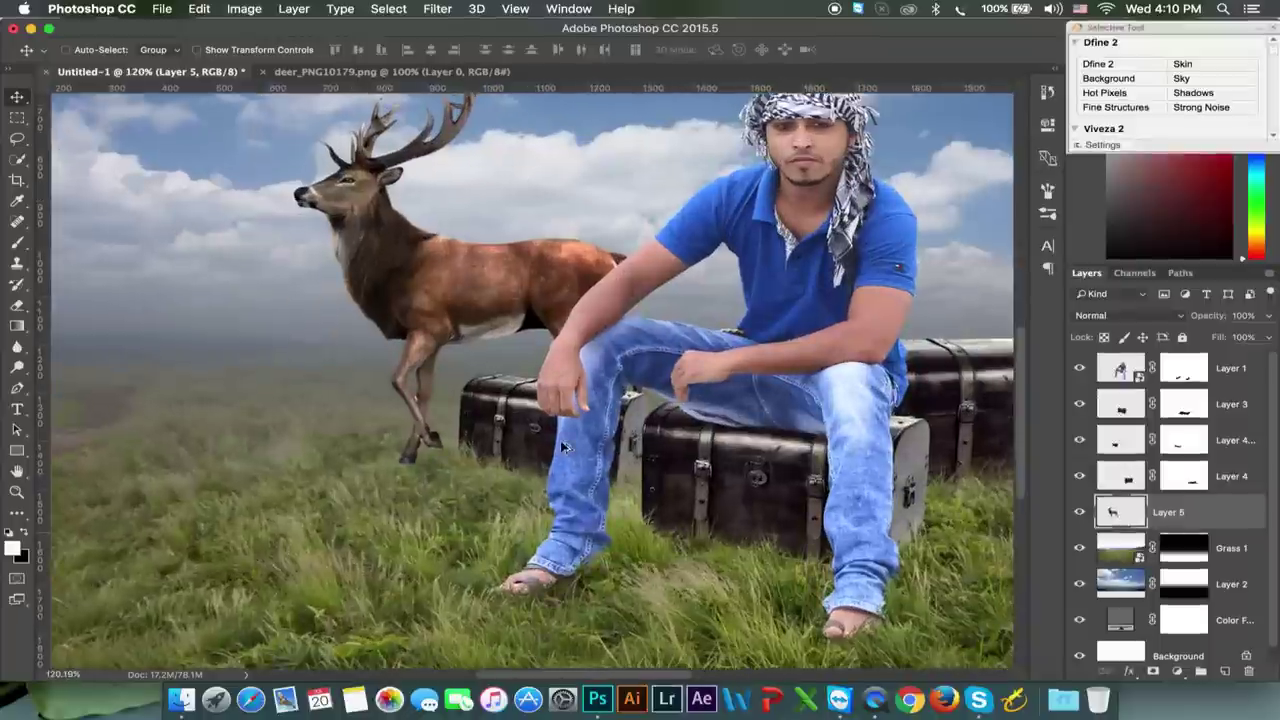
left_click(1151, 672)
left_click(15, 243)
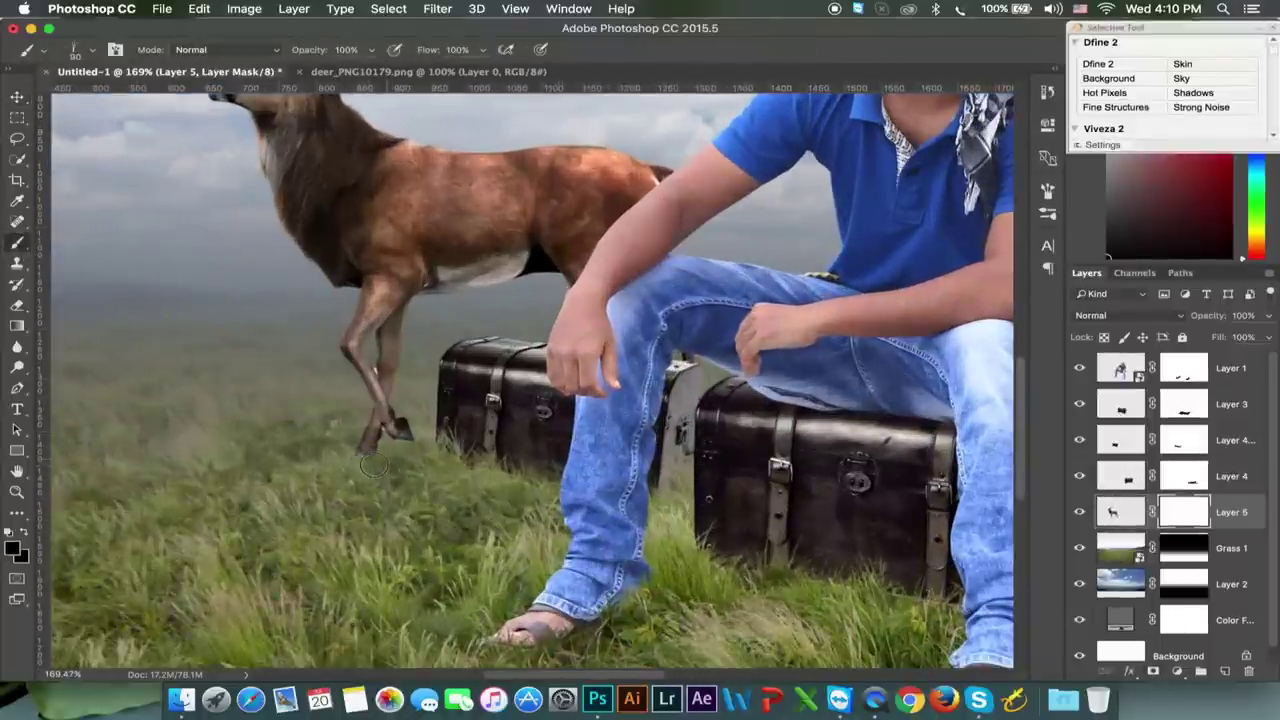
left_click_drag(373, 465, 423, 425)
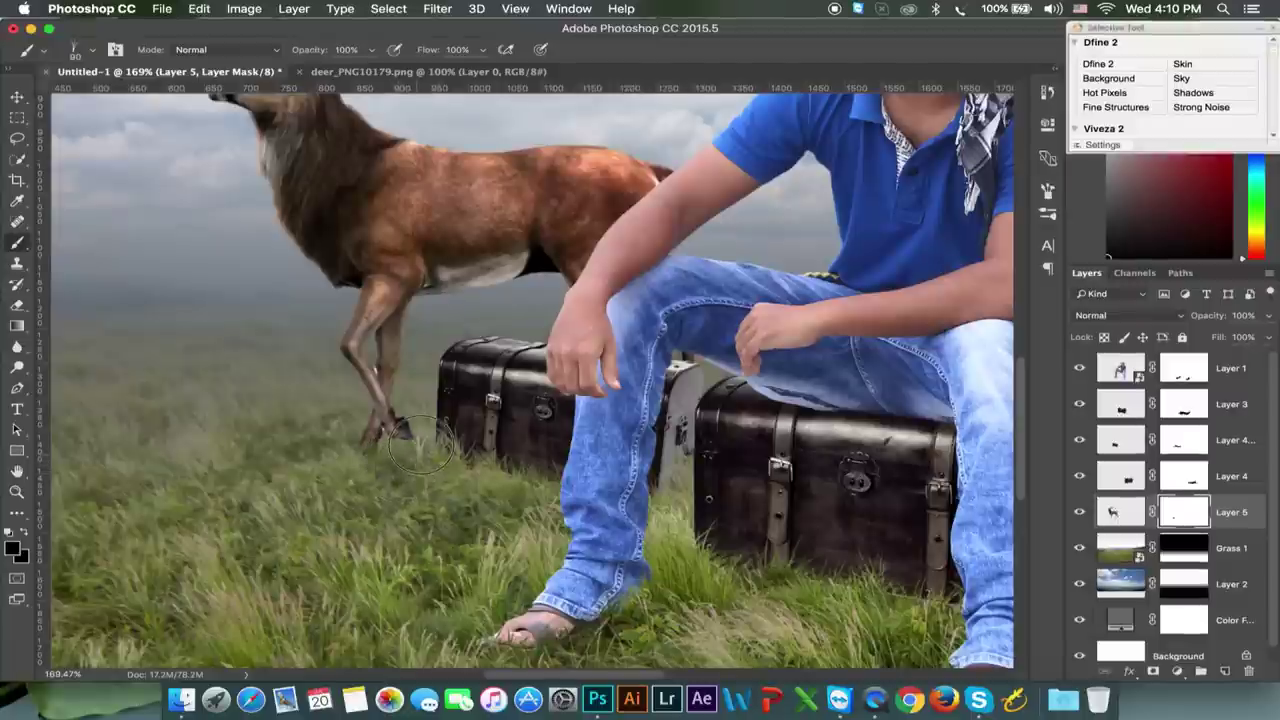
key("super+minus")
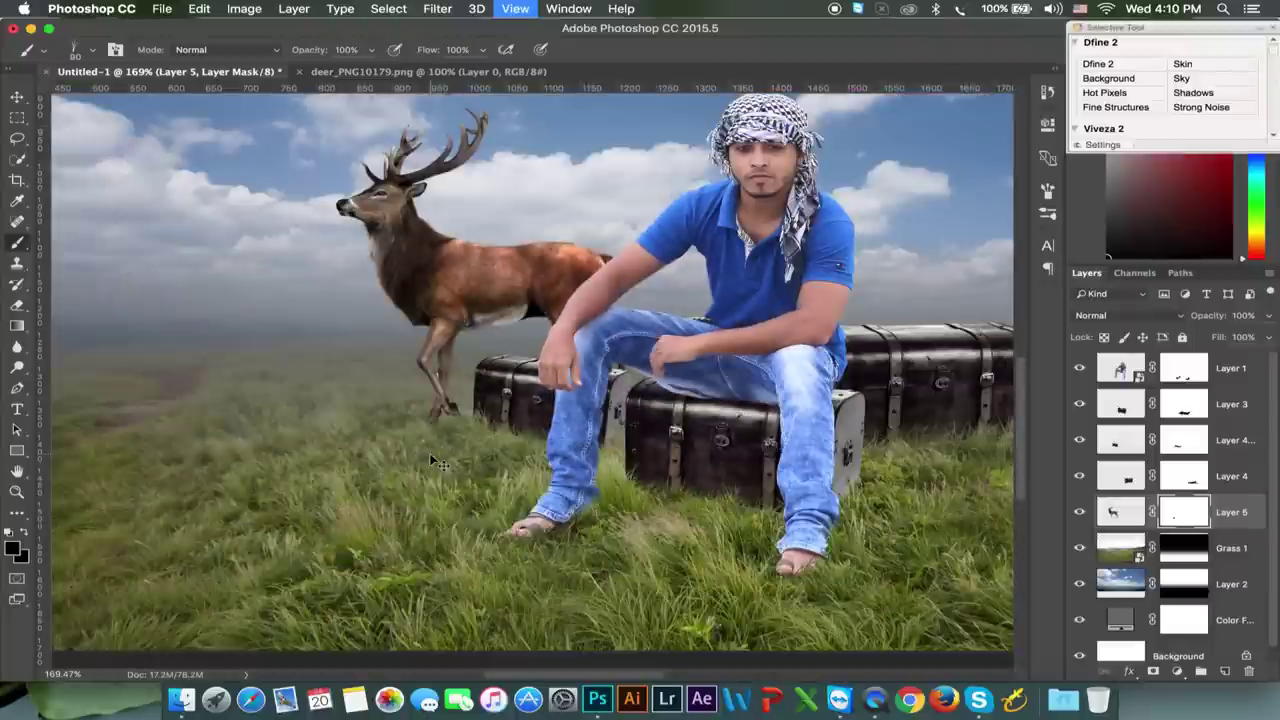
key("super+minus")
key("super+minus")
key("super+minus")
key("super+minus")
key("super+plus")
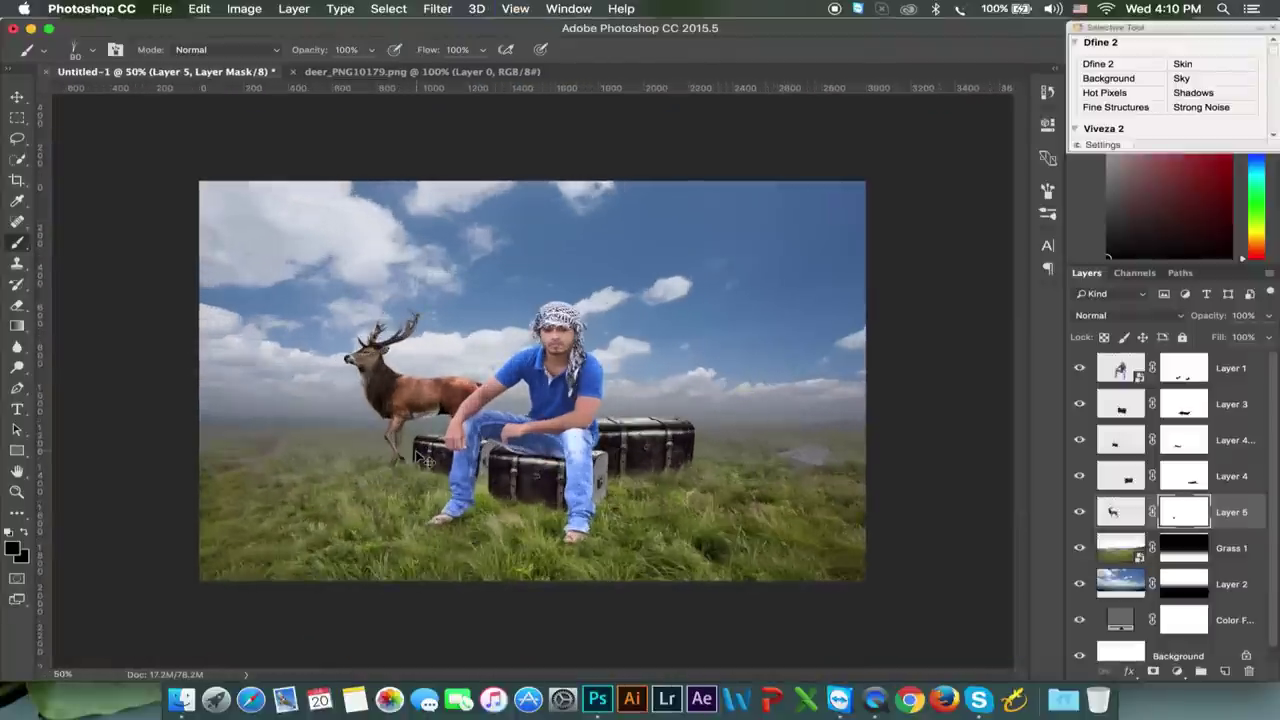
left_click(17, 100)
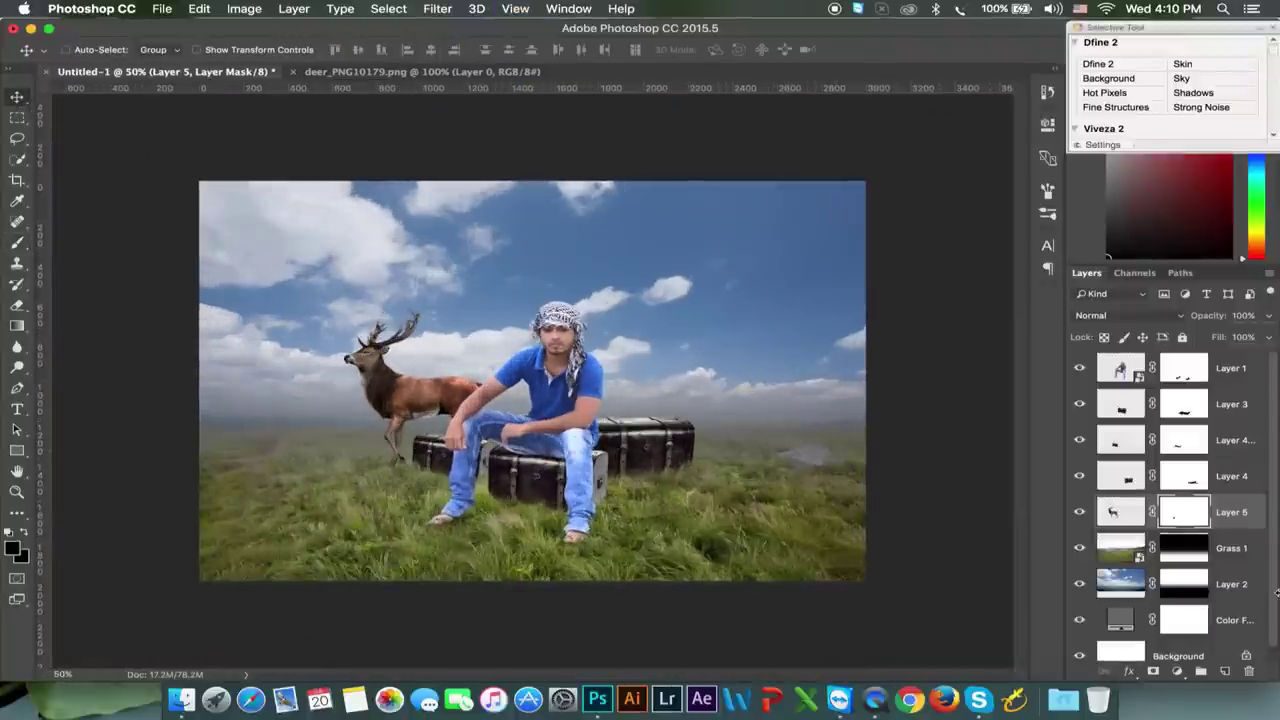
Select Layers 1–5 (man, stag and chests) and shift them slightly lower in the field
left_click(1228, 369, "shift")
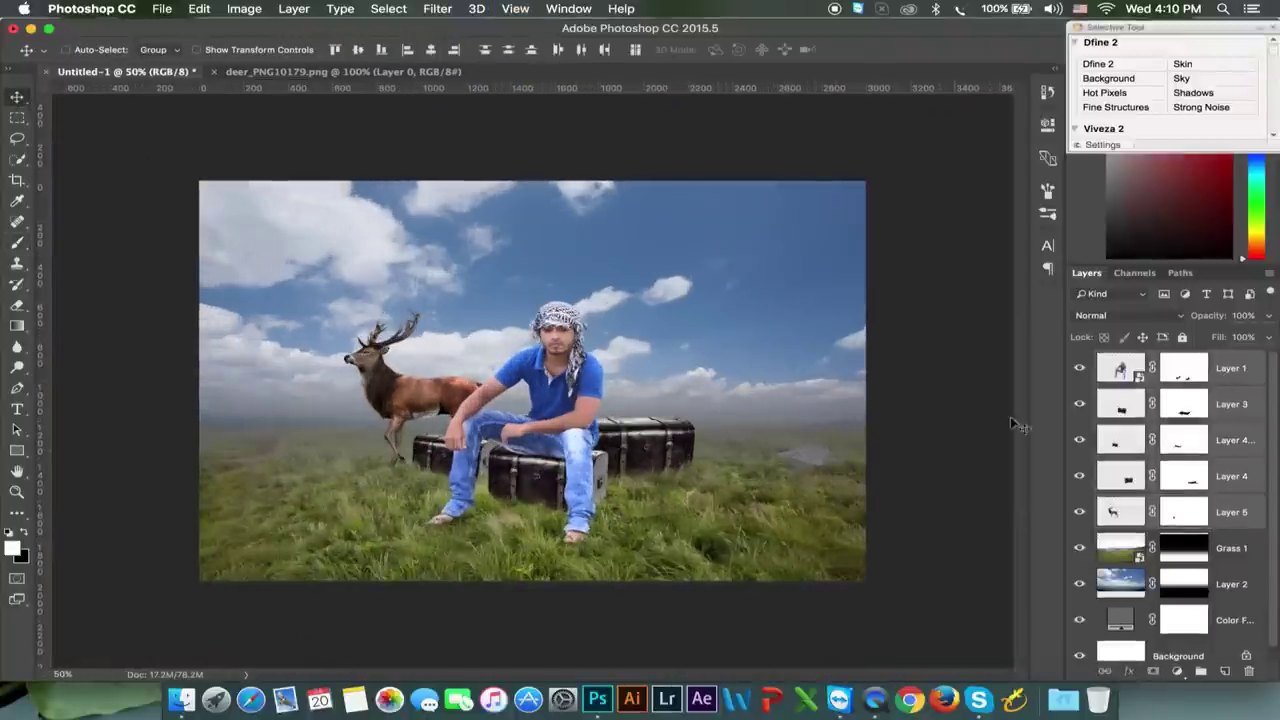
left_click_drag(762, 451, 763, 463)
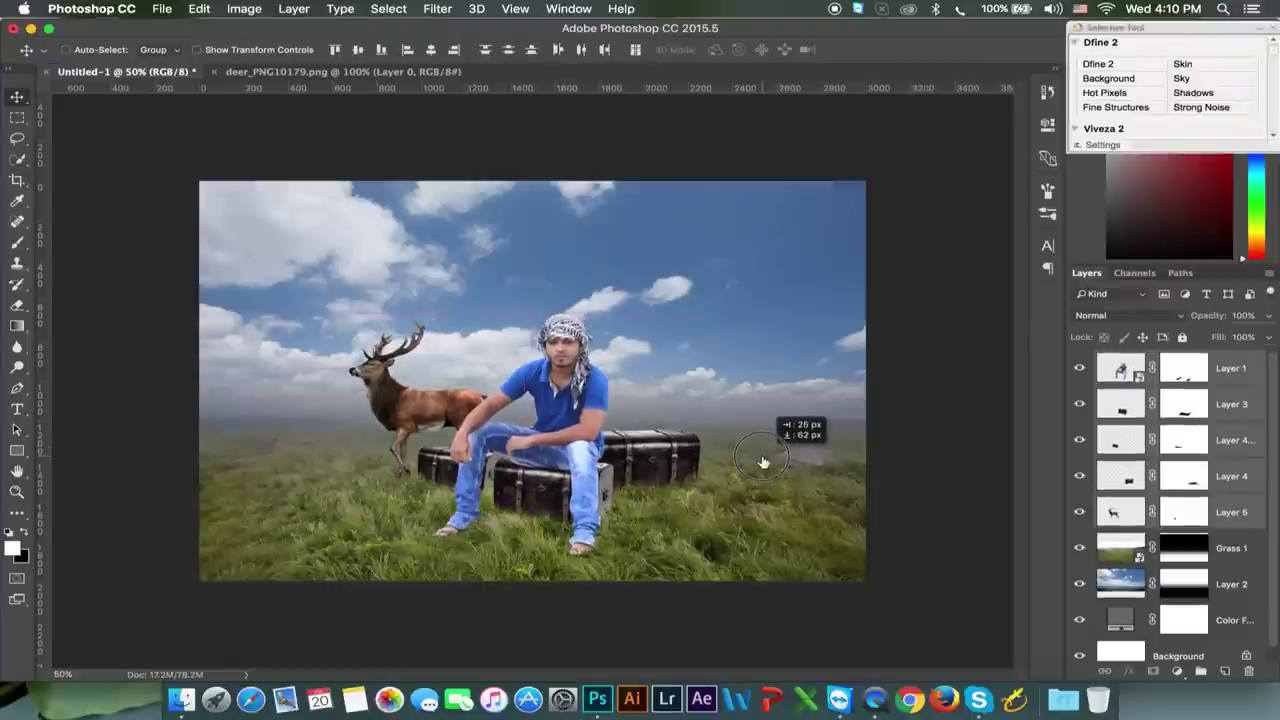
left_click_drag(762, 463, 762, 468)
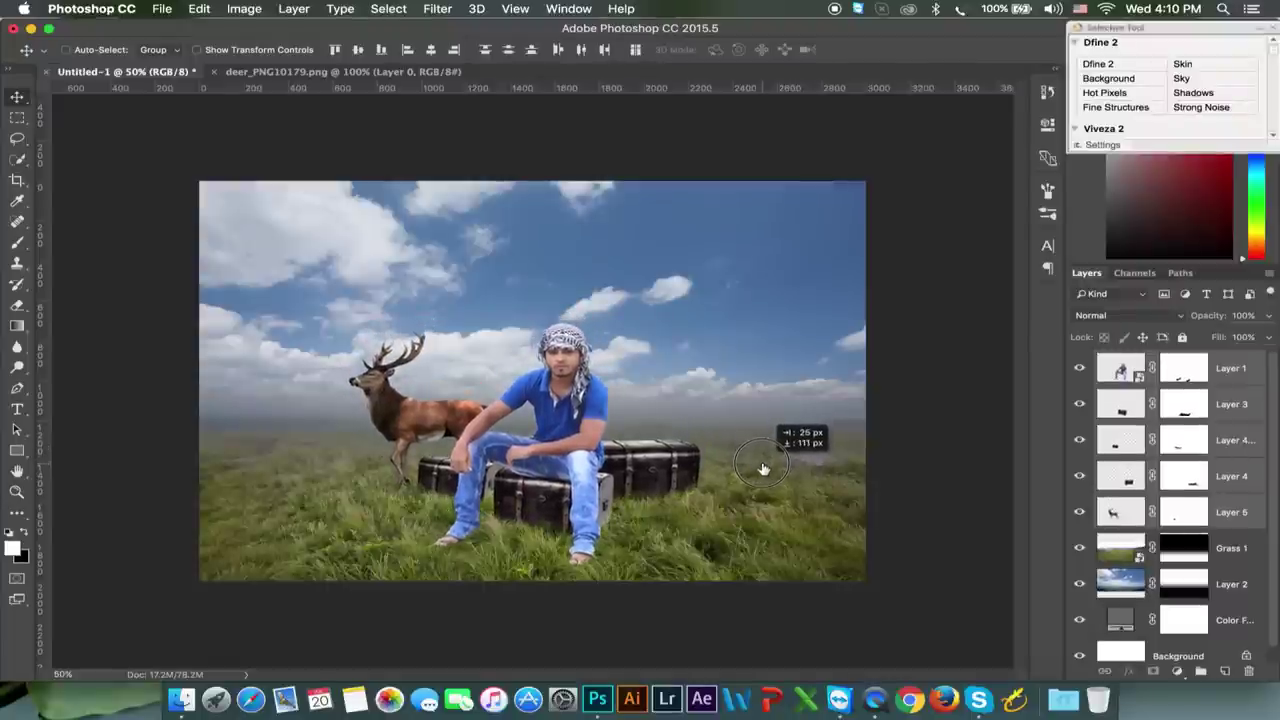
left_click_drag(762, 469, 762, 453)
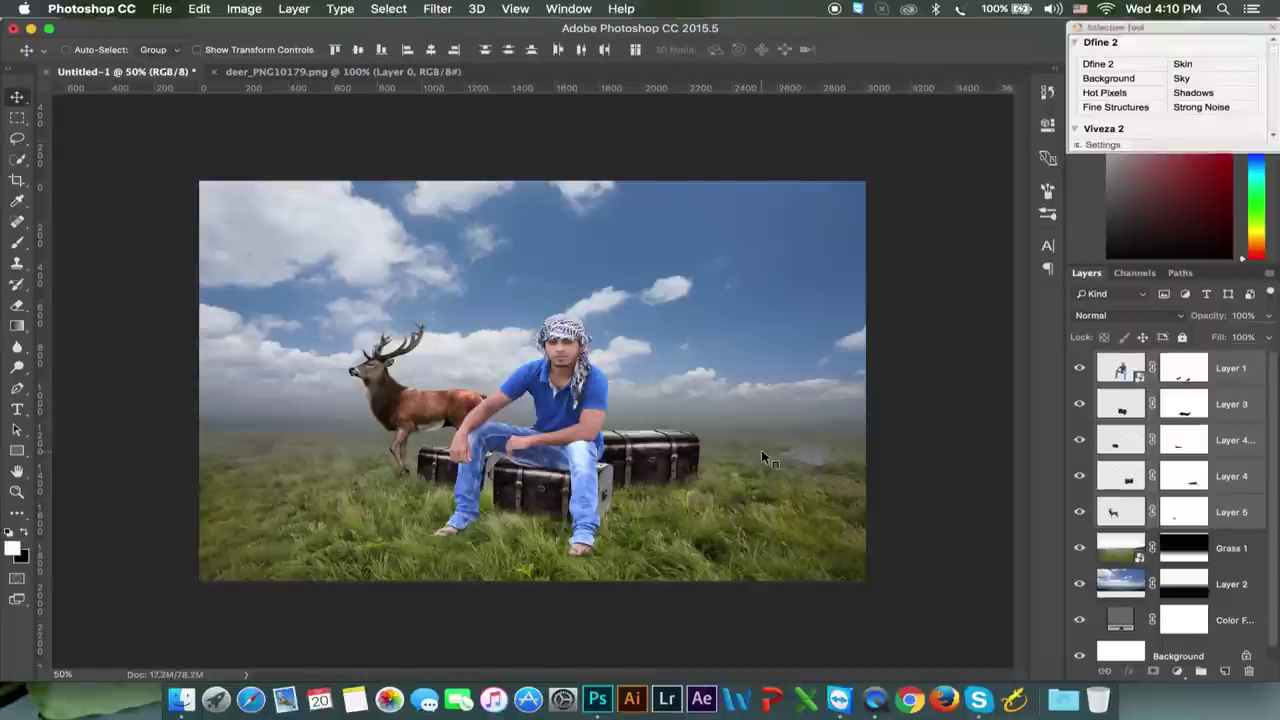
Group the figures into Group 1, rotate it about -1° and nudge it slightly right
key("ctrl+g")
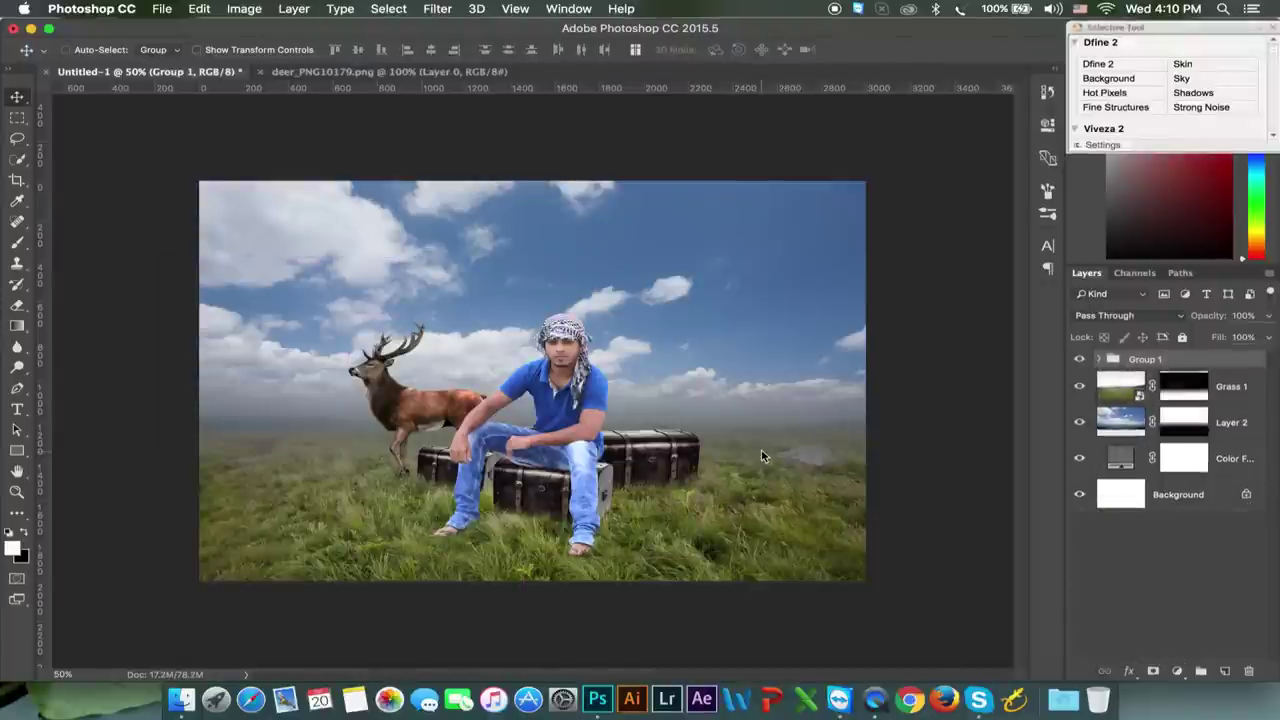
key("ctrl+t")
left_click_drag(900, 429, 918, 428)
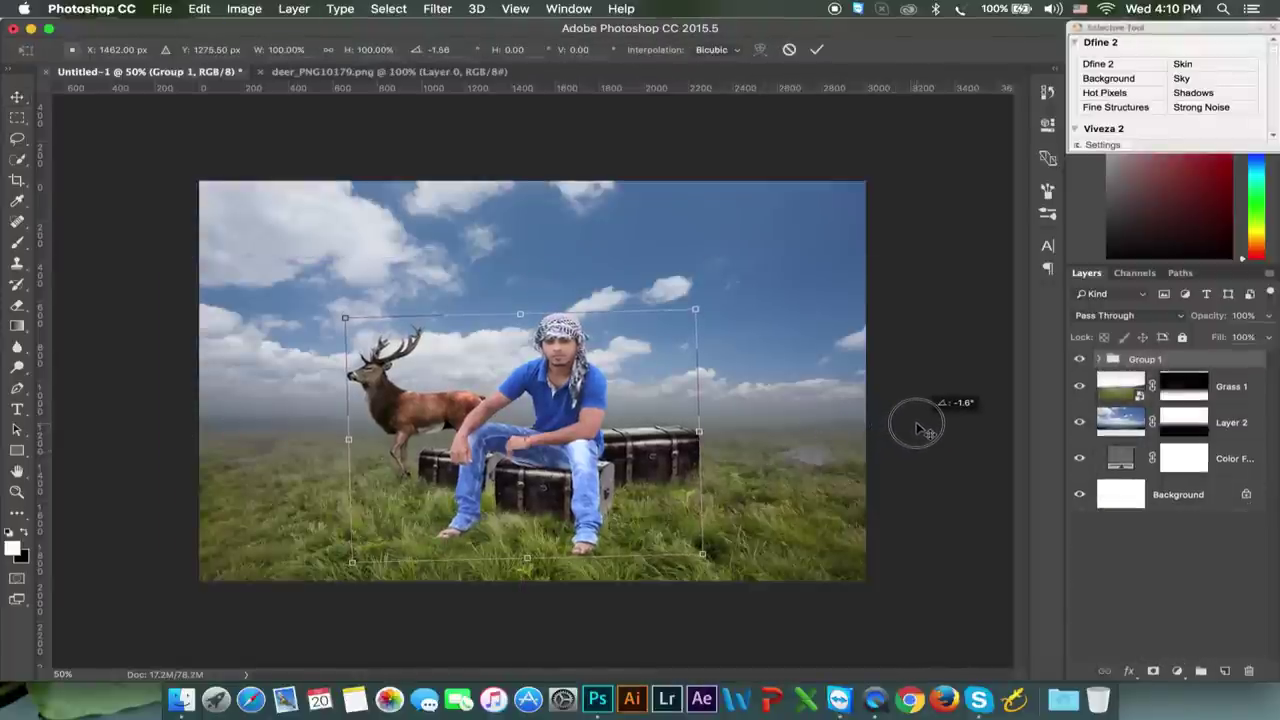
key("Return")
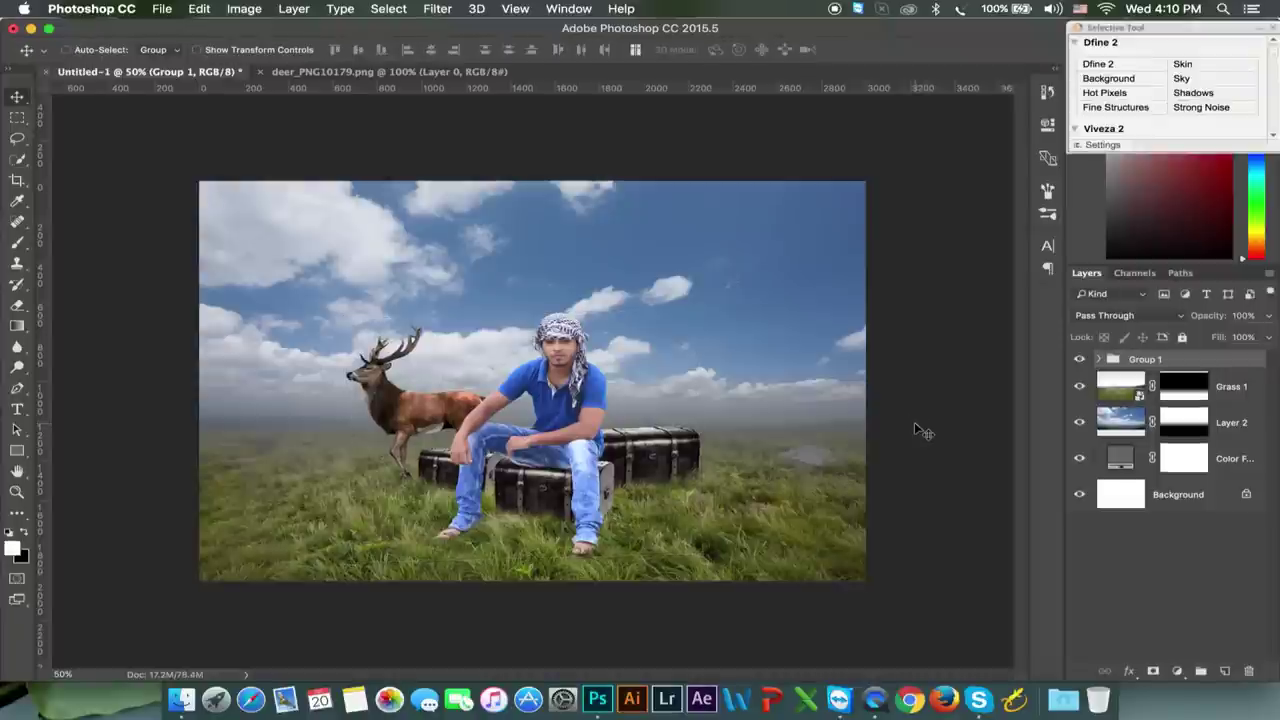
left_click_drag(870, 432, 879, 428)
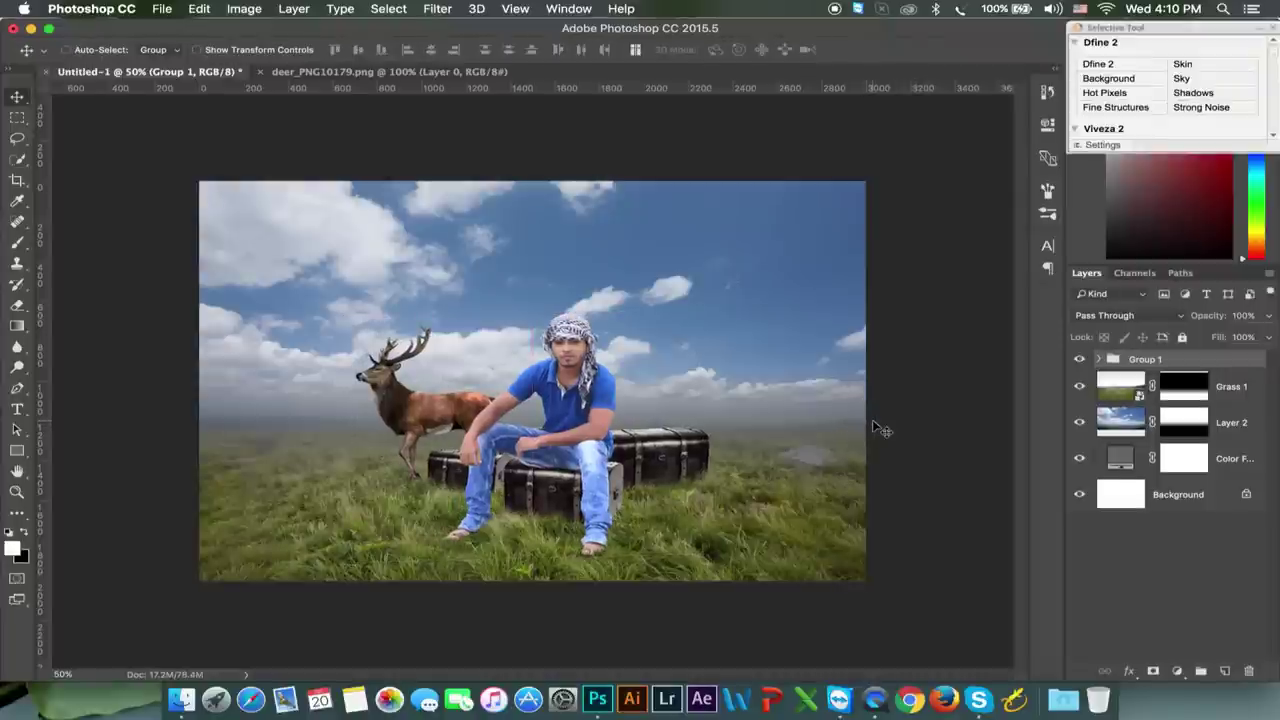
key("ctrl+plus")
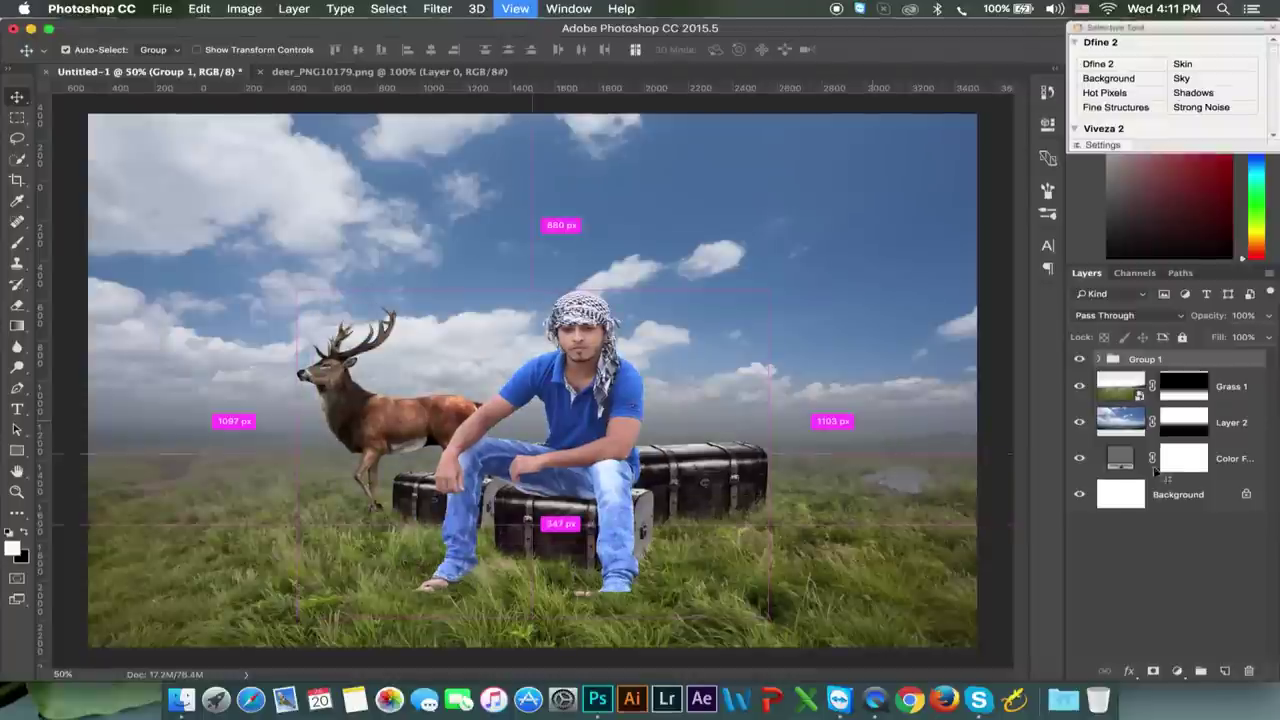
key("ctrl+minus")
left_click(1229, 388)
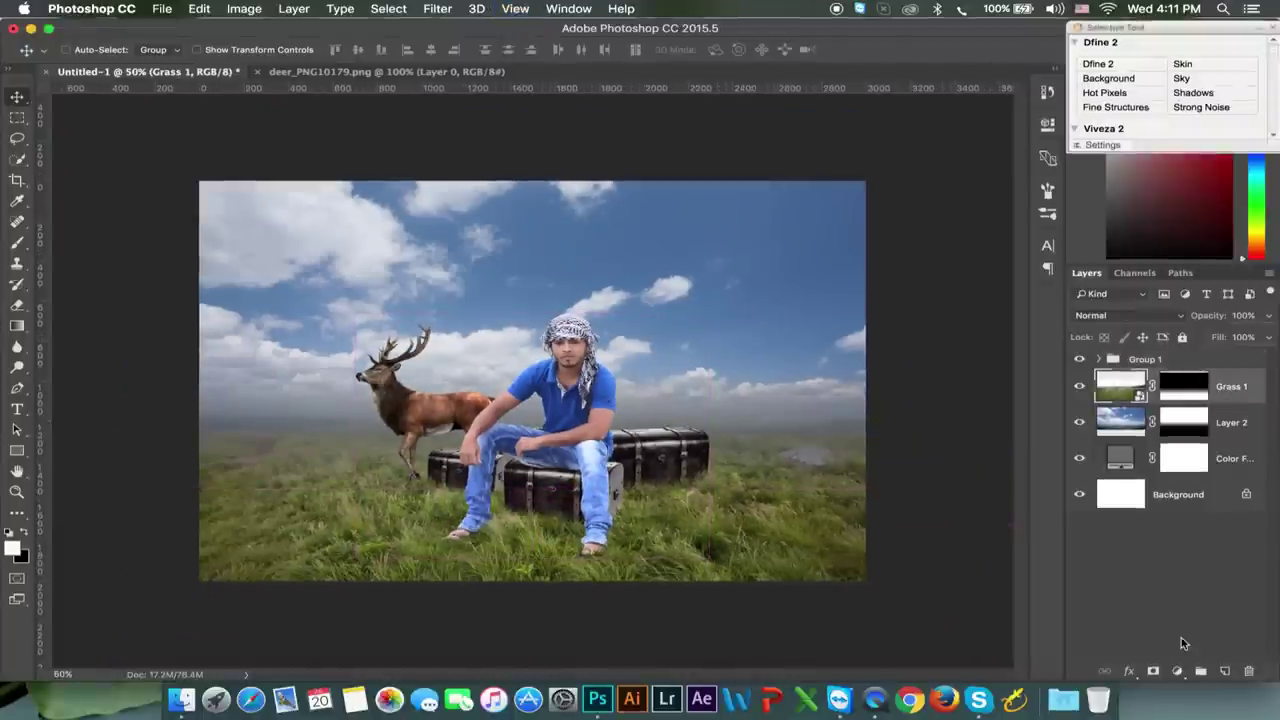
Add a Hue/Saturation adjustment that desaturates and slightly darkens the background
left_click(1177, 671)
left_click(1188, 495)
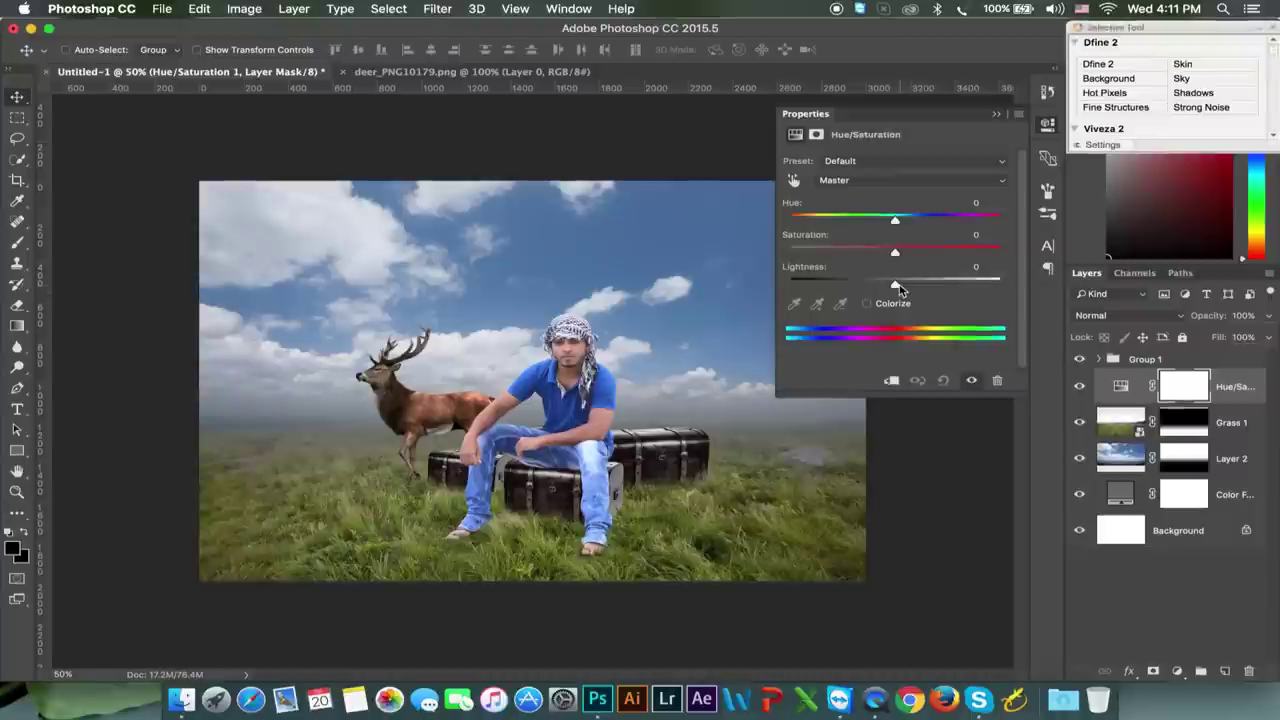
left_click(894, 255)
left_click_drag(894, 257, 856, 262)
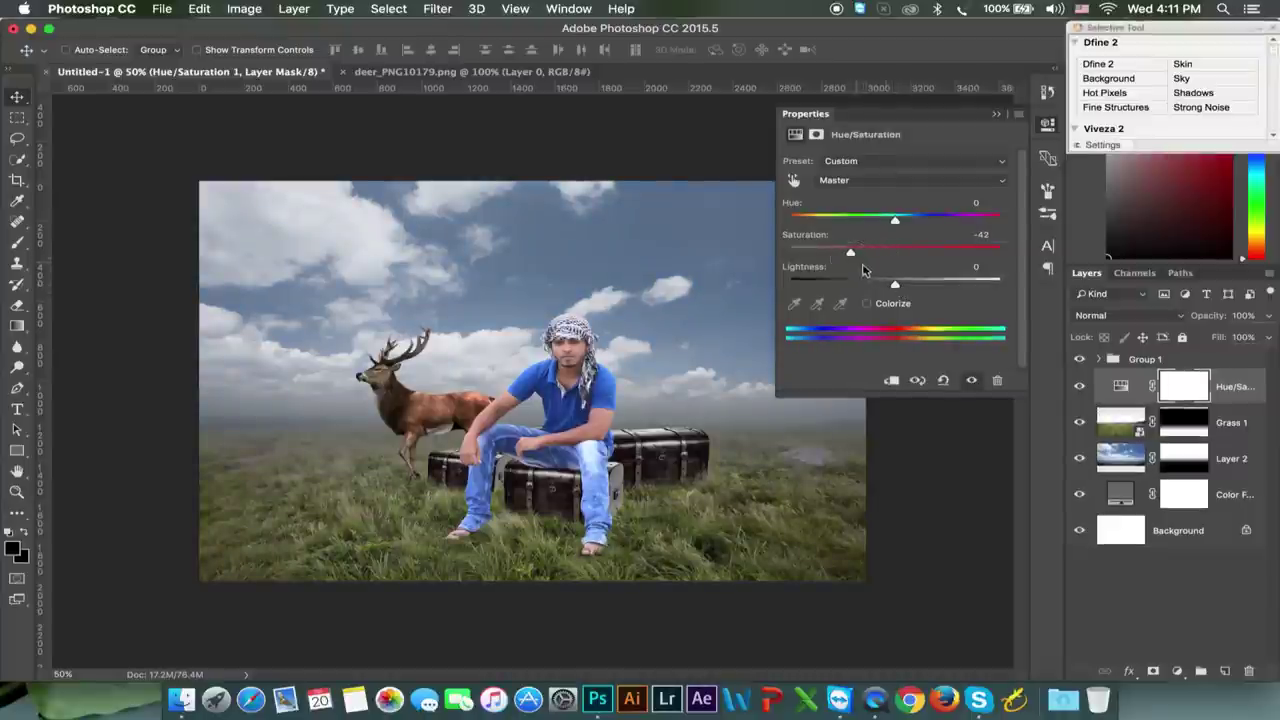
left_click_drag(895, 285, 880, 294)
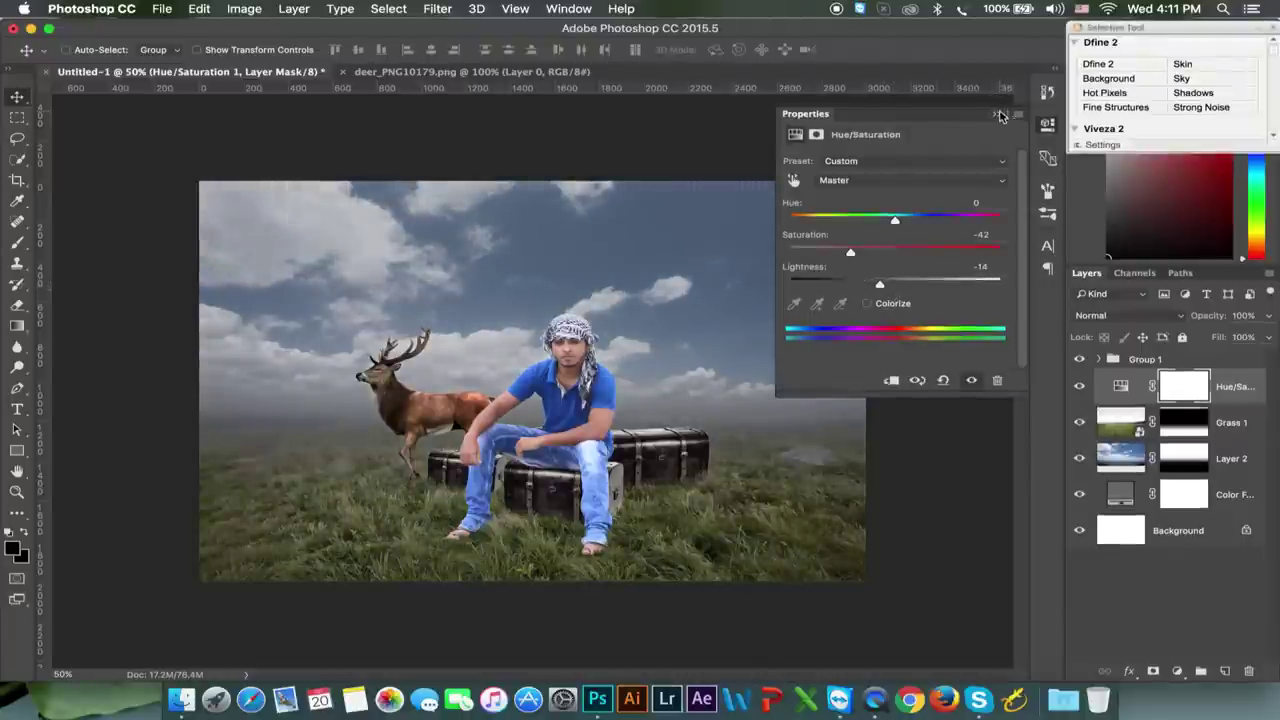
left_click(998, 115)
Add Hue/Saturation 2 clipped to Group 1 with Saturation −24 and Lightness −14
left_click(1208, 364)
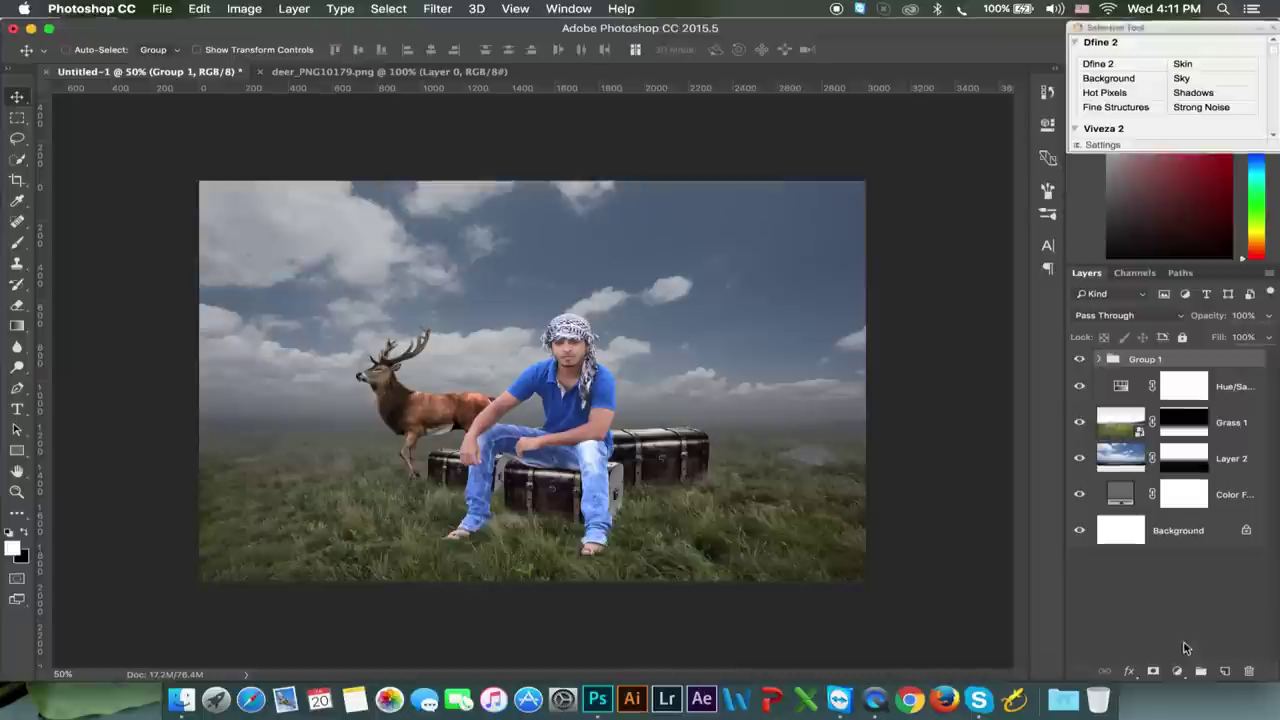
left_click(1177, 671)
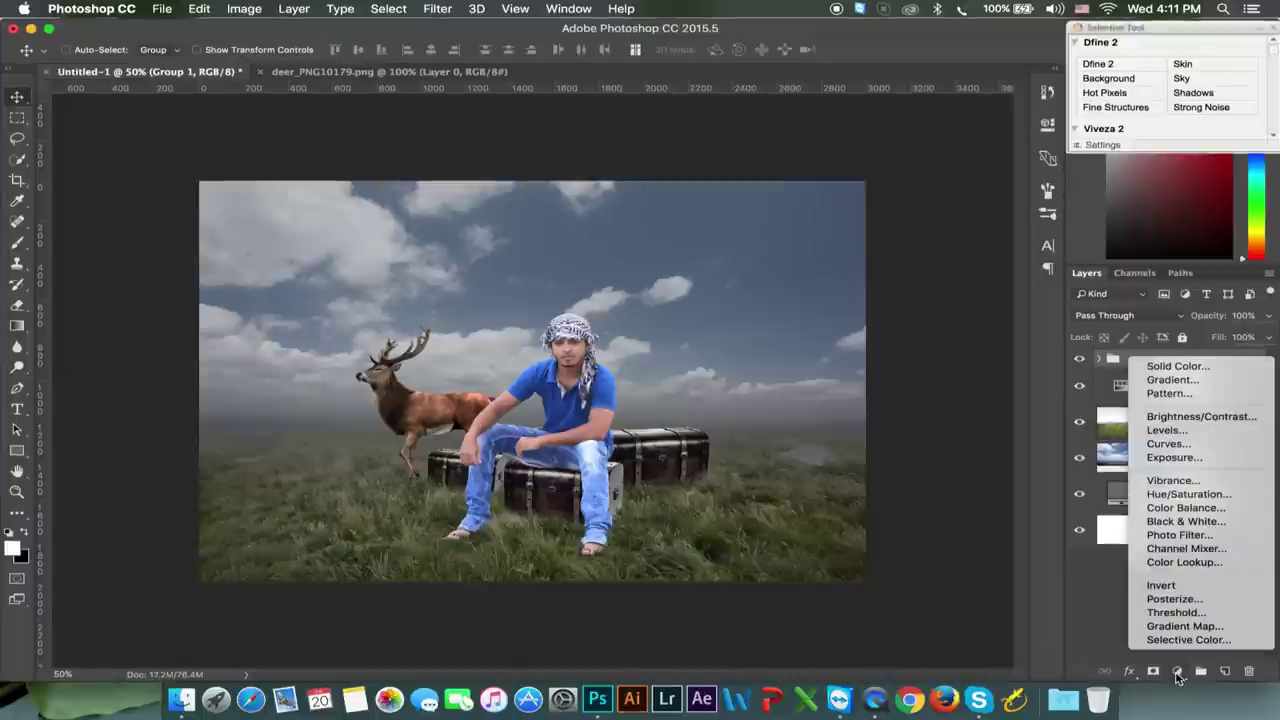
left_click(1188, 494)
right_click(1239, 371)
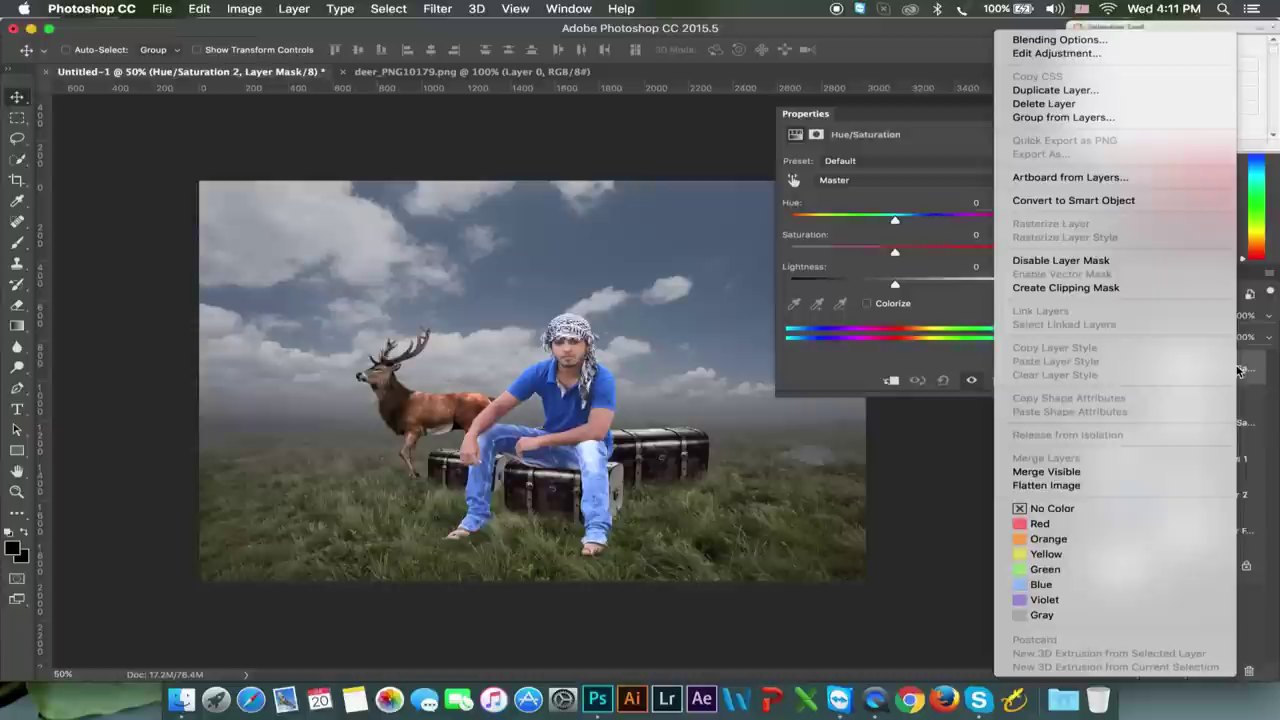
left_click(1062, 287)
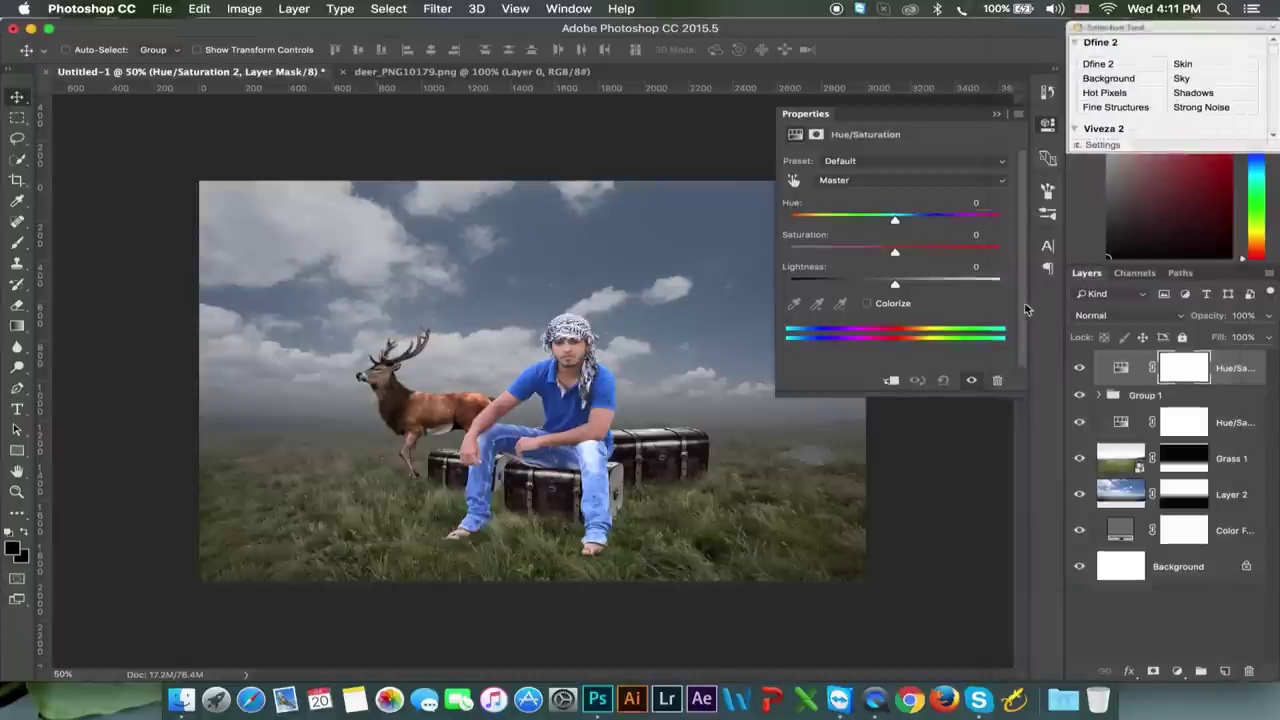
mouse_move(895, 253)
left_mouse_down()
mouse_move(871, 265)
mouse_move(884, 290)
left_mouse_up()
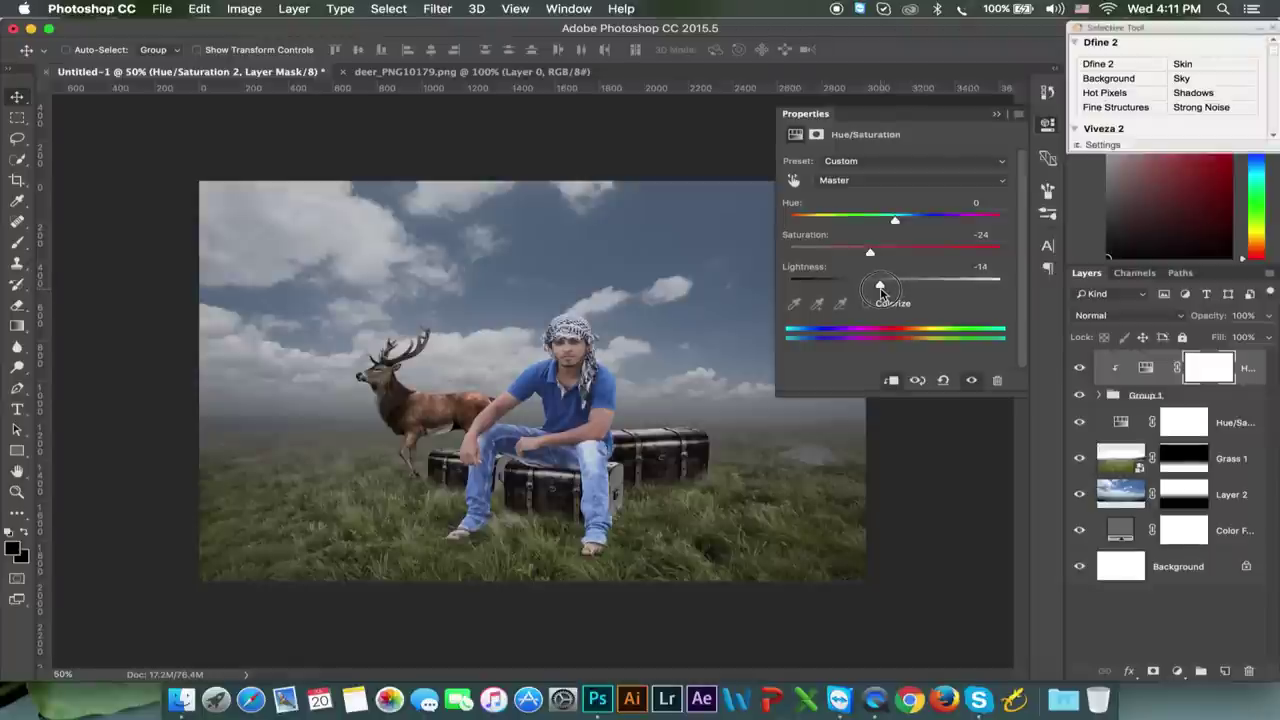
left_click(999, 115)
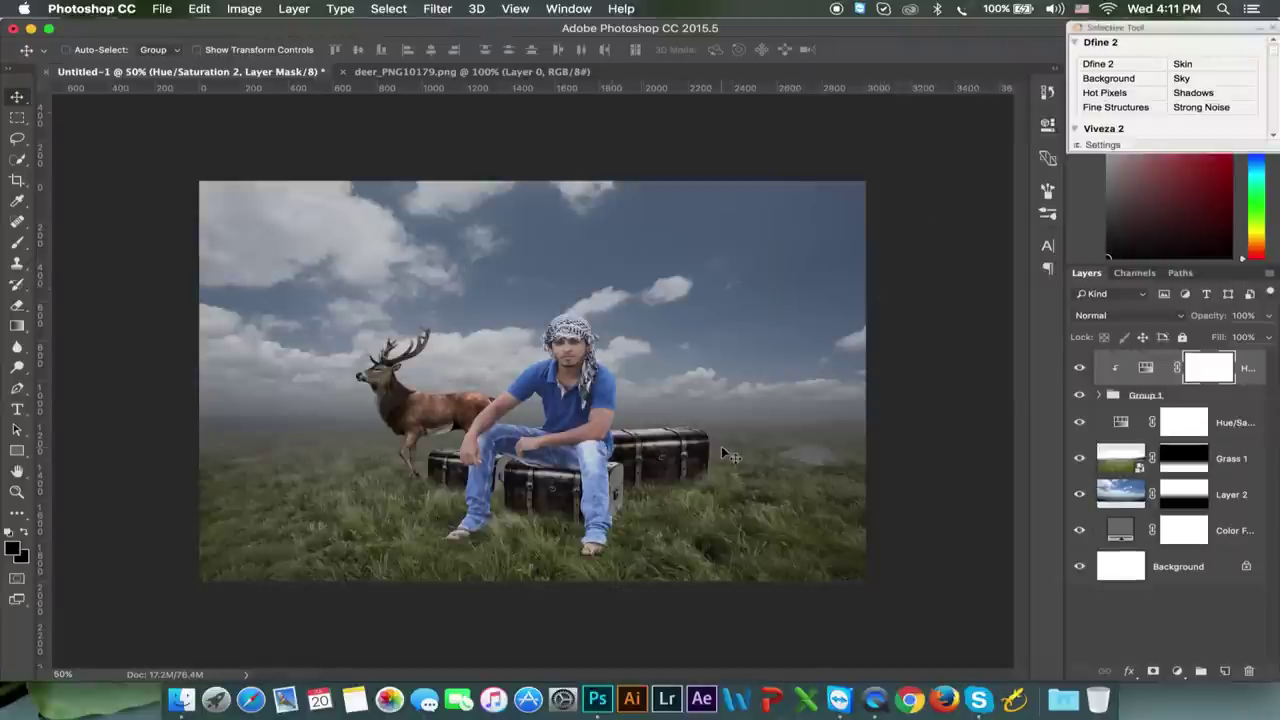
Zoom the composite to 66.7% and switch to the Brush tool
key("super+plus")
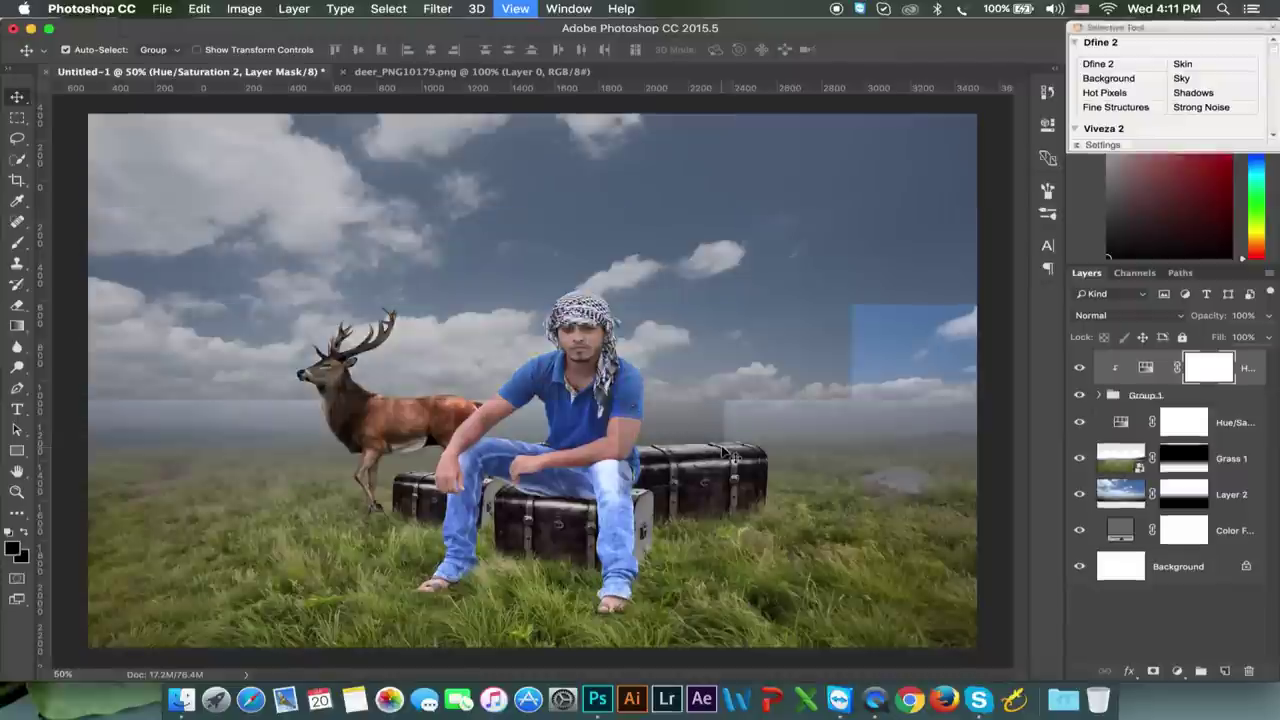
key("super+minus")
key("super+plus")
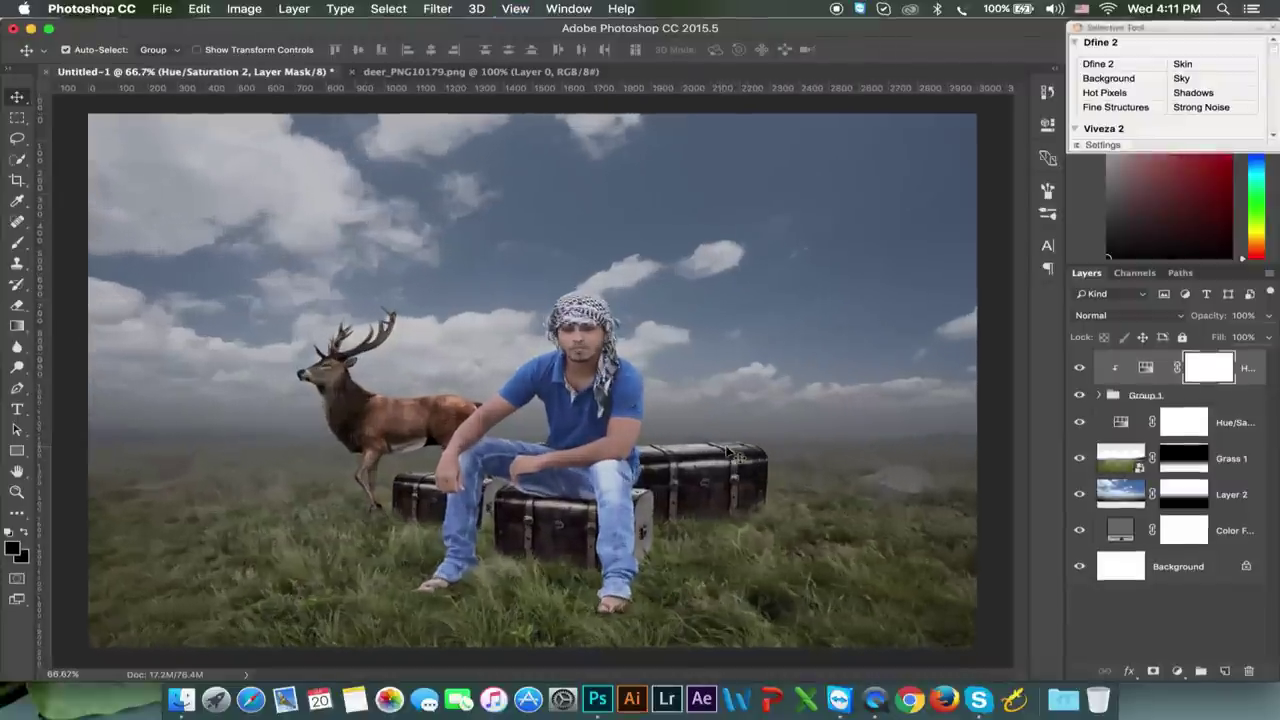
left_click(18, 243)
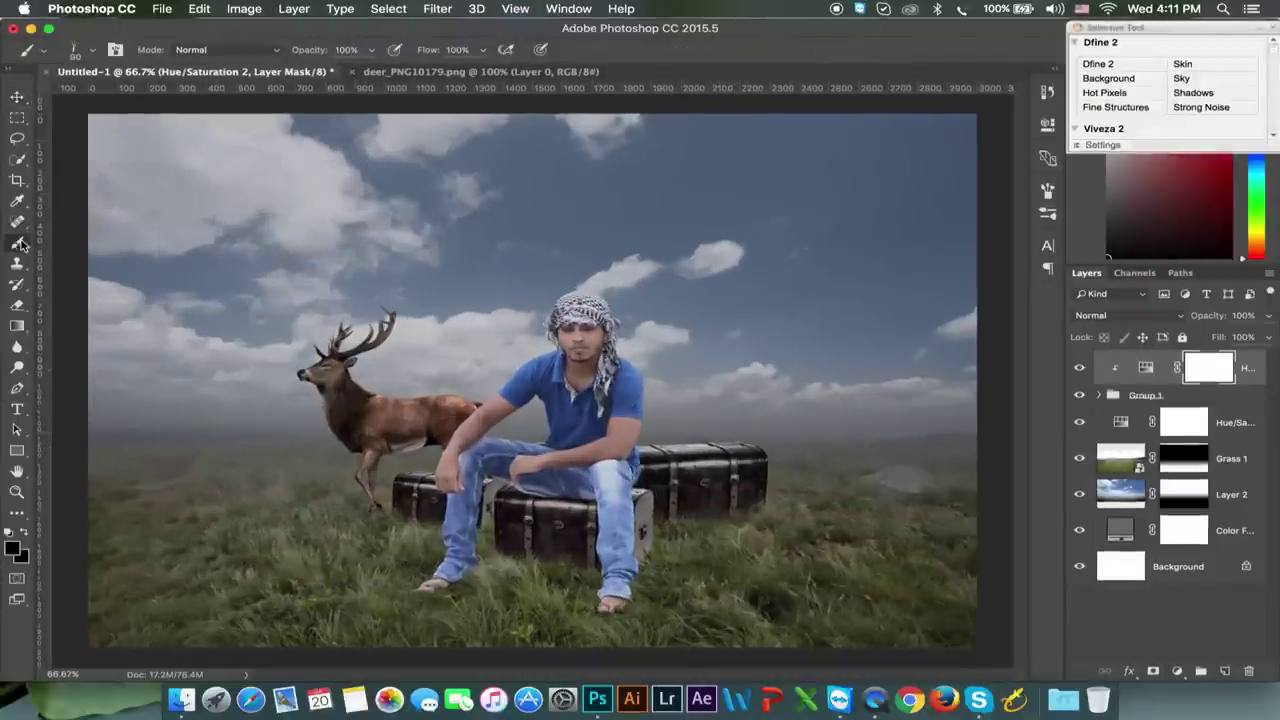
Paint out the centre of the Hue/Saturation 2 mask with a soft 0%-hardness brush of about 1400 px
right_click(431, 303)
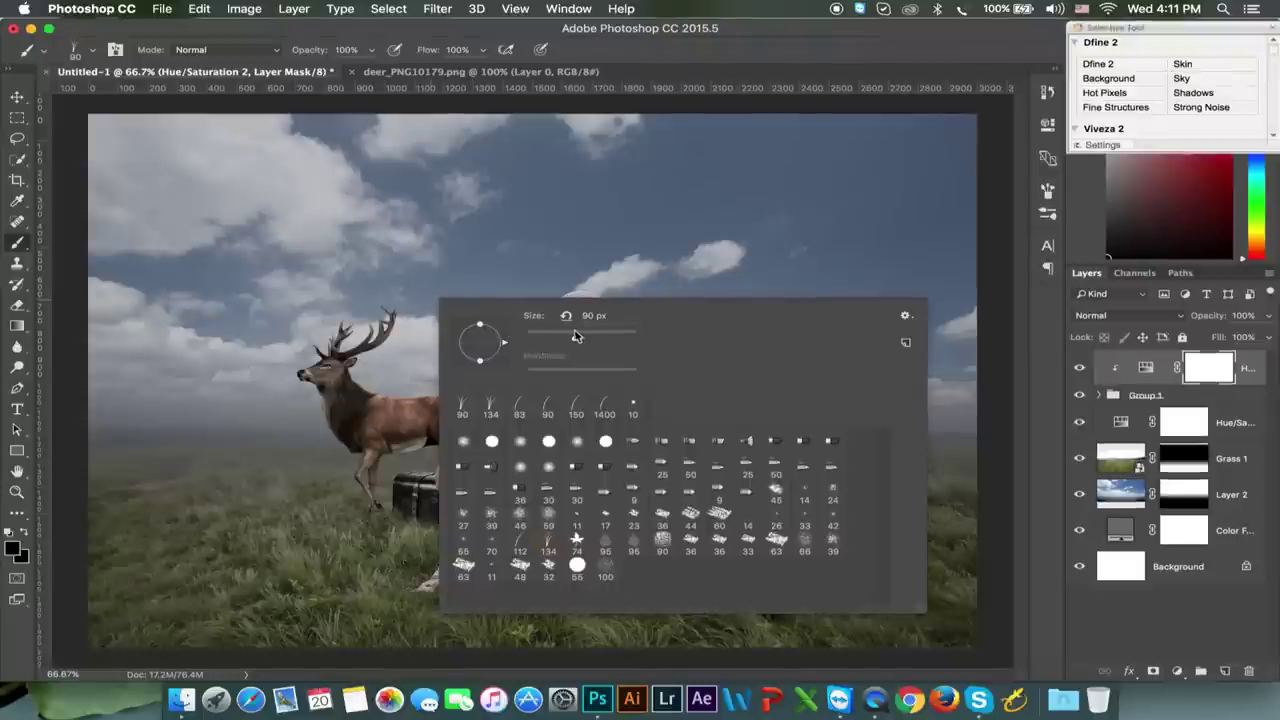
left_click(577, 441)
left_click_drag(575, 336, 628, 340)
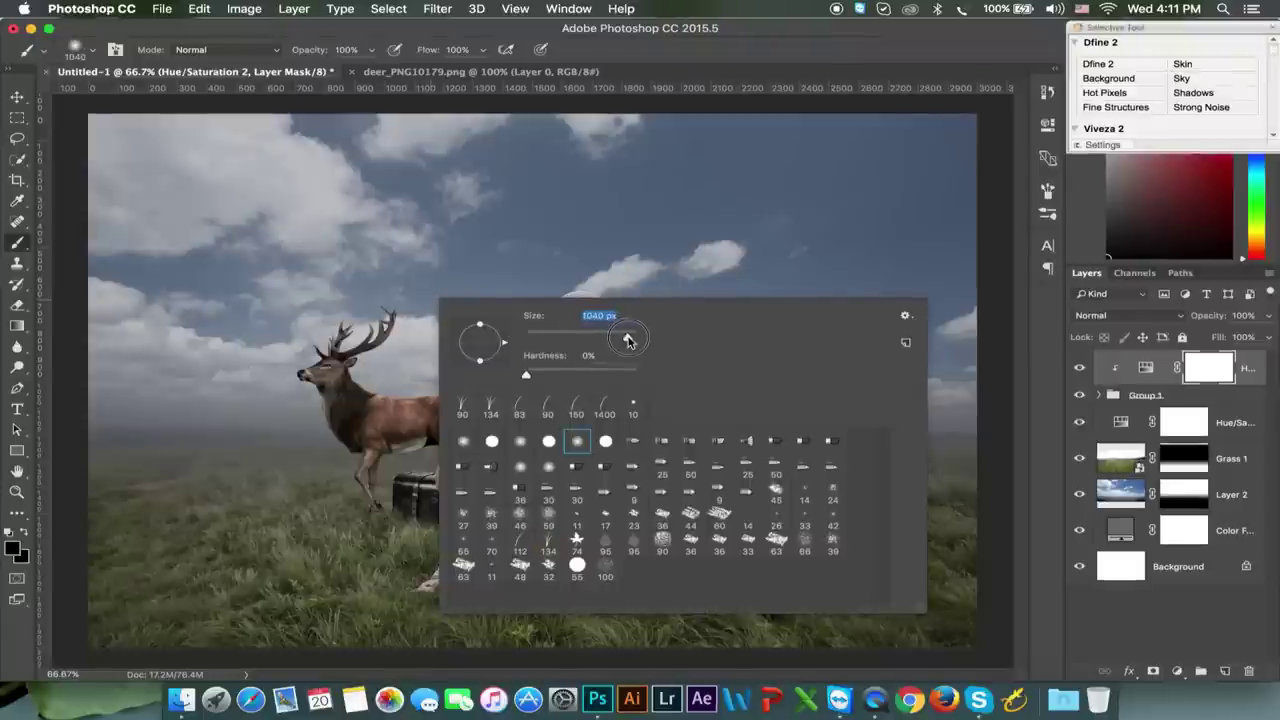
key("Return")
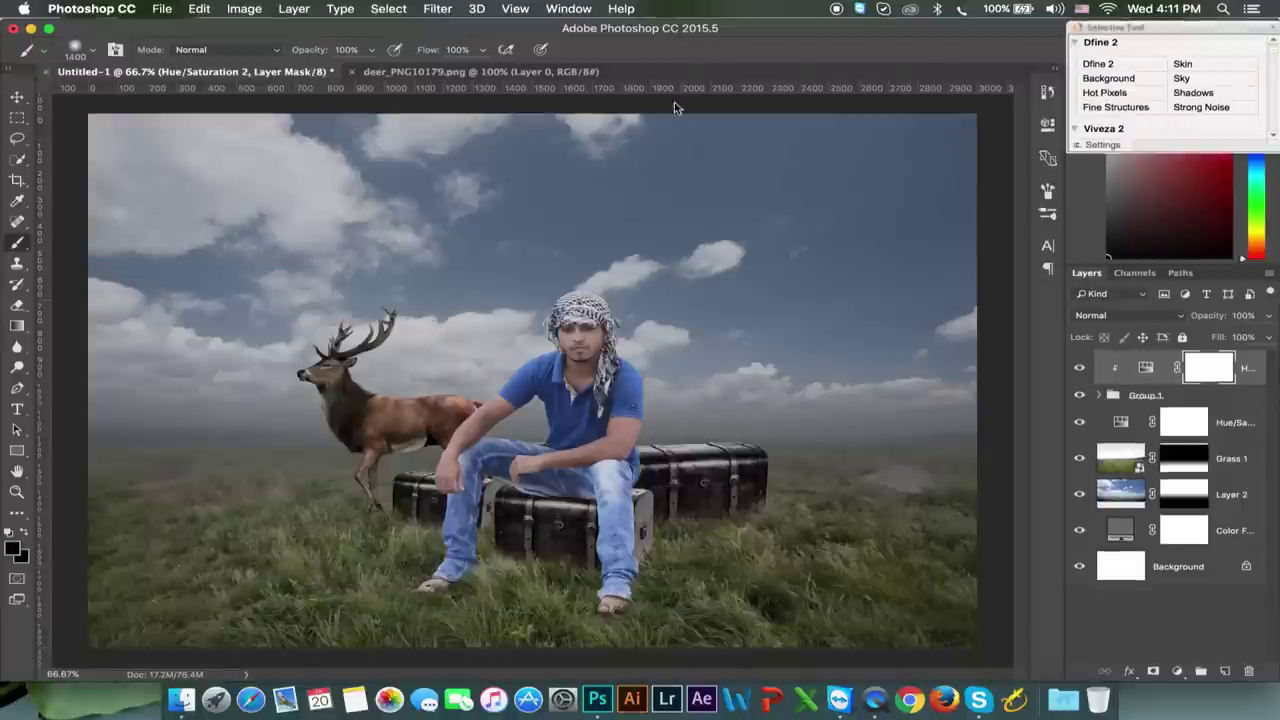
left_click(560, 370)
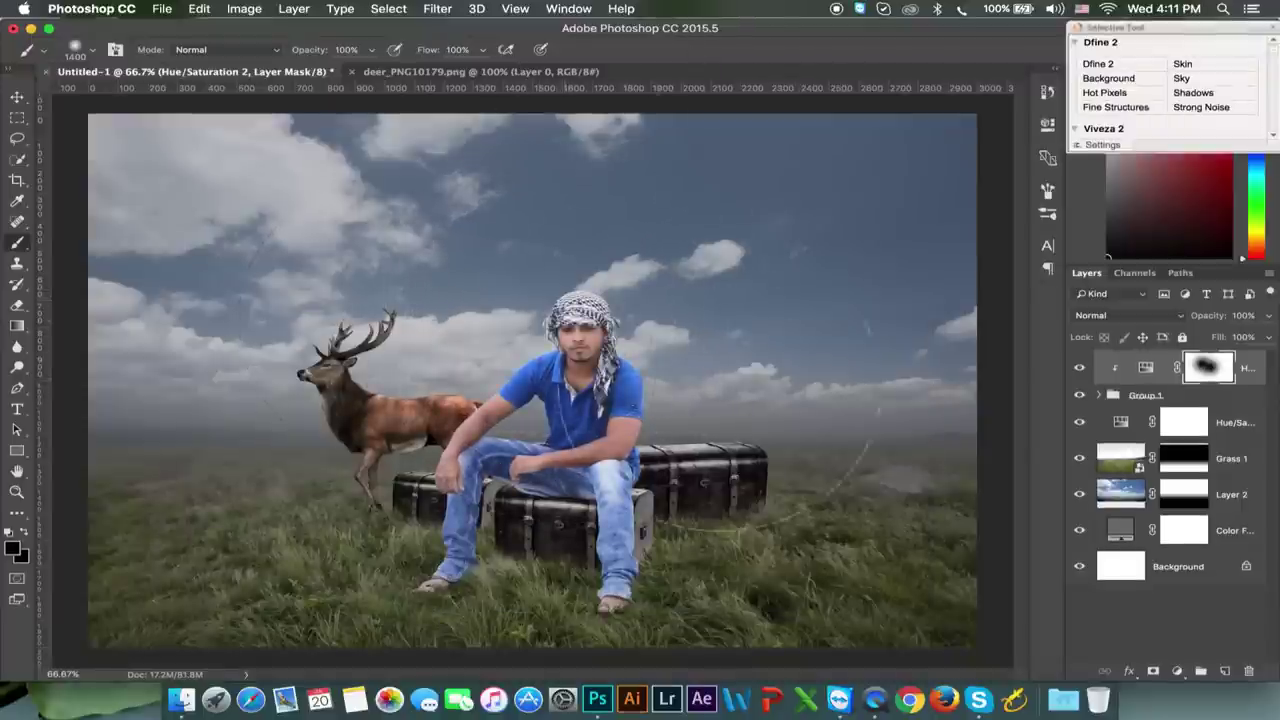
Mask out the area around the deer and man on the Hue/Saturation 1 mask
left_click(1192, 428)
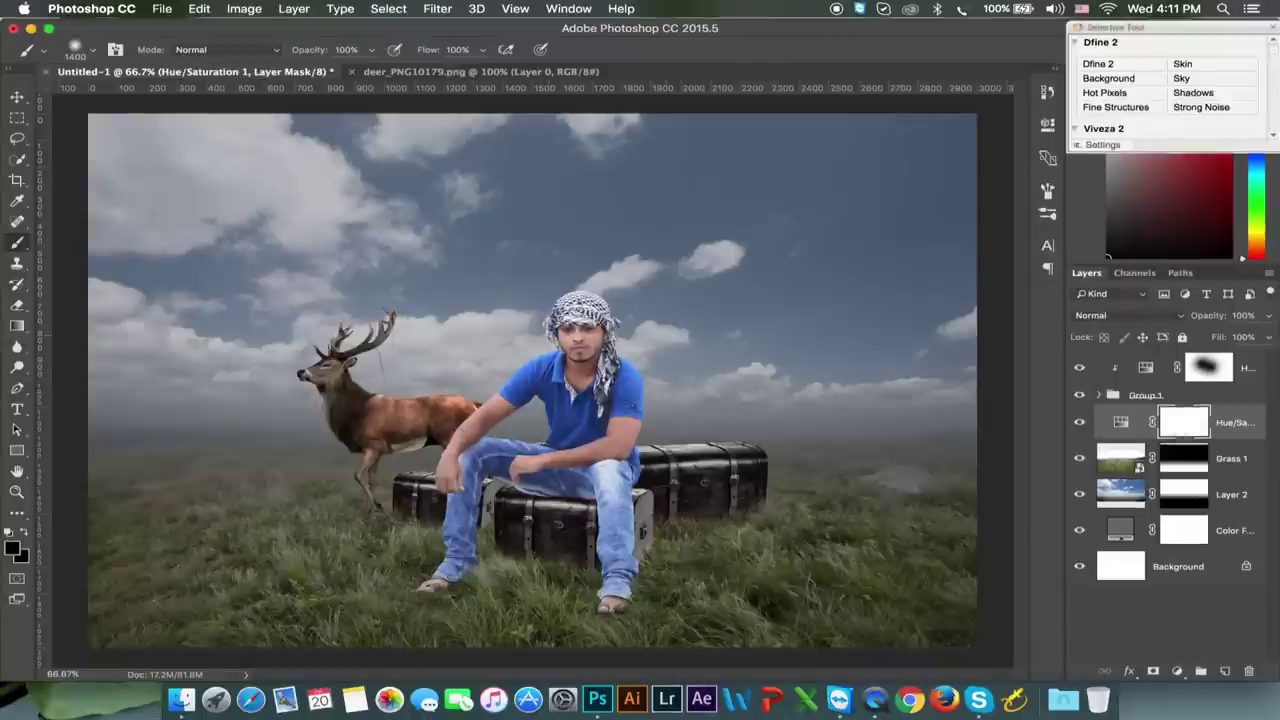
left_click(430, 310)
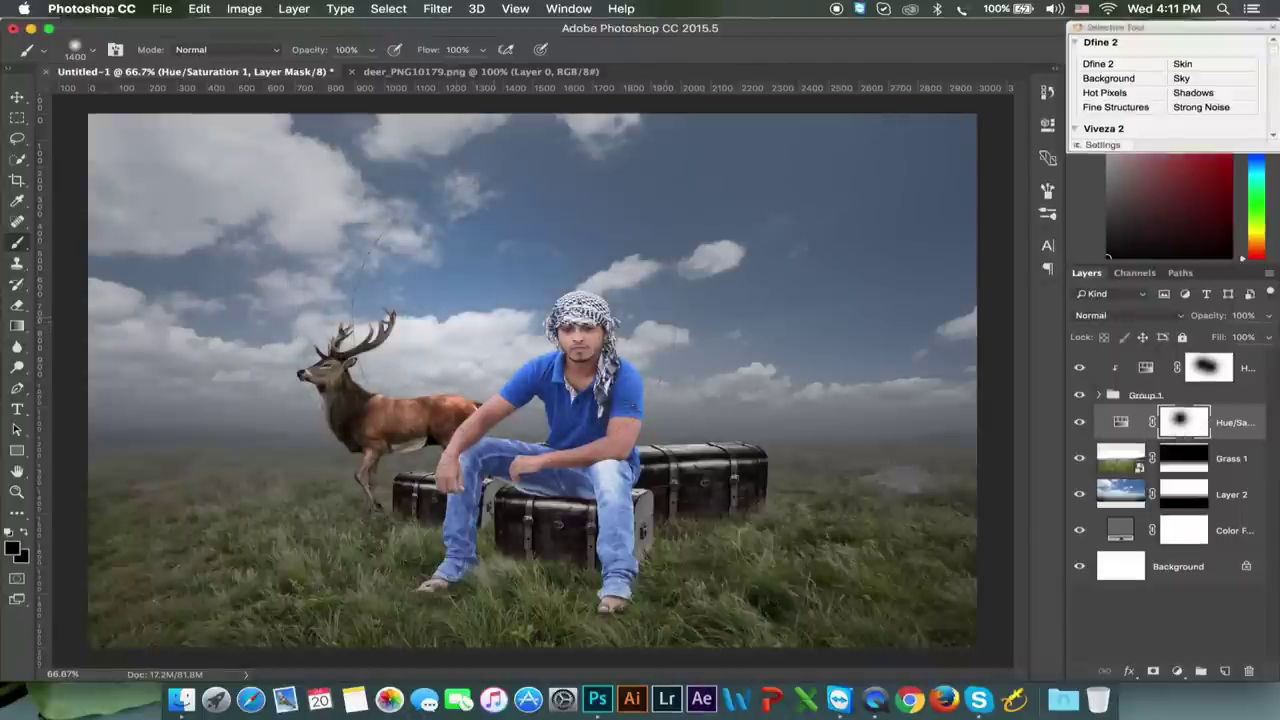
left_click(520, 320)
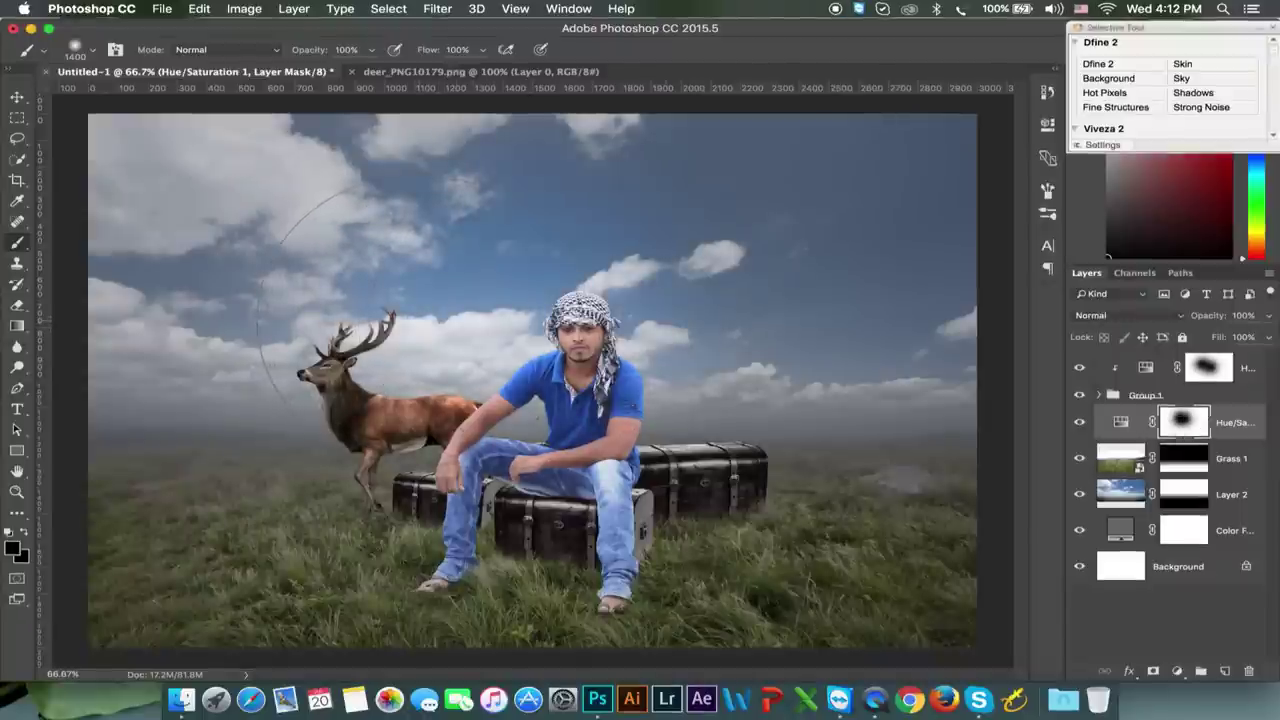
left_click(18, 100)
key("ctrl+minus")
key("ctrl+minus")
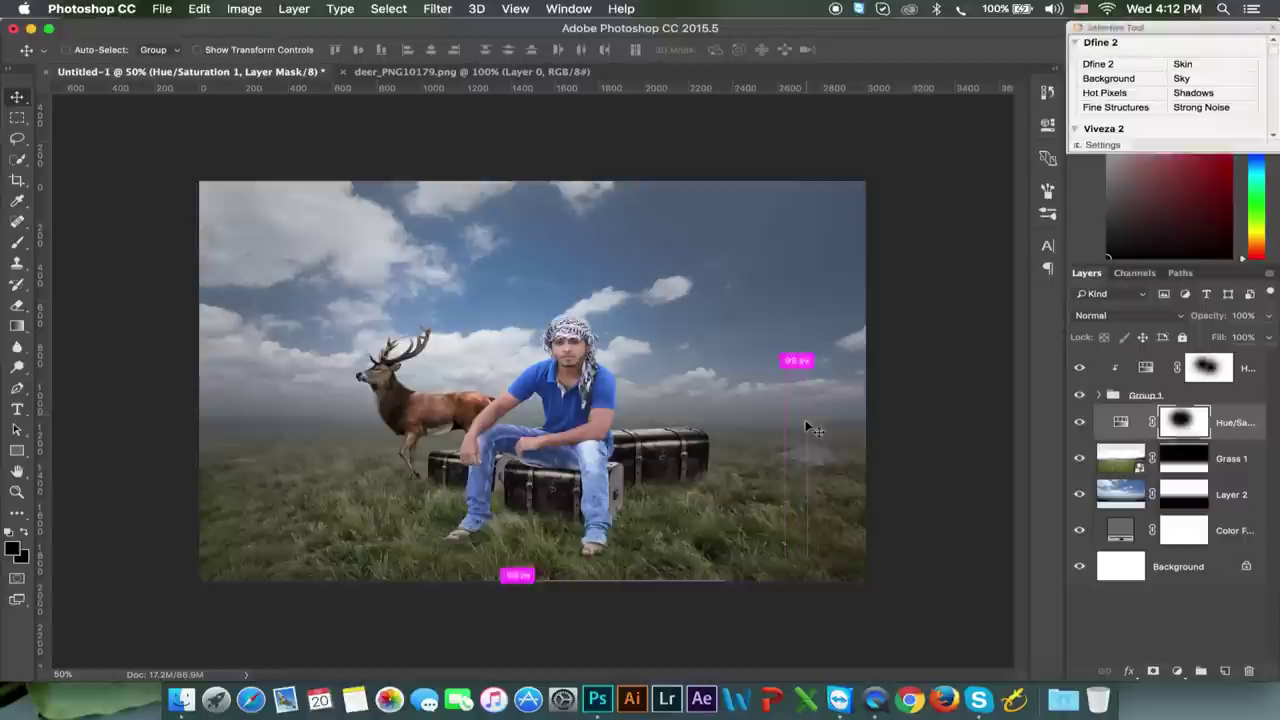
Zoom to 200% on the man and add a new empty Layer 6 for shadows
left_click(1259, 368)
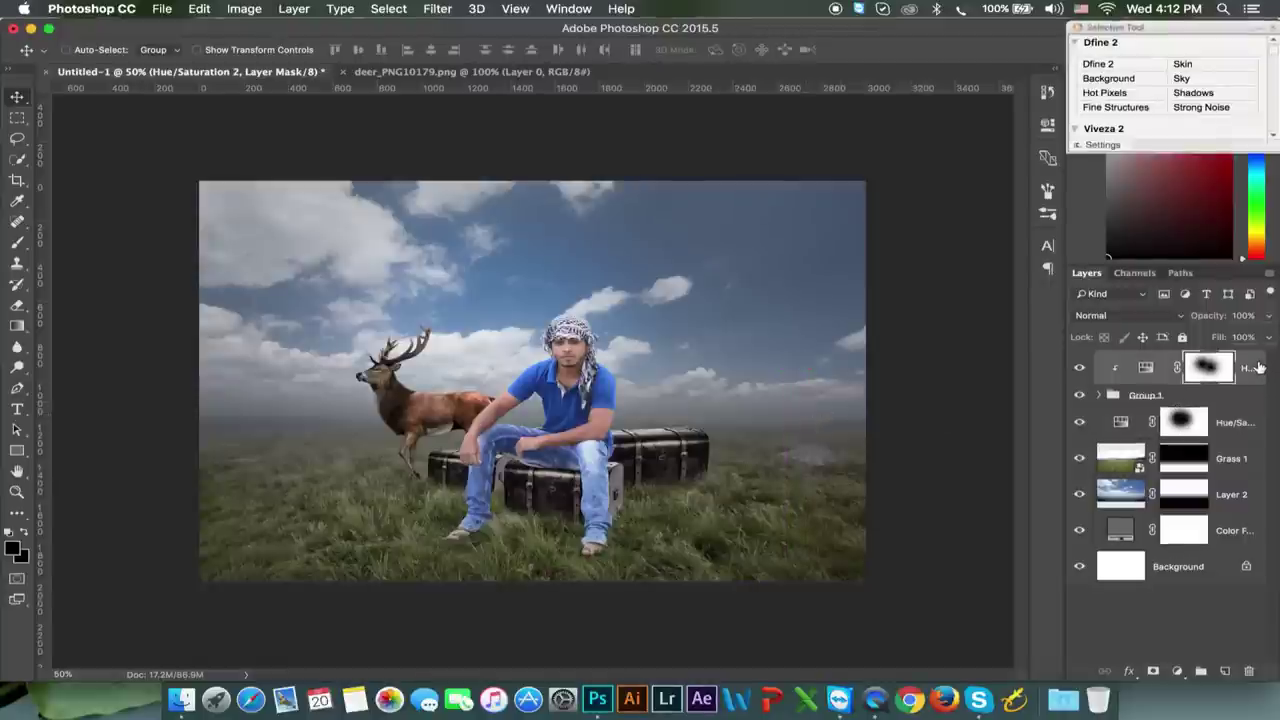
left_click(1224, 410)
key("super+equal")
key("super+equal")
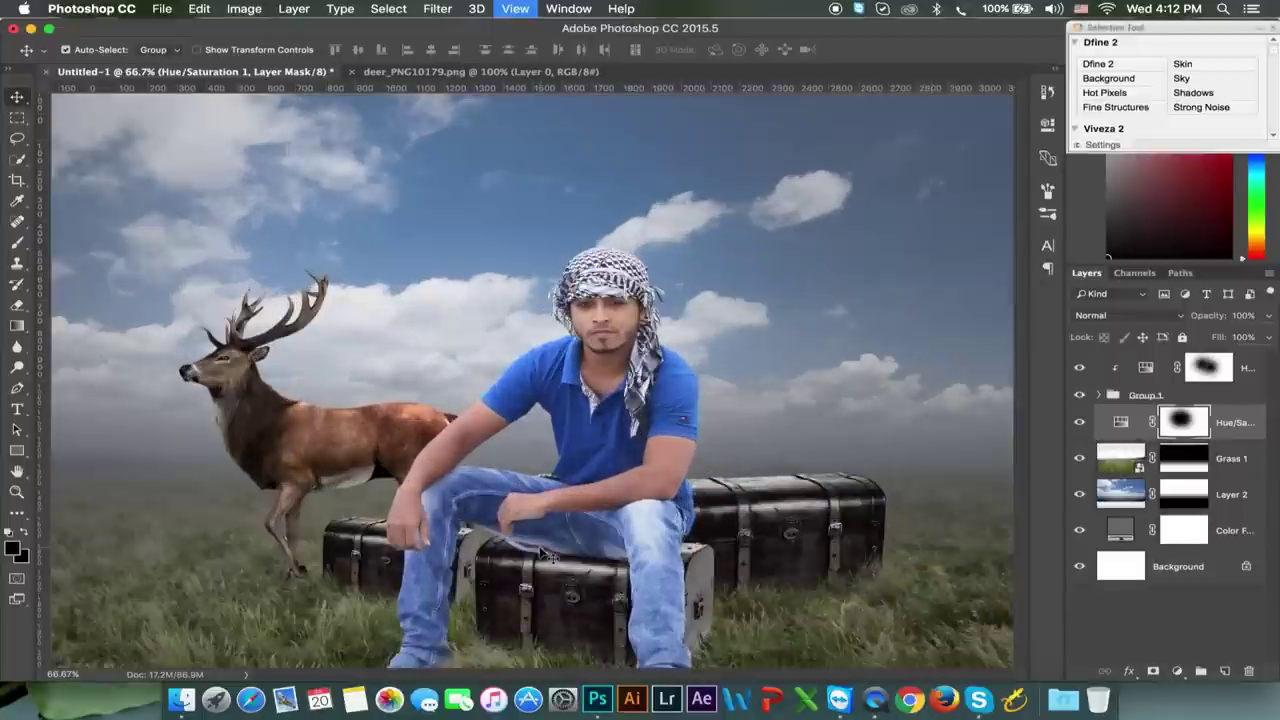
key("super+equal")
scroll(563, 493, "down", 5)
scroll(563, 493, "down", 5)
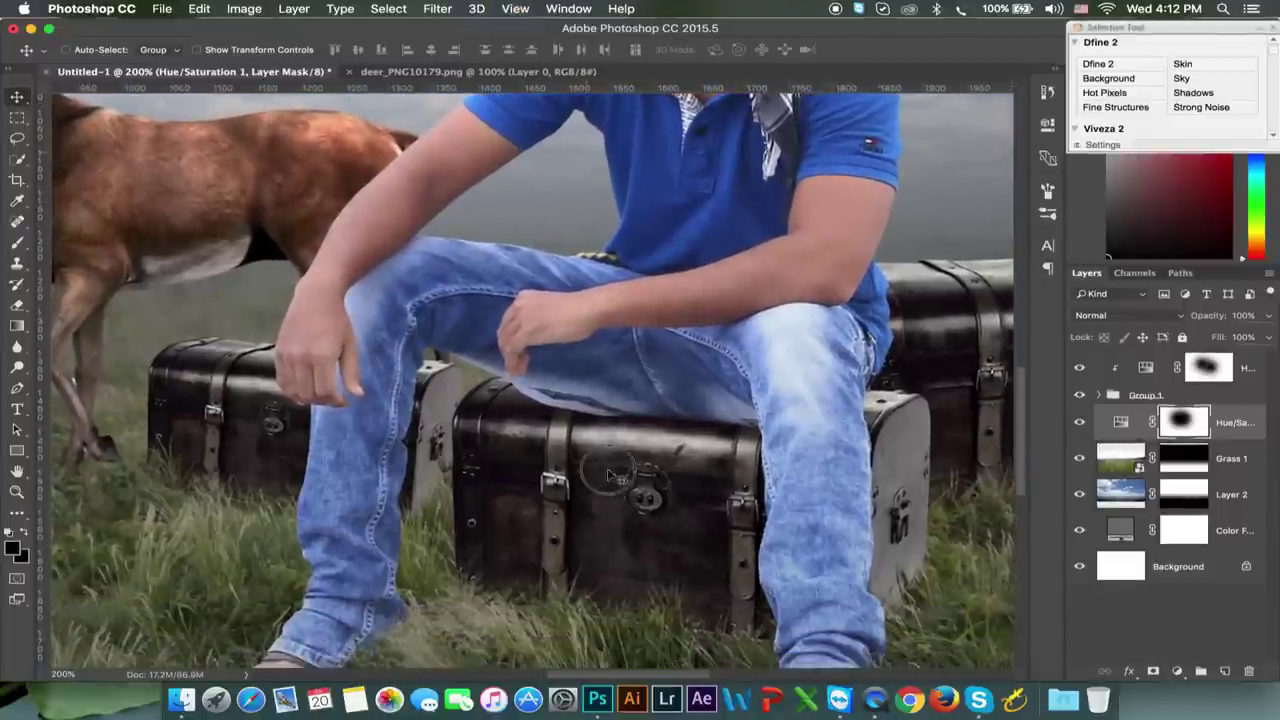
scroll(612, 402, "down", 2)
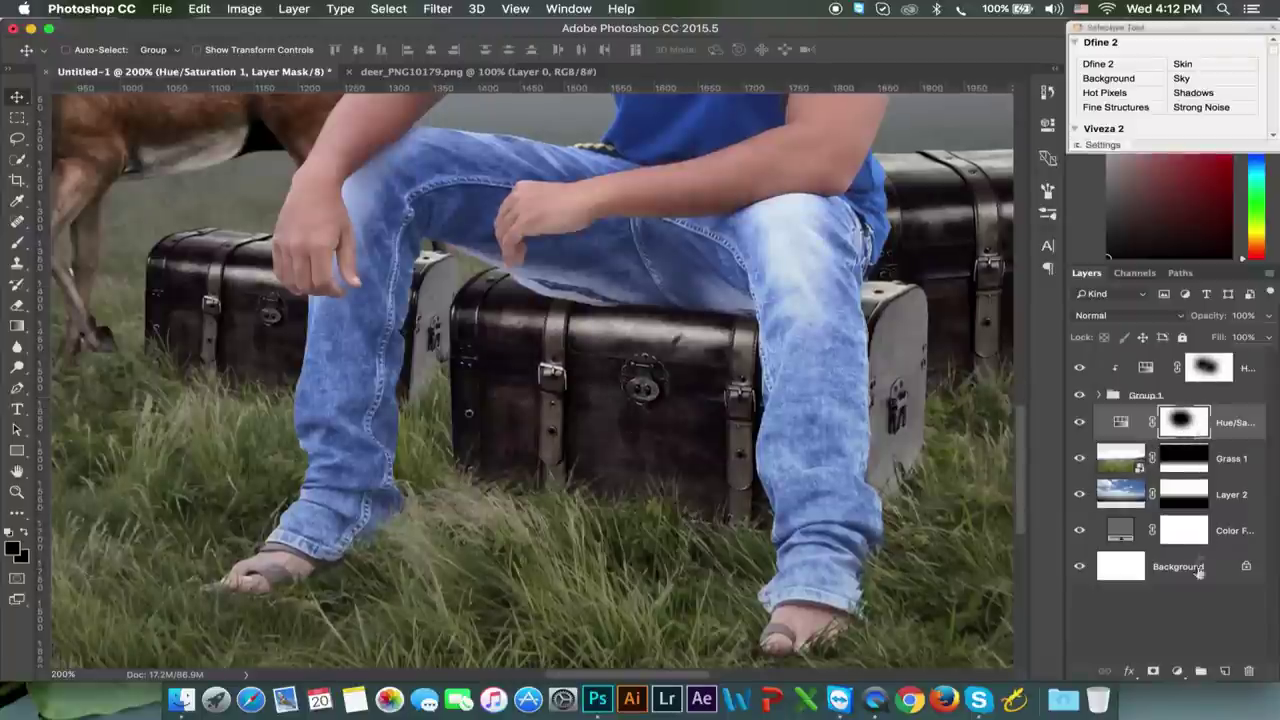
left_click(1220, 671)
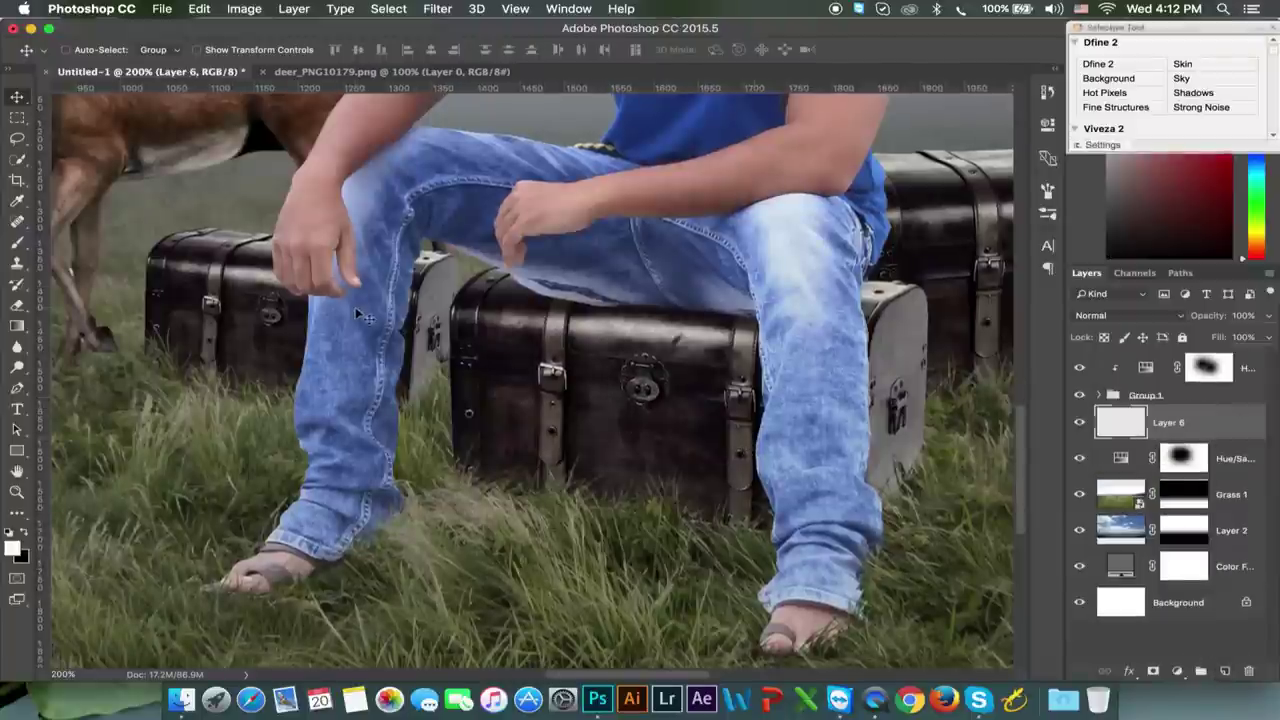
Set up a soft black brush at 92 px
scroll(468, 318, "down", 3)
scroll(468, 318, "left", 3)
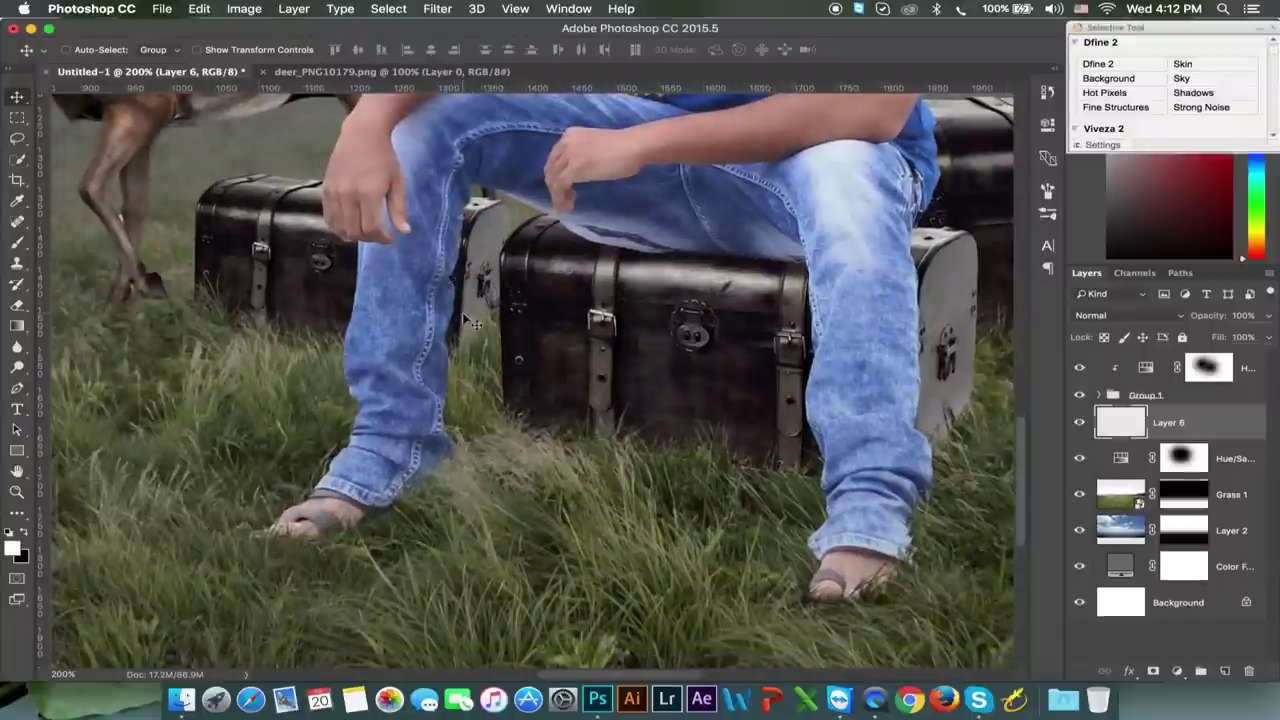
right_click(17, 248)
left_click(70, 240)
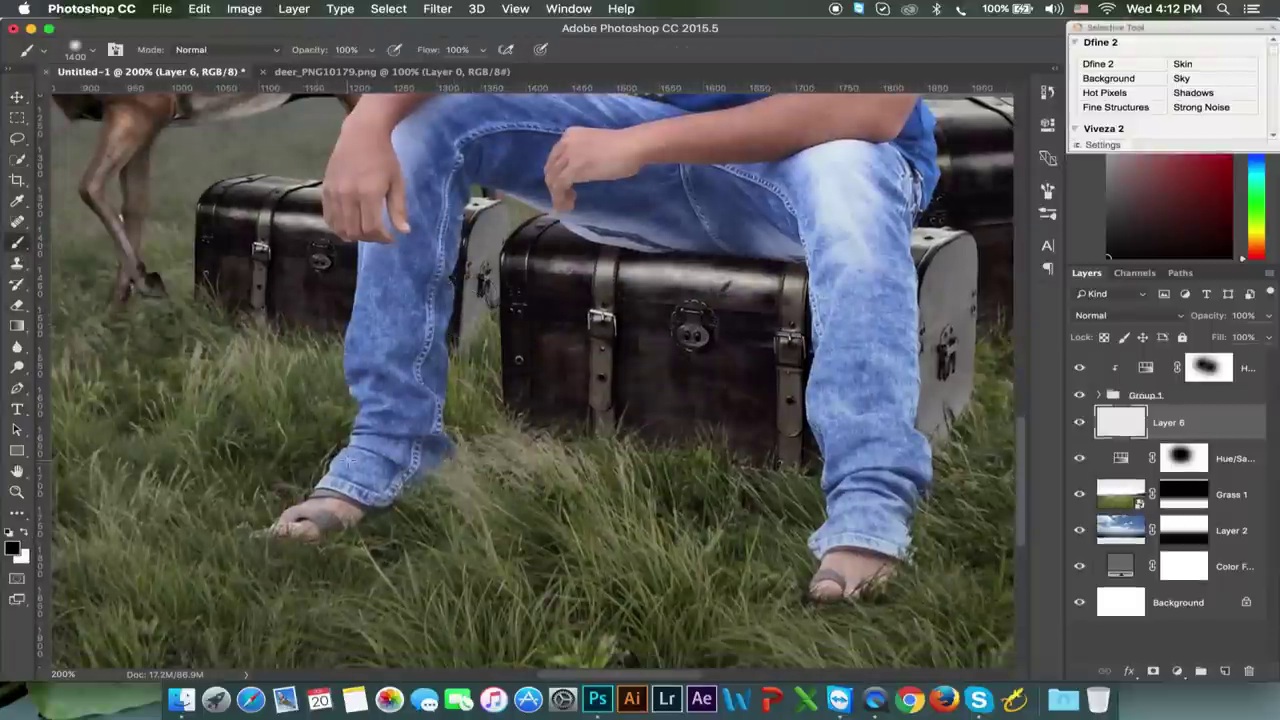
right_click(526, 417)
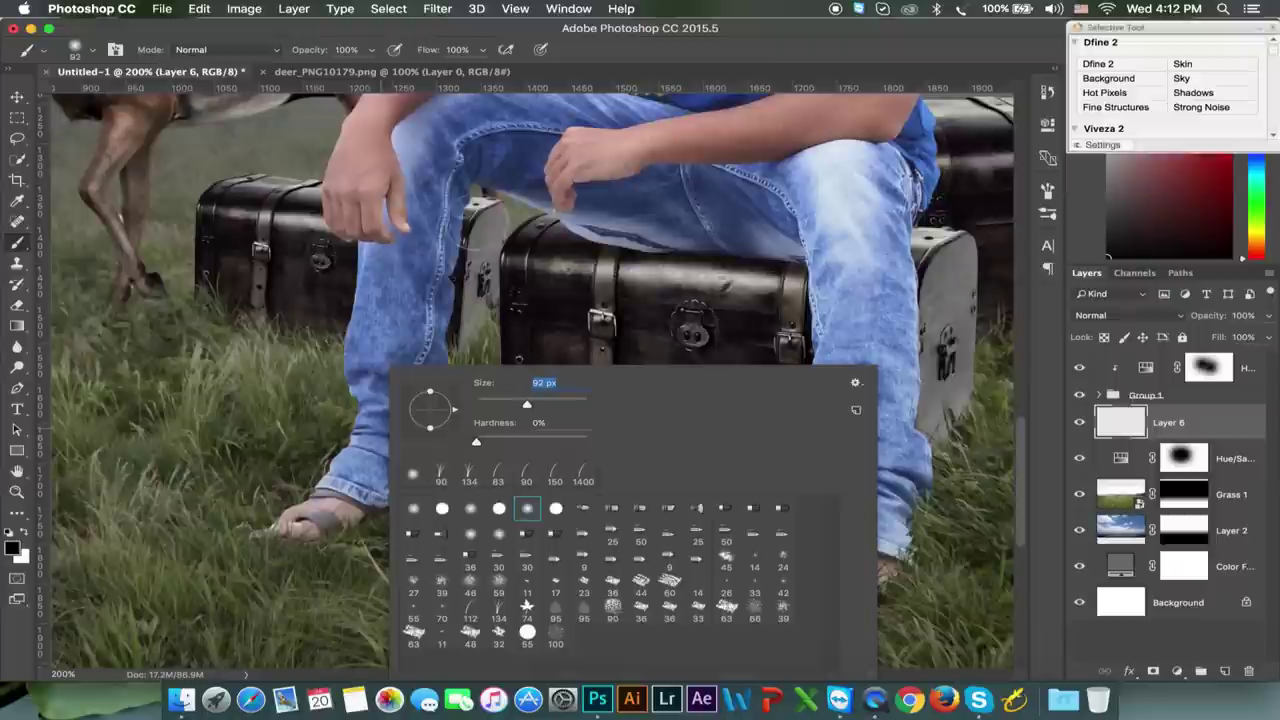
key("Return")
Paint soft shadows beside the left chest, under the middle chest and toward the feet
mouse_move(210, 320)
left_mouse_down()
mouse_move(400, 360)
mouse_move(170, 350)
mouse_move(285, 357)
left_mouse_up()
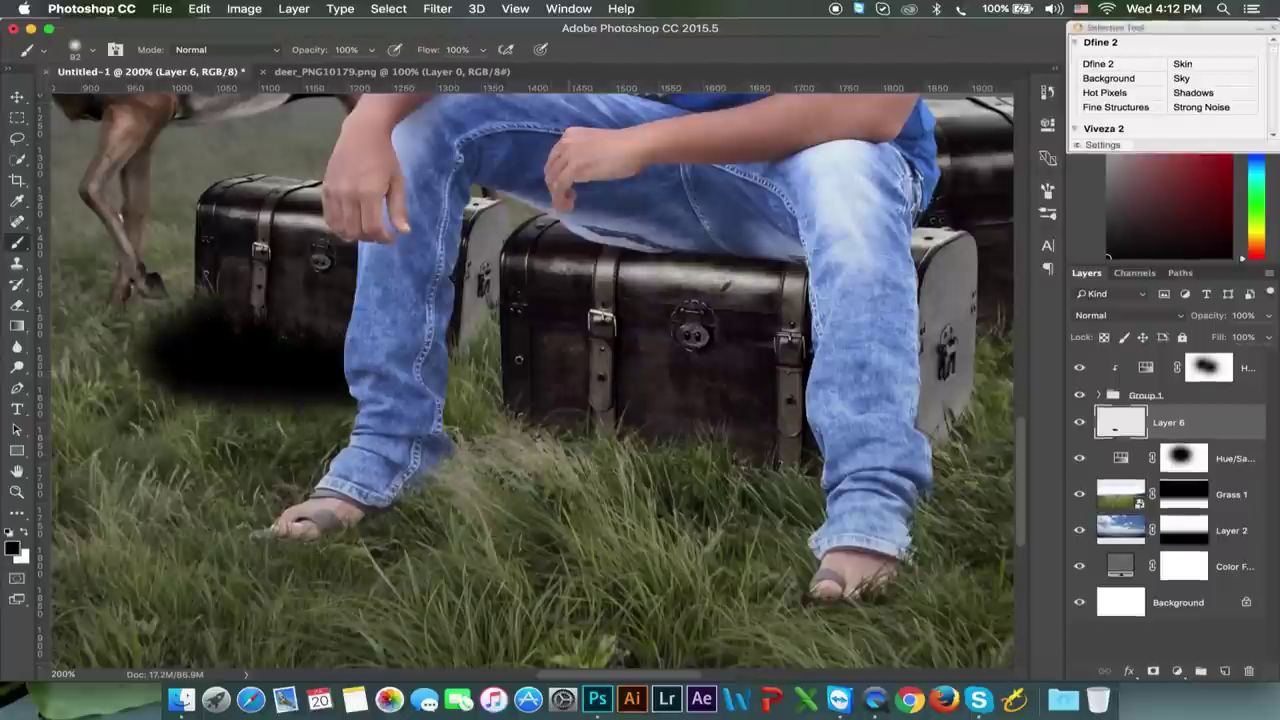
left_click_drag(540, 430, 962, 442)
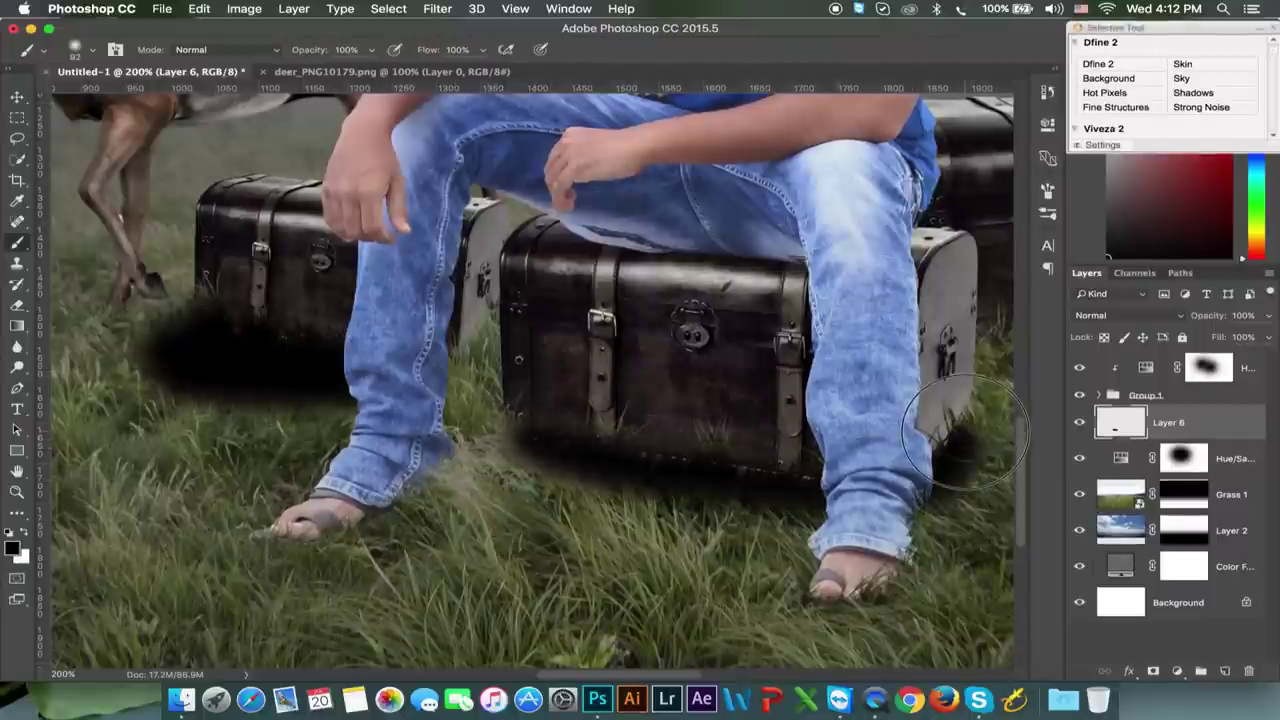
mouse_move(592, 449)
left_mouse_down()
mouse_move(787, 512)
mouse_move(514, 500)
left_mouse_up()
left_click_drag(930, 480, 971, 457)
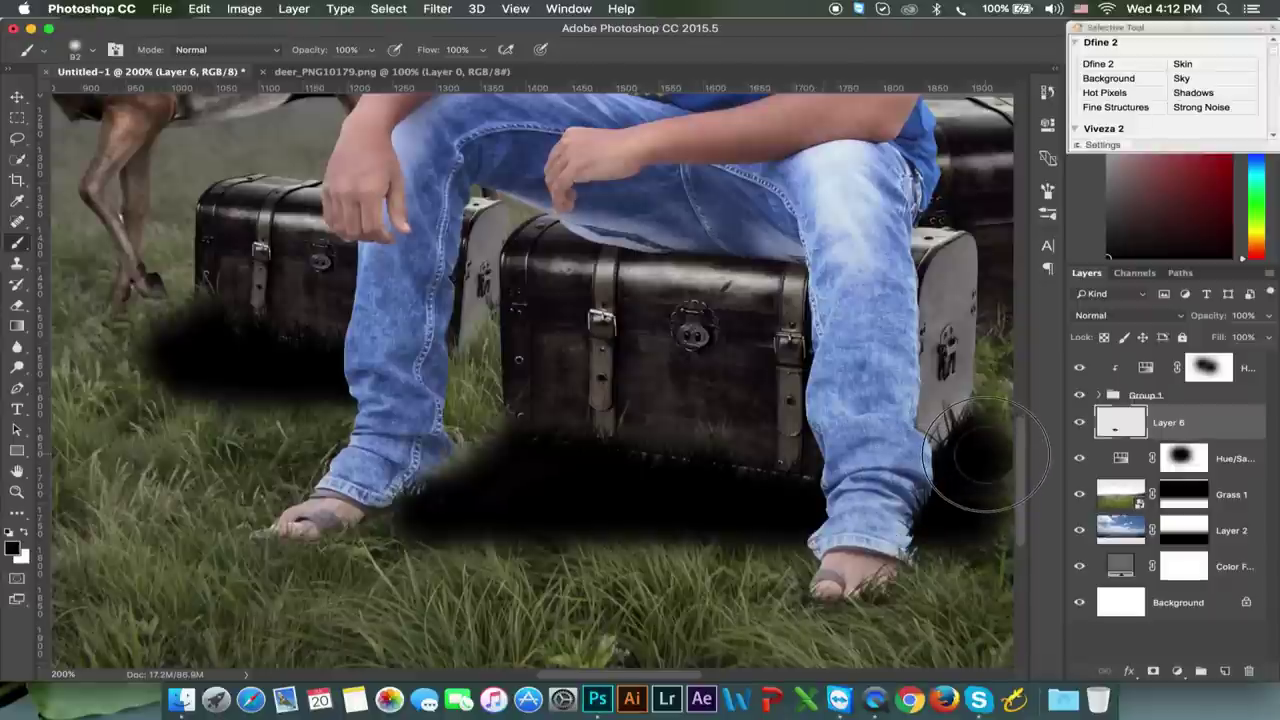
left_click_drag(777, 525, 285, 545)
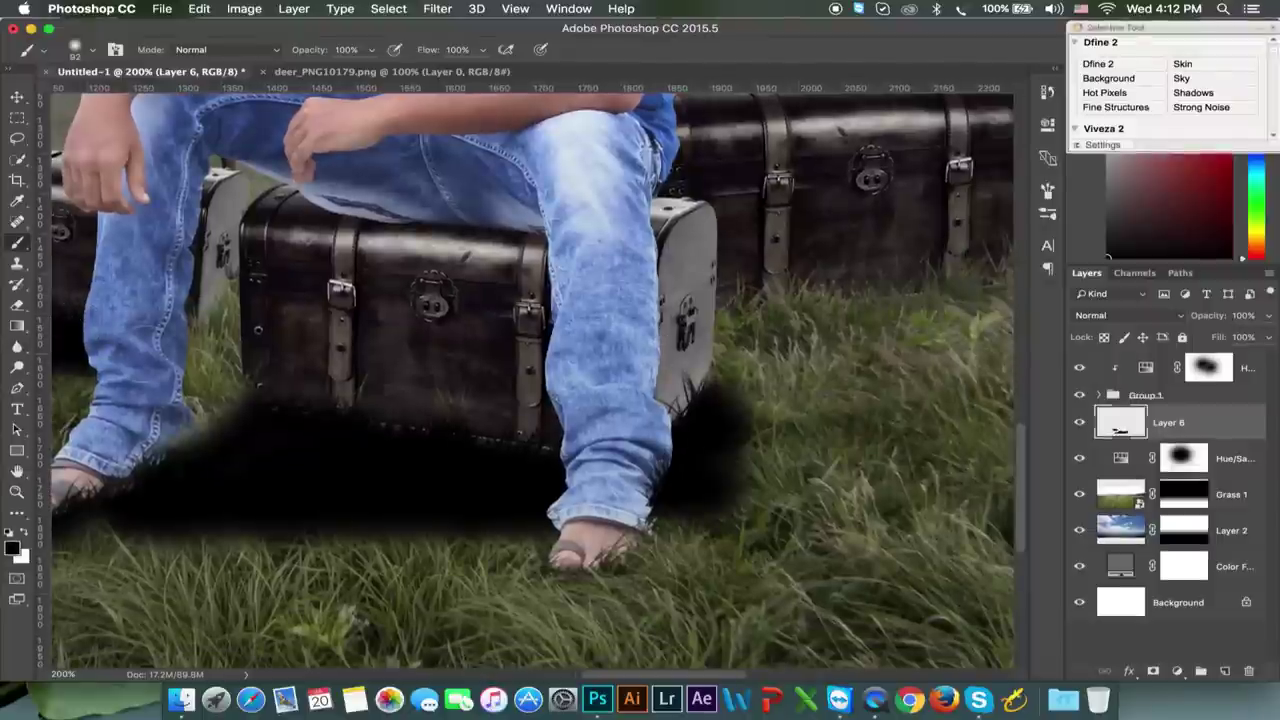
mouse_move(260, 350)
left_mouse_down()
mouse_move(237, 286)
mouse_move(195, 410)
left_mouse_up()
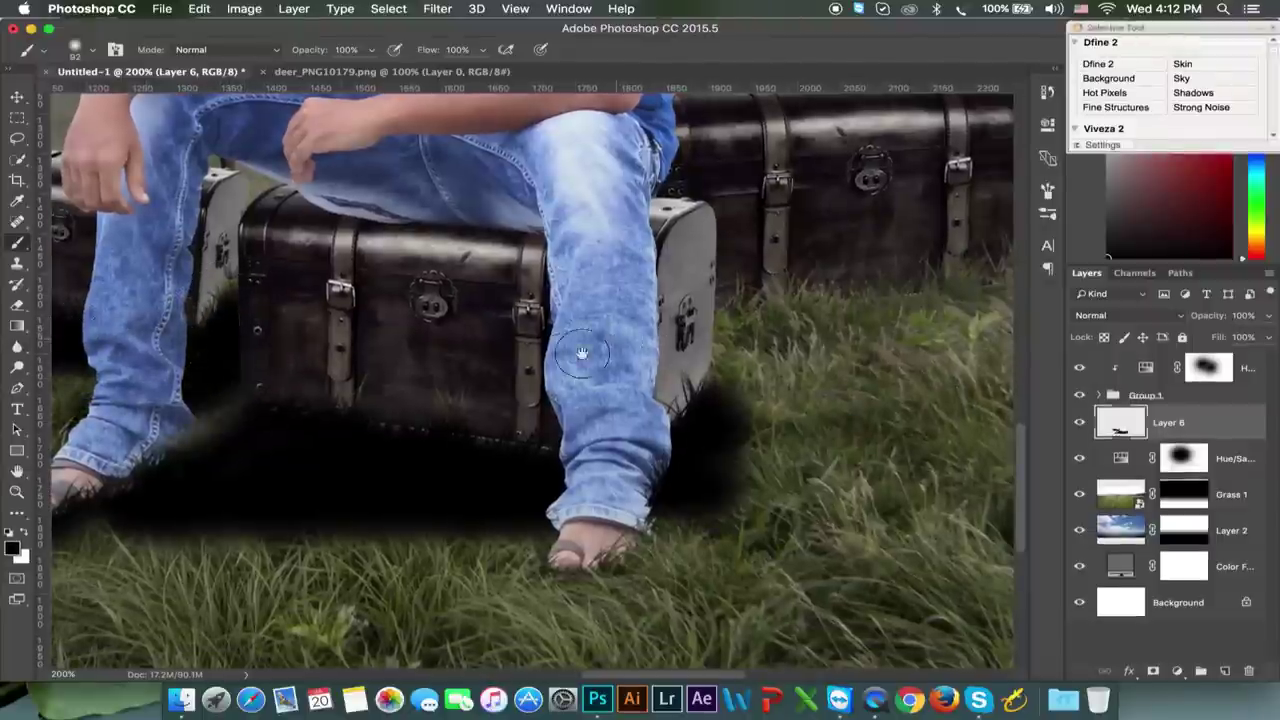
Paint shadow along the base of the right chest, then zoom back out
left_click_drag(580, 354, 377, 366)
mouse_move(480, 350)
left_mouse_down()
mouse_move(714, 290)
mouse_move(777, 286)
mouse_move(590, 328)
mouse_move(843, 325)
mouse_move(500, 386)
mouse_move(766, 357)
mouse_move(512, 433)
mouse_move(843, 357)
mouse_move(471, 463)
mouse_move(457, 486)
left_mouse_up()
key("super+minus")
key("super+minus")
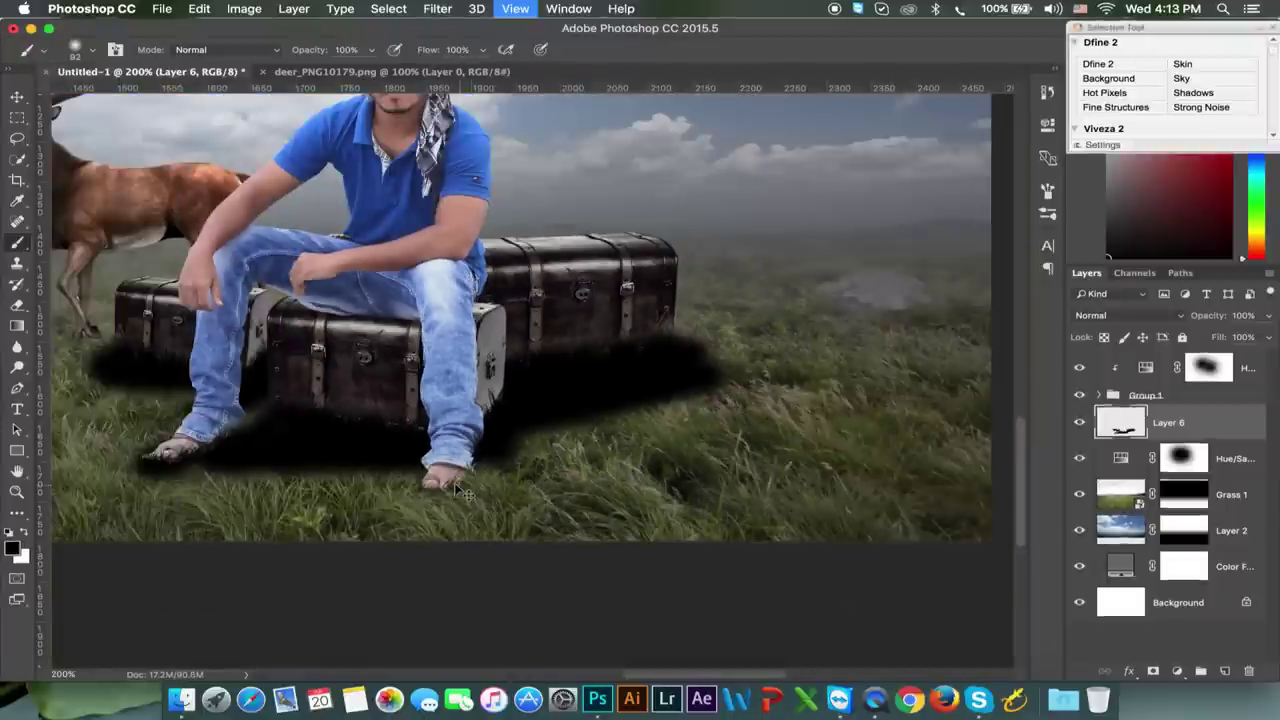
key("super+minus")
key("super+minus")
key("super+minus")
key("super+equal")
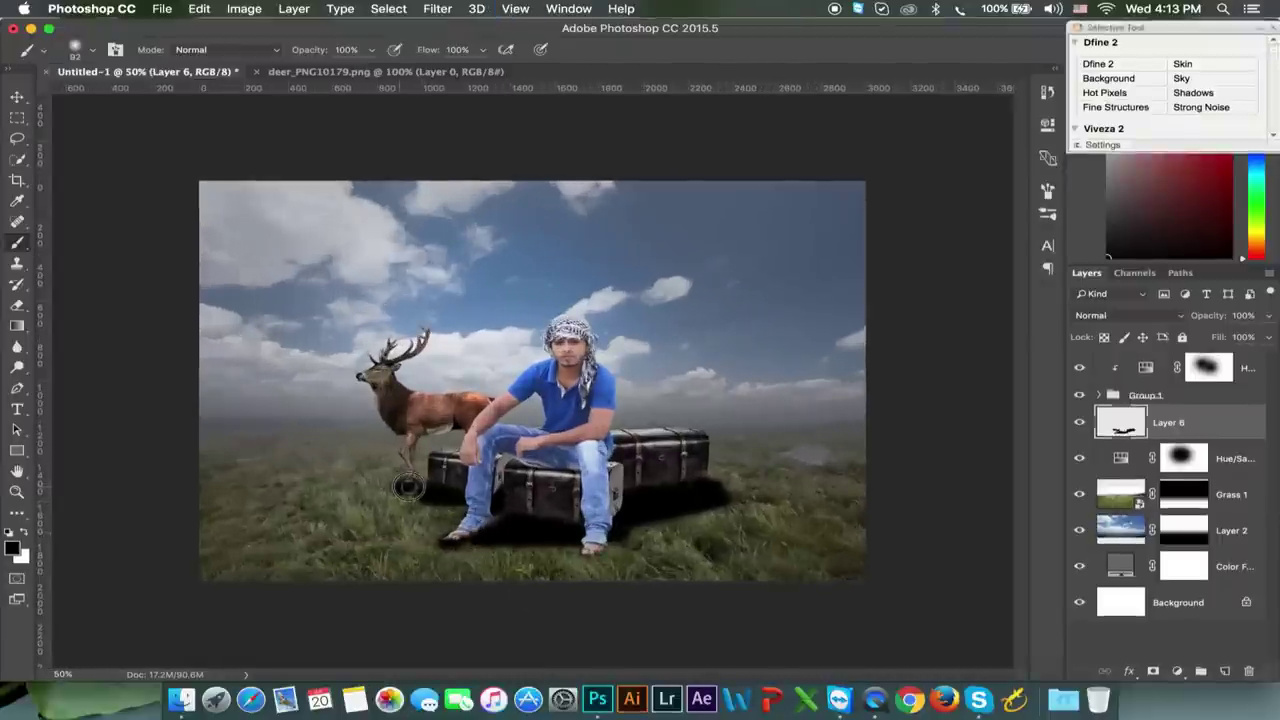
Set Layer 6 to Soft Light and soften it with a 66 px Gaussian Blur
left_click(1120, 316)
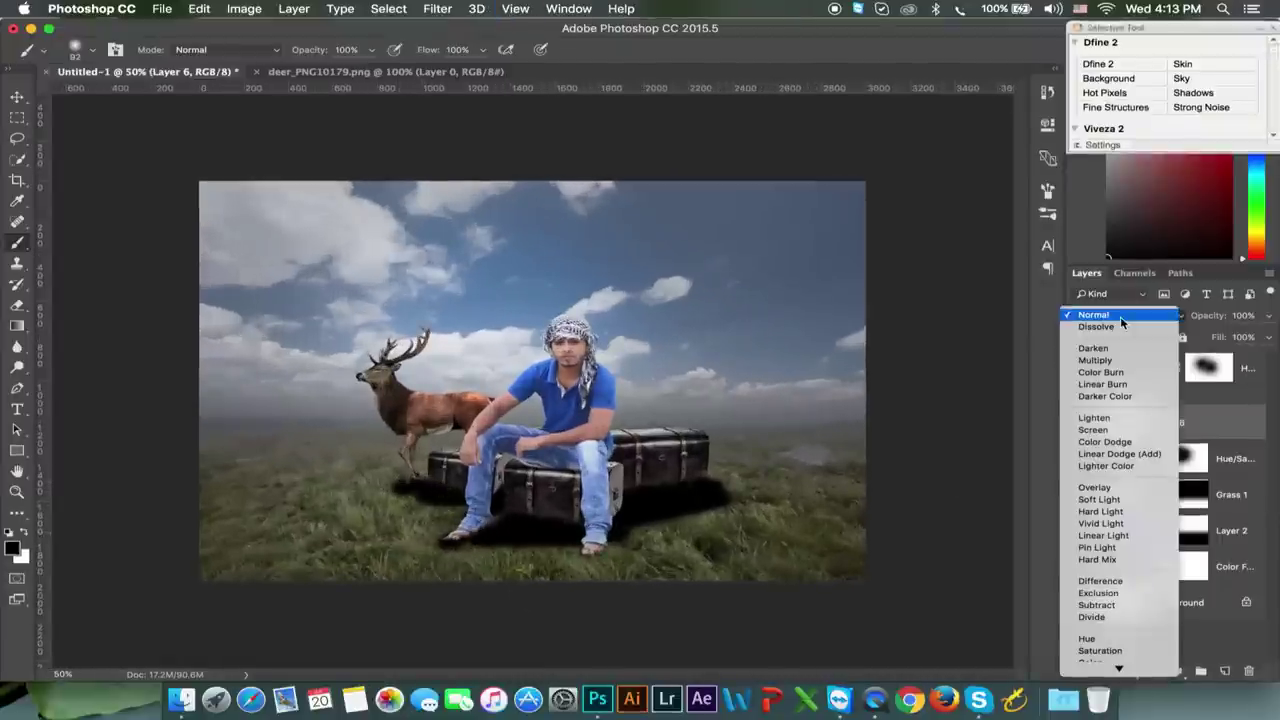
left_click(1100, 499)
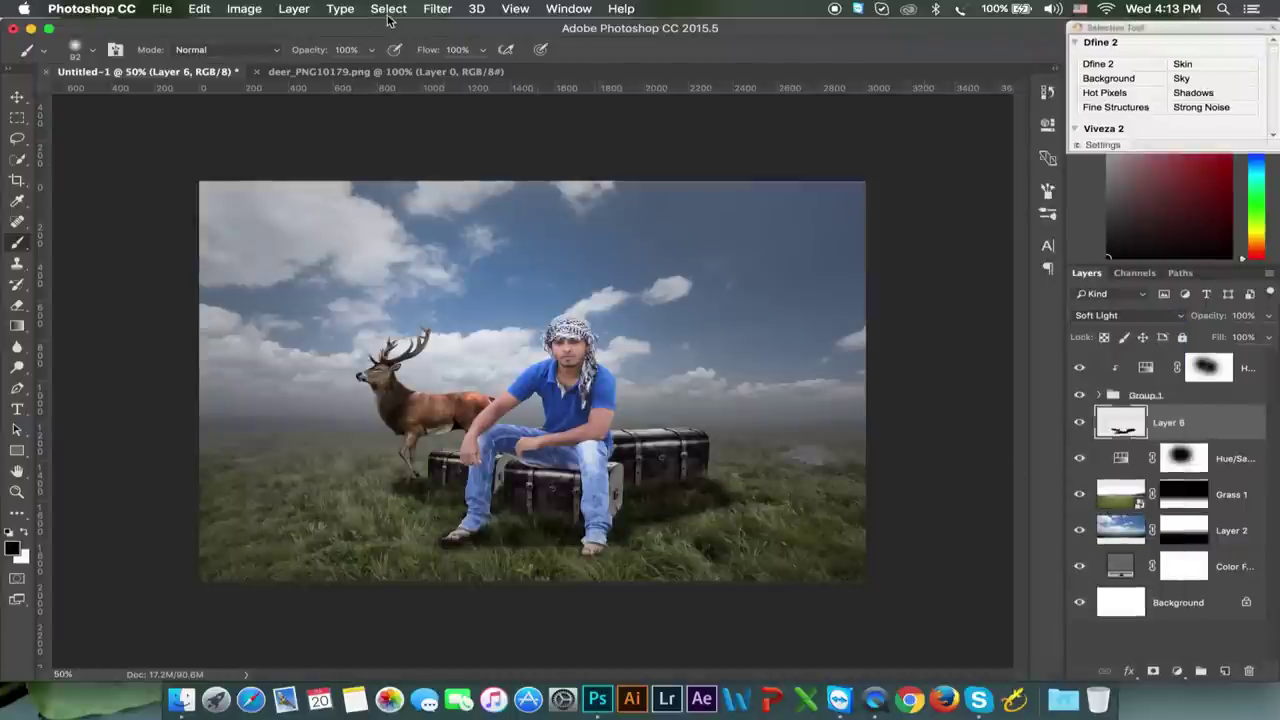
left_click(437, 8)
mouse_move(445, 199)
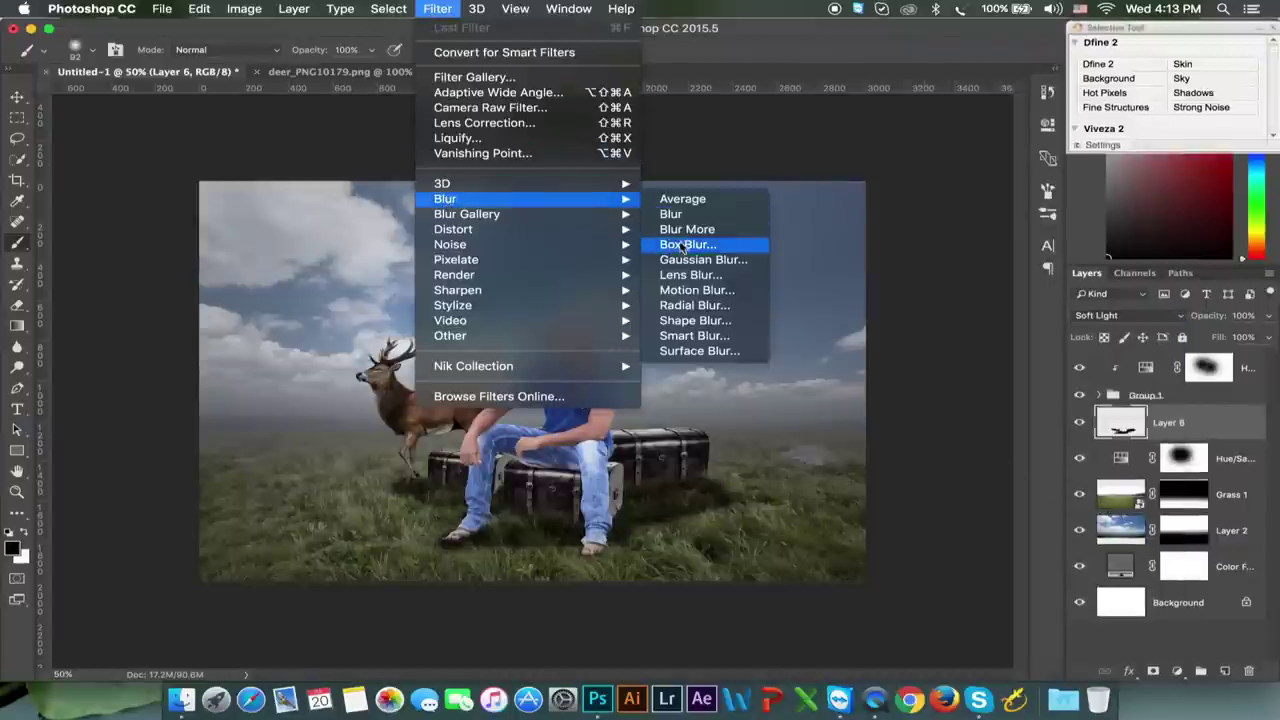
left_click(692, 258)
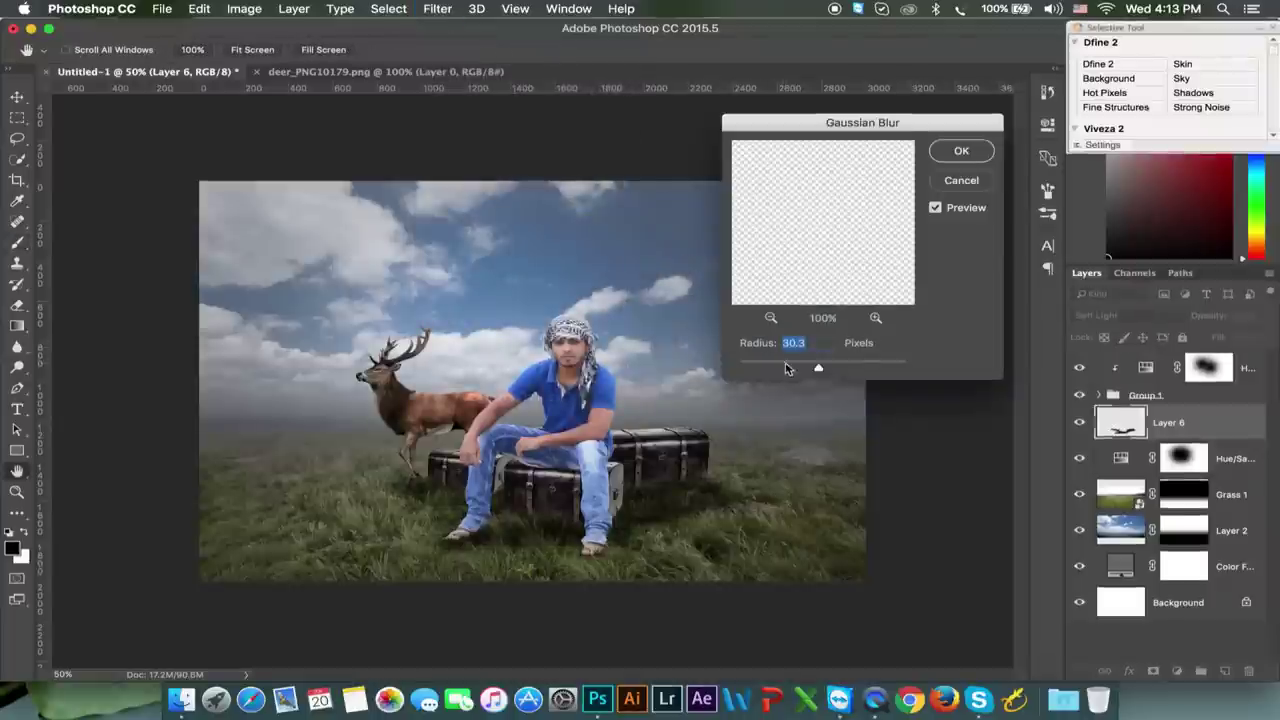
left_click_drag(816, 371, 833, 373)
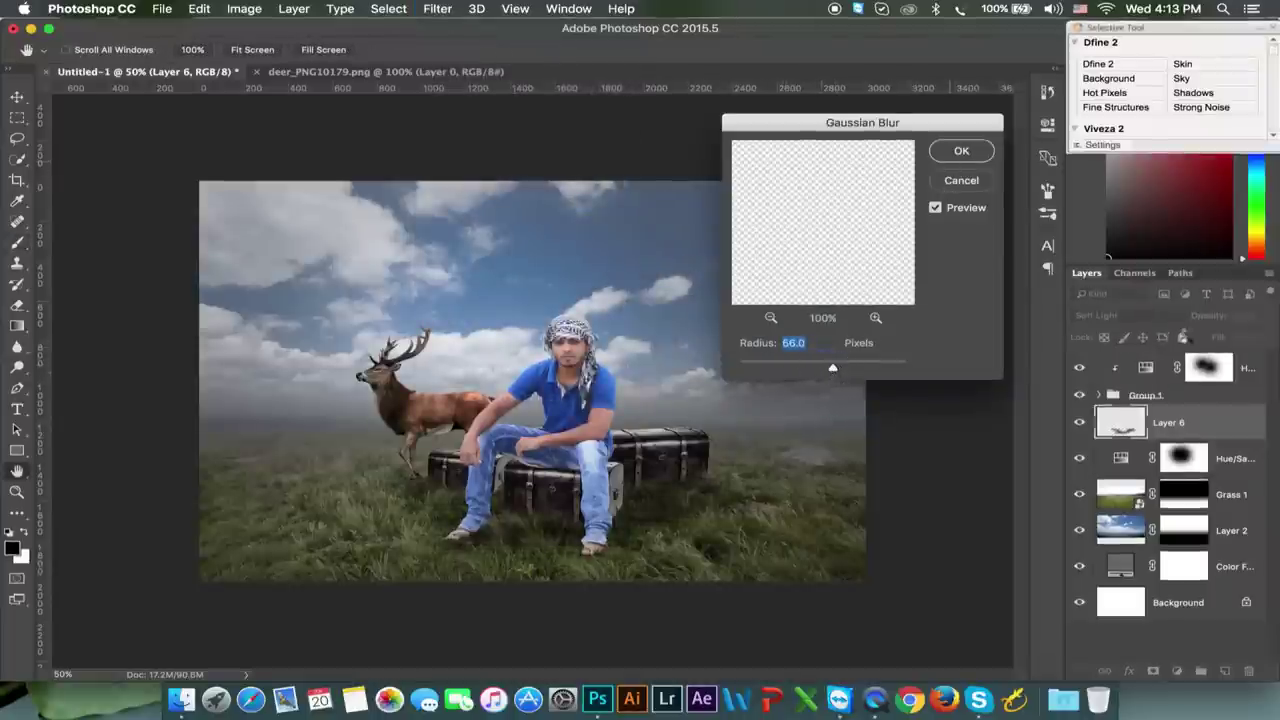
key("Return")
Lower Layer 6 opacity to 42% and toggle its visibility to compare
left_click_drag(1172, 319, 1152, 319)
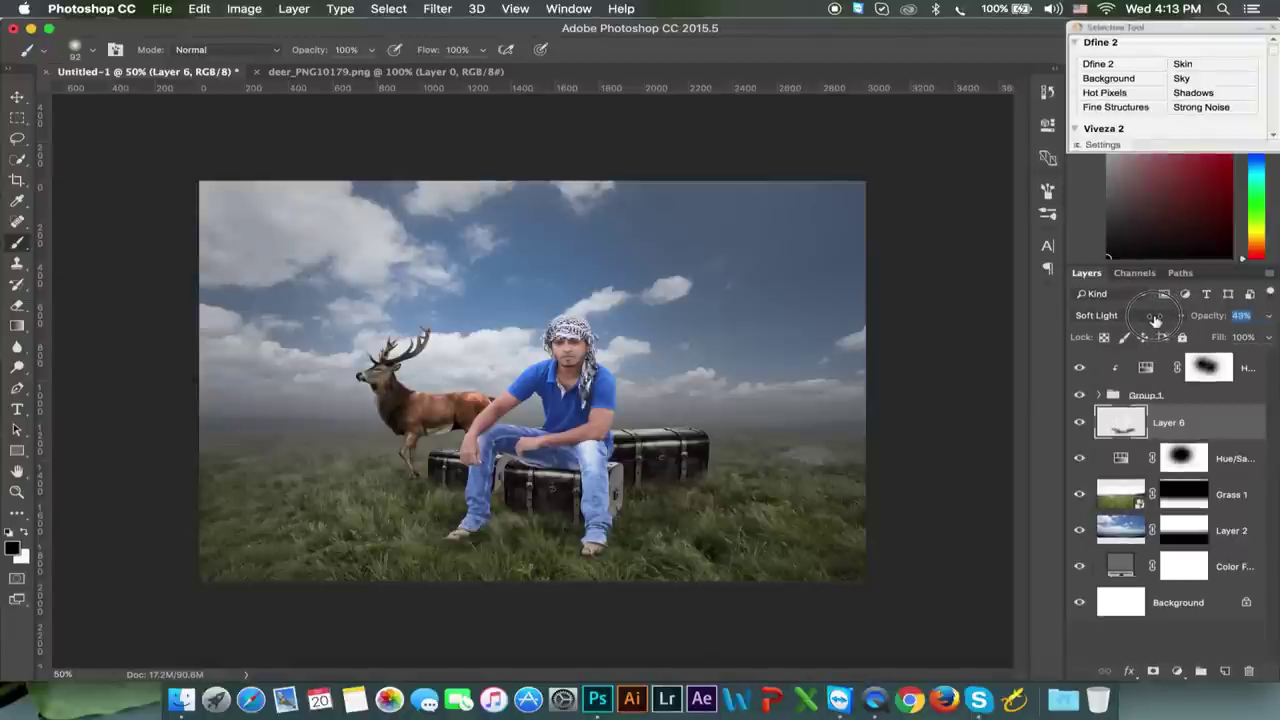
left_click(1079, 423)
left_click(1079, 423)
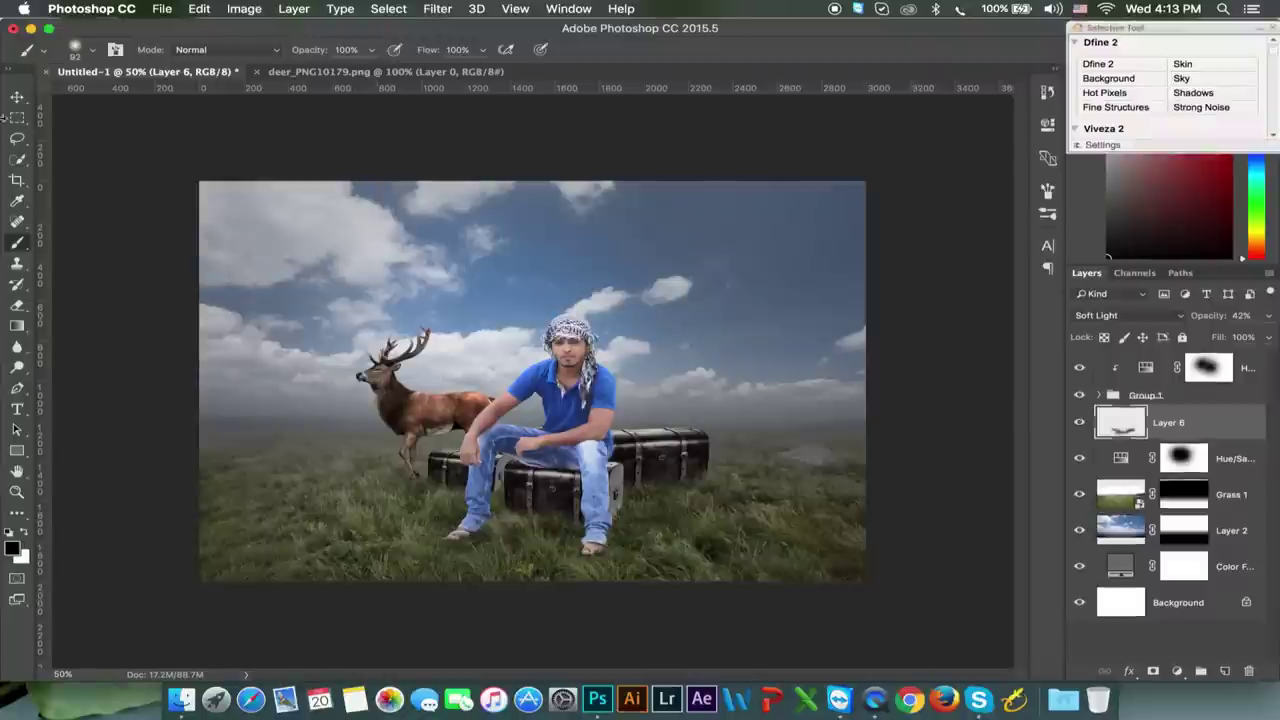
left_click(17, 93)
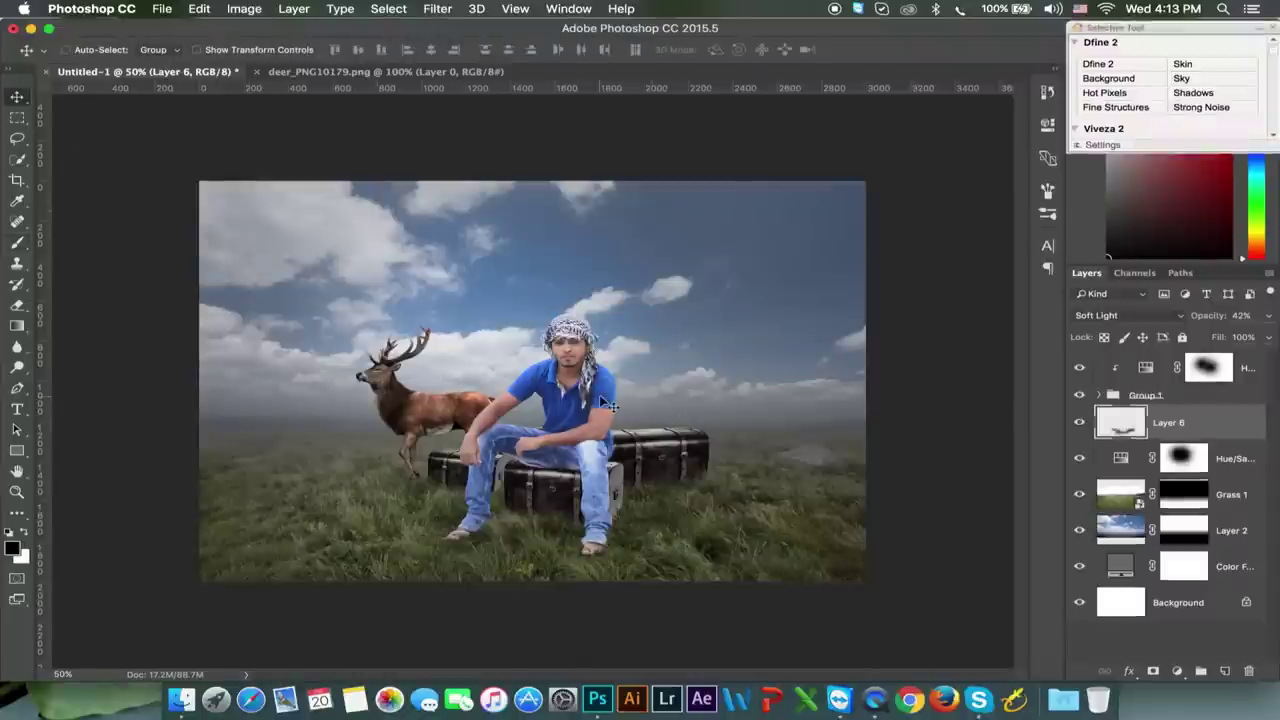
key("super+equal")
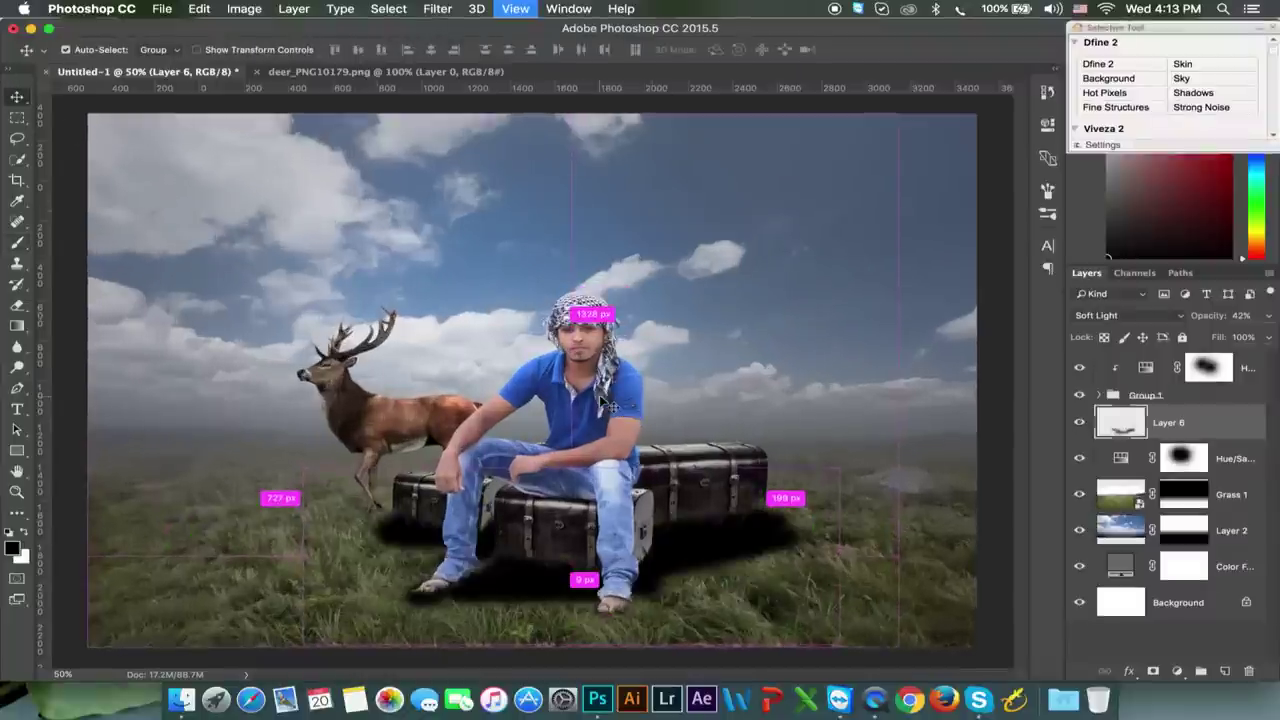
key("super+minus")
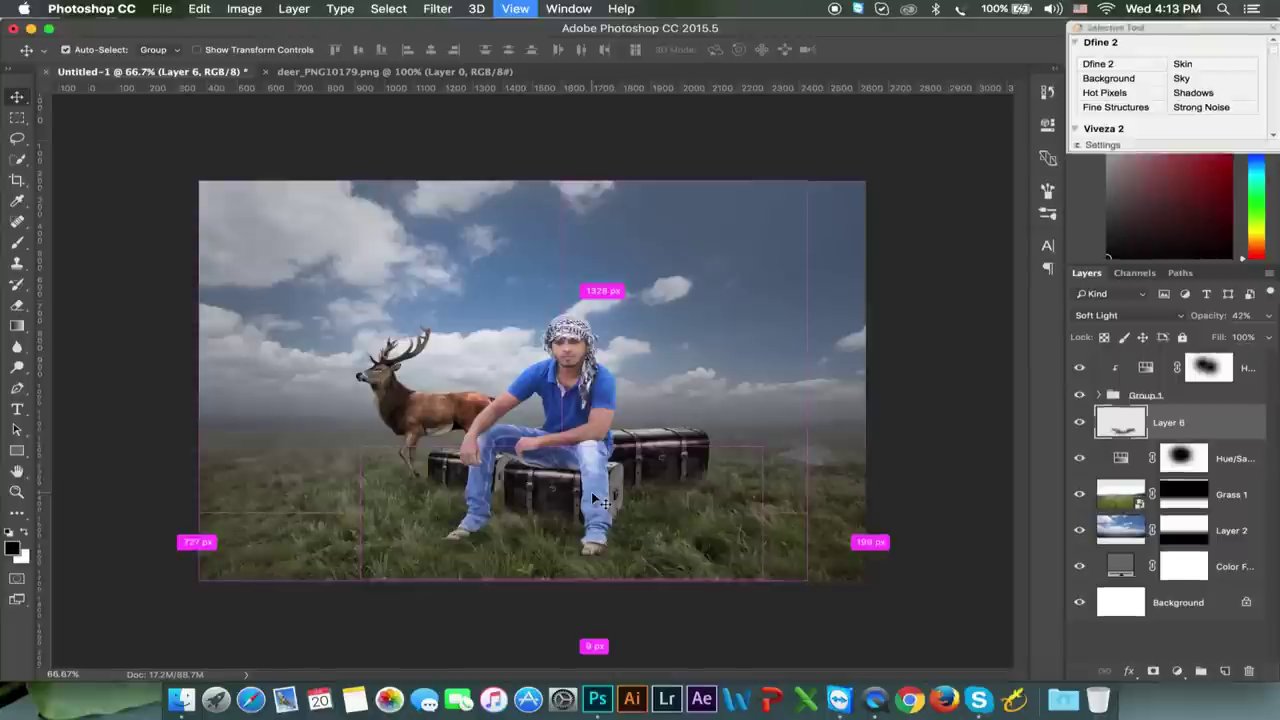
left_click(1255, 364)
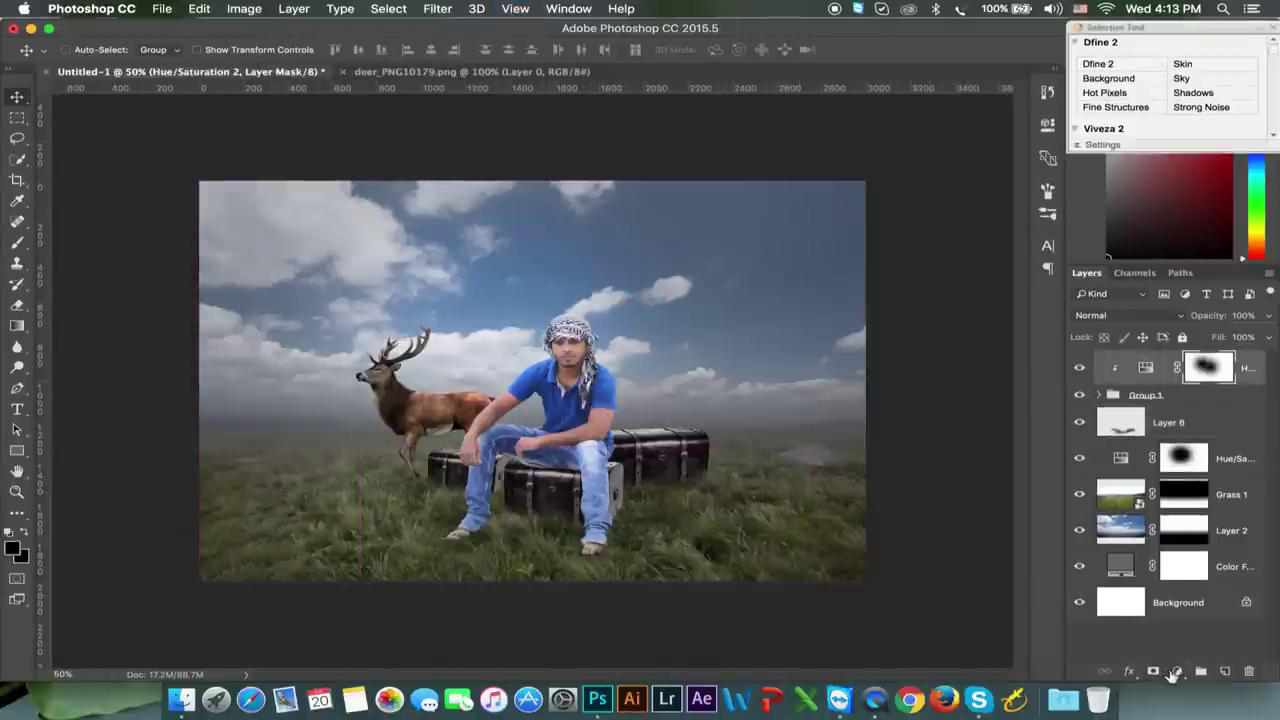
Add a reversed radial Gradient Fill, angle 0 and about 363% scale, as an edge vignette
left_click(1176, 671)
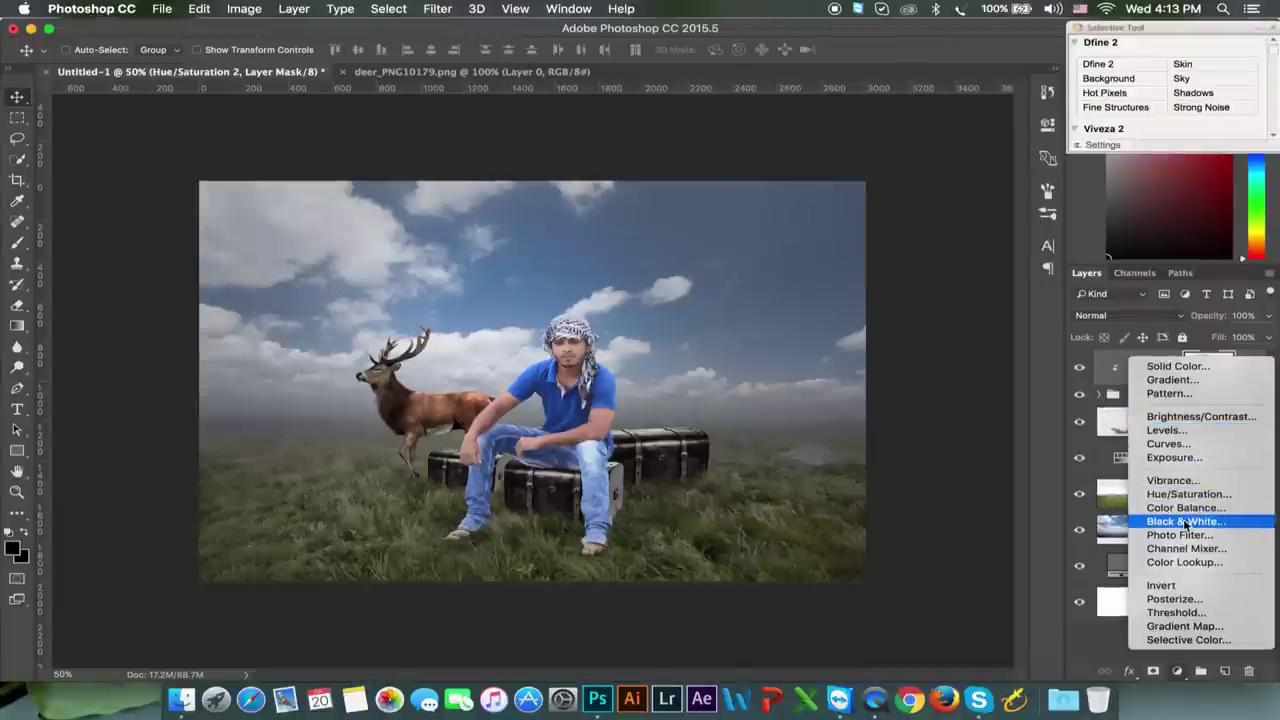
left_click(1183, 383)
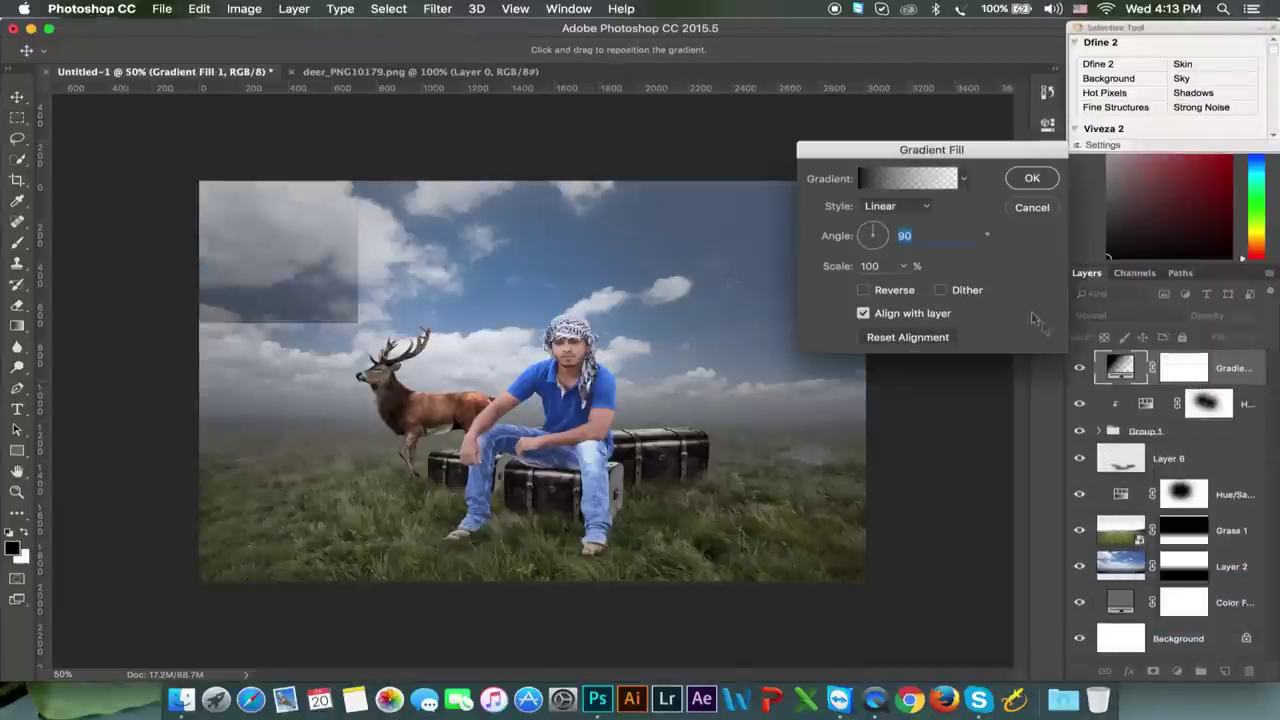
left_click(917, 207)
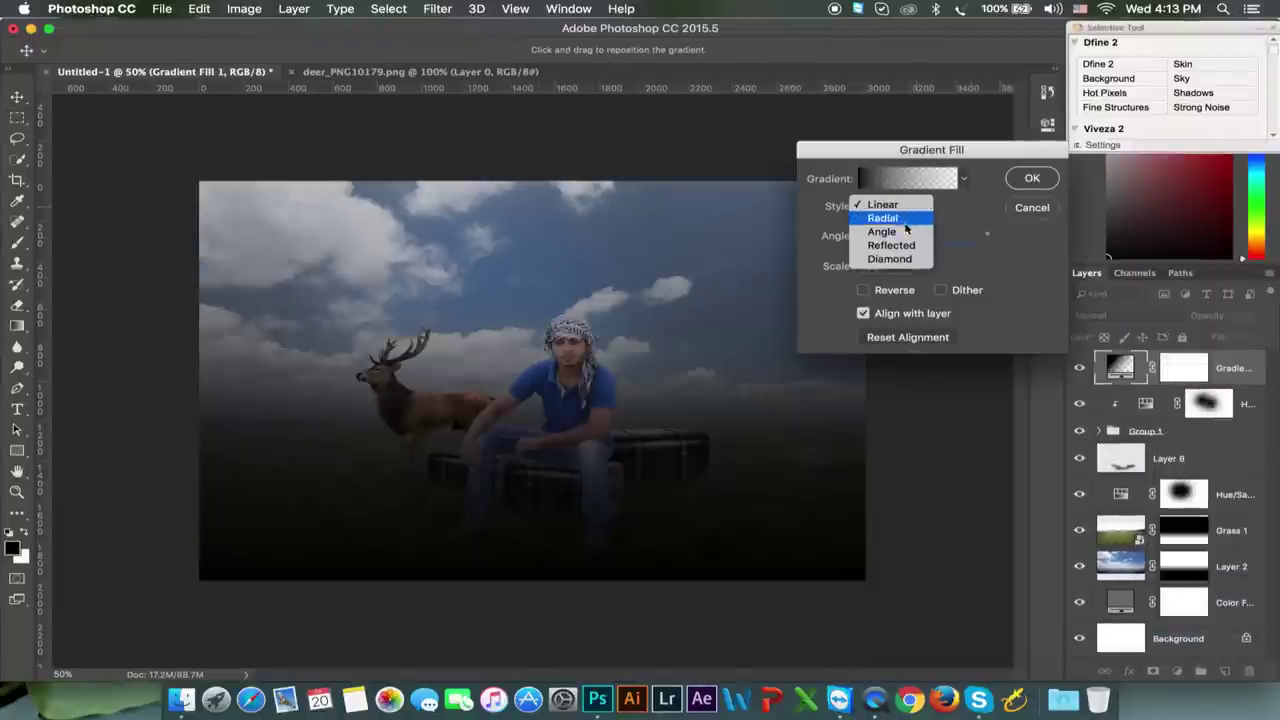
left_click(885, 219)
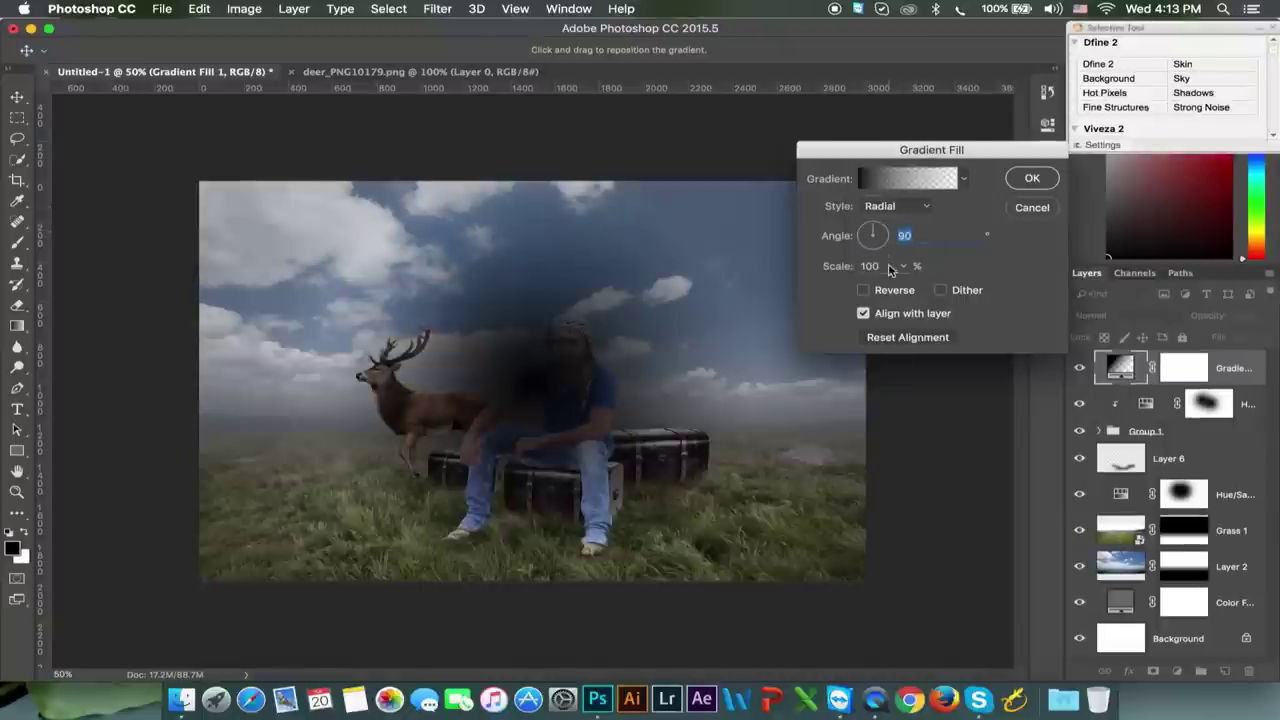
left_click(864, 290)
left_click_drag(515, 400, 500, 372)
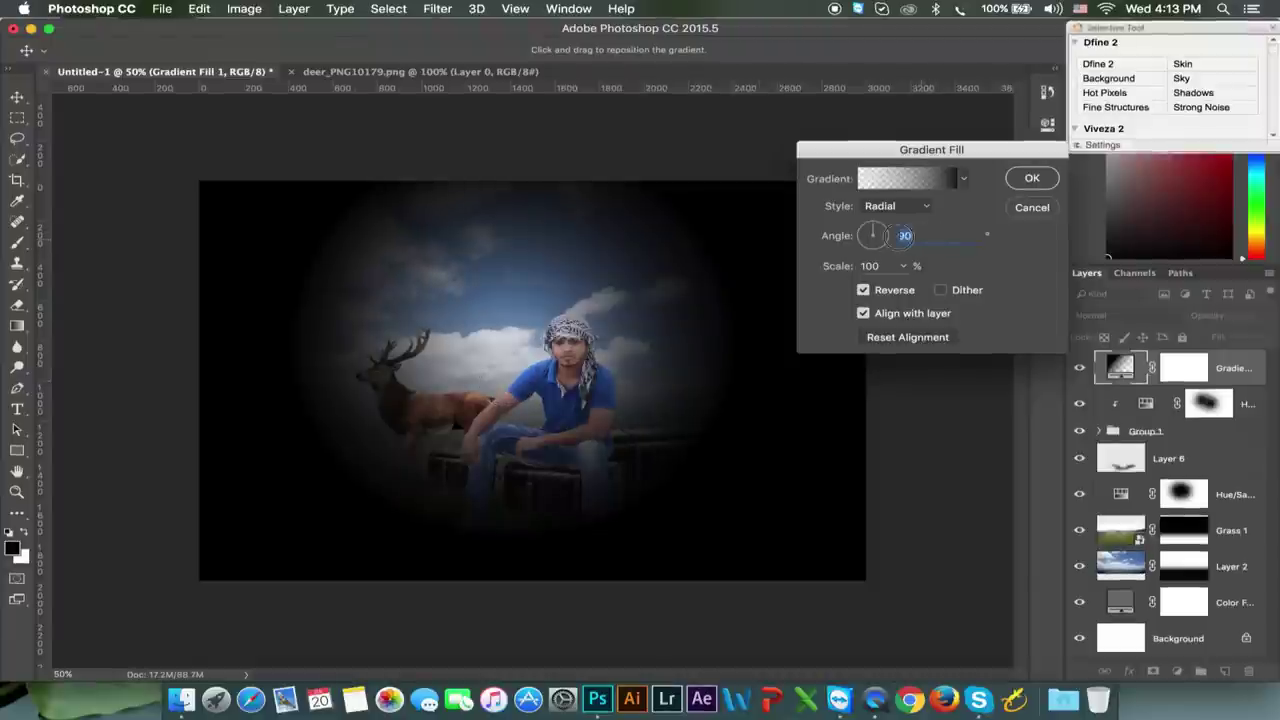
type("0")
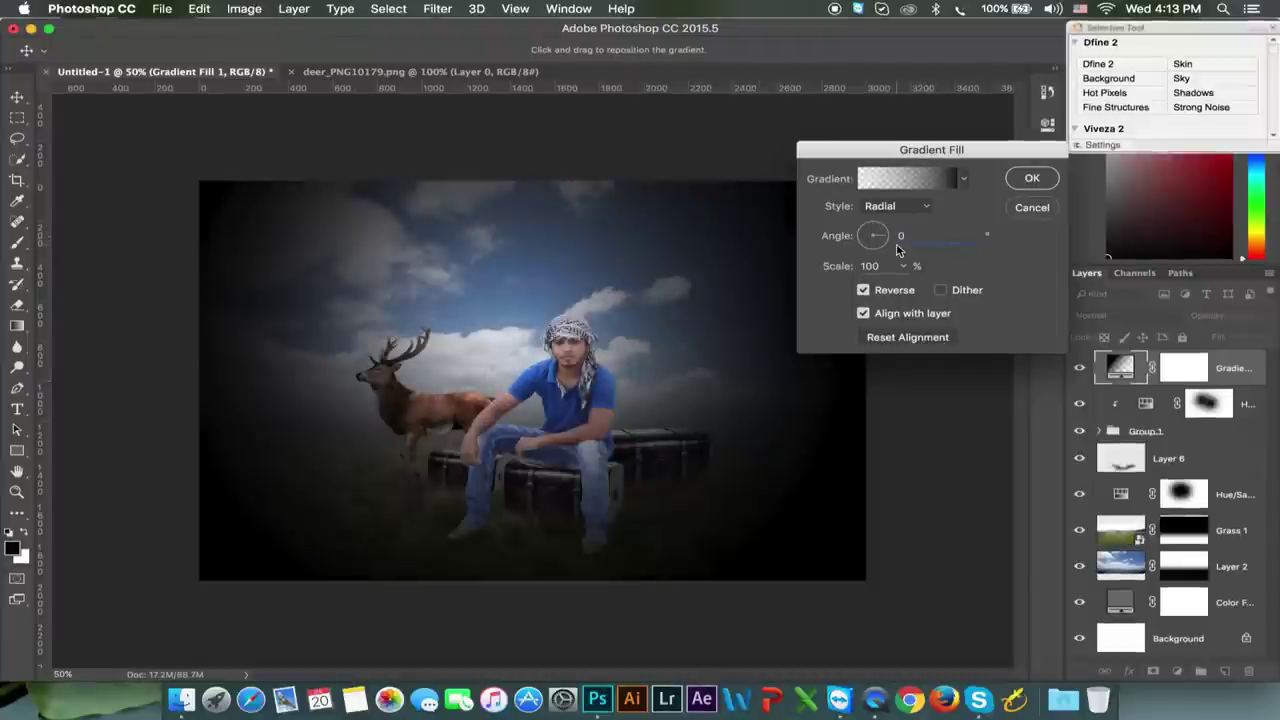
left_click(903, 266)
left_click_drag(906, 289, 918, 290)
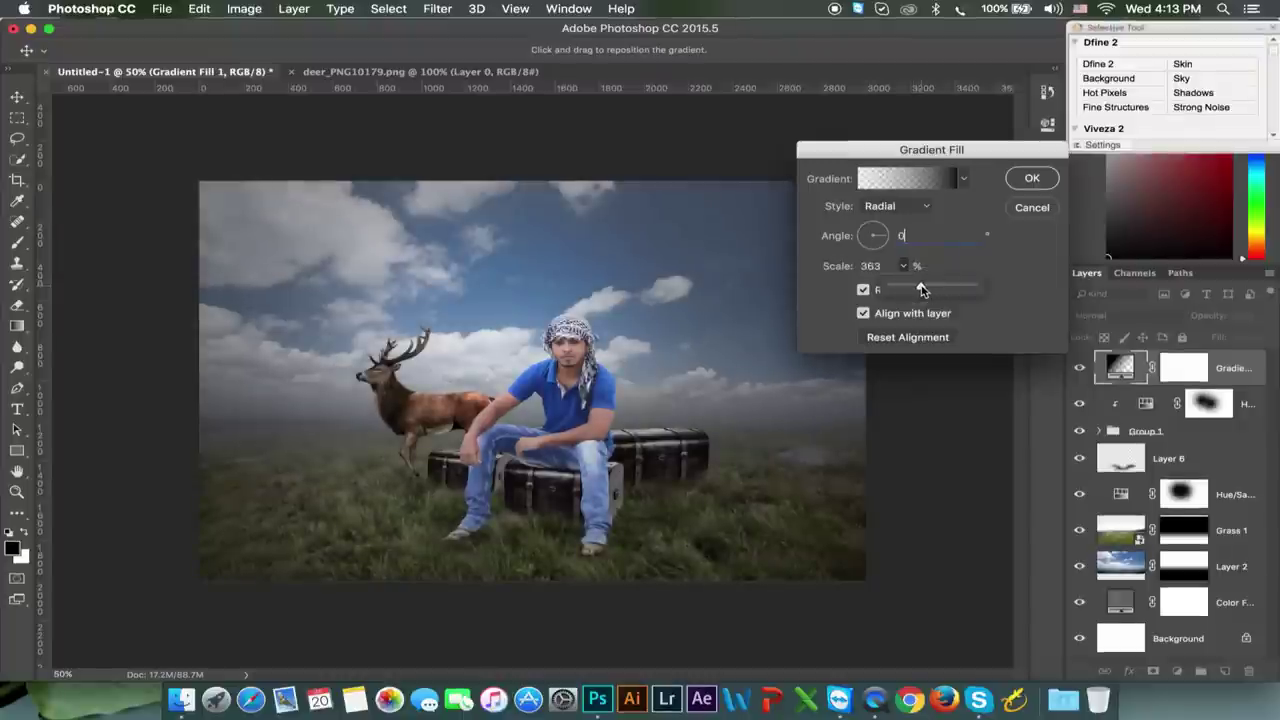
left_click(1032, 178)
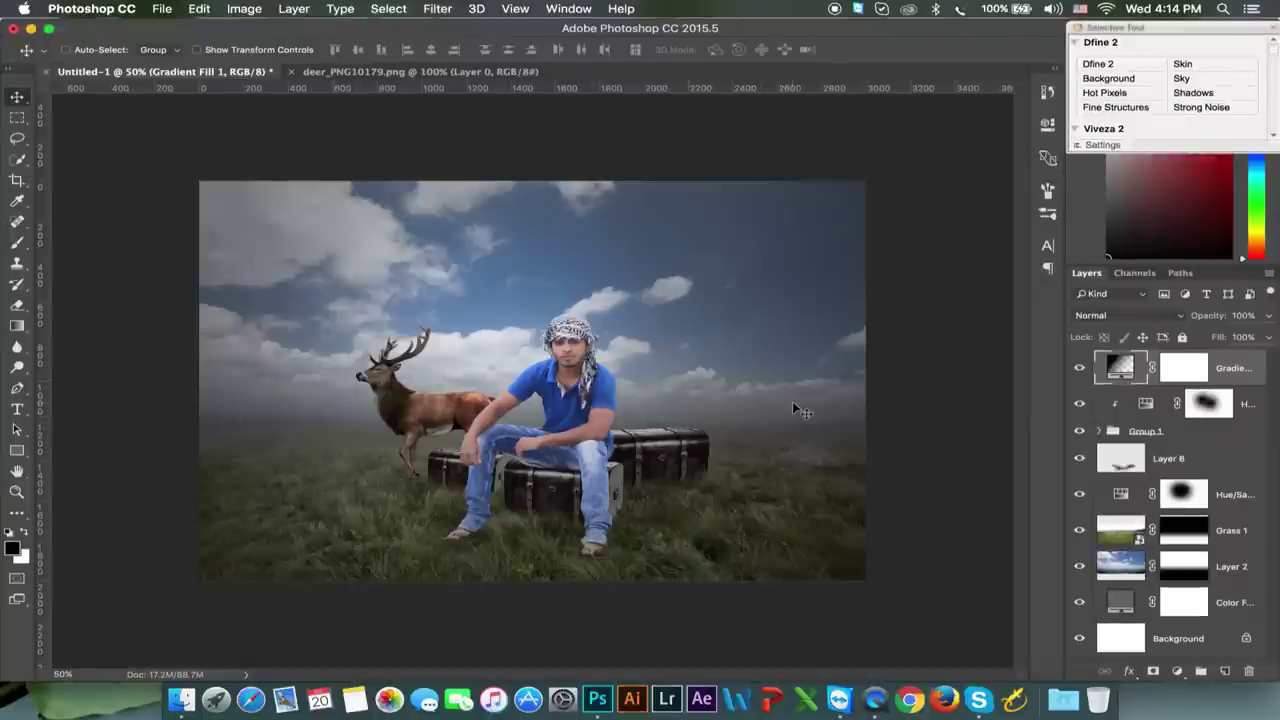
Change the Color Fill 1 colour to the dark olive grey #515248
double_click(1110, 603)
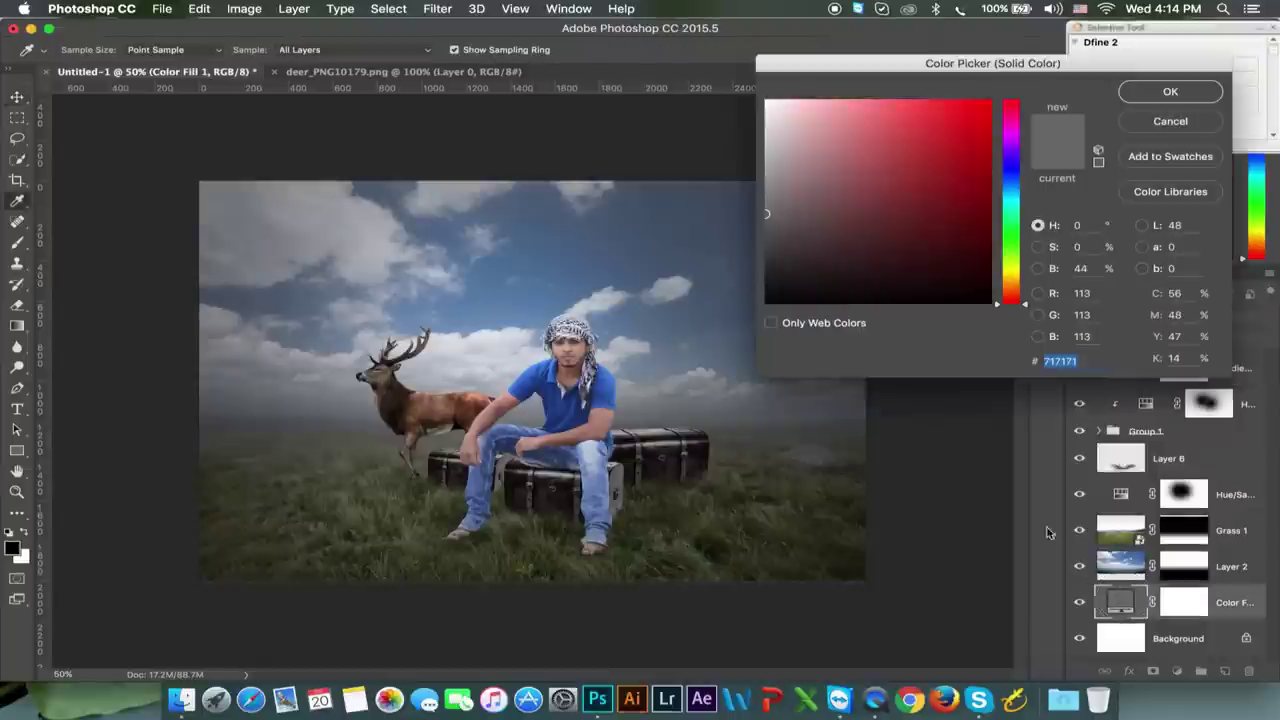
left_click(762, 236)
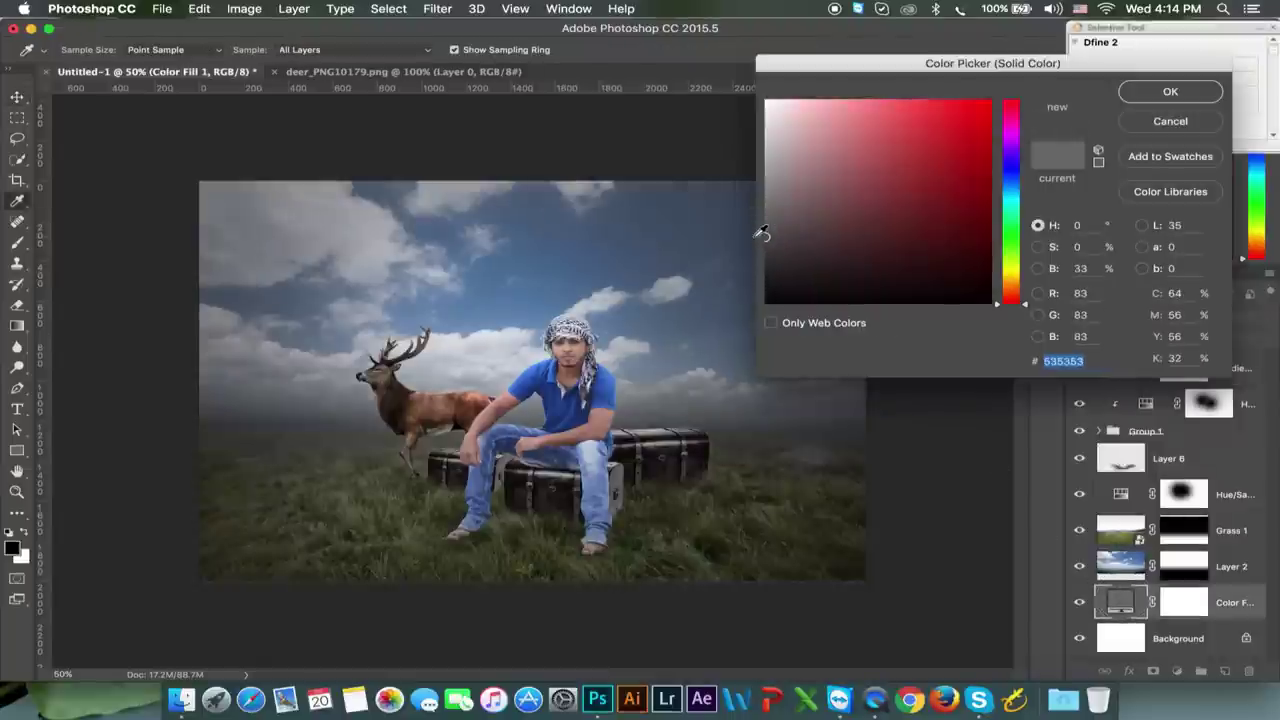
left_click(526, 309)
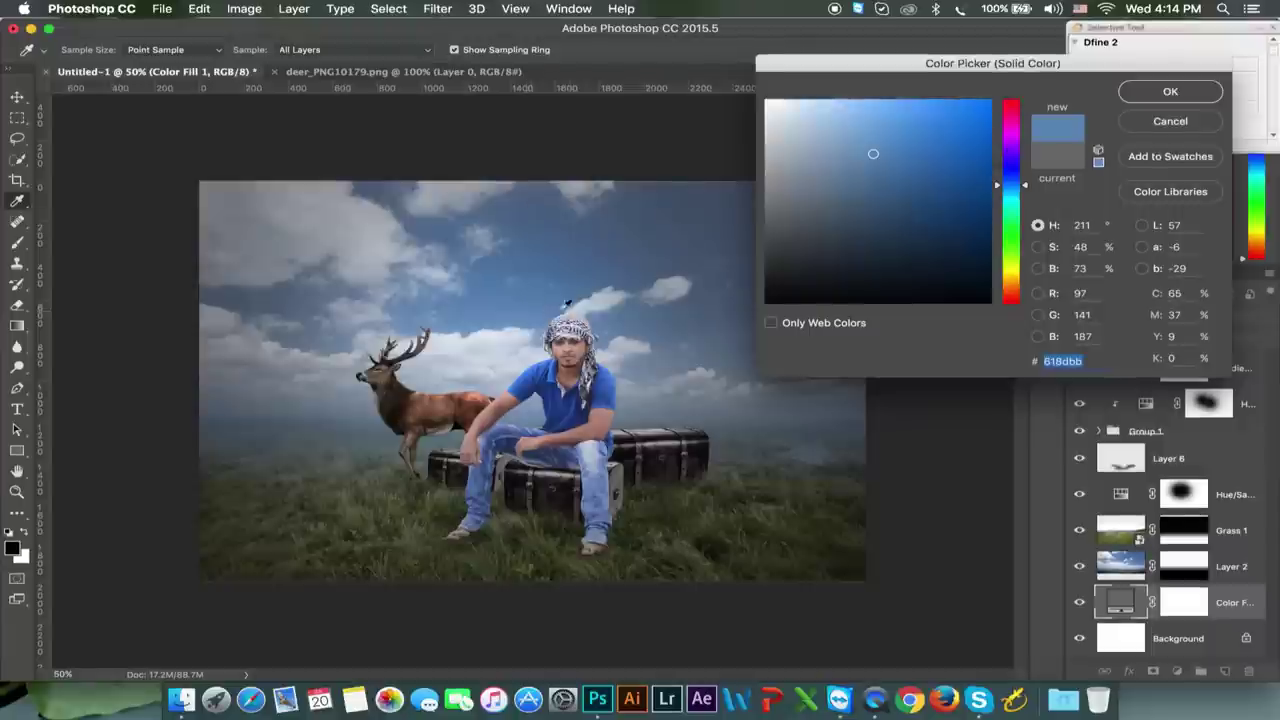
left_click(786, 480)
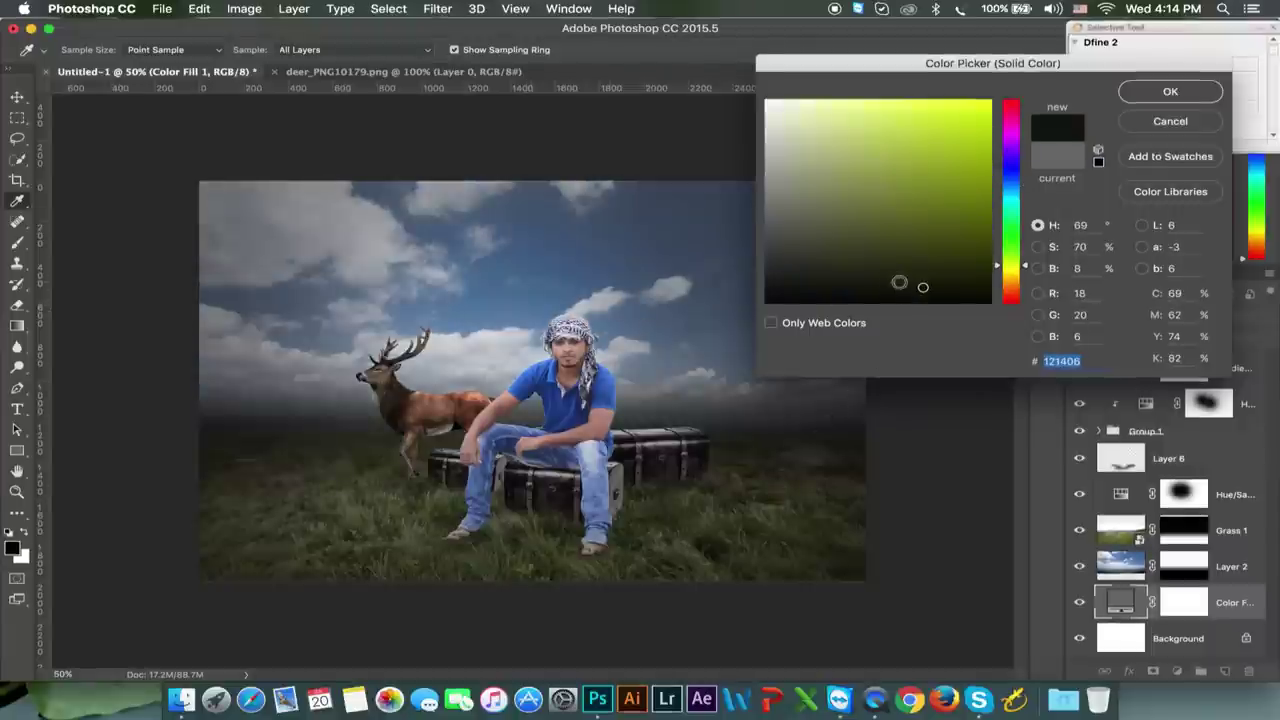
left_click(839, 240)
mouse_move(839, 240)
left_mouse_down()
mouse_move(827, 223)
mouse_move(793, 238)
left_mouse_up()
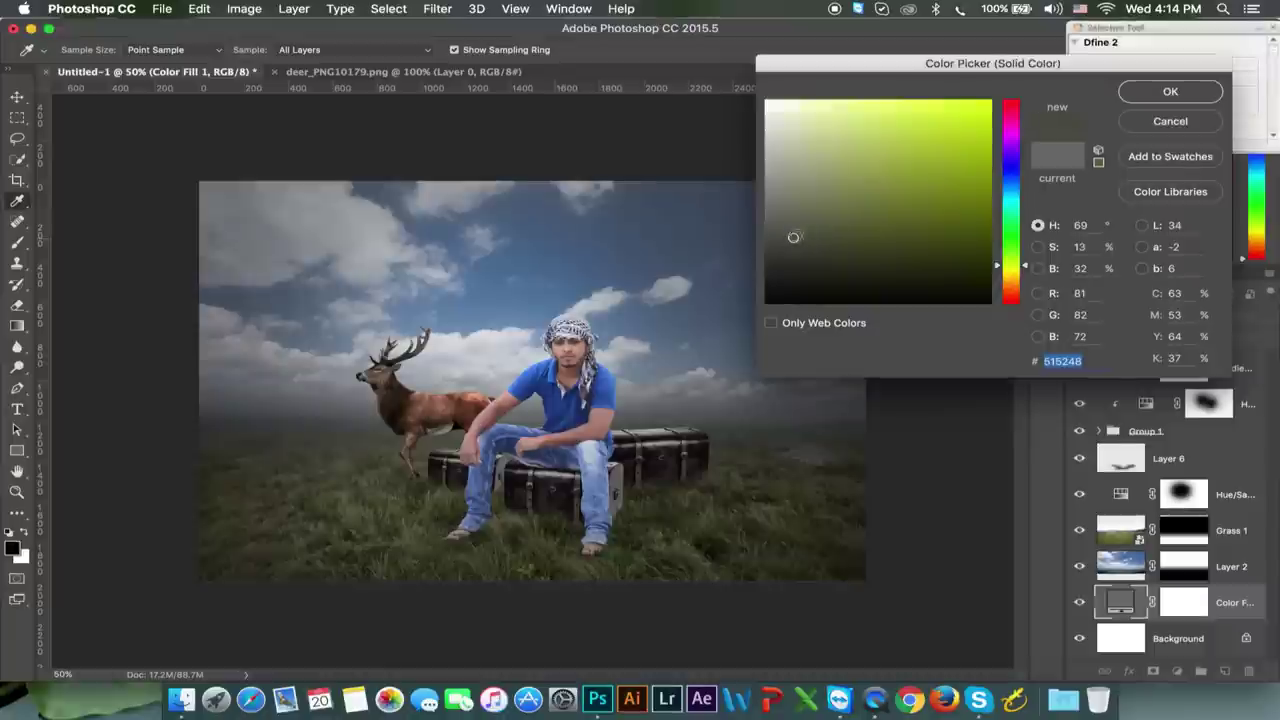
left_click(1165, 93)
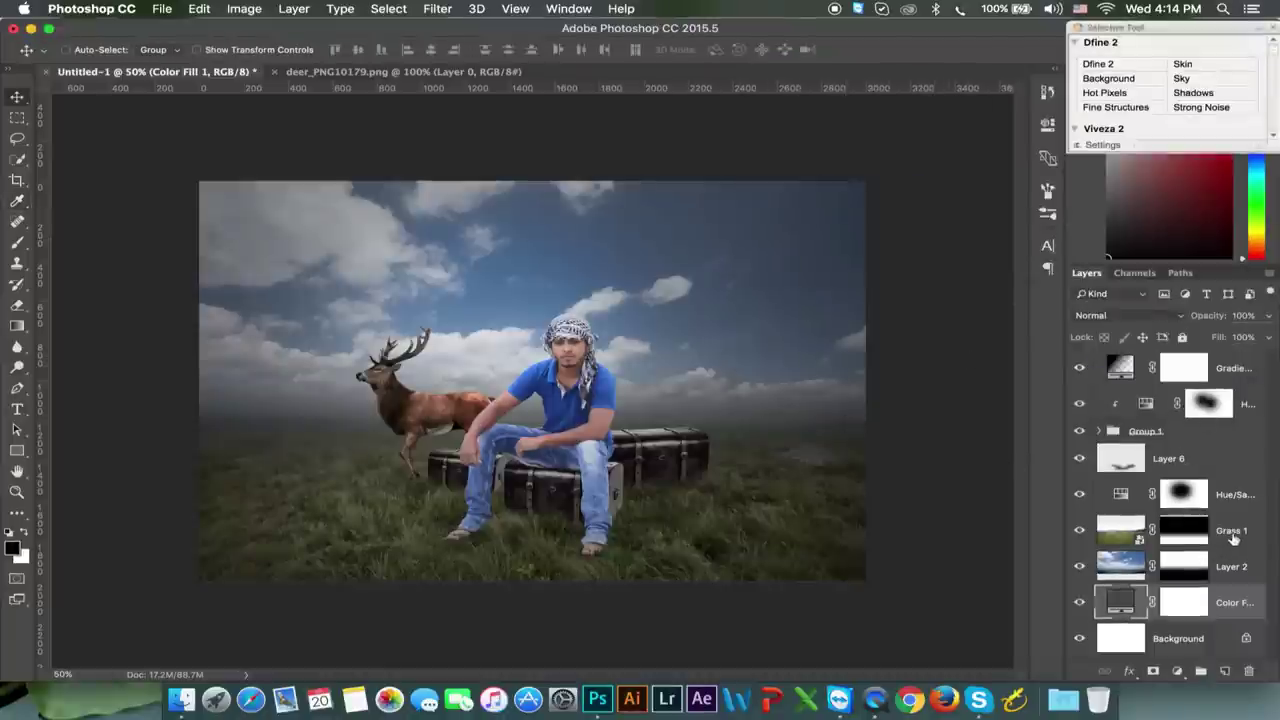
Add a new layer above Grass 1, sample a pale sky tone and pick a ~460 px cloud brush
left_click(1237, 533)
left_click(1227, 671)
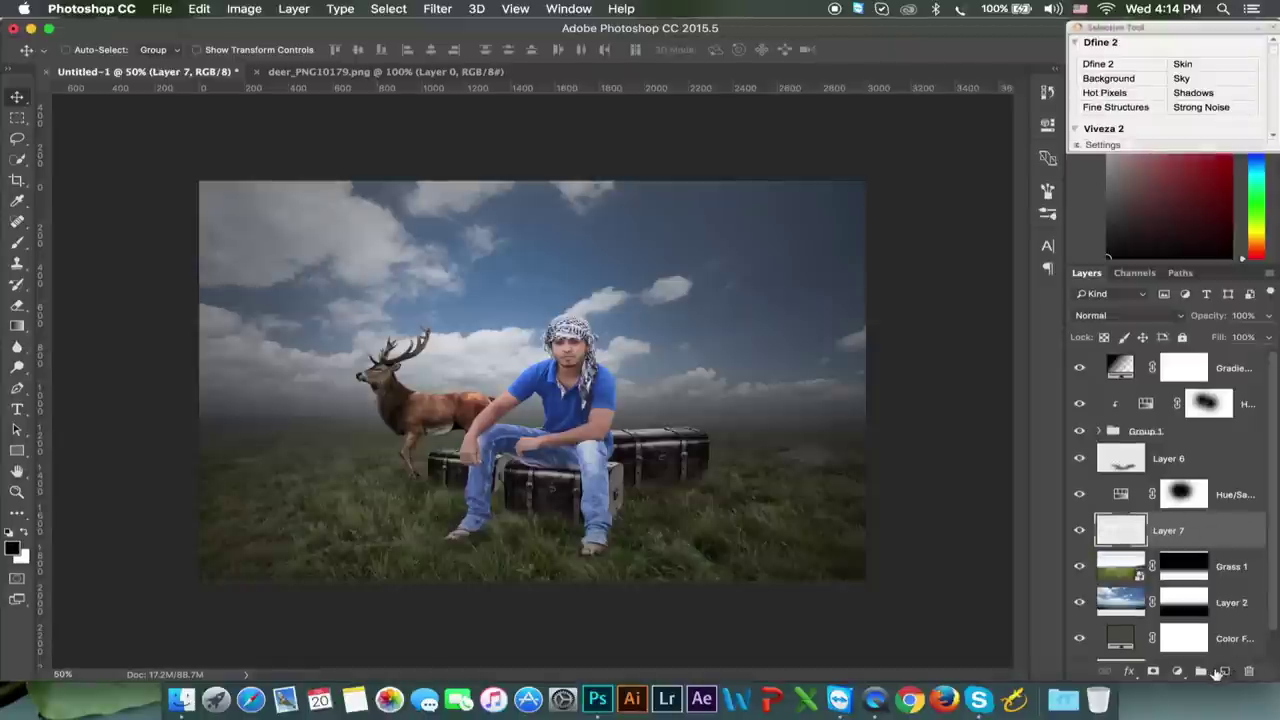
left_click(17, 200)
left_click(365, 250)
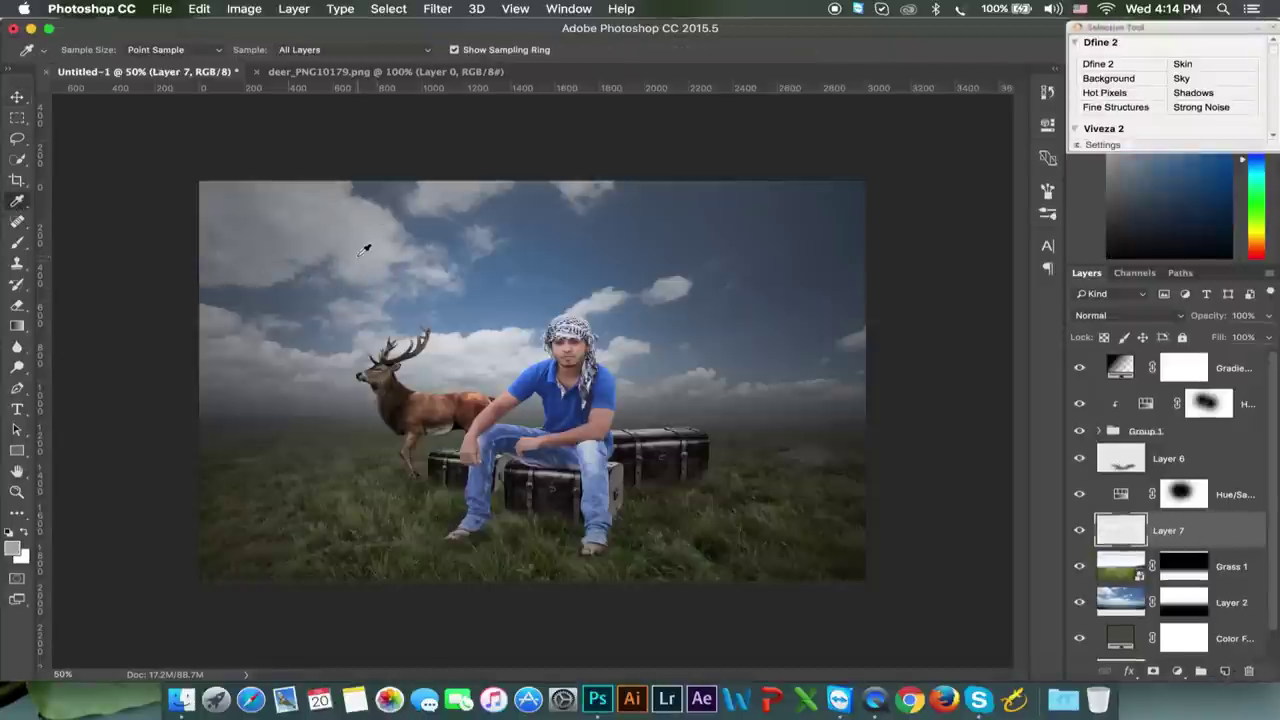
left_click(17, 243)
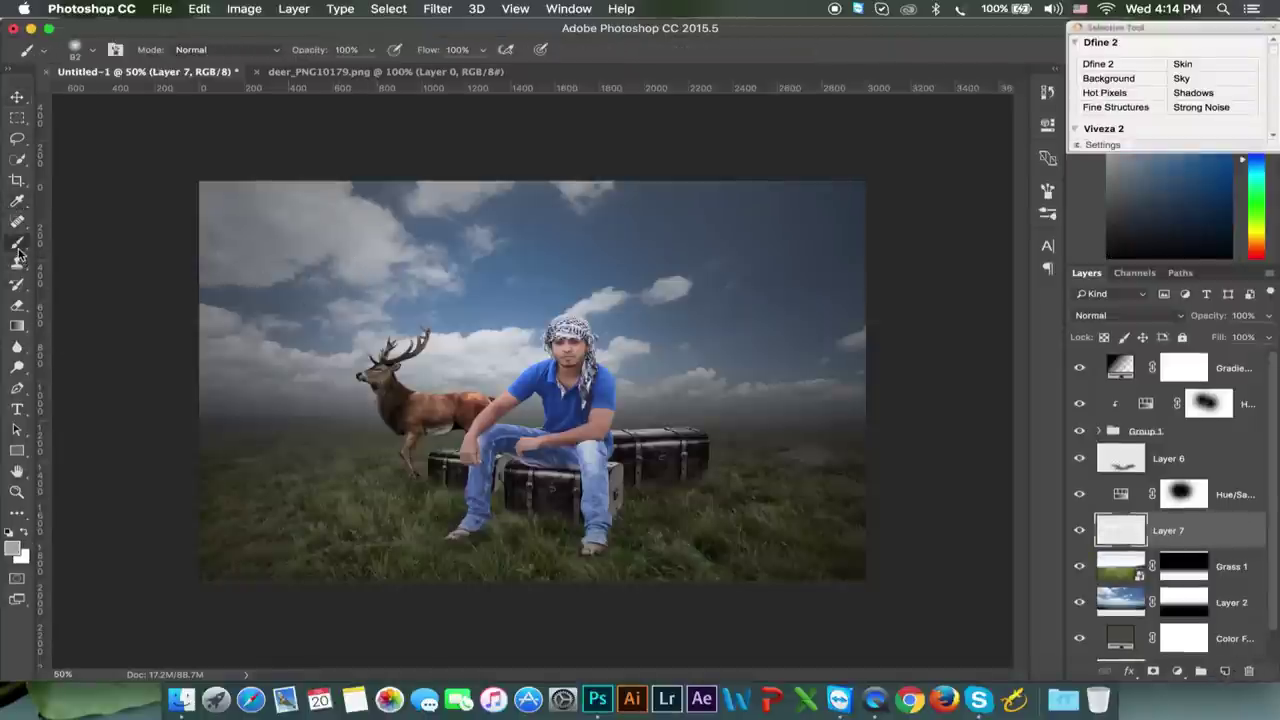
right_click(276, 365)
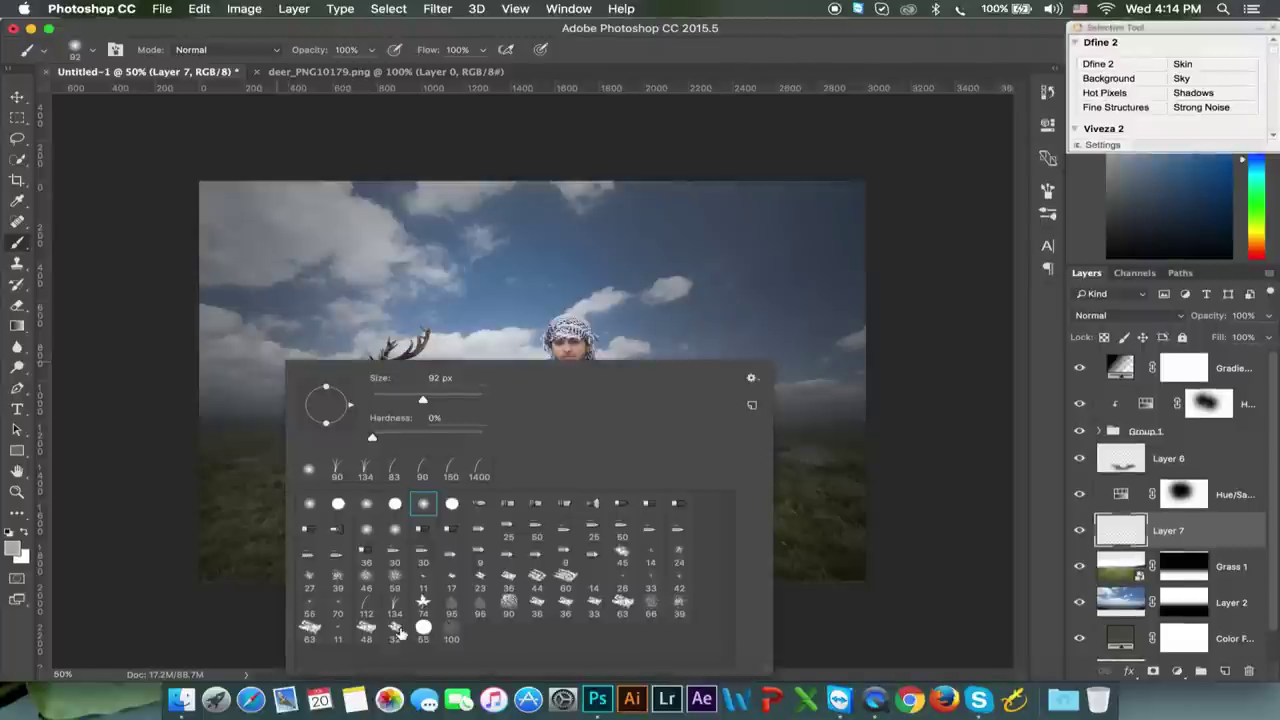
left_click(624, 553)
left_click_drag(397, 400, 456, 401)
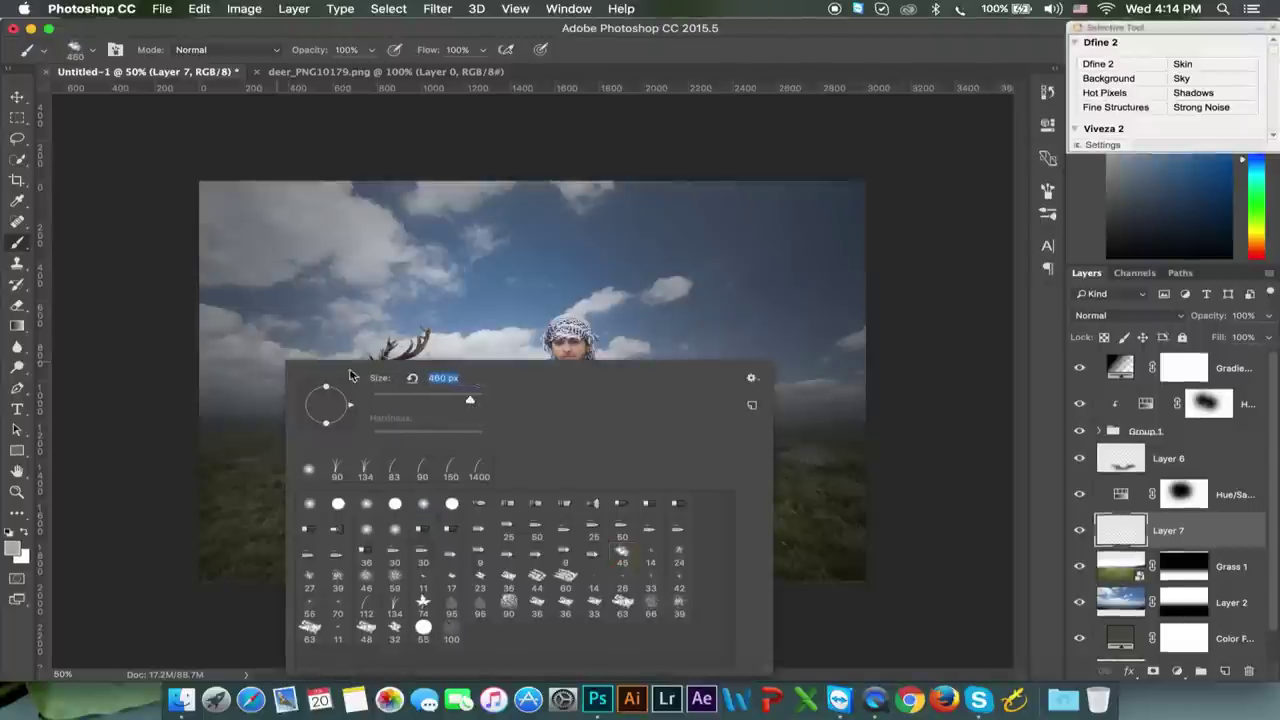
left_click(214, 440)
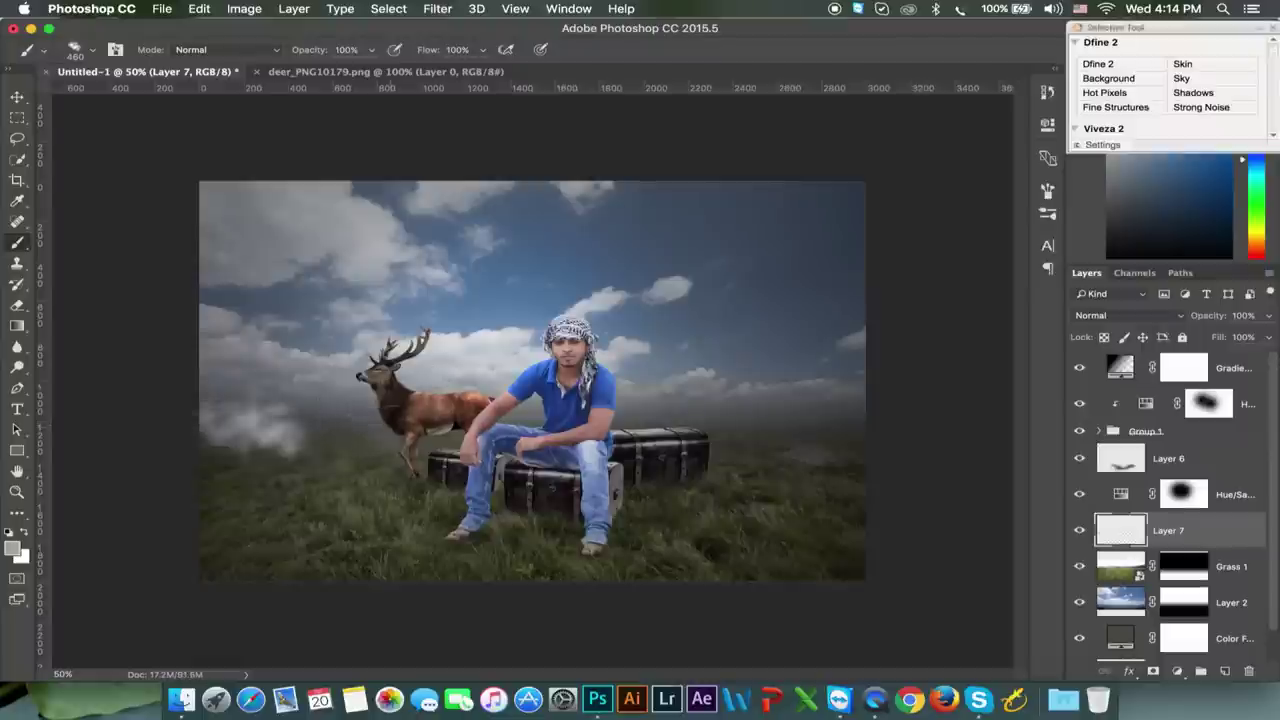
Paint soft fog along the horizon on both sides of the deer and chests
left_click_drag(320, 420, 470, 445)
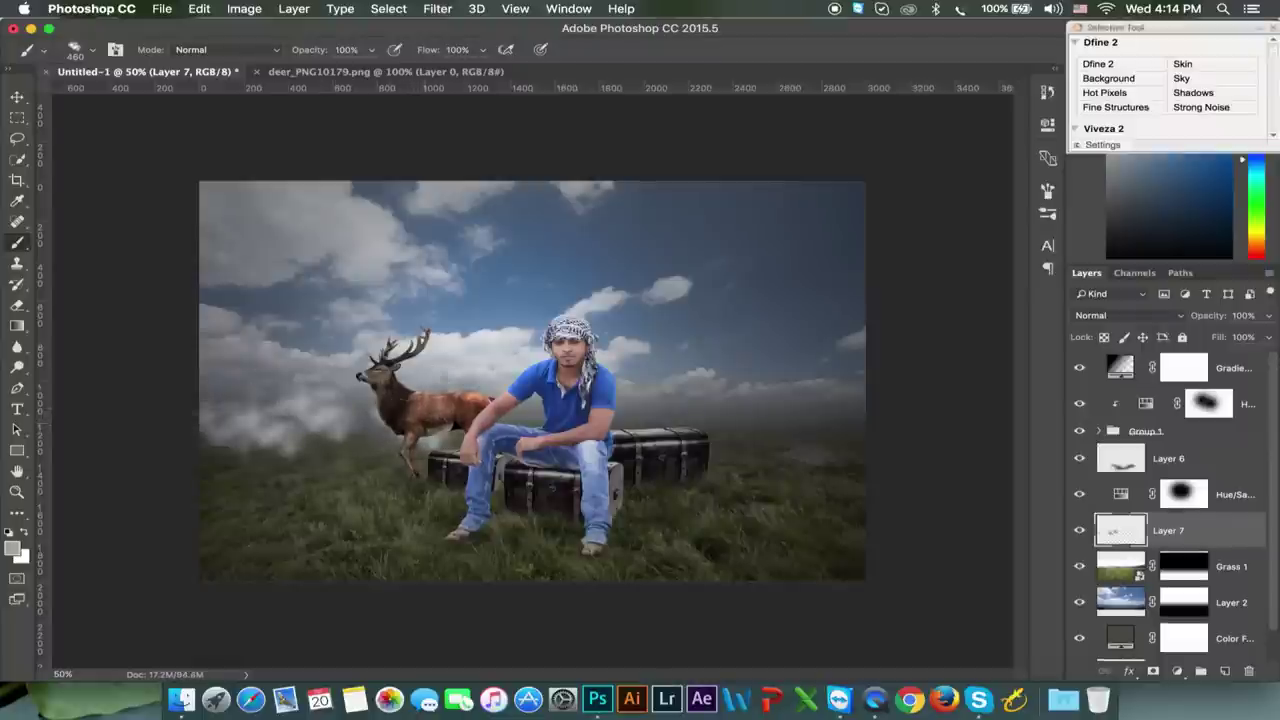
mouse_move(646, 408)
left_mouse_down()
mouse_move(740, 412)
mouse_move(716, 424)
mouse_move(886, 423)
left_mouse_up()
key("bracketright")
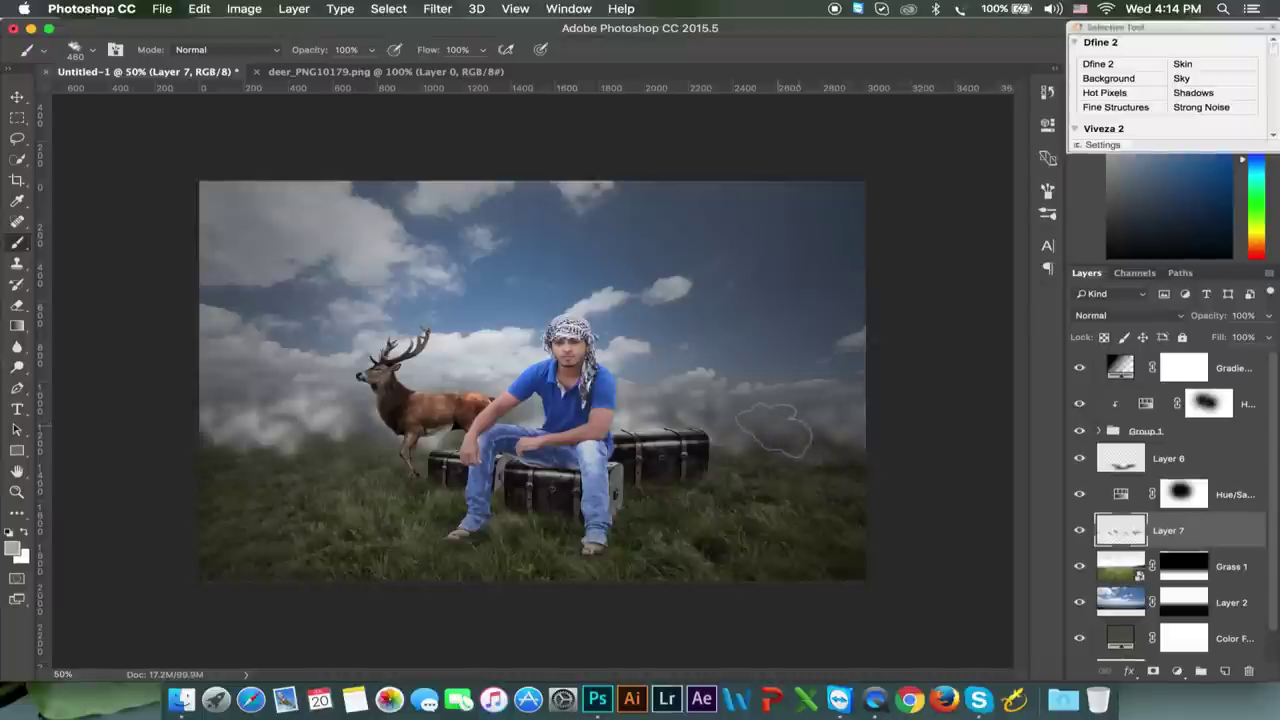
left_click_drag(250, 462, 415, 432)
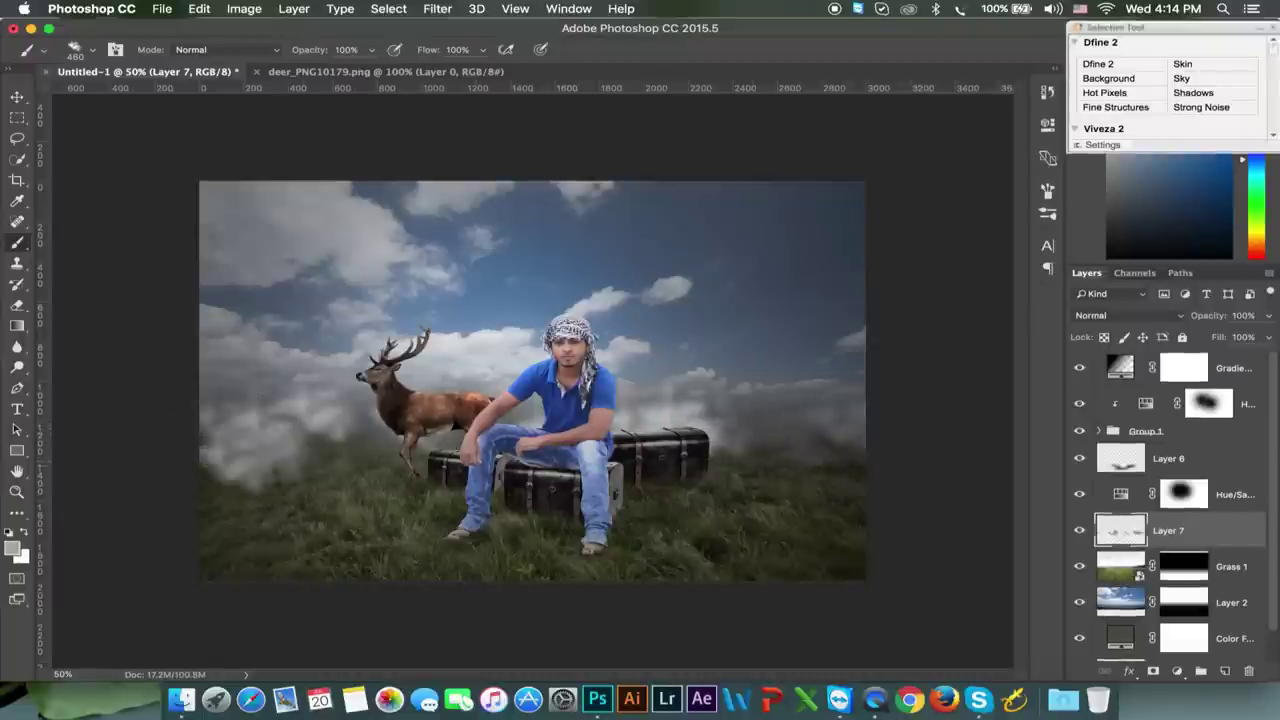
left_click_drag(730, 460, 875, 470)
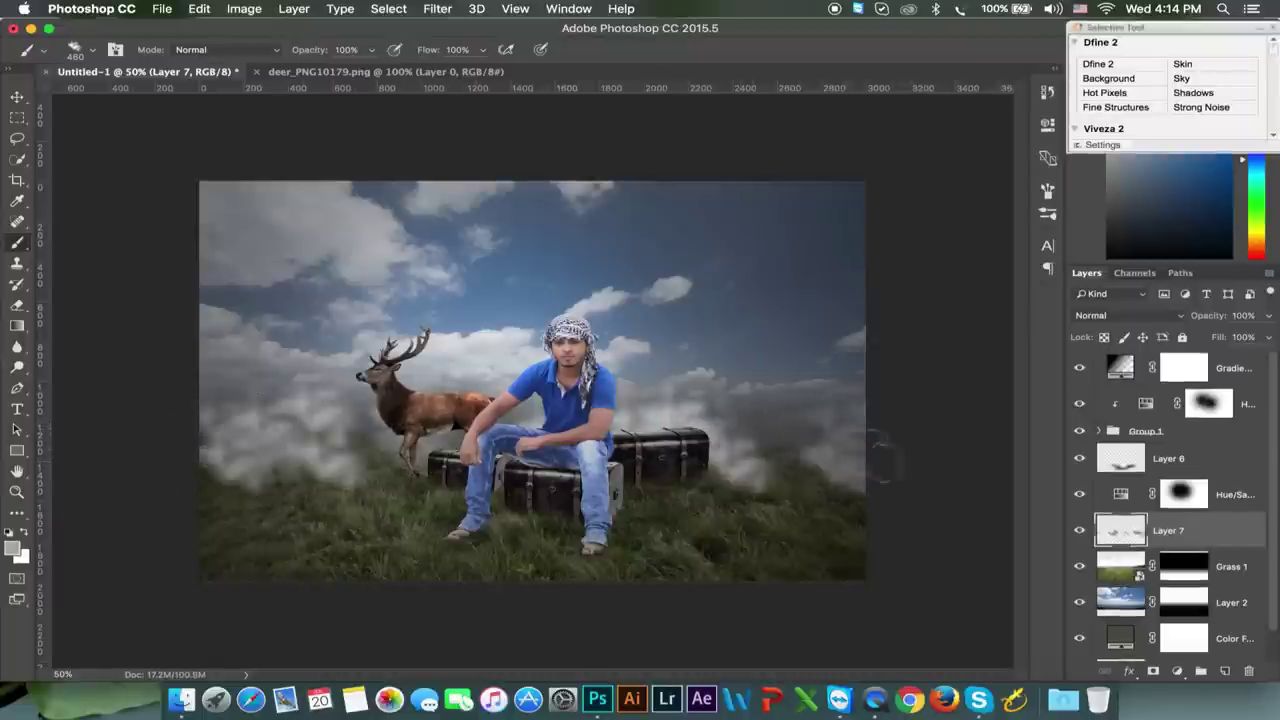
Soften the fog layer with a Gaussian Blur of about 150 px radius
left_click(448, 8)
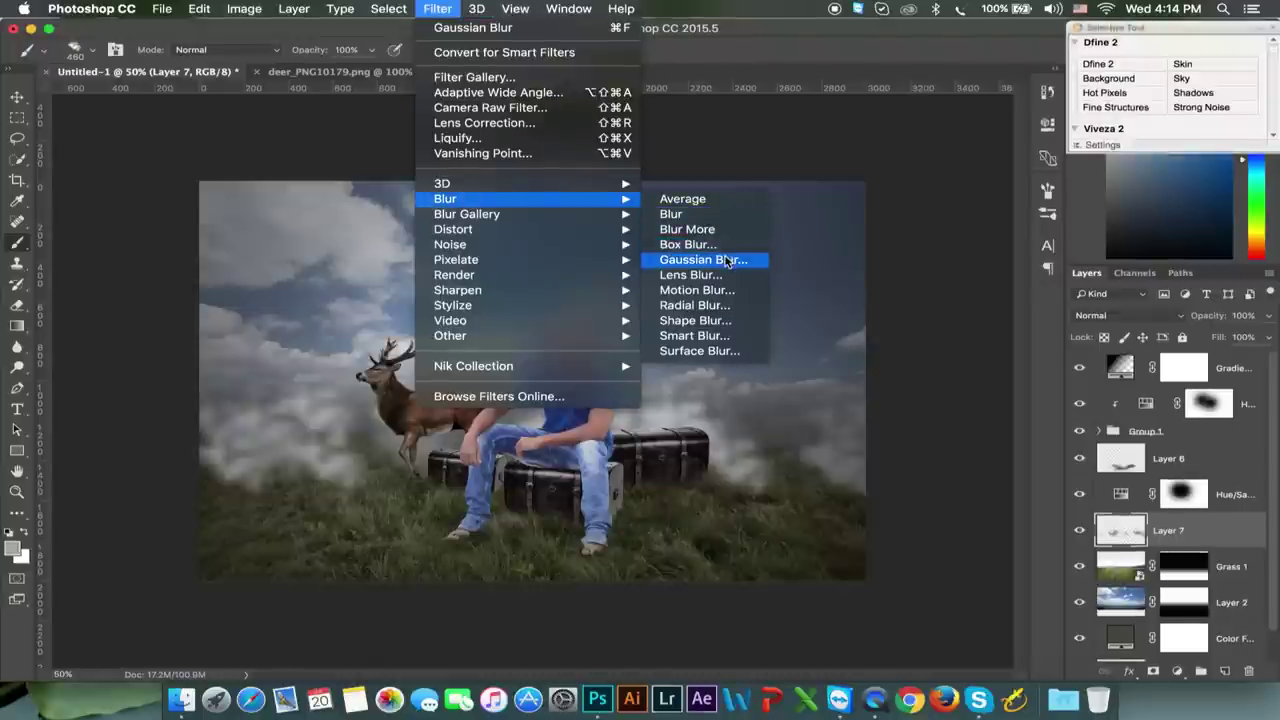
left_click(726, 260)
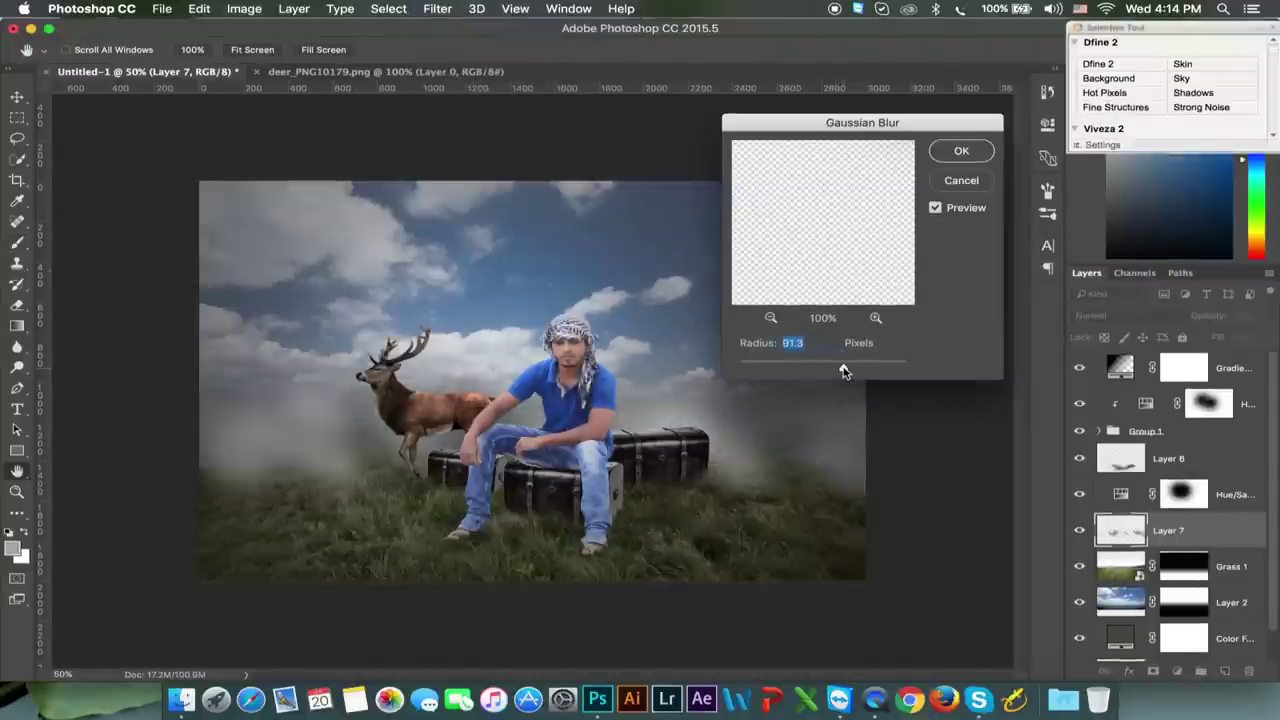
left_click_drag(854, 371, 864, 372)
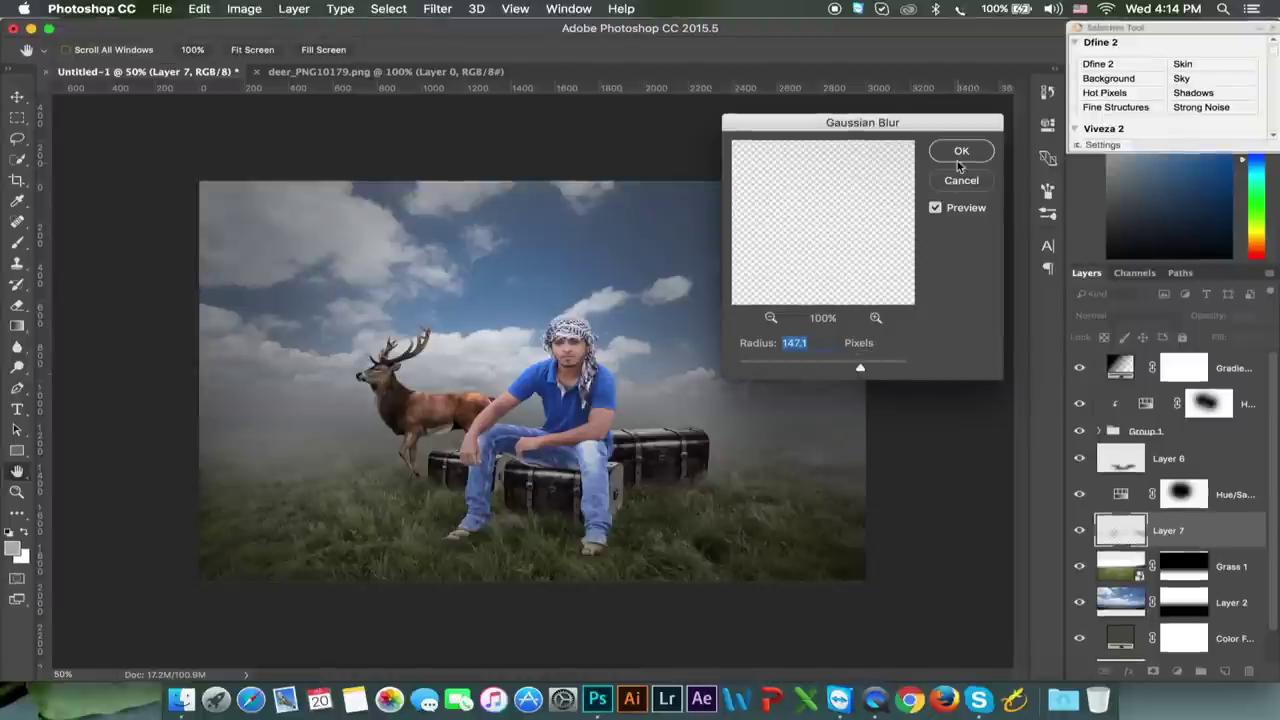
key("Return")
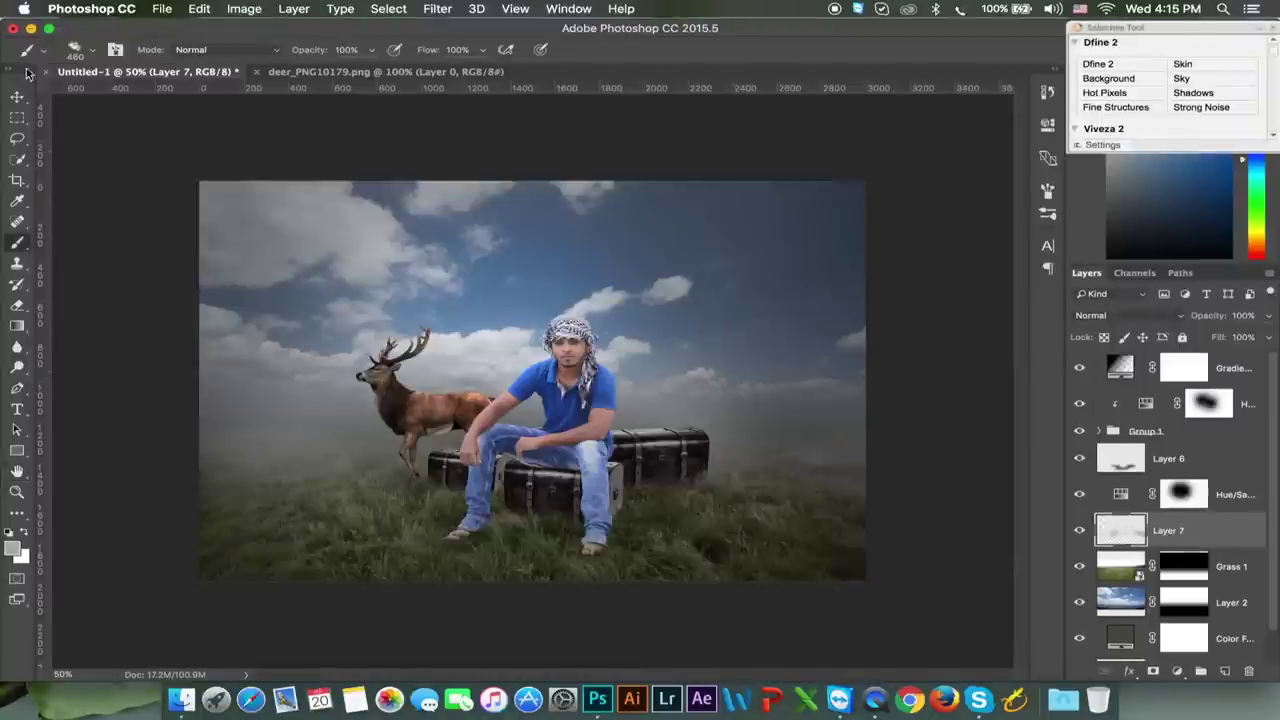
Move Layer 7 about 154 px lower and enlarge it to roughly 117%
key("m")
key("v")
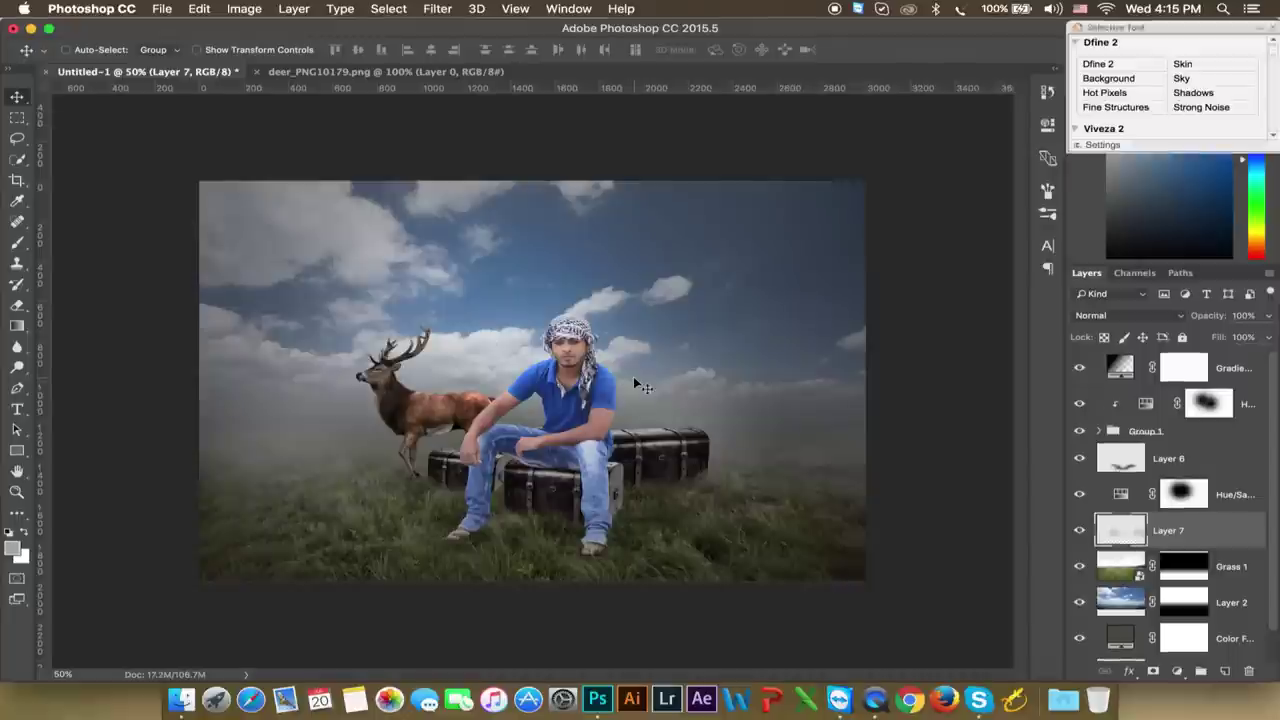
left_click_drag(634, 383, 633, 358)
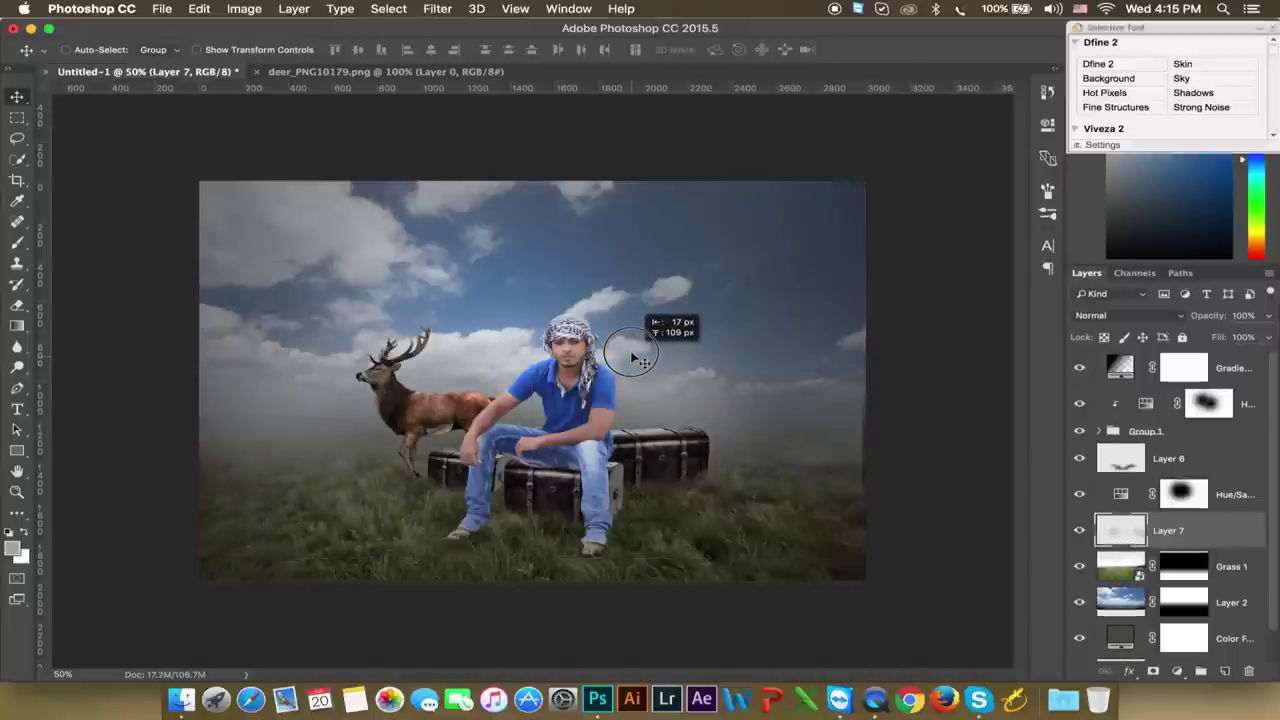
mouse_move(633, 358)
left_mouse_down()
mouse_move(643, 345)
mouse_move(634, 351)
left_mouse_up()
key("ctrl+t")
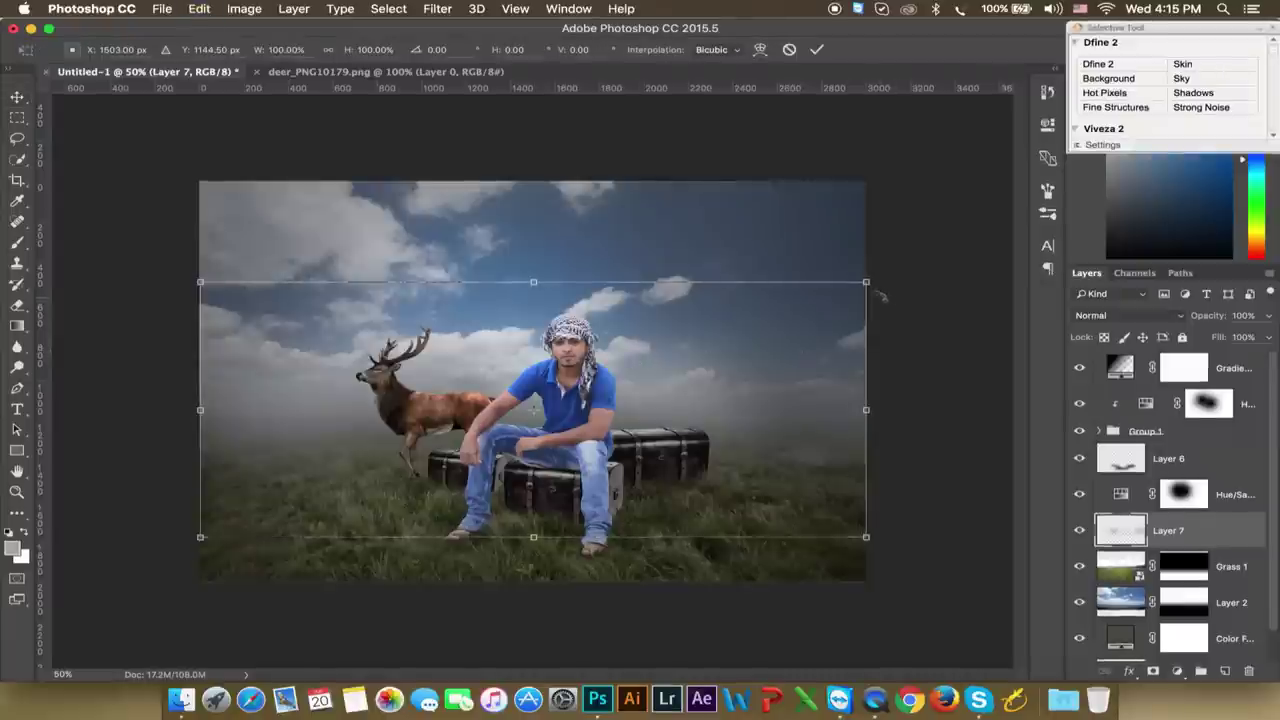
left_click_drag(866, 282, 925, 262)
key("Return")
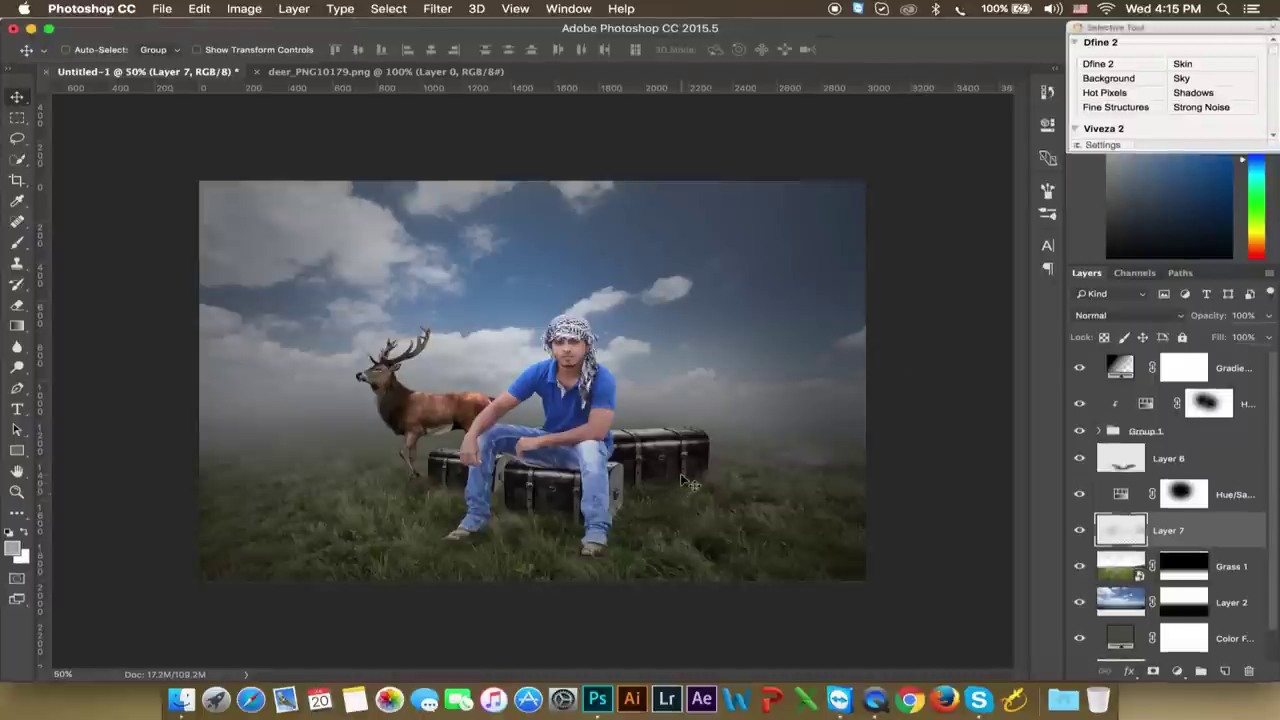
Duplicate Layer 7 to the top of the stack and warp its bottom downward
key("ctrl+j")
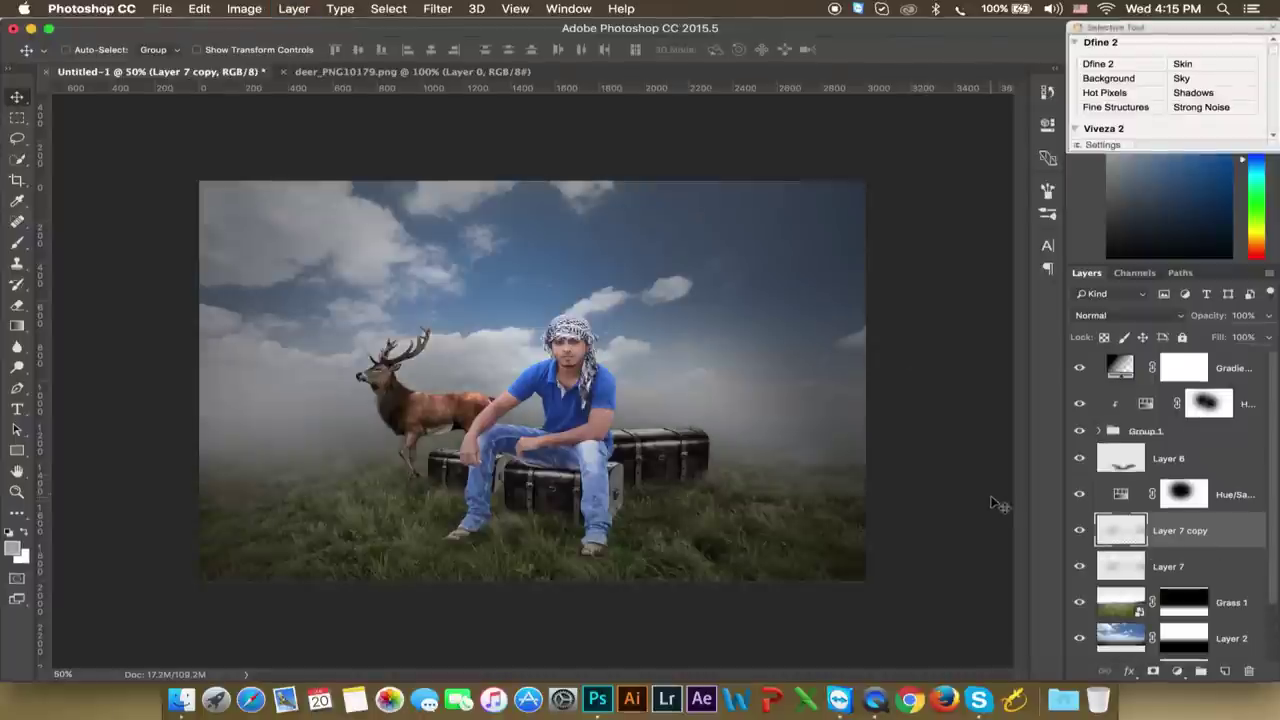
left_click_drag(1120, 530, 1180, 360)
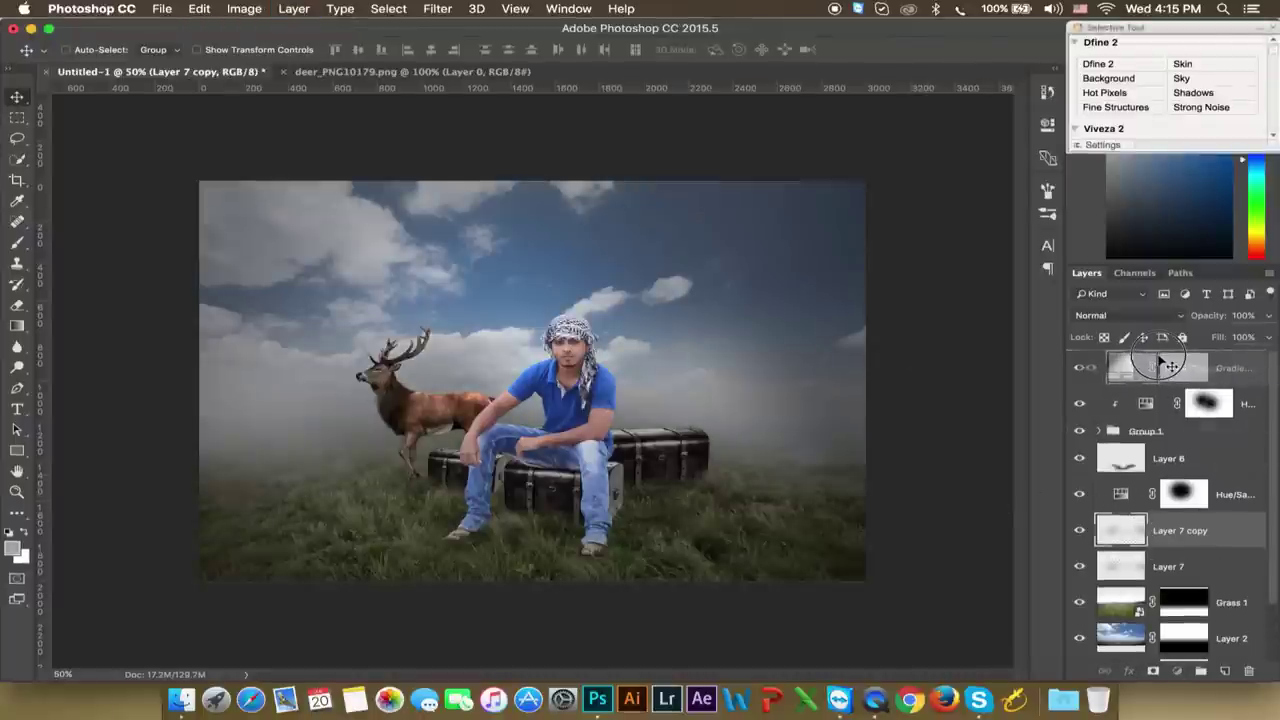
mouse_move(792, 393)
left_mouse_down()
mouse_move(797, 533)
mouse_move(797, 509)
left_mouse_up()
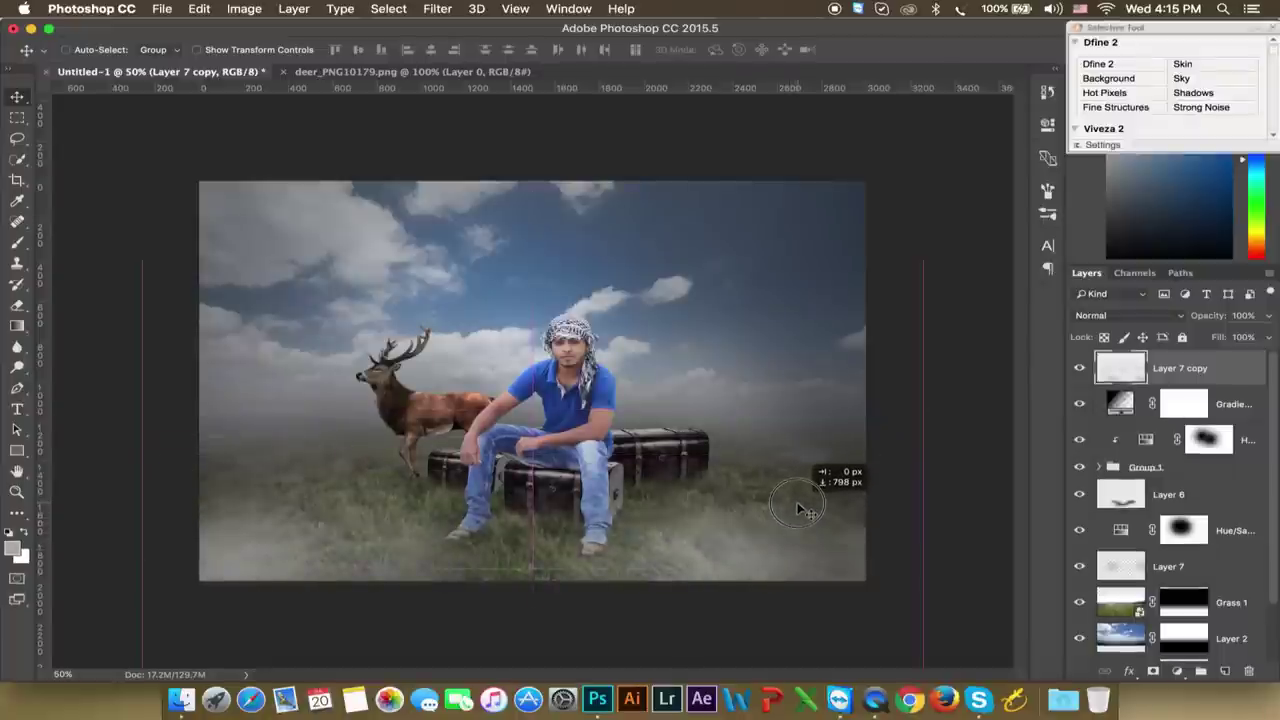
key("ctrl+t")
right_click(709, 497)
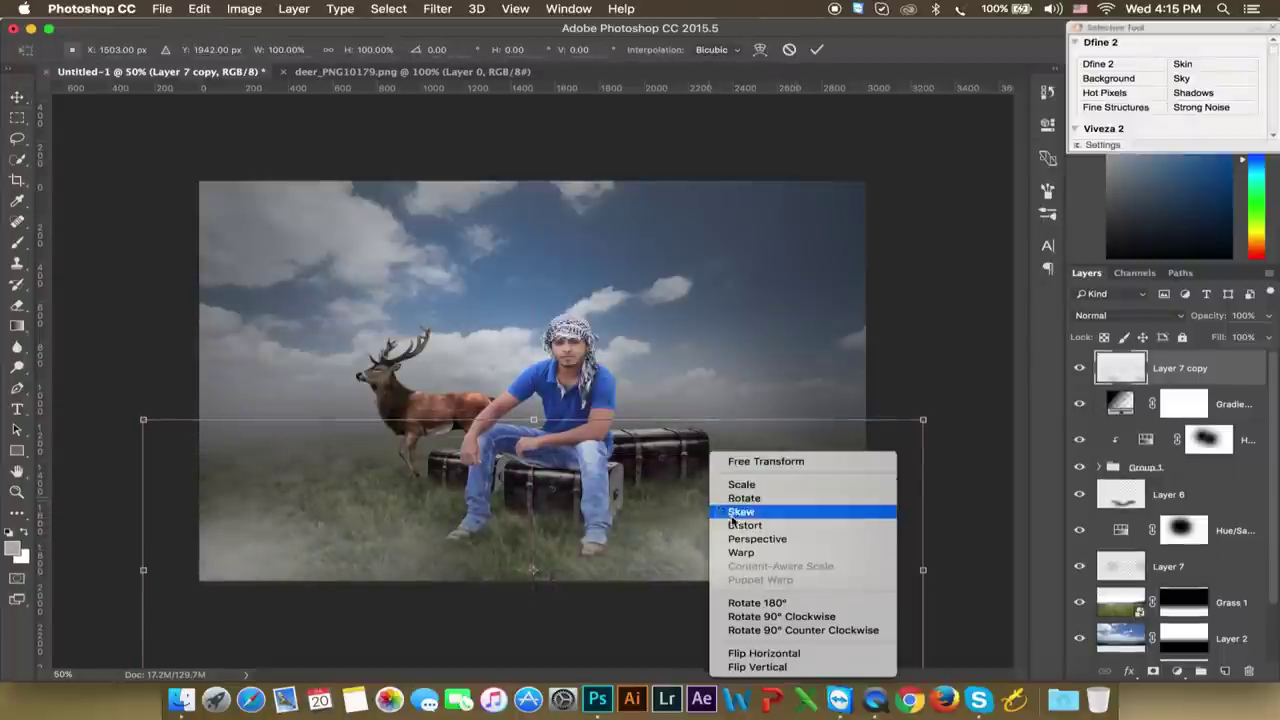
left_click(741, 552)
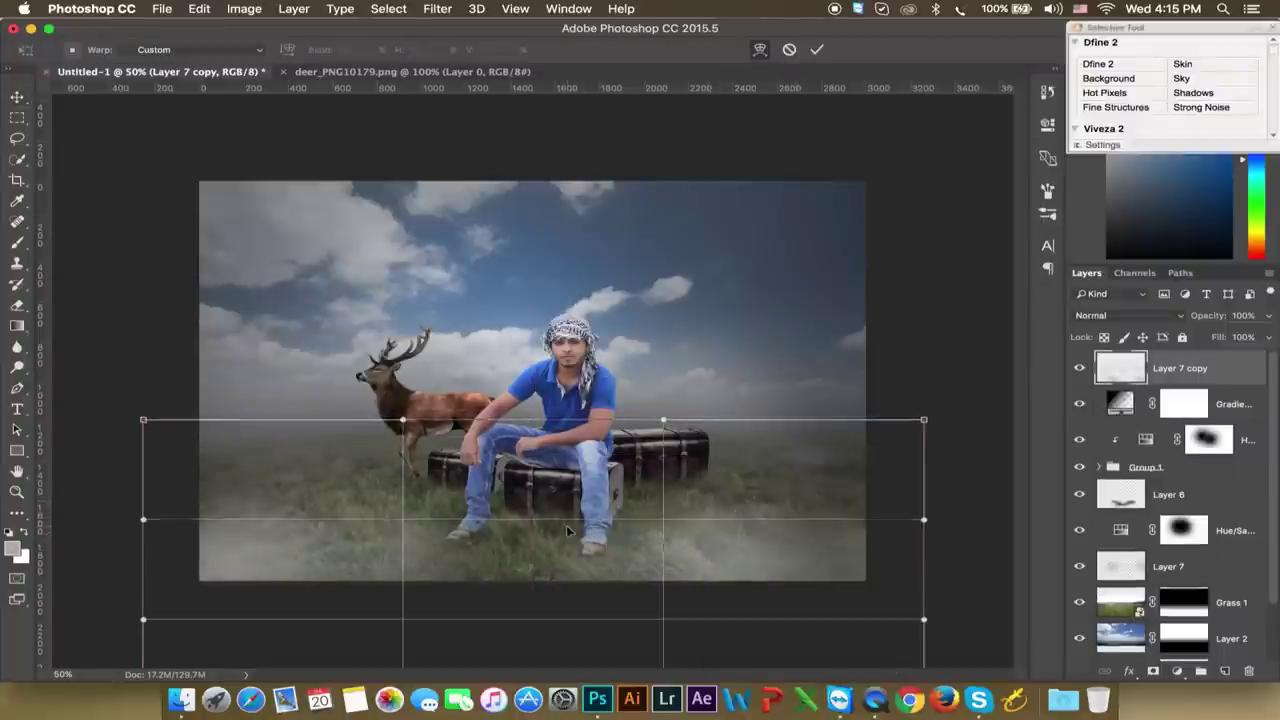
left_click_drag(540, 567, 538, 582)
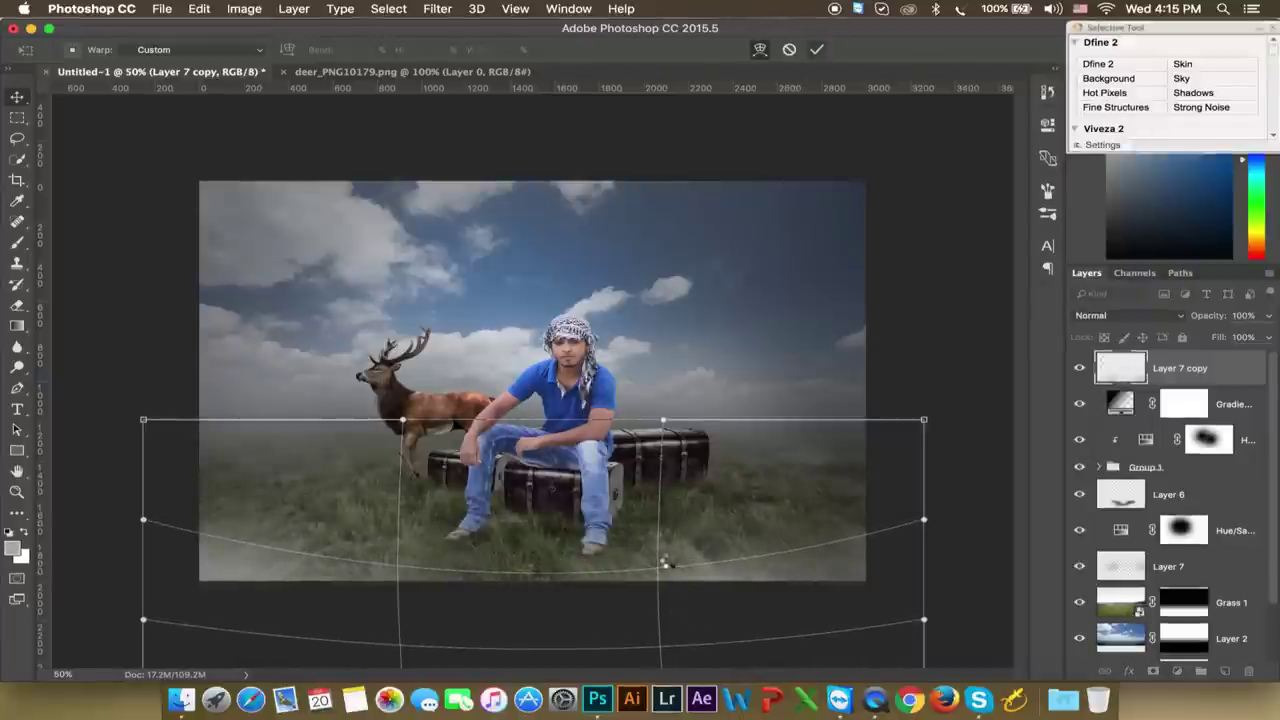
key("Return")
left_click_drag(668, 557, 671, 512)
Fade Layer 7 copy to 79% opacity
left_click_drag(1218, 321, 1186, 322)
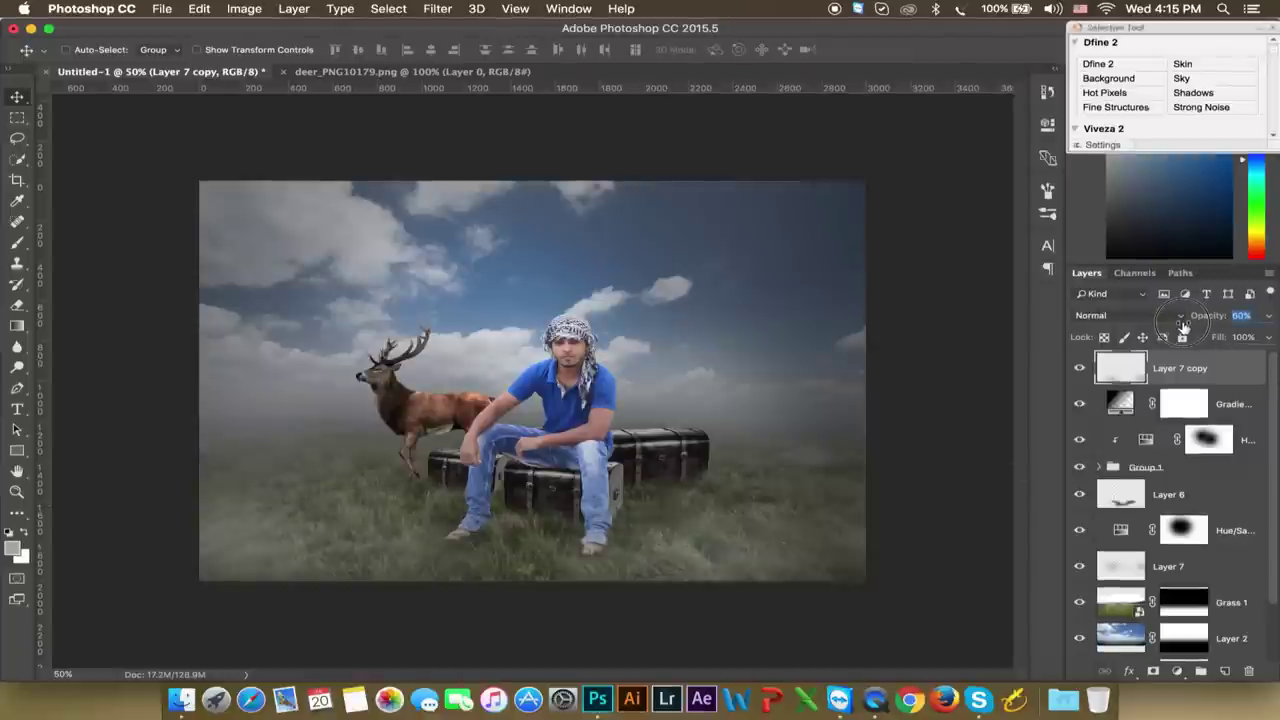
left_click_drag(1186, 325, 1185, 326)
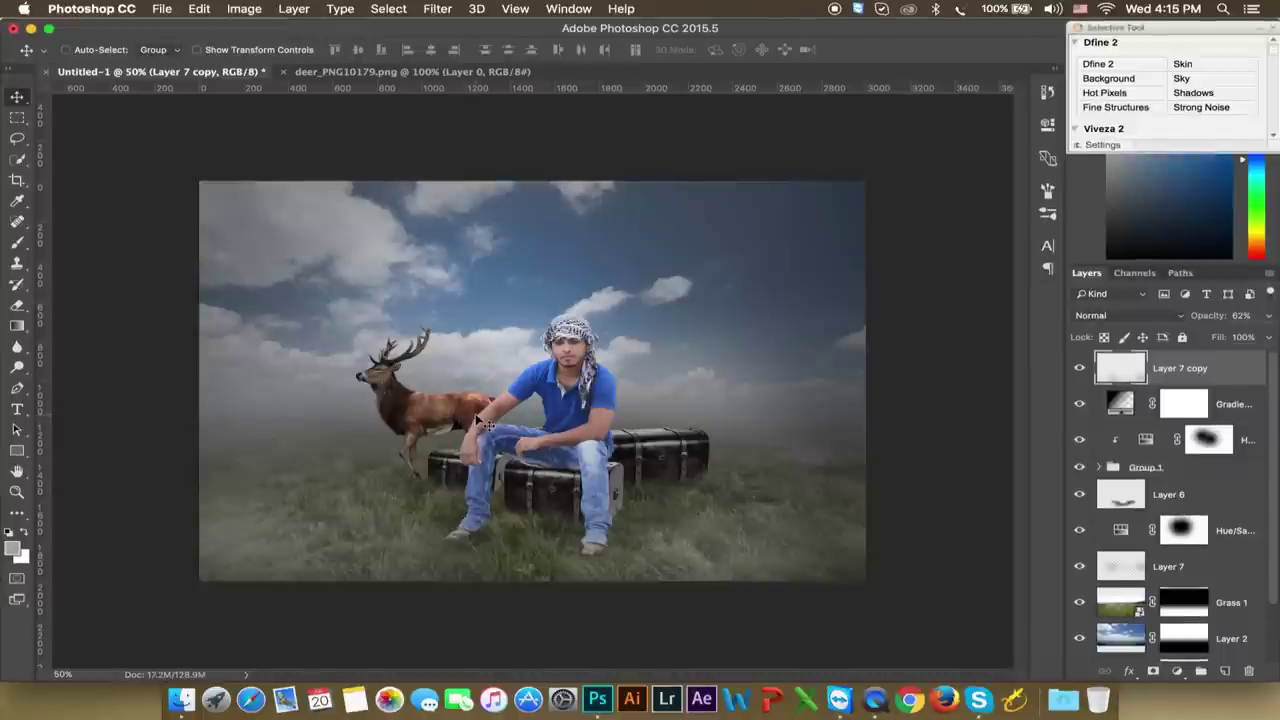
key("ctrl+z")
key("ctrl+z")
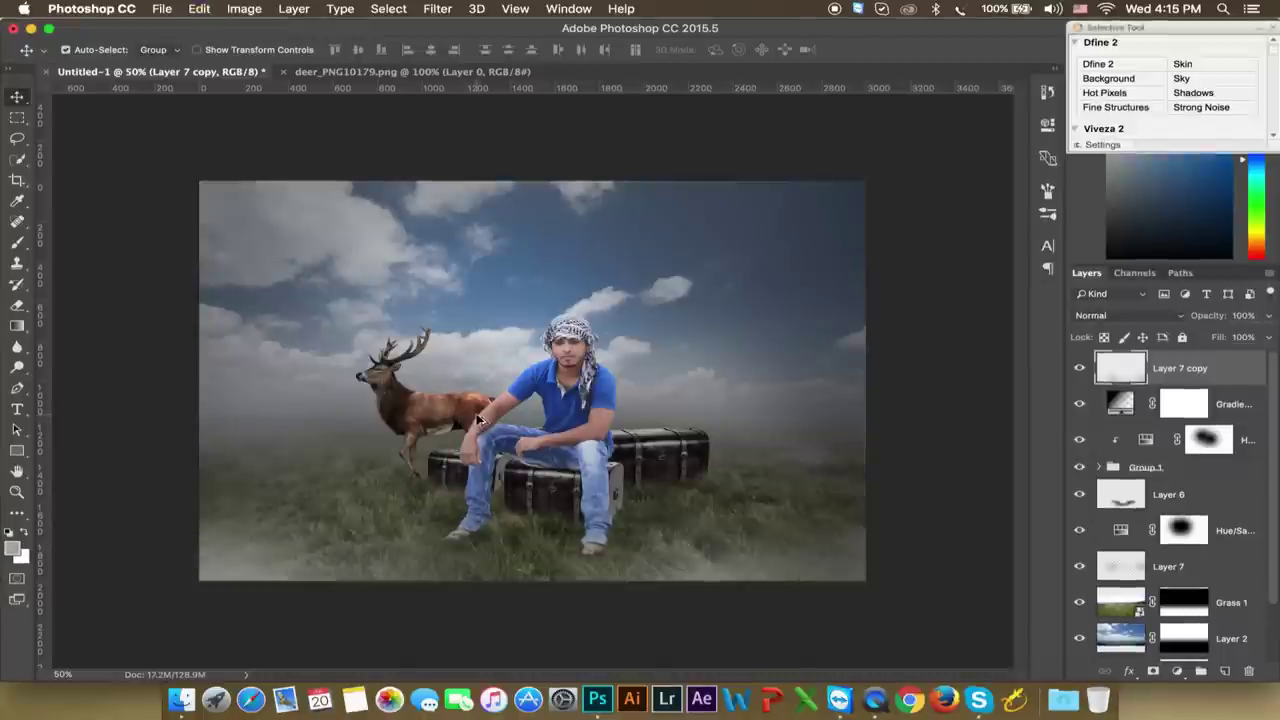
key("ctrl+z")
key("ctrl+z")
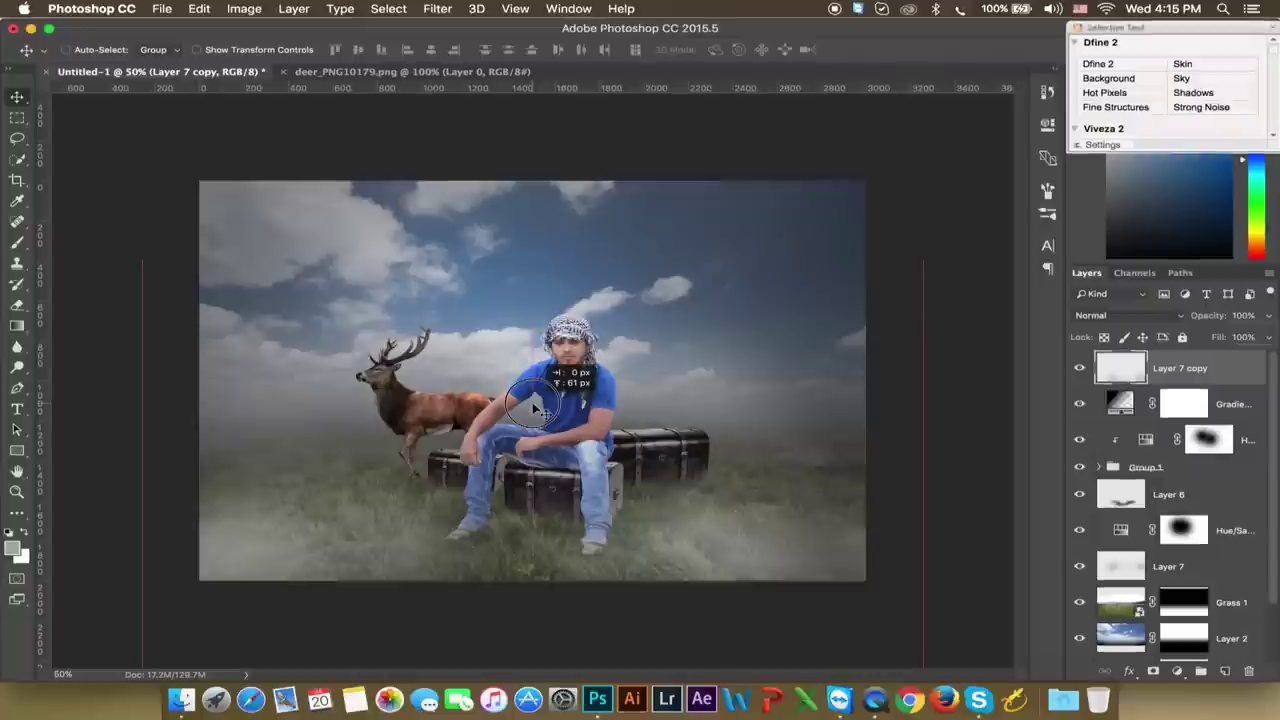
left_click_drag(1203, 322, 1196, 324)
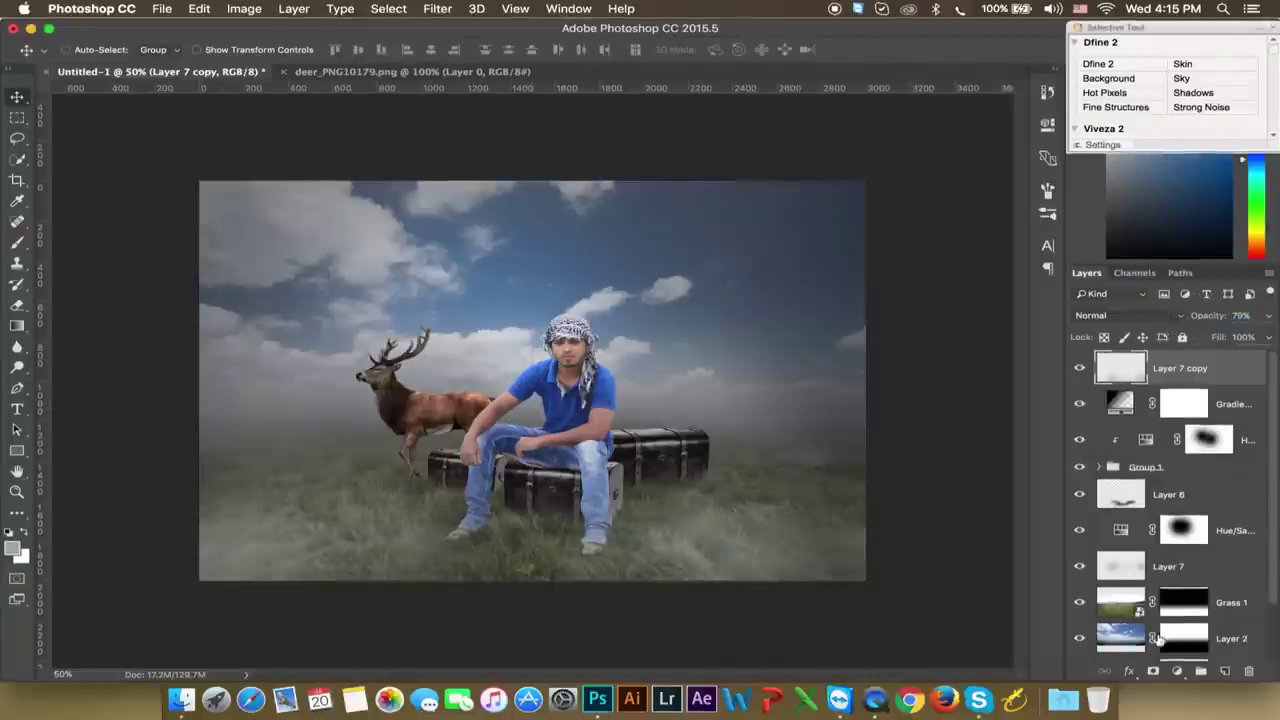
left_click(1177, 672)
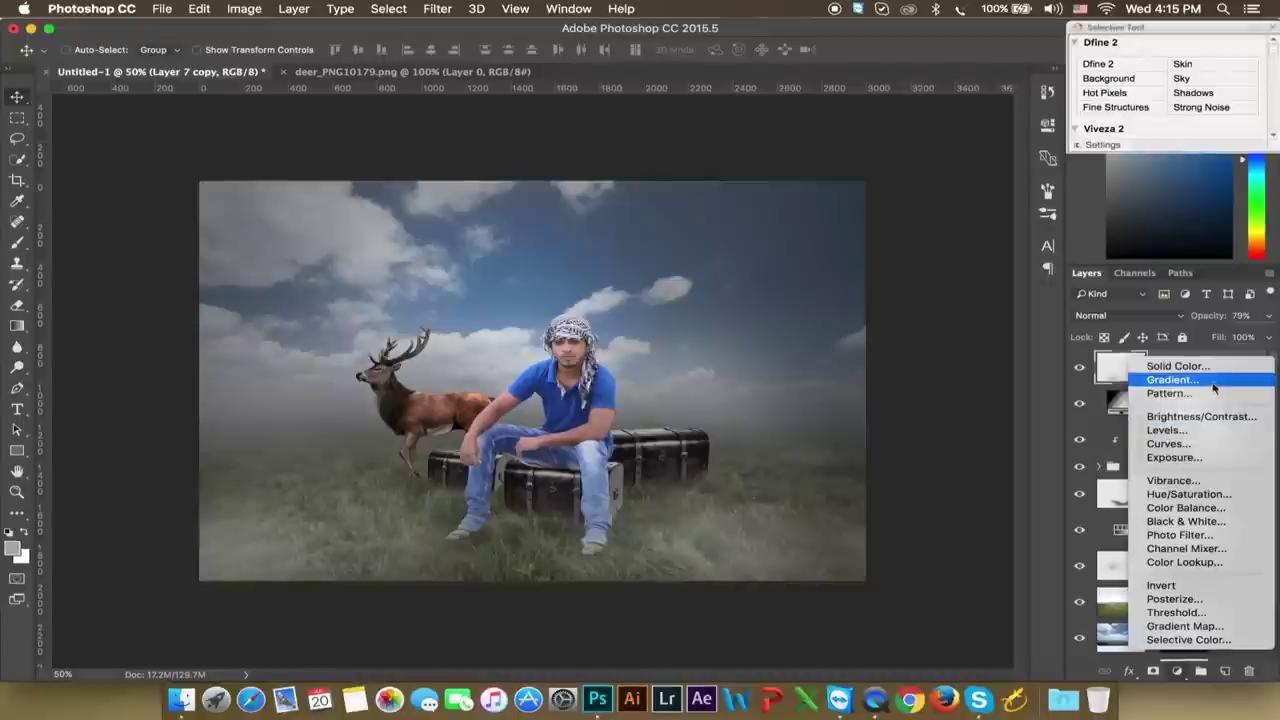
left_click(1010, 415)
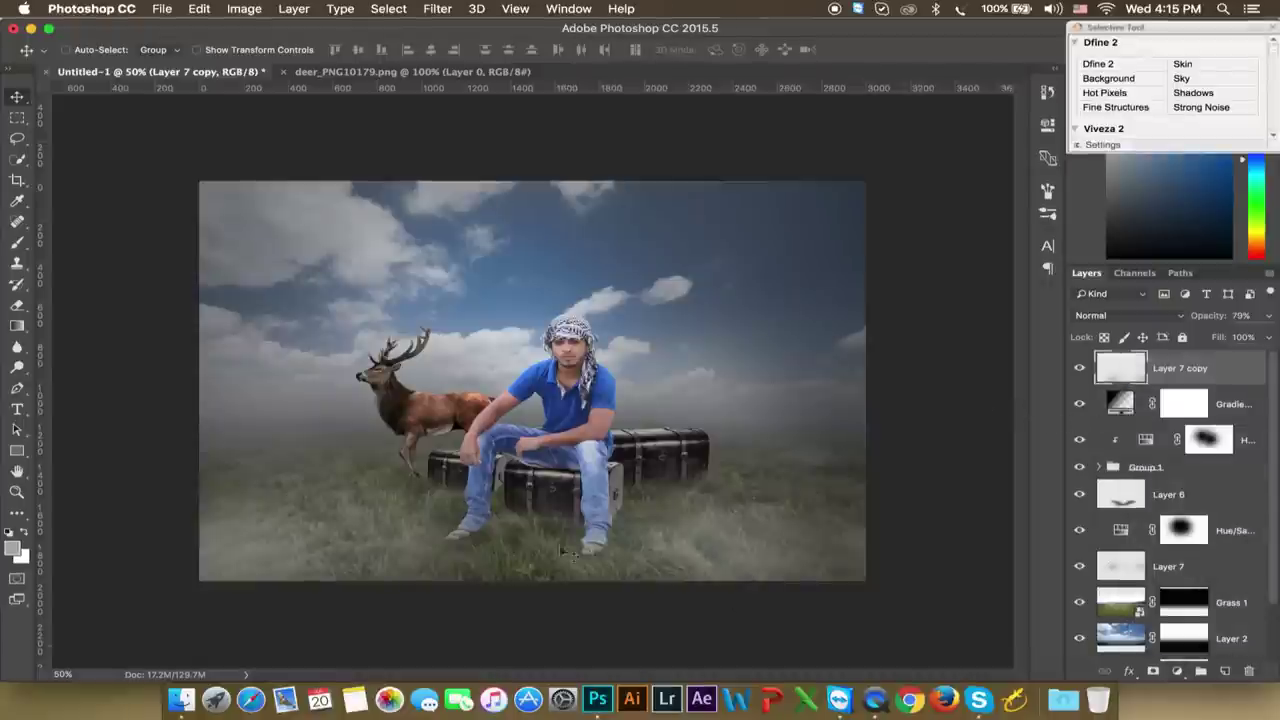
left_click(162, 9)
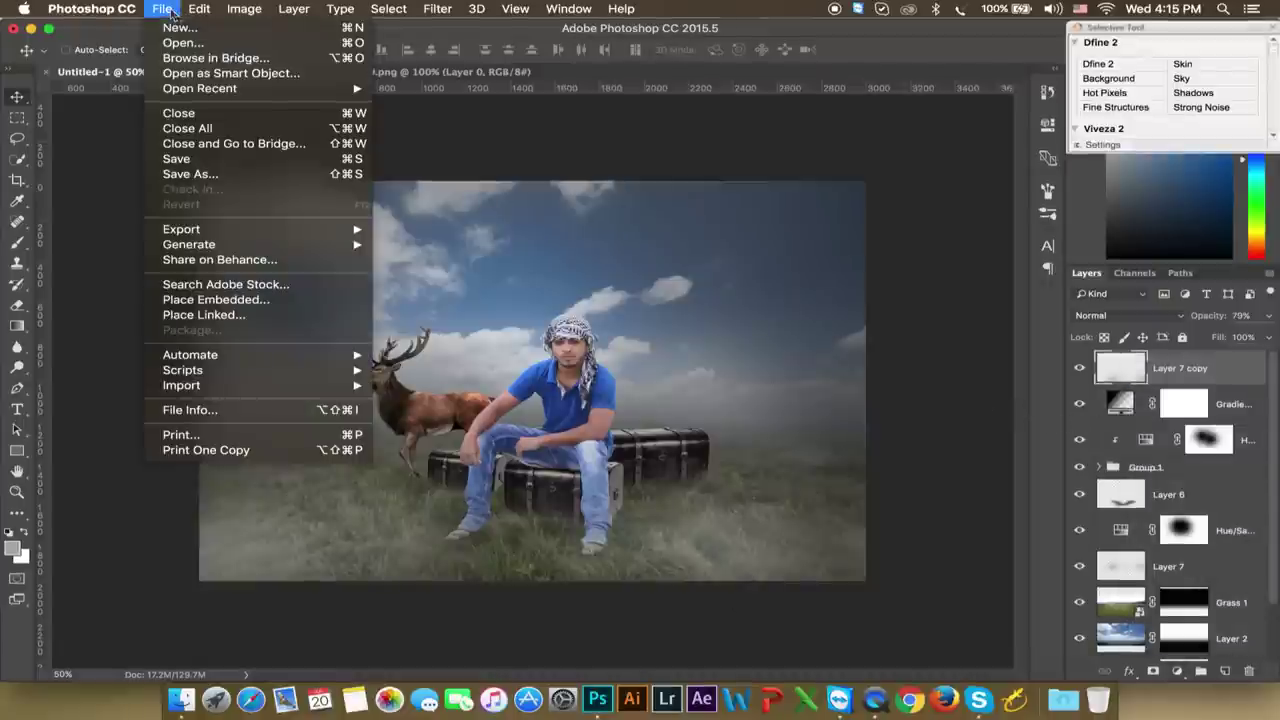
Open Light.jpg as a new document
left_click(178, 43)
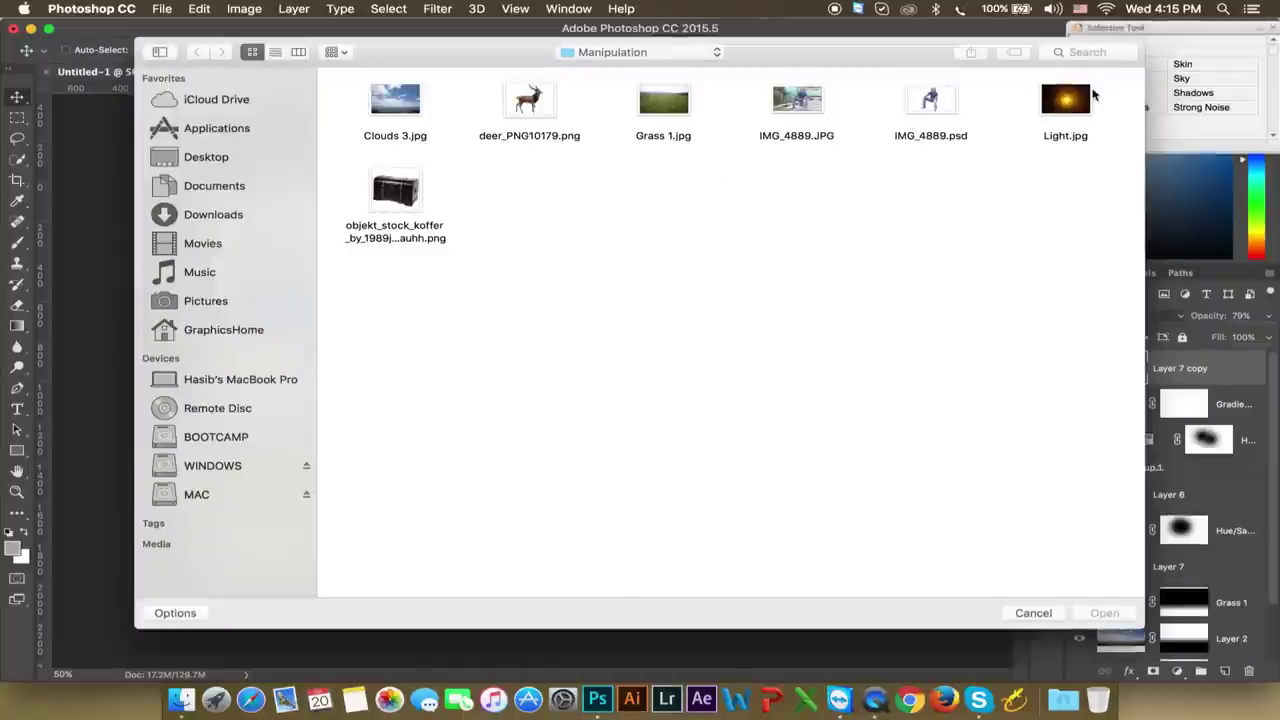
left_click(1052, 108)
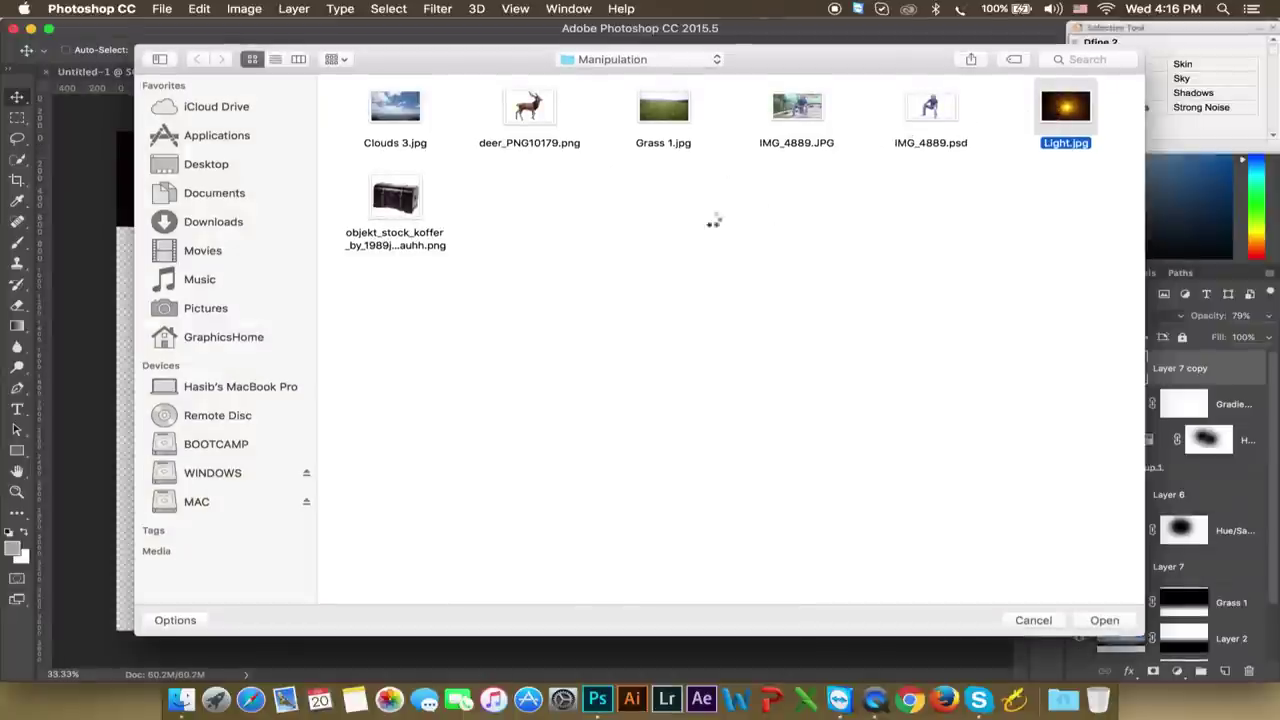
key("Return")
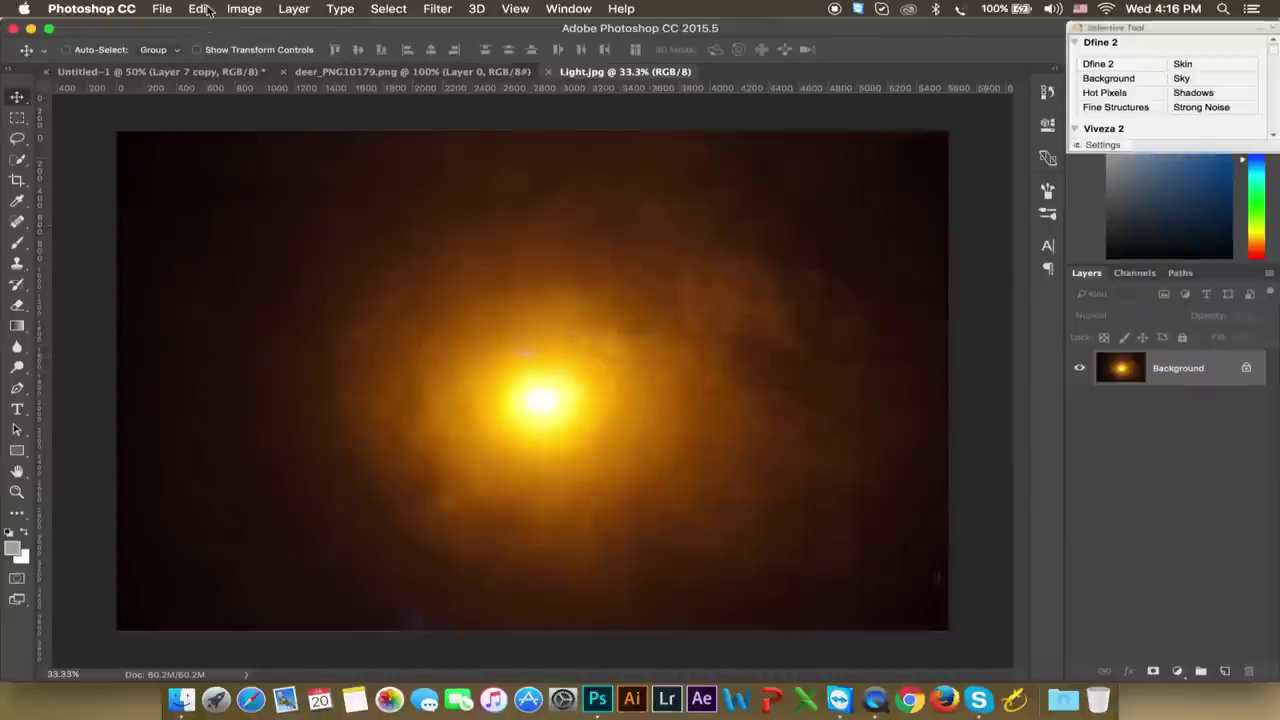
Blur the light image with a 147.1-pixel Gaussian Blur
left_click(437, 9)
mouse_move(445, 198)
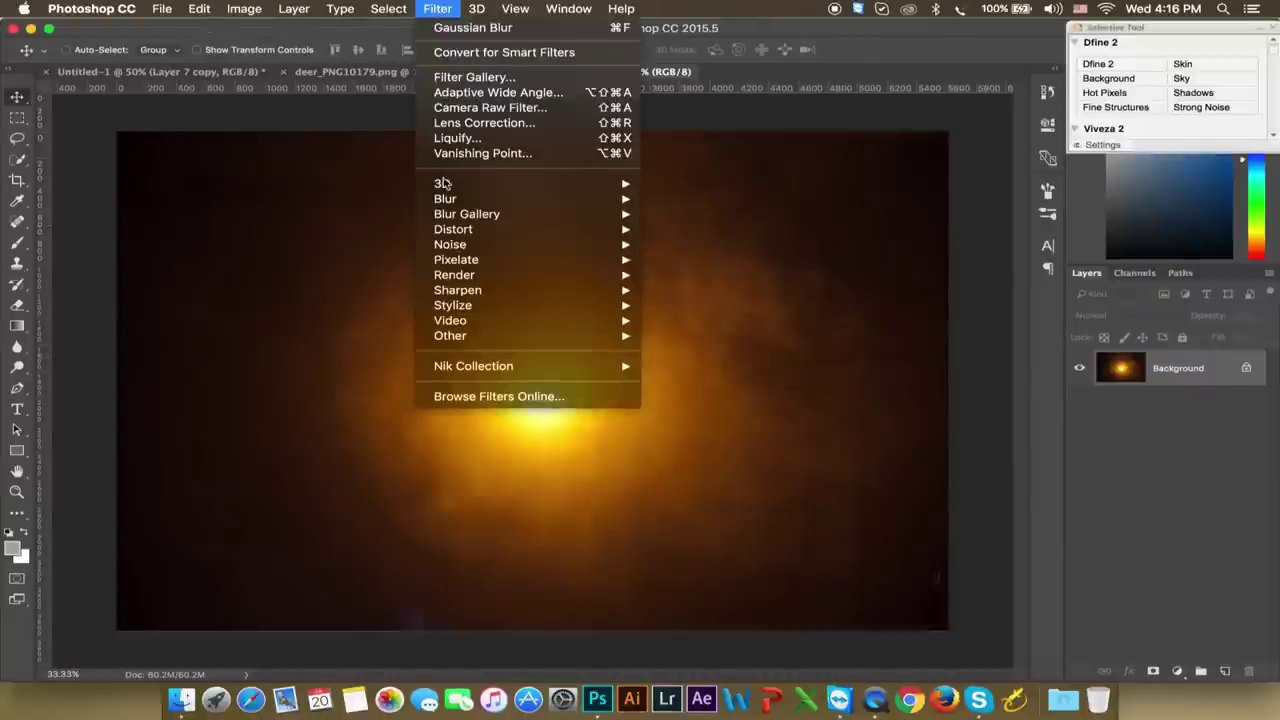
left_click(728, 259)
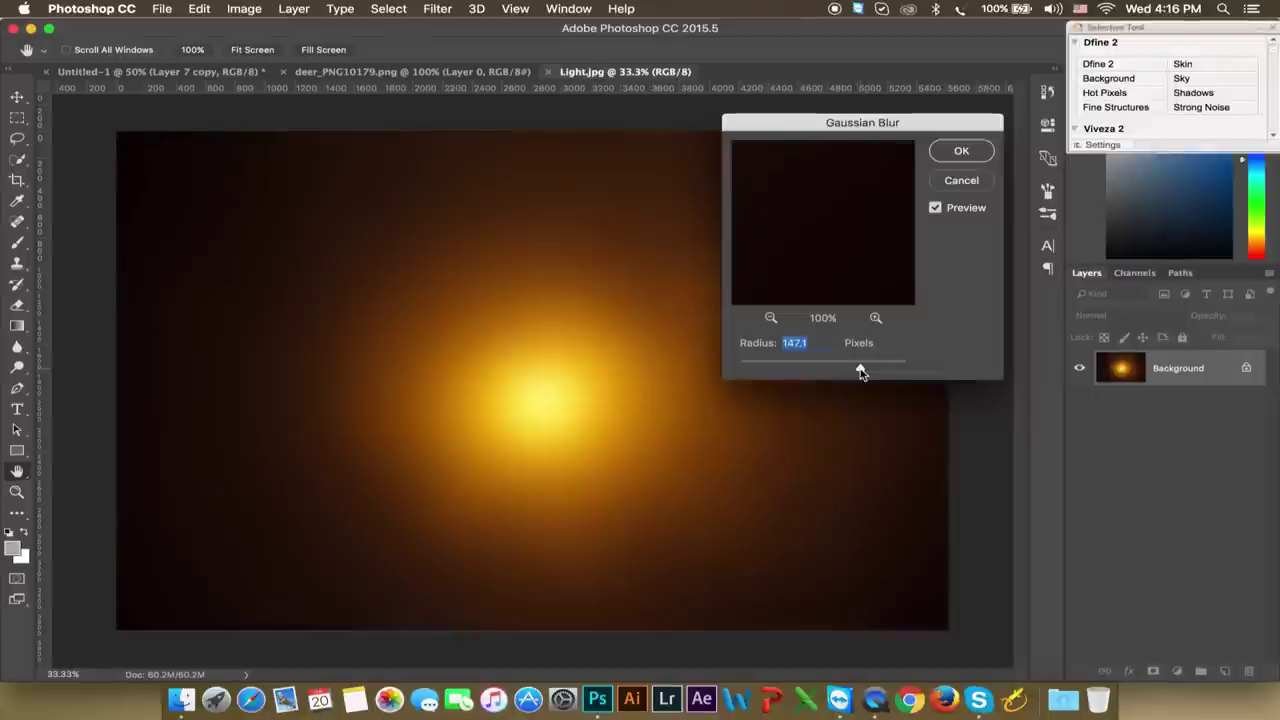
key("Return")
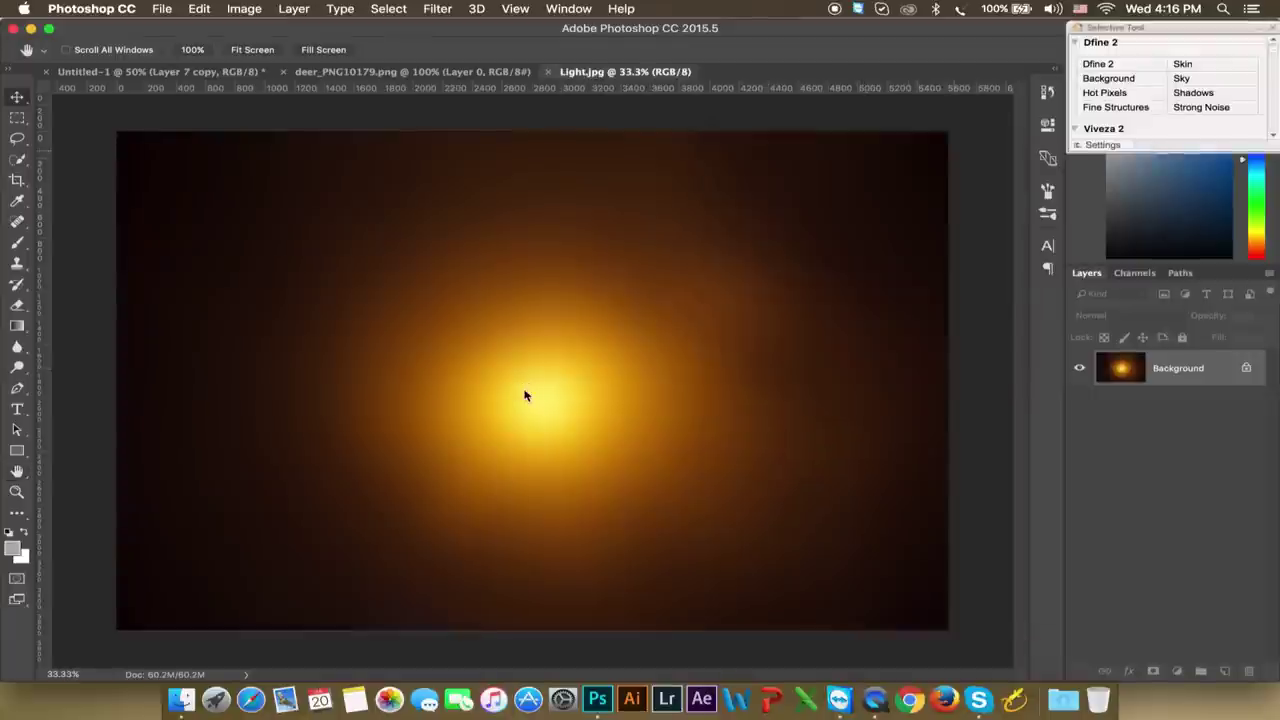
key("v")
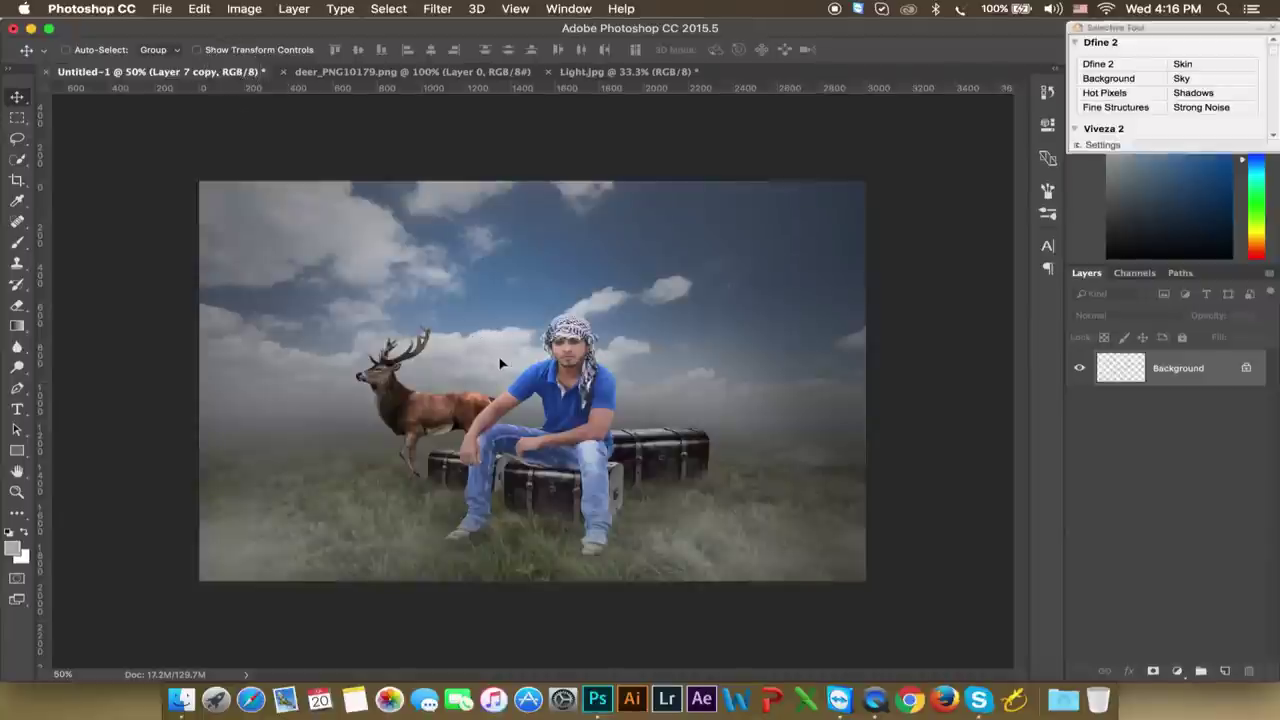
Bring the blurred light into the composite as a Screen layer below Layer 6
left_click_drag(240, 78, 500, 363)
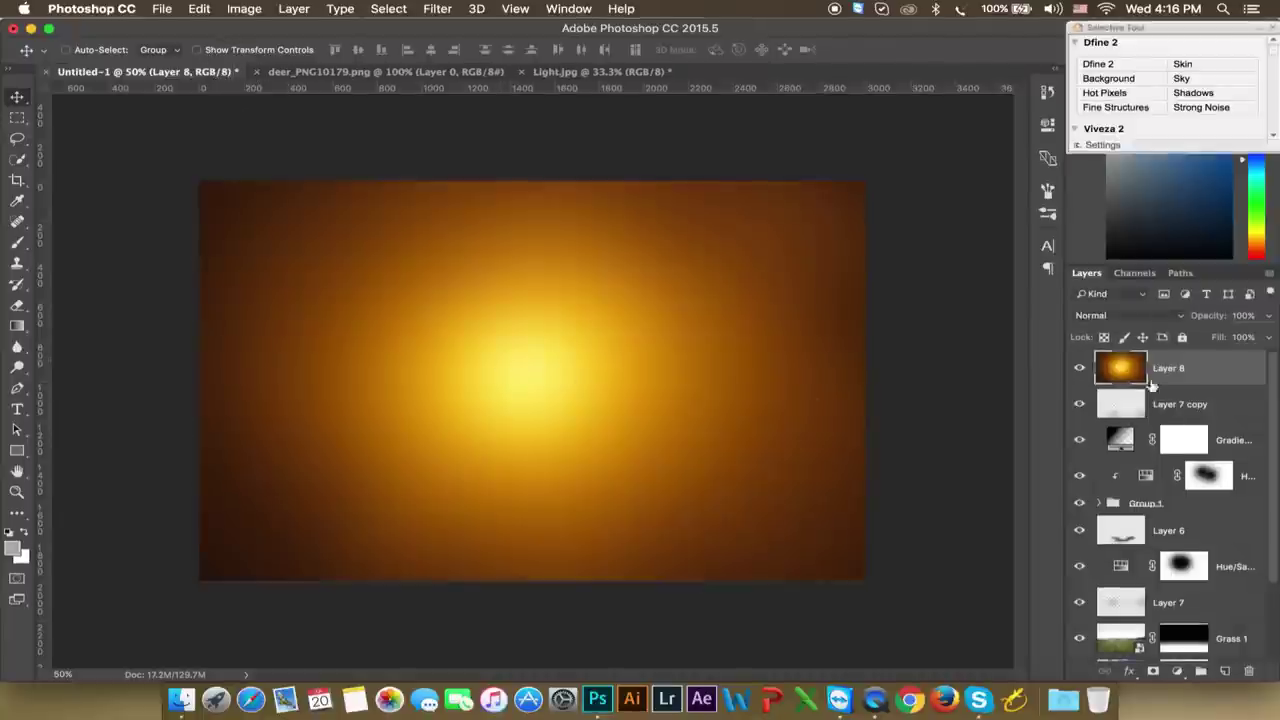
left_click(1120, 315)
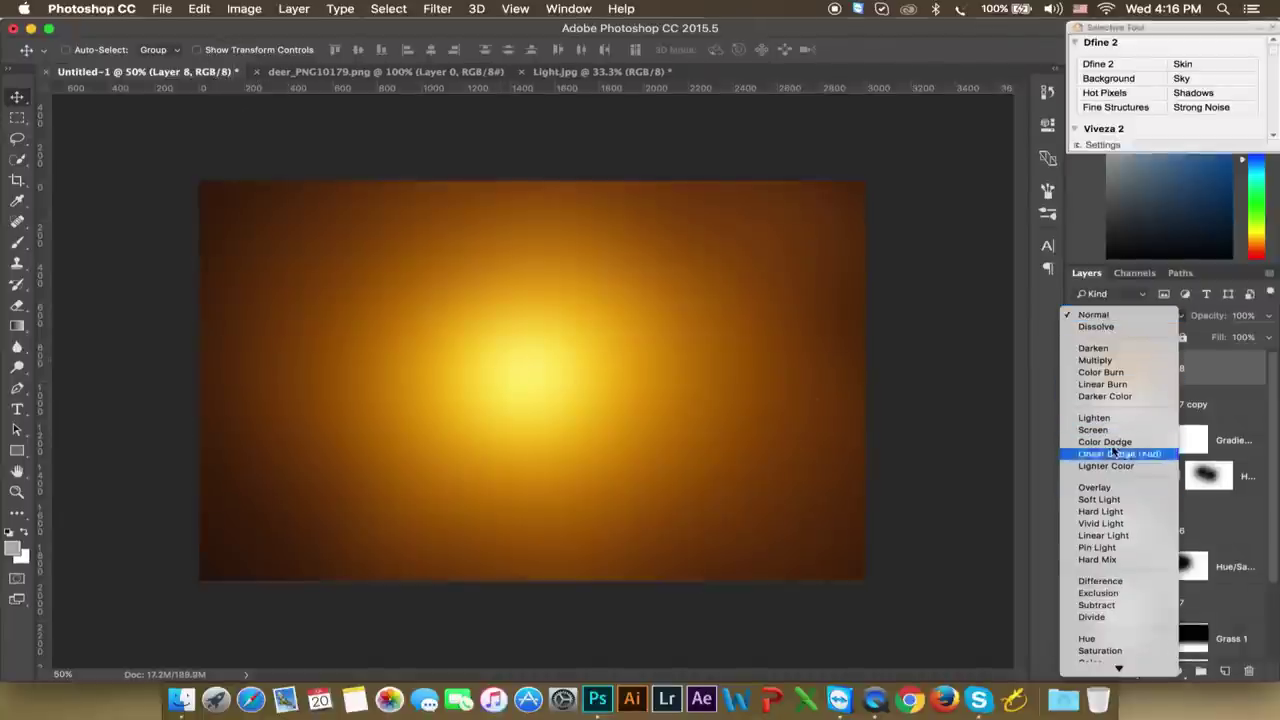
left_click(1093, 429)
left_click_drag(580, 388, 550, 352)
left_click_drag(1120, 368, 1170, 615)
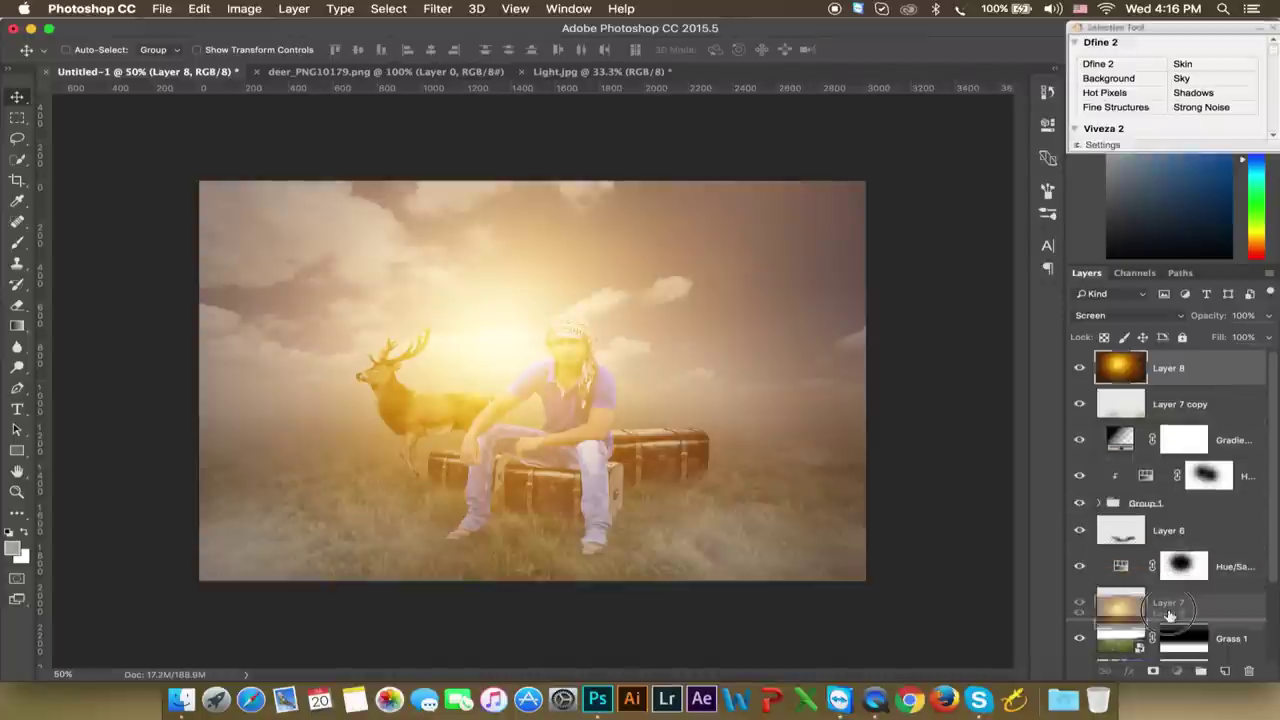
left_click_drag(1170, 615, 1160, 550)
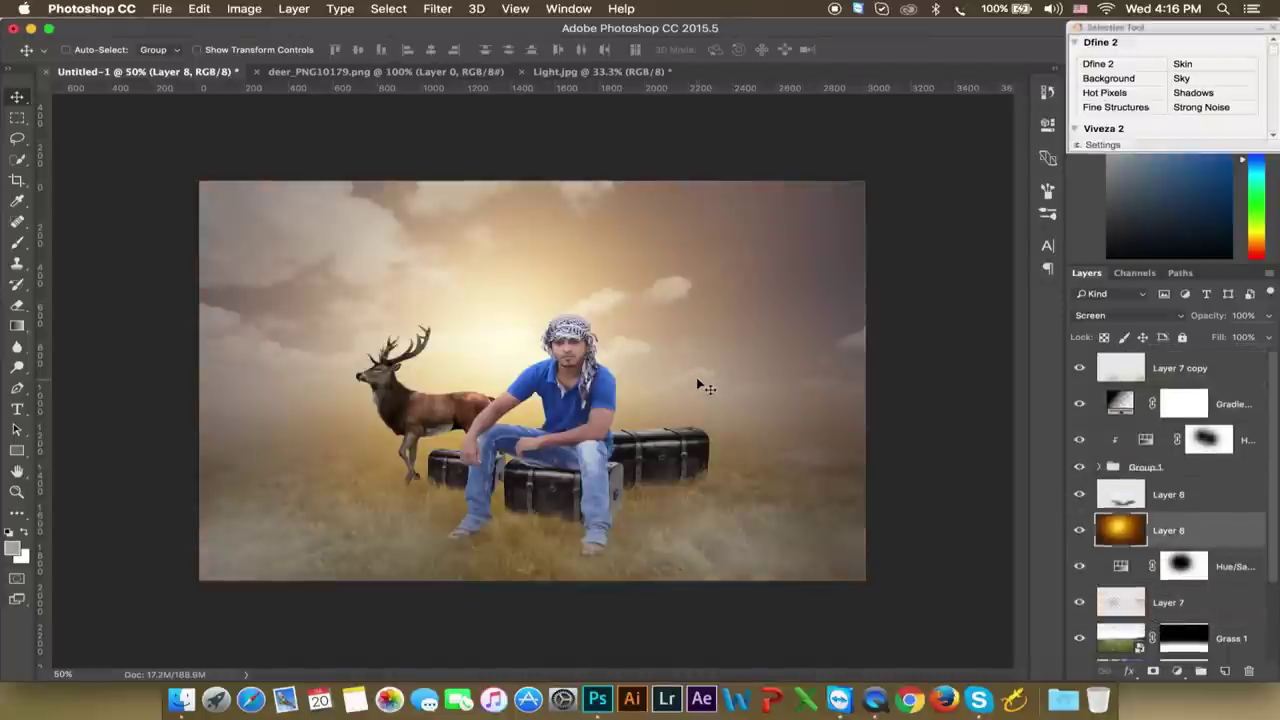
Scale the glow to about 59% and place it behind the man's head
key("ctrl+t")
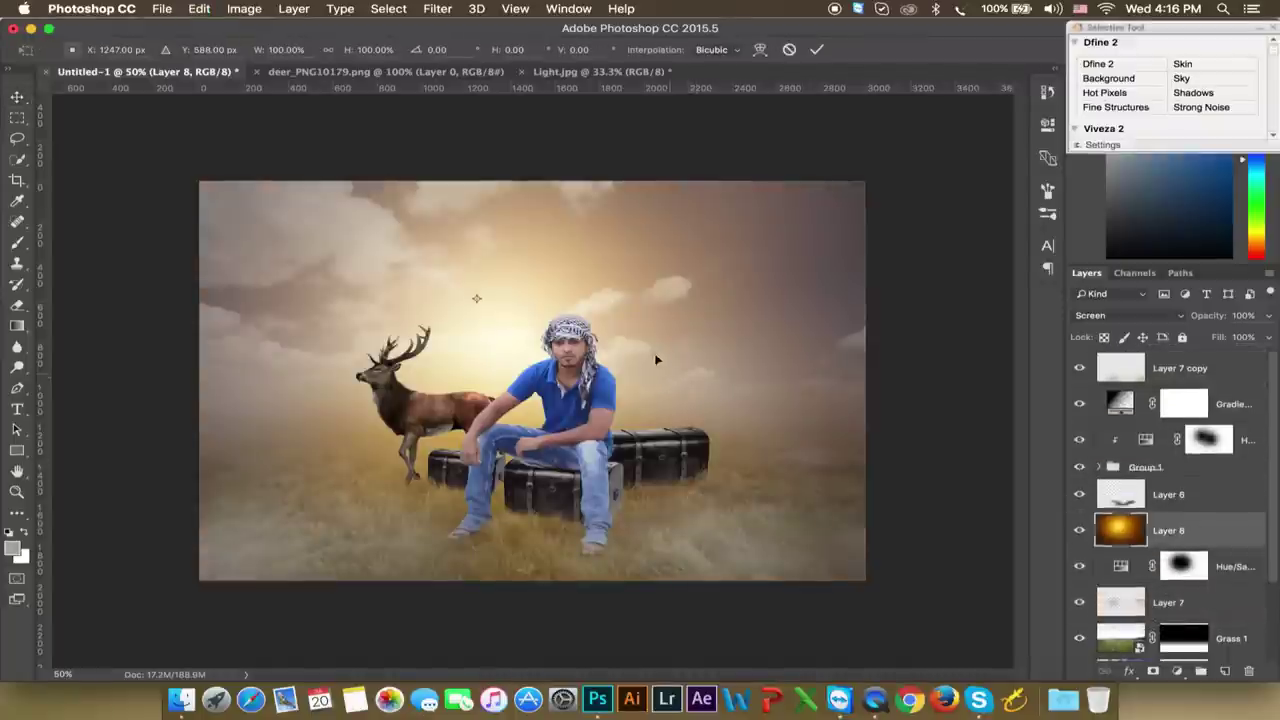
left_click(327, 49)
mouse_move(258, 49)
left_mouse_down()
mouse_move(186, 63)
mouse_move(220, 63)
left_mouse_up()
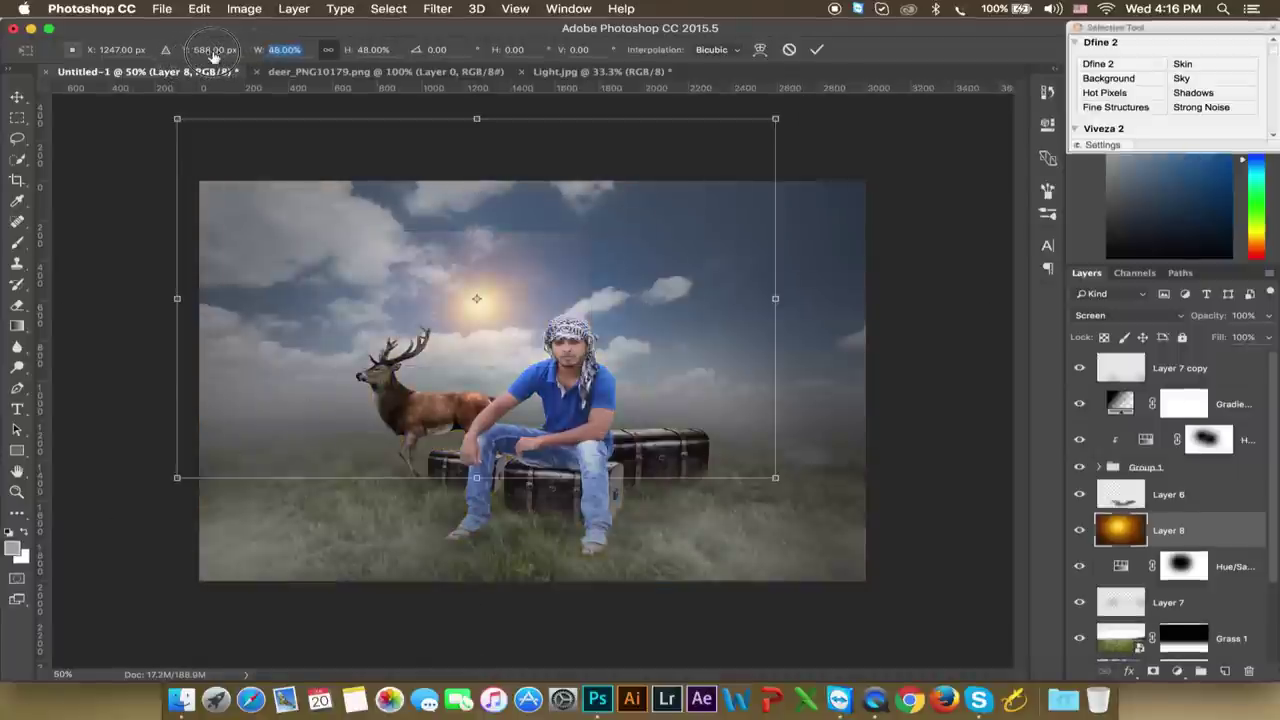
left_click_drag(491, 343, 548, 383)
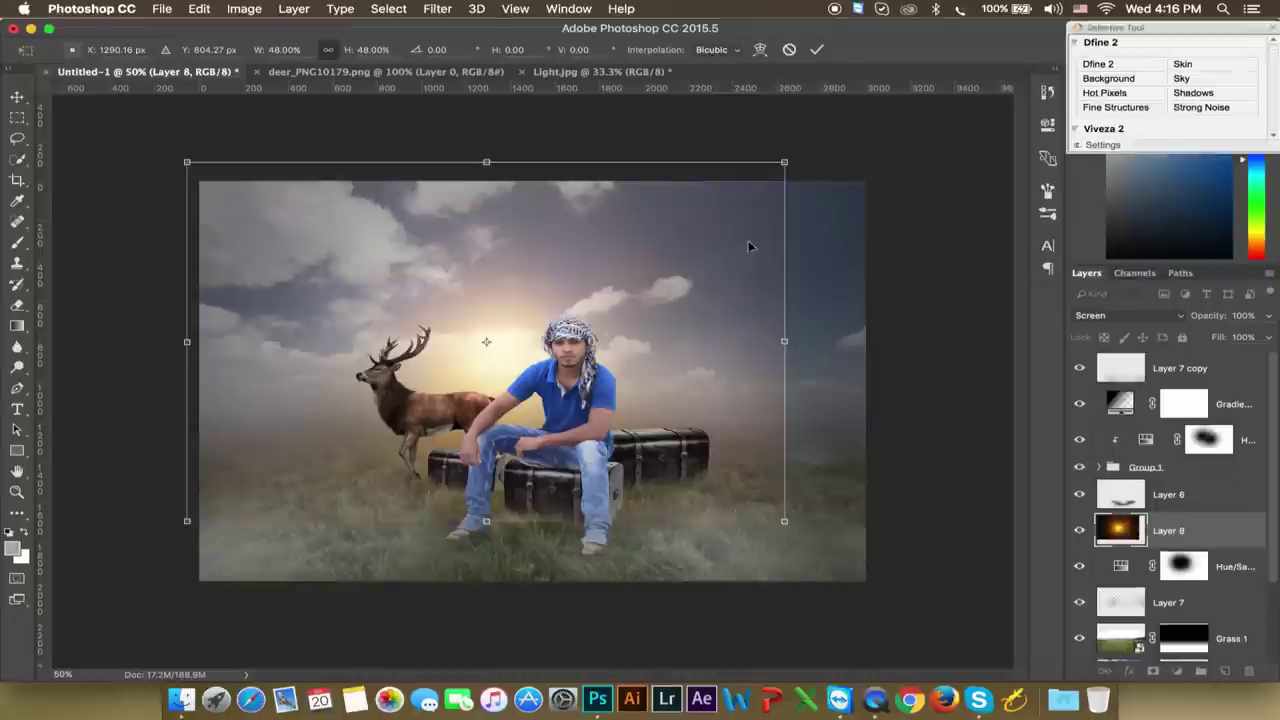
left_click_drag(785, 163, 876, 145)
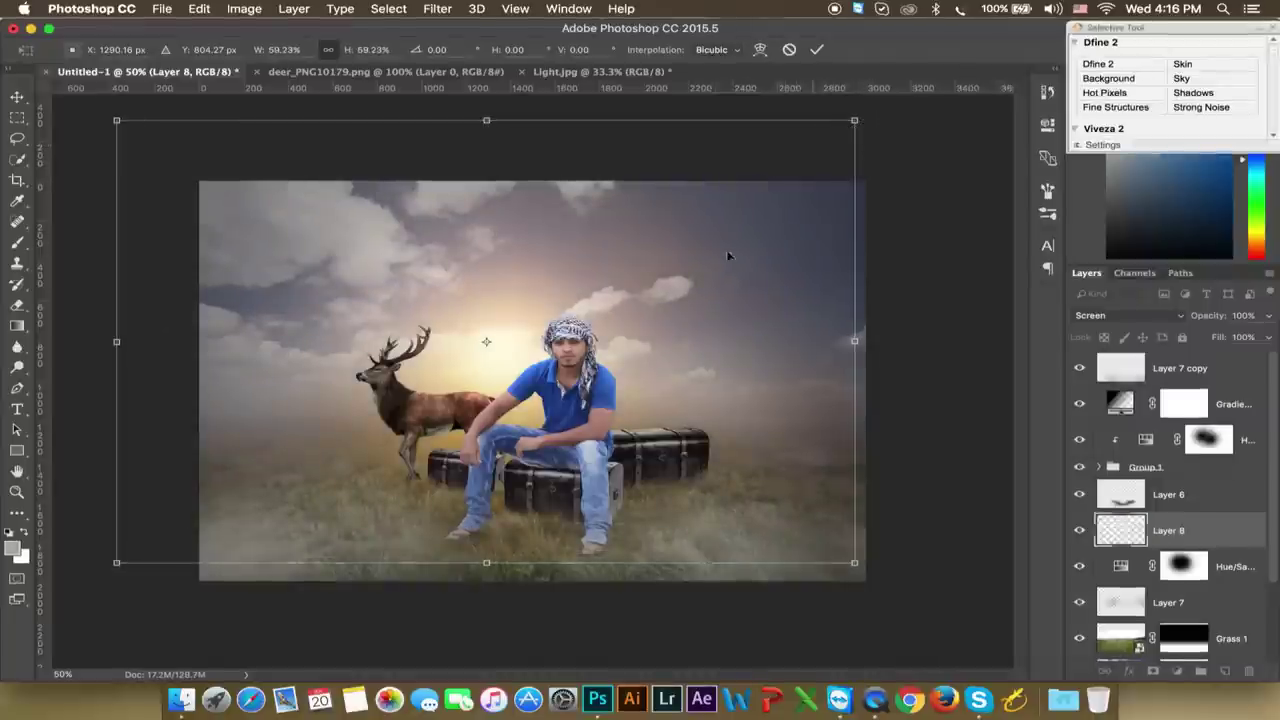
left_click_drag(577, 366, 590, 323)
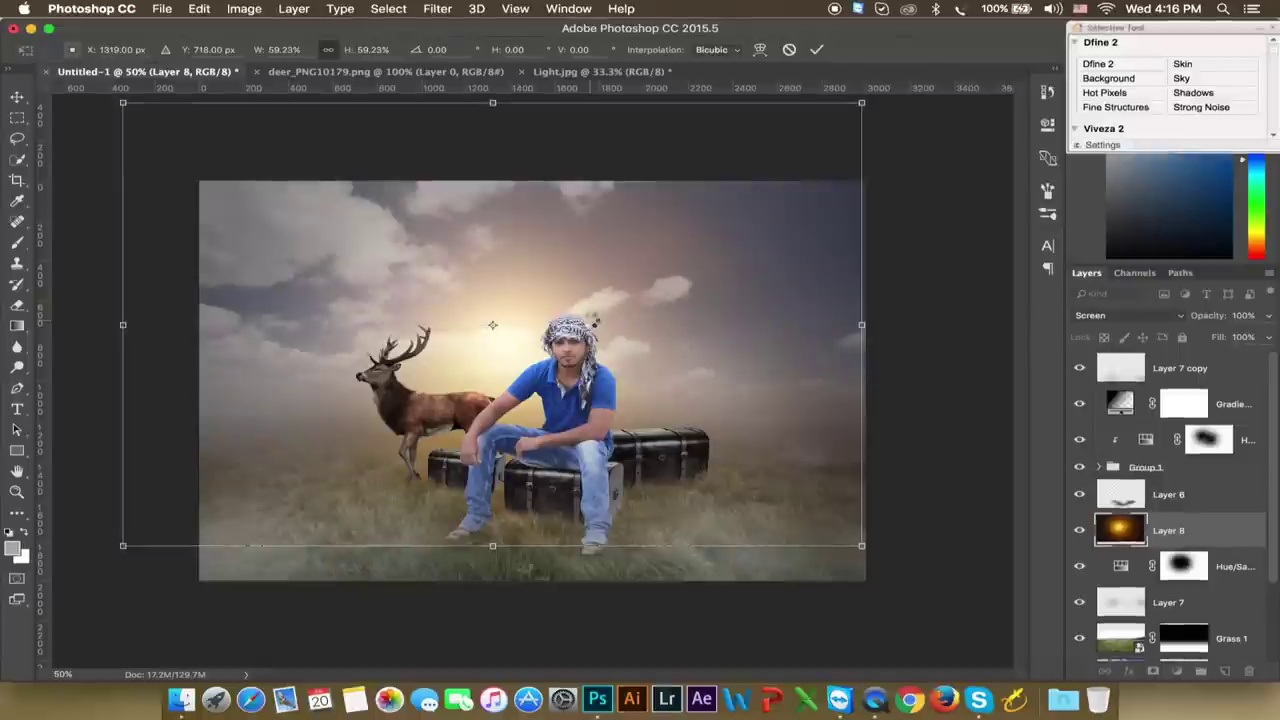
key("Return")
left_click_drag(587, 317, 606, 341)
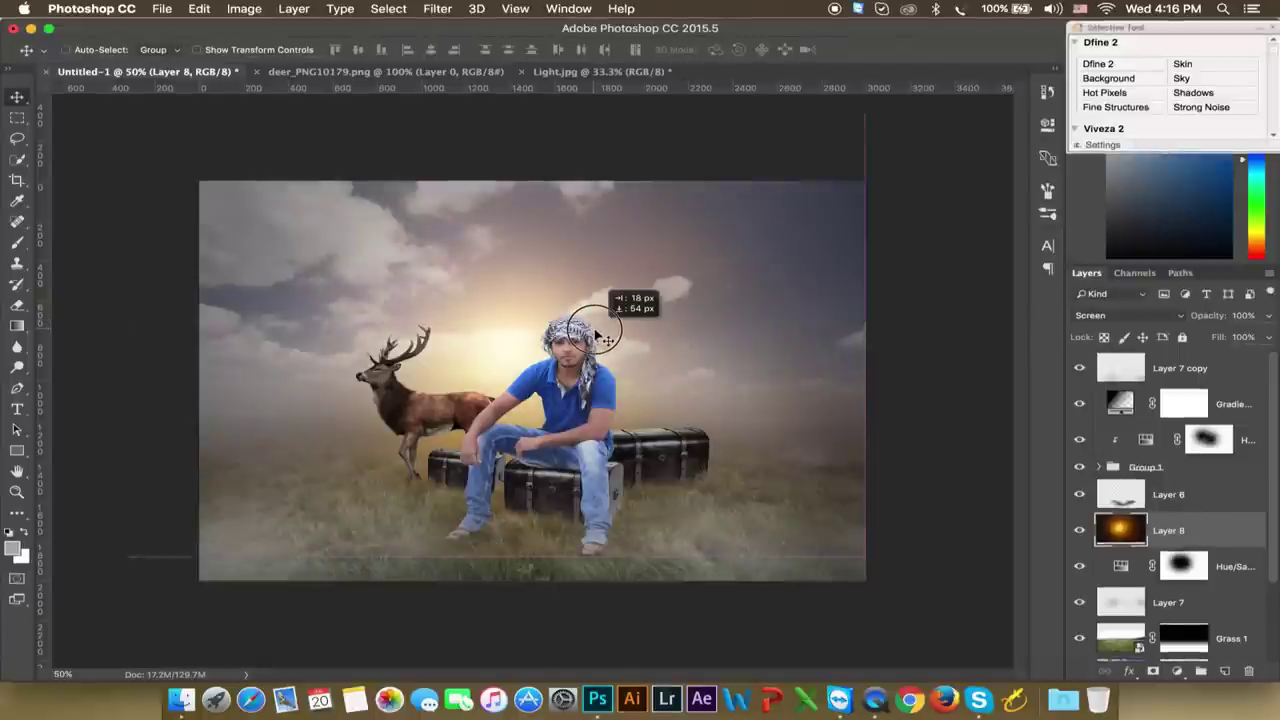
Apply Levels to the glow layer with black input level 7
left_click(244, 9)
mouse_move(273, 52)
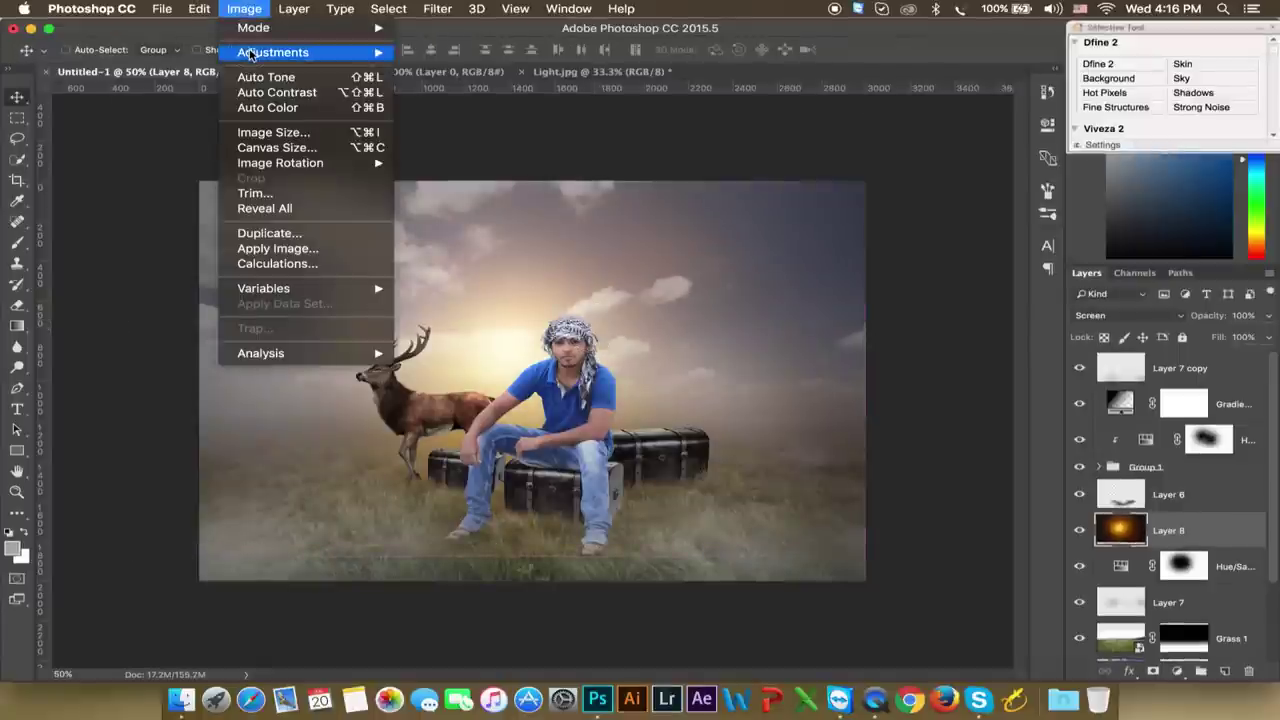
left_click(463, 80)
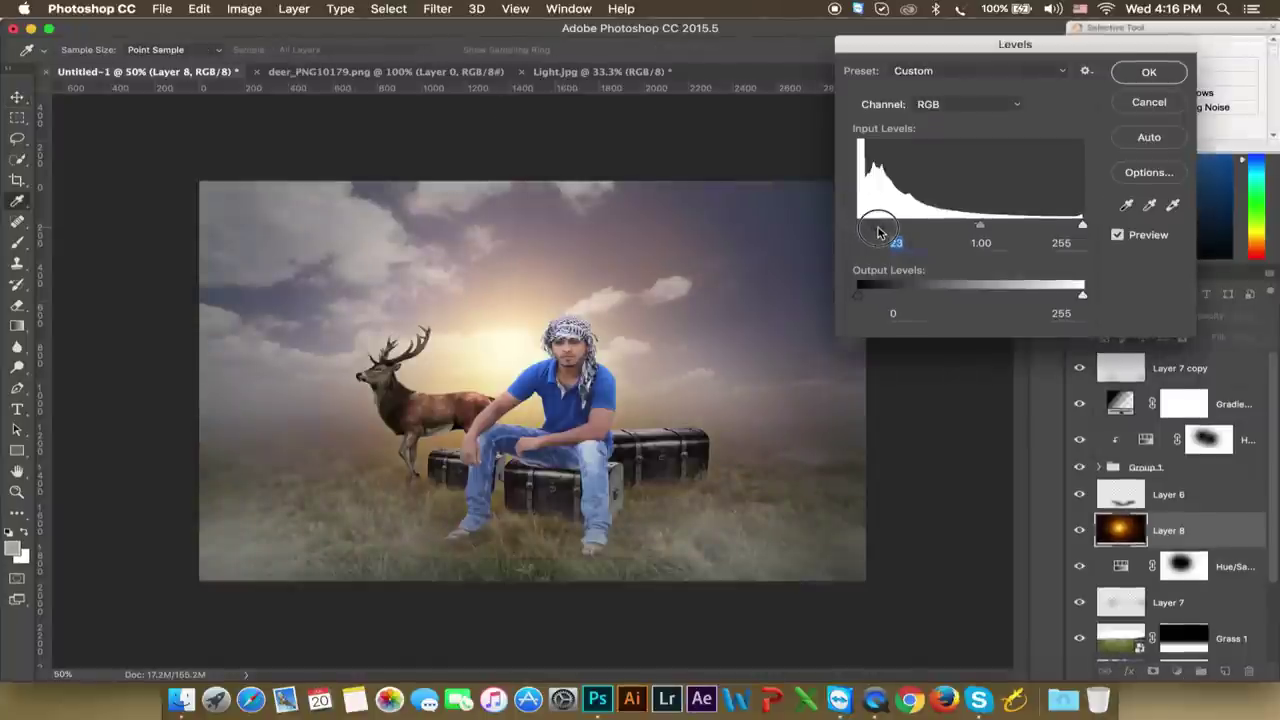
left_click_drag(878, 232, 901, 236)
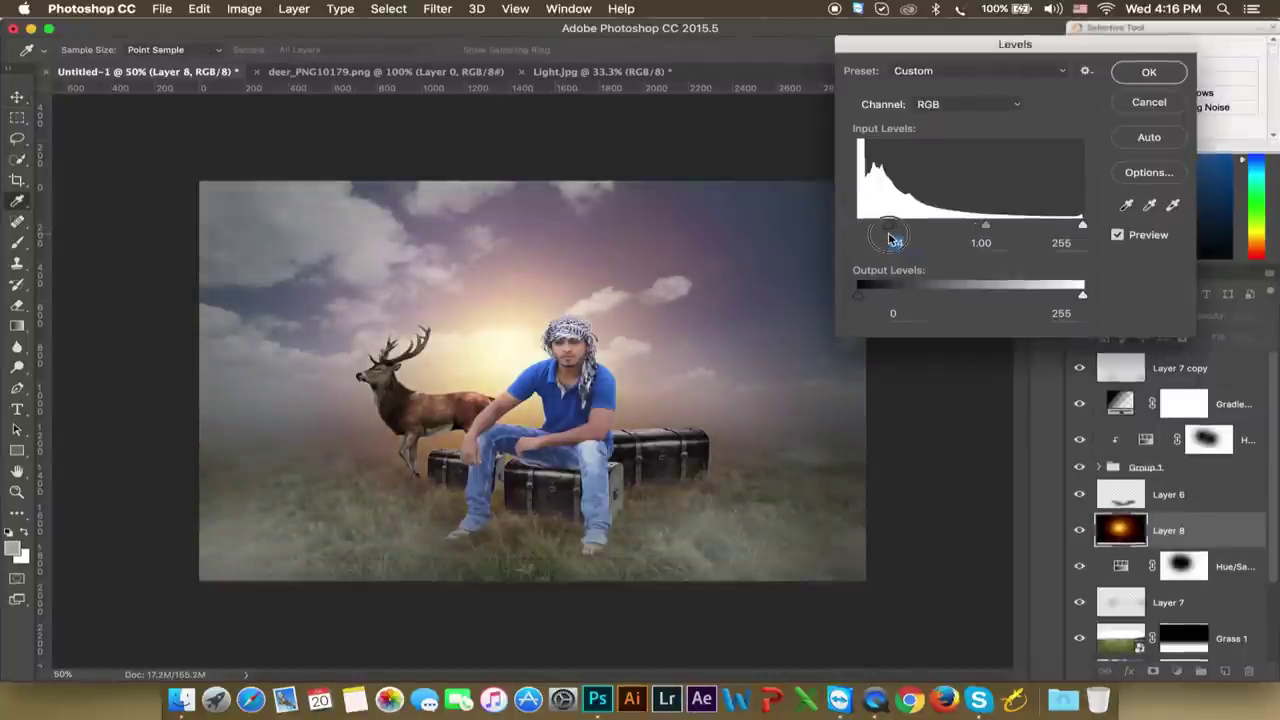
left_click_drag(901, 236, 866, 238)
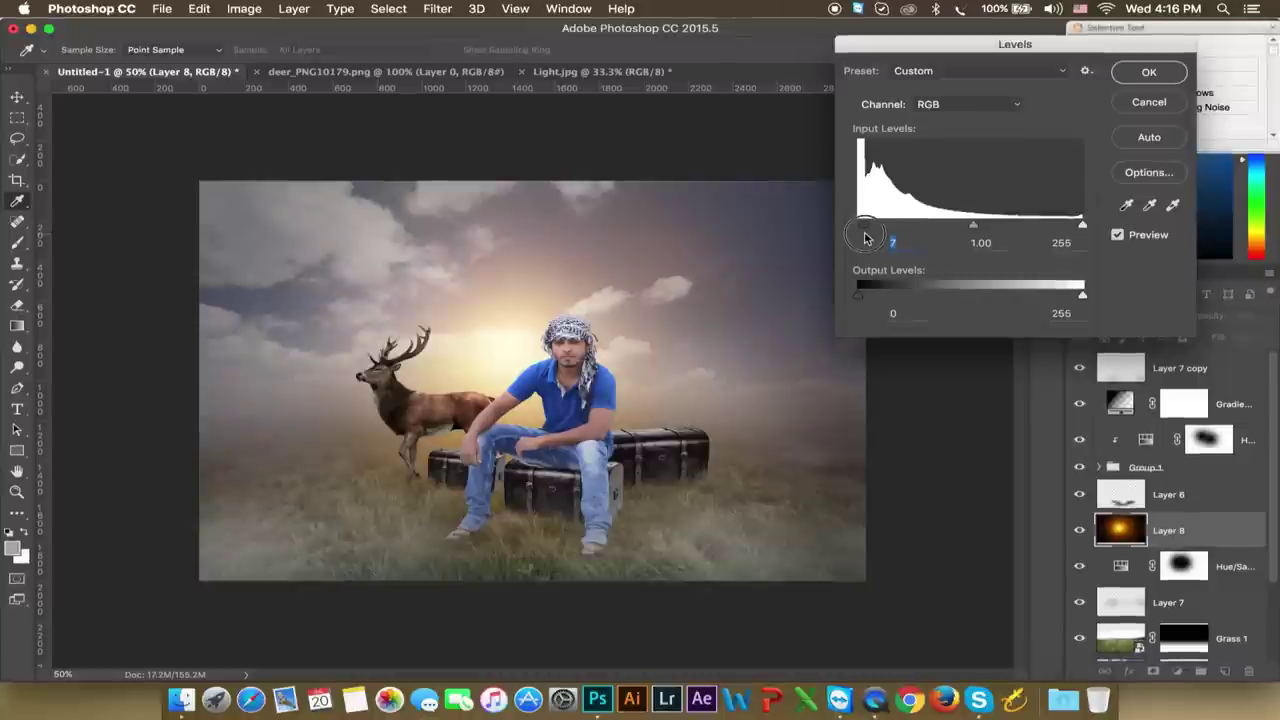
left_click(1140, 78)
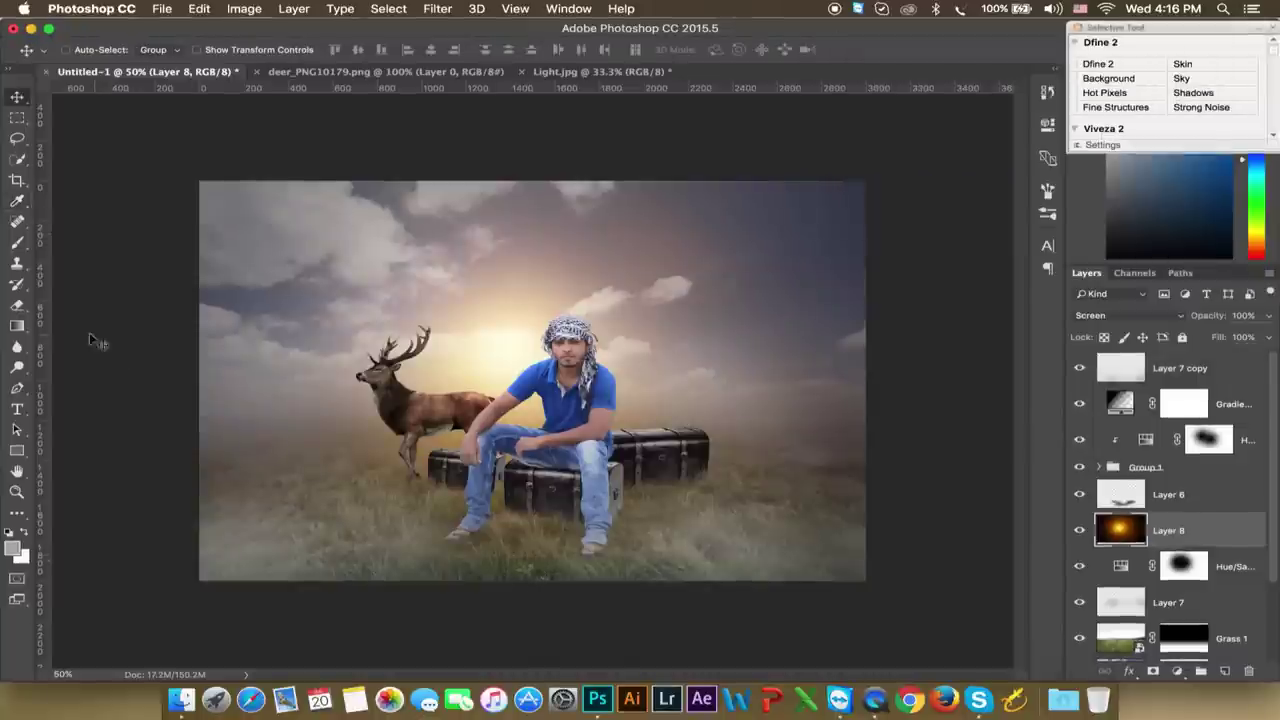
Pick the soft Eraser and bring up its brush size and hardness settings
left_click(17, 305)
left_click(88, 297)
right_click(308, 341)
Erase the top of the glow with a soft 0%-hardness, 1040 px brush
left_click(444, 482)
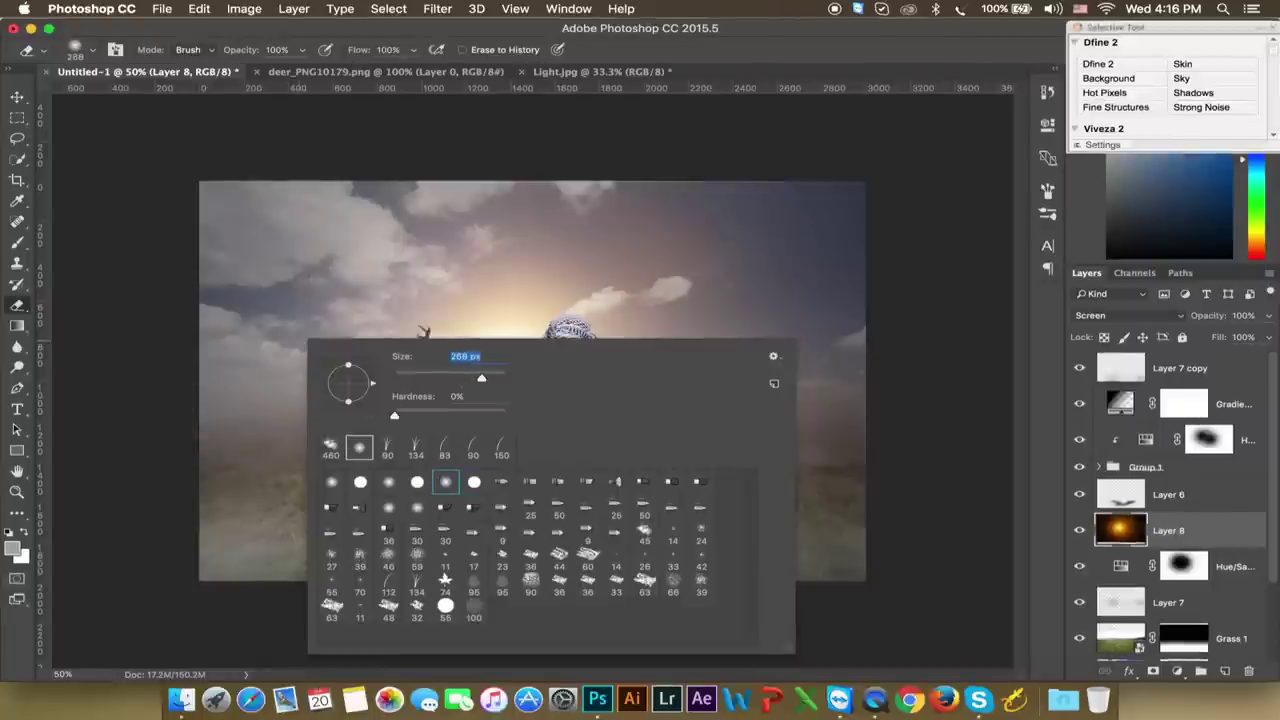
left_click_drag(503, 374, 487, 381)
key("Return")
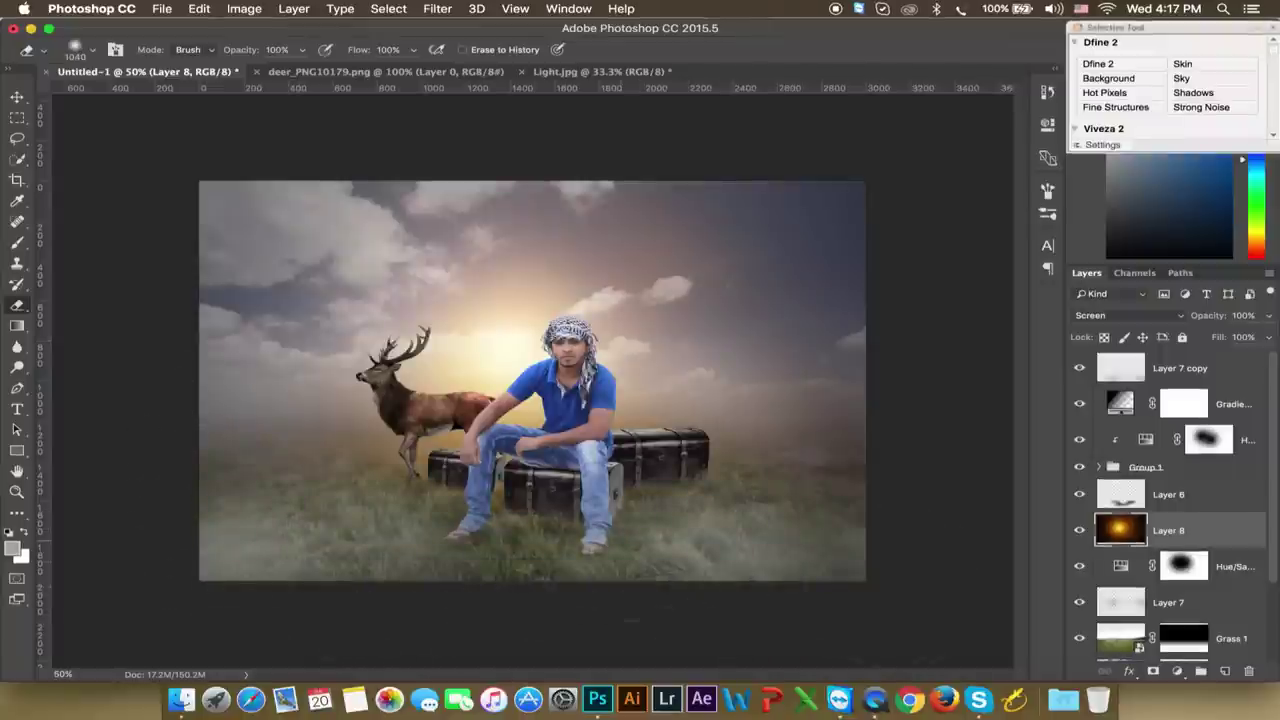
mouse_move(845, 215)
left_mouse_down()
mouse_move(400, 129)
mouse_move(145, 115)
left_mouse_up()
Nudge the glow slightly left and bring its opacity back to 99%
left_click(17, 117)
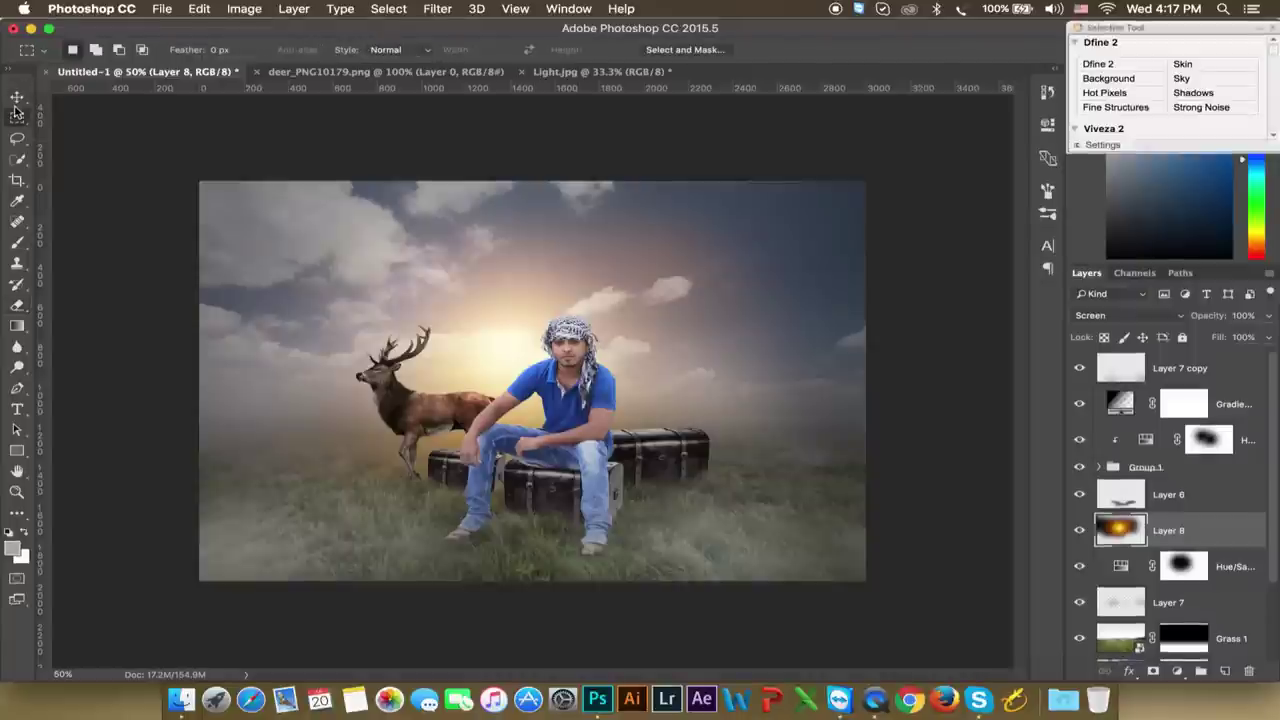
left_click(17, 96)
left_click_drag(533, 330, 540, 320)
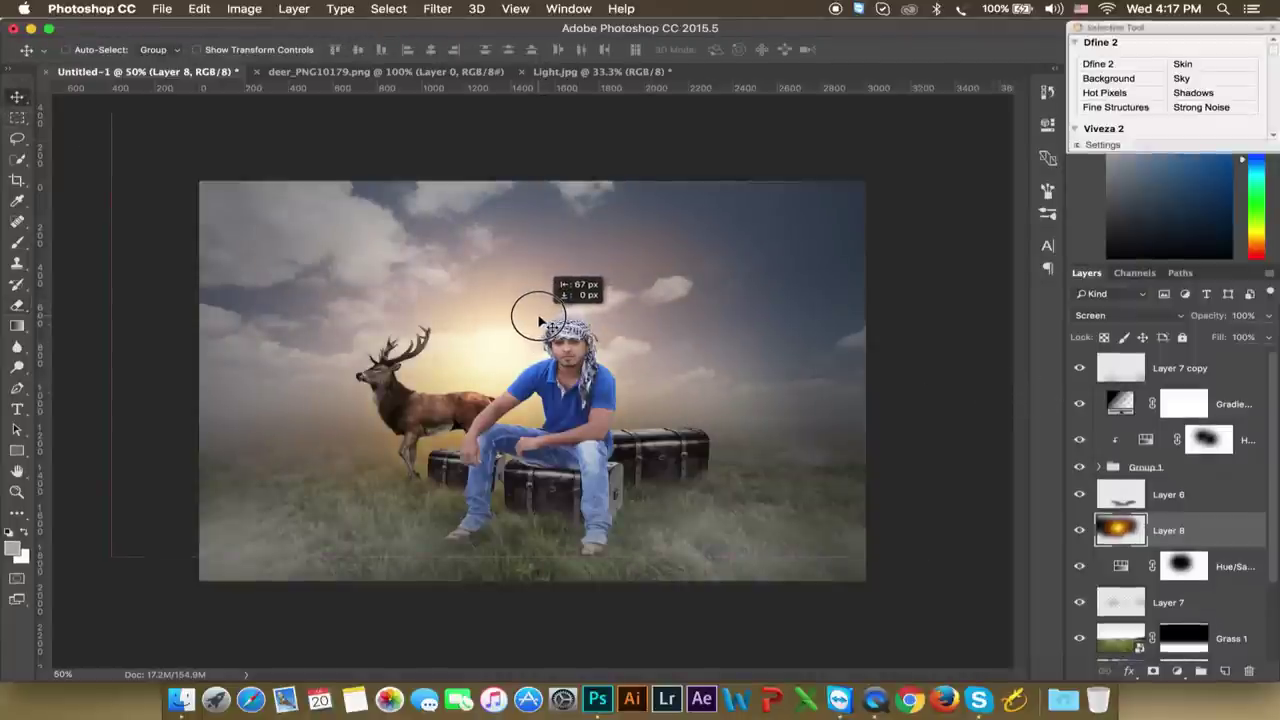
left_click_drag(540, 320, 528, 324)
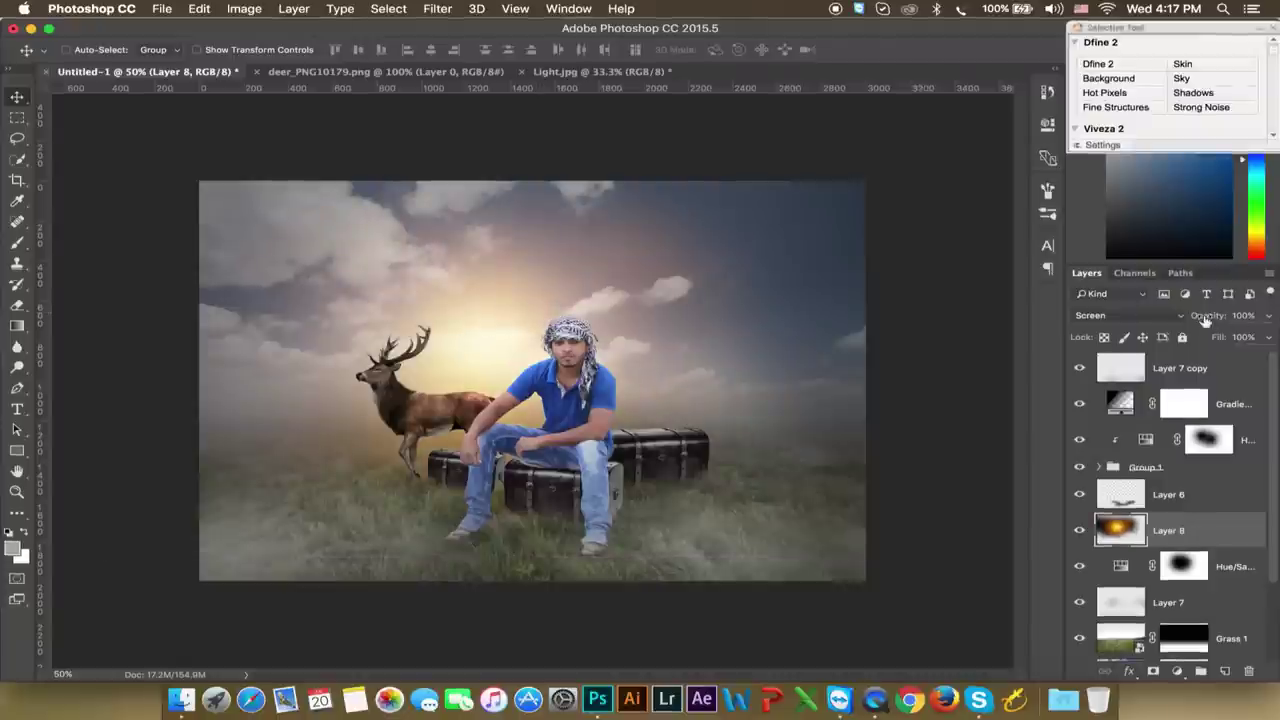
left_click_drag(1205, 318, 1193, 322)
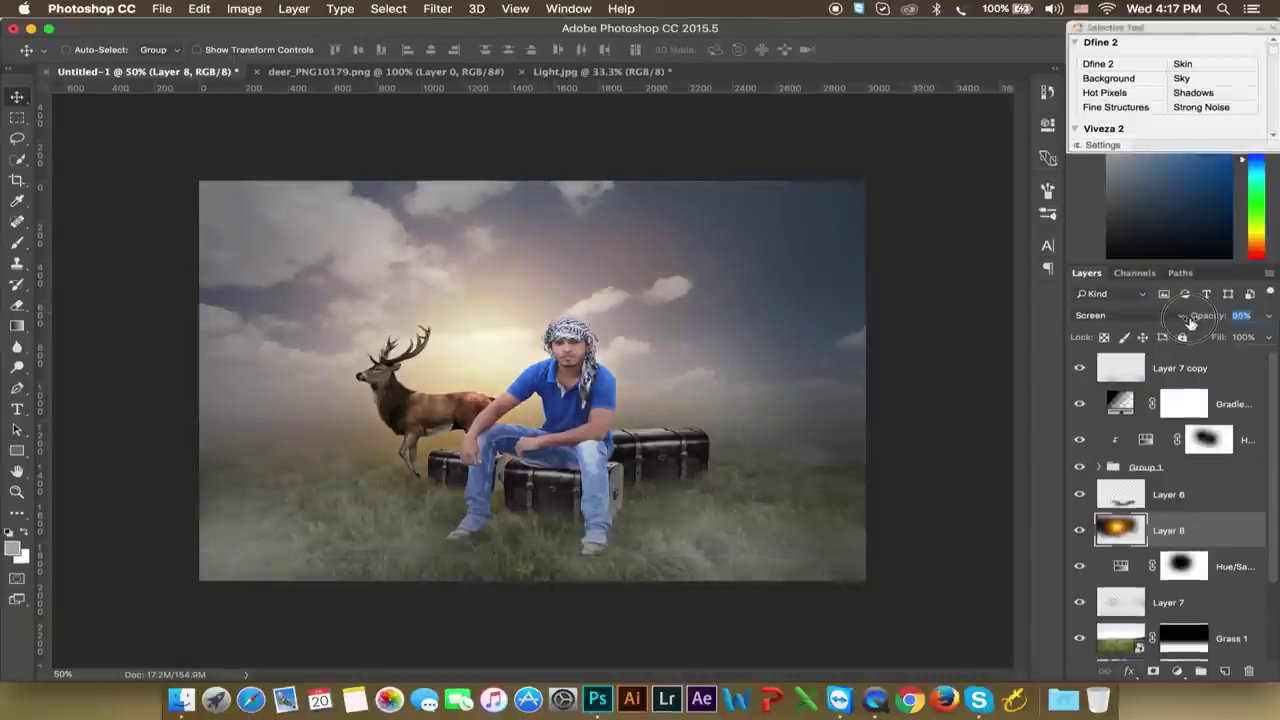
left_click_drag(575, 358, 606, 350)
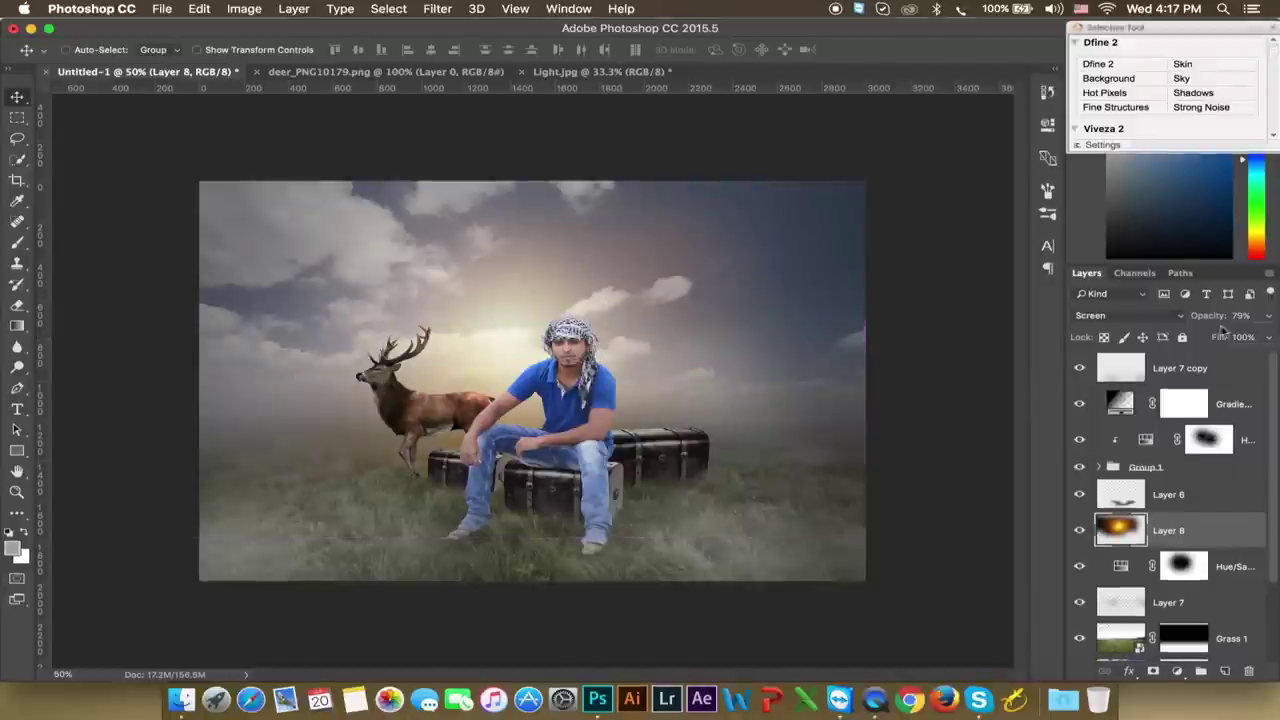
left_click_drag(1211, 318, 1236, 318)
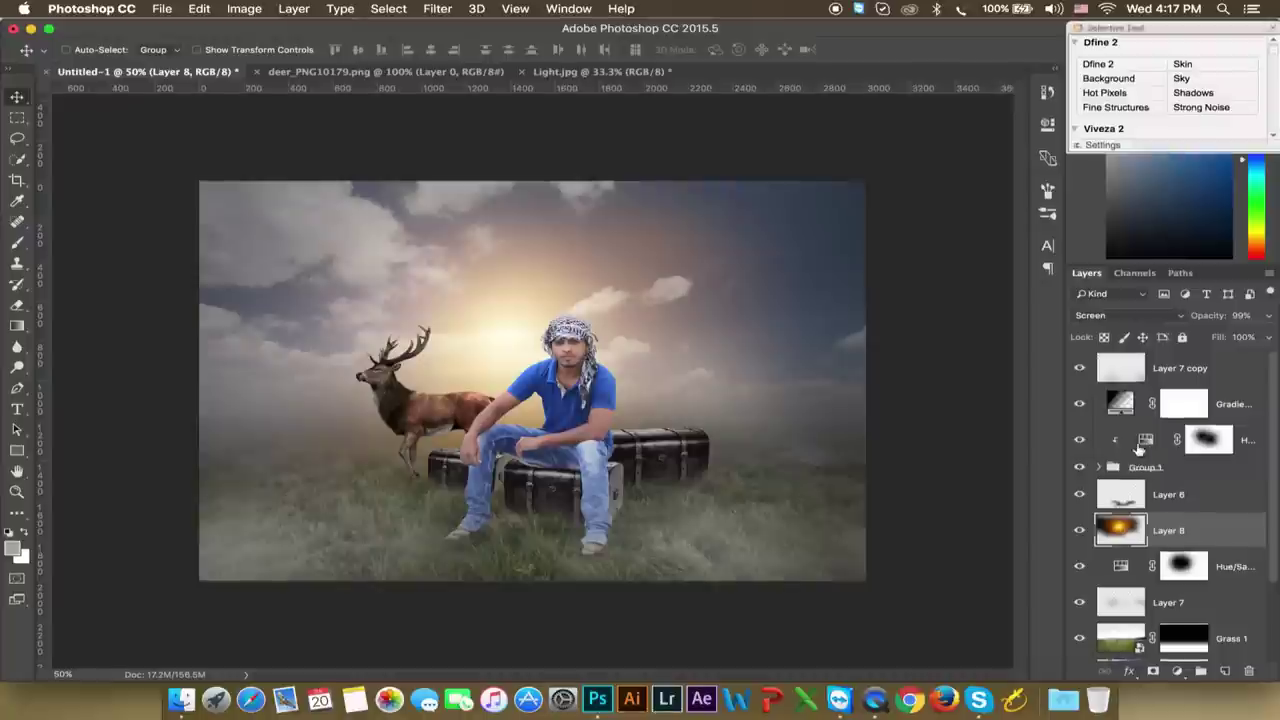
Lower the Layer 2 sky opacity to about 54%
left_click(1238, 567)
scroll(1238, 575, "down", 2)
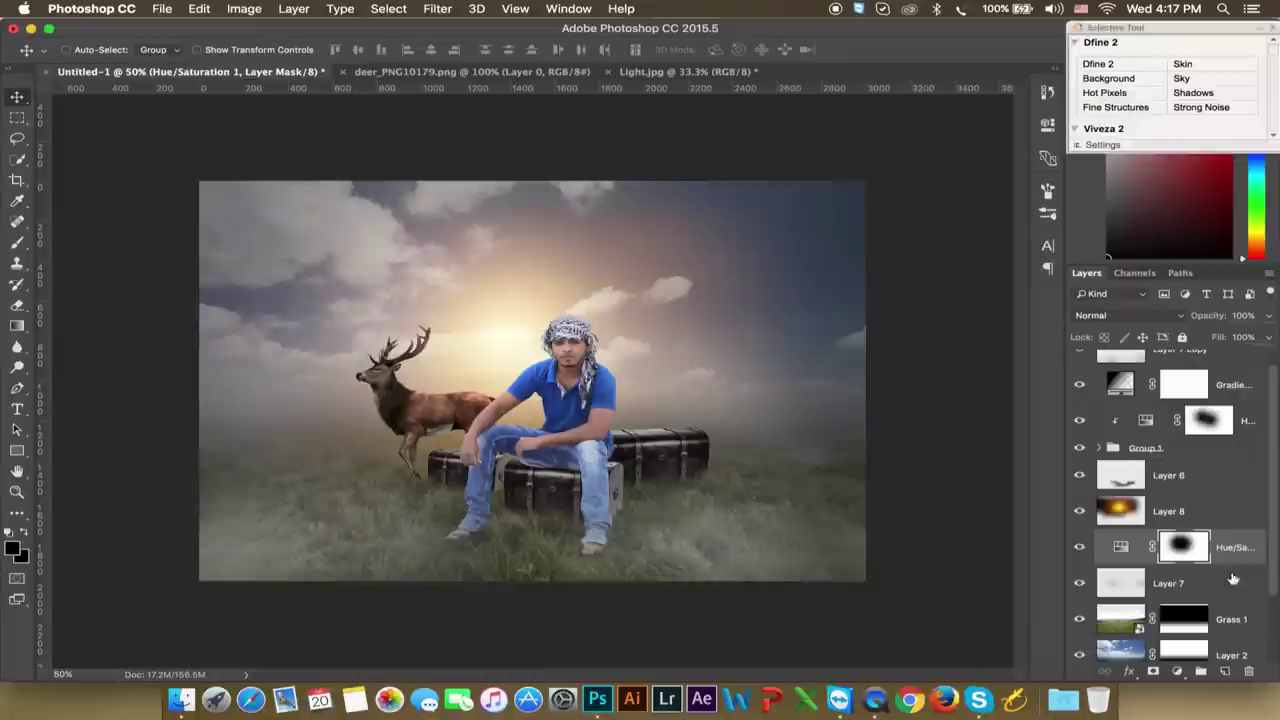
left_click(1220, 632)
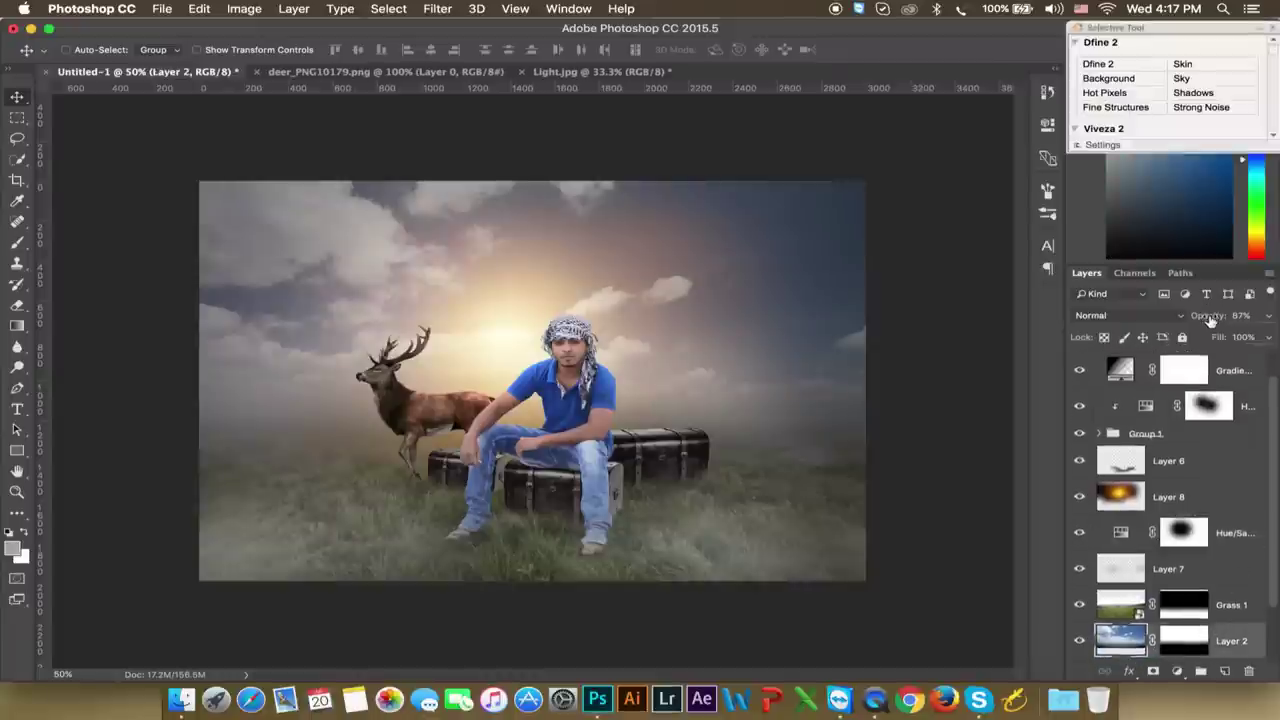
left_click_drag(1260, 318, 1218, 320)
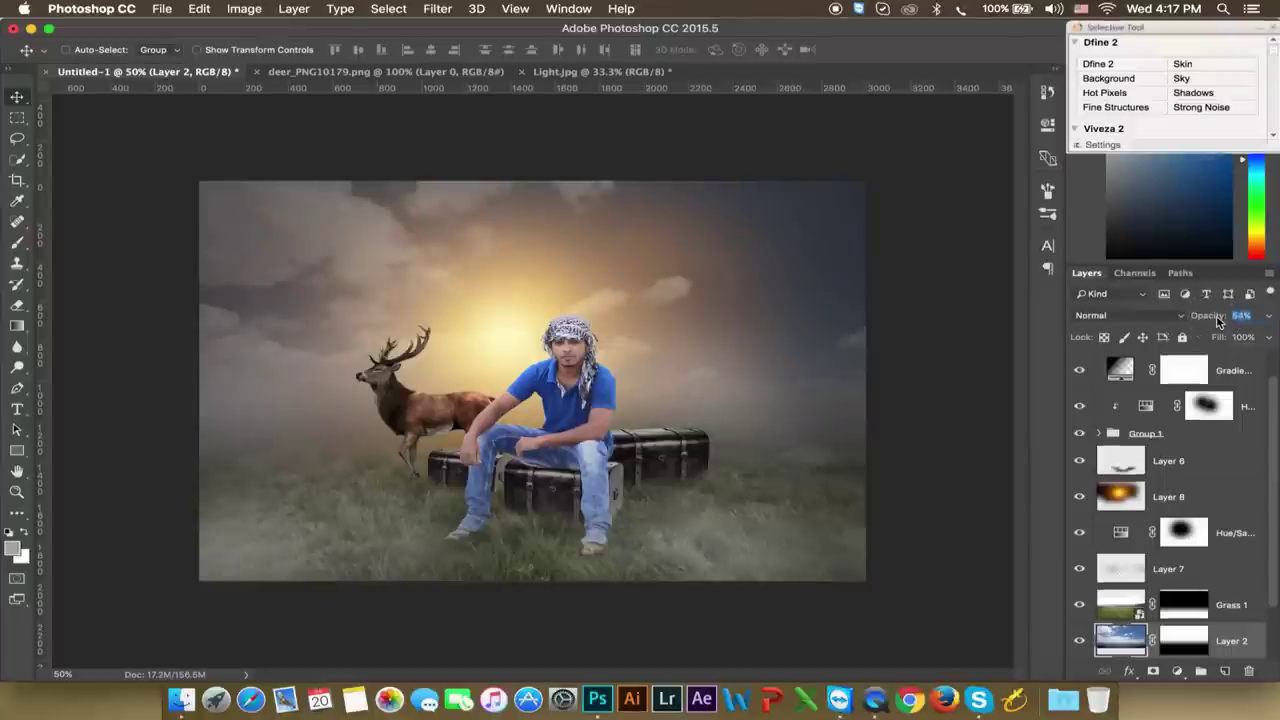
Move the Layer 8 glow onto the horizon between the stag and the man
left_click(1160, 486)
mouse_move(477, 288)
left_mouse_down()
mouse_move(470, 318)
mouse_move(470, 291)
mouse_move(540, 292)
left_mouse_up()
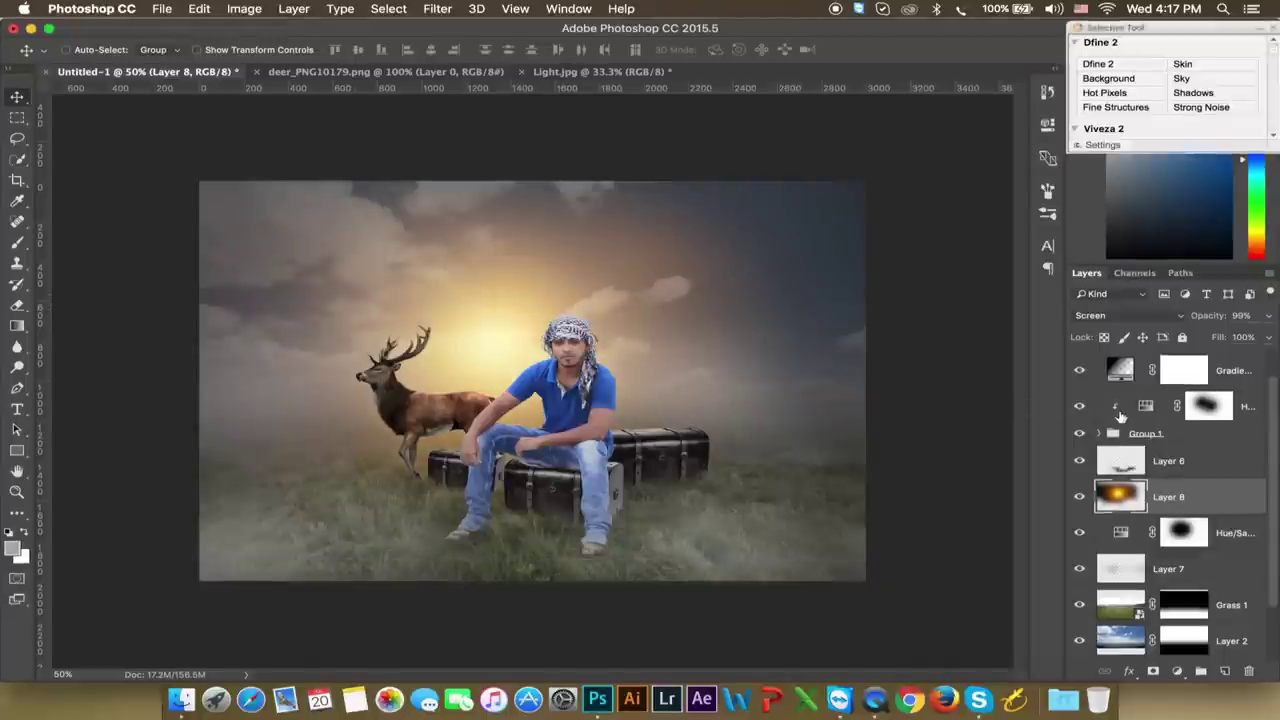
scroll(1115, 416, "down", 2)
scroll(1122, 414, "up", 3)
Add a Gradient fill layer above Layer 7 copy
left_click(1166, 377)
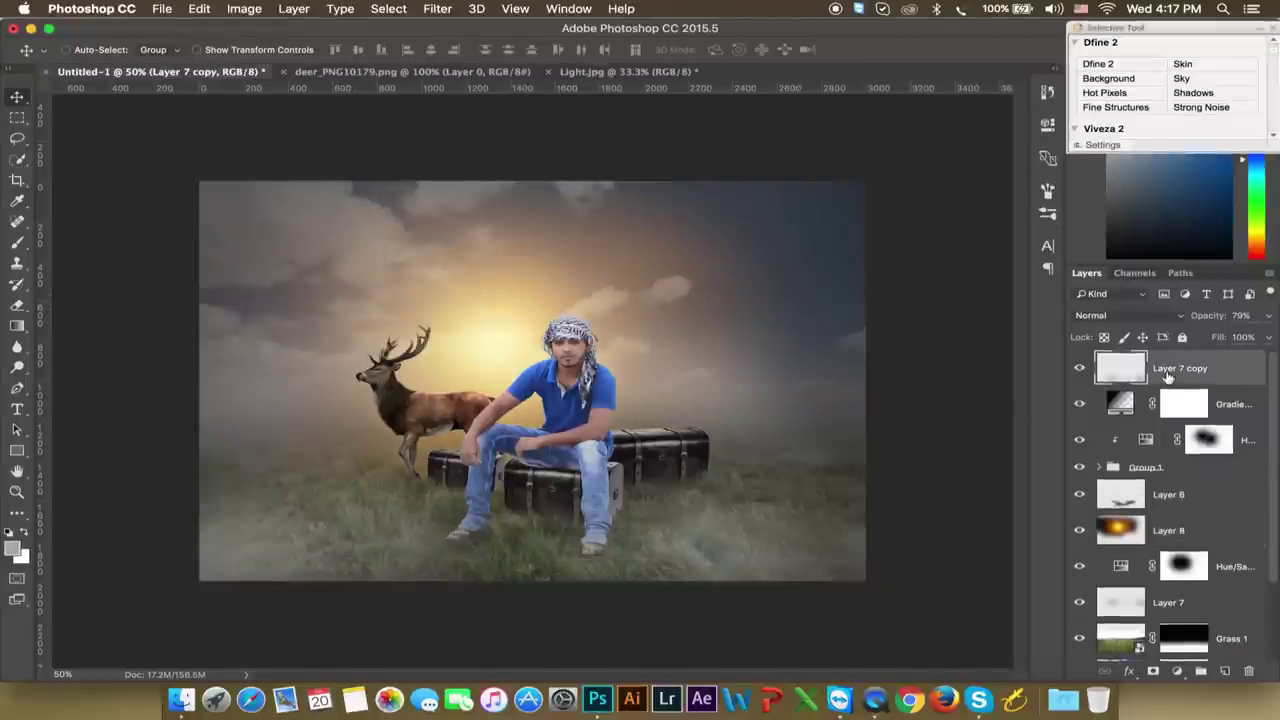
left_click(1176, 671)
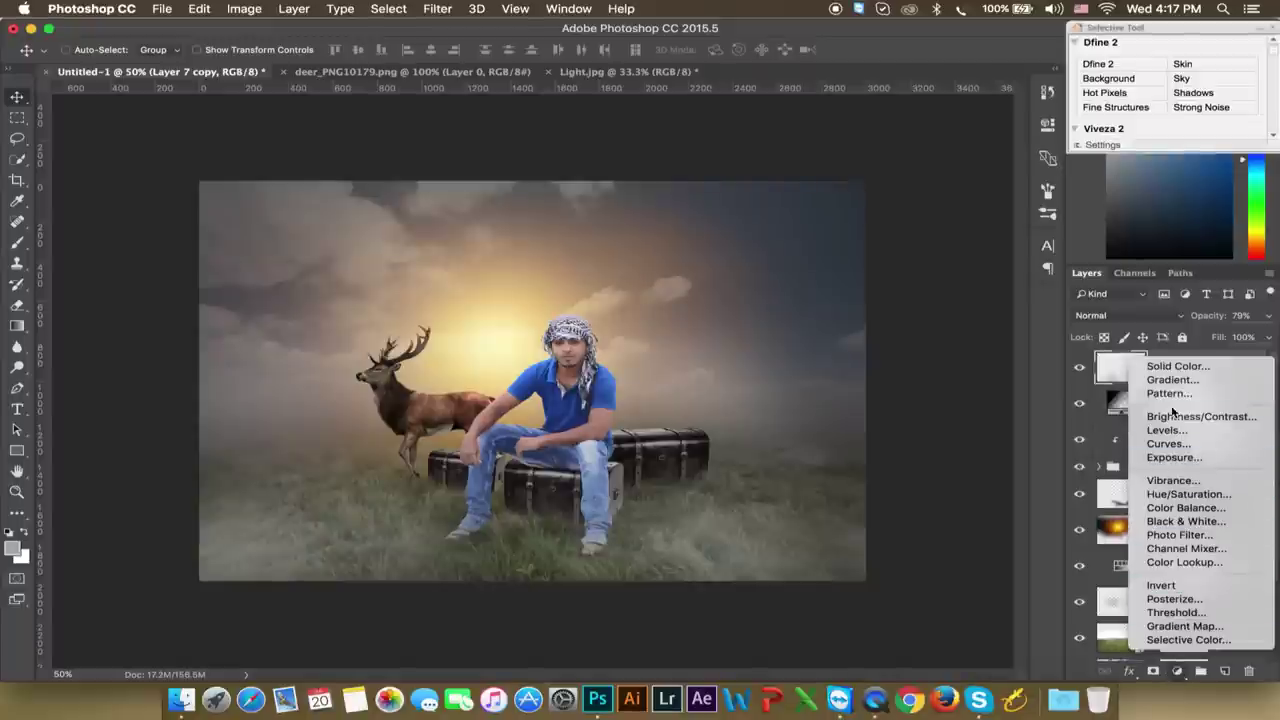
left_click(1168, 381)
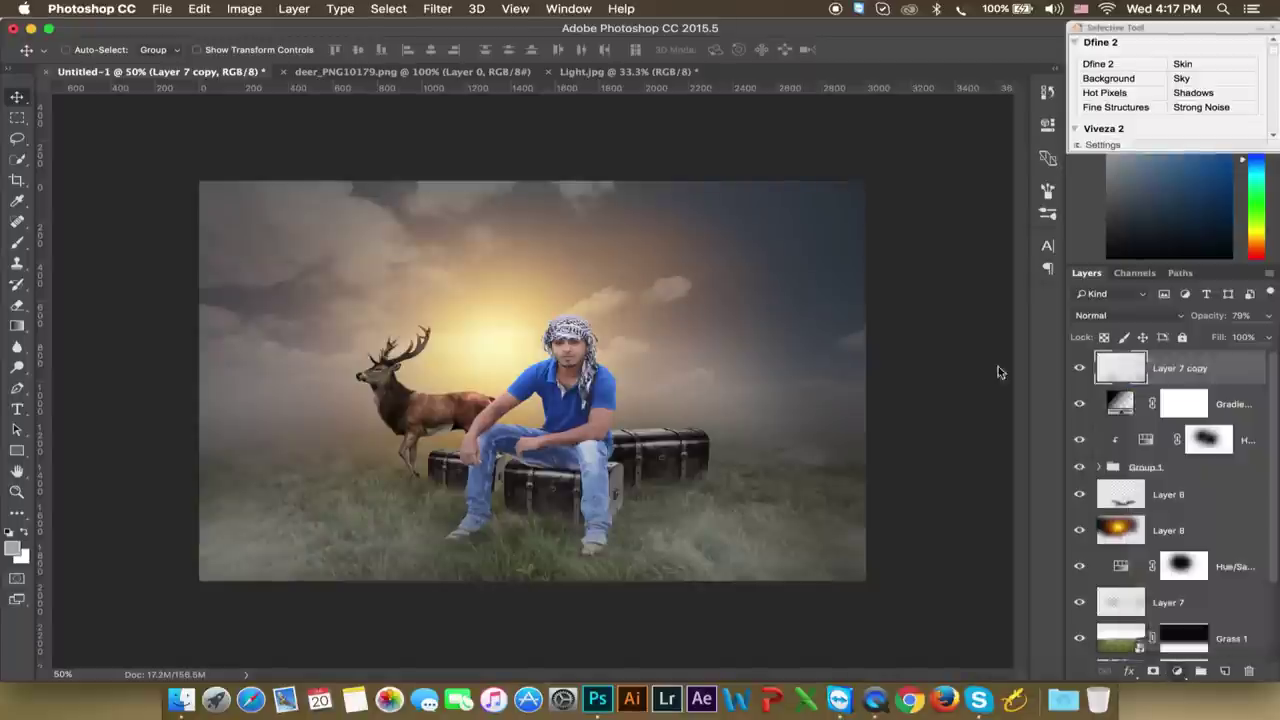
Load the Photographic Toning gradients and choose the dark brown-to-black gradient
left_click(963, 178)
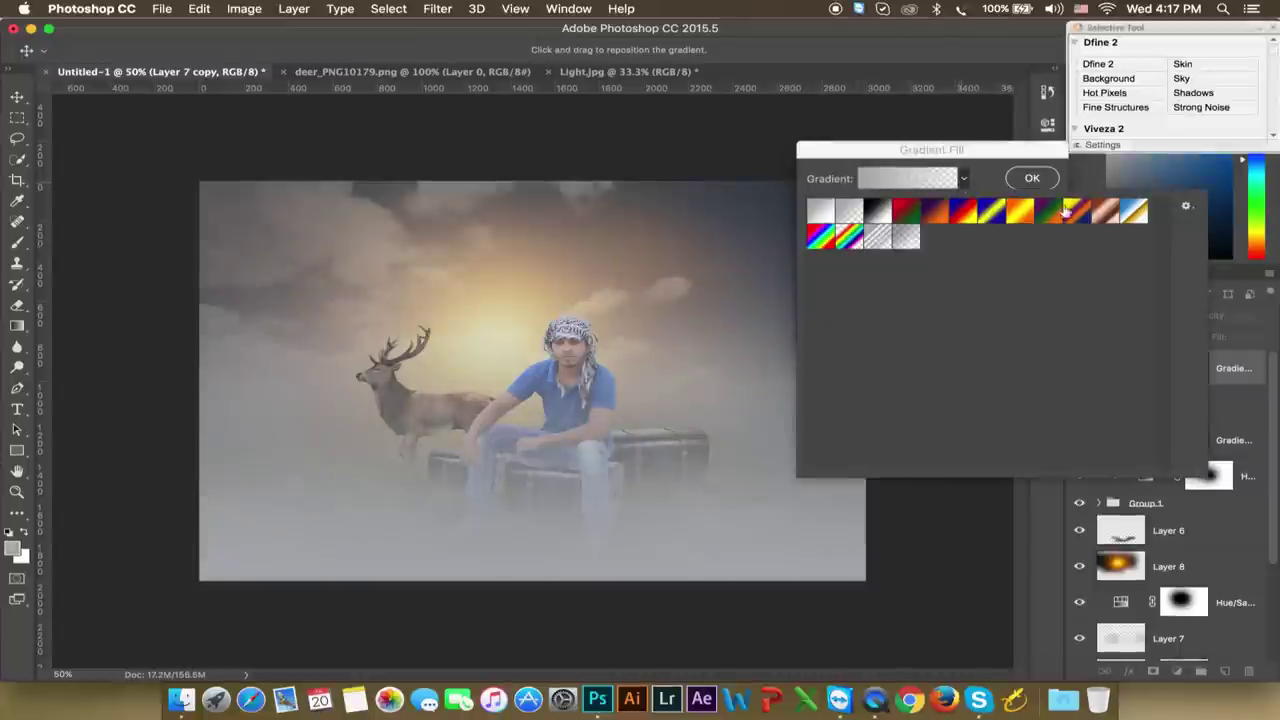
left_click(1187, 207)
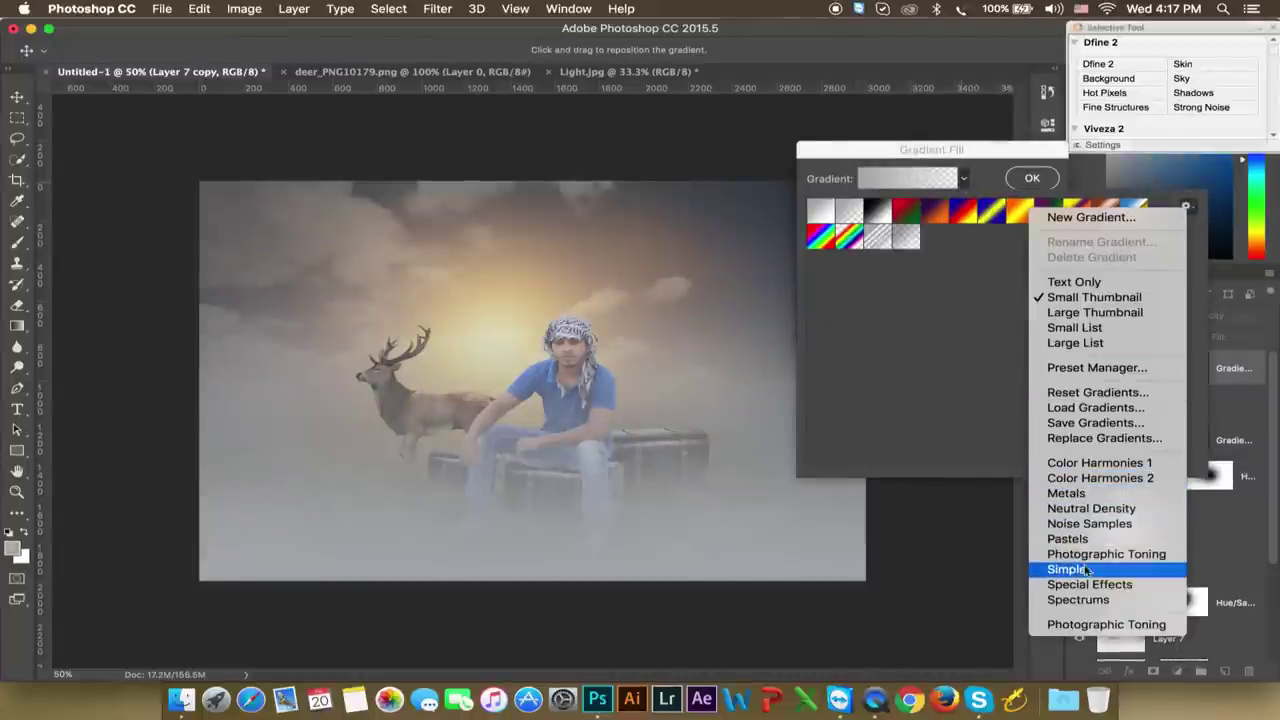
left_click(1087, 559)
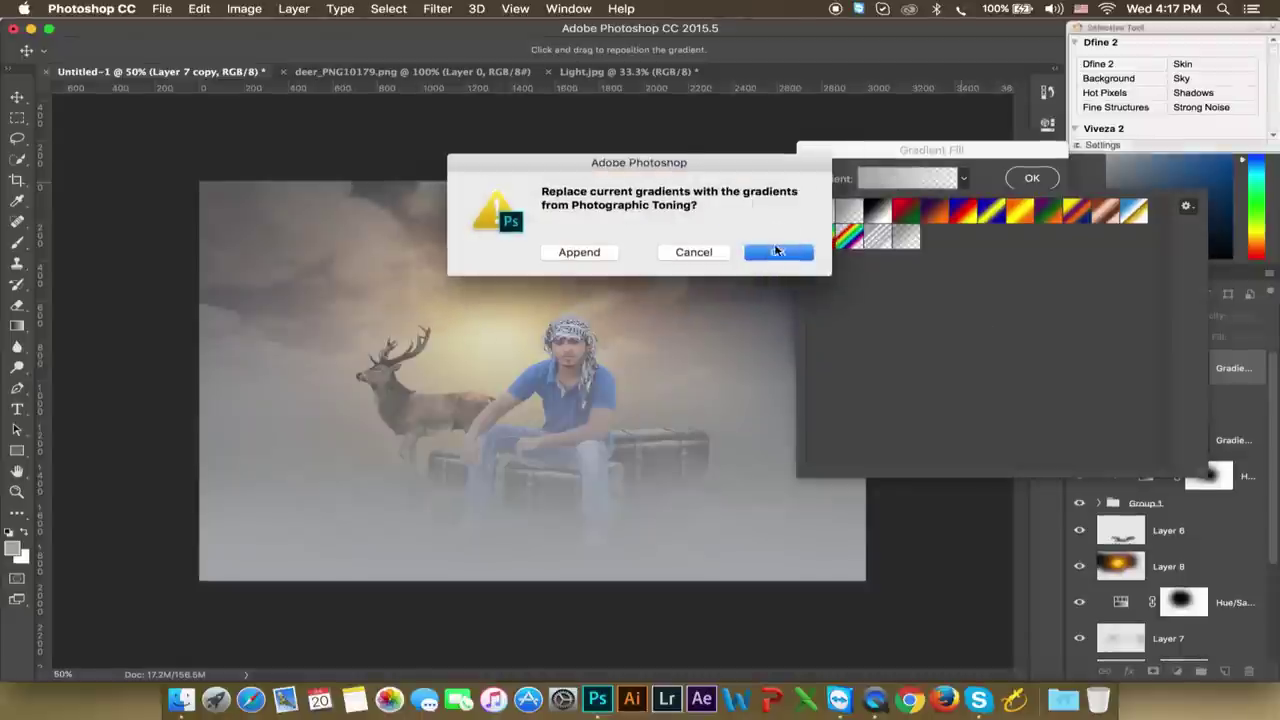
left_click(777, 251)
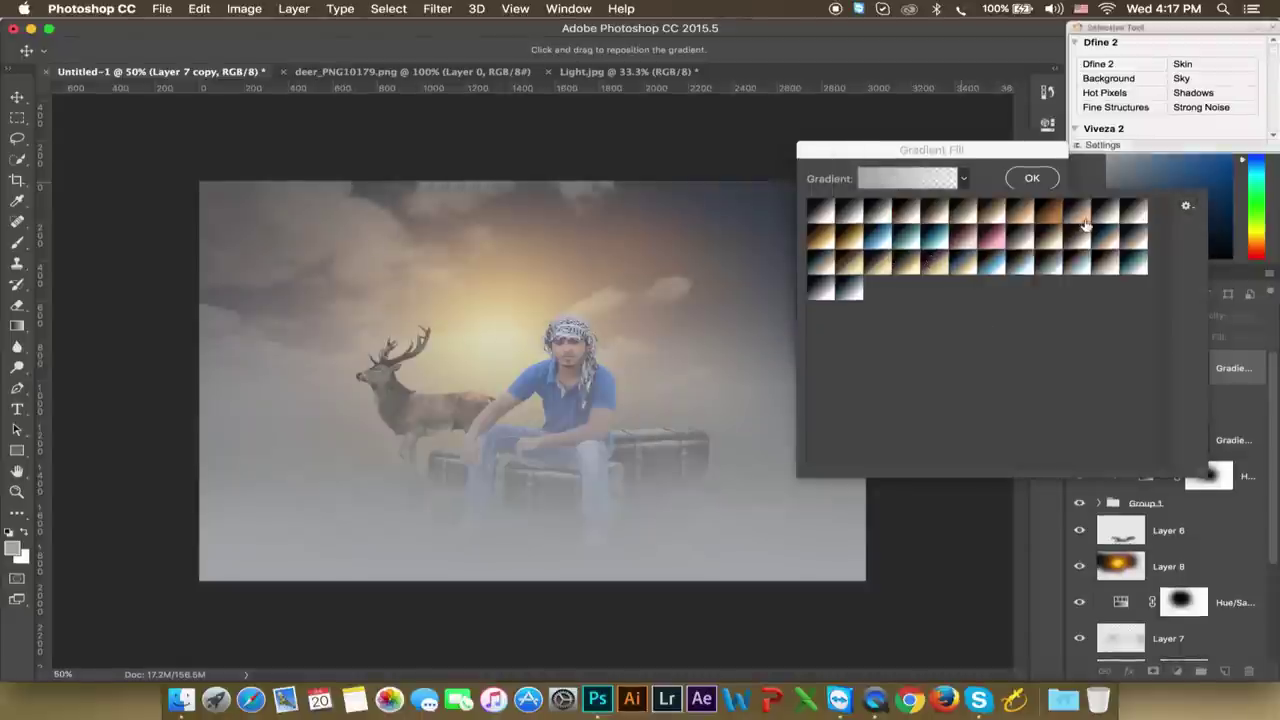
left_click(1050, 212)
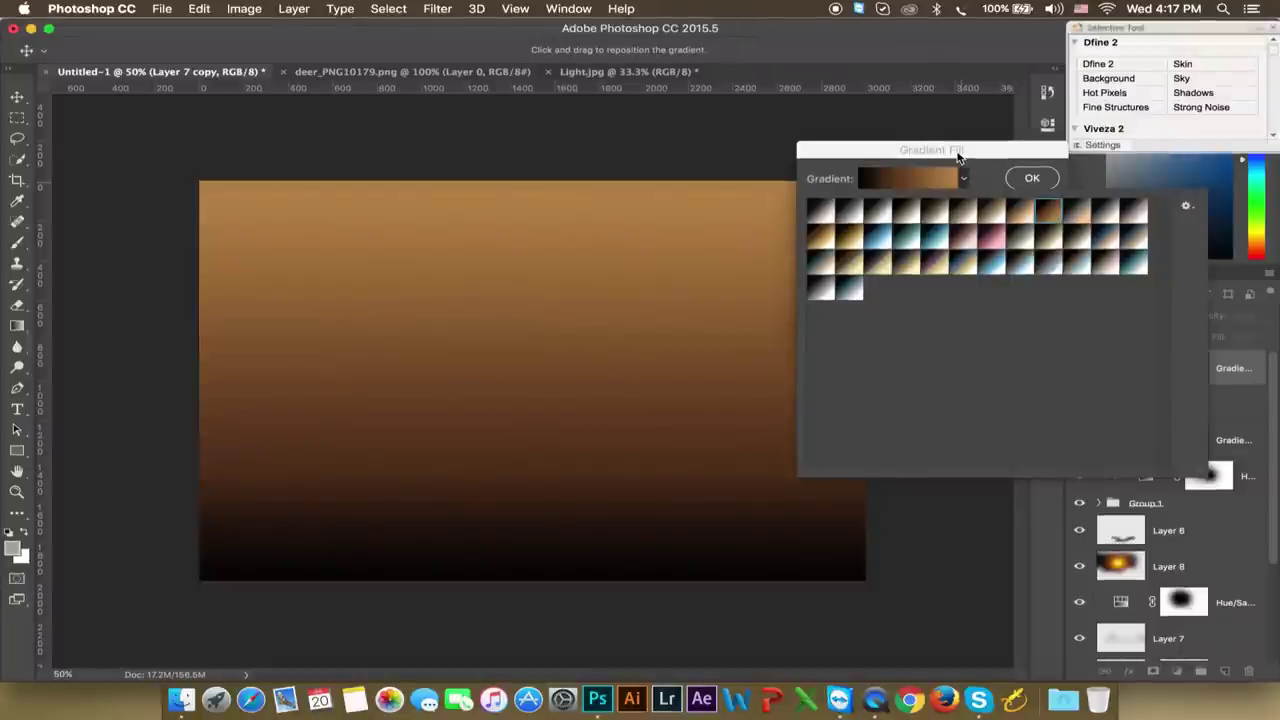
left_click(1020, 210)
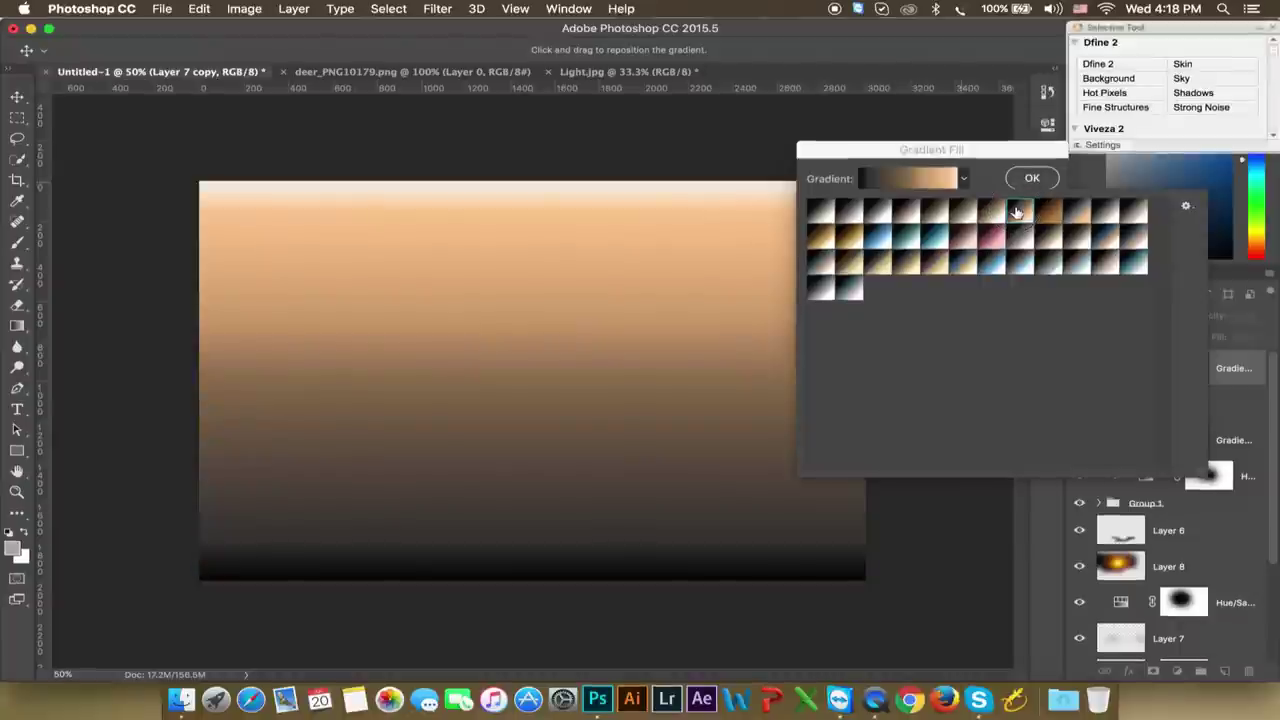
left_click(1047, 213)
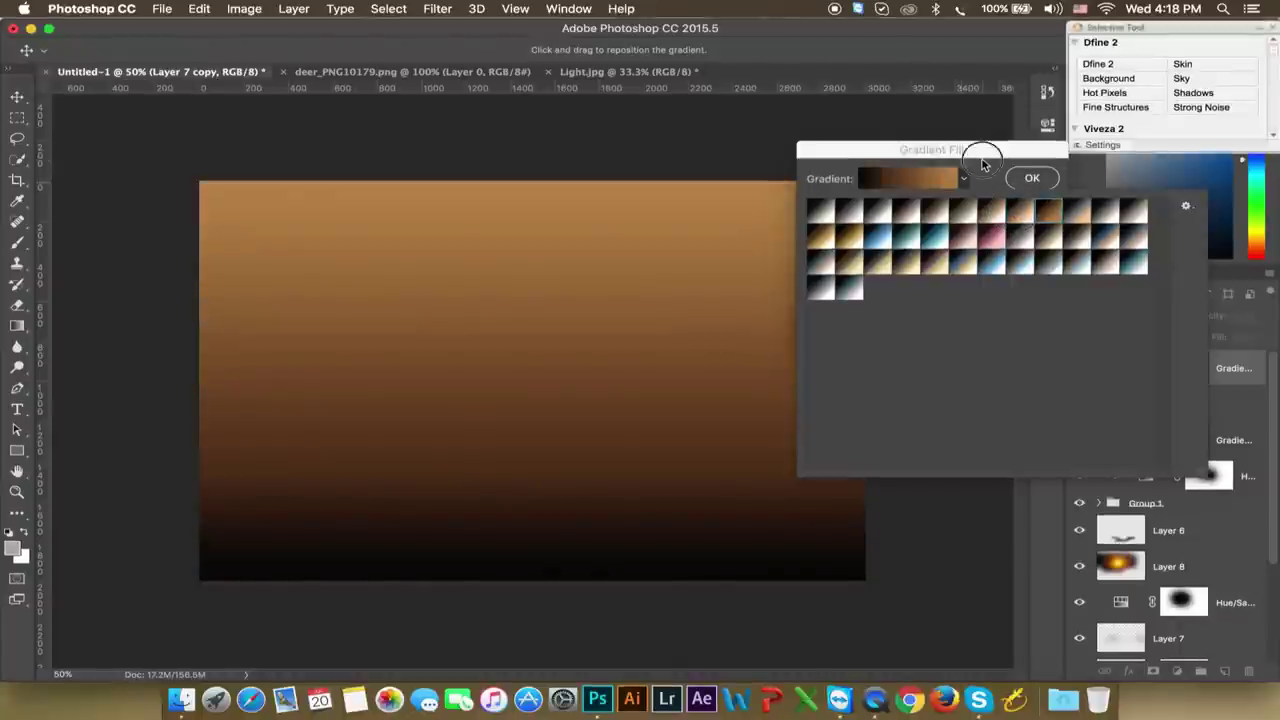
left_click(983, 163)
Make the gradient radial, reversed and dithered at 308% scale, centre shifted up-left
left_click(920, 207)
left_click(897, 222)
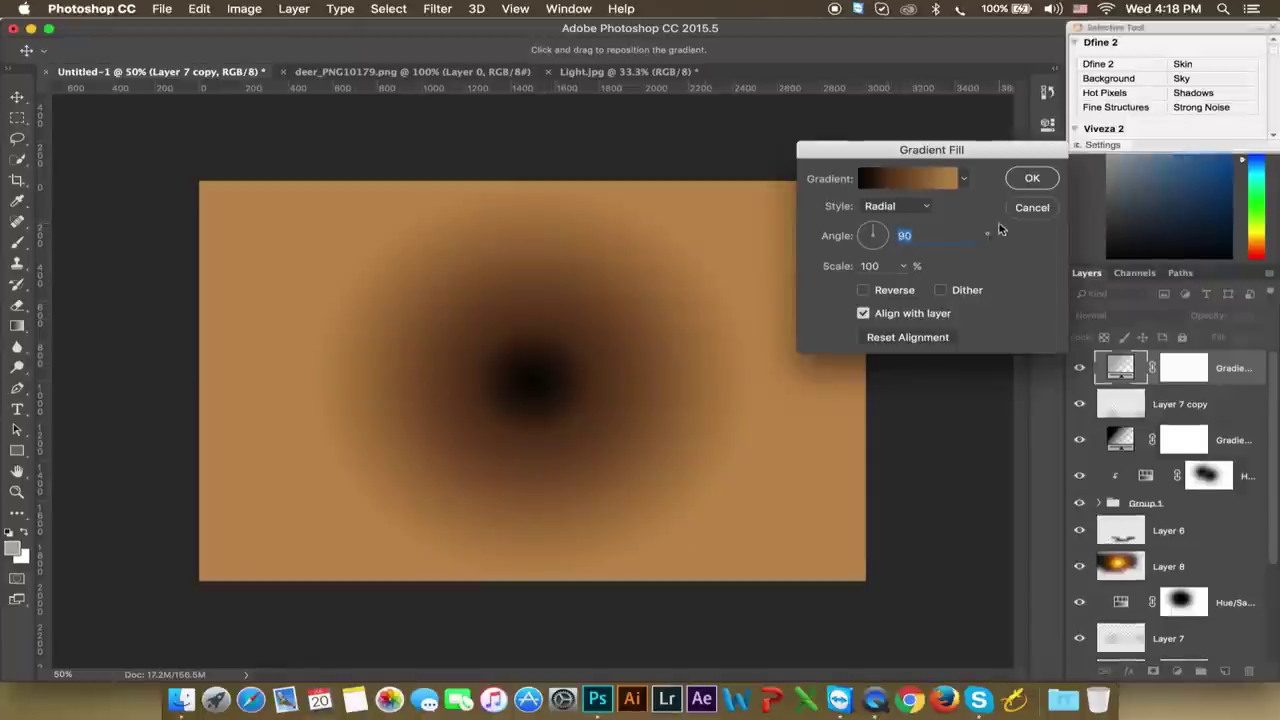
left_click(907, 290)
left_click(967, 291)
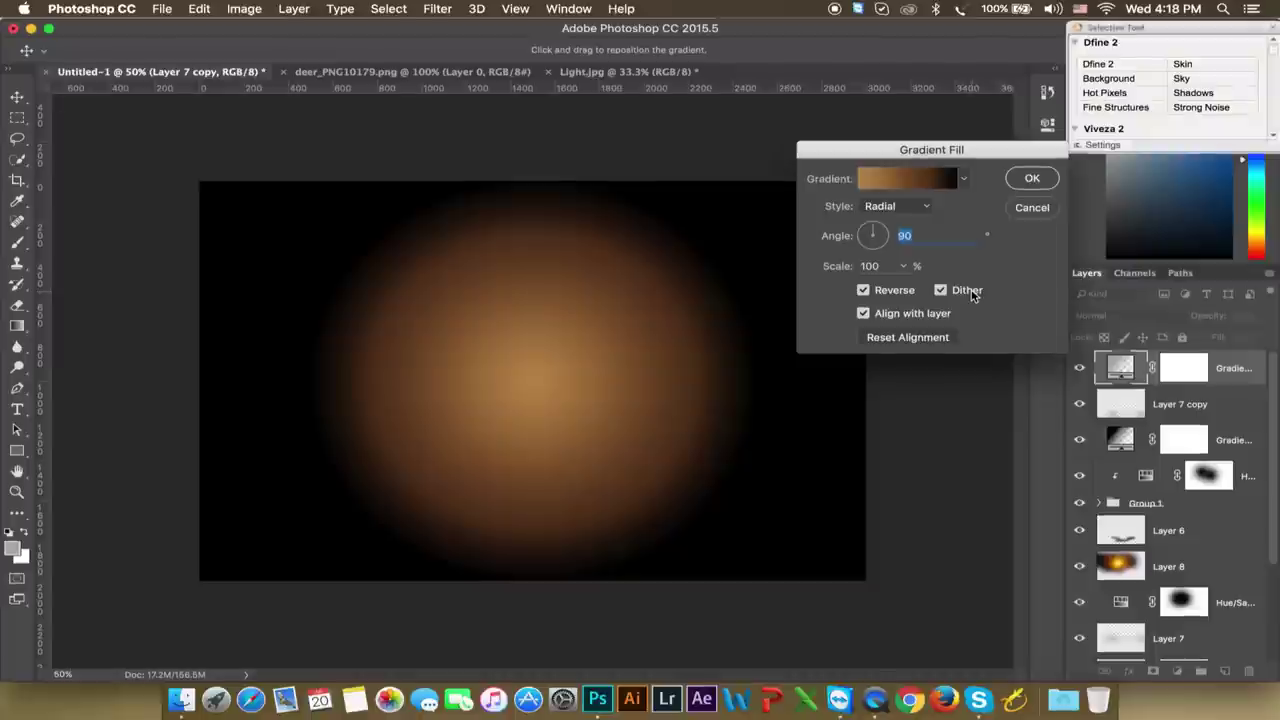
left_click(902, 266)
left_click_drag(897, 289, 917, 289)
mouse_move(558, 366)
left_mouse_down()
mouse_move(437, 320)
mouse_move(443, 291)
mouse_move(423, 266)
mouse_move(449, 260)
left_mouse_up()
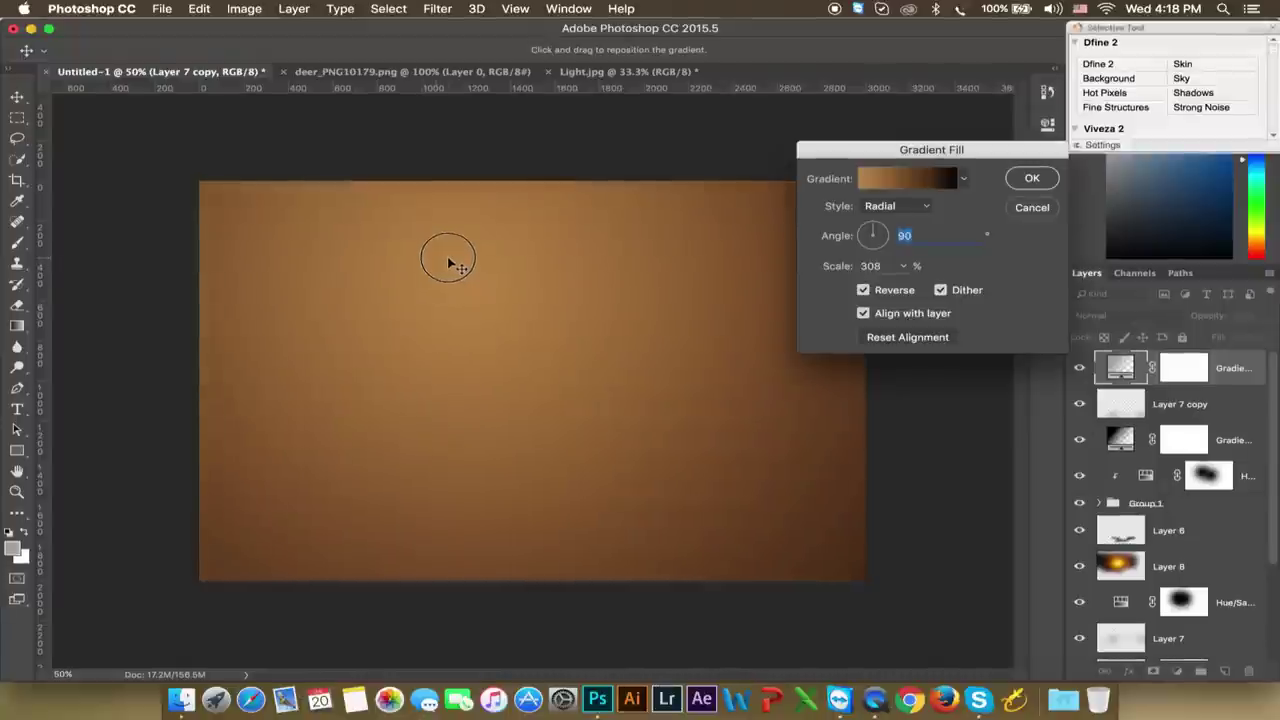
left_click(1032, 178)
left_click(1100, 315)
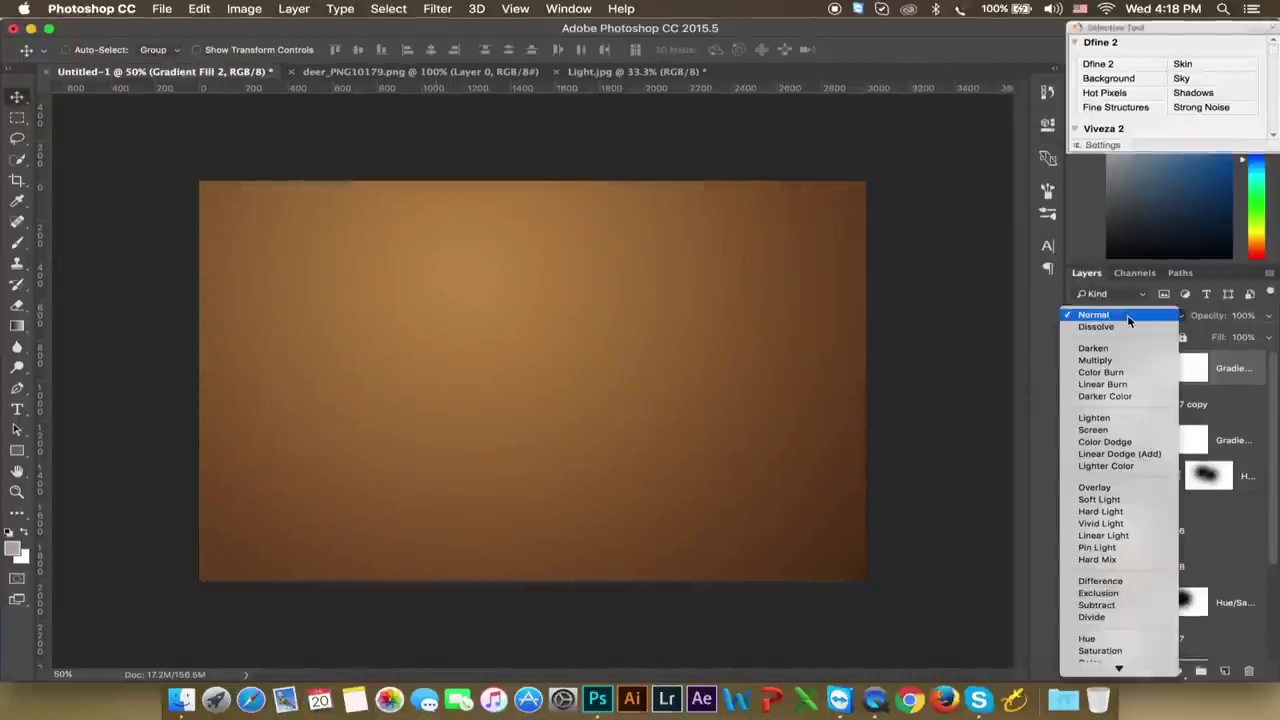
Set the Gradient Fill 2 layer's blend mode to Soft Light
left_click(1105, 499)
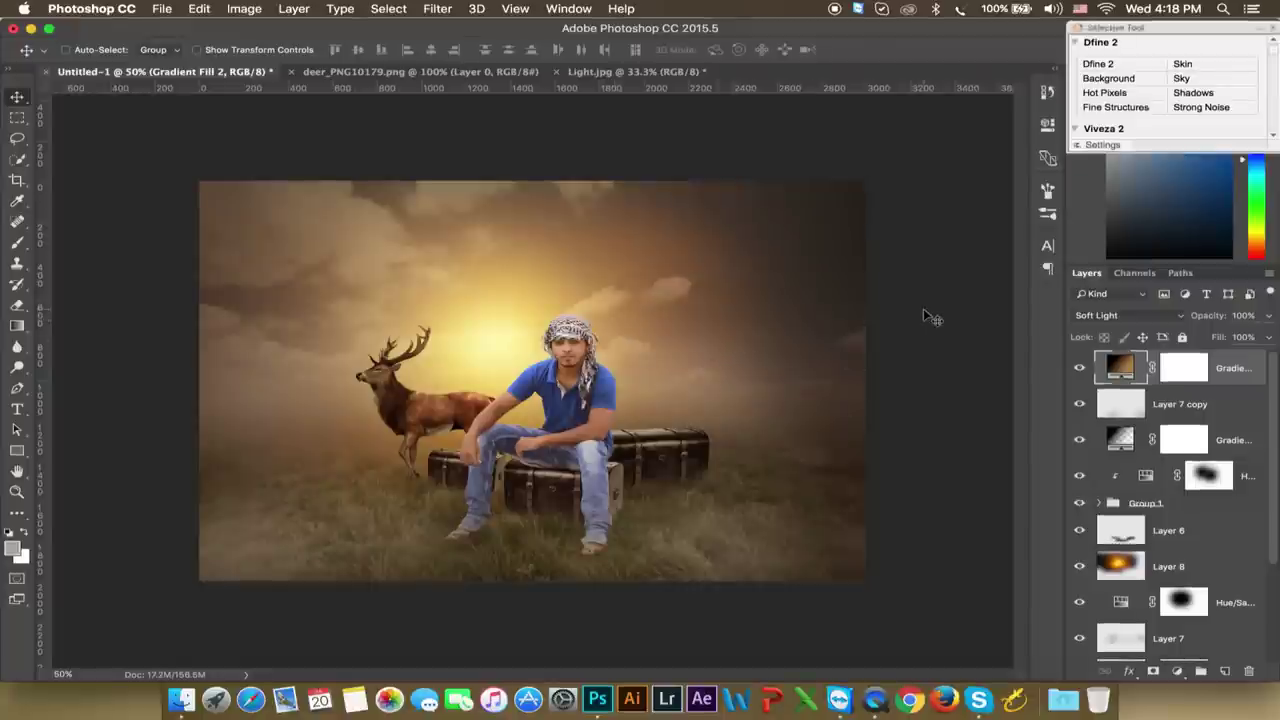
left_click(1177, 671)
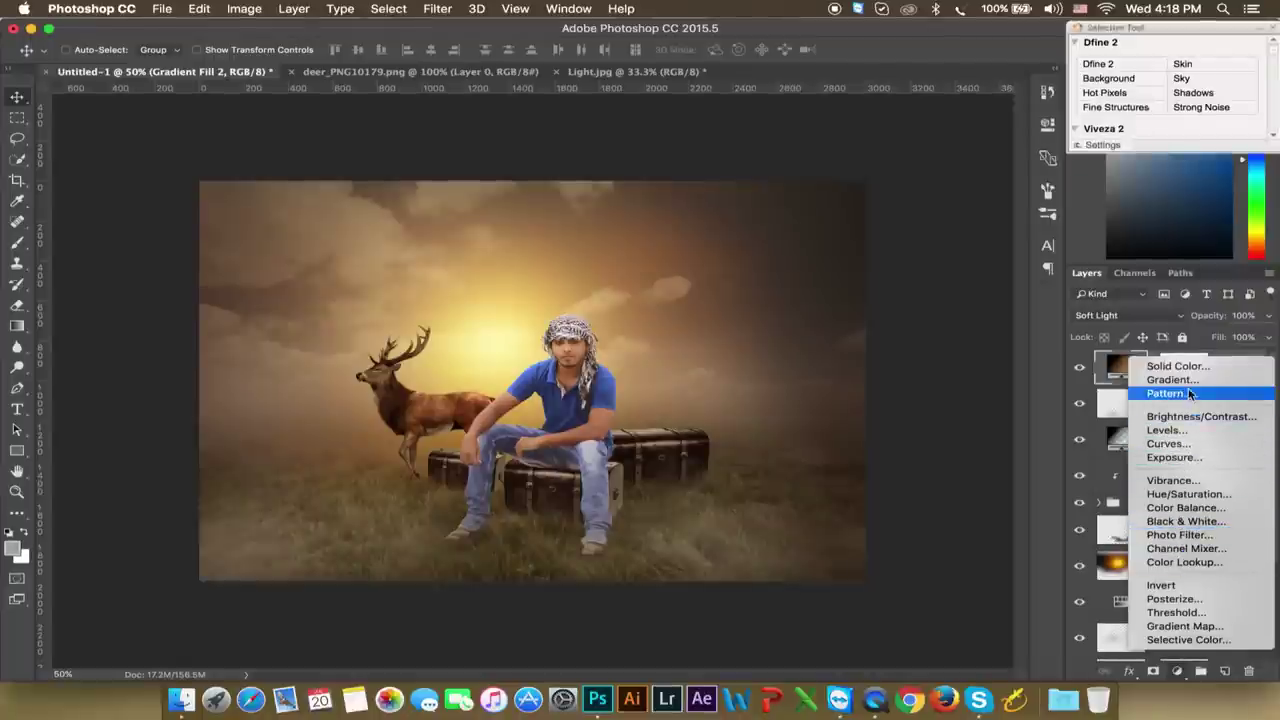
key("Escape")
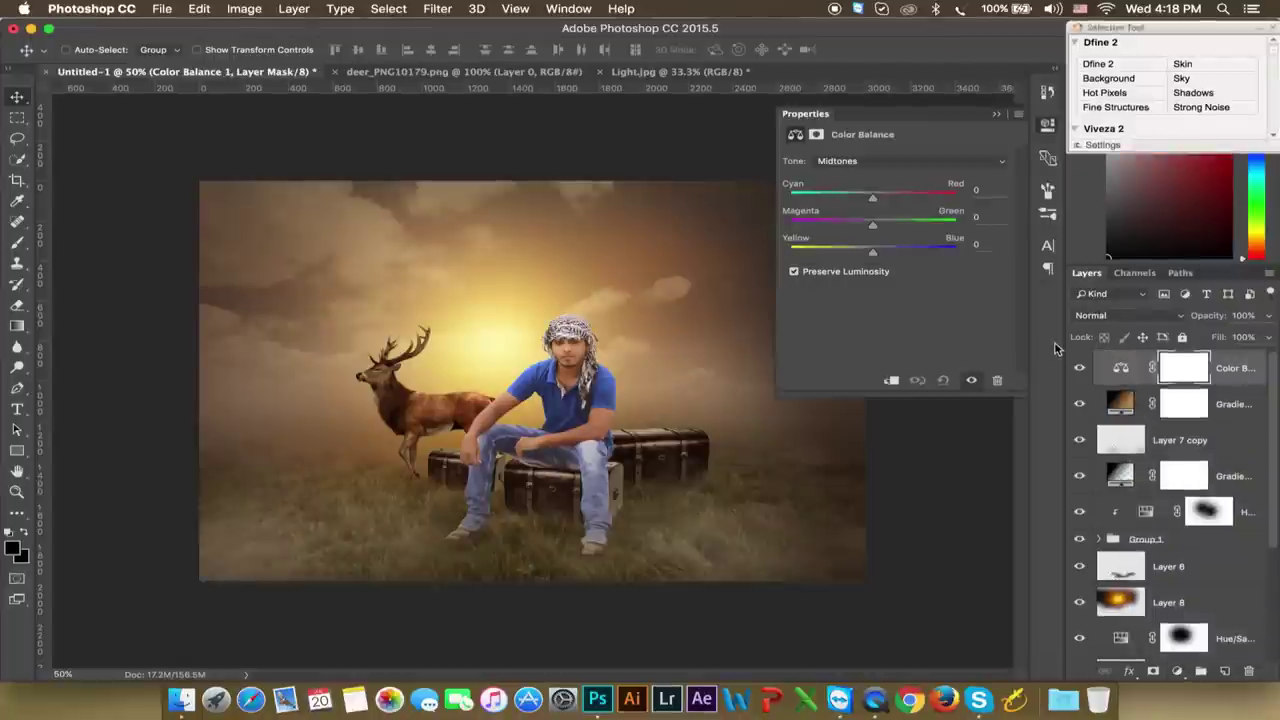
left_click_drag(875, 198, 860, 205)
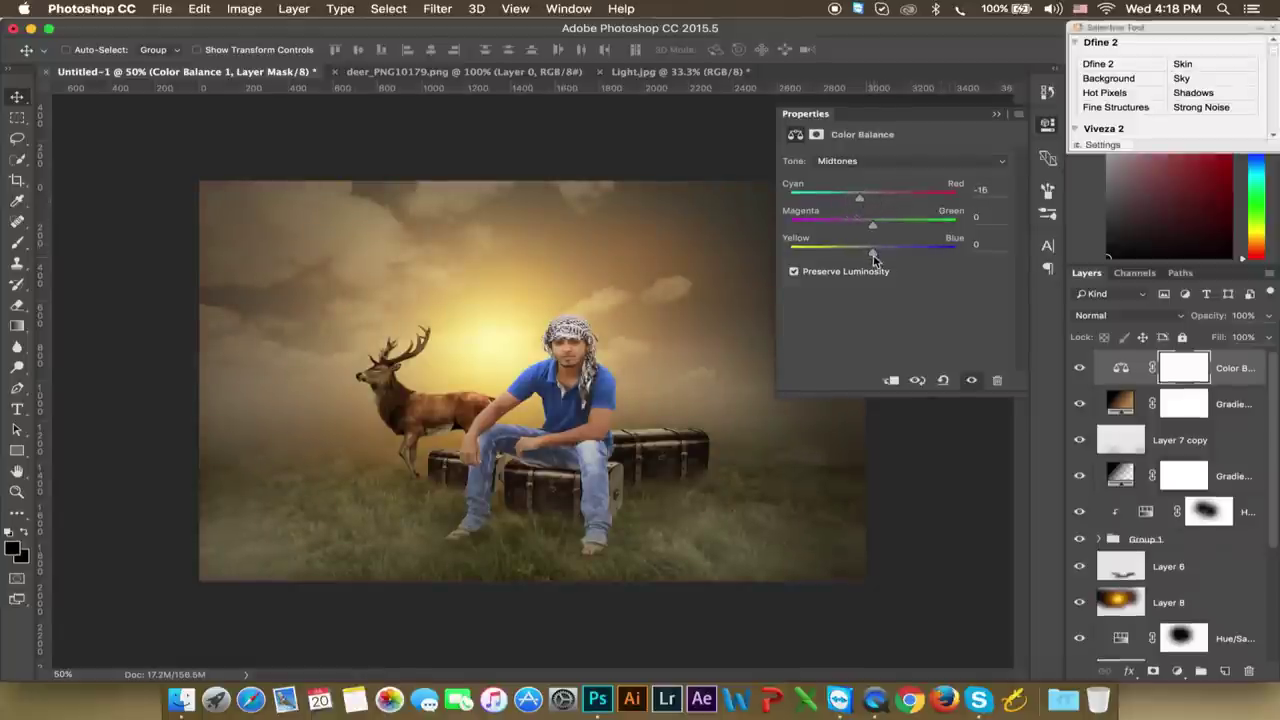
left_click_drag(875, 260, 899, 257)
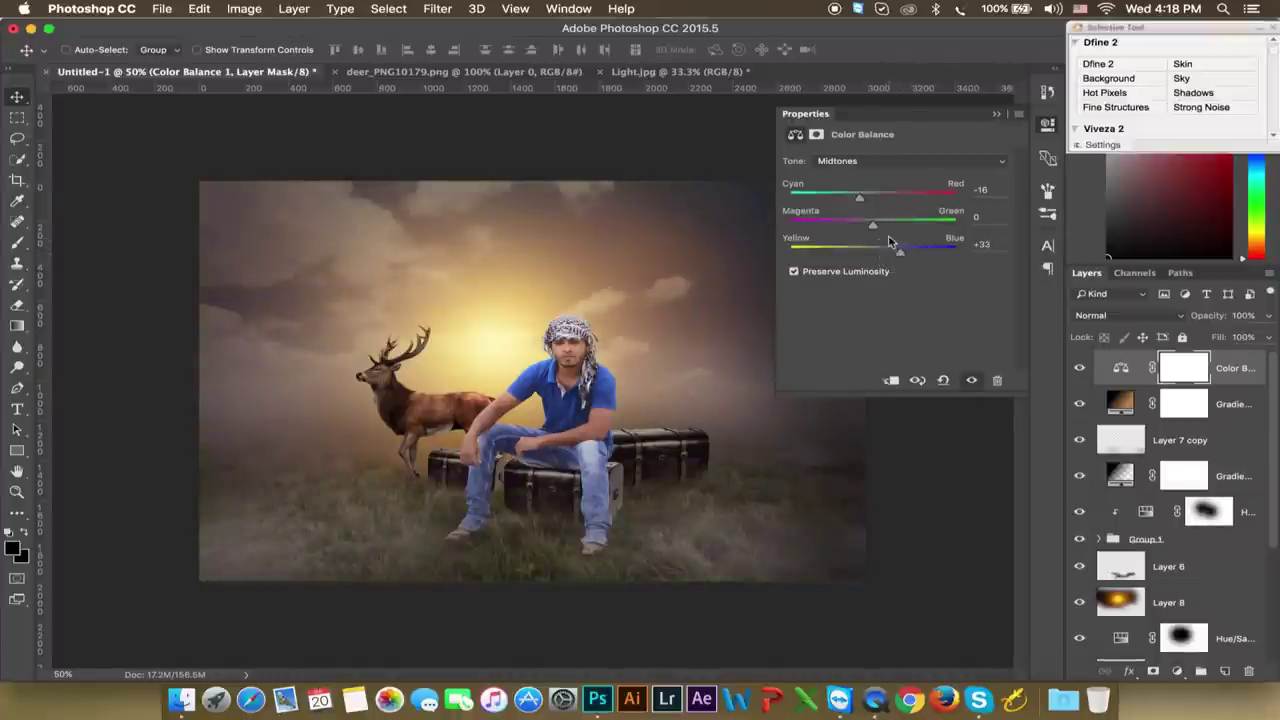
mouse_move(866, 229)
left_mouse_down()
mouse_move(879, 229)
mouse_move(863, 203)
left_mouse_up()
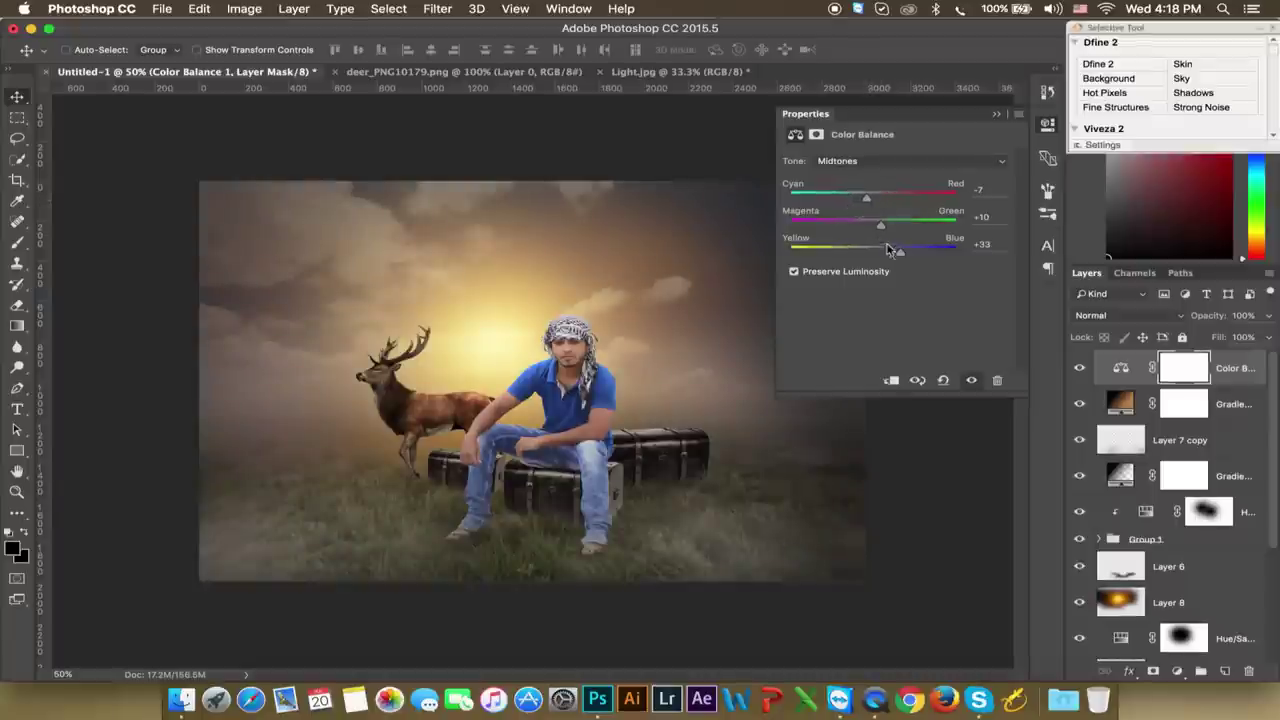
left_click_drag(910, 260, 910, 258)
mouse_move(868, 204)
left_mouse_down()
mouse_move(889, 229)
mouse_move(877, 234)
left_mouse_up()
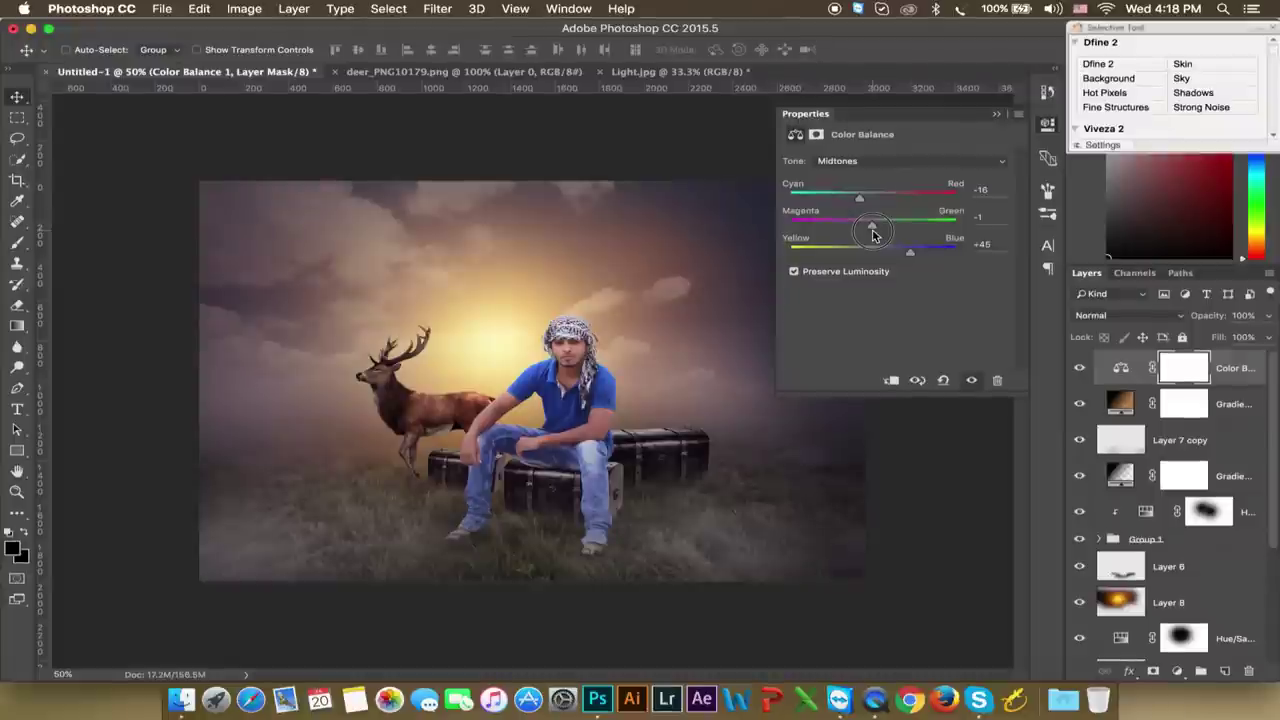
left_click_drag(862, 203, 866, 200)
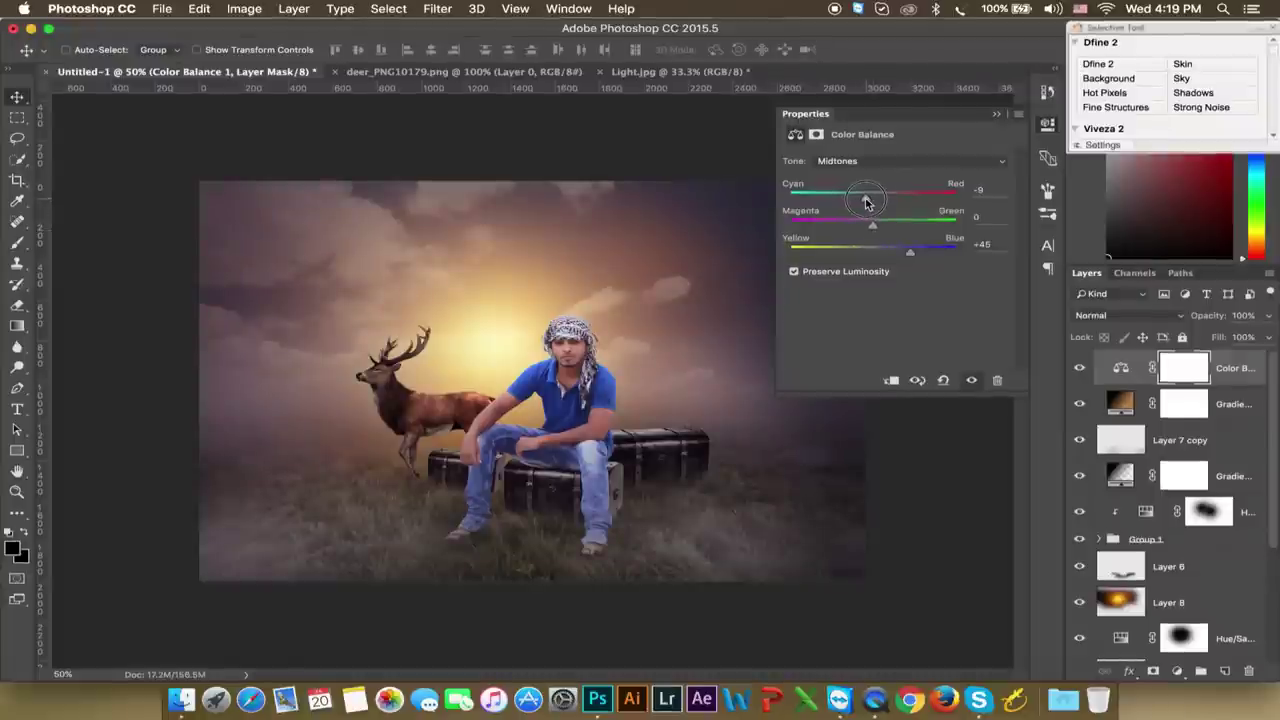
mouse_move(909, 252)
left_mouse_down()
mouse_move(921, 260)
mouse_move(886, 230)
left_mouse_up()
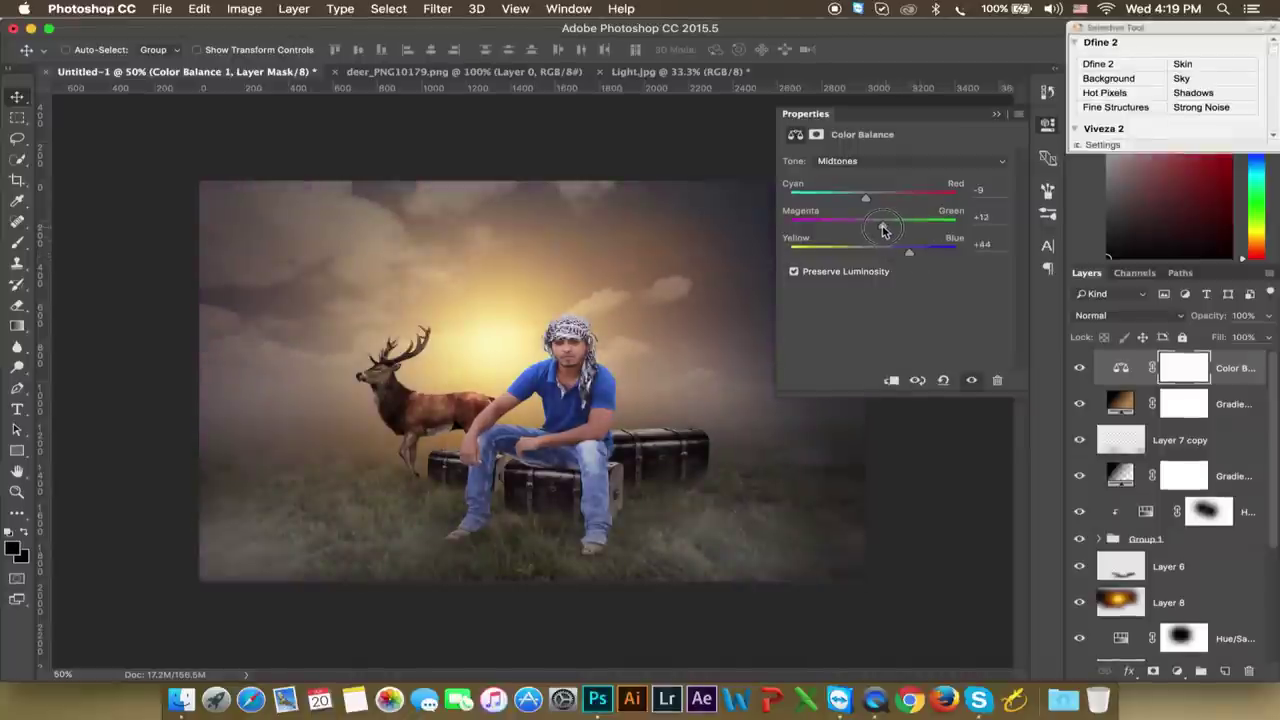
left_click(1079, 369)
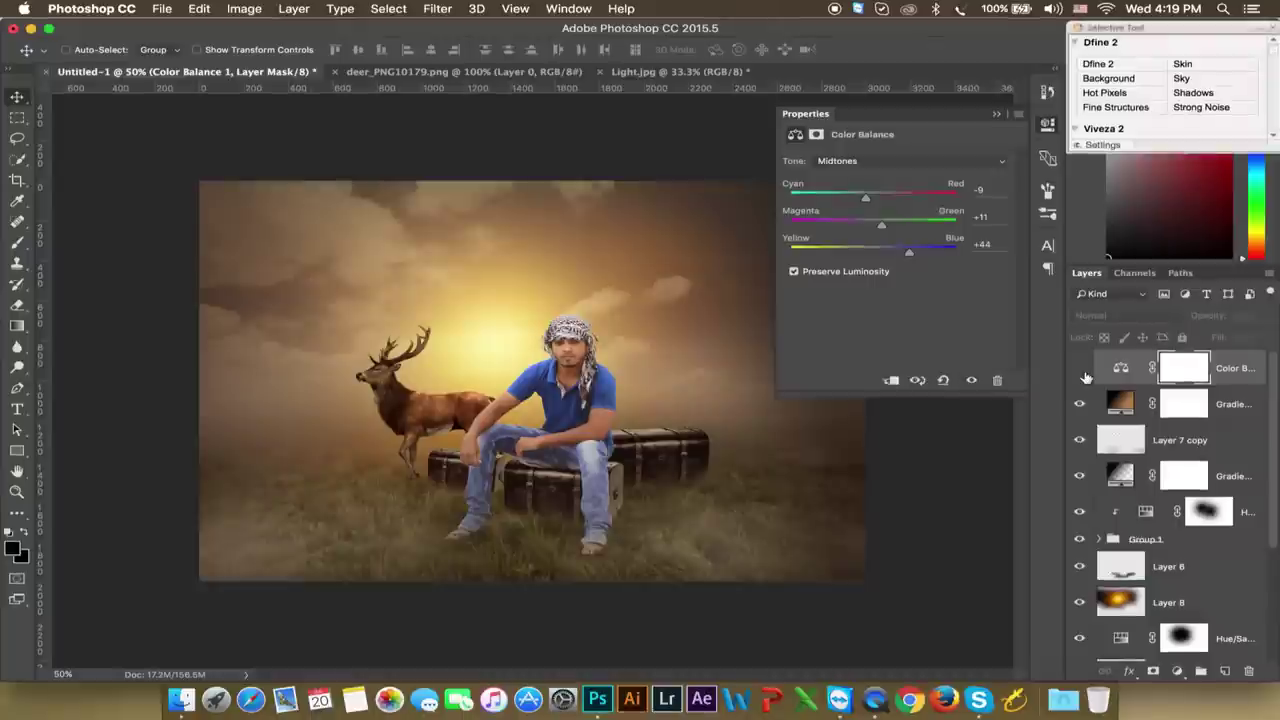
left_click(998, 116)
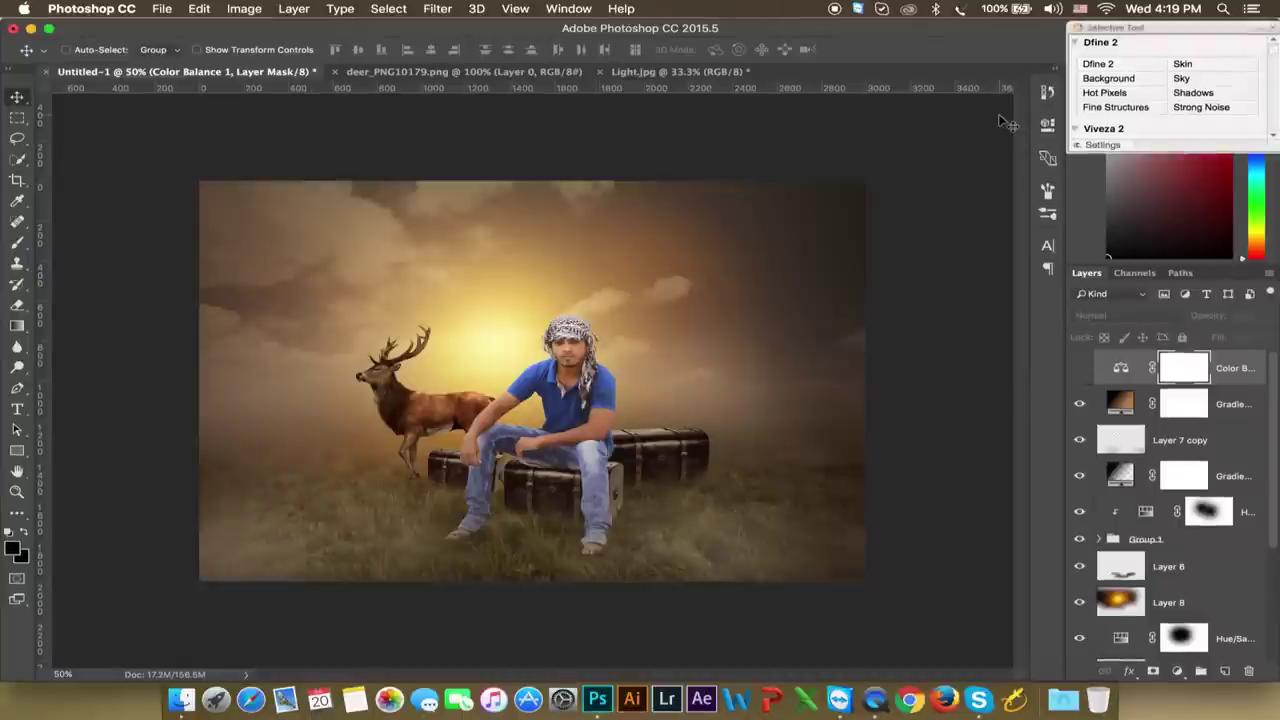
left_click(1237, 370)
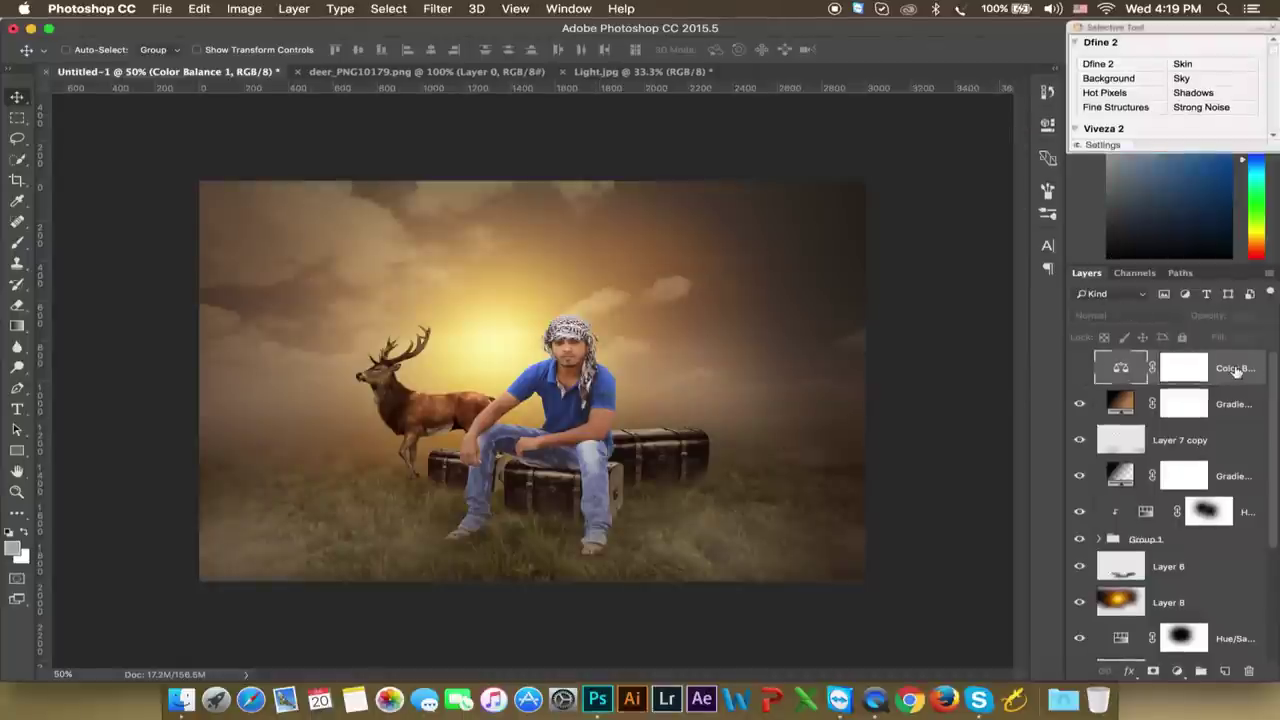
key("BackSpace")
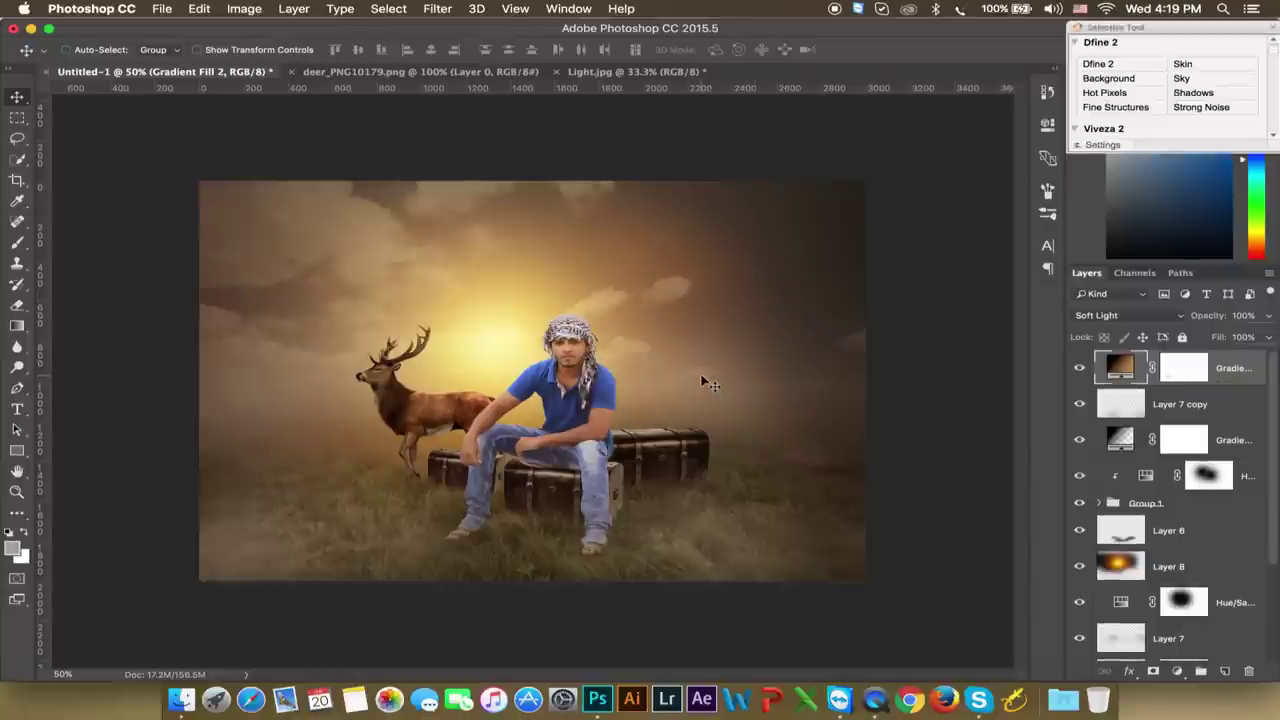
Add Layer 9 and Apply Image the merged composite into it with Multiply blending
left_click(1225, 672)
left_click(243, 10)
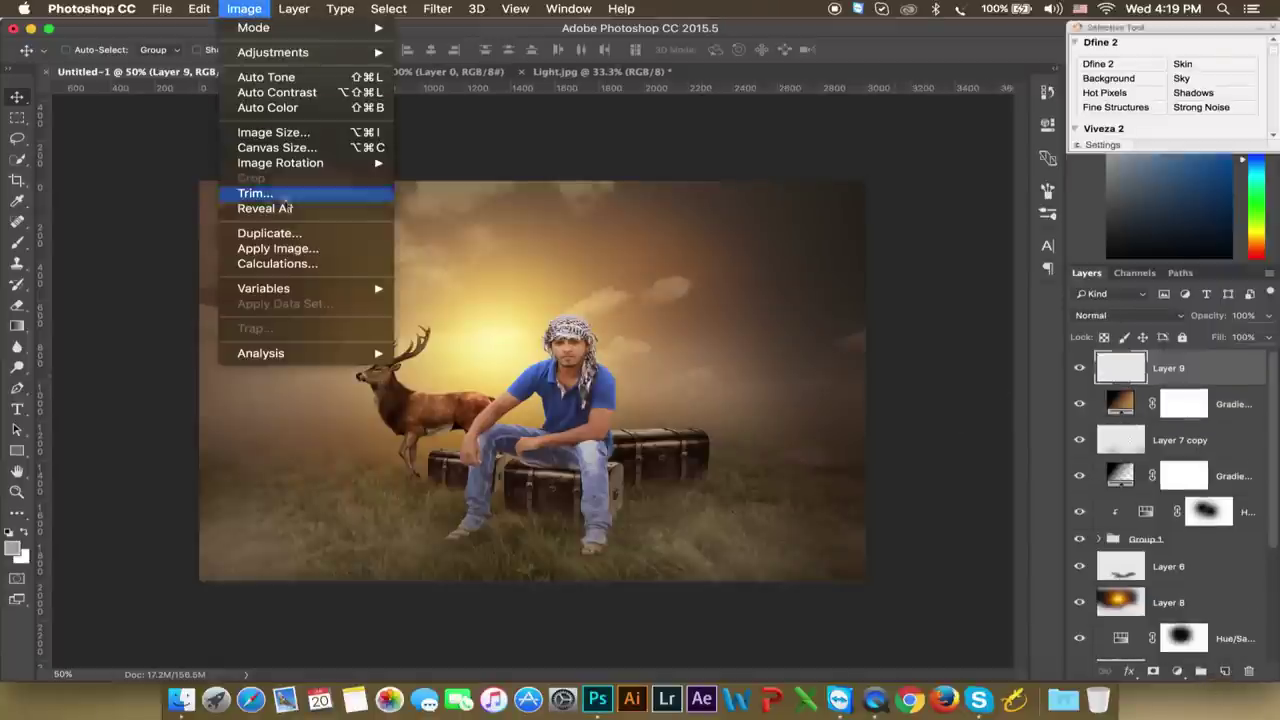
left_click(280, 249)
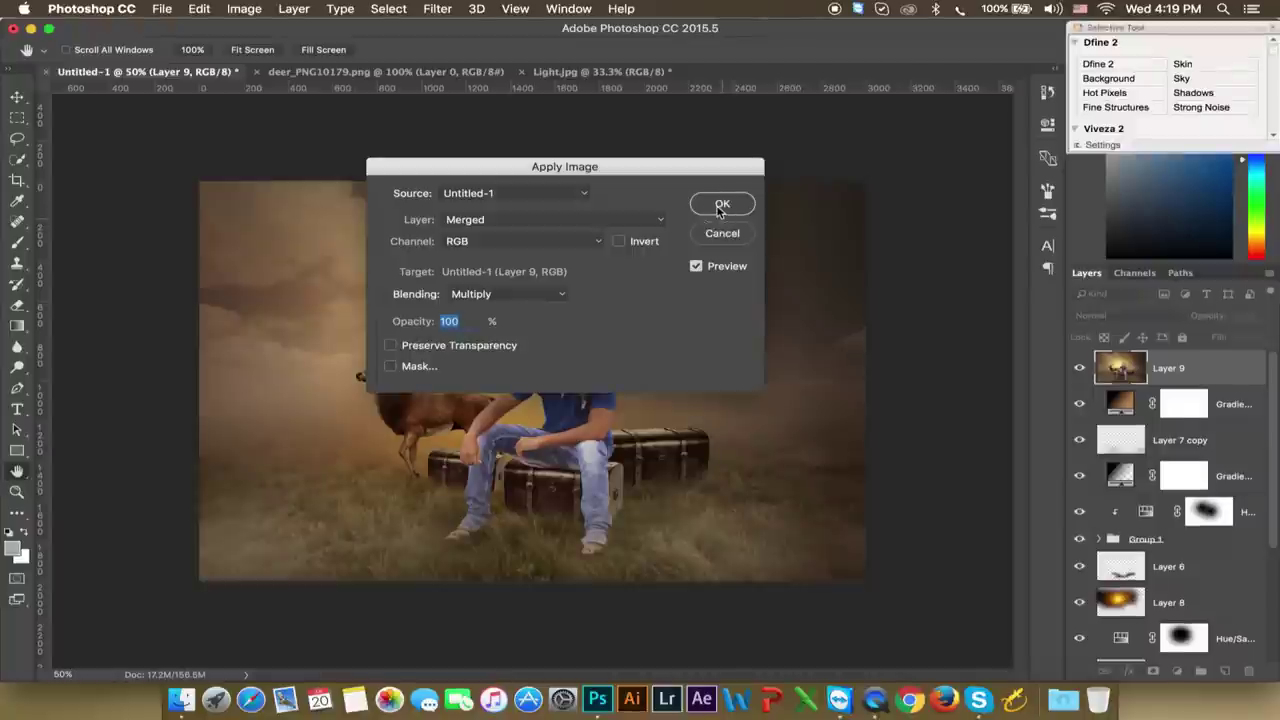
left_click(722, 204)
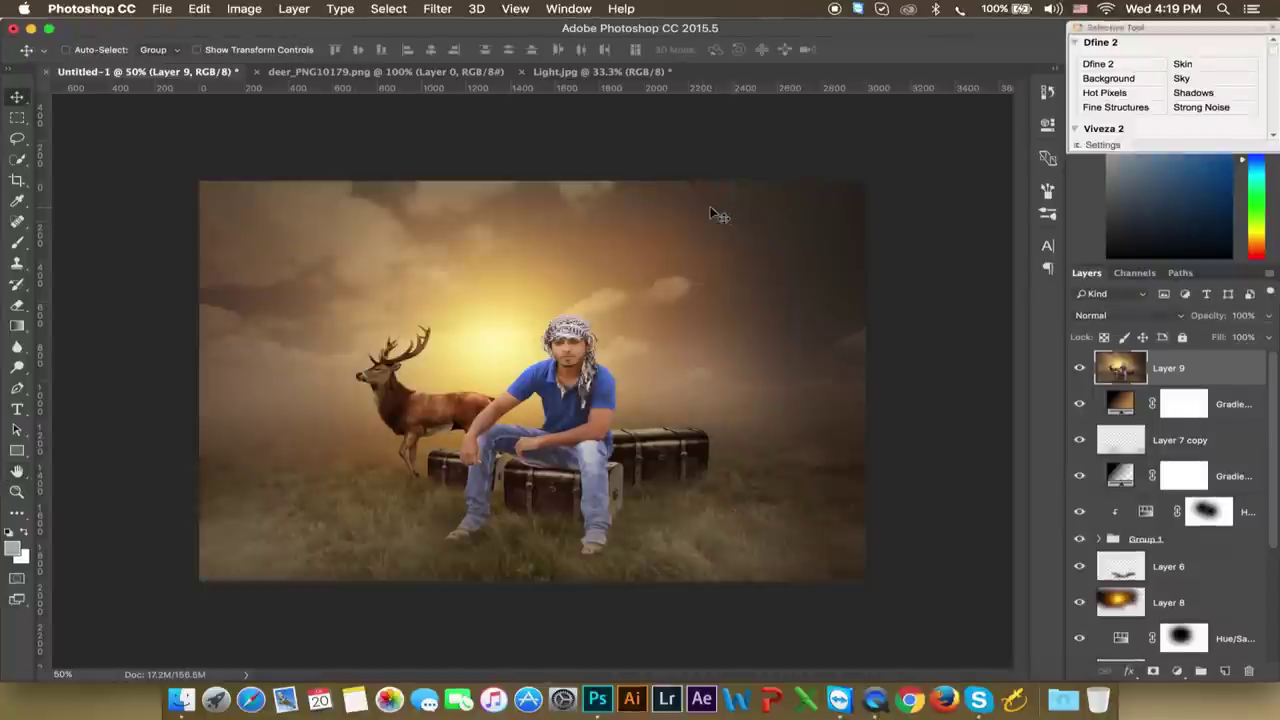
left_click(450, 12)
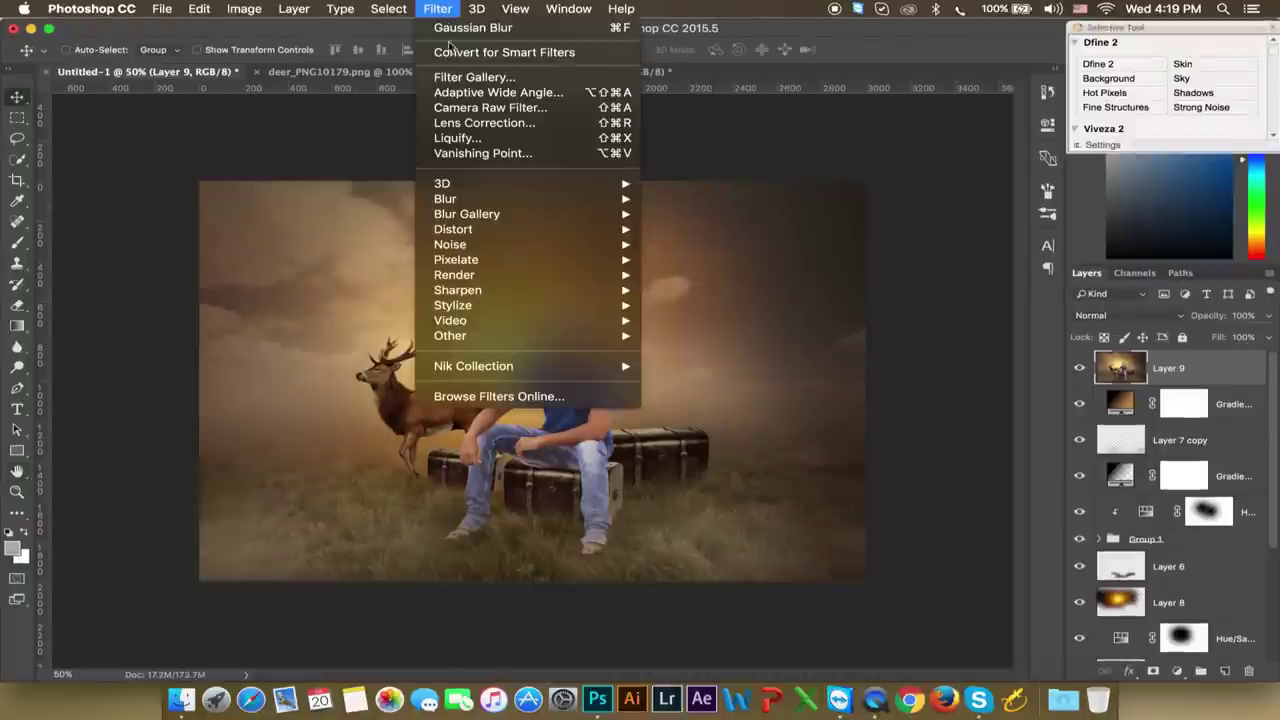
Add a Lens Correction vignette to Layer 9: Amount -47, Midpoint +39
left_click(473, 126)
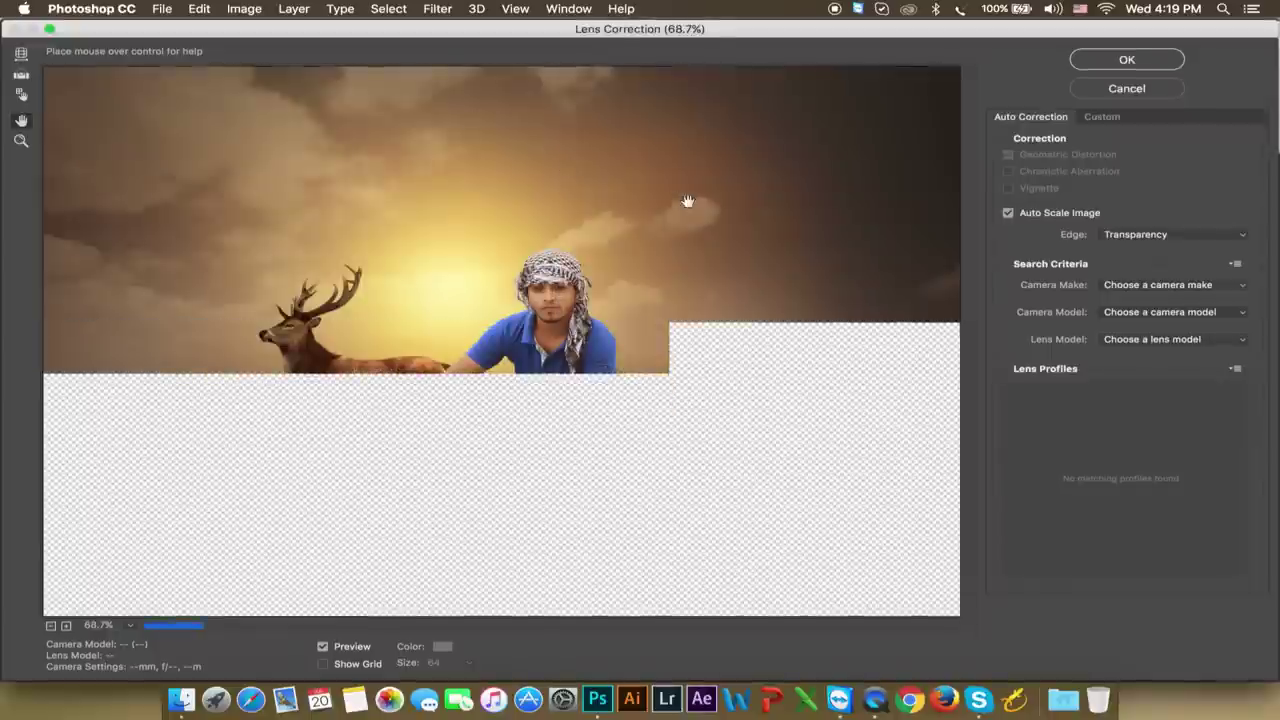
left_click(1088, 117)
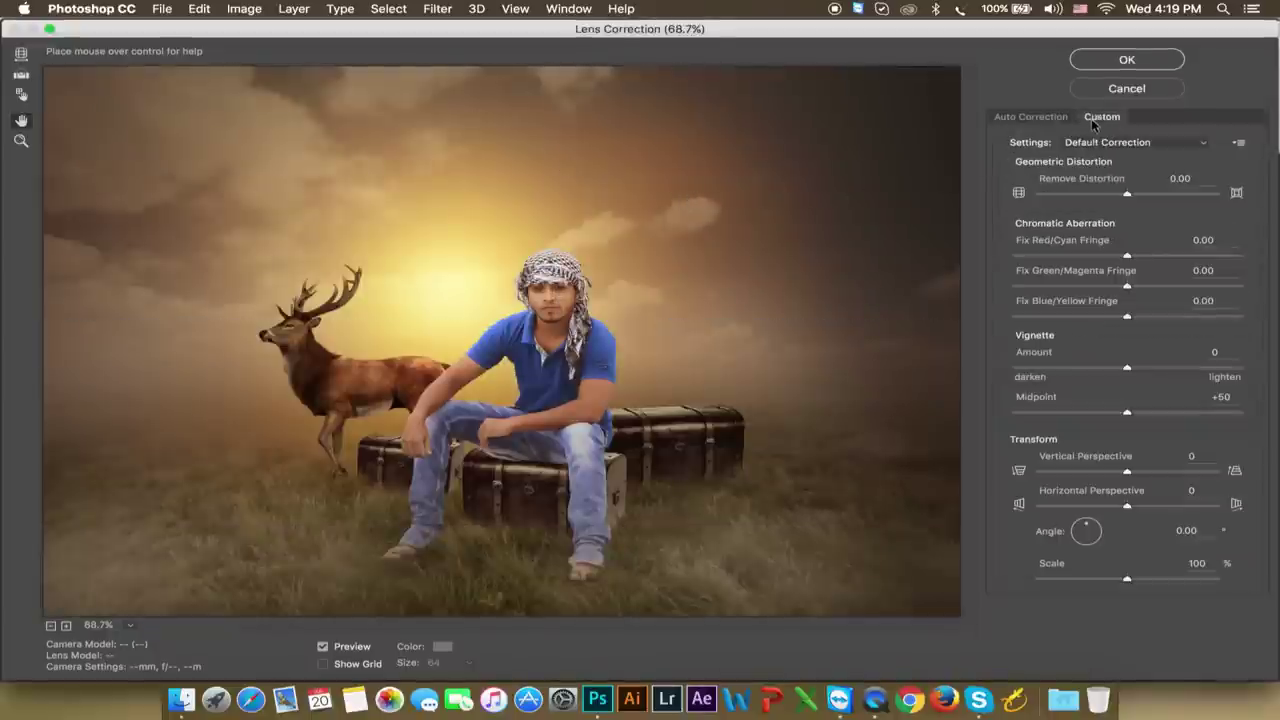
left_click(1103, 372)
left_click_drag(1103, 372, 1074, 372)
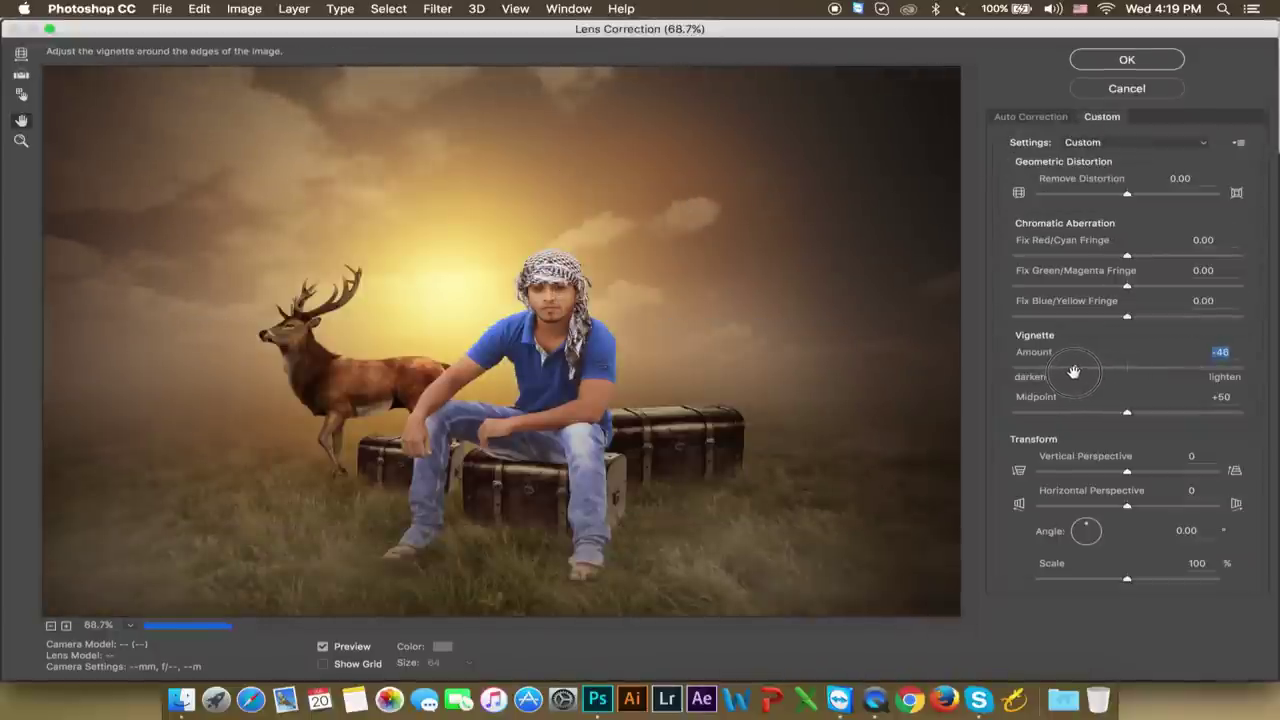
left_click_drag(1125, 412, 1104, 420)
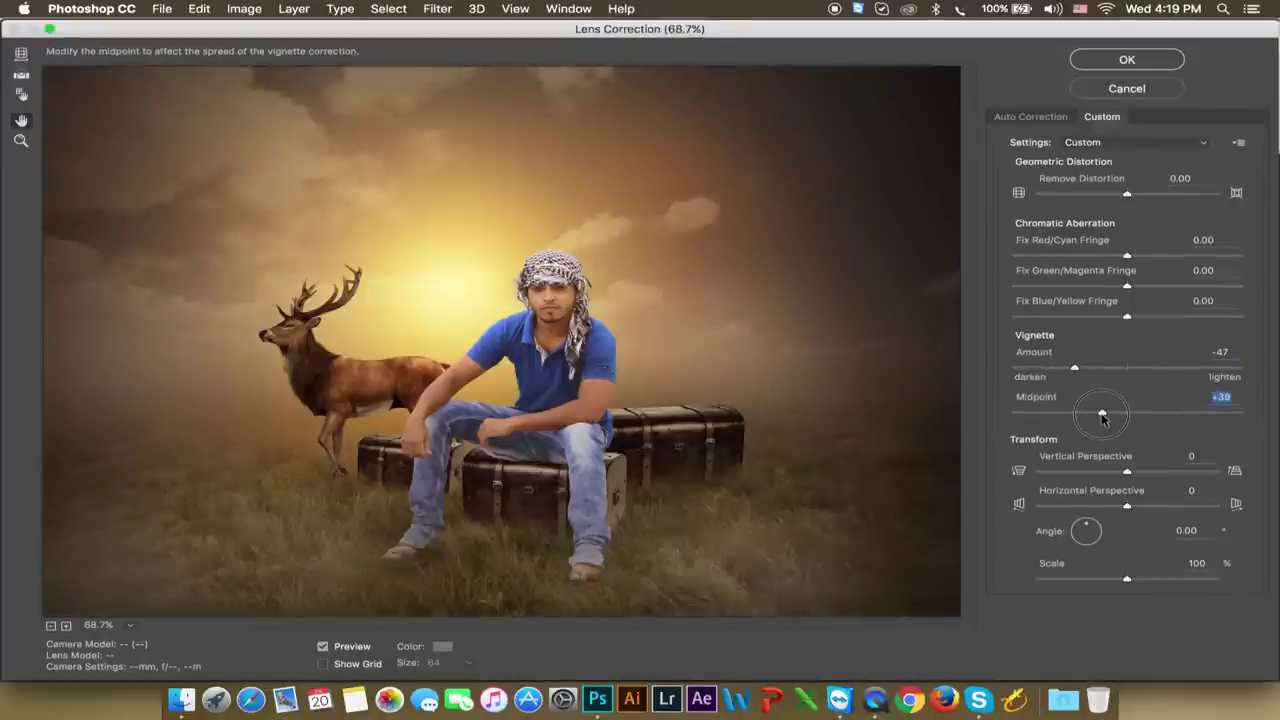
left_click(1083, 60)
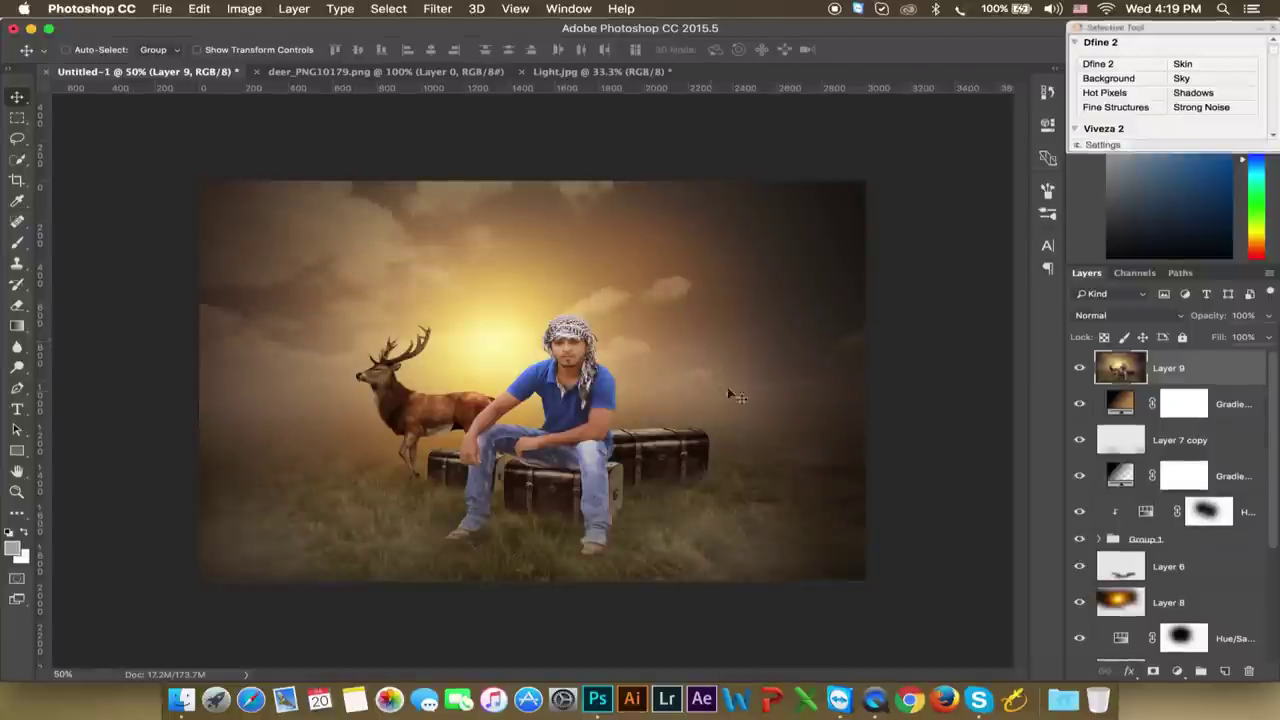
Zoom the canvas to 66.7% and bring up the Filter menu for Nik Collection
key("ctrl+plus")
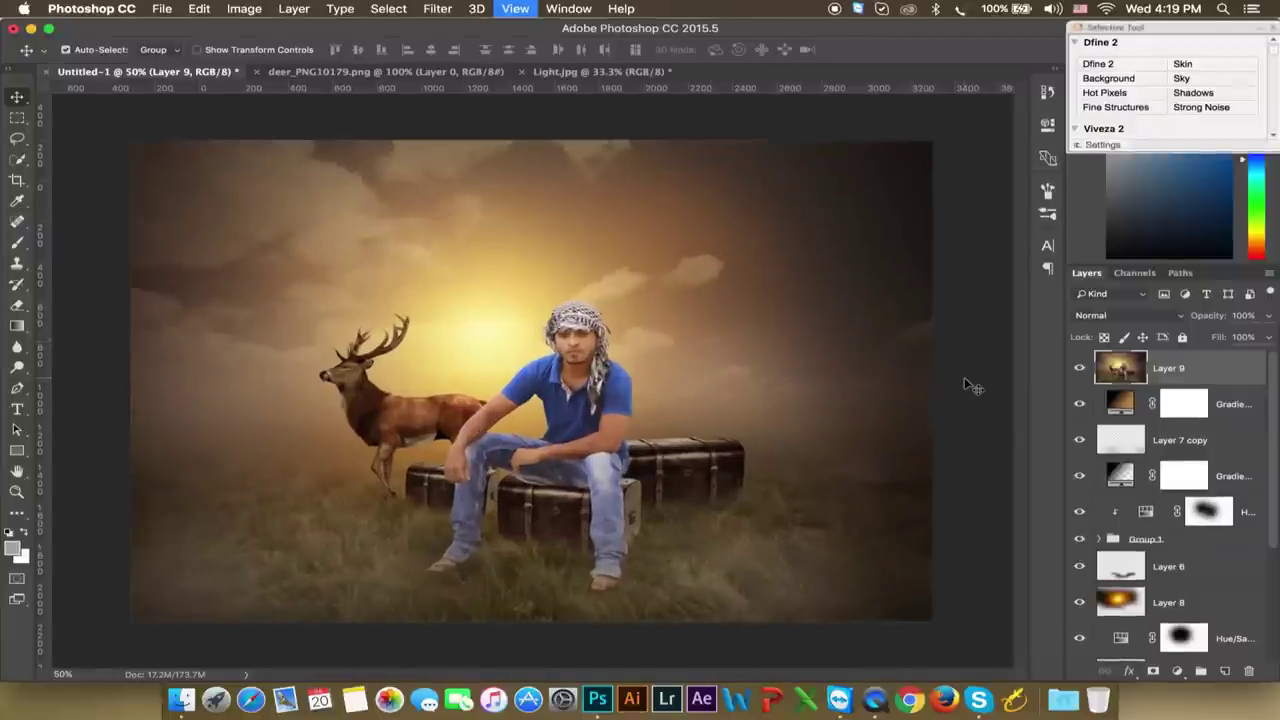
key("ctrl+plus")
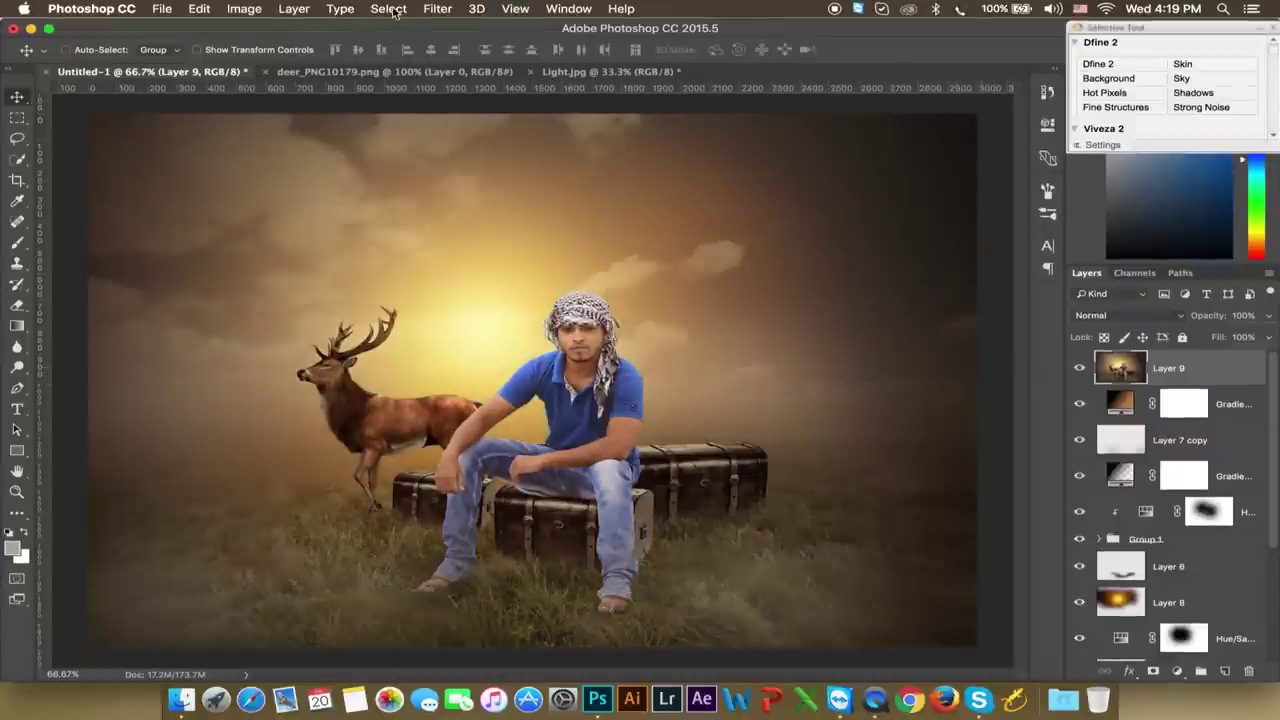
left_click(437, 9)
Apply Viveza 2 to Layer 9 with Global Structure raised to 26%
mouse_move(473, 366)
left_click(694, 472)
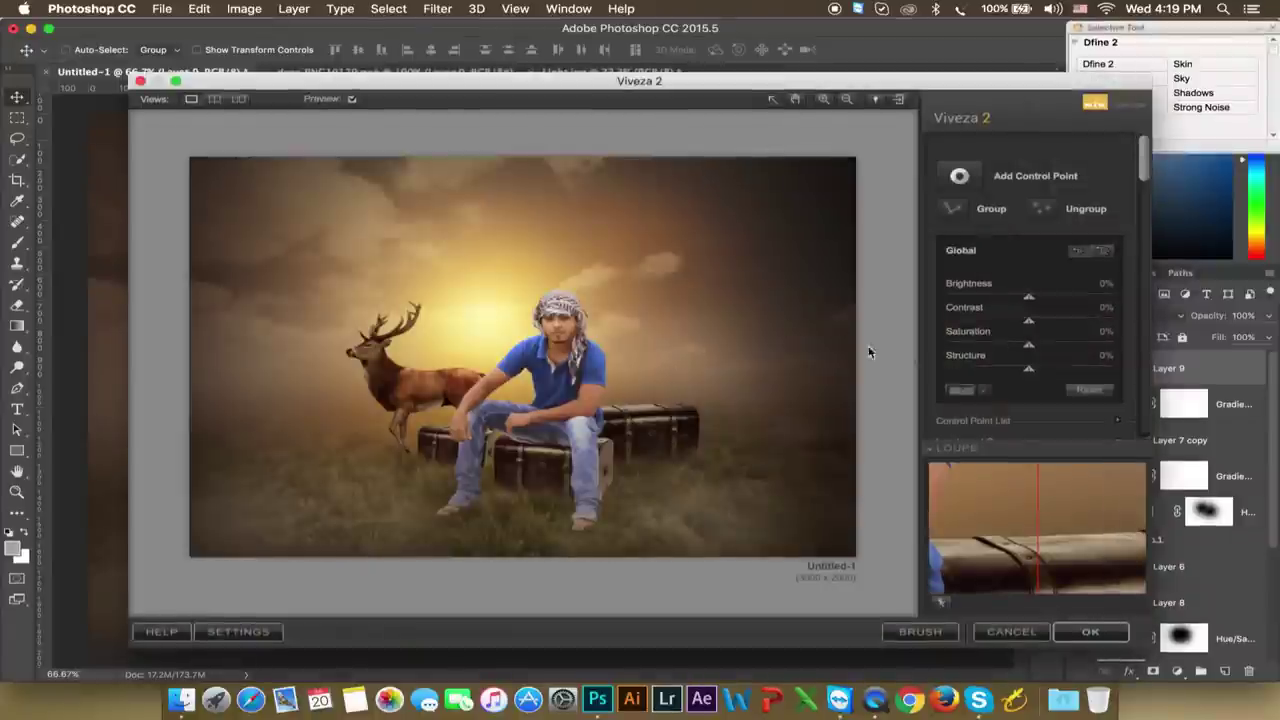
left_click_drag(1029, 369, 1050, 373)
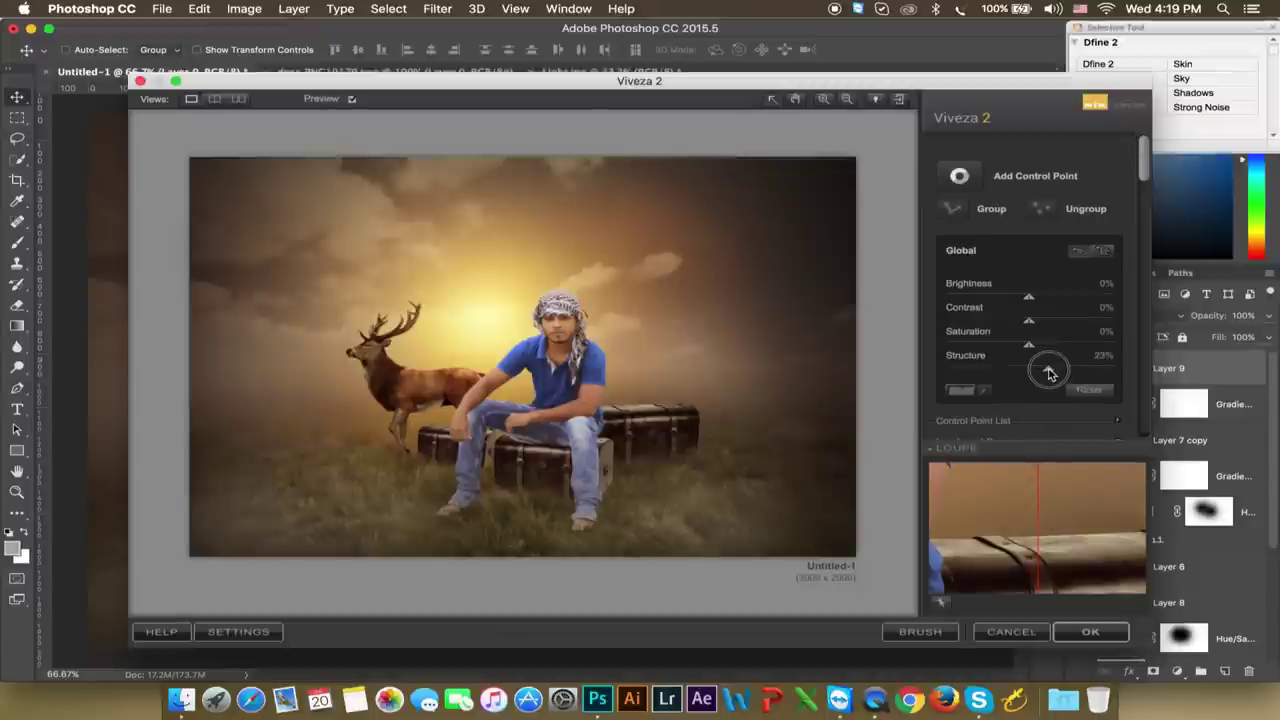
left_click(1090, 631)
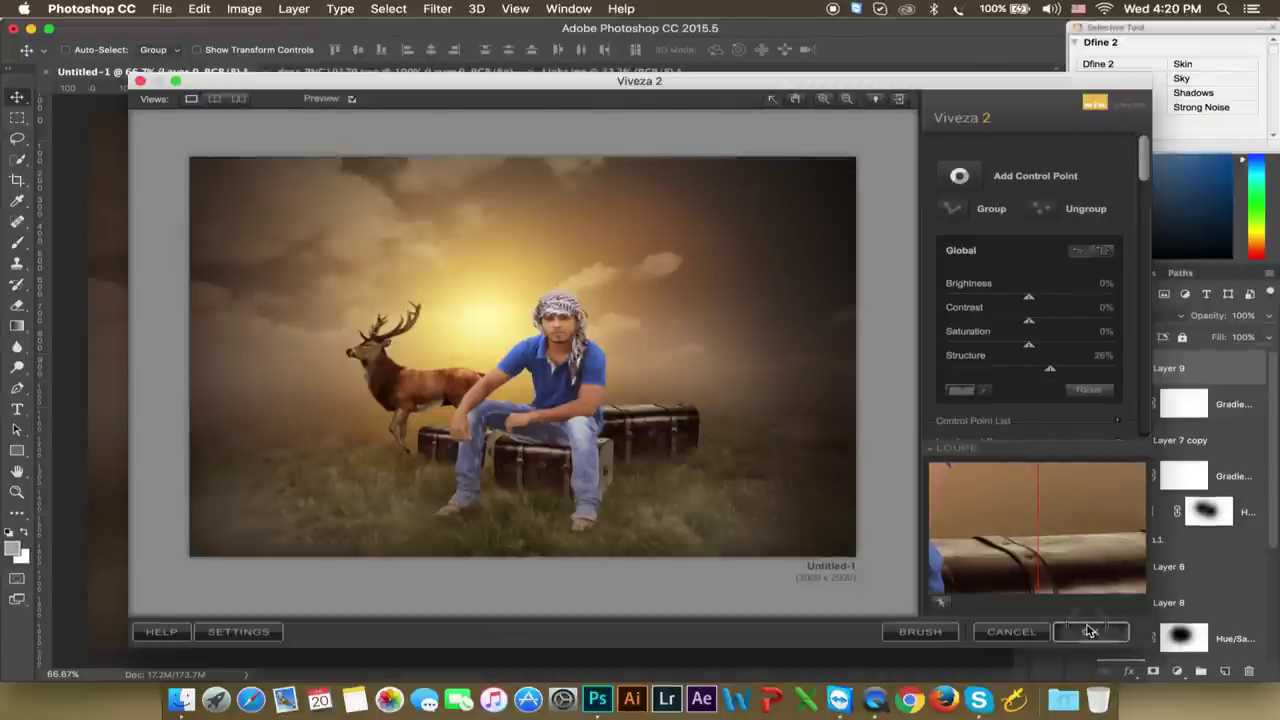